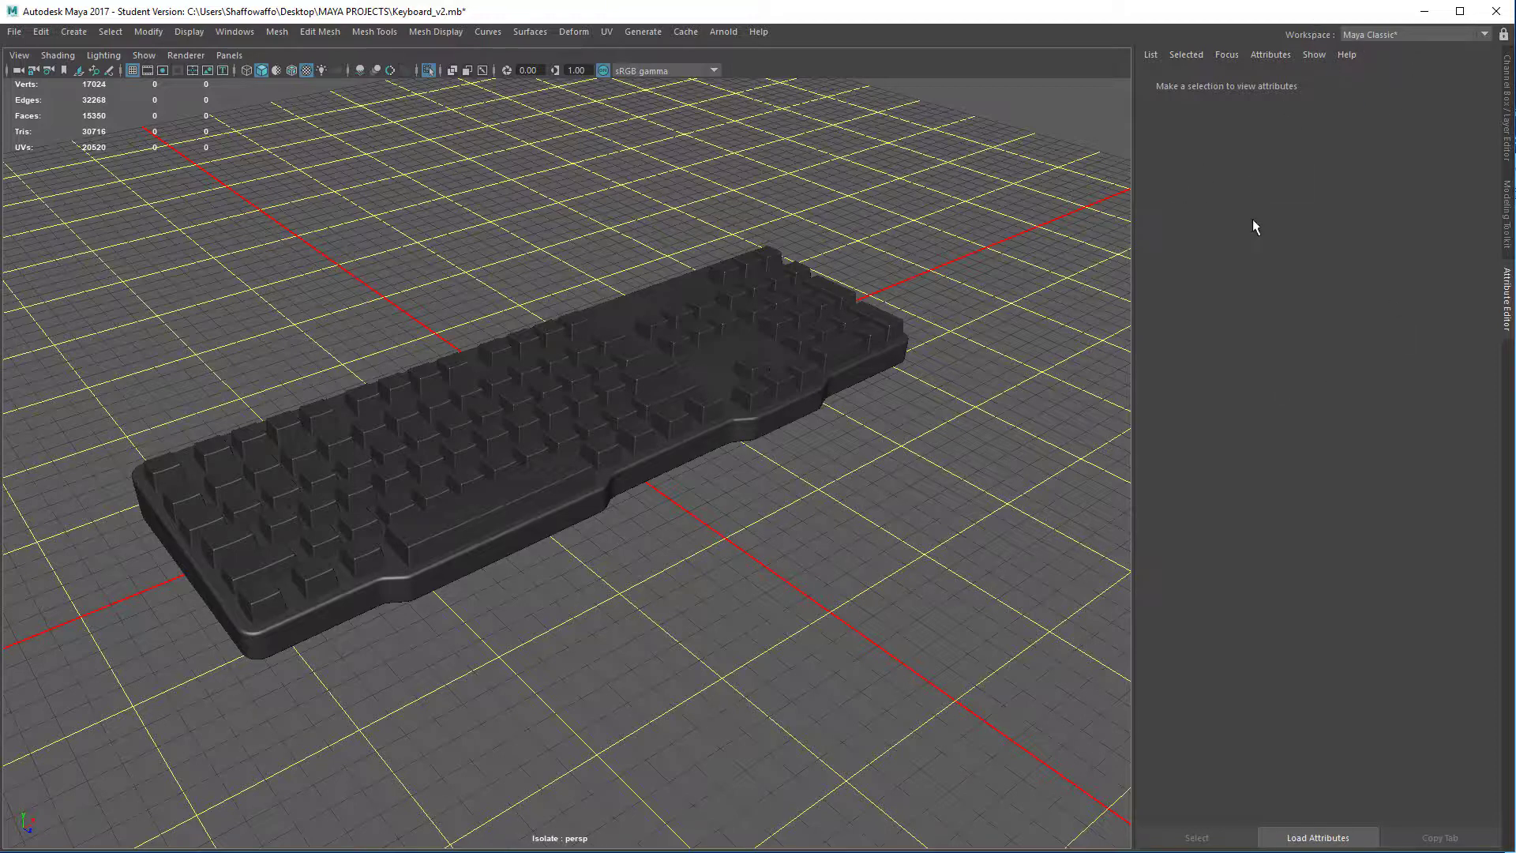
Step: Apply the Maya Classic workspace and return to the enlarged perspective view of the keyboard
key("ctrl+space")
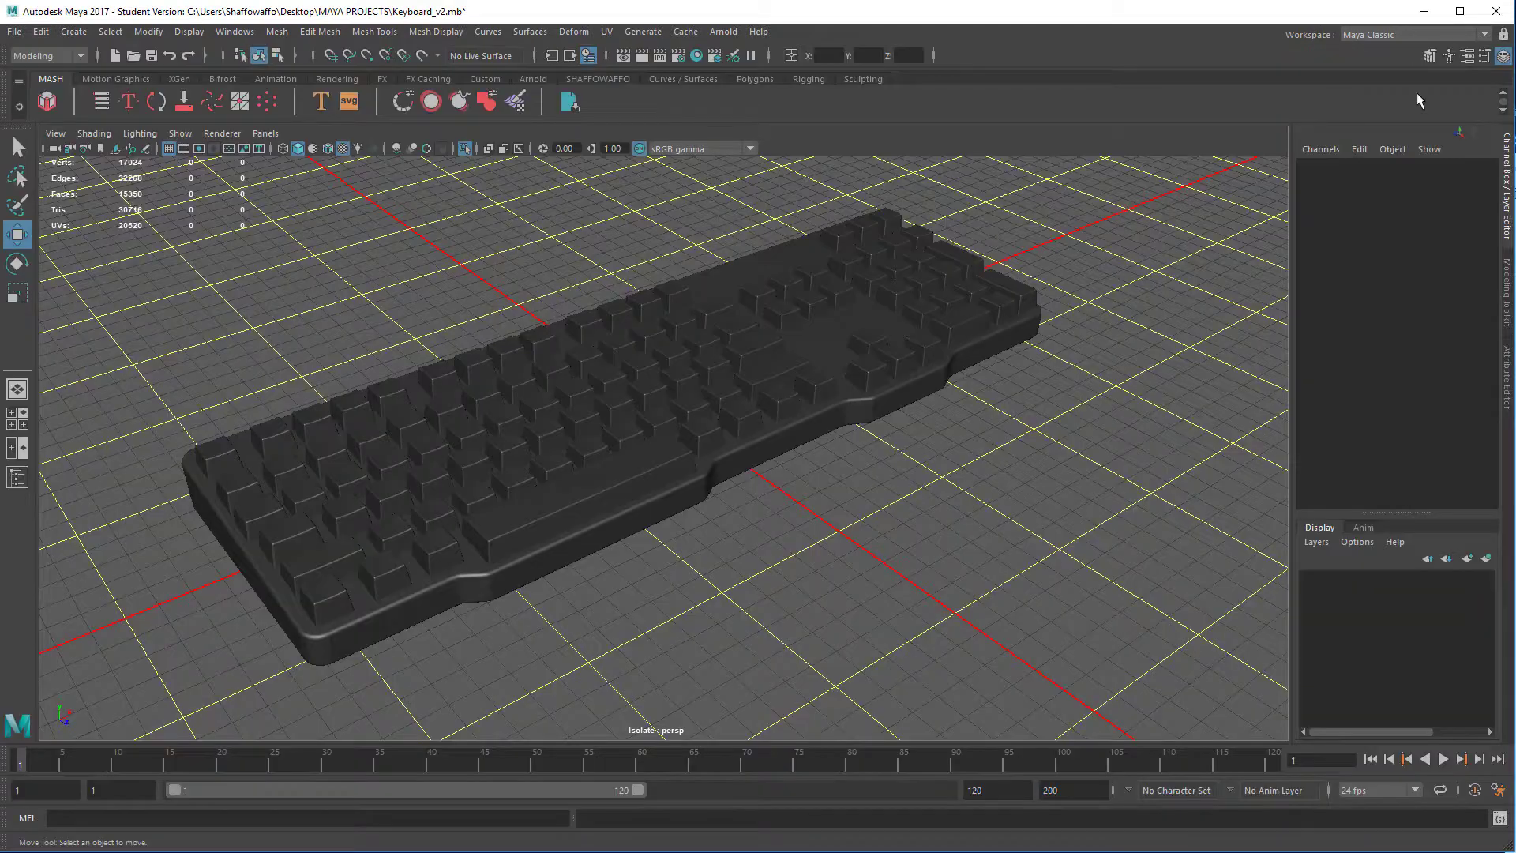
left_click(1382, 35)
left_click(1377, 49)
key("ctrl+space")
left_click_drag(986, 501, 997, 537, "alt")
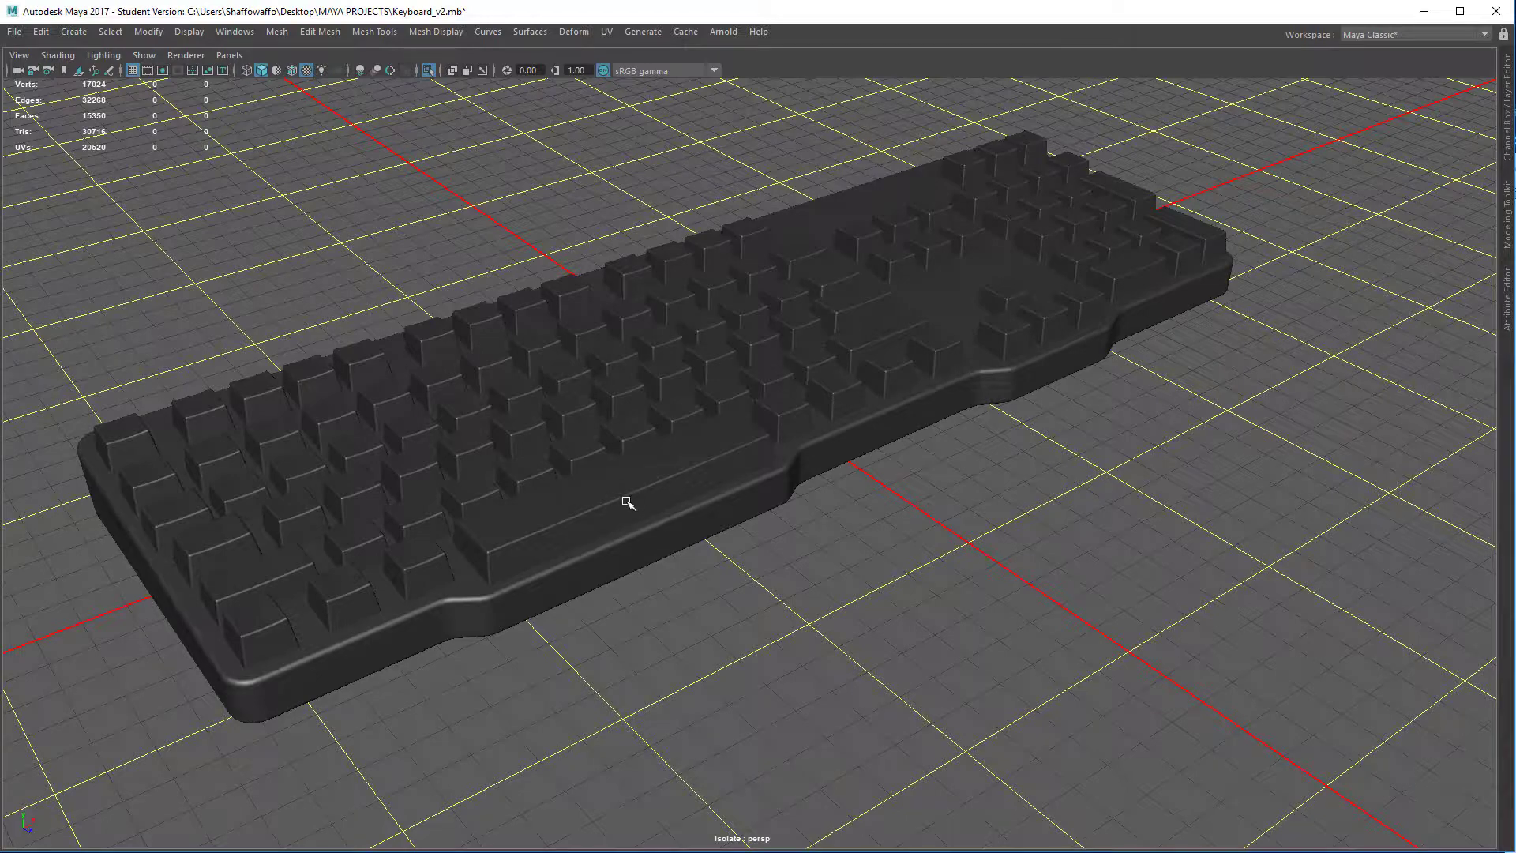
Step: Bring up the browser's Amazon page for the Logitech K100 keyboard, read its product dimensions, and return to Maya
left_click_drag(1515, 118, 843, 140)
scroll(793, 516, "up", 6)
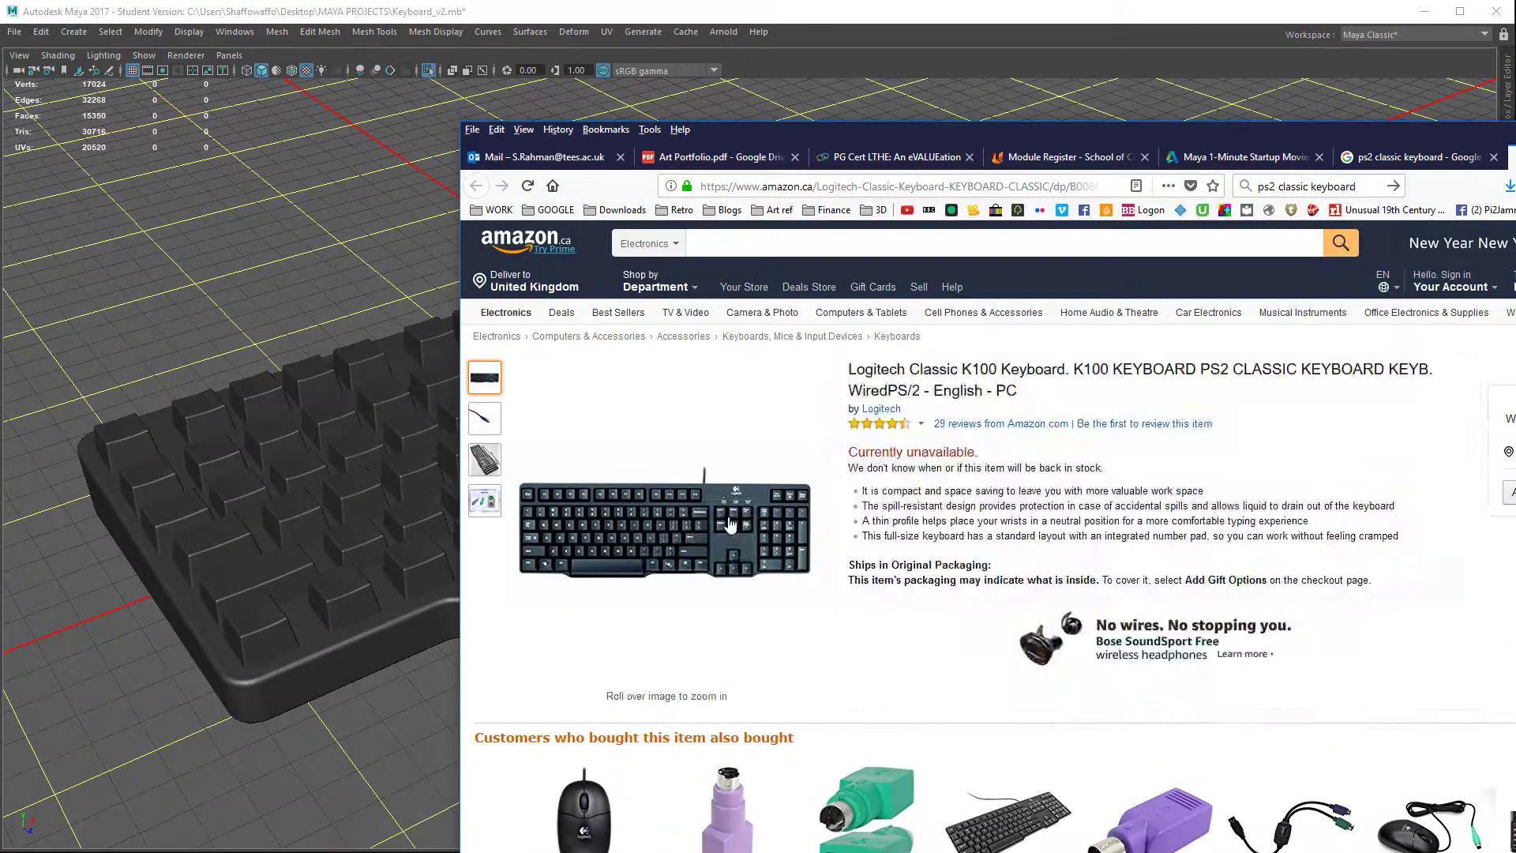
scroll(721, 515, "down", 5)
scroll(720, 515, "down", 4)
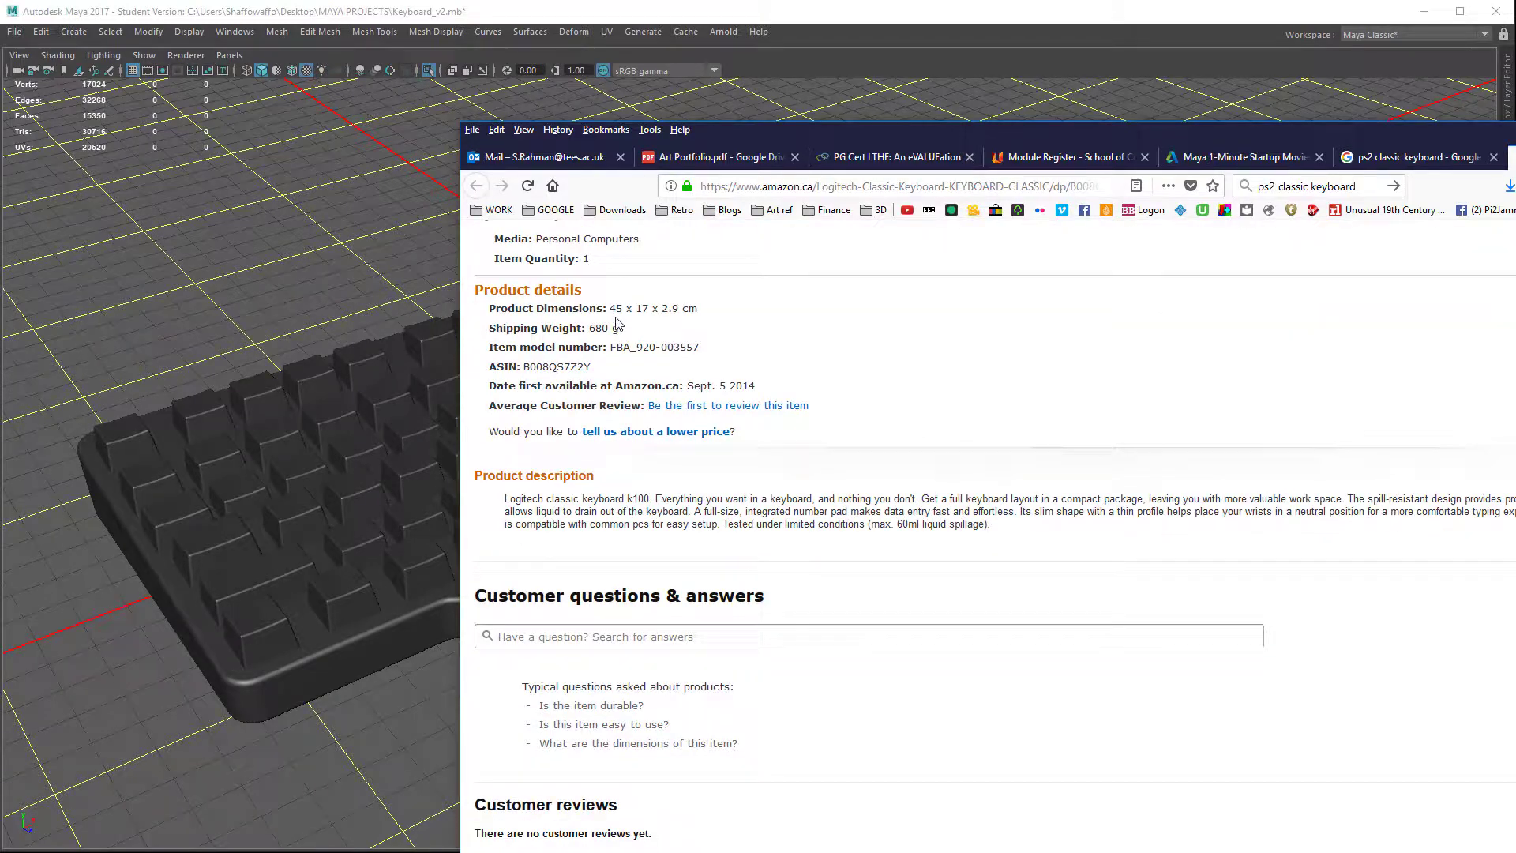
left_click_drag(842, 125, 1514, 141)
left_click(996, 562)
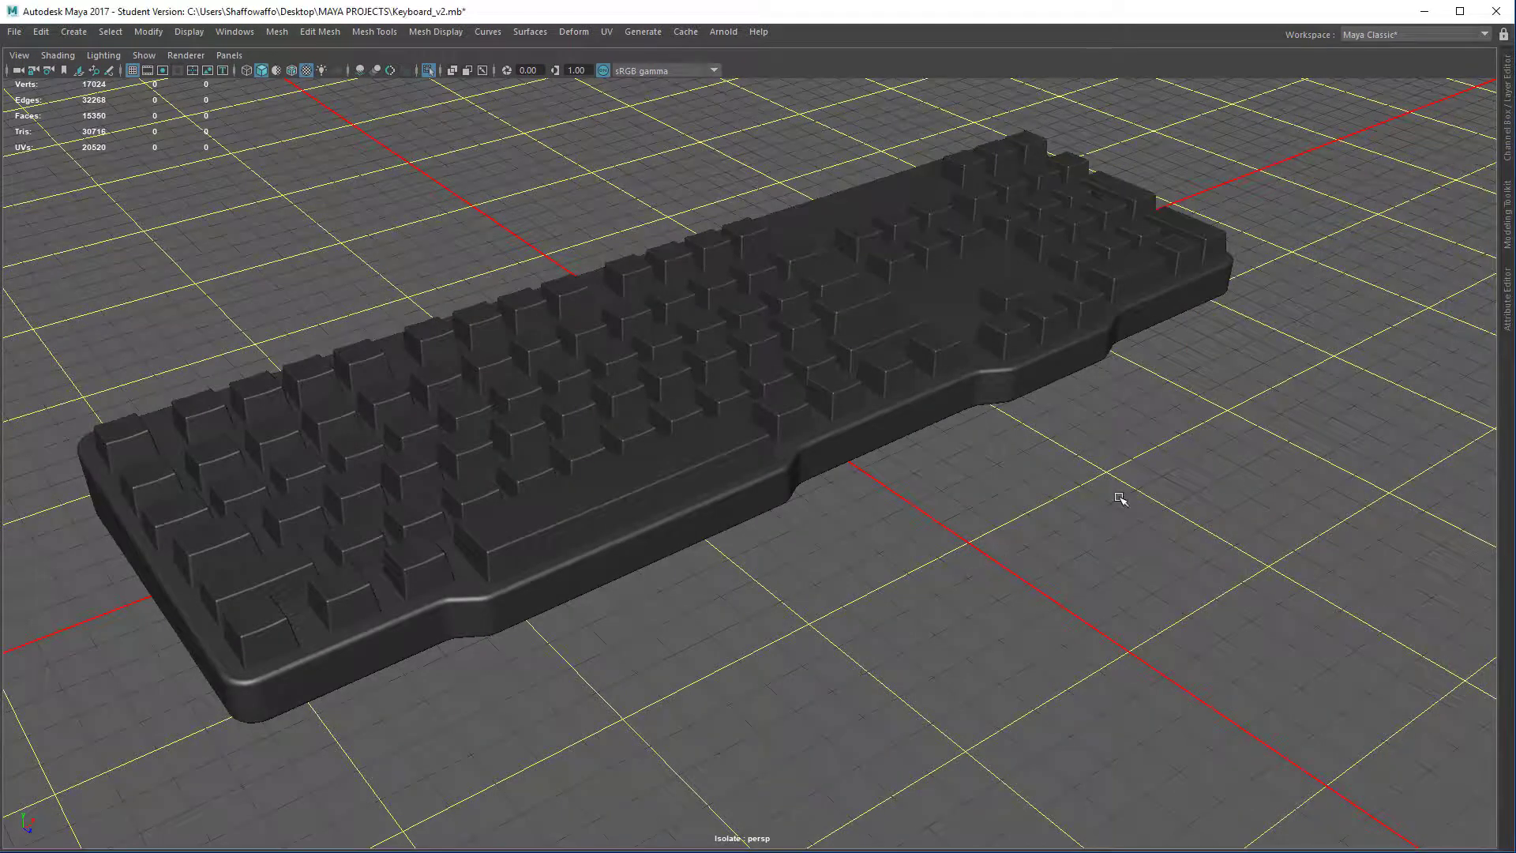
Step: Create a polygon cube at the origin and set its height to 3 in its creation attributes
right_click_drag(1119, 498, 1129, 540, "shift")
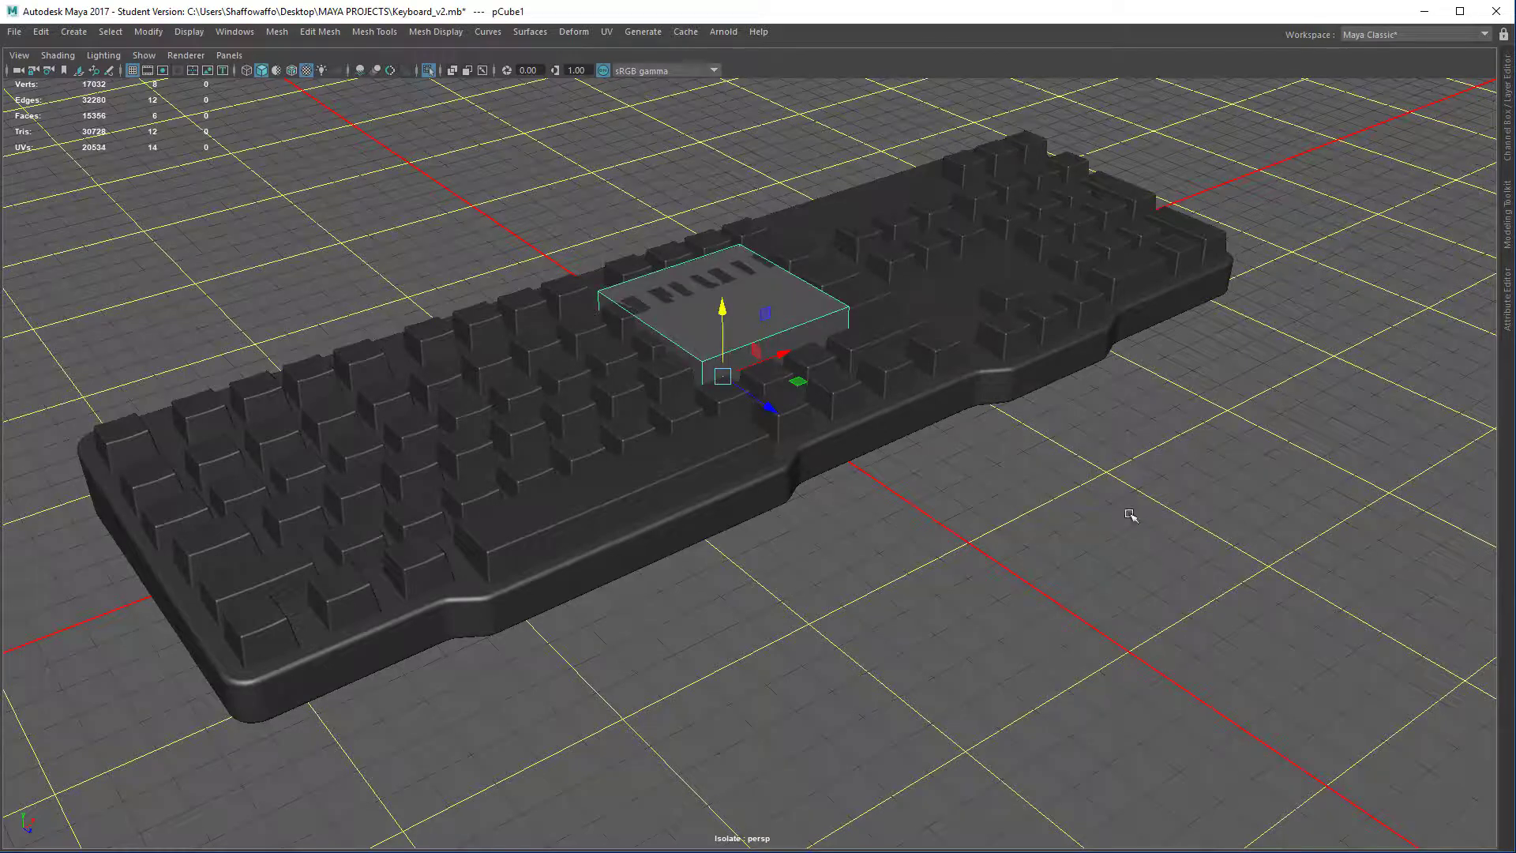
left_click(1506, 300)
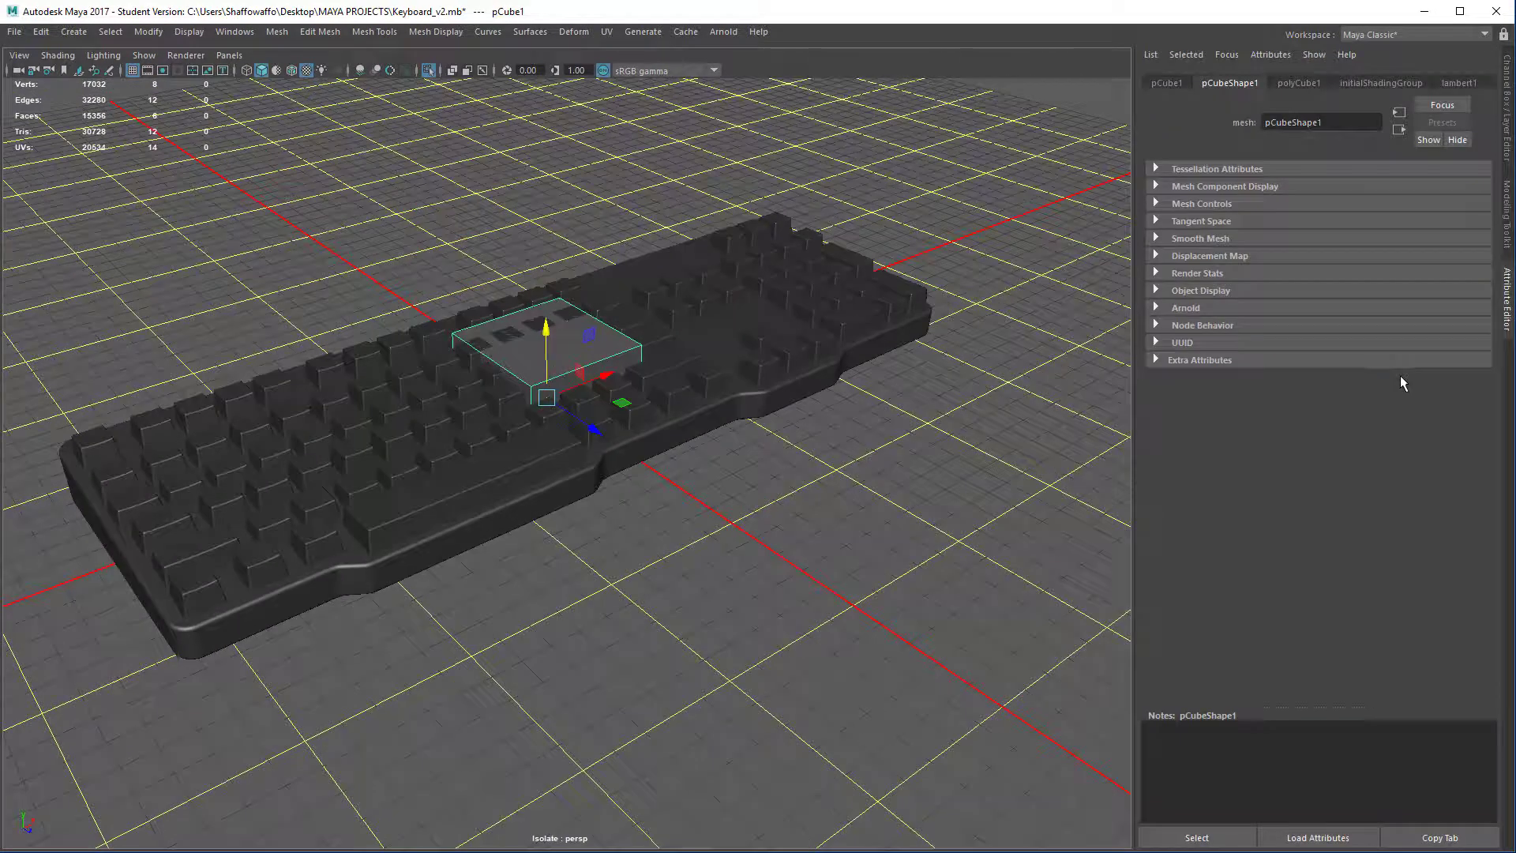
left_click(1316, 84)
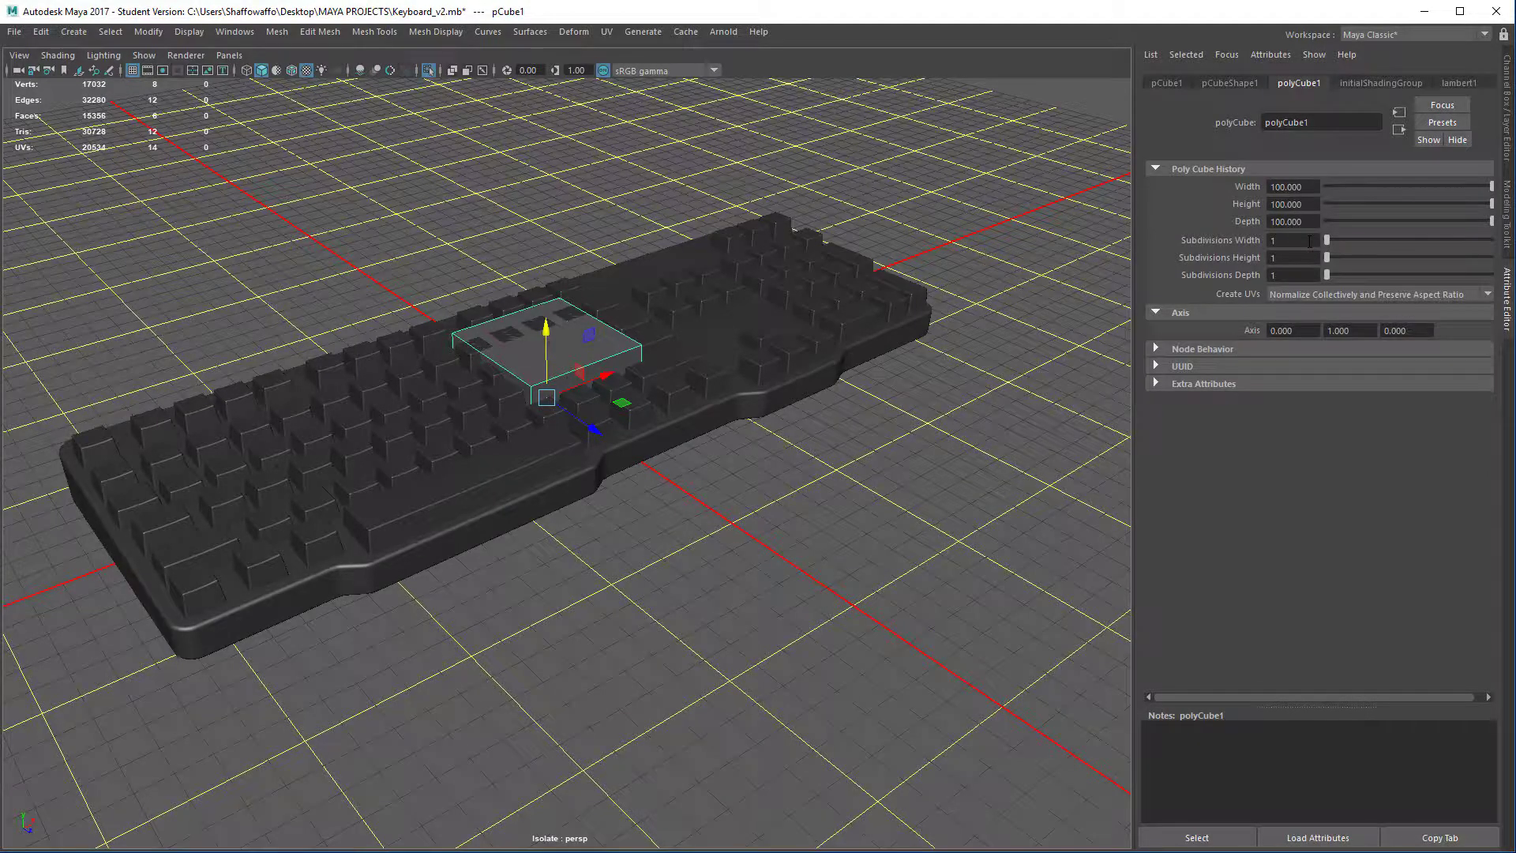
left_click(1312, 204)
type("3")
key("Return")
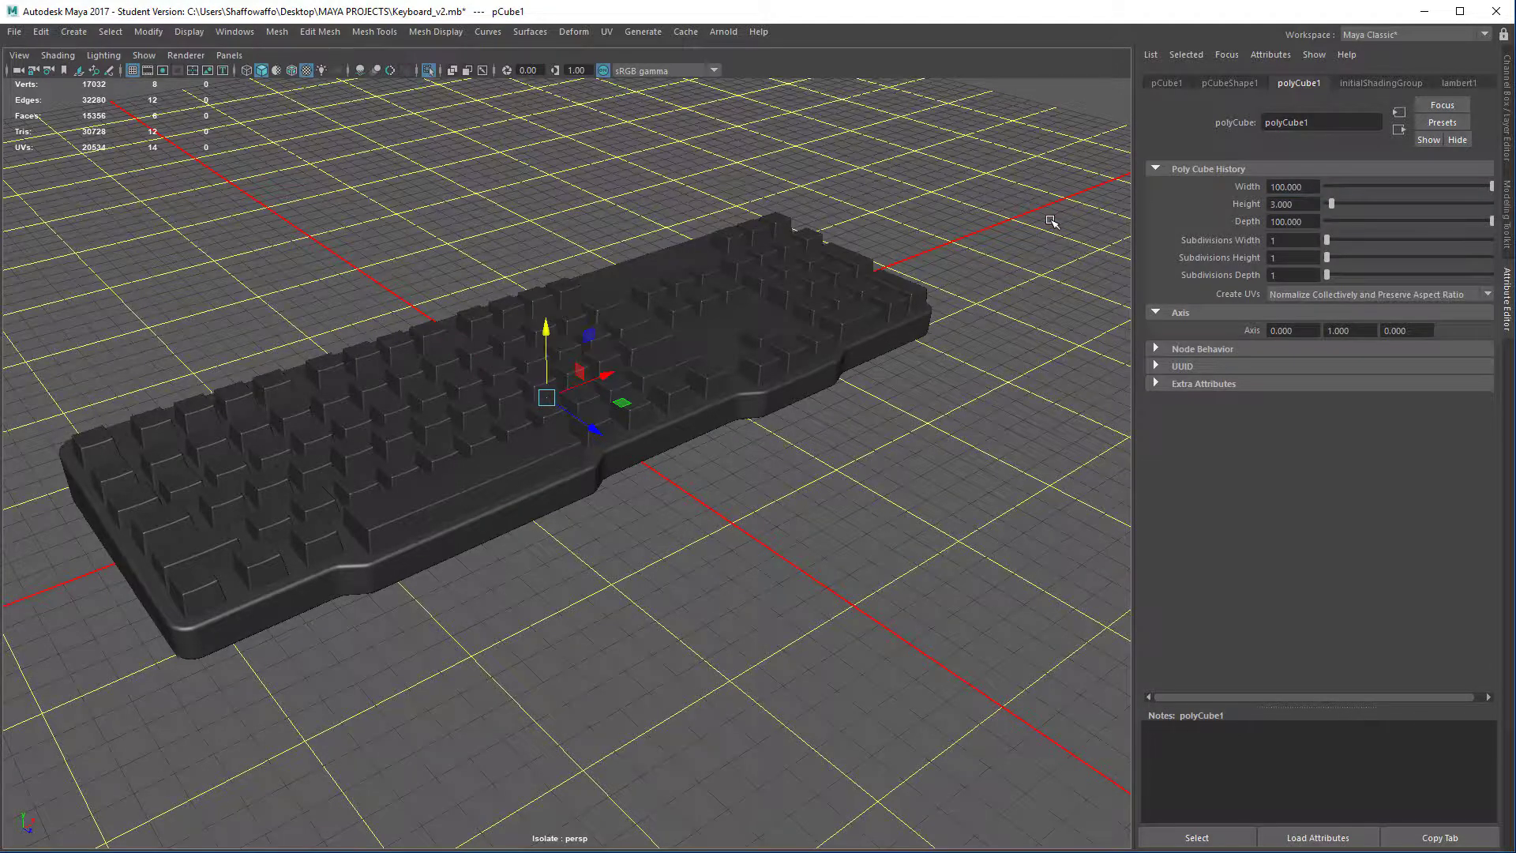
Step: Display the scene in wireframe and set the cube's width to 45 and depth to 17
key("f")
left_click_drag(690, 434, 890, 382, "alt")
key("4")
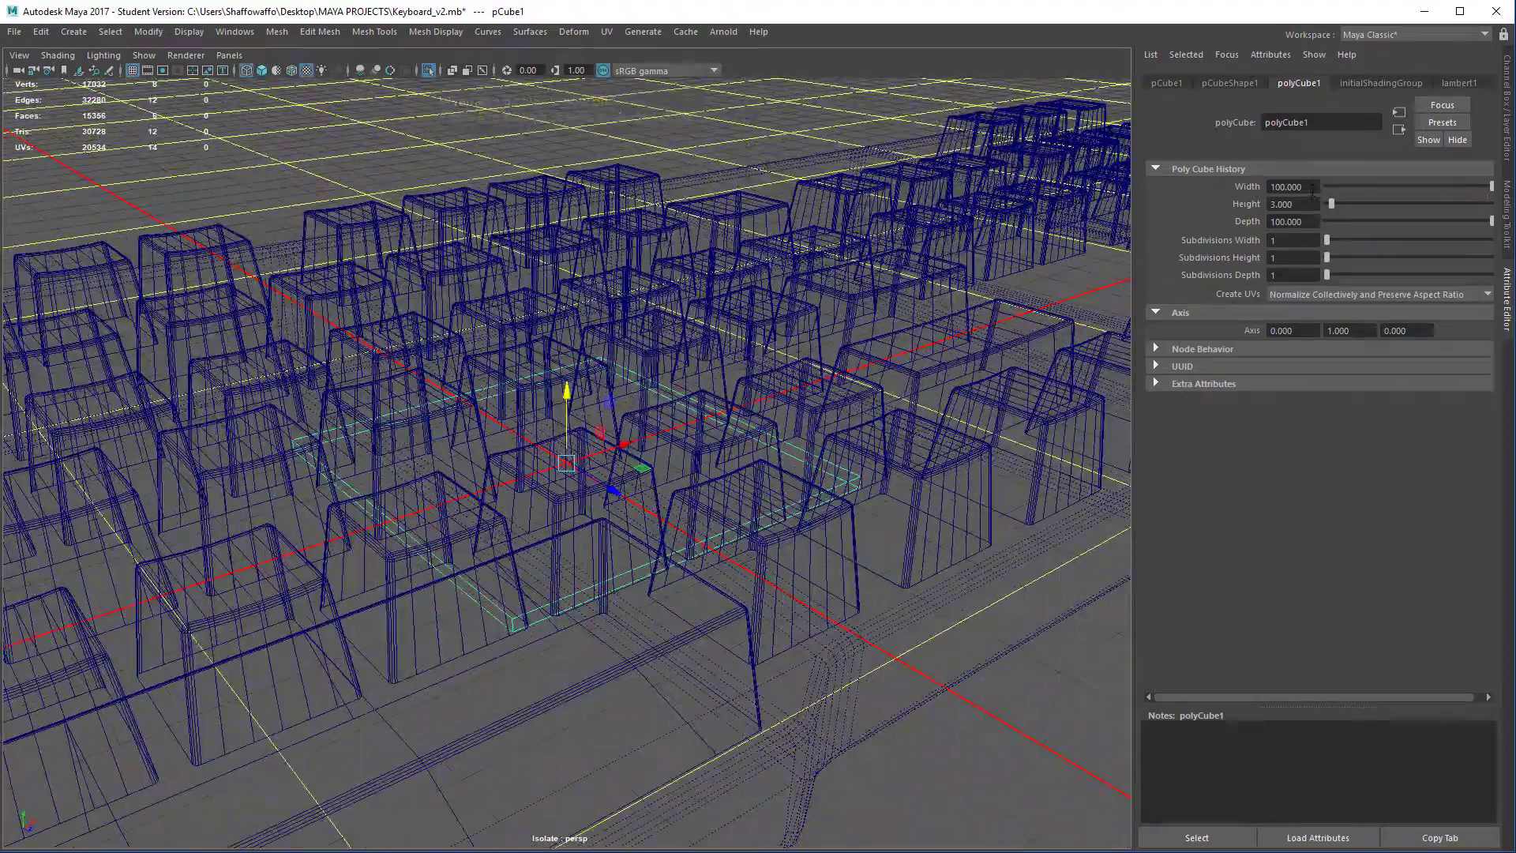
left_click(1312, 187)
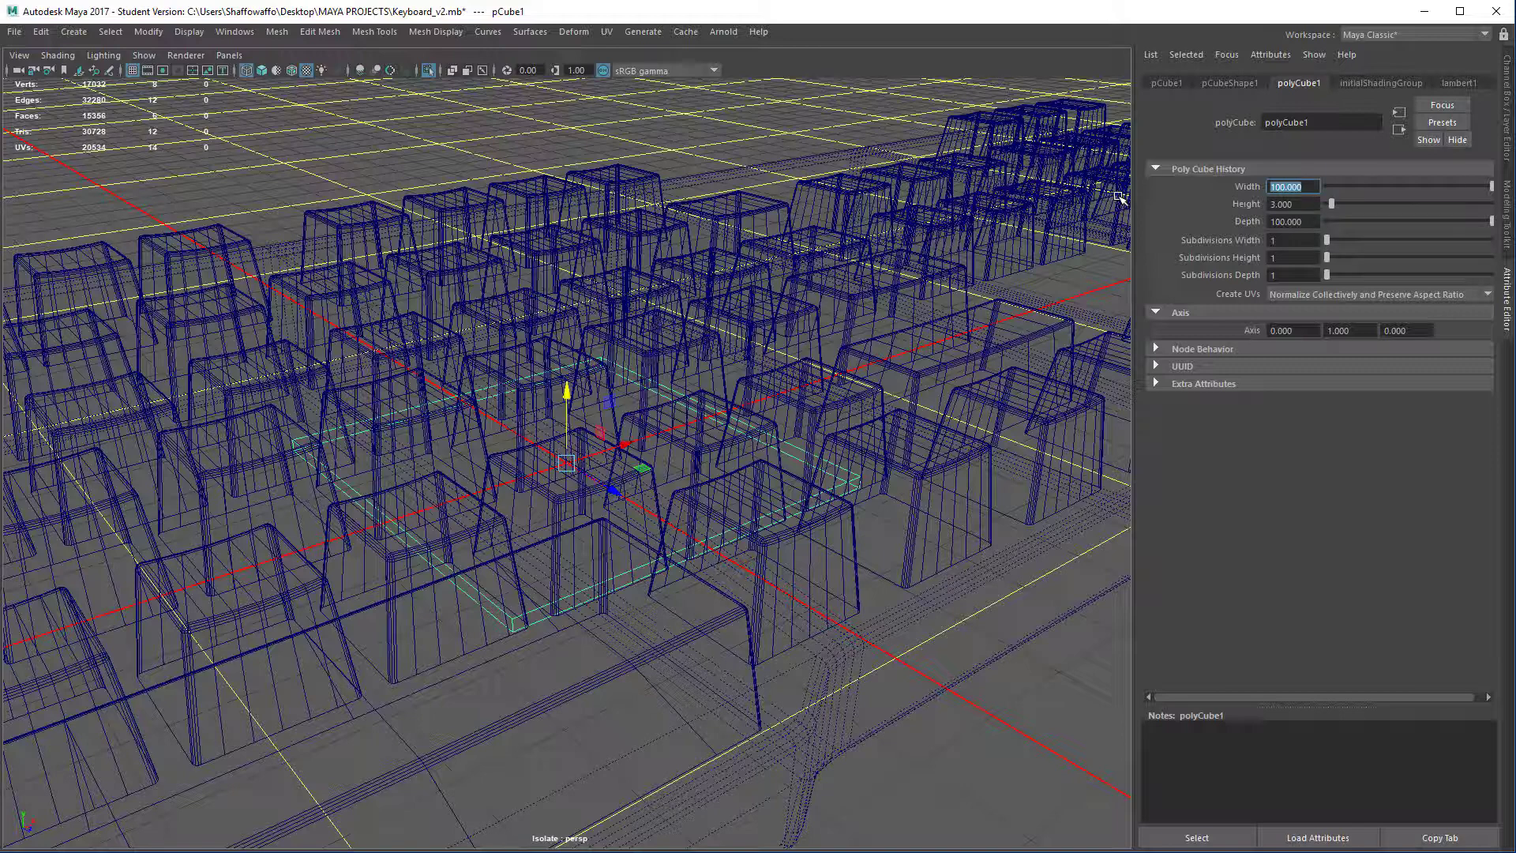
type("45")
key("Return")
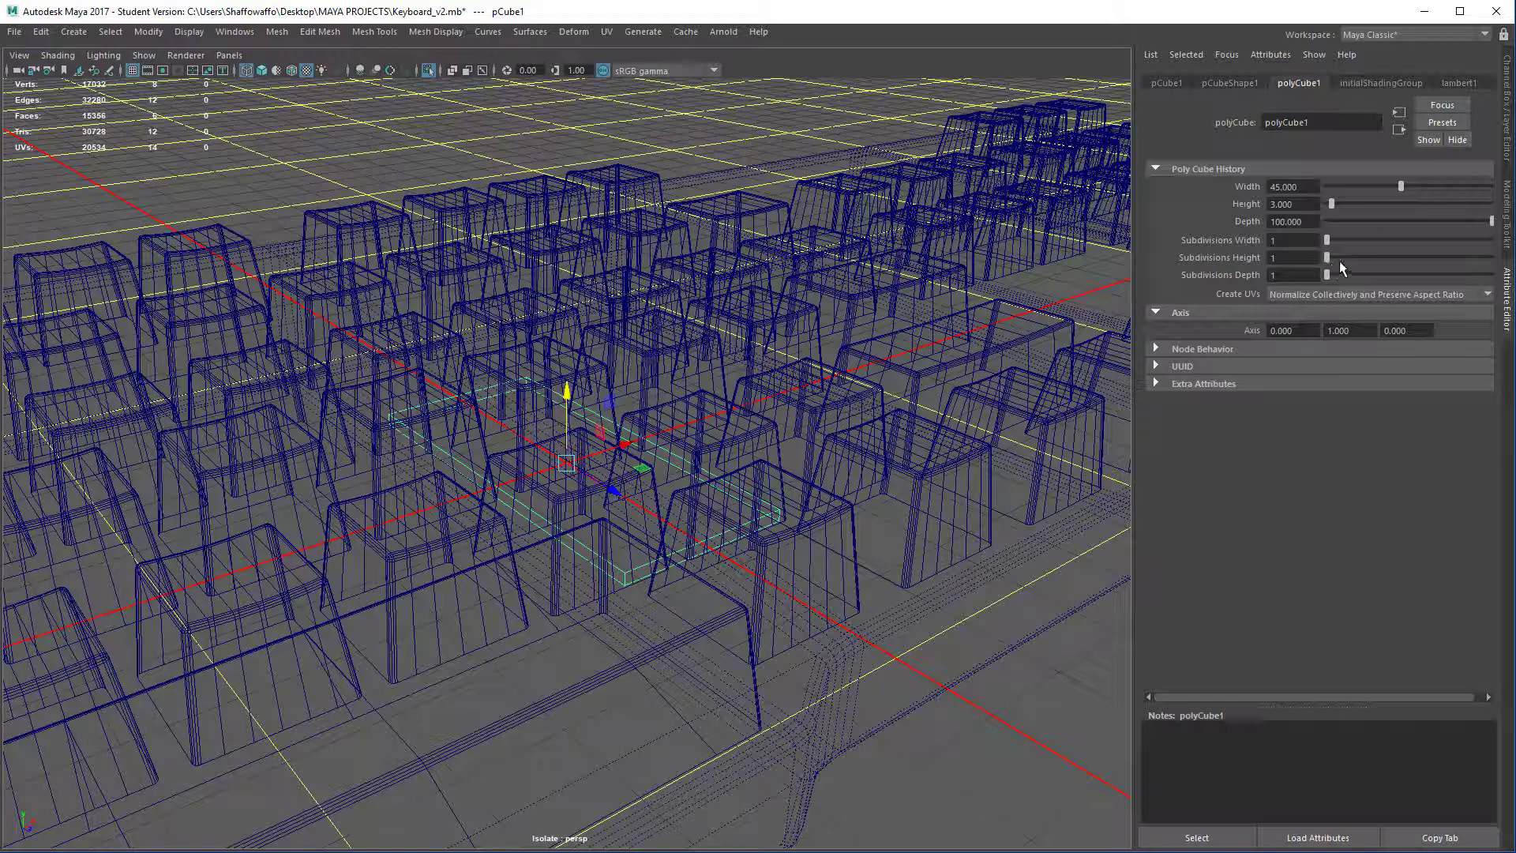
left_click(1312, 222)
type("17")
key("Return")
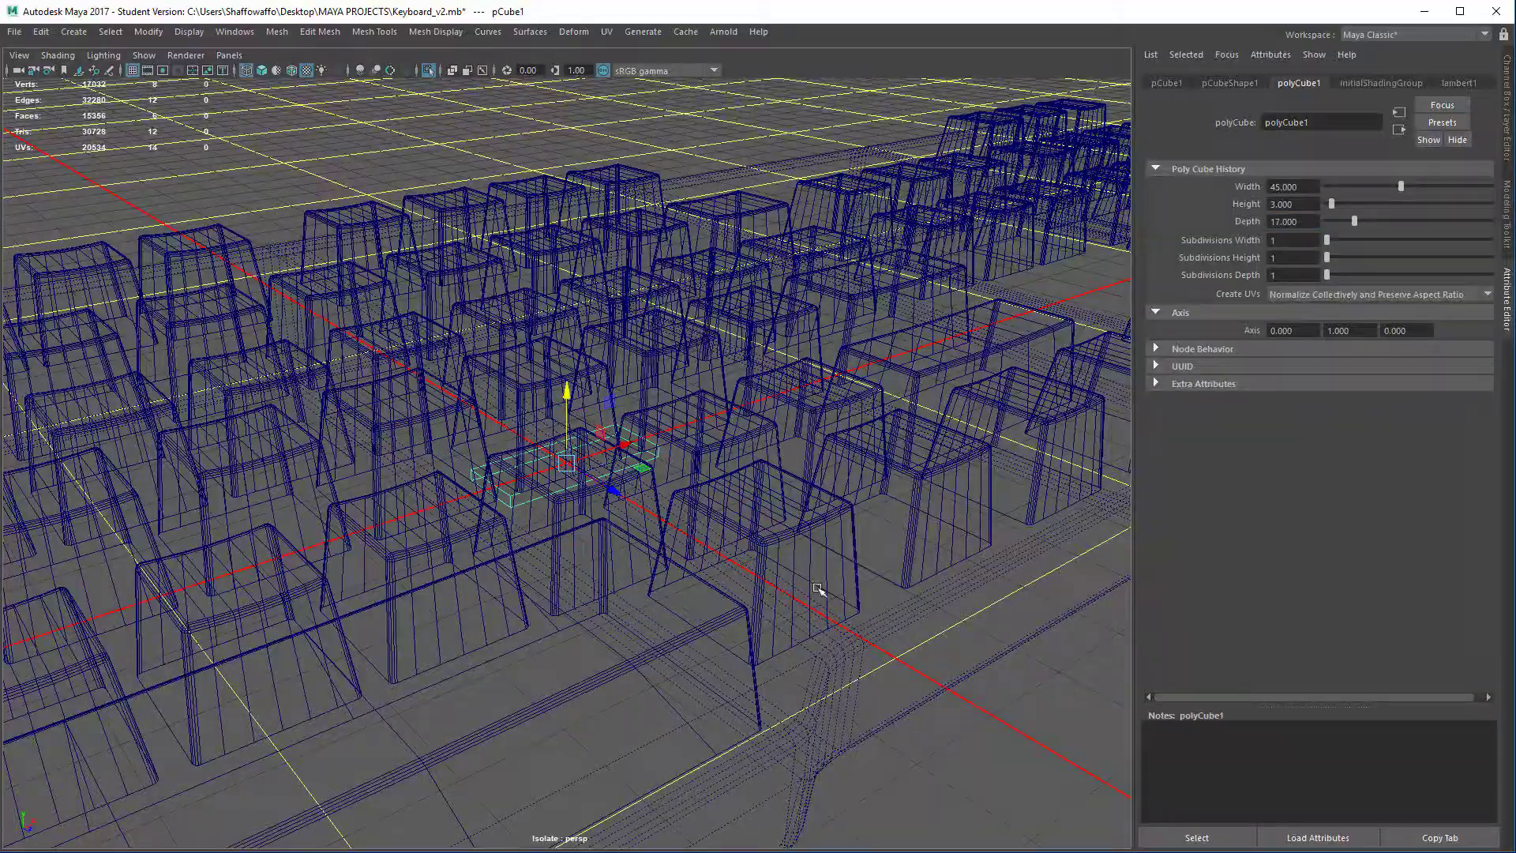
Step: Switch to the top view and select the whole Keyboard group
left_click_drag(818, 588, 670, 263, "alt")
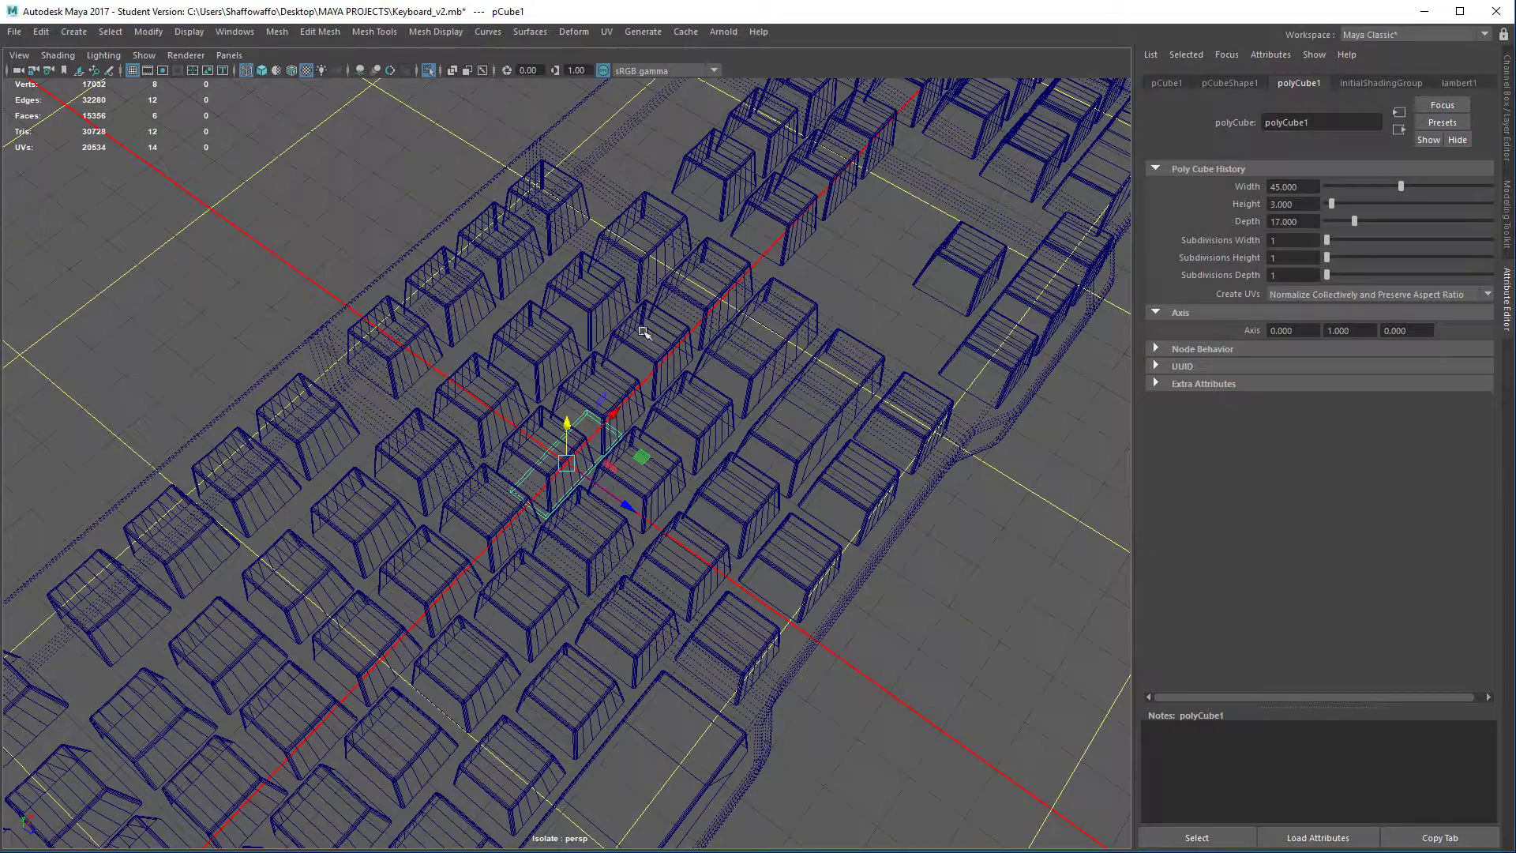
key("space")
left_click_drag(750, 531, 666, 505)
scroll(712, 542, "down", 5)
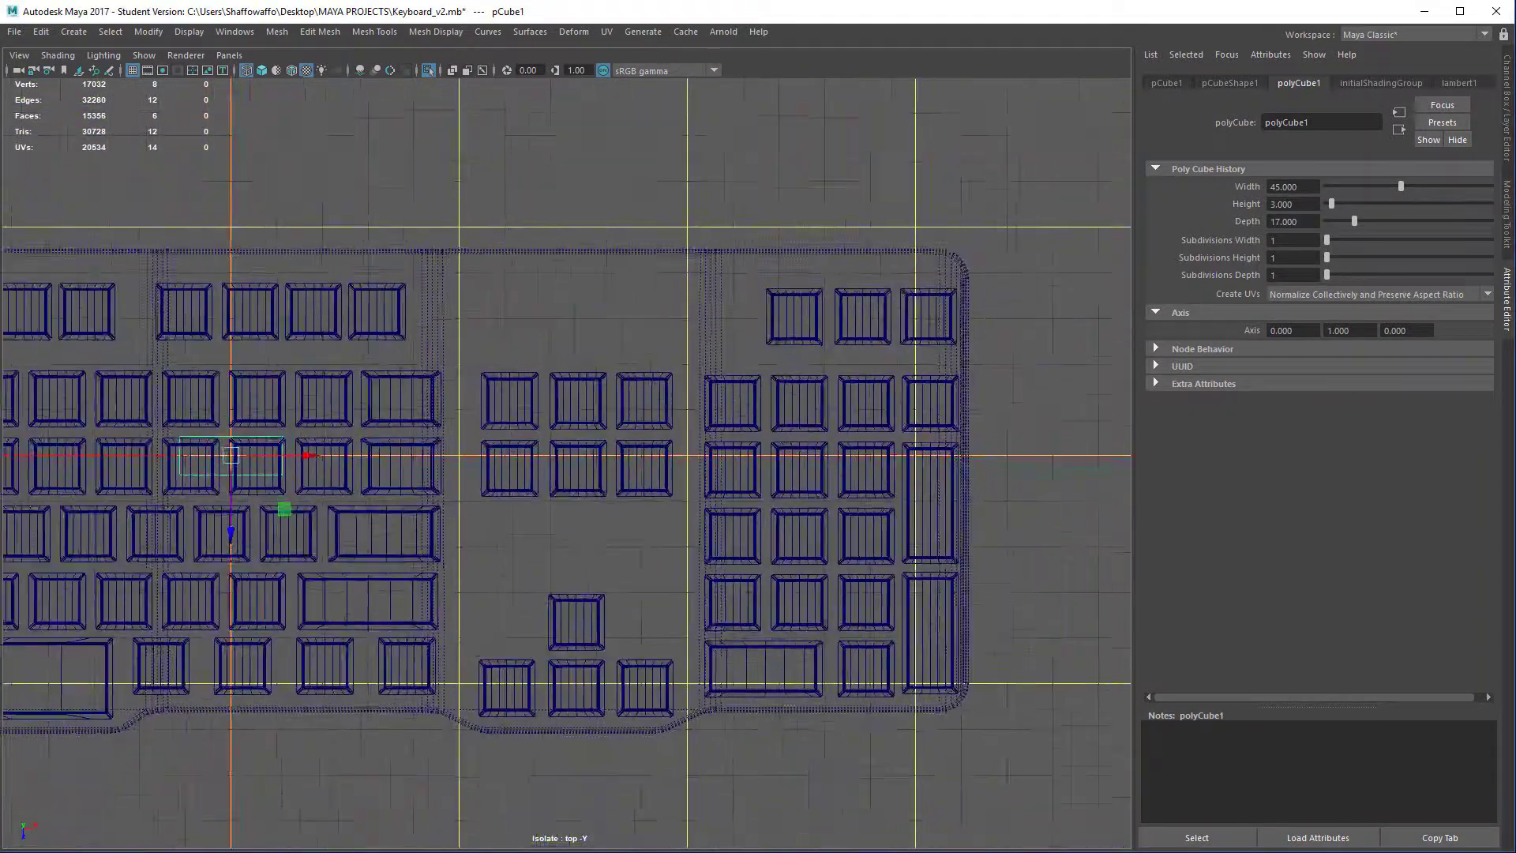
scroll(524, 176, "down", 5)
left_click(491, 403)
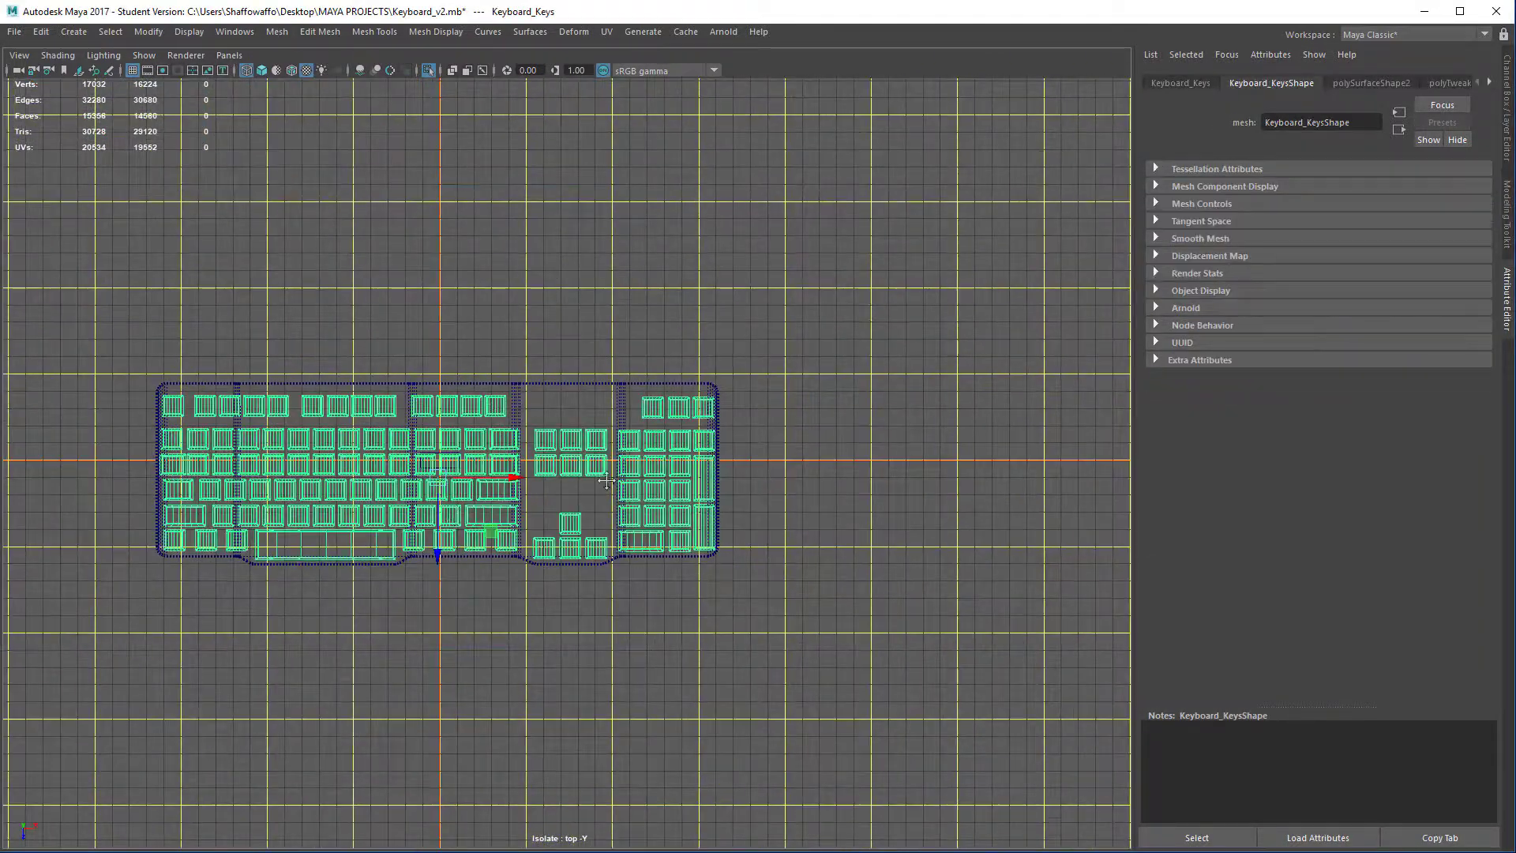
middle_click_drag(566, 477, 858, 456, "alt")
key("Up")
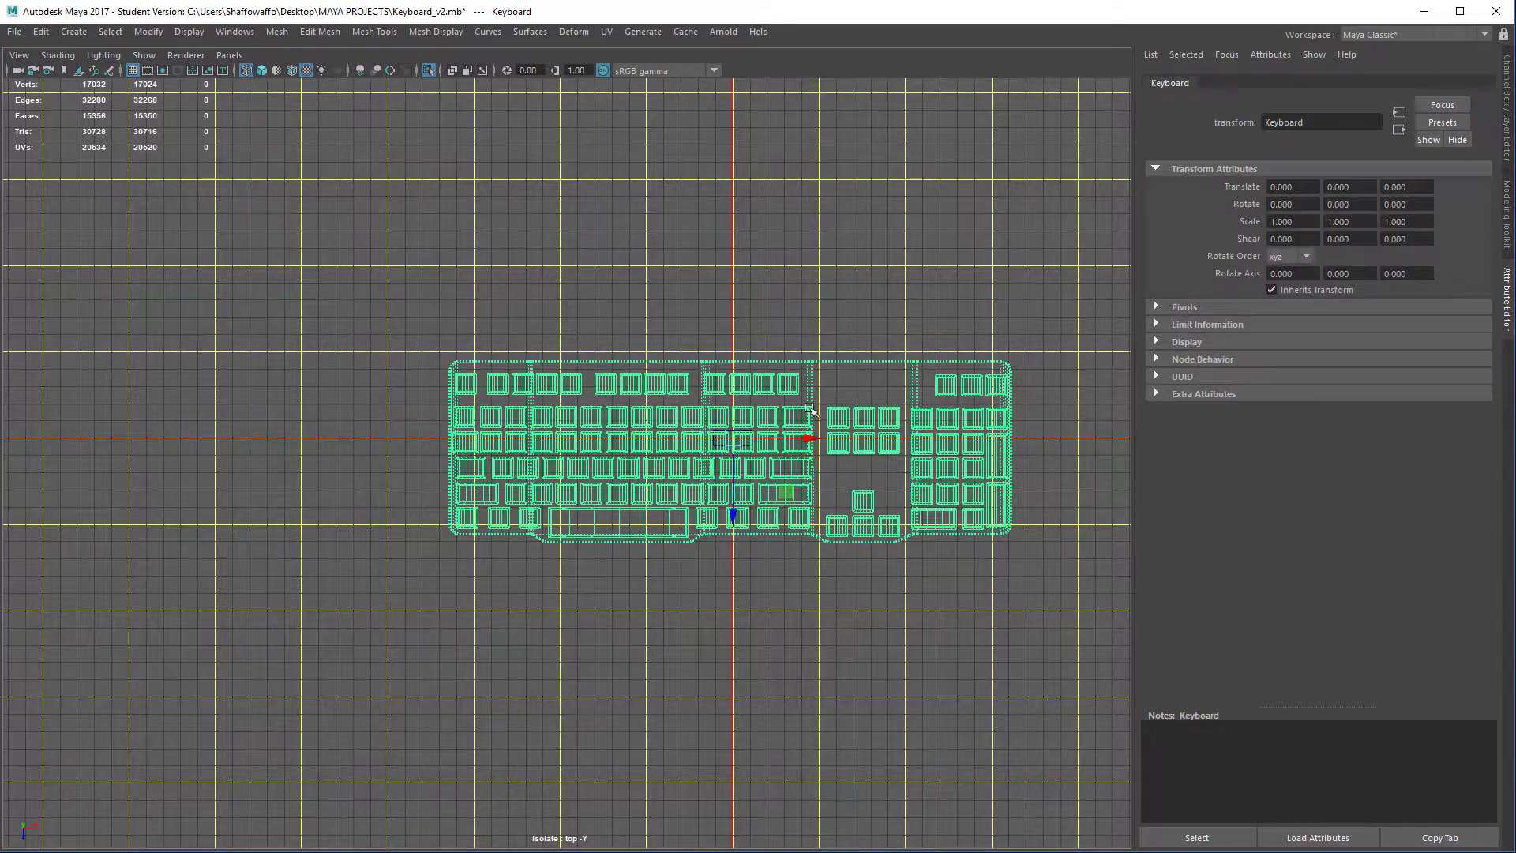
Step: Move the Keyboard group along X to about 373.9, clear of the reference cube
right_click_drag(617, 381, 792, 491, "alt")
middle_click_drag(792, 491, 754, 547, "alt")
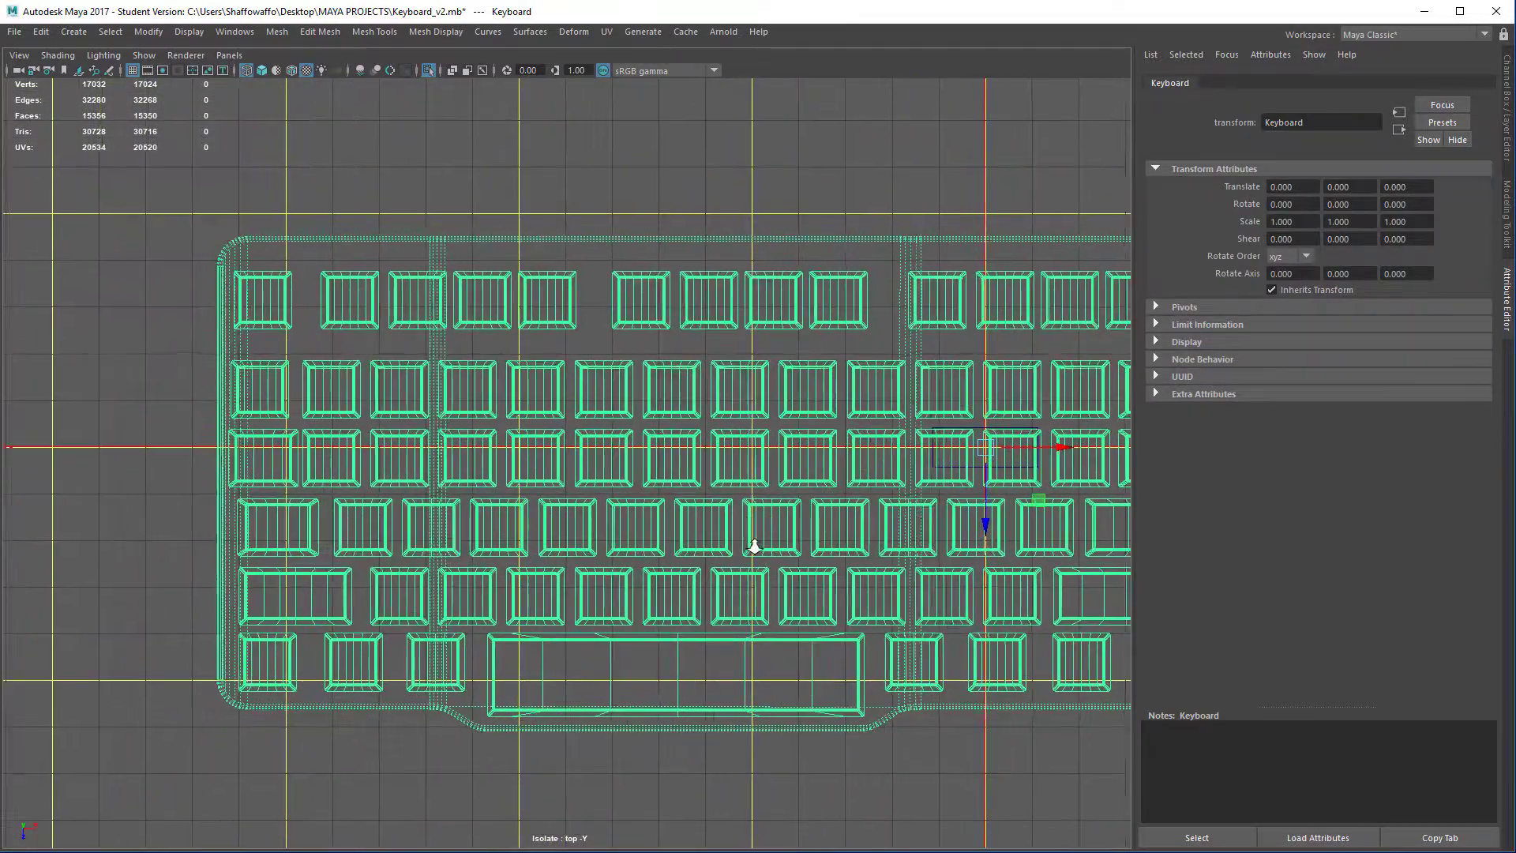
right_click_drag(754, 546, 760, 570, "alt")
middle_click_drag(759, 570, 565, 579, "alt")
right_click_drag(565, 579, 668, 385, "alt")
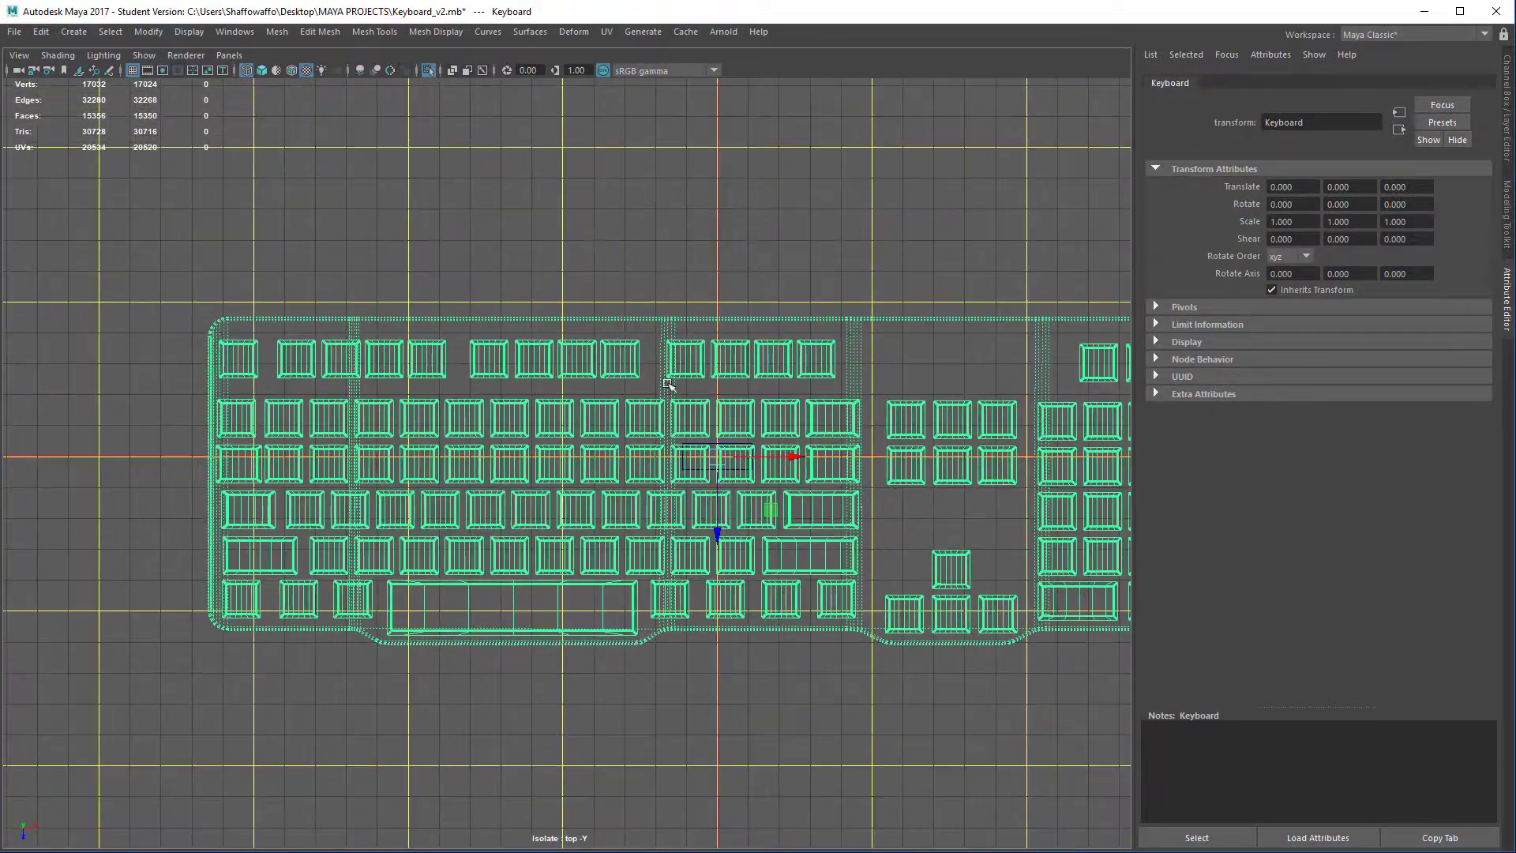
left_click_drag(753, 458, 1326, 494)
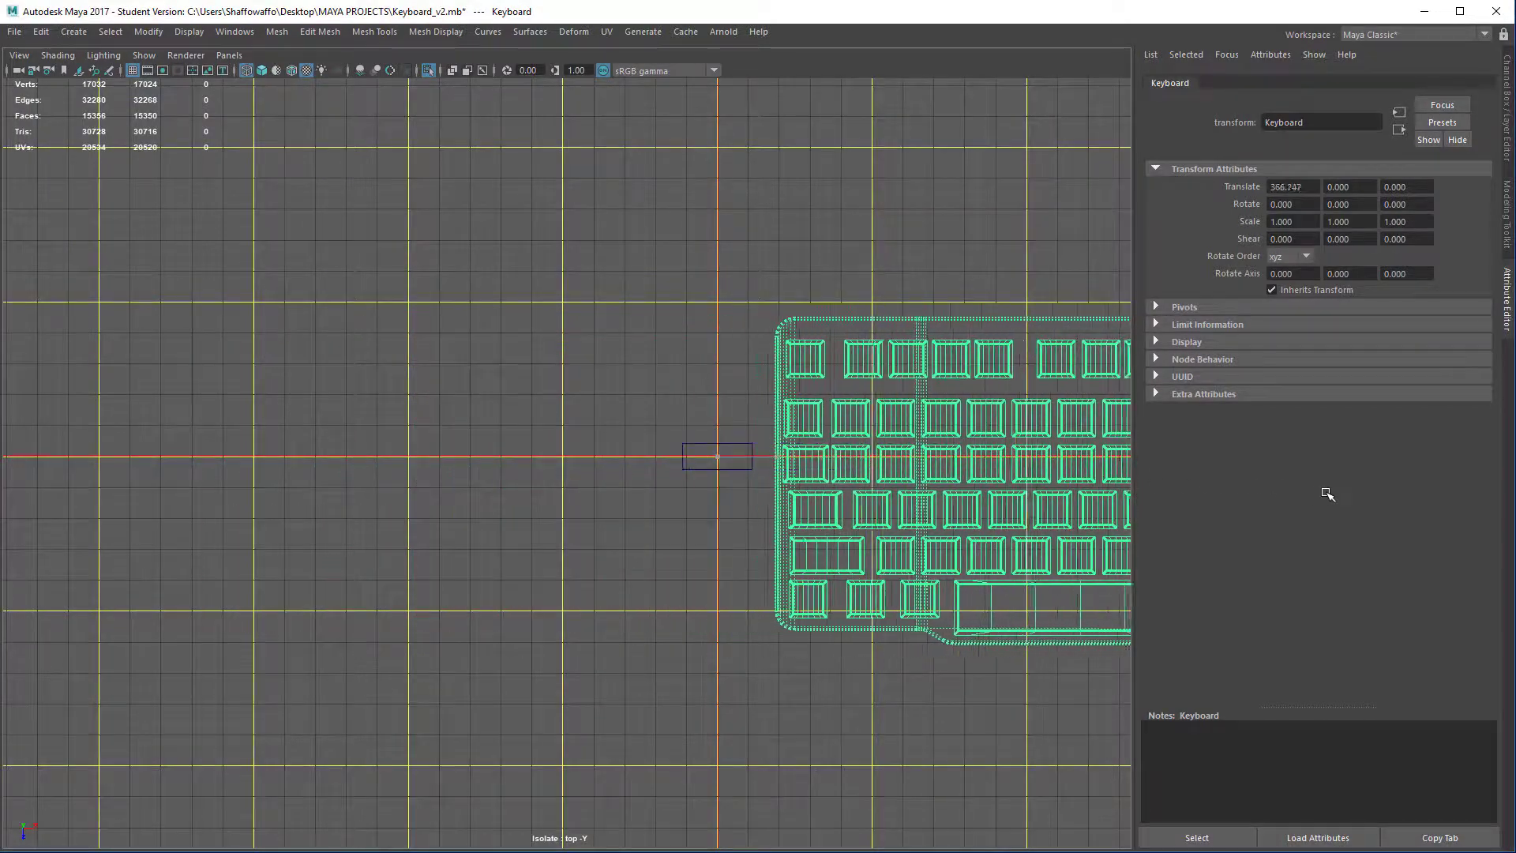
middle_click_drag(735, 470, 465, 479, "alt")
scroll(531, 506, "up", 5)
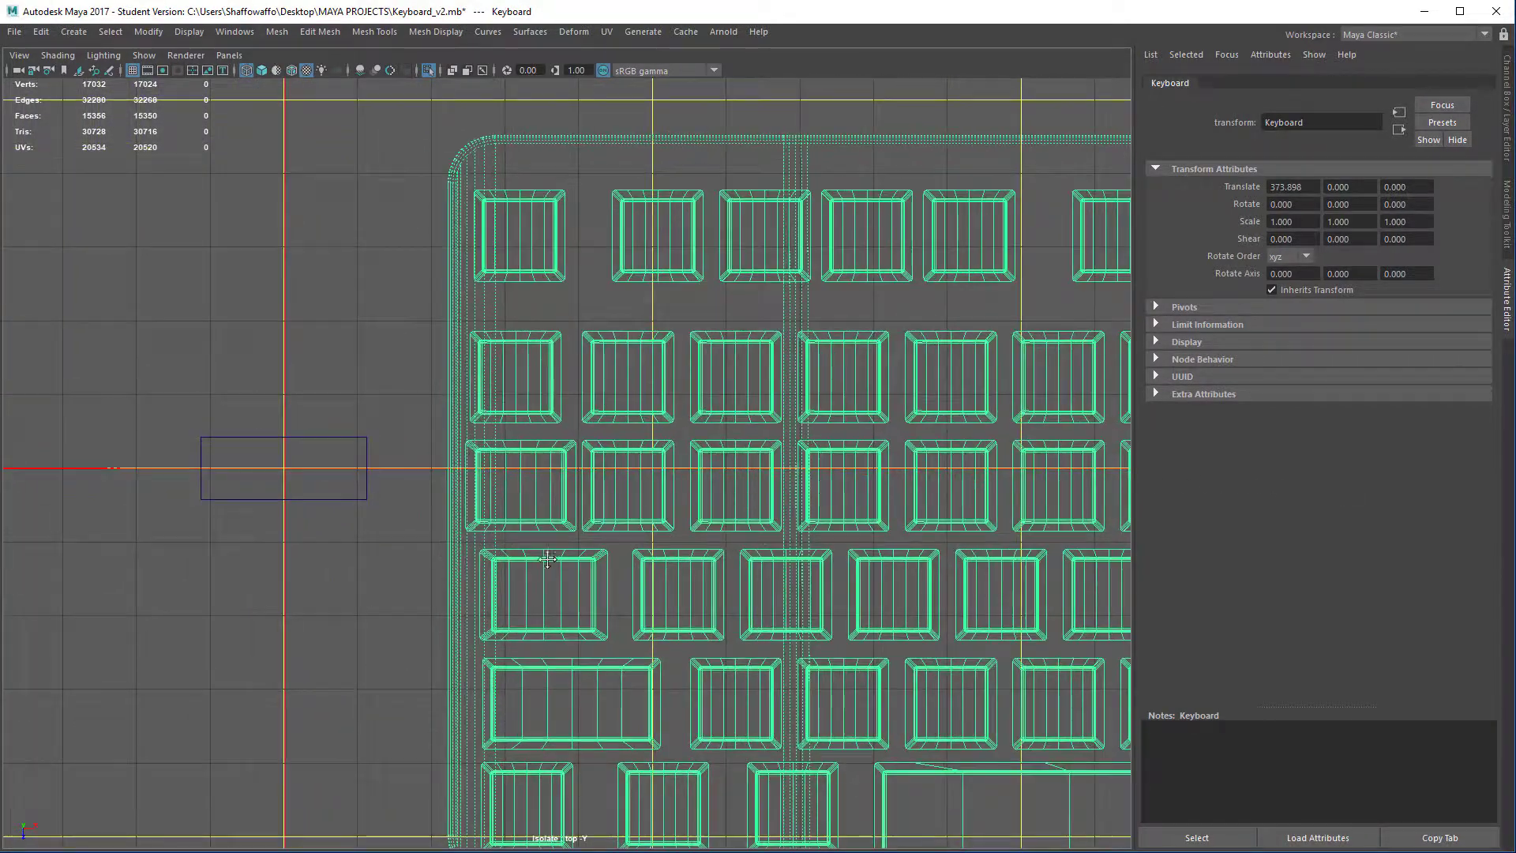
Step: Hide the grid and reselect the whole Keyboard group
scroll(386, 315, "down", 6)
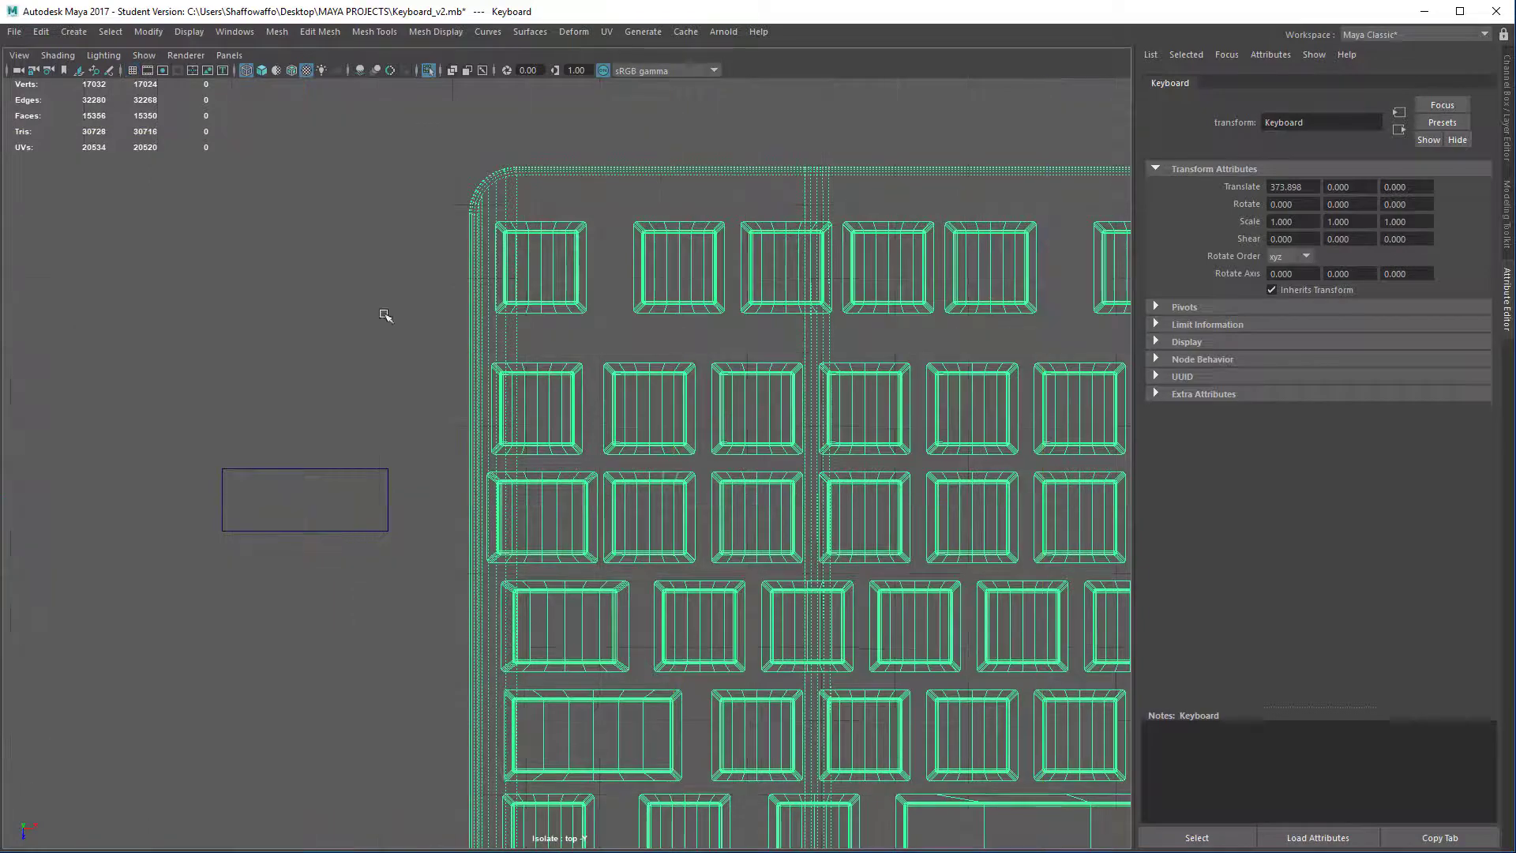
middle_click_drag(461, 446, 597, 430, "alt")
left_click(700, 281)
left_click(750, 392)
key("Up")
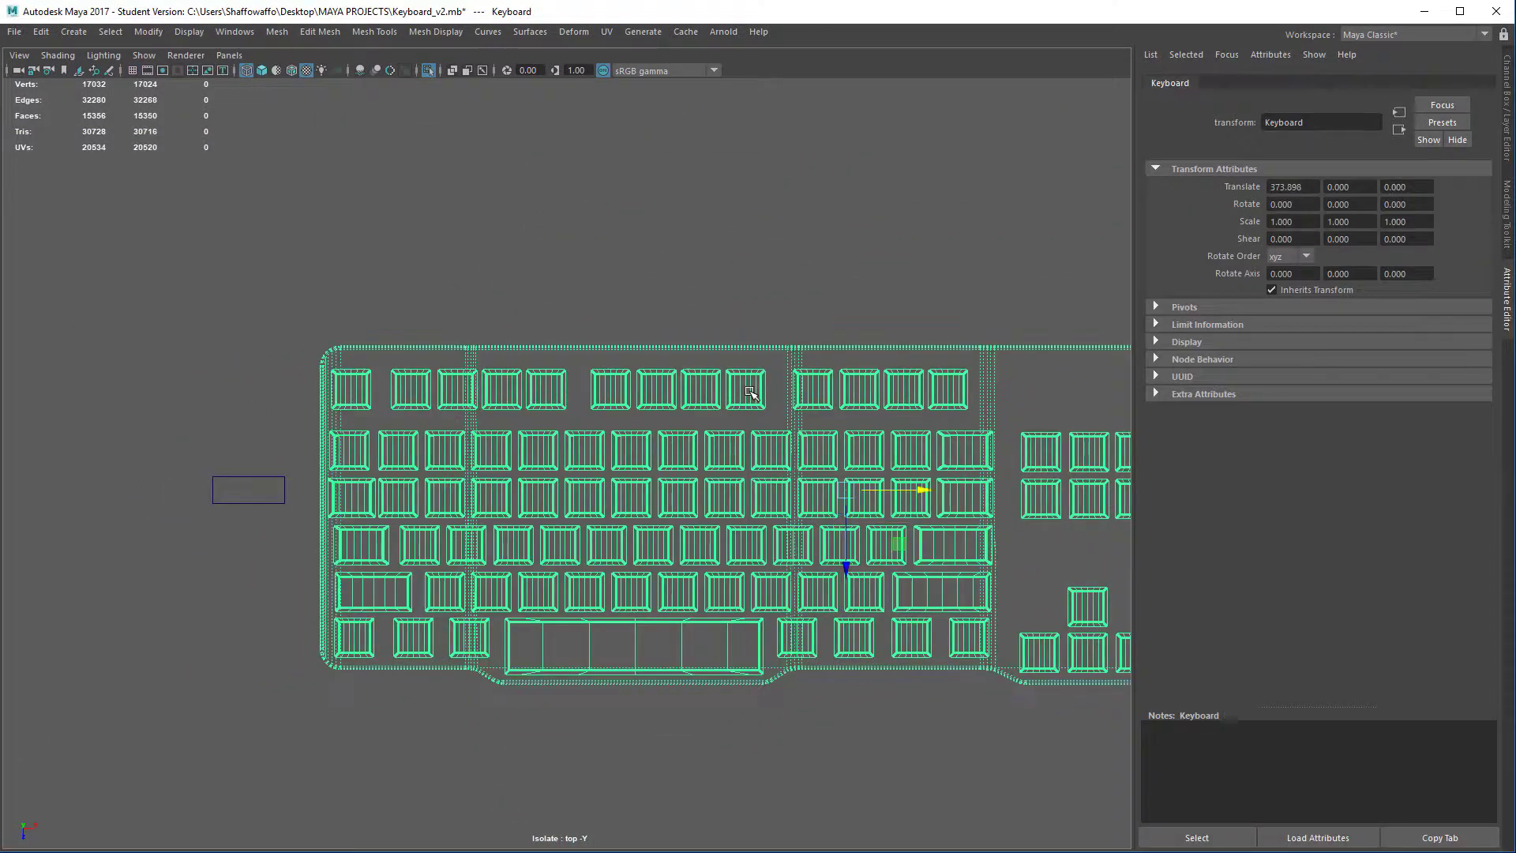
Step: Move the Keyboard group's pivot to the keyboard's upper-left corner in the top view, aligned with its outer edges
middle_click_drag(764, 458, 774, 452, "alt")
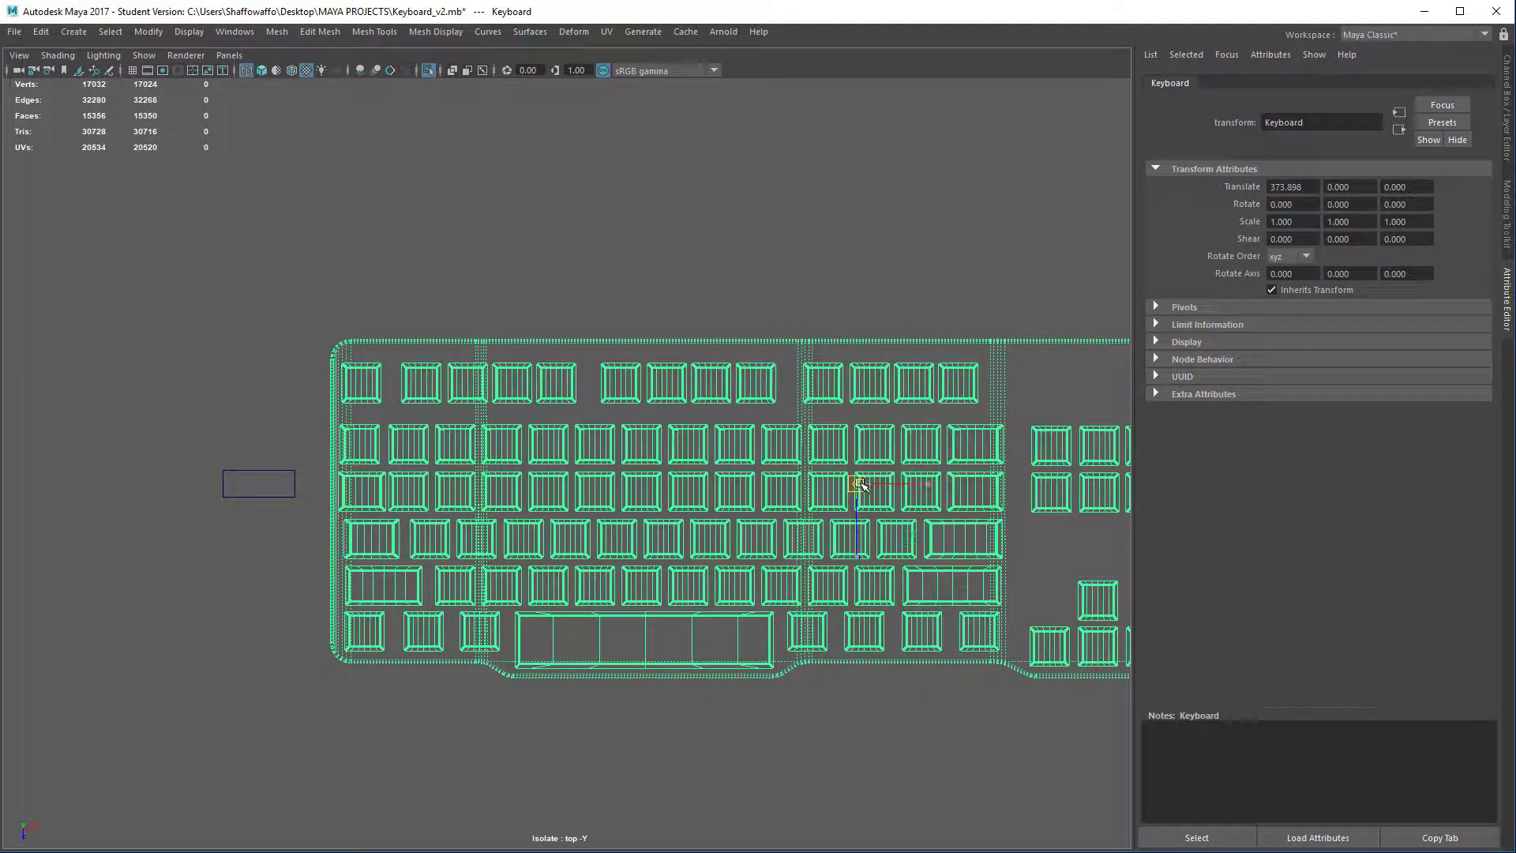
left_click_drag(857, 483, 493, 271)
right_click_drag(496, 352, 527, 838, "alt")
middle_click_drag(319, 393, 658, 580, "alt")
scroll(657, 581, "up", 2)
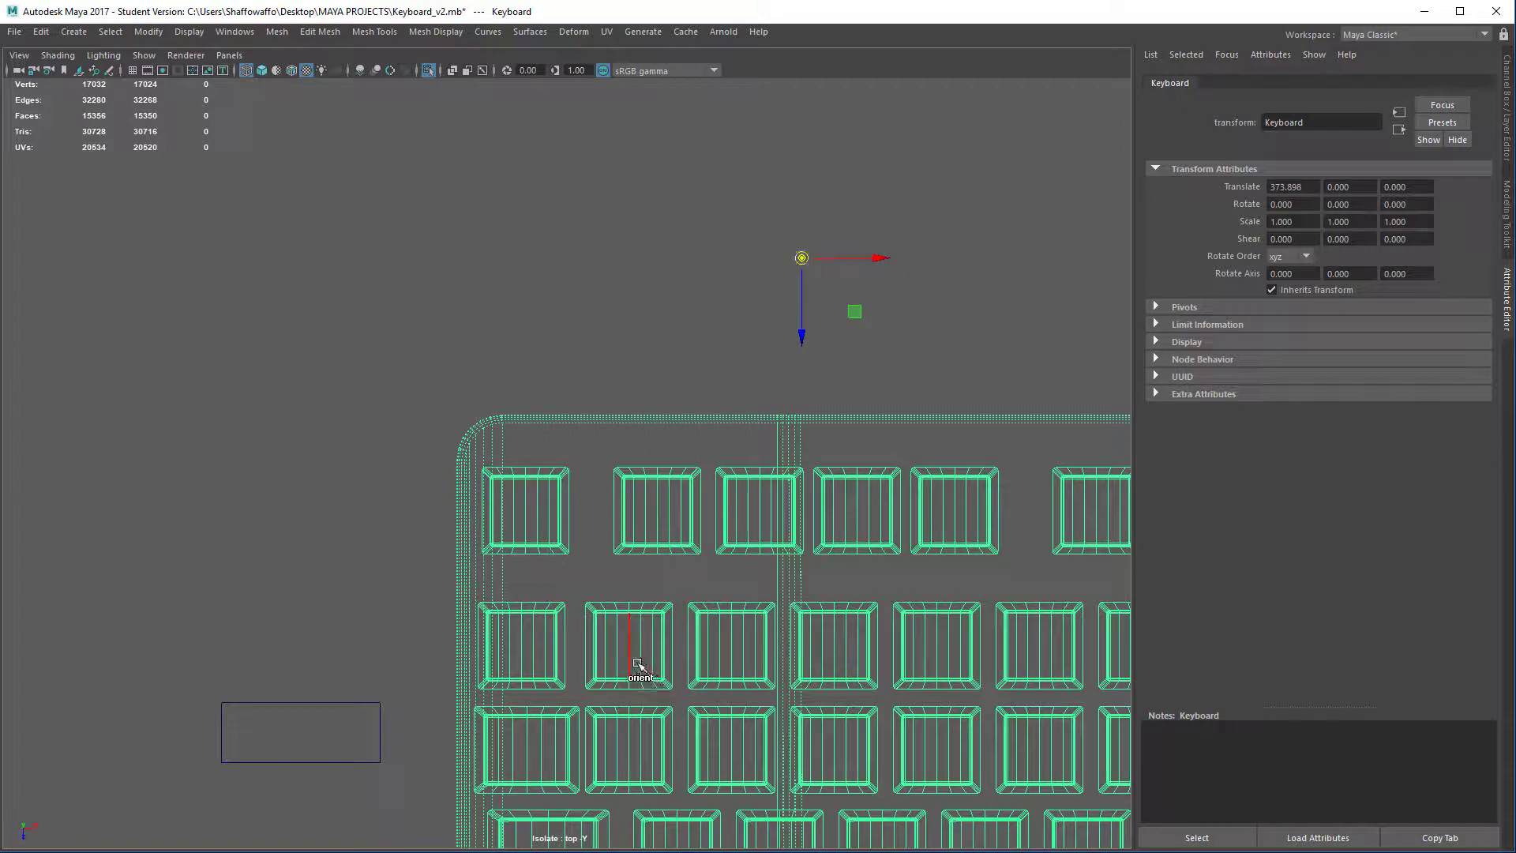
left_click_drag(873, 257, 453, 462)
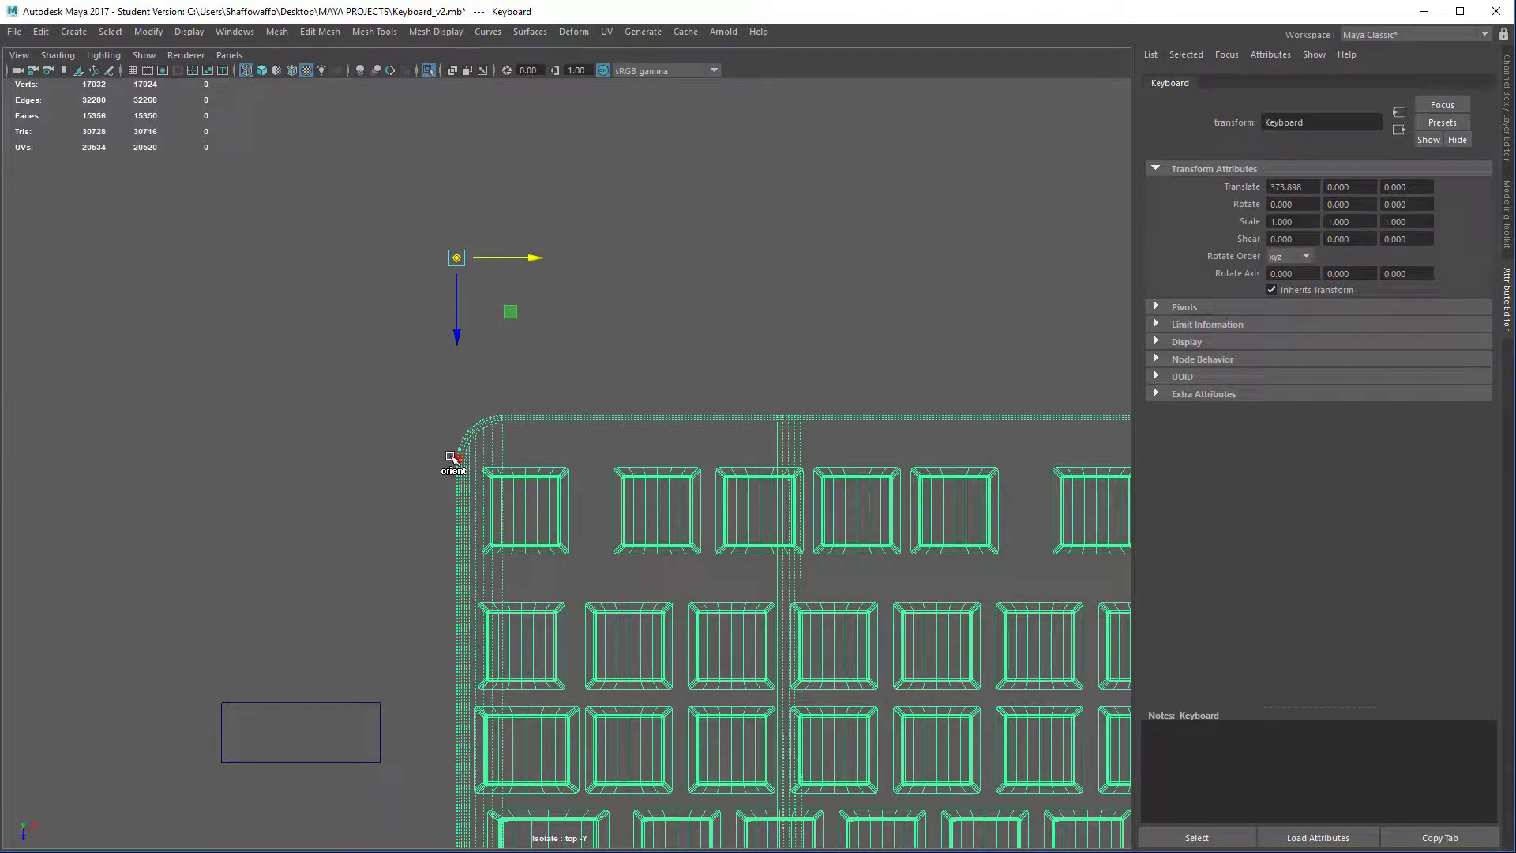
left_click_drag(457, 307, 382, 179)
middle_click_drag(529, 660, 606, 517, "alt")
scroll(606, 517, "up", 1)
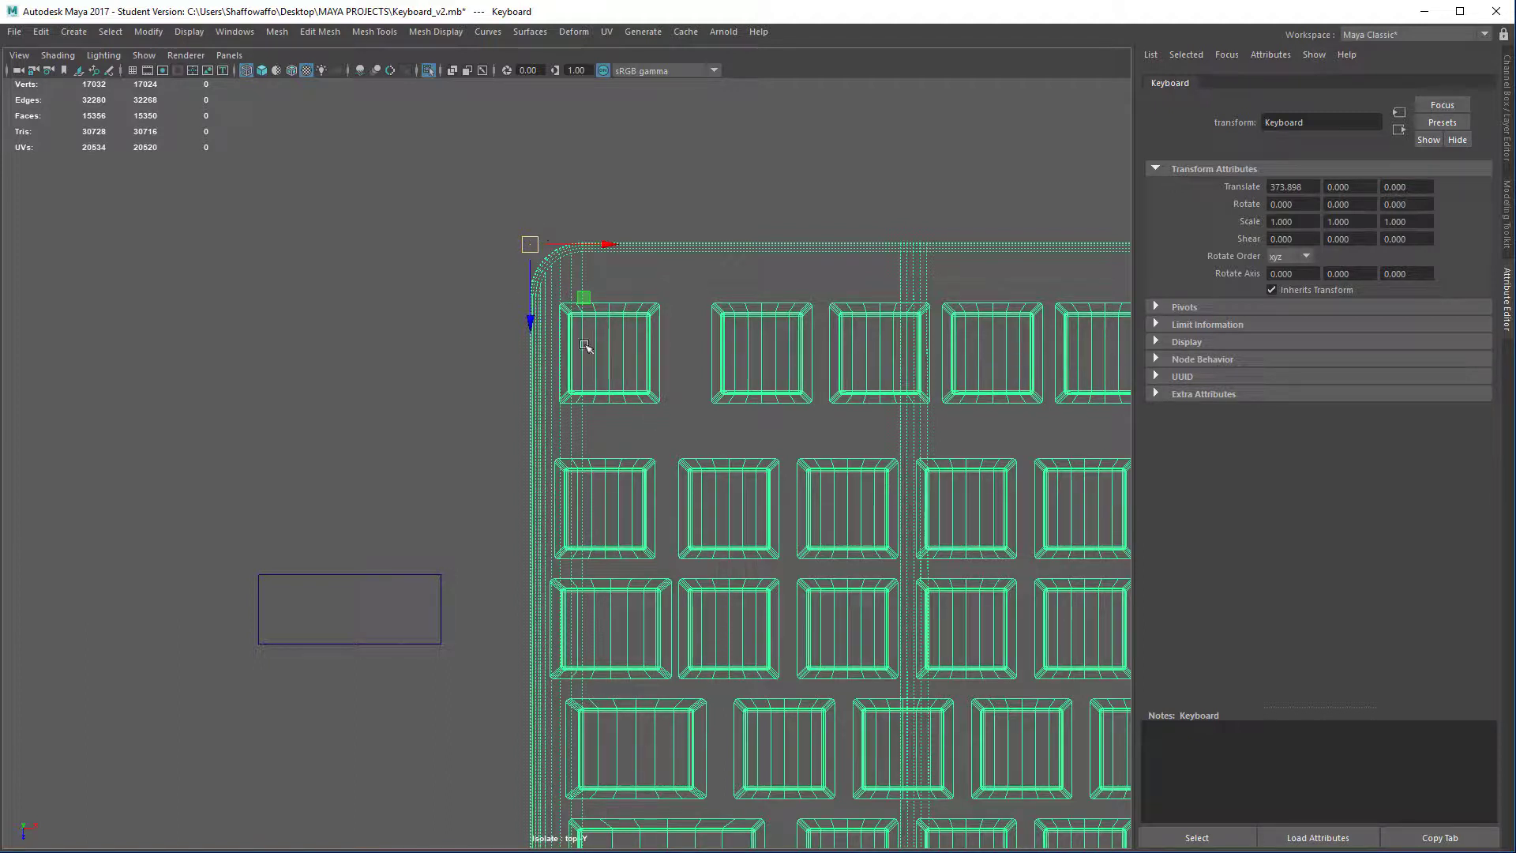
Step: Snap the Keyboard group by its pivot onto the matching upper-left corner of the reference cube
left_click(530, 244)
left_click_drag(531, 245, 275, 578)
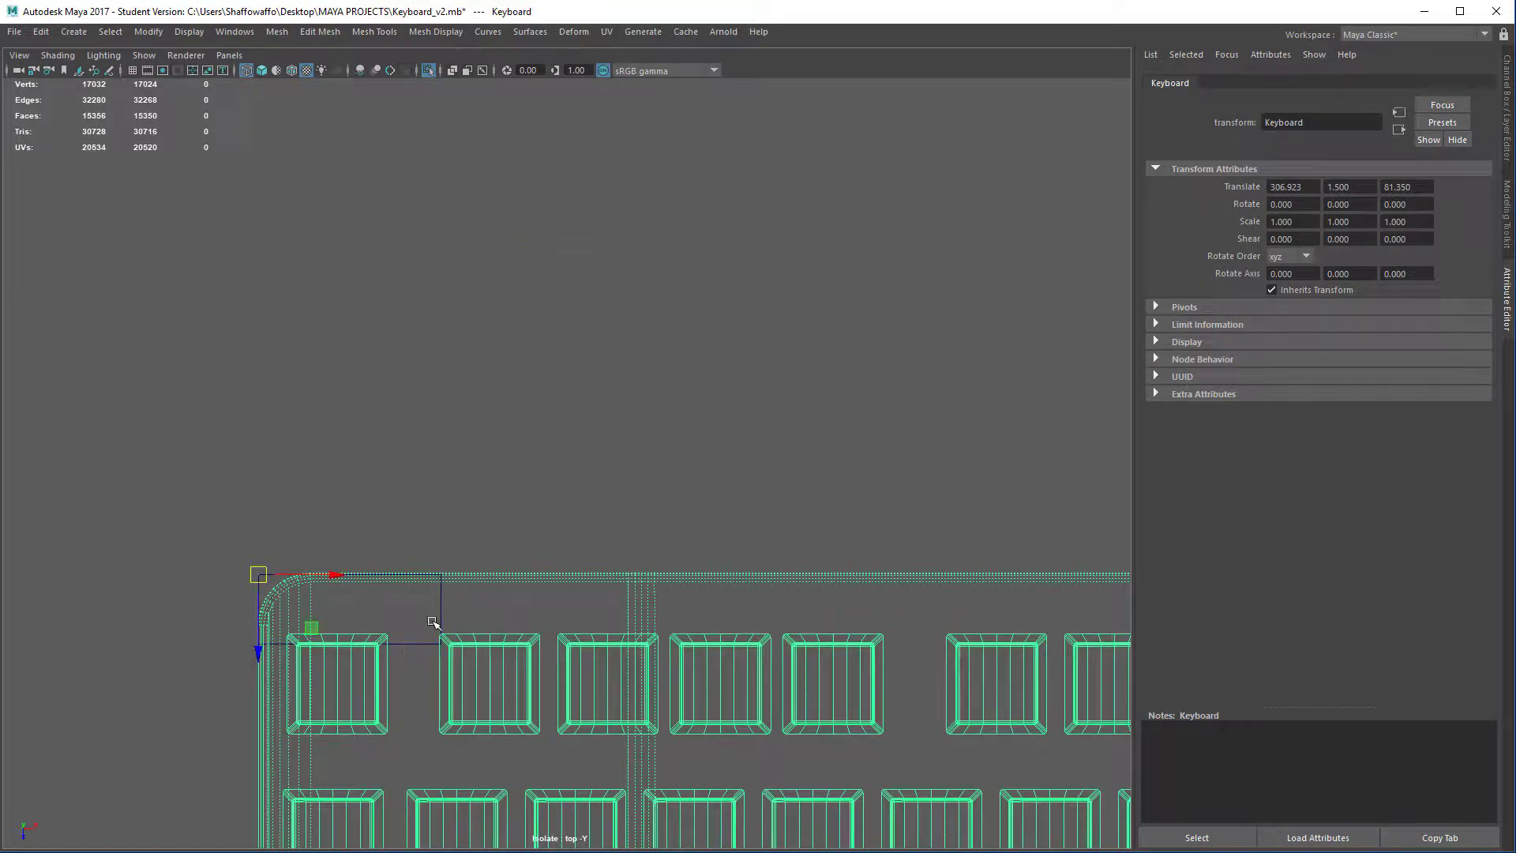
scroll(457, 494, "down", 6)
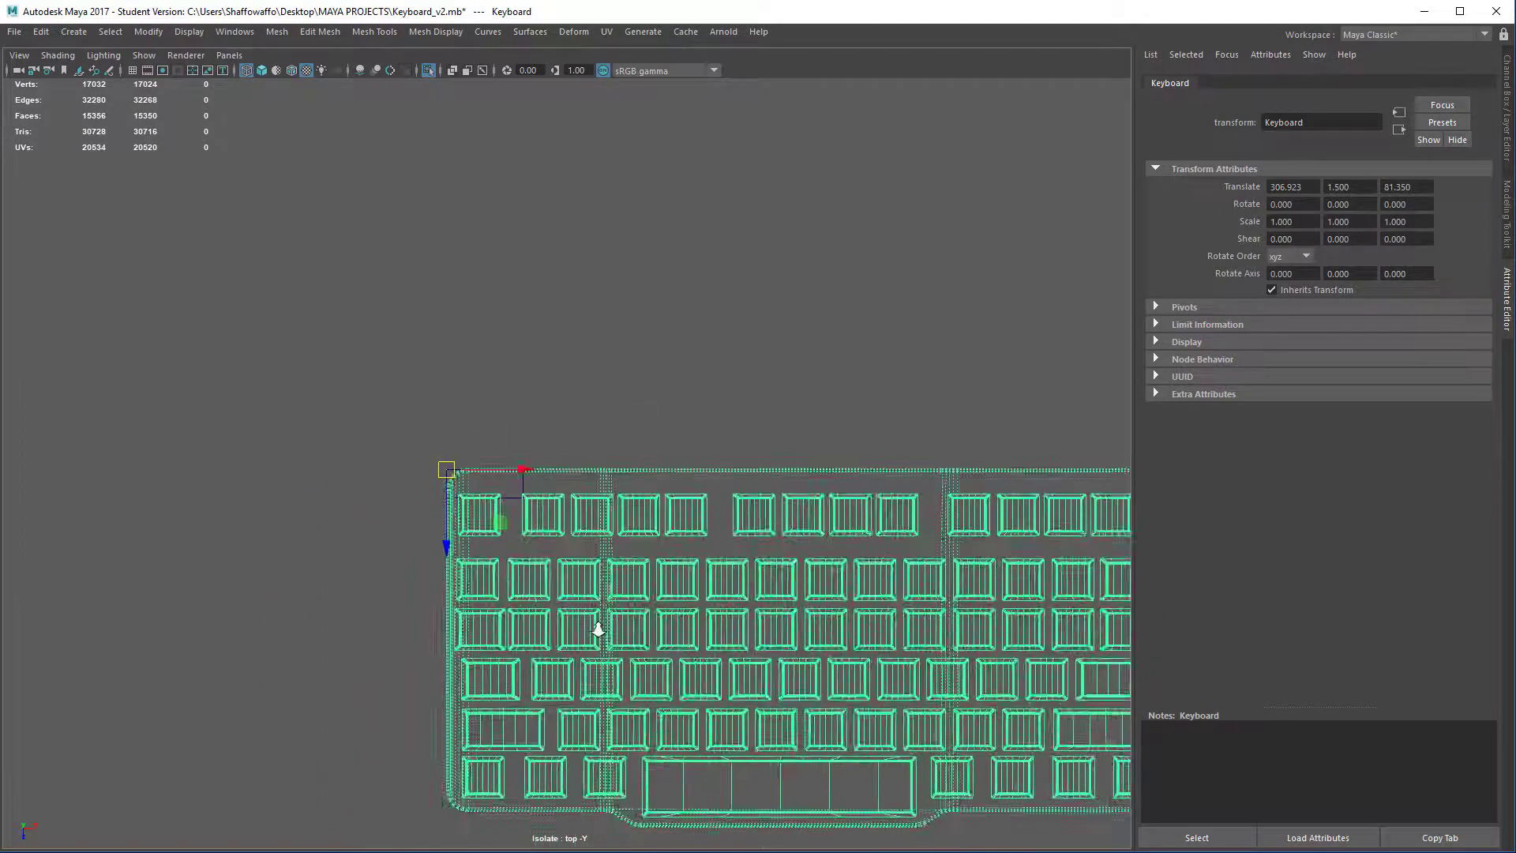
Step: Scale the Keyboard group uniformly to about 0.069 so its length matches the reference cube's width
key("r")
left_click_drag(484, 468, 21, 652)
left_click_drag(485, 467, 253, 592)
left_click_drag(484, 467, 440, 484)
key("f")
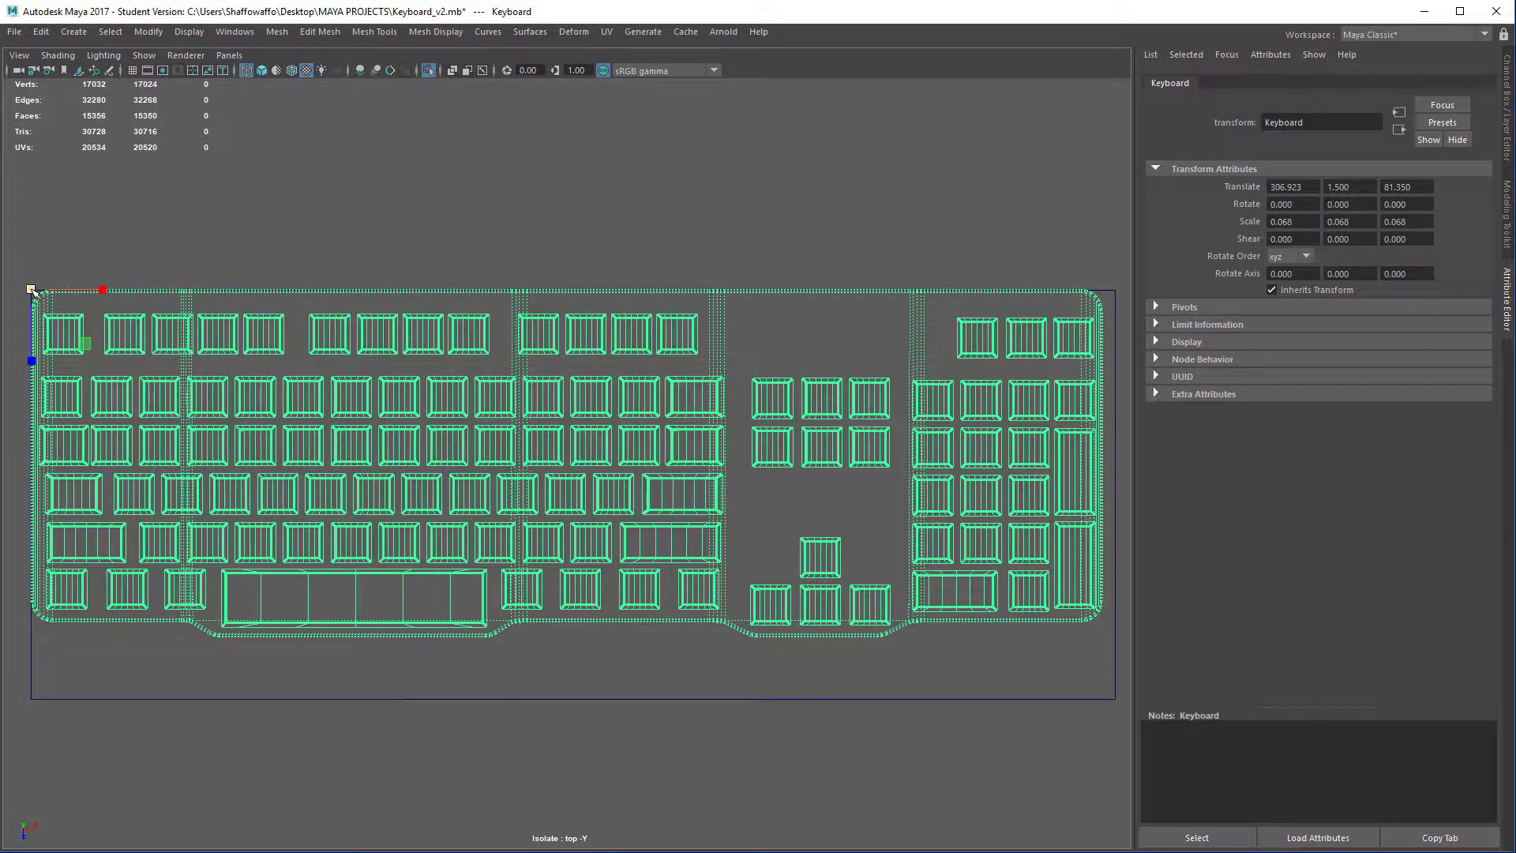
left_click_drag(33, 291, 45, 260)
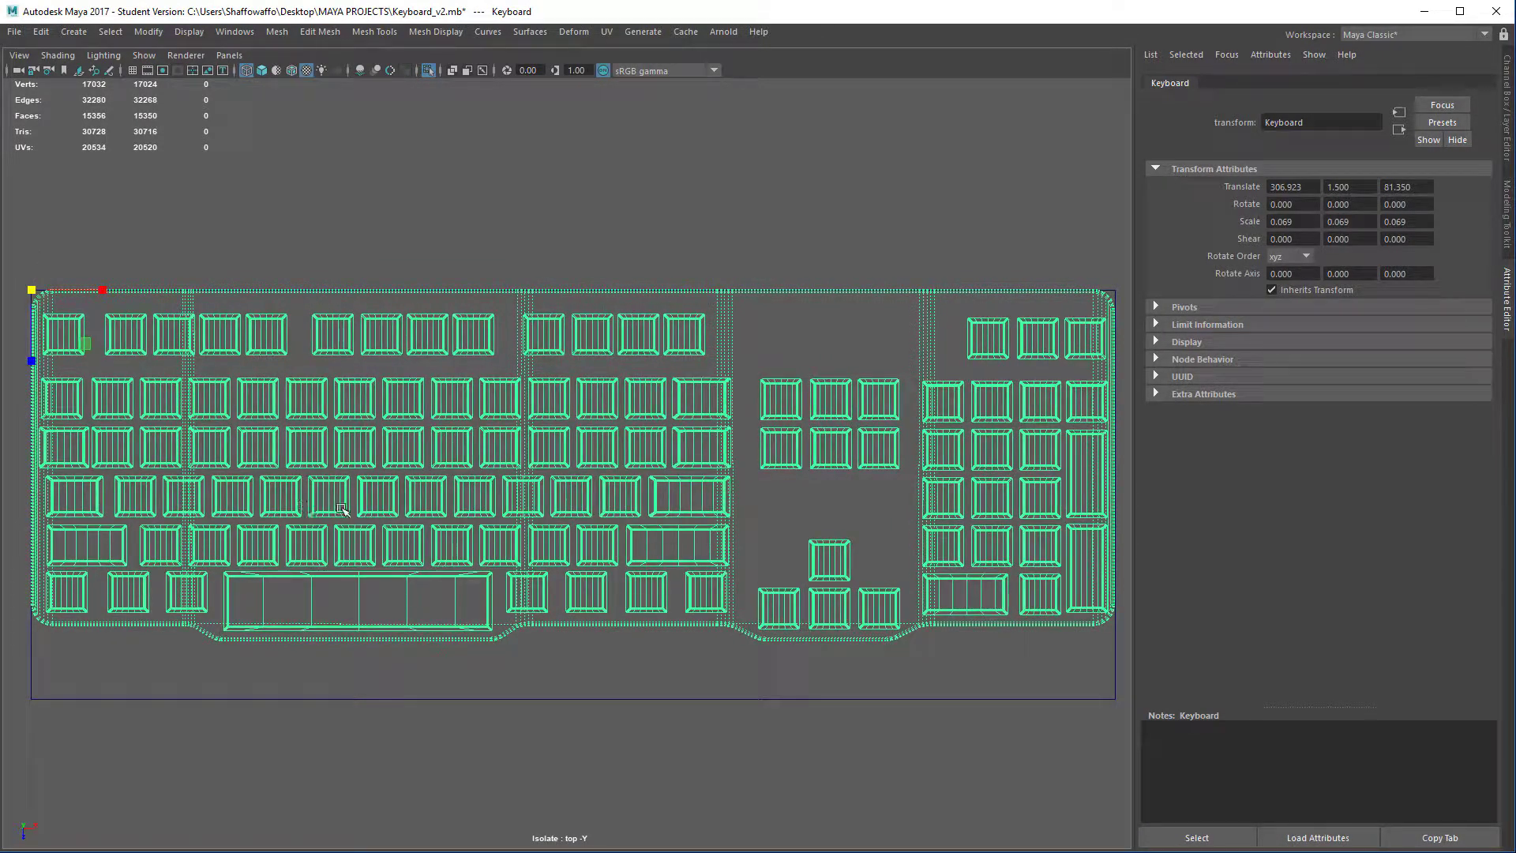
Step: Move the Keyboard group inside the reference cube, to about 82.628 in Z and -1.5 in Y
key("w")
left_click_drag(33, 316, 39, 348)
key("space")
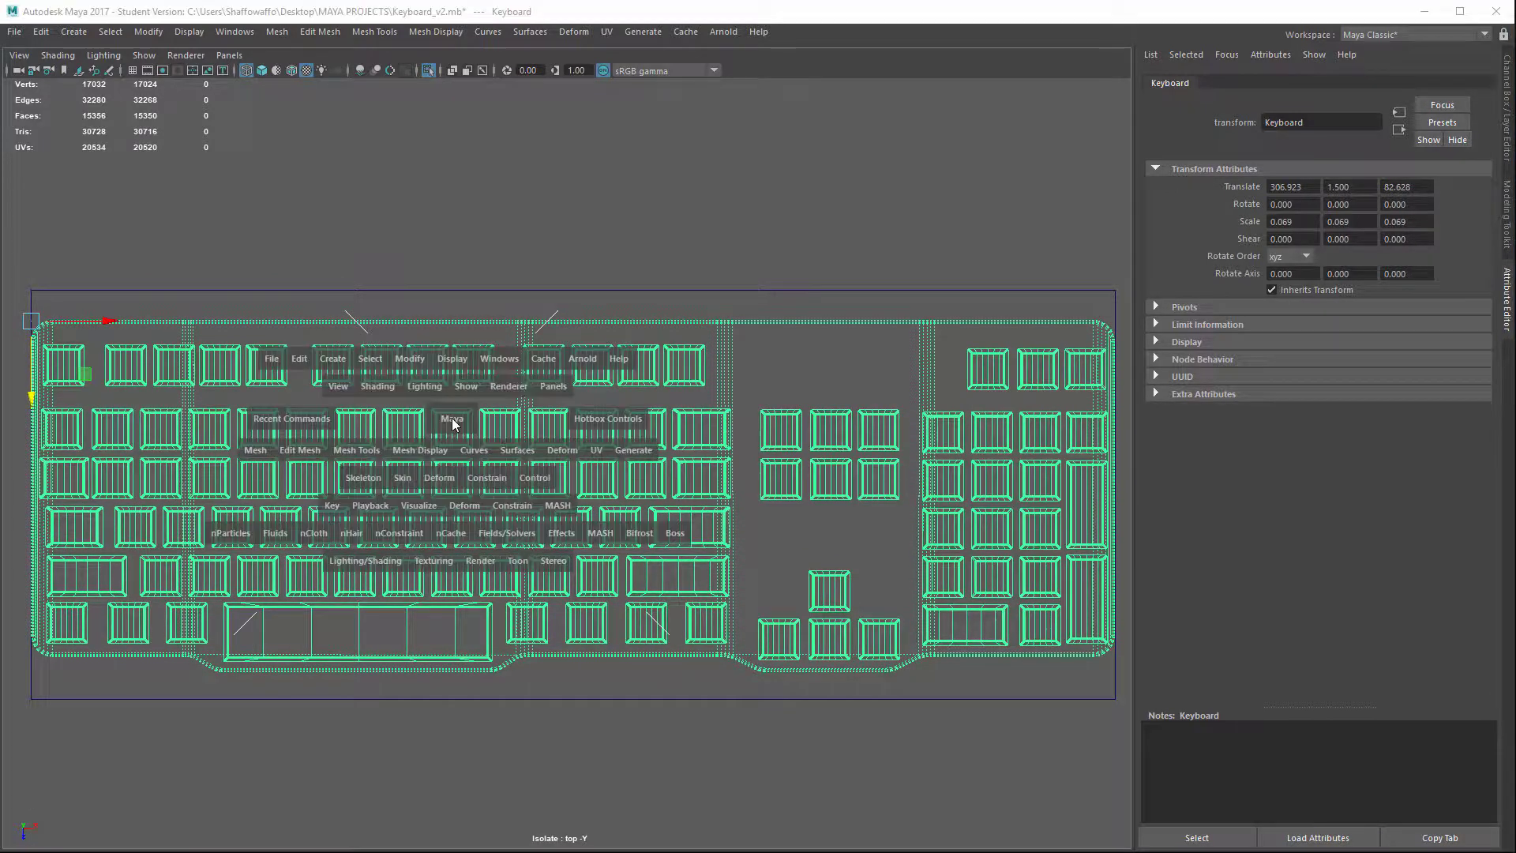
left_click_drag(452, 419, 528, 344)
key("f")
left_click_drag(651, 370, 702, 379, "alt")
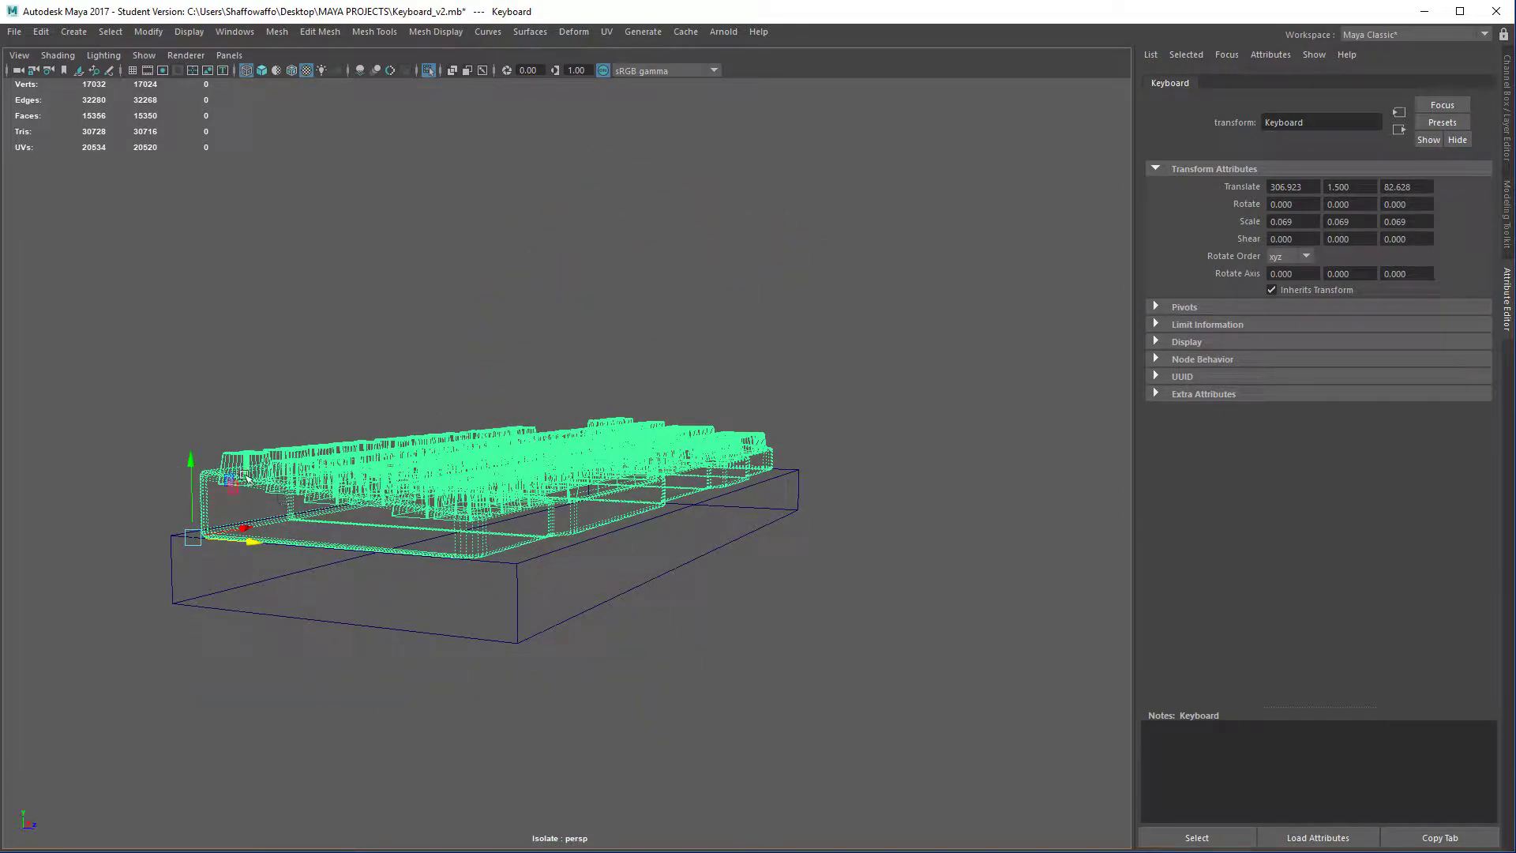
left_click_drag(192, 462, 173, 624)
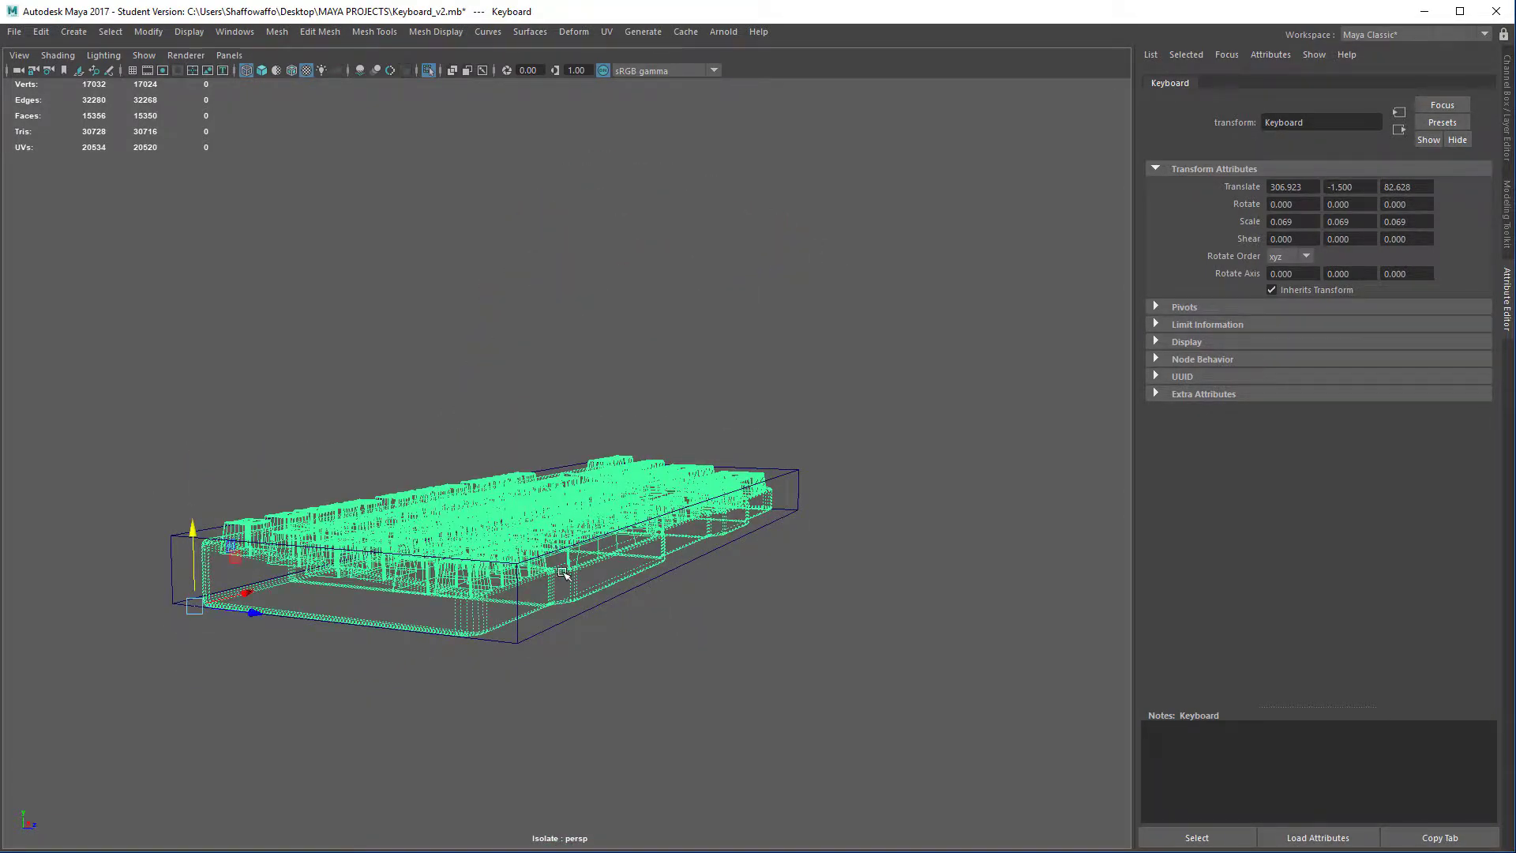
left_click_drag(563, 572, 652, 551, "alt")
key("space")
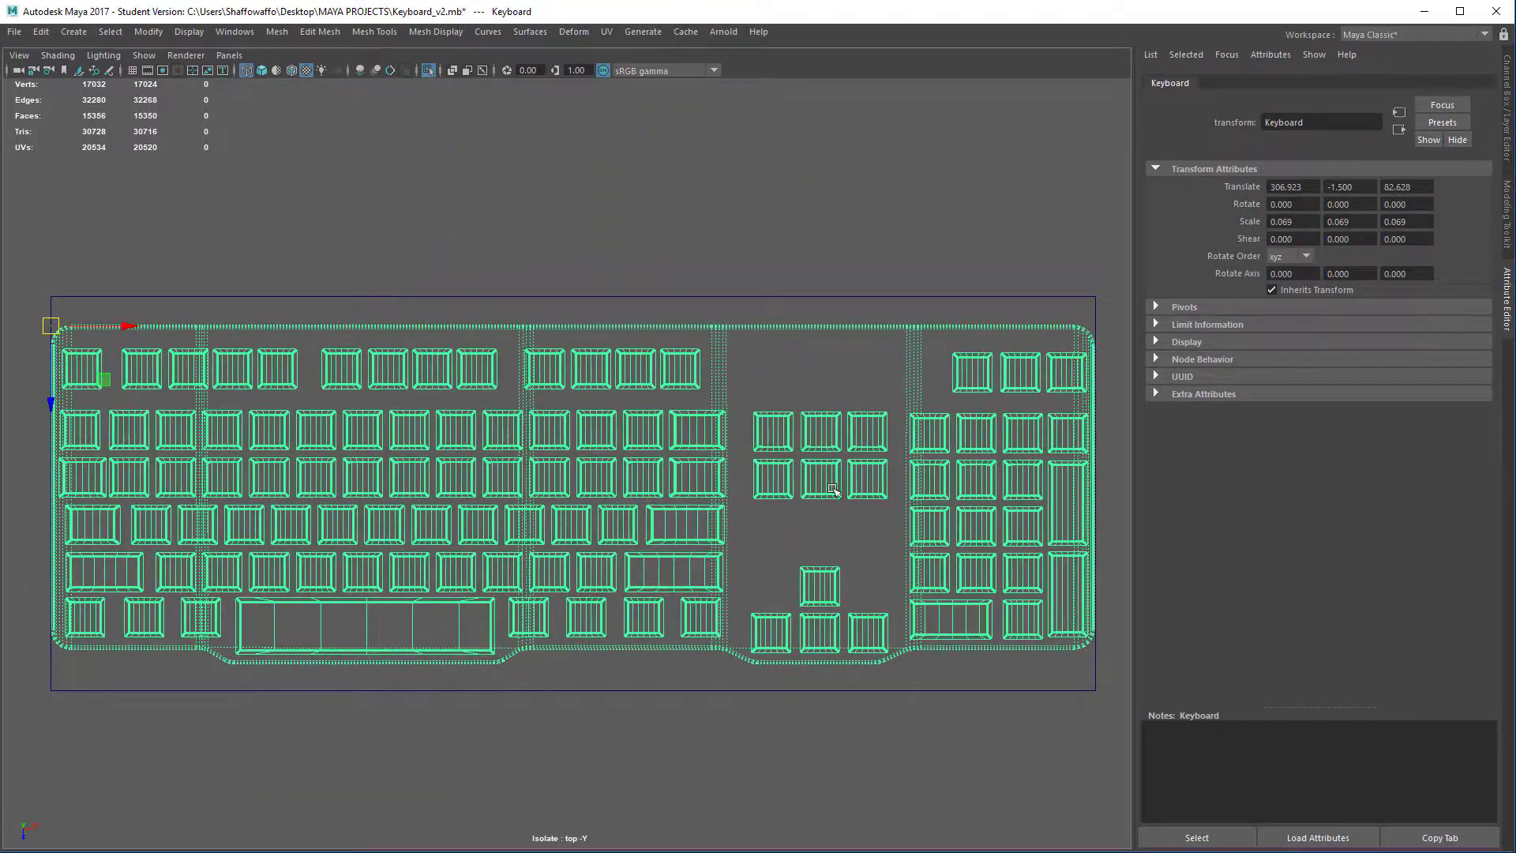
Step: Examine in the perspective view how the keyboard fits inside the reference cube
key("space")
left_click_drag(693, 497, 648, 534)
left_click(730, 536)
left_click(739, 527)
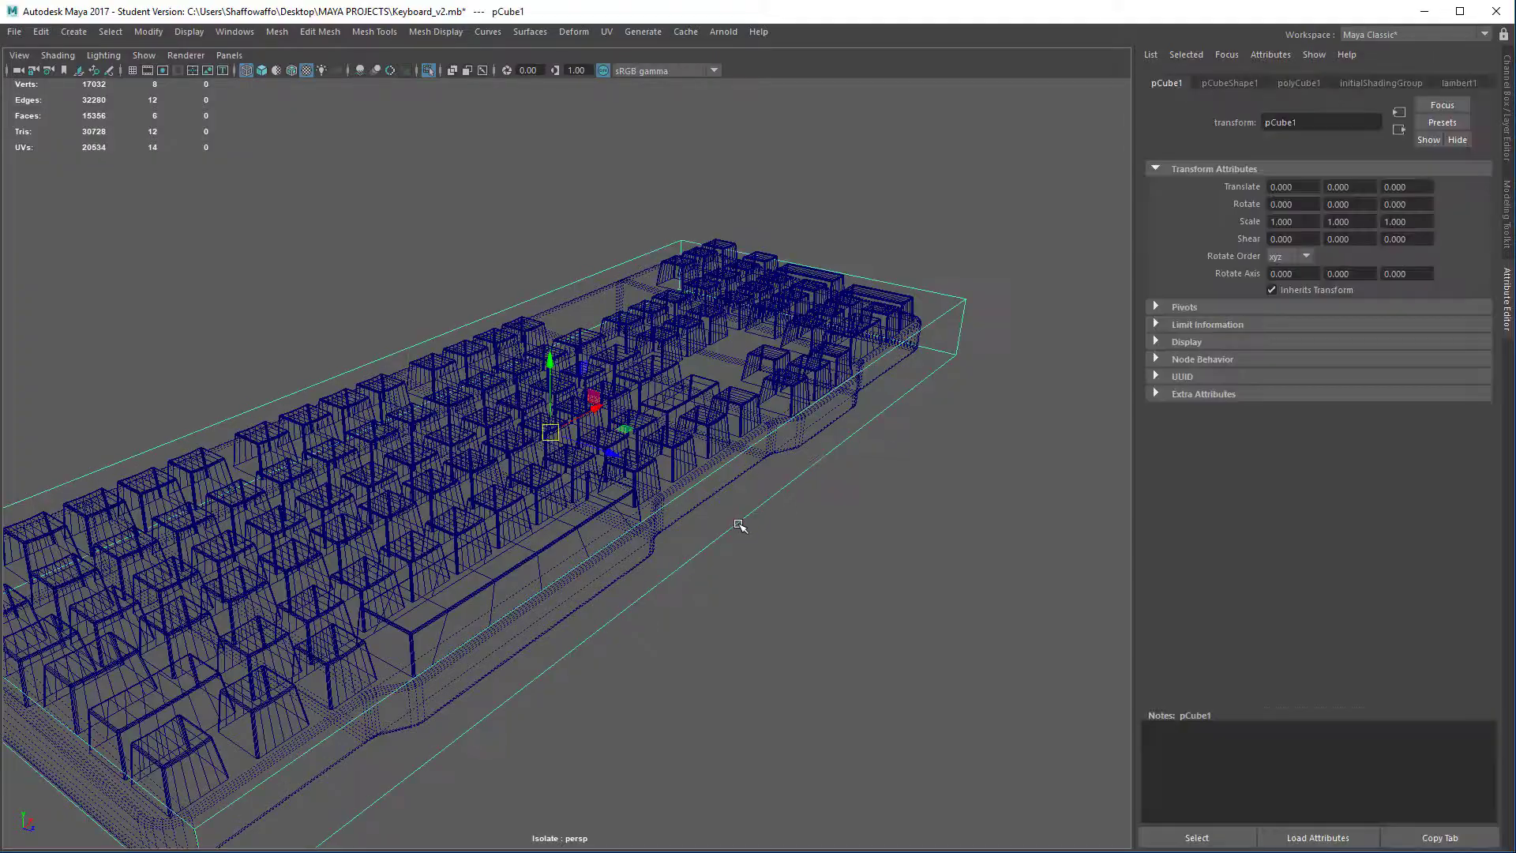
key("f")
scroll(653, 427, "up", 3)
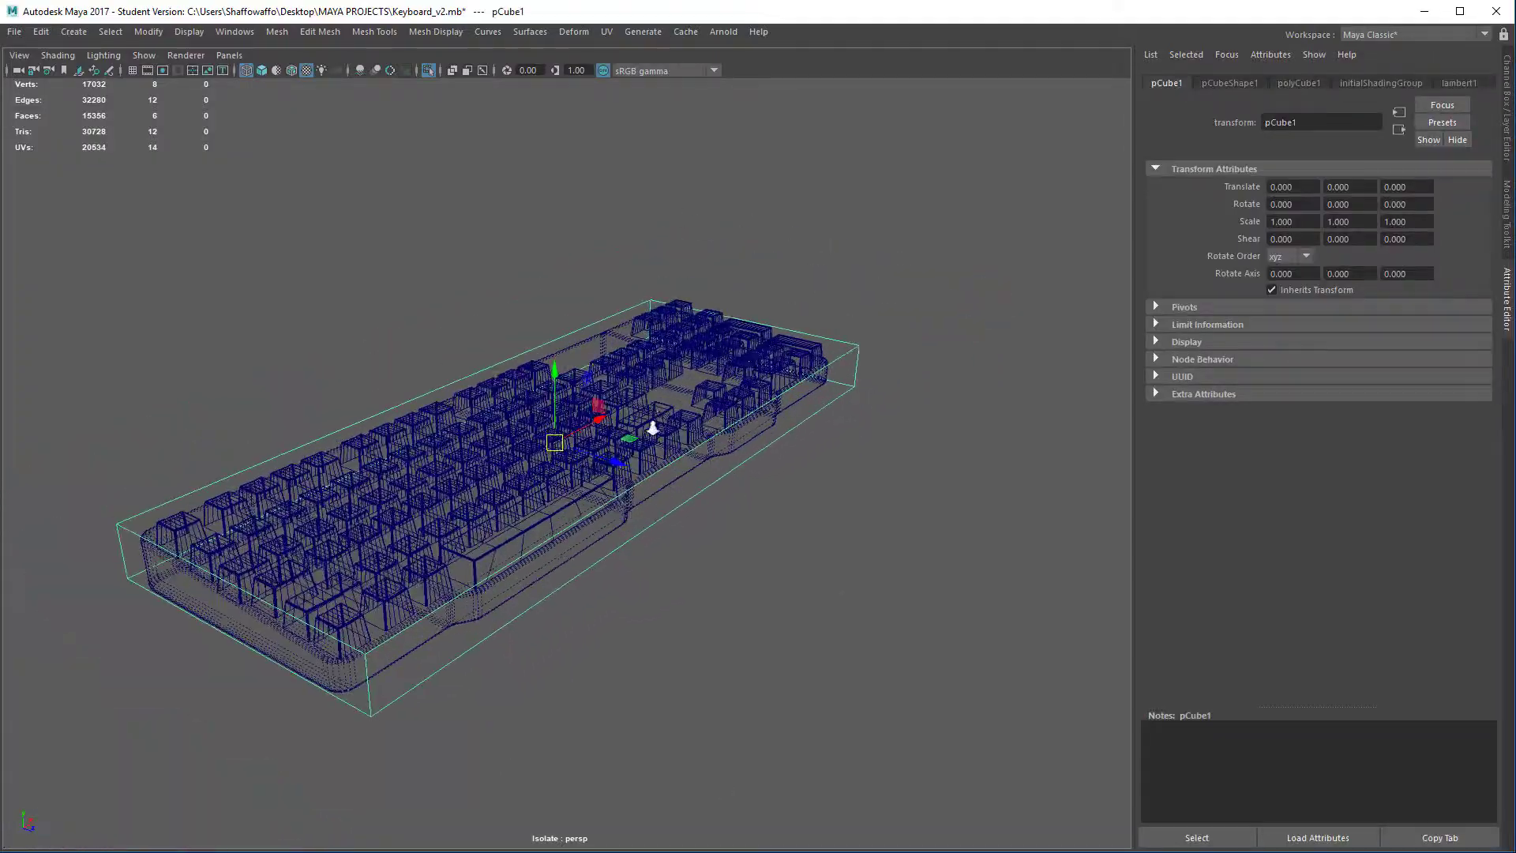
scroll(663, 603, "up", 3)
scroll(738, 508, "up", 2)
scroll(650, 521, "up", 2)
left_click_drag(650, 520, 791, 706, "alt")
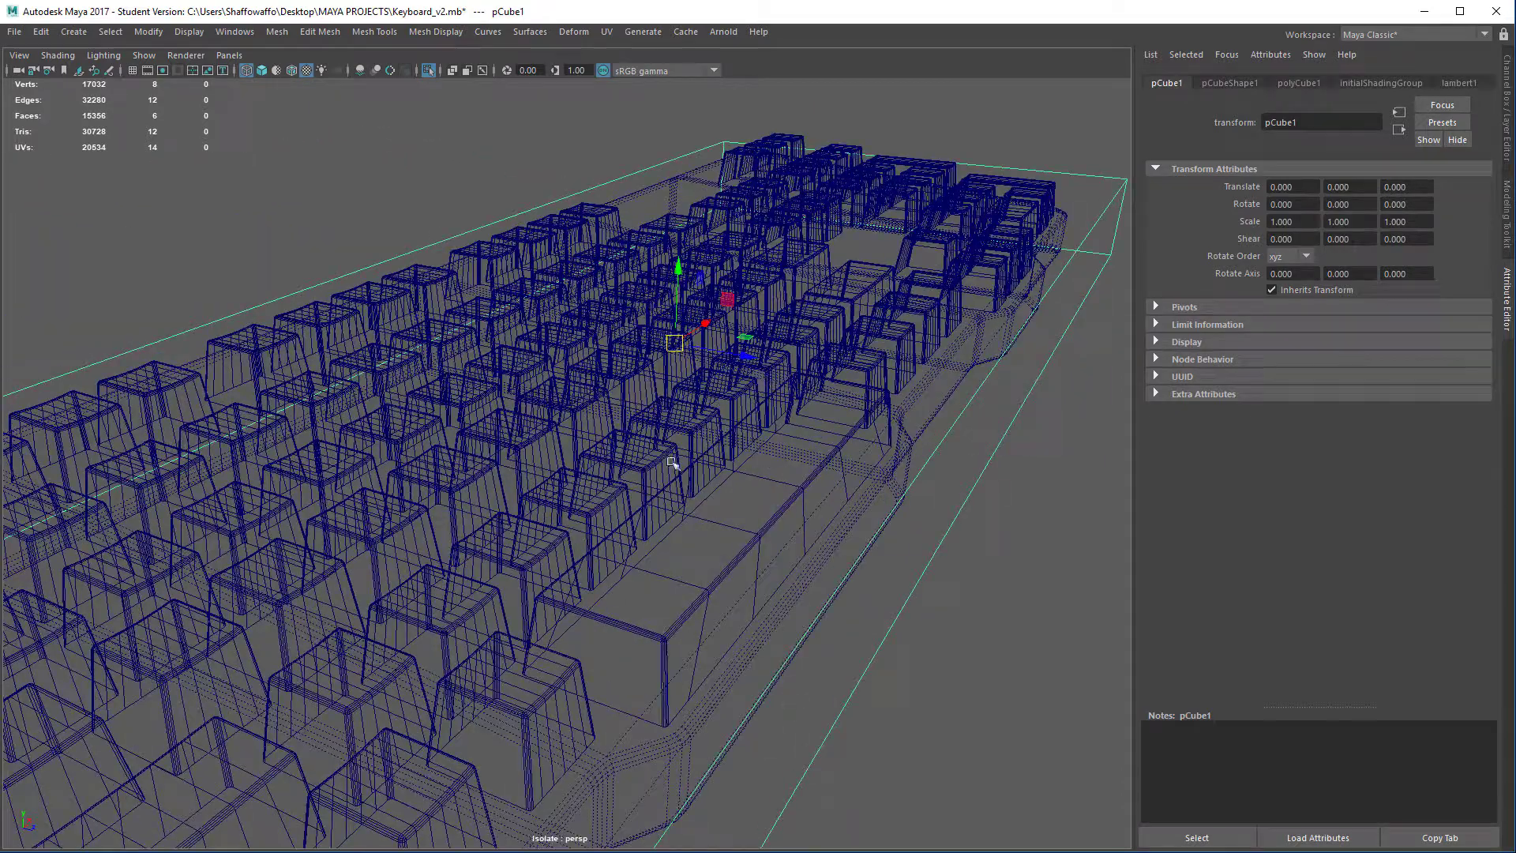
key("f")
left_click_drag(781, 517, 710, 583, "alt")
scroll(713, 670, "up", 2)
Step: Delete the reference cube surrounding the keyboard
left_click(924, 703)
left_click(843, 501)
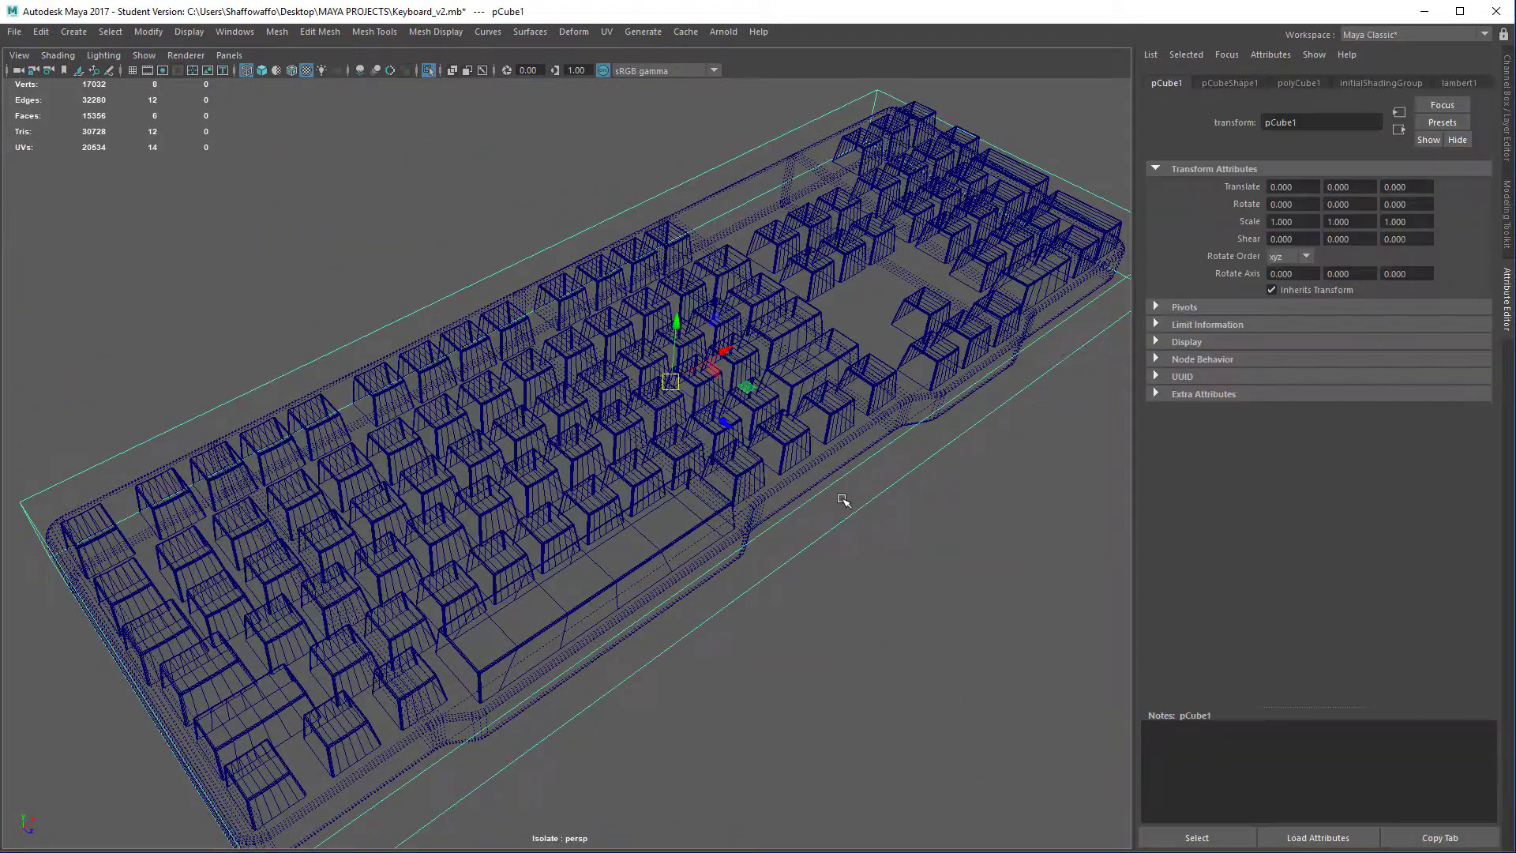
key("Delete")
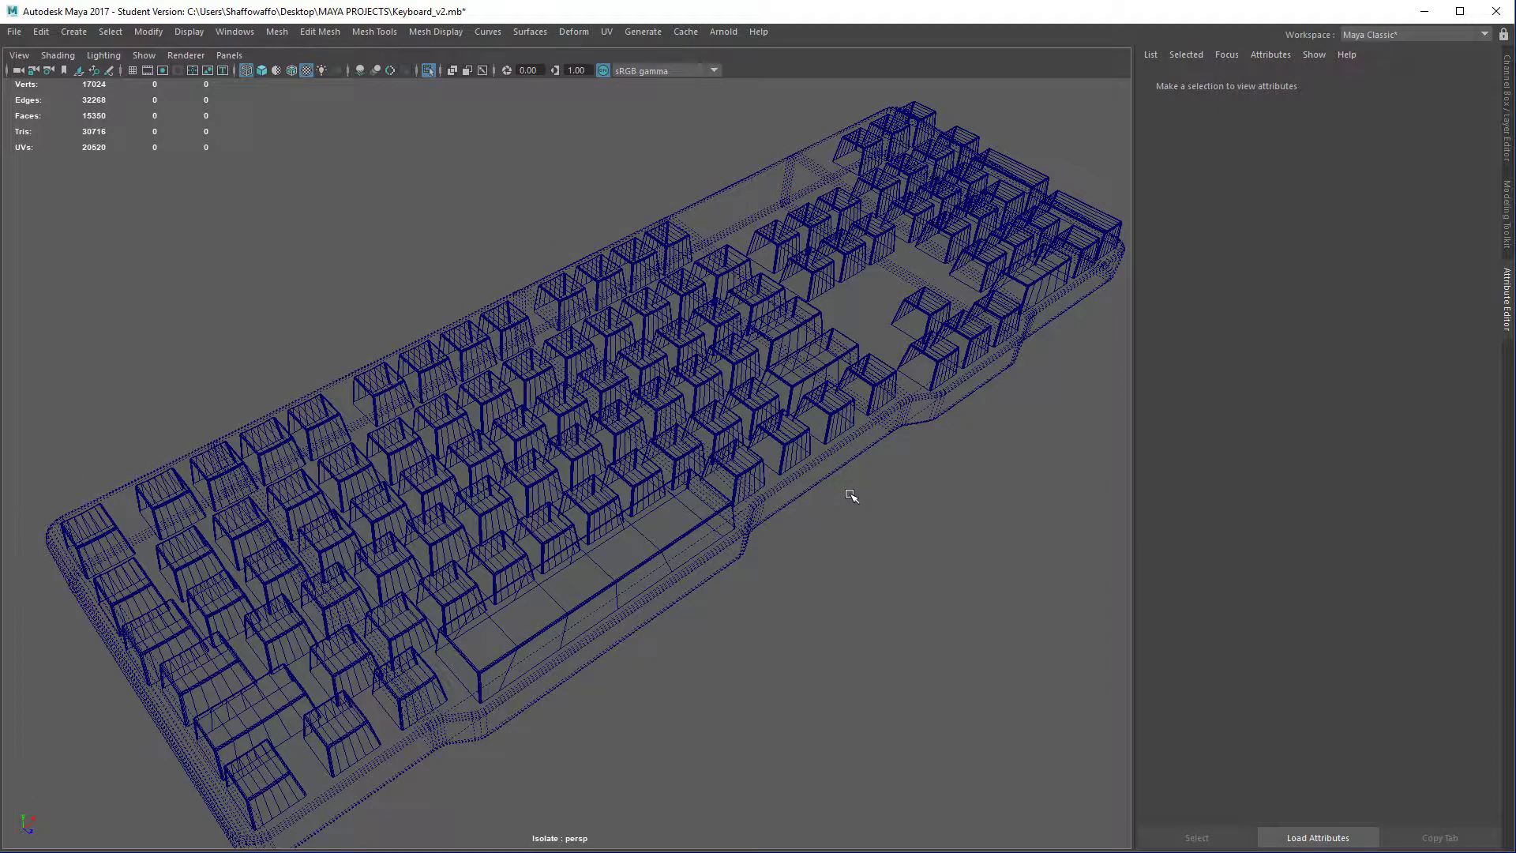
Step: Display the viewport grid and select the whole Keyboard group
left_click(132, 71)
left_click_drag(524, 505, 594, 467, "alt")
left_click(594, 467)
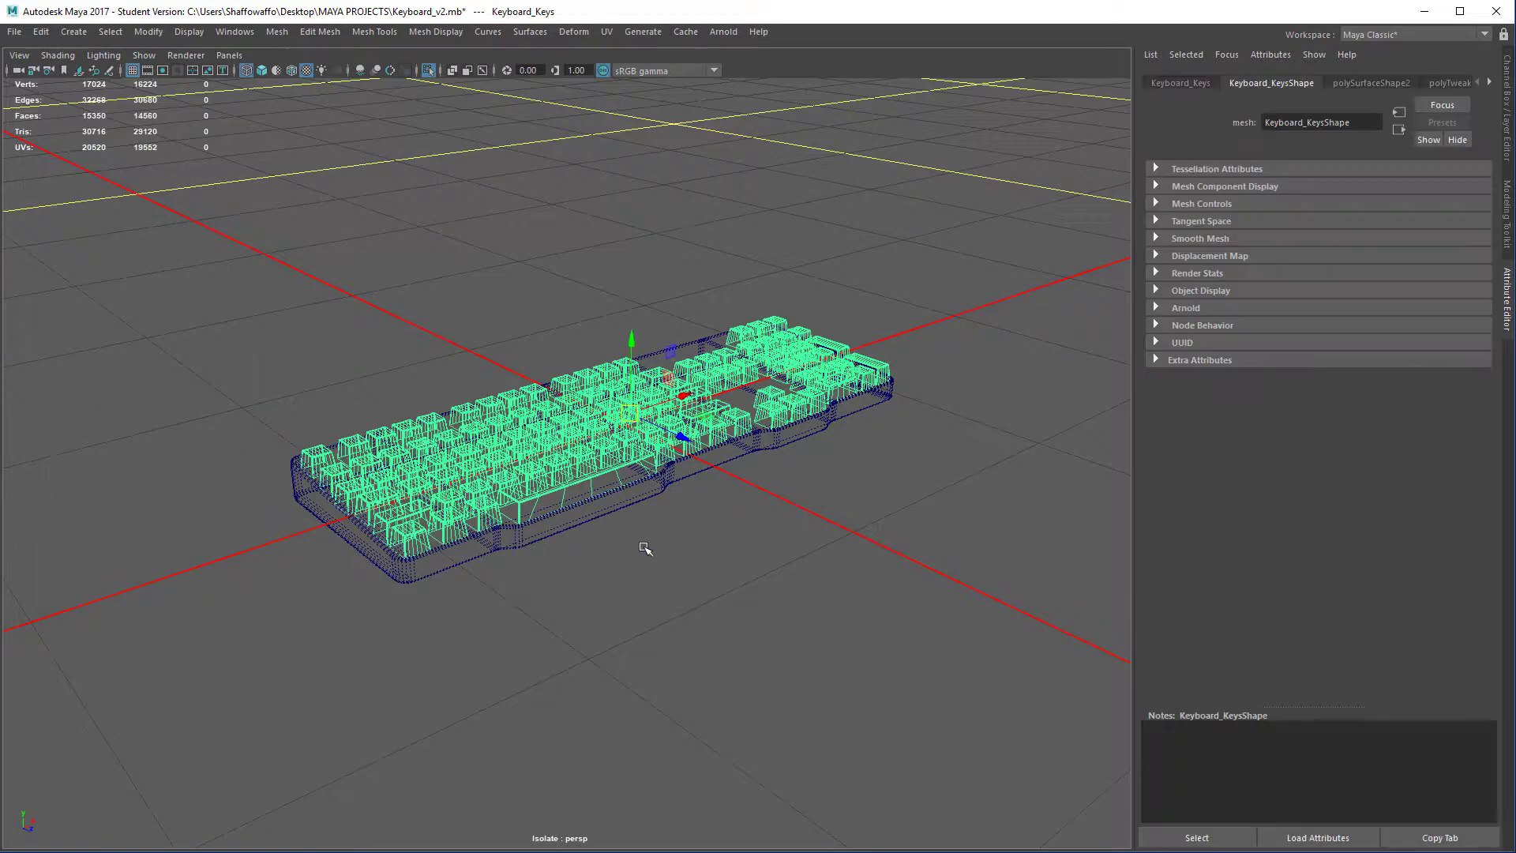
left_click_drag(644, 544, 640, 527, "alt")
key("Up")
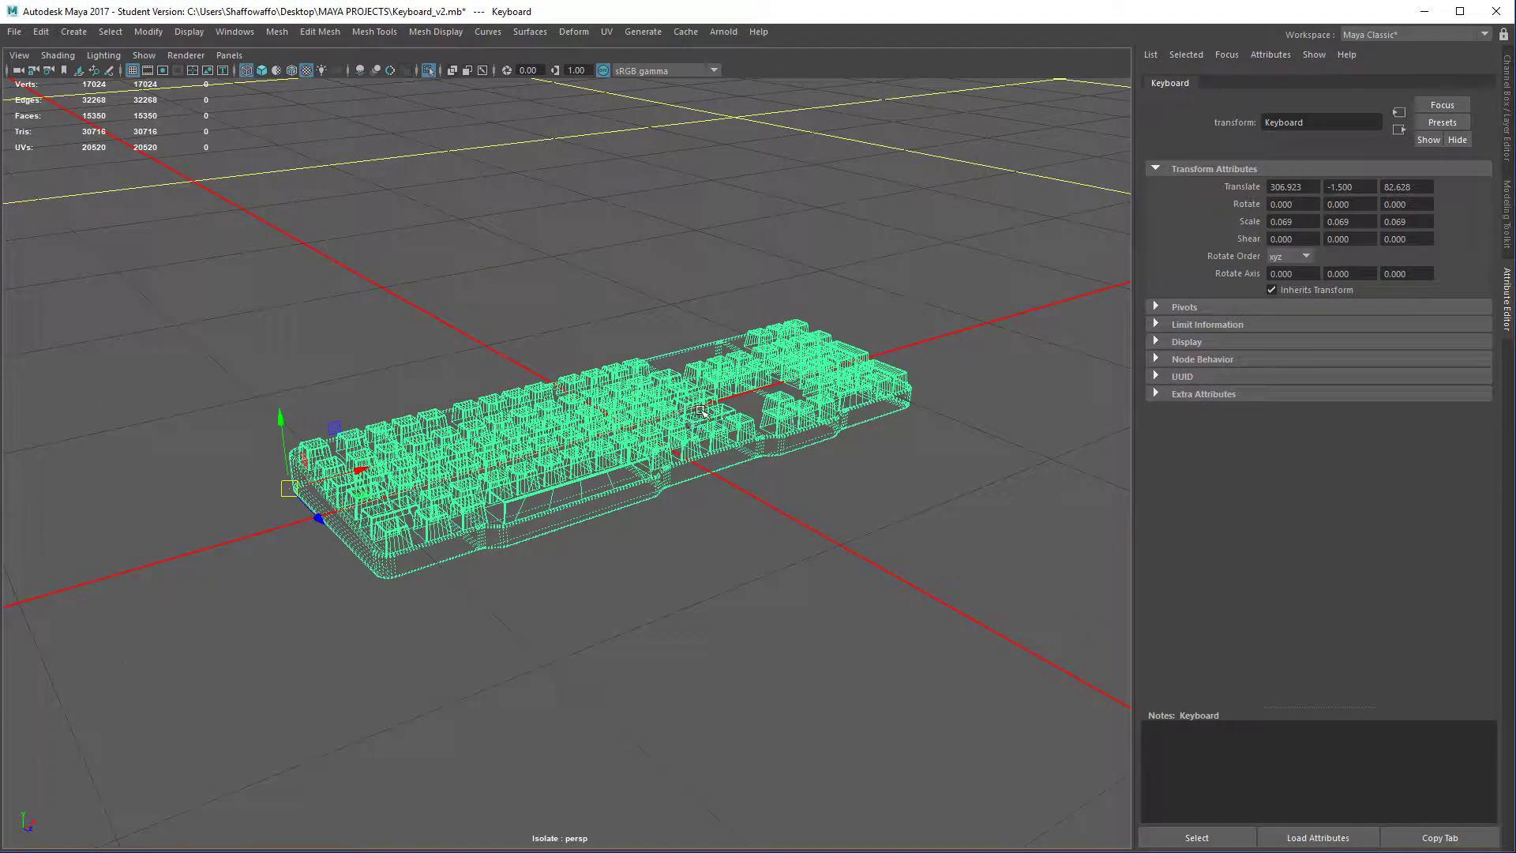
Step: Snap the Keyboard group by its corner pivot onto the grid origin, undoing any misplaced snap
left_click_drag(700, 410, 600, 447, "alt")
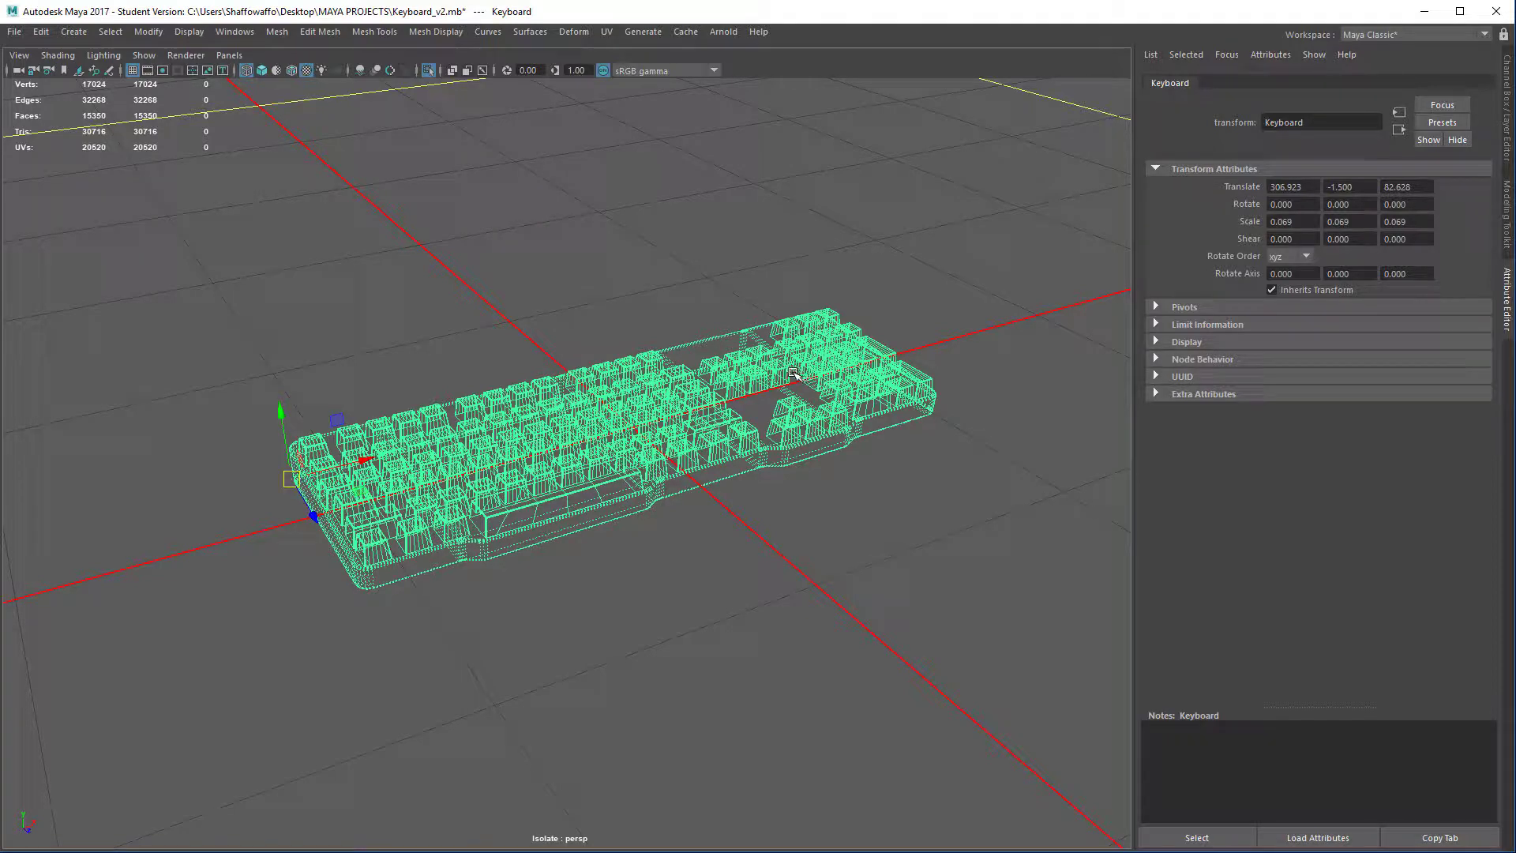
key("v")
left_click_drag(287, 481, 336, 386)
key("ctrl+z")
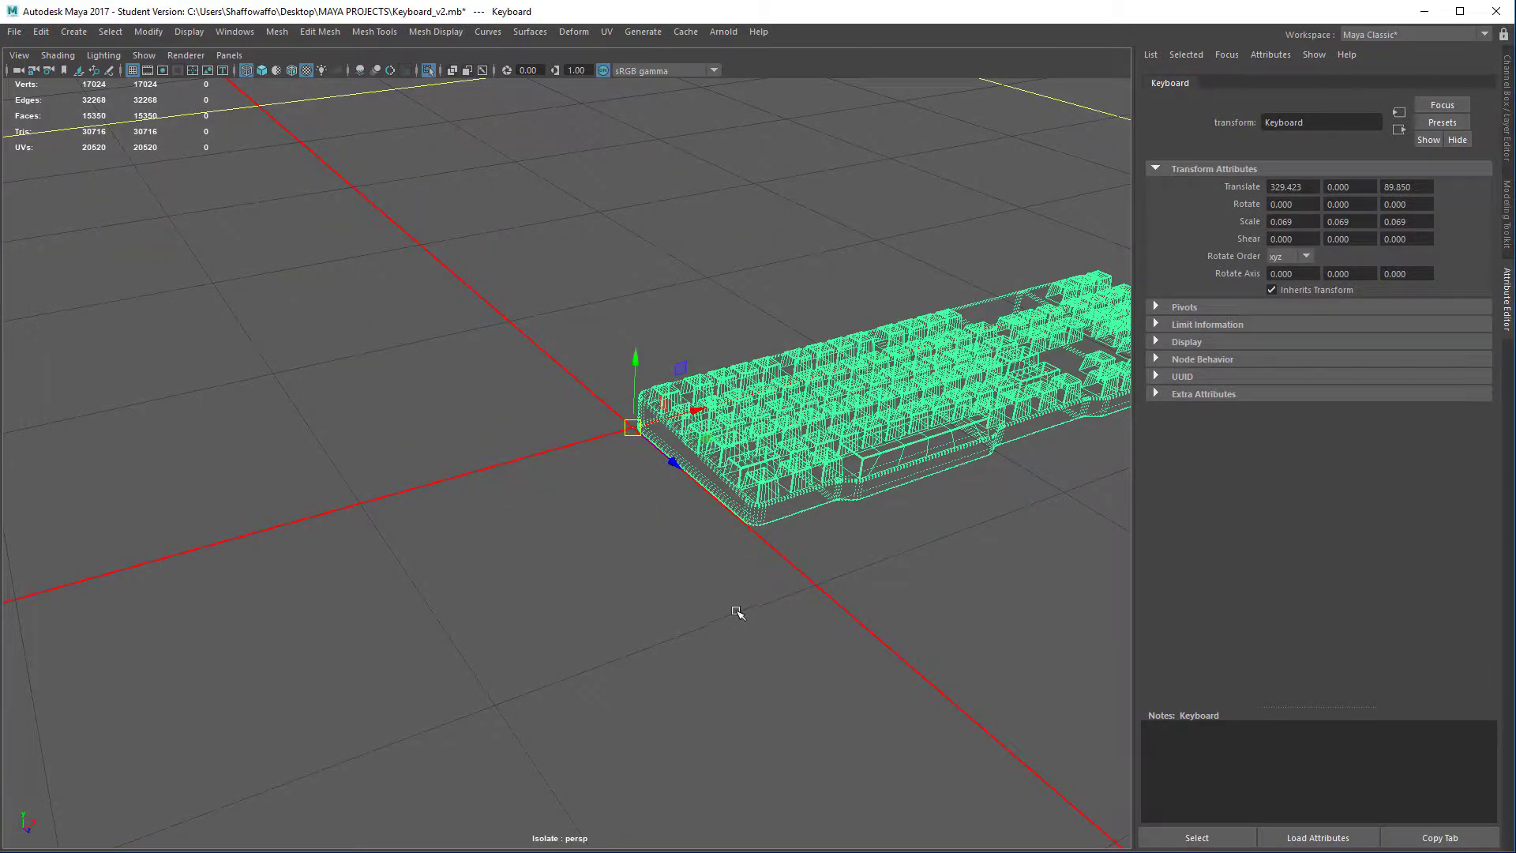
Step: In the top view, move the Keyboard group along Z to about 75.284 so its front edge meets the grid's X axis
key("space")
left_click_drag(727, 612, 652, 608)
scroll(694, 406, "down", 4)
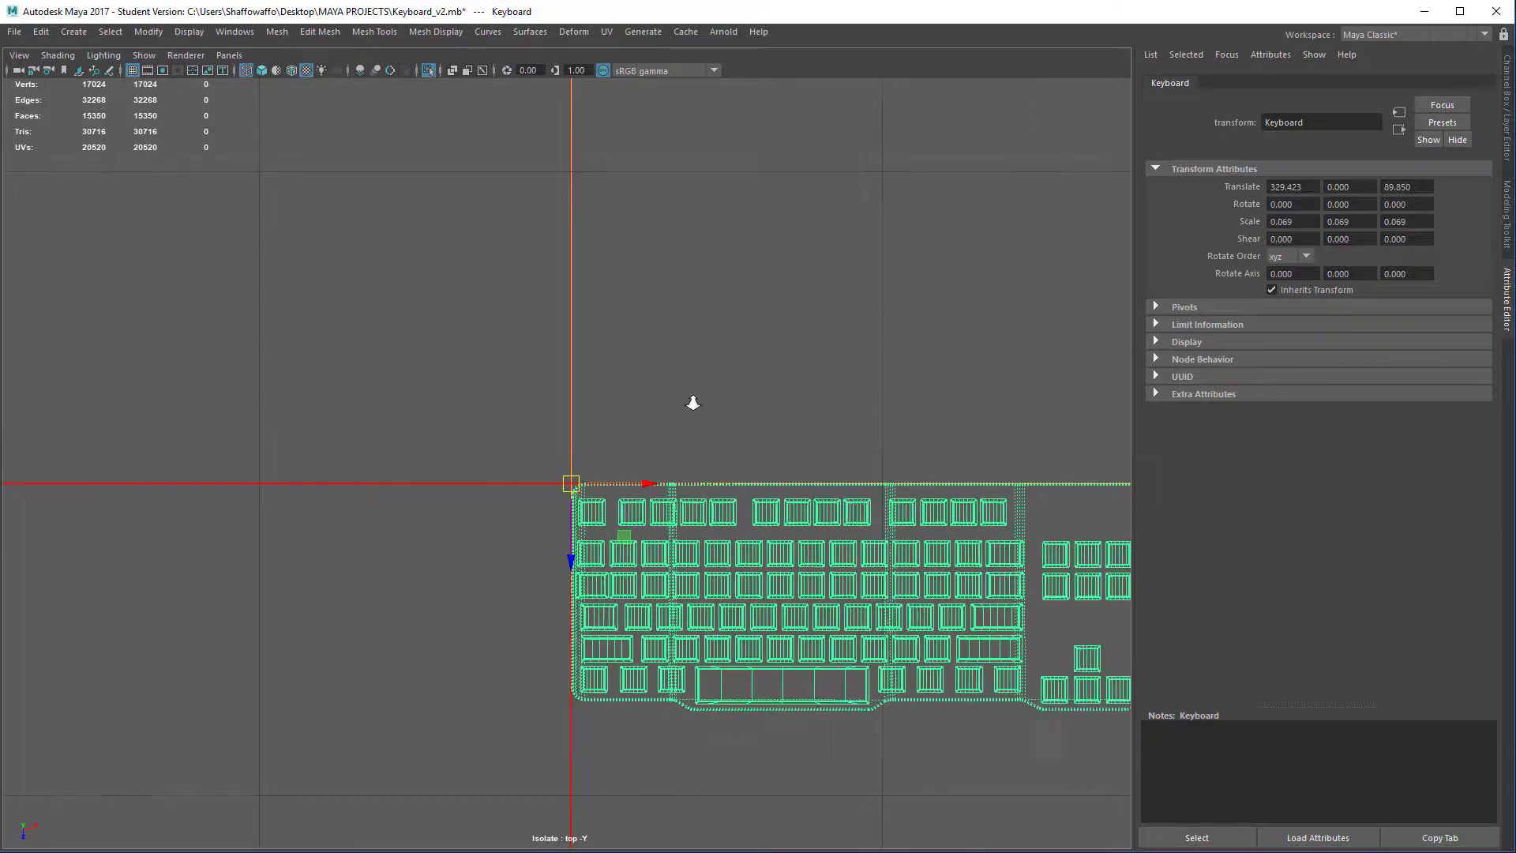
scroll(434, 595, "up", 2)
middle_click_drag(702, 371, 626, 665, "alt")
scroll(626, 665, "up", 3)
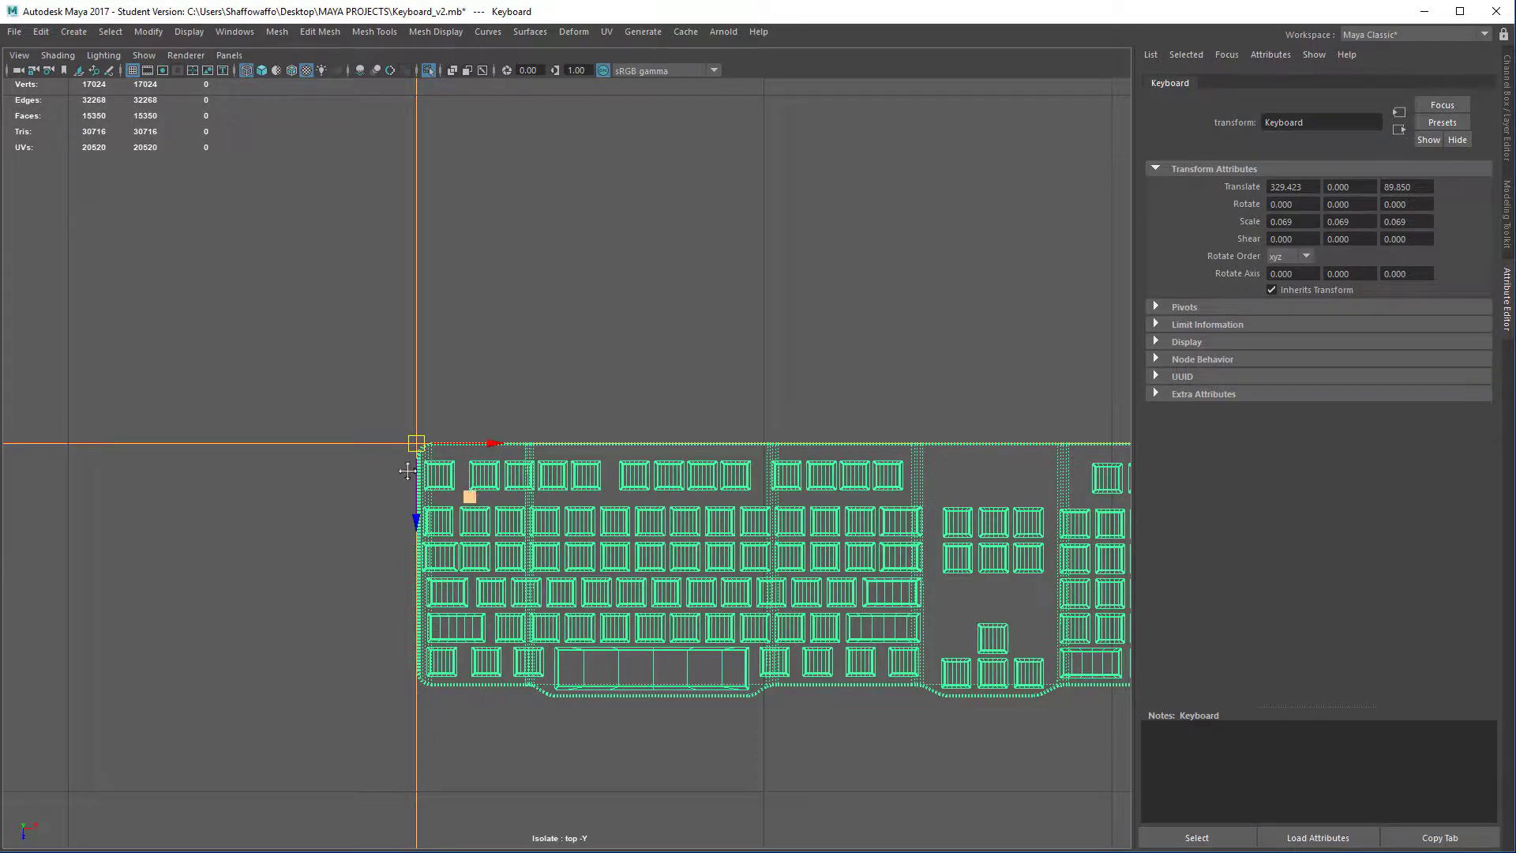
middle_click_drag(474, 498, 419, 483, "alt")
middle_click_drag(351, 302, 346, 221)
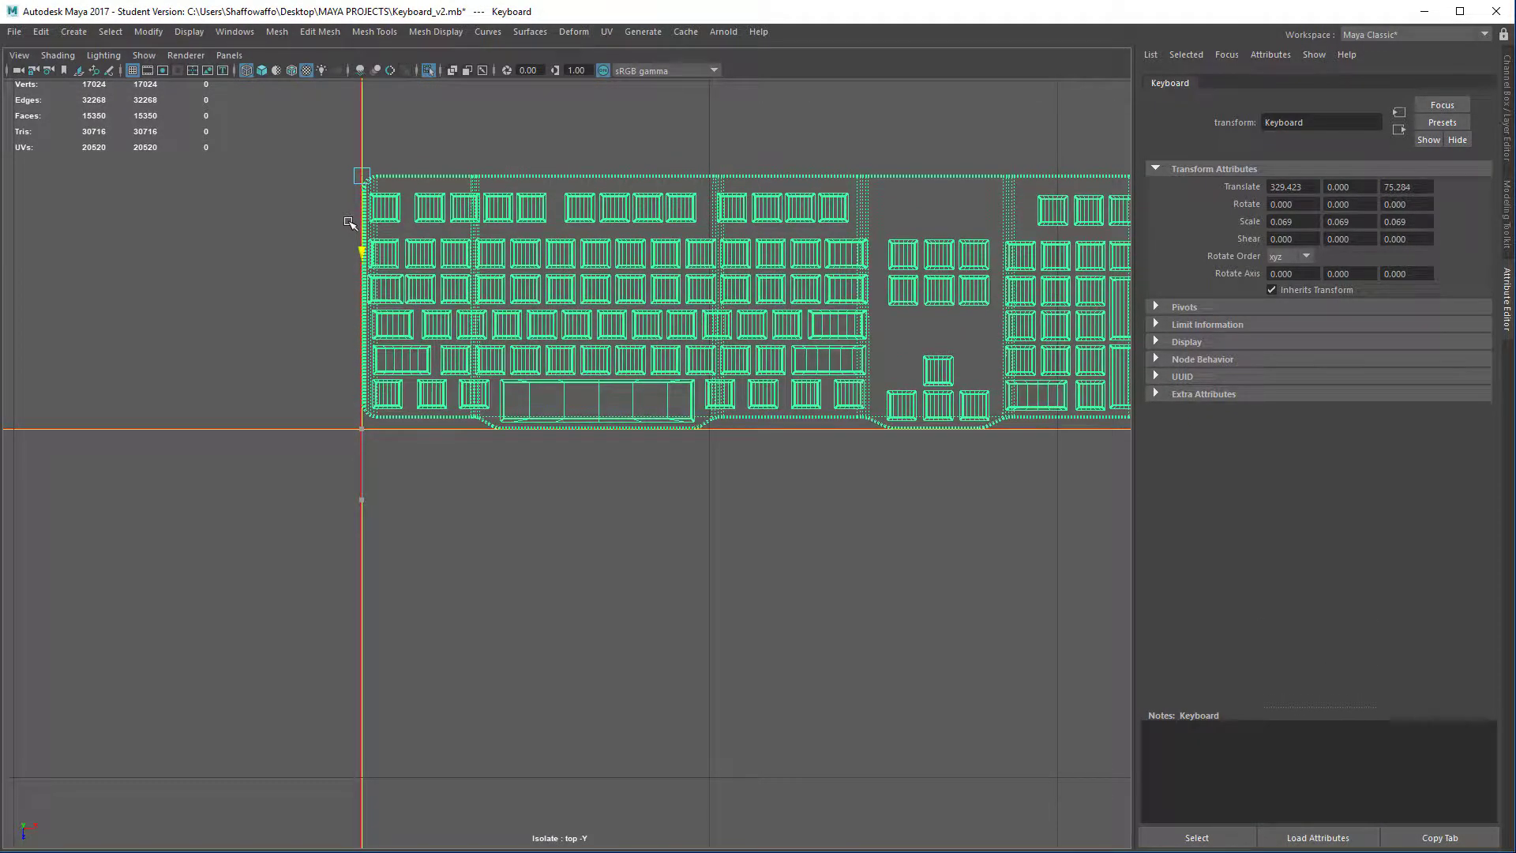
Step: Snap the Keyboard group's pivot to the grid origin at the keyboard's front-left corner
scroll(433, 420, "up", 2)
middle_click_drag(469, 424, 532, 619, "alt")
scroll(497, 482, "up", 2)
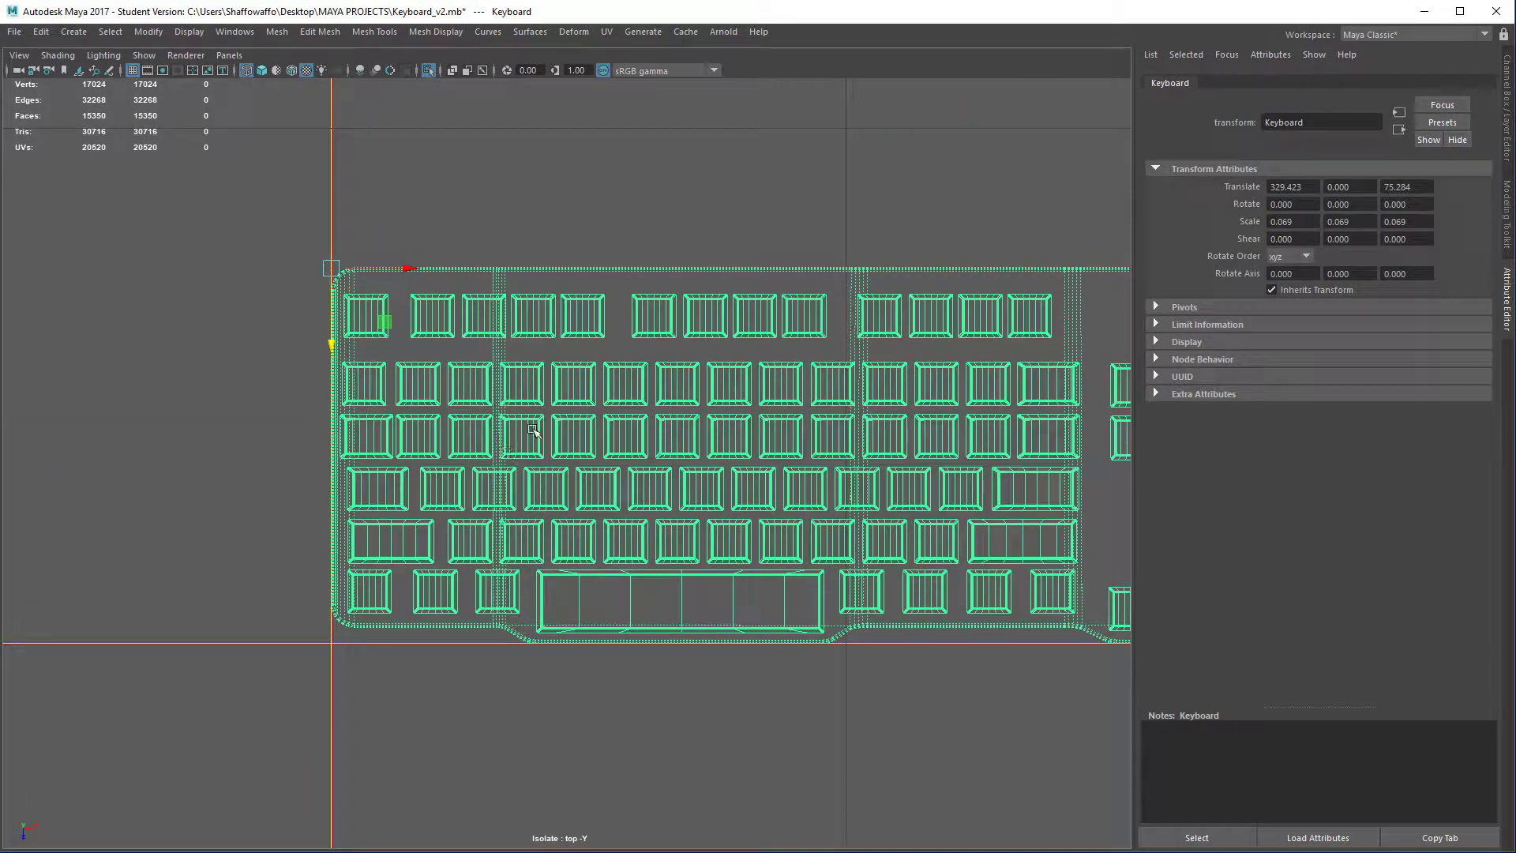
key("d")
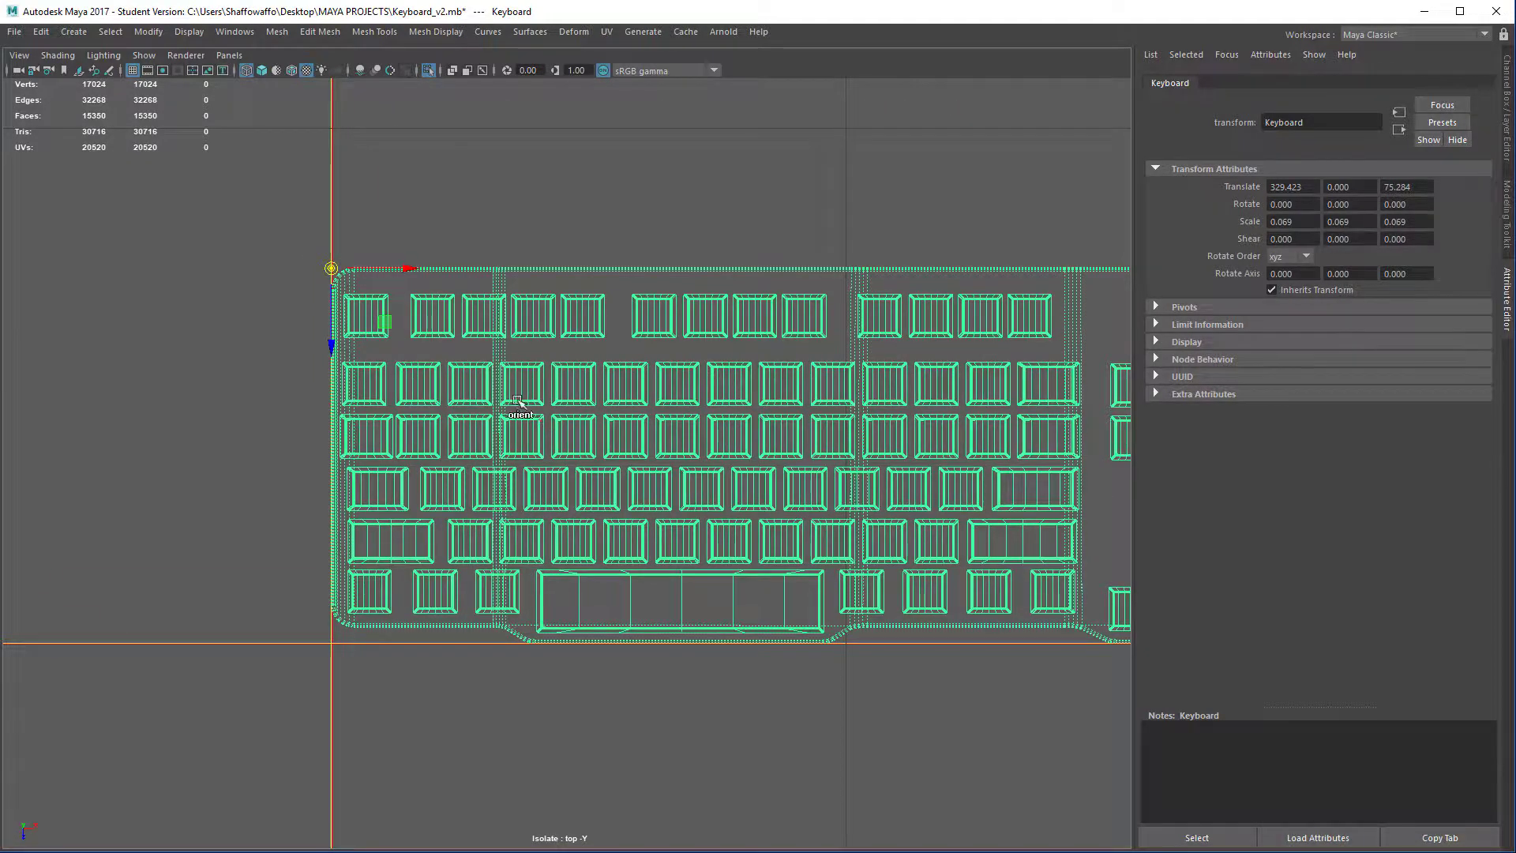
key("x")
left_click_drag(331, 268, 316, 613)
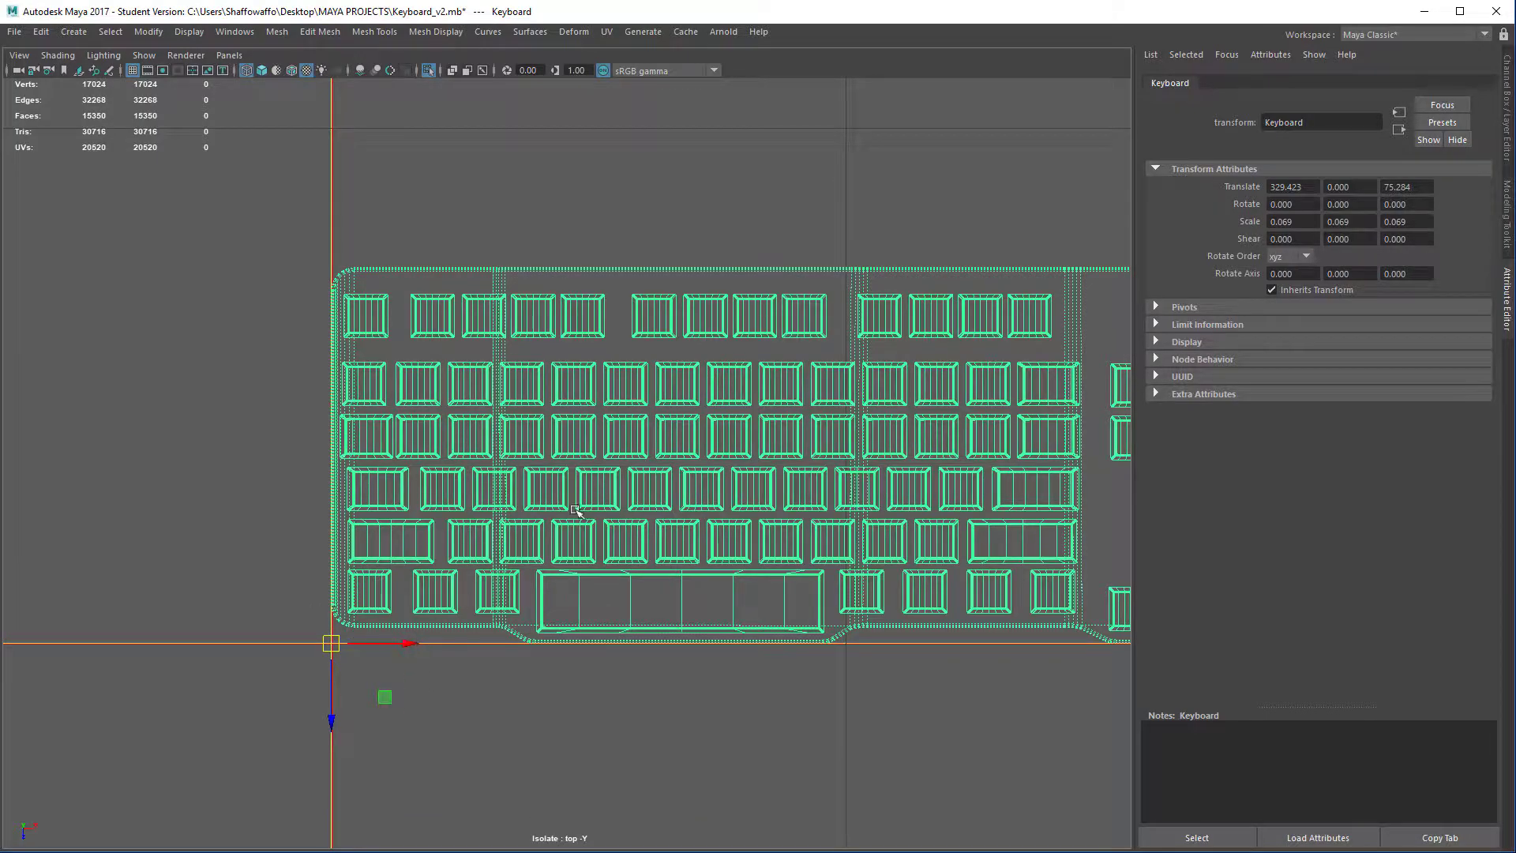
Step: Inspect the keyboard's placement against the origin axes from several angles in the perspective view
key("space")
left_click_drag(574, 510, 585, 419)
right_click_drag(624, 395, 876, 373, "alt")
middle_click_drag(876, 373, 501, 670, "alt")
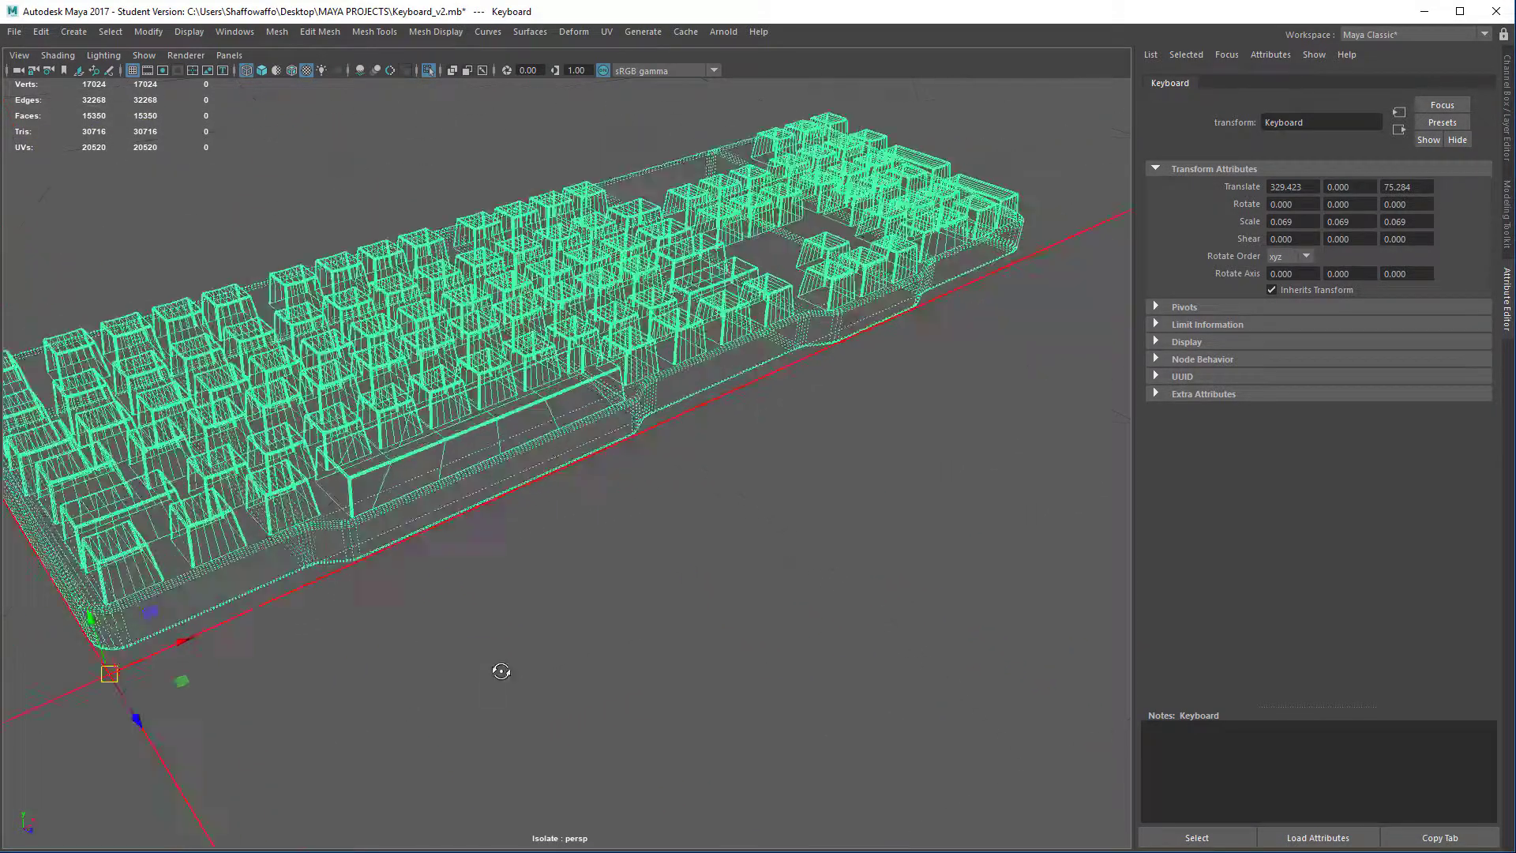
left_click_drag(500, 671, 536, 663, "alt")
right_click_drag(535, 663, 447, 461, "alt")
middle_click_drag(446, 461, 535, 438, "alt")
left_click_drag(535, 439, 564, 480, "alt")
left_click(873, 677)
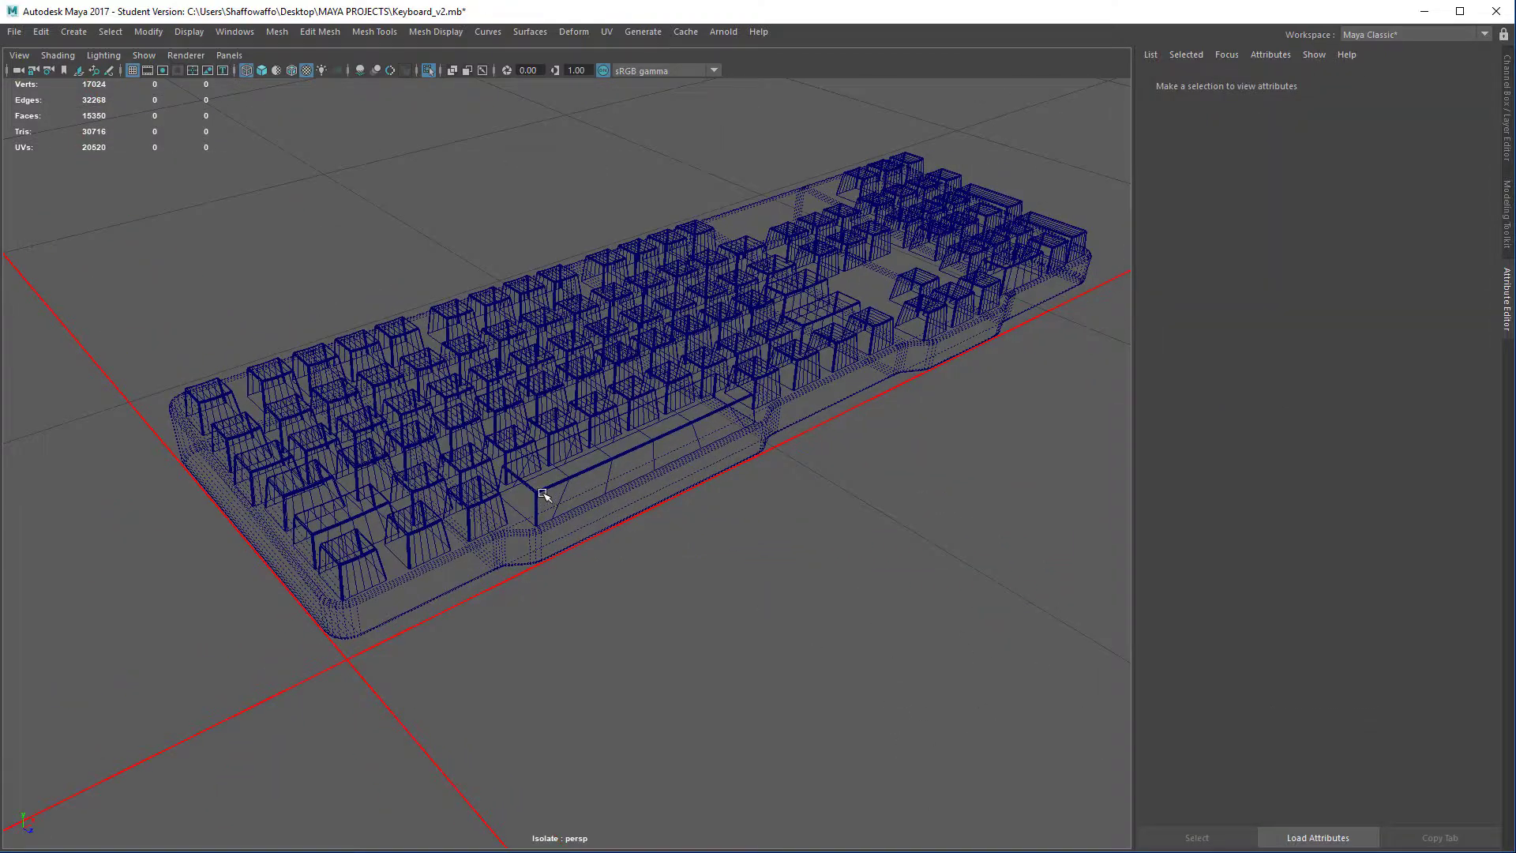
Step: Save the scene under its current name, accepting the student version notice
left_click(563, 480)
key("ctrl+s")
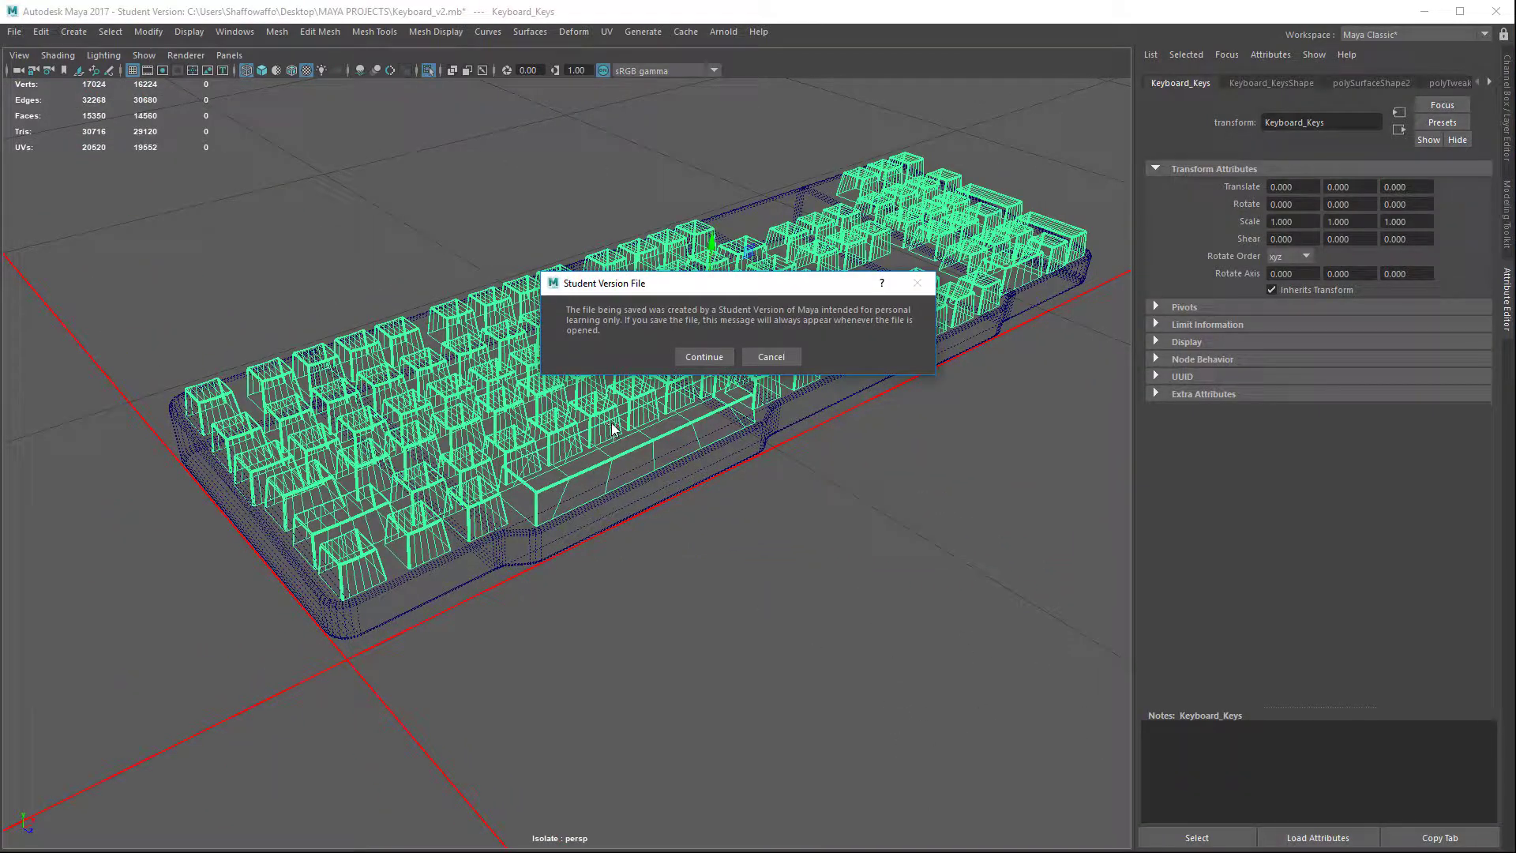
left_click(703, 357)
Step: Check the Keyboard group's UV layout in the UV Editor, and return to the model
key("Up")
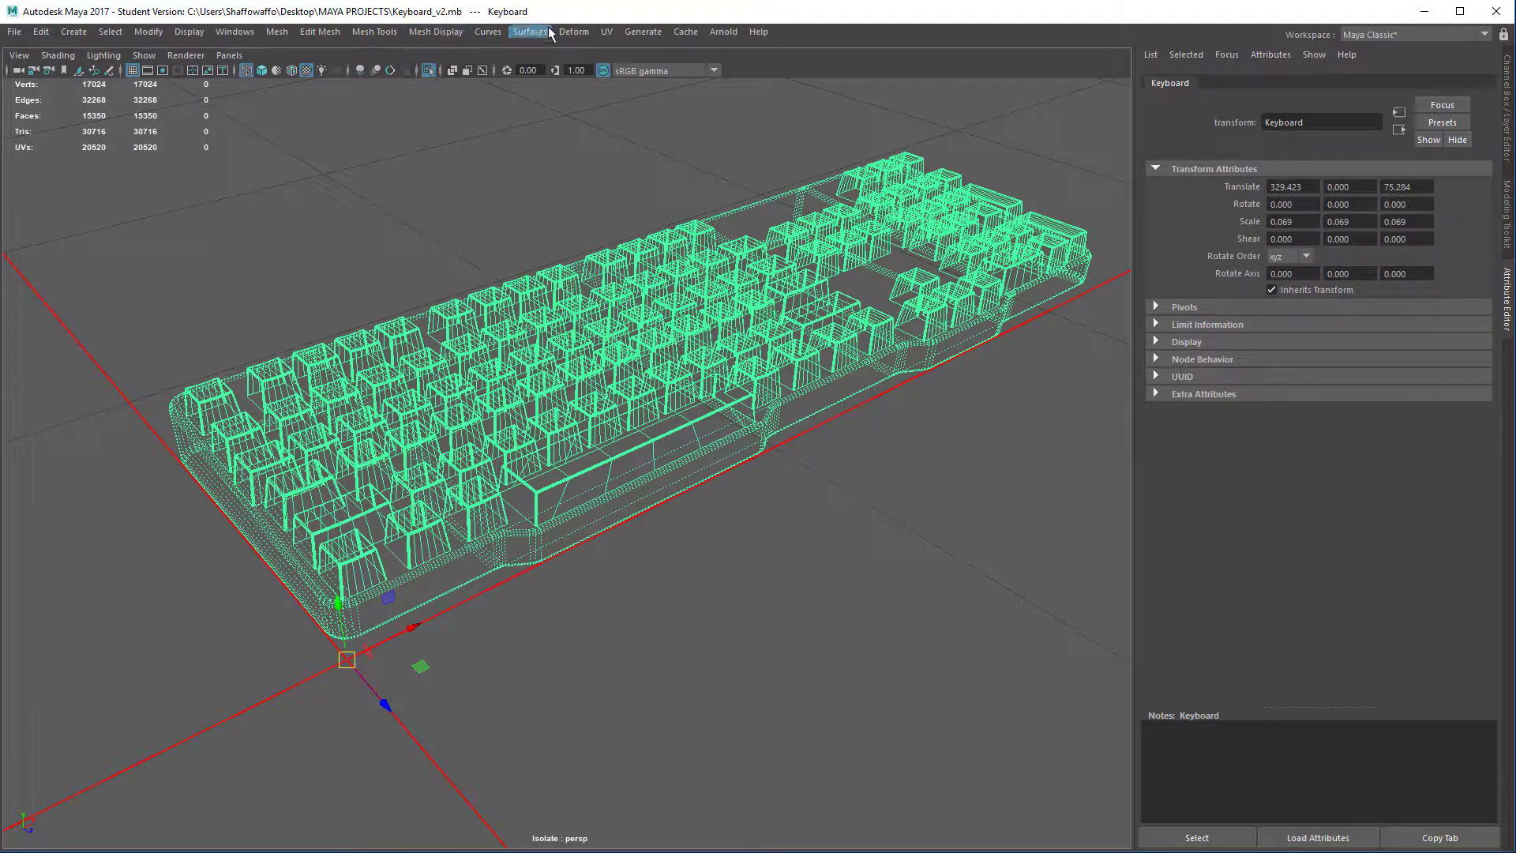
left_click(606, 32)
left_click(629, 58)
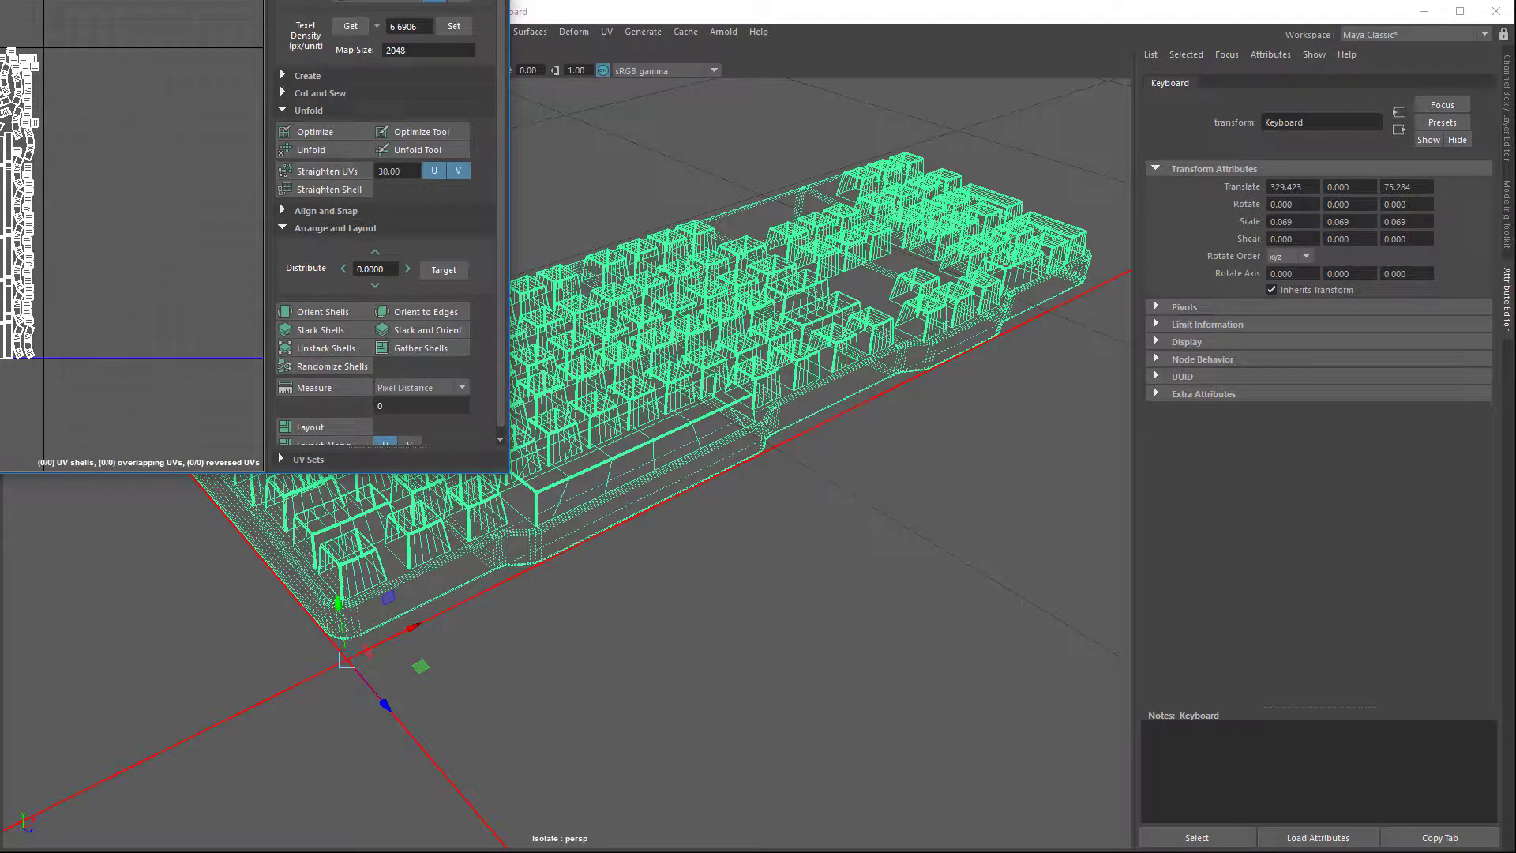
right_click(515, 203)
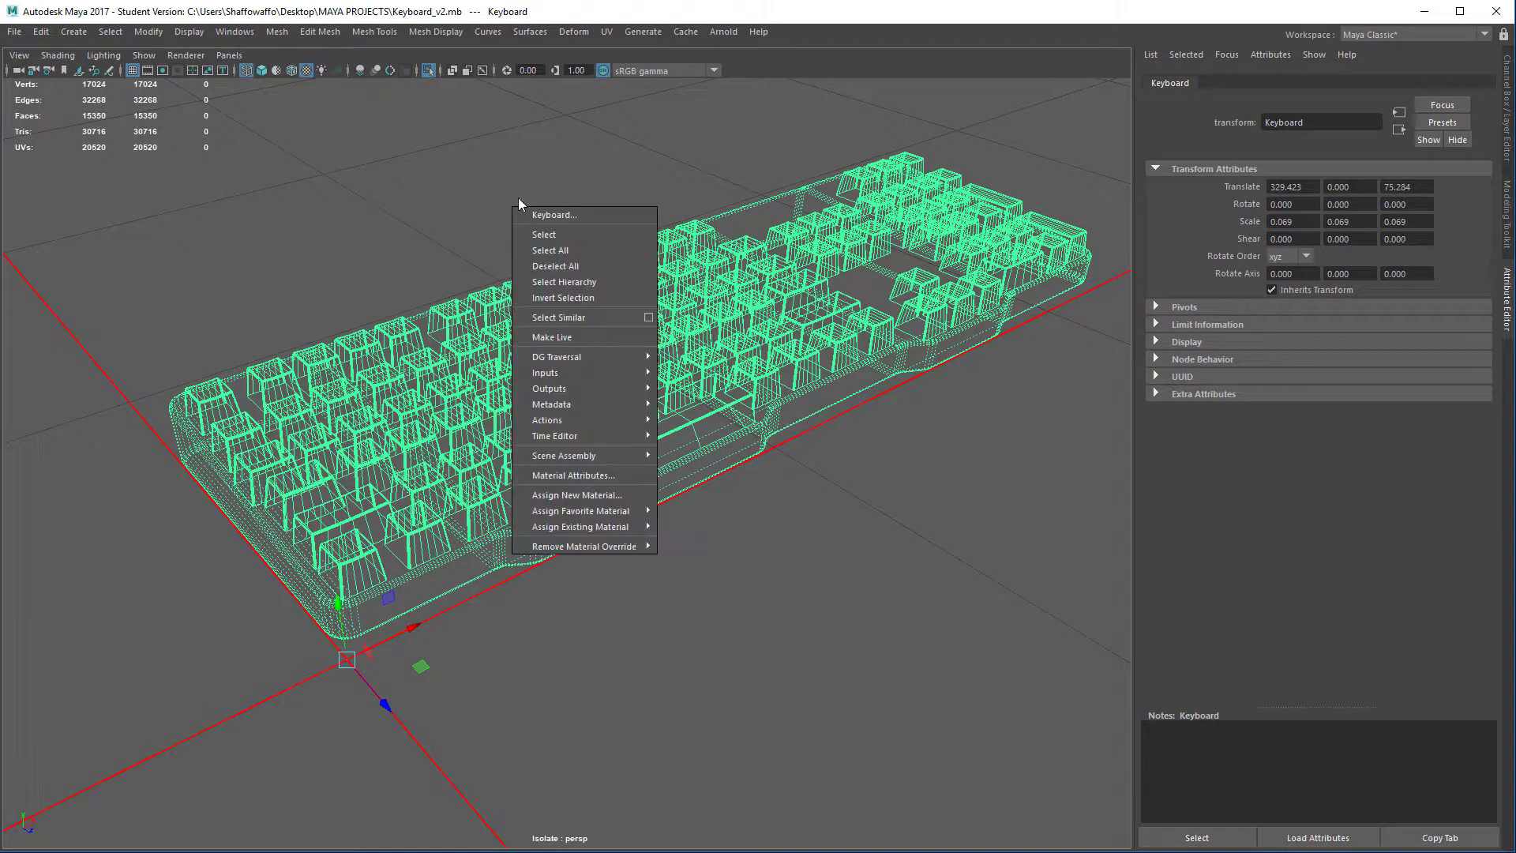
left_click(529, 193)
left_click(559, 320)
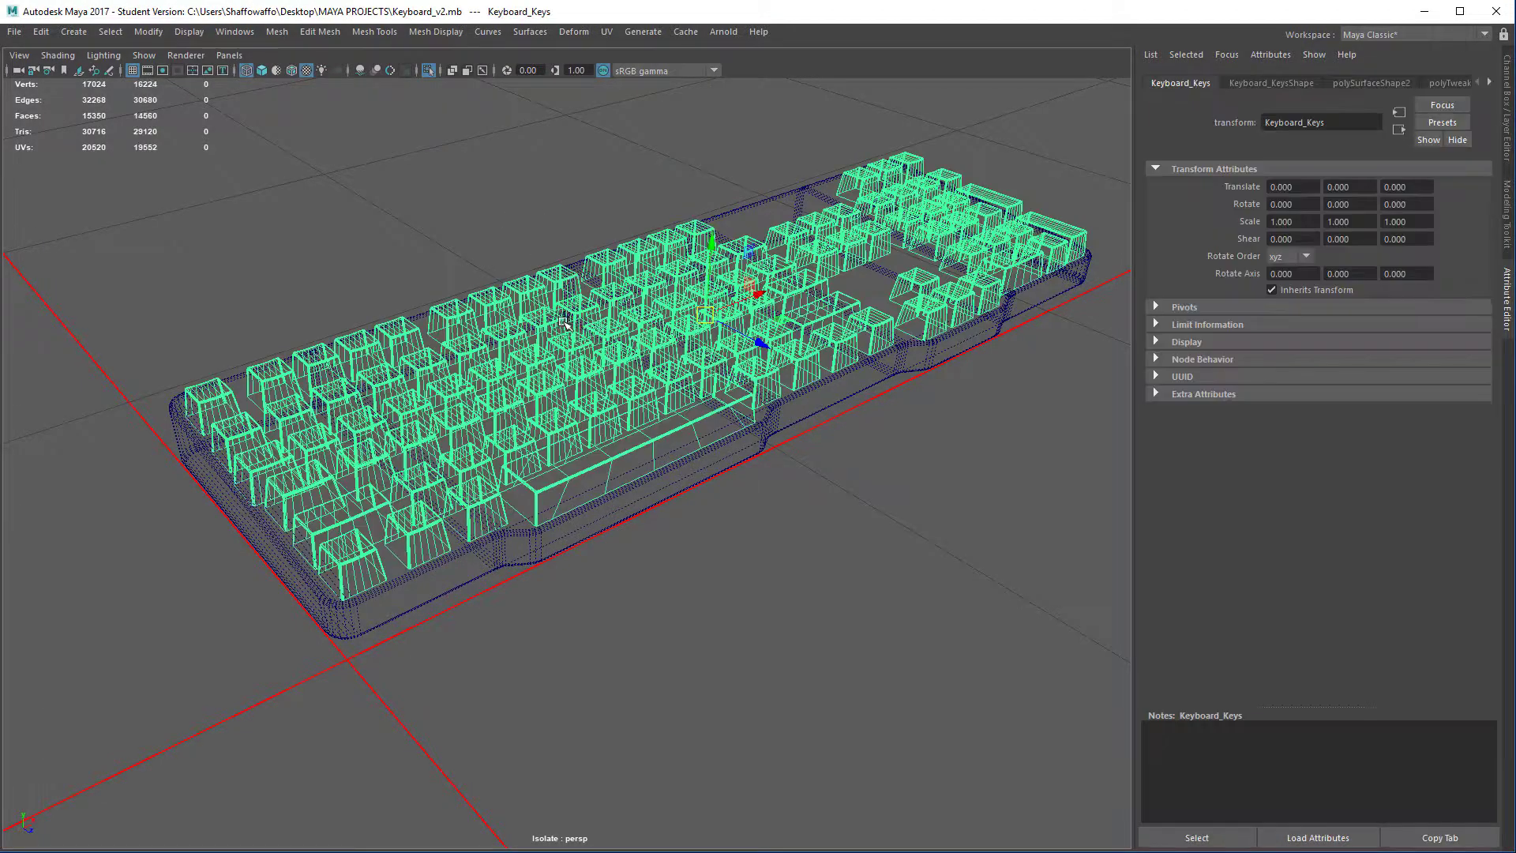
Step: Start exporting the selected Keyboard group and create an EXPORTS folder inside MAYA PROJECTS on the Desktop as its destination
key("Up")
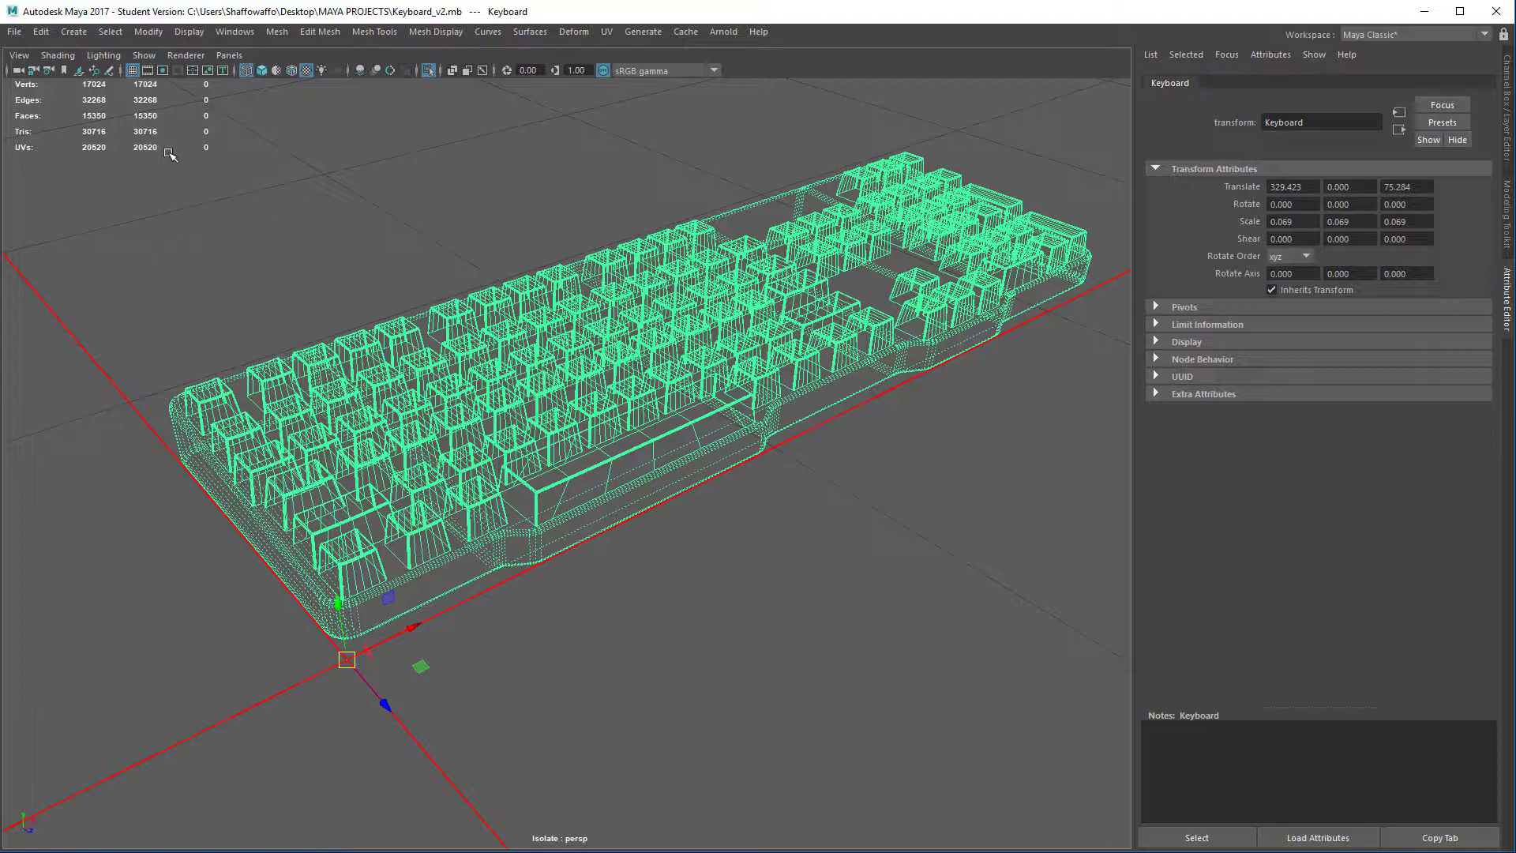
left_click(15, 32)
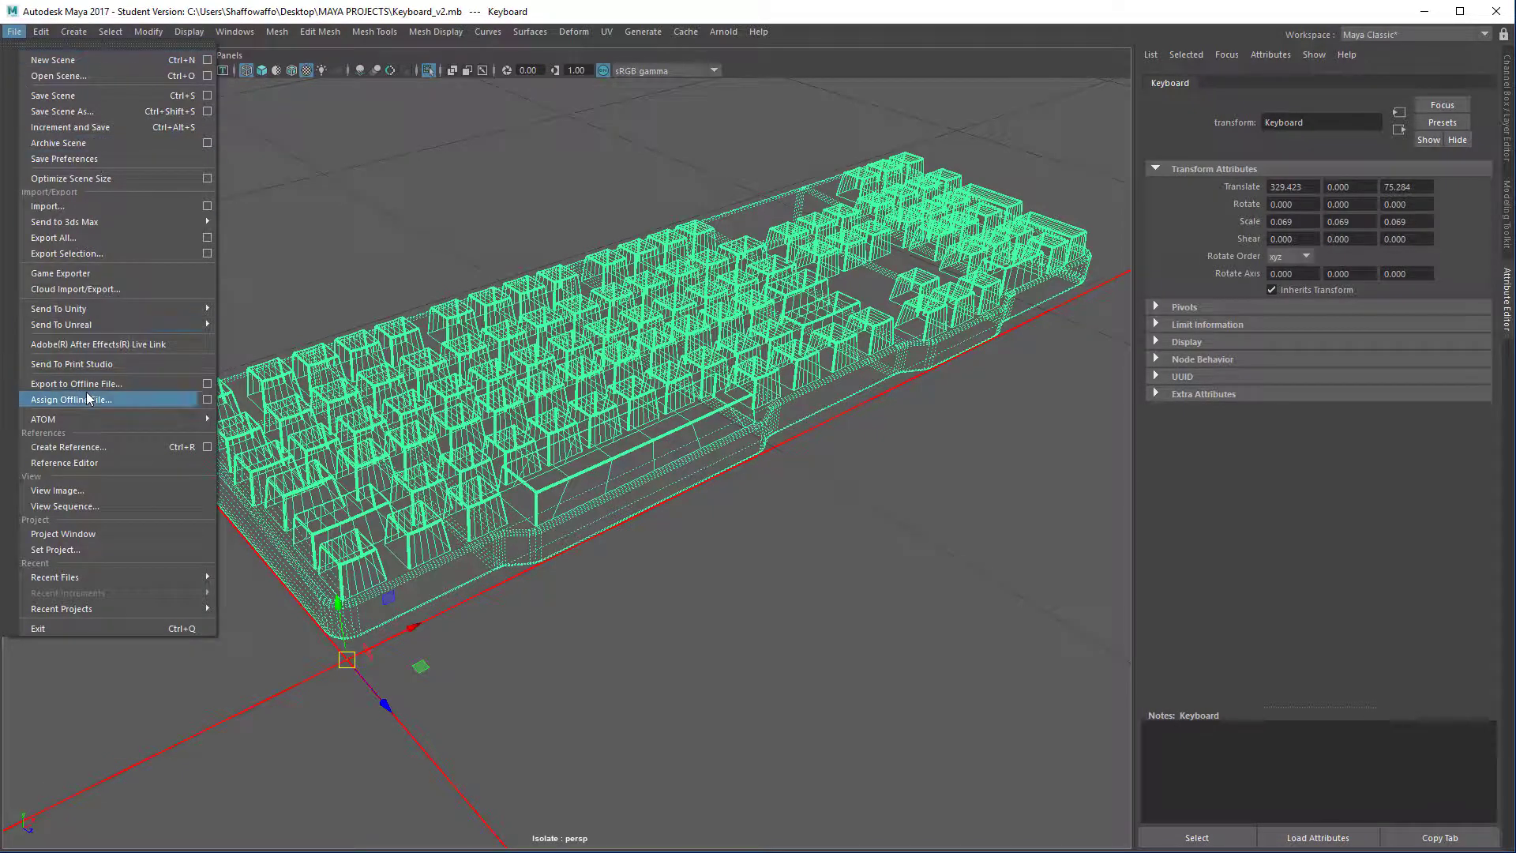
left_click(79, 253)
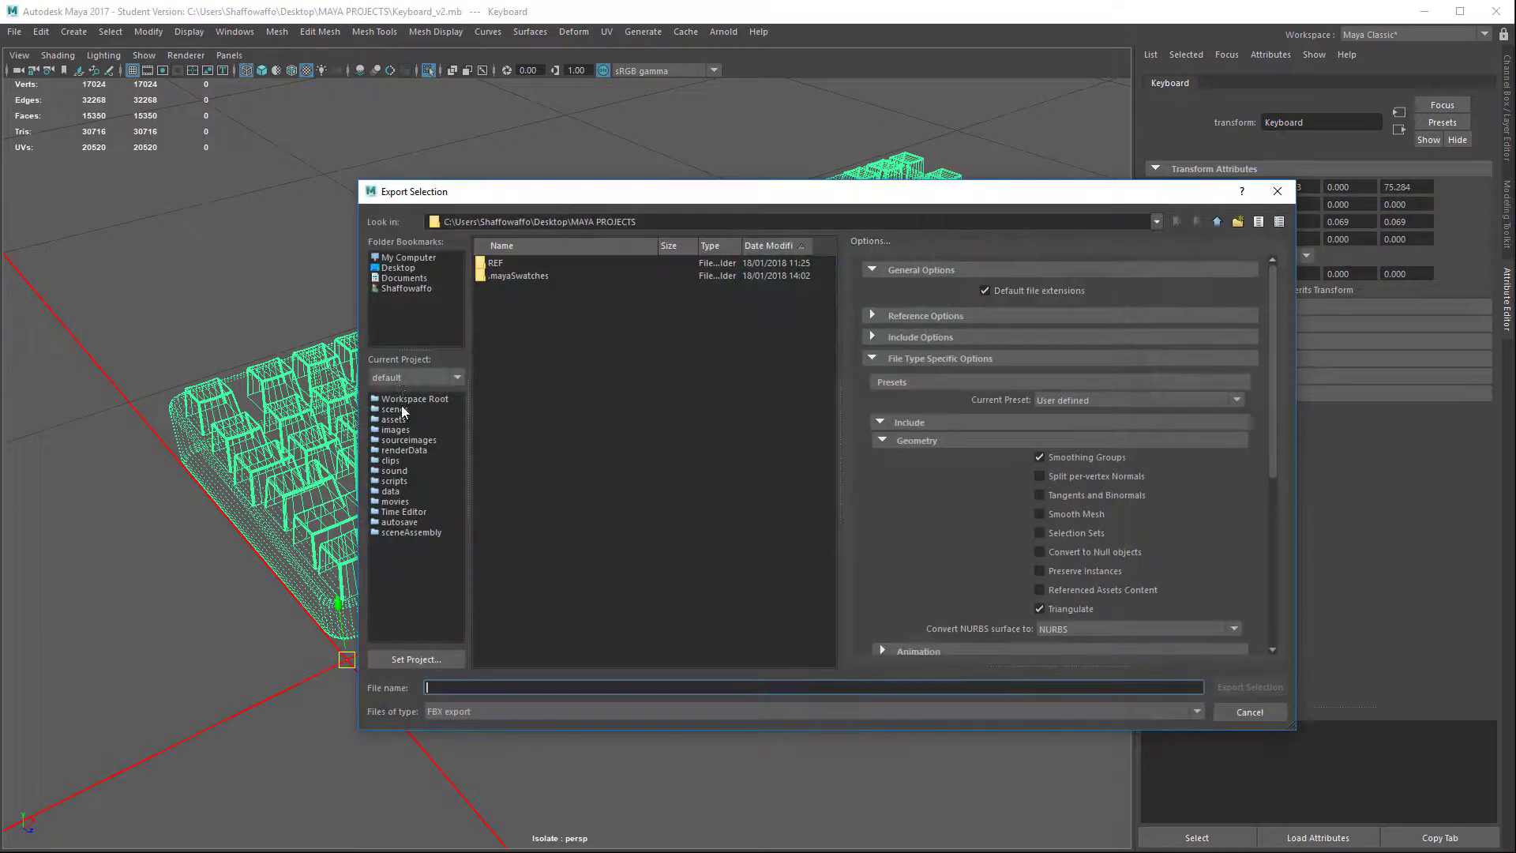
left_click(405, 268)
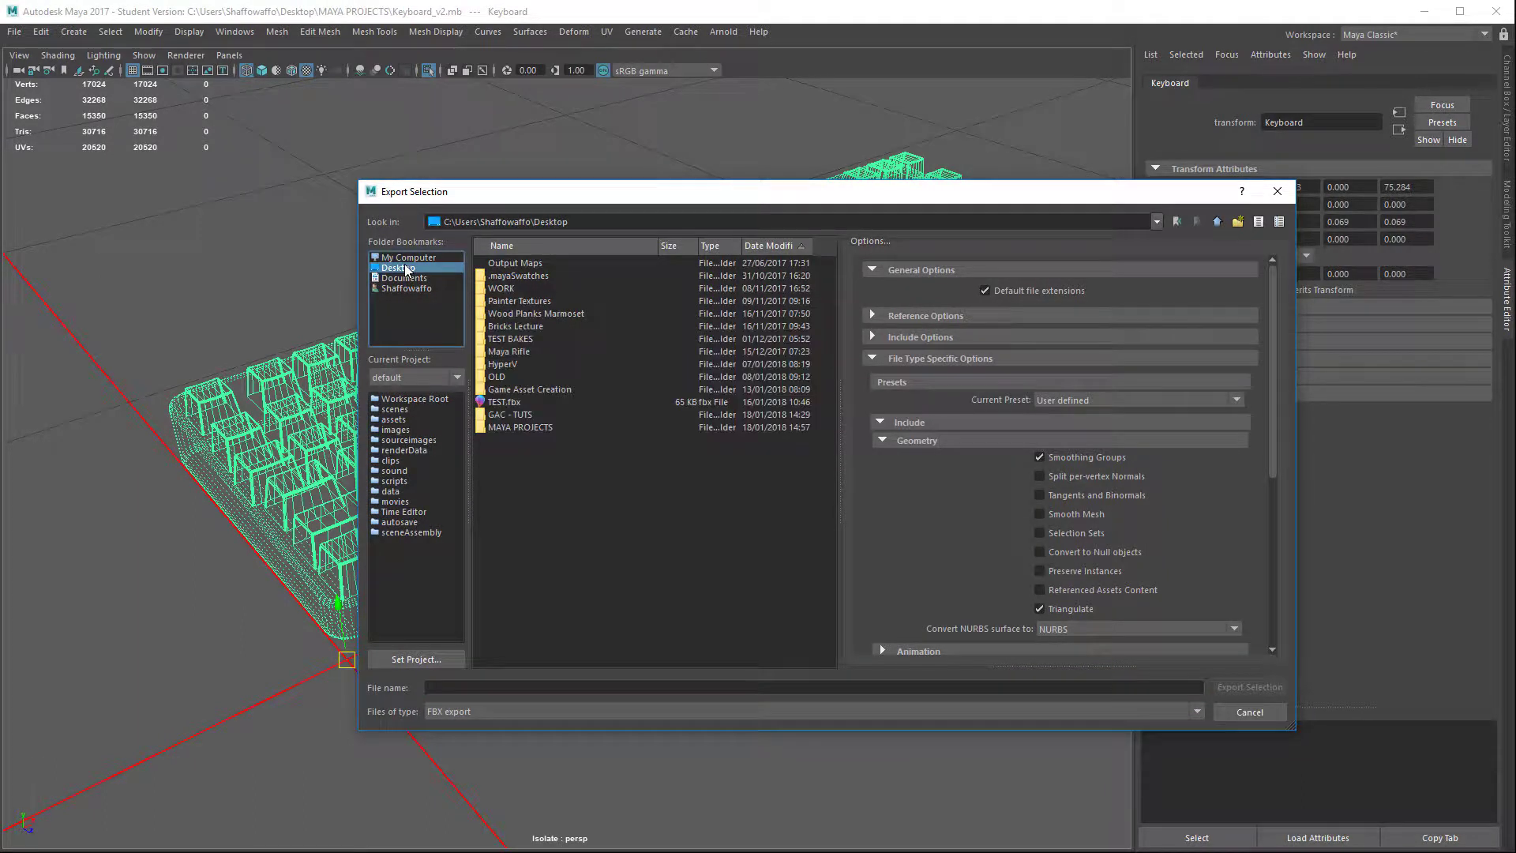
double_click(525, 427)
right_click(522, 406)
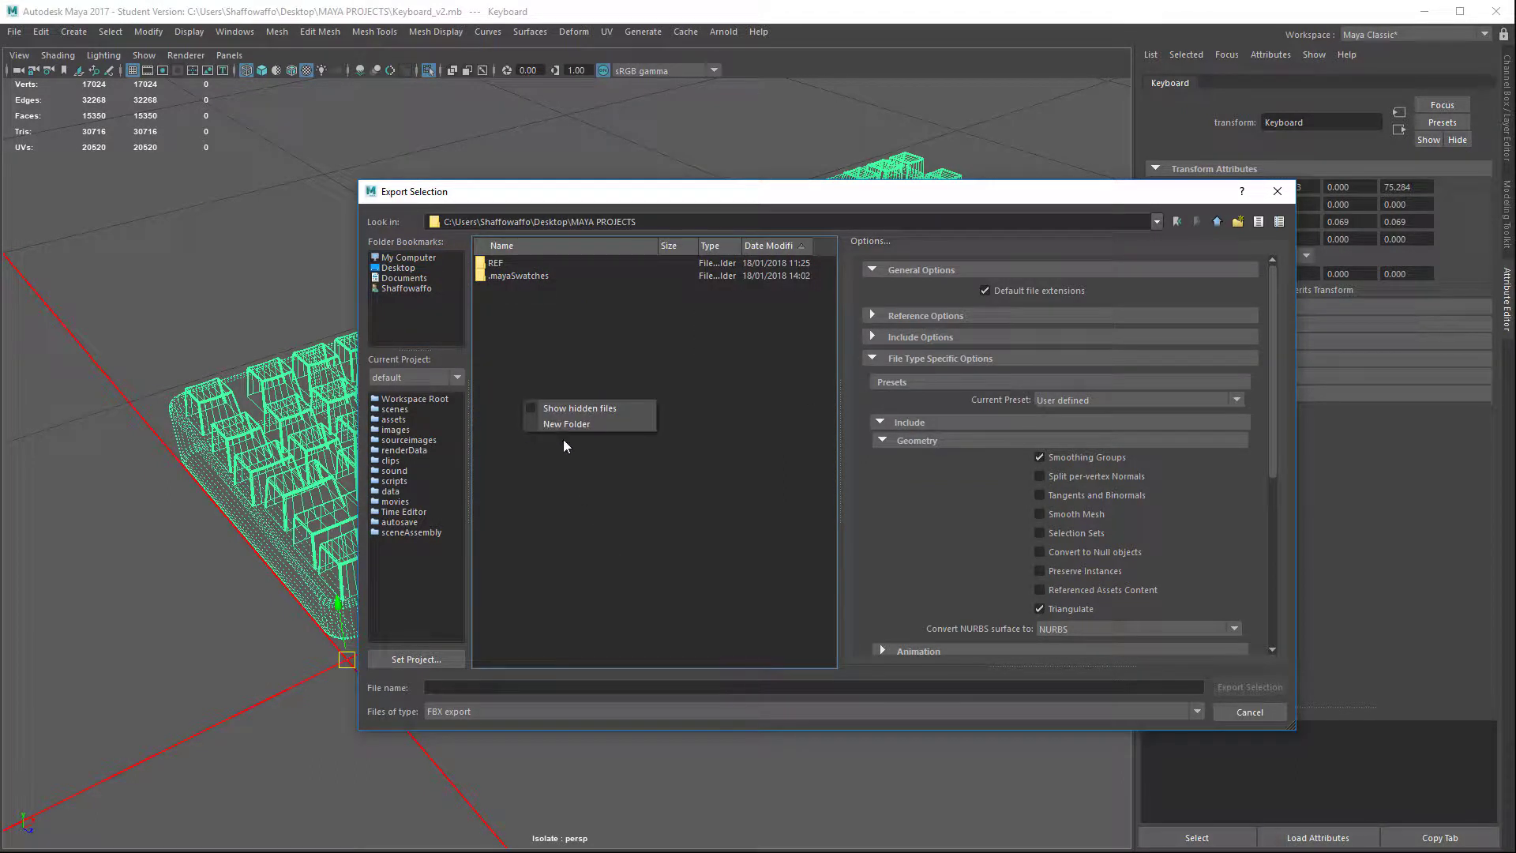
left_click(565, 423)
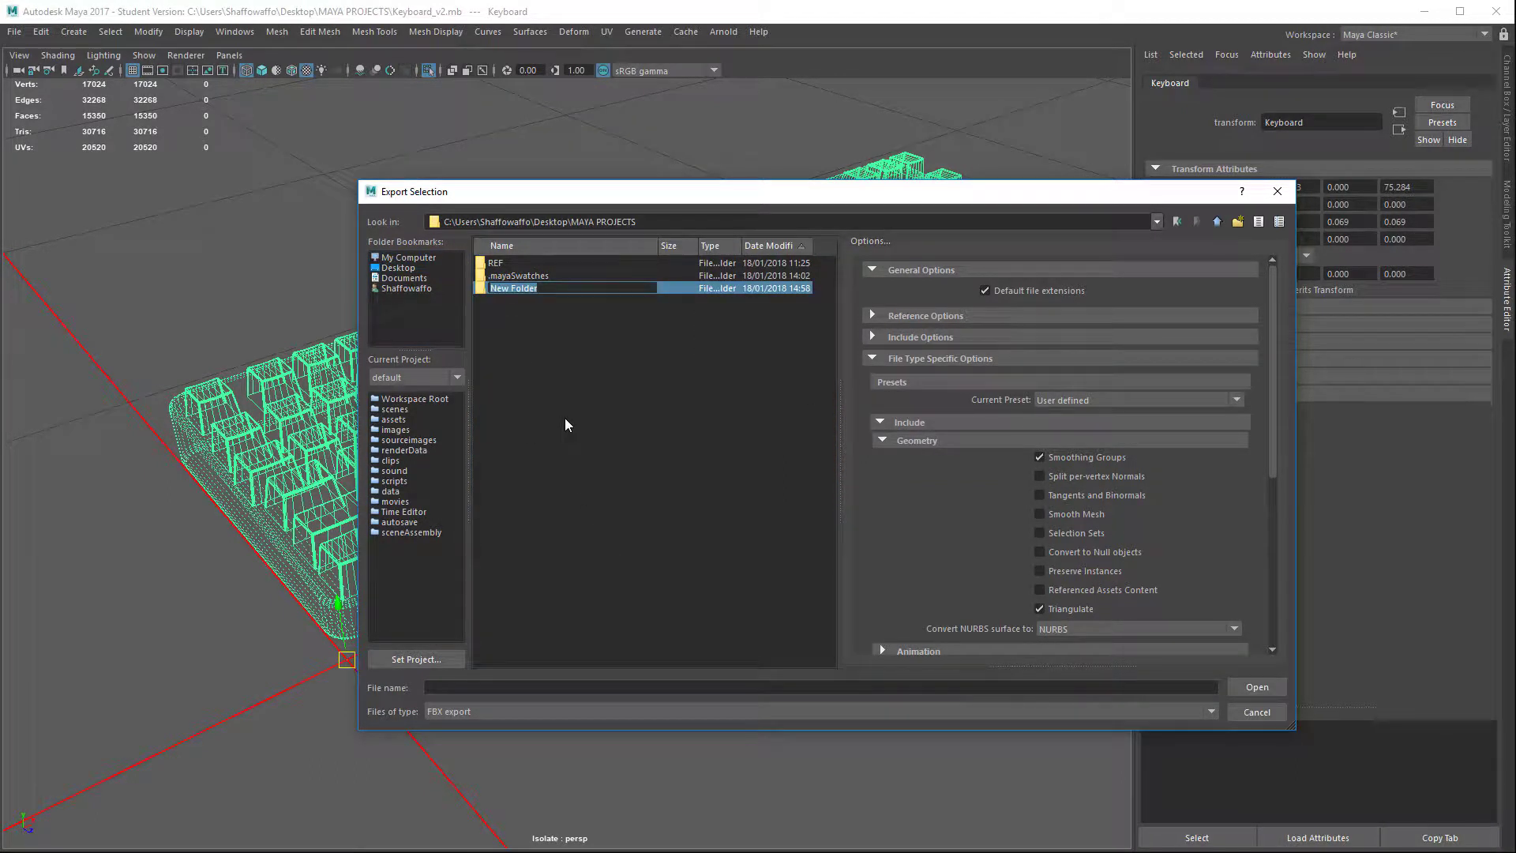
type("EXPORTS")
key("Return")
key("Return")
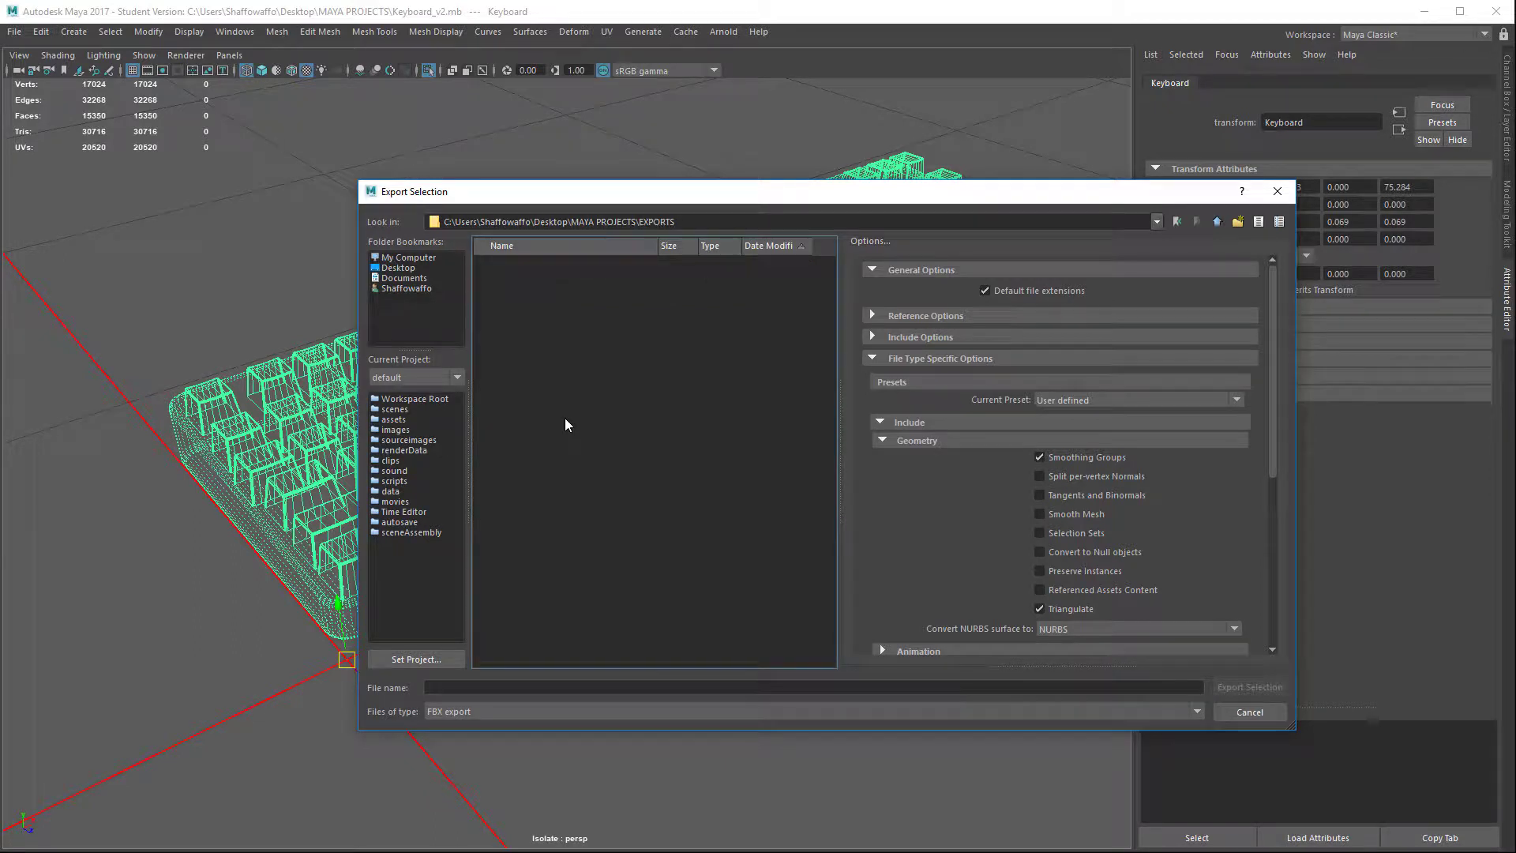
Step: Export the selection as an FBX file named Keyboard after reviewing the geometry options
left_click(530, 689)
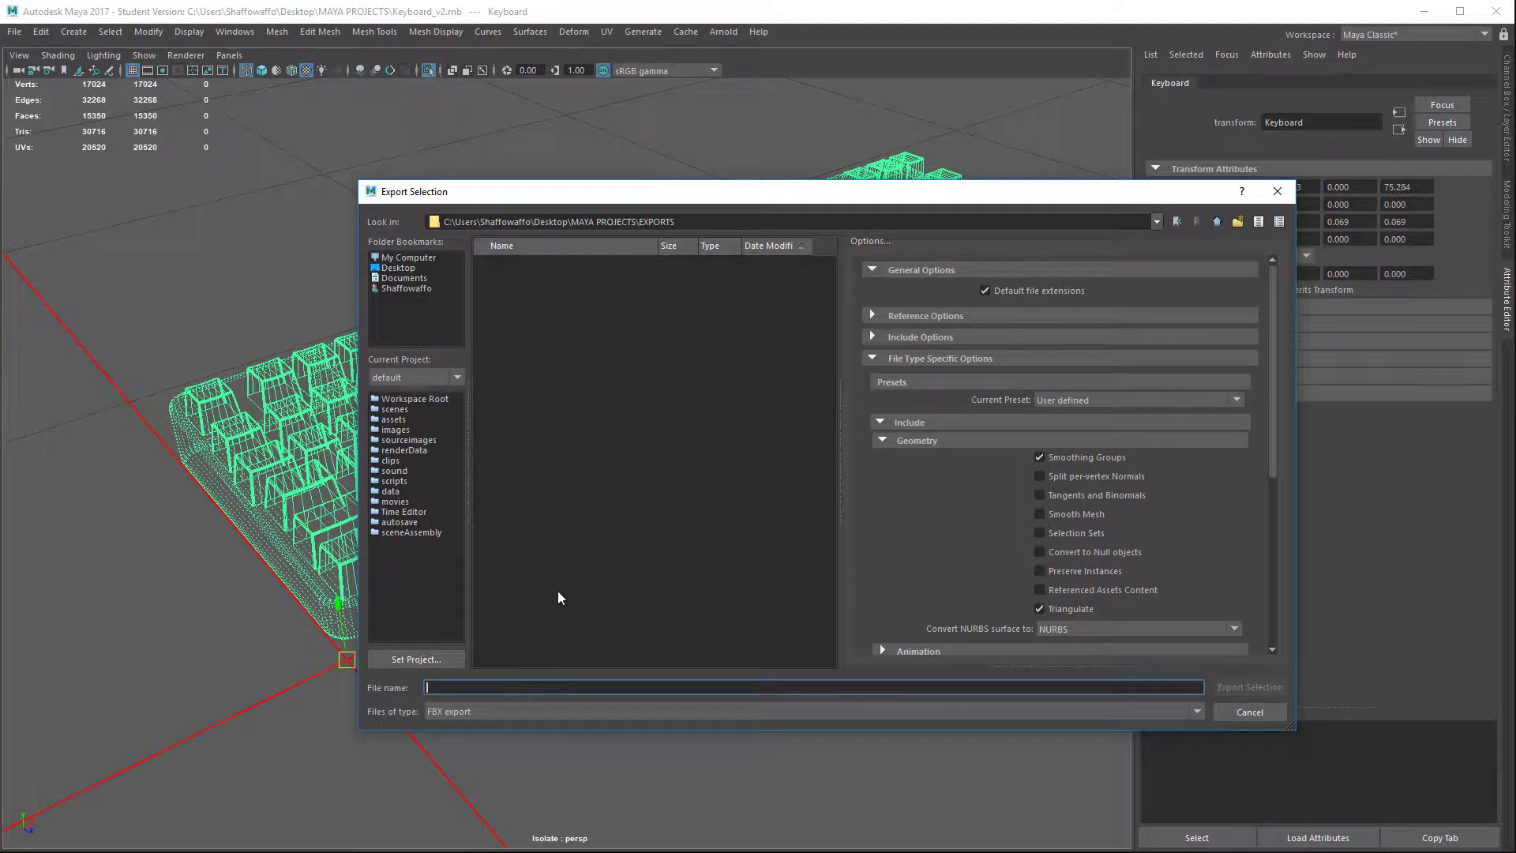
type("Keyboard")
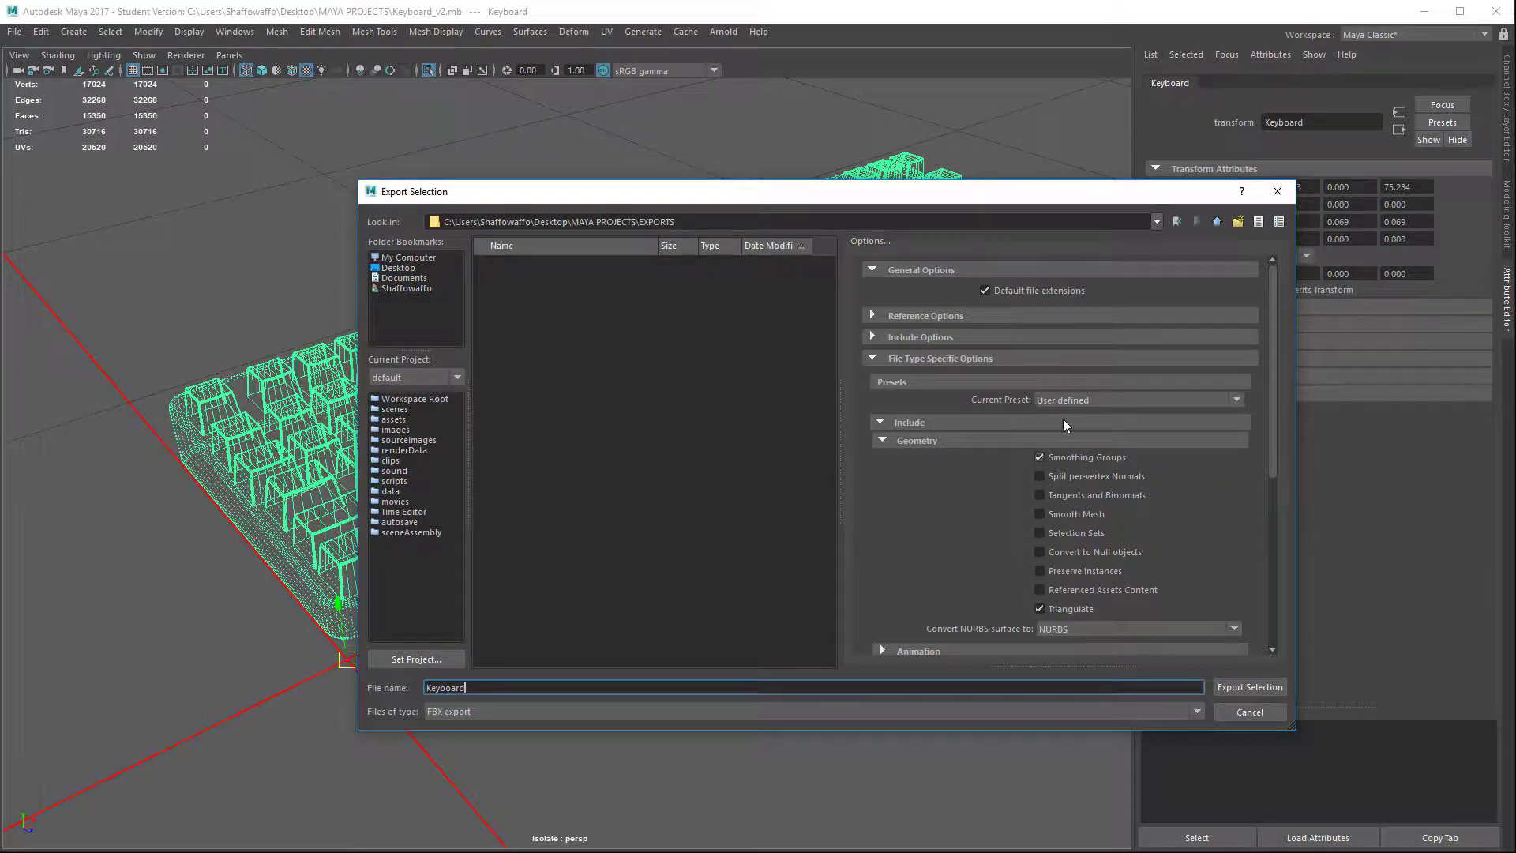
scroll(1068, 544, "down", 3)
scroll(1064, 482, "up", 2)
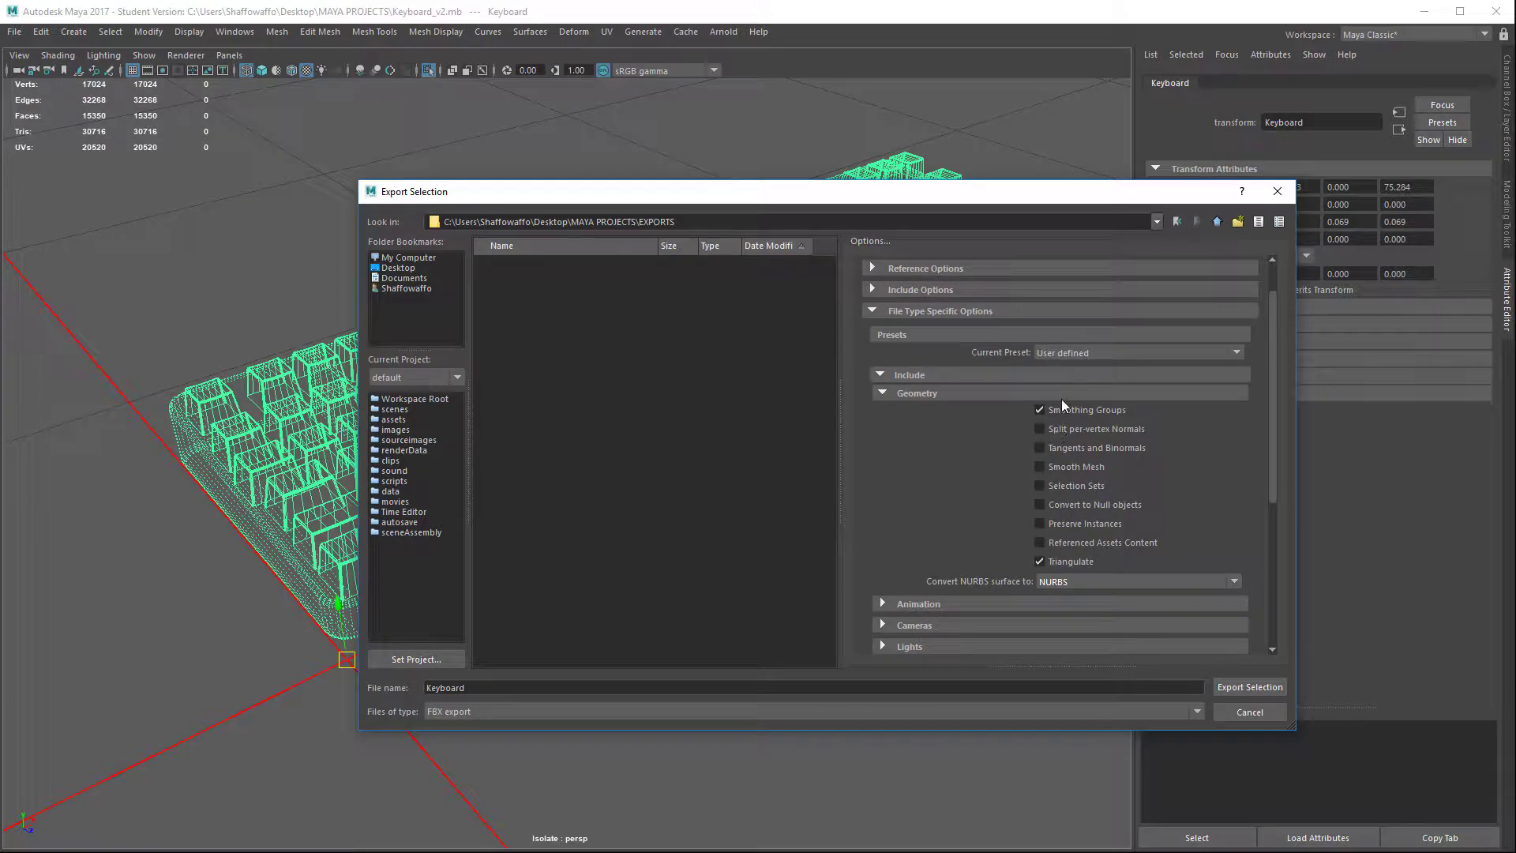
left_click(1242, 688)
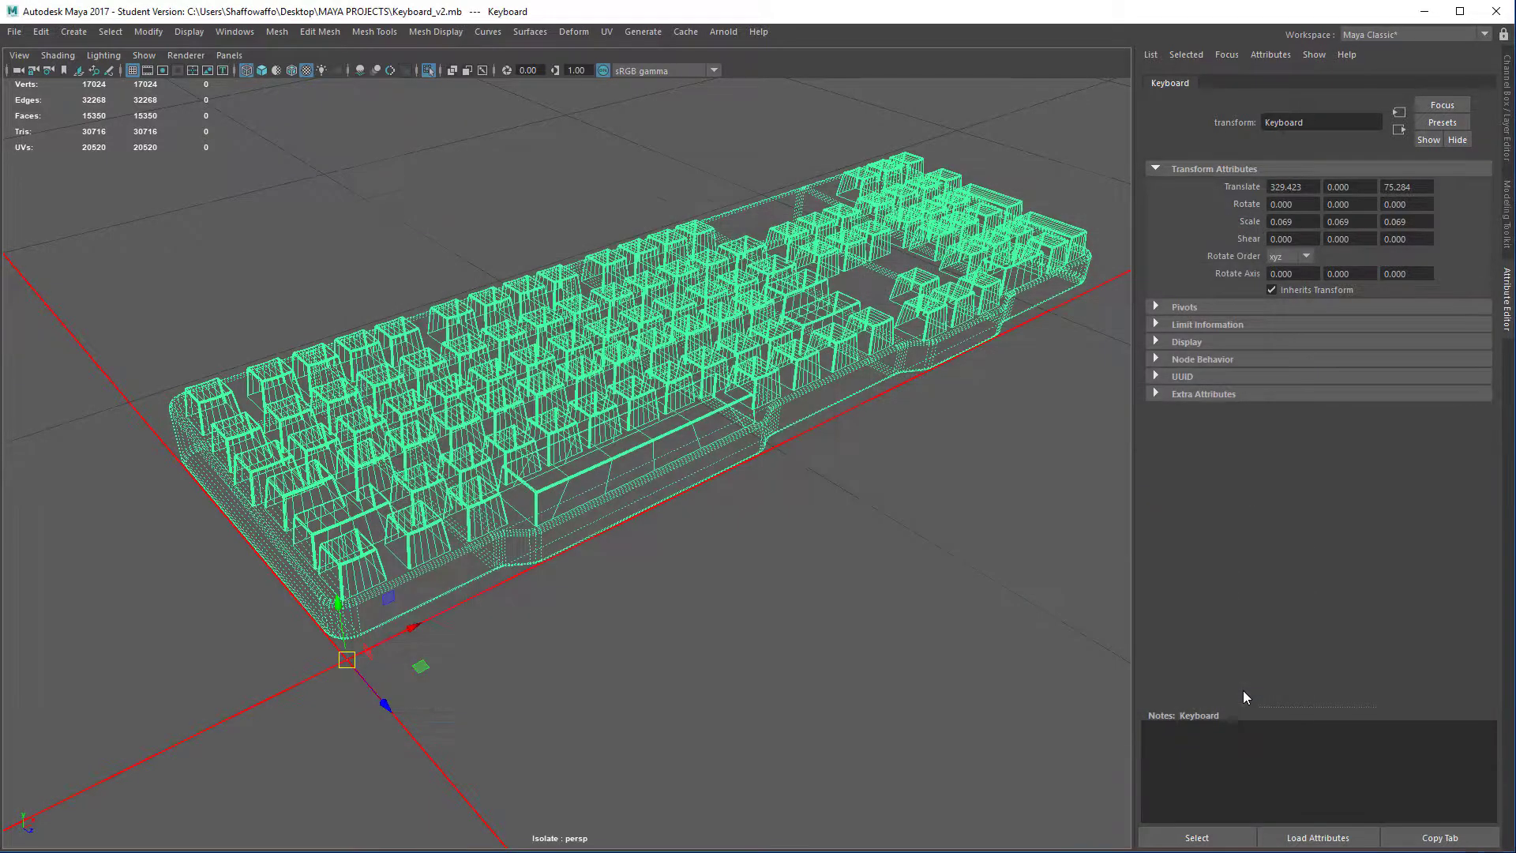
Step: Switch to Substance Painter
left_click(631, 569)
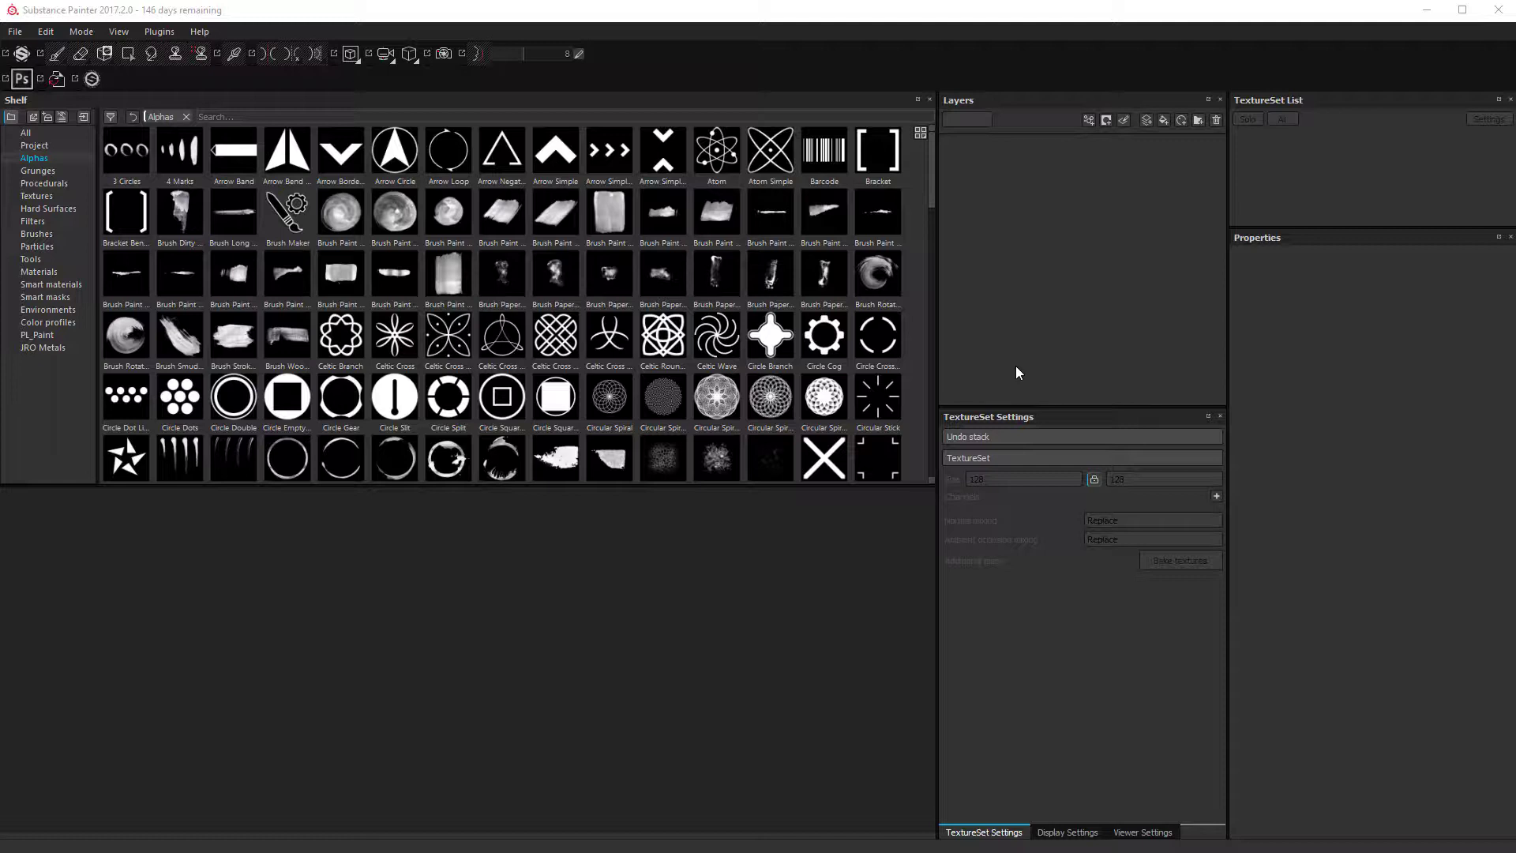
left_click(719, 100)
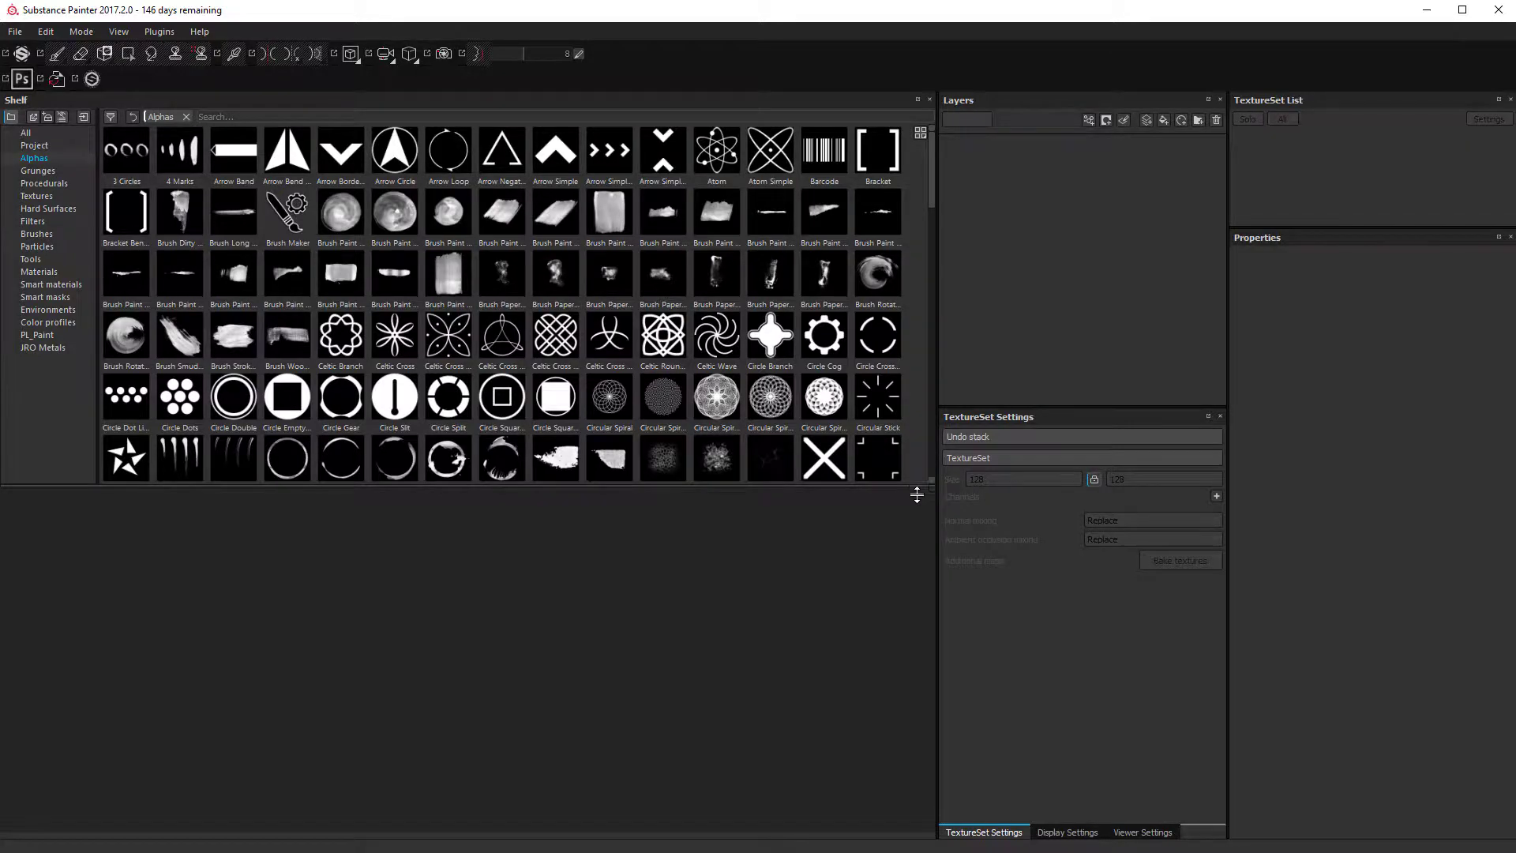
Step: Enlarge the Shelf, dock it beneath the Layers panel, and reset the interface layout to its default
left_click_drag(917, 495, 916, 780)
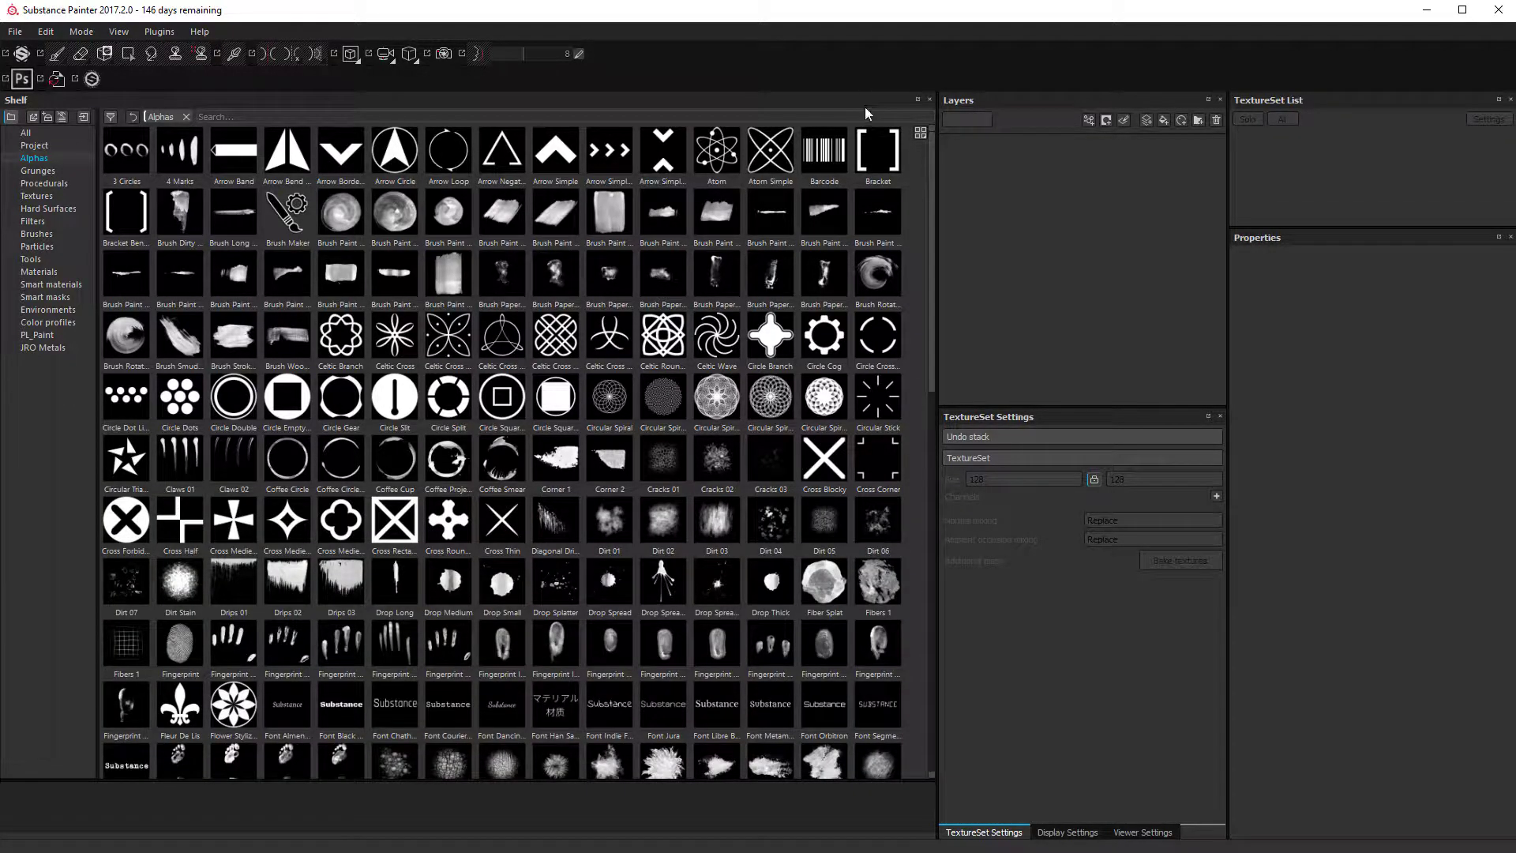
left_click_drag(903, 99, 1001, 366)
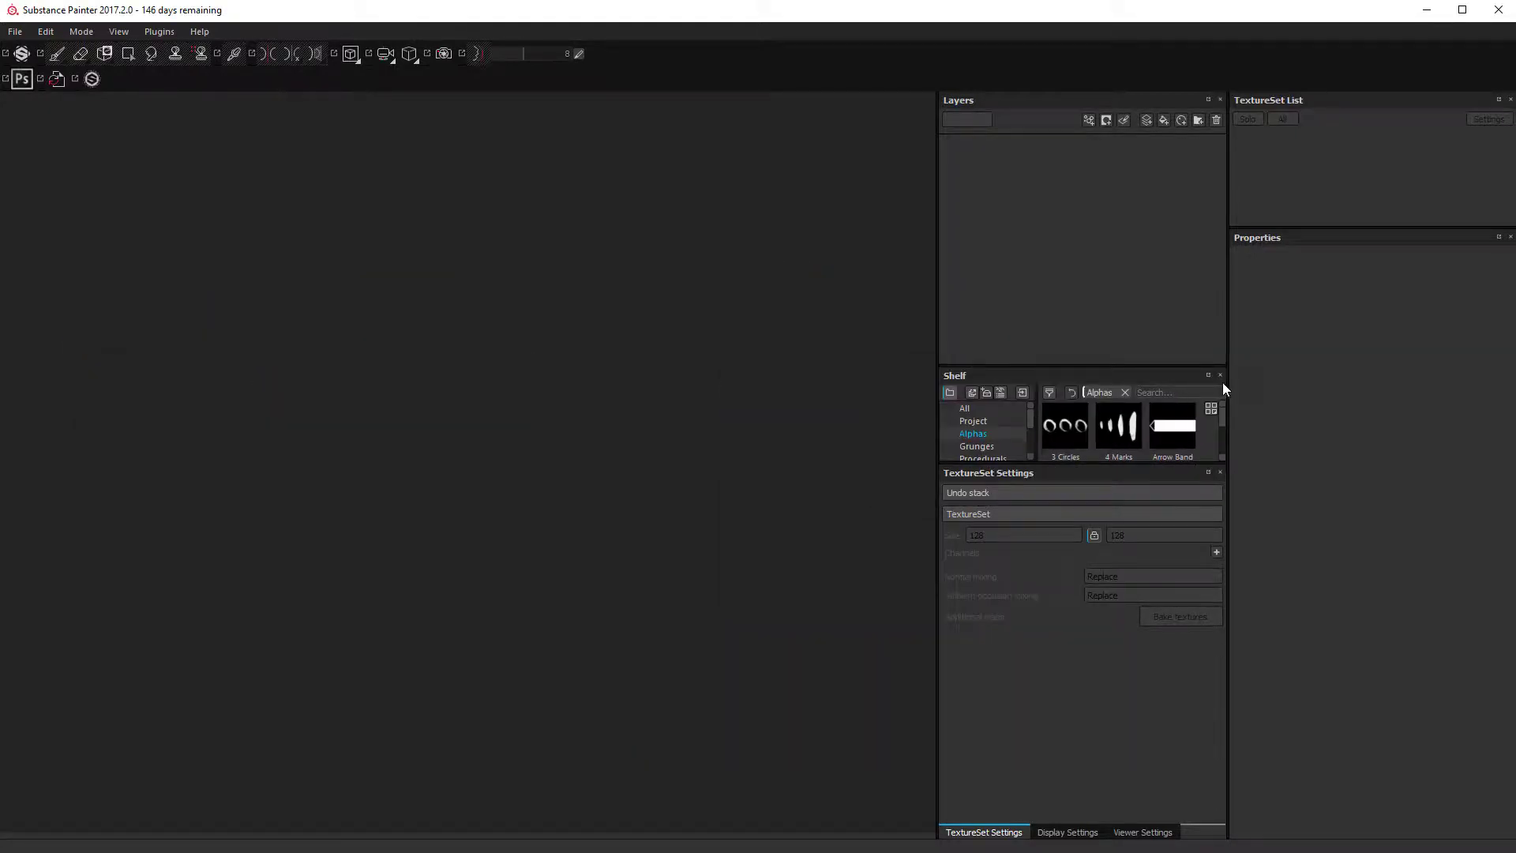
left_click(120, 31)
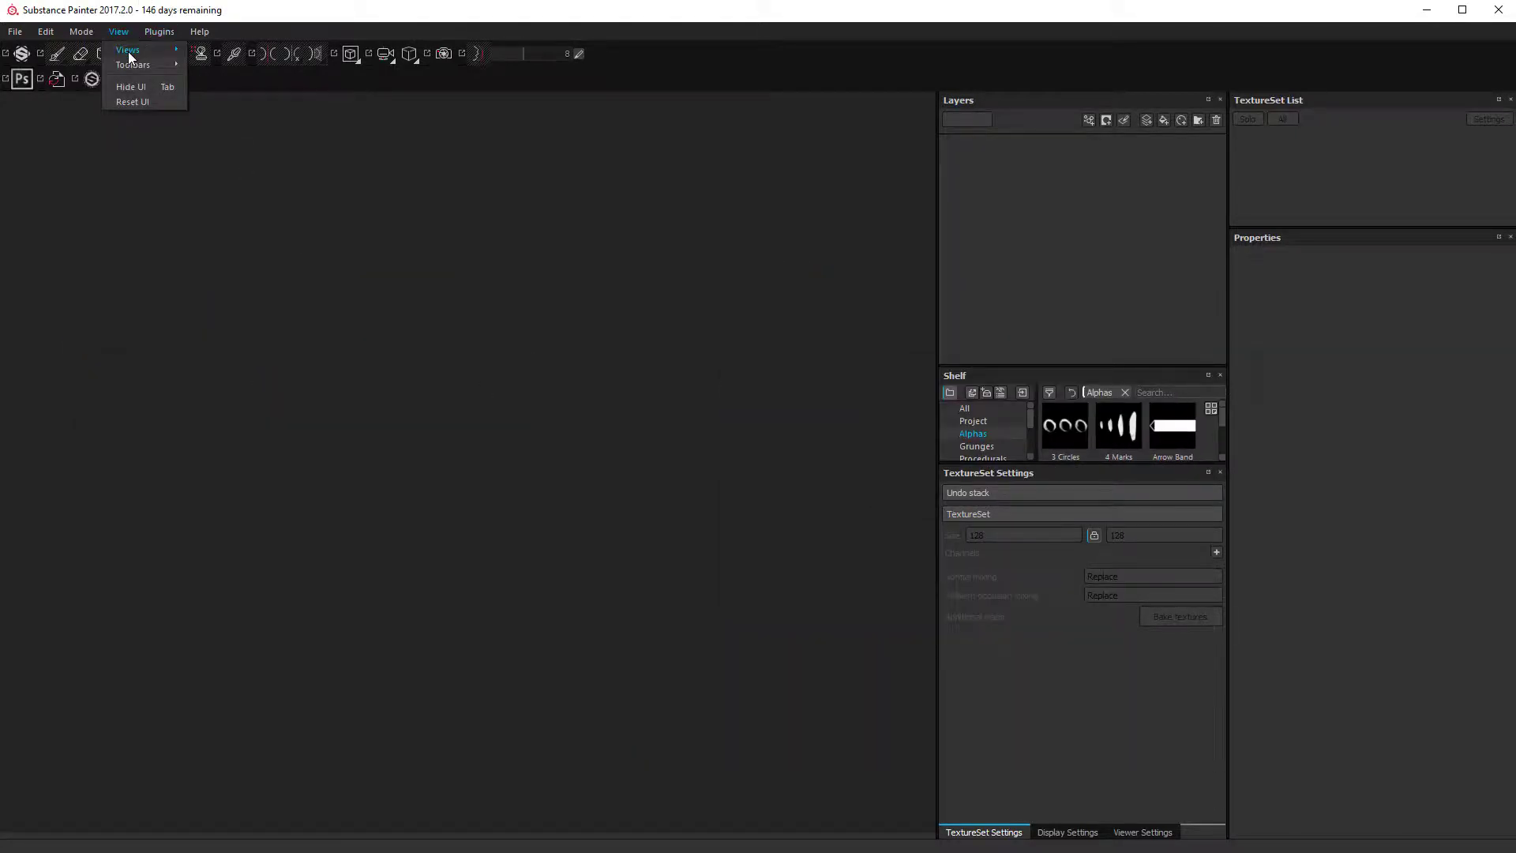
mouse_move(129, 52)
left_click(132, 102)
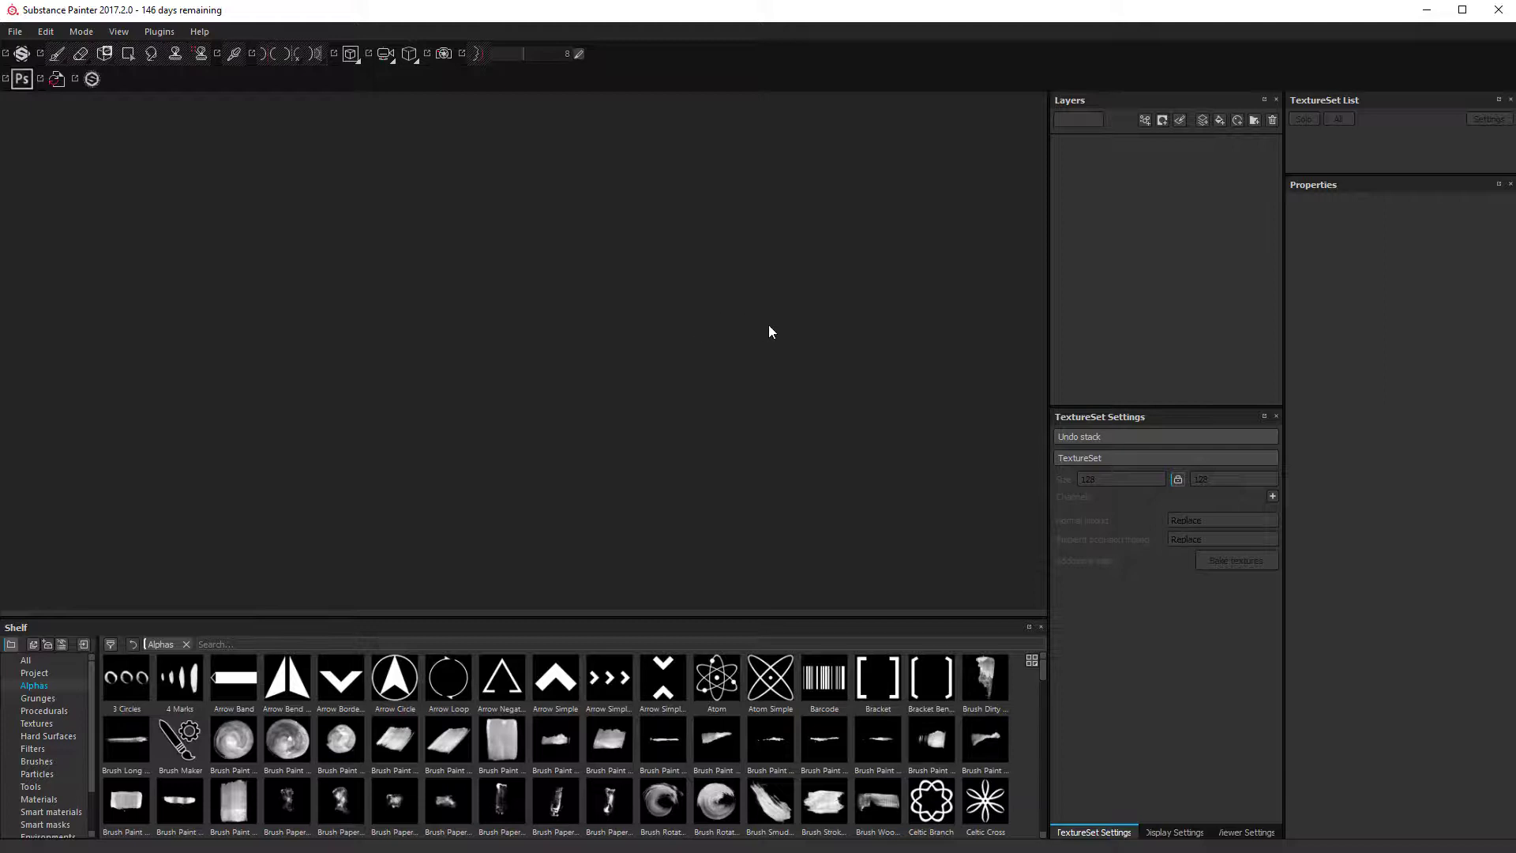
Step: Start a new project using the PBR - Metallic Roughness (allegorithmic) template with a document resolution of 2048
left_click(15, 32)
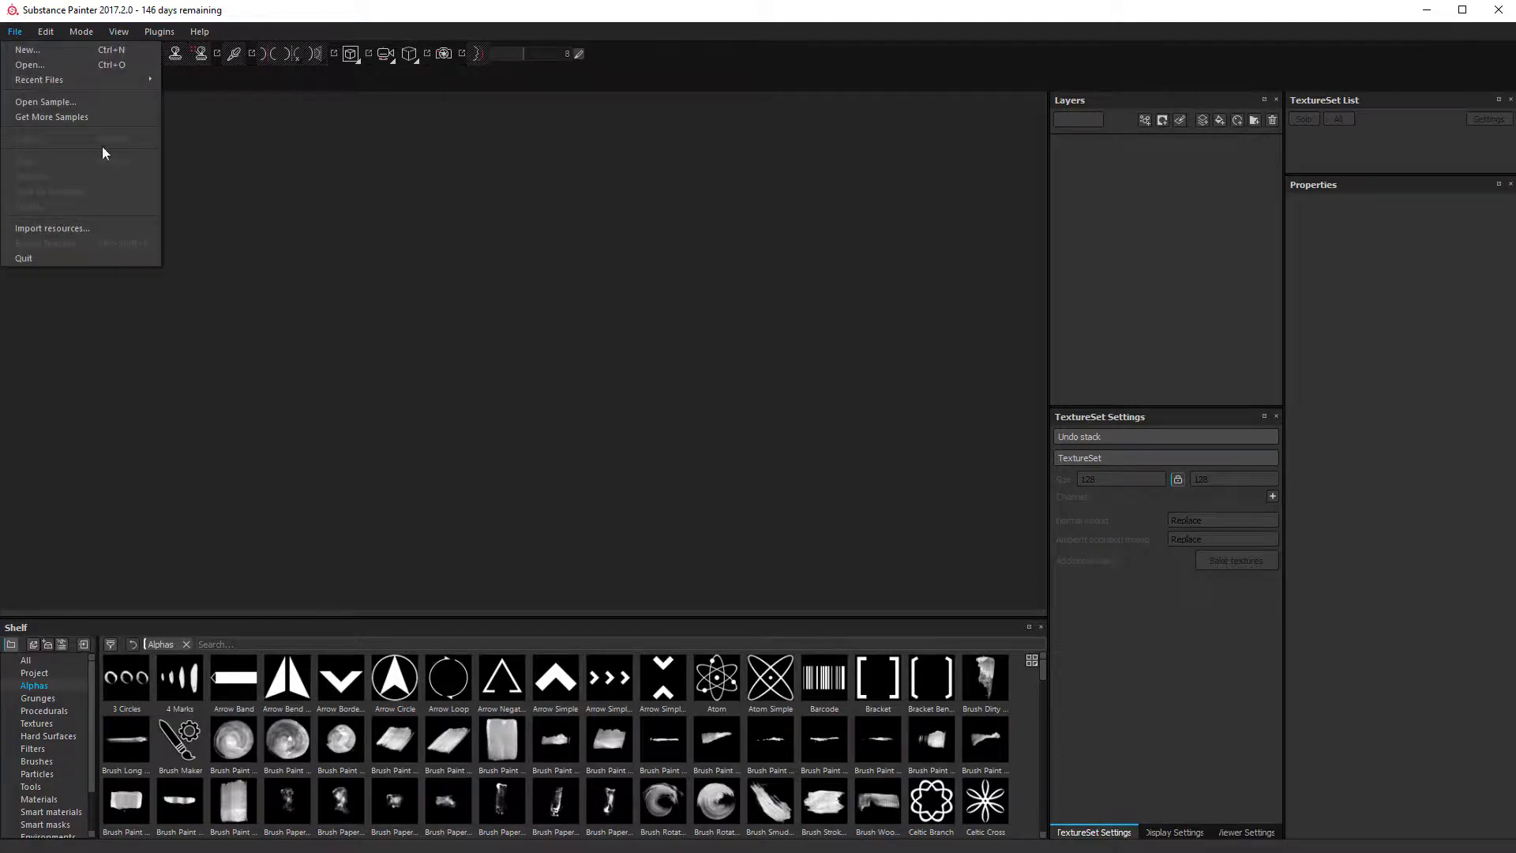
left_click(34, 50)
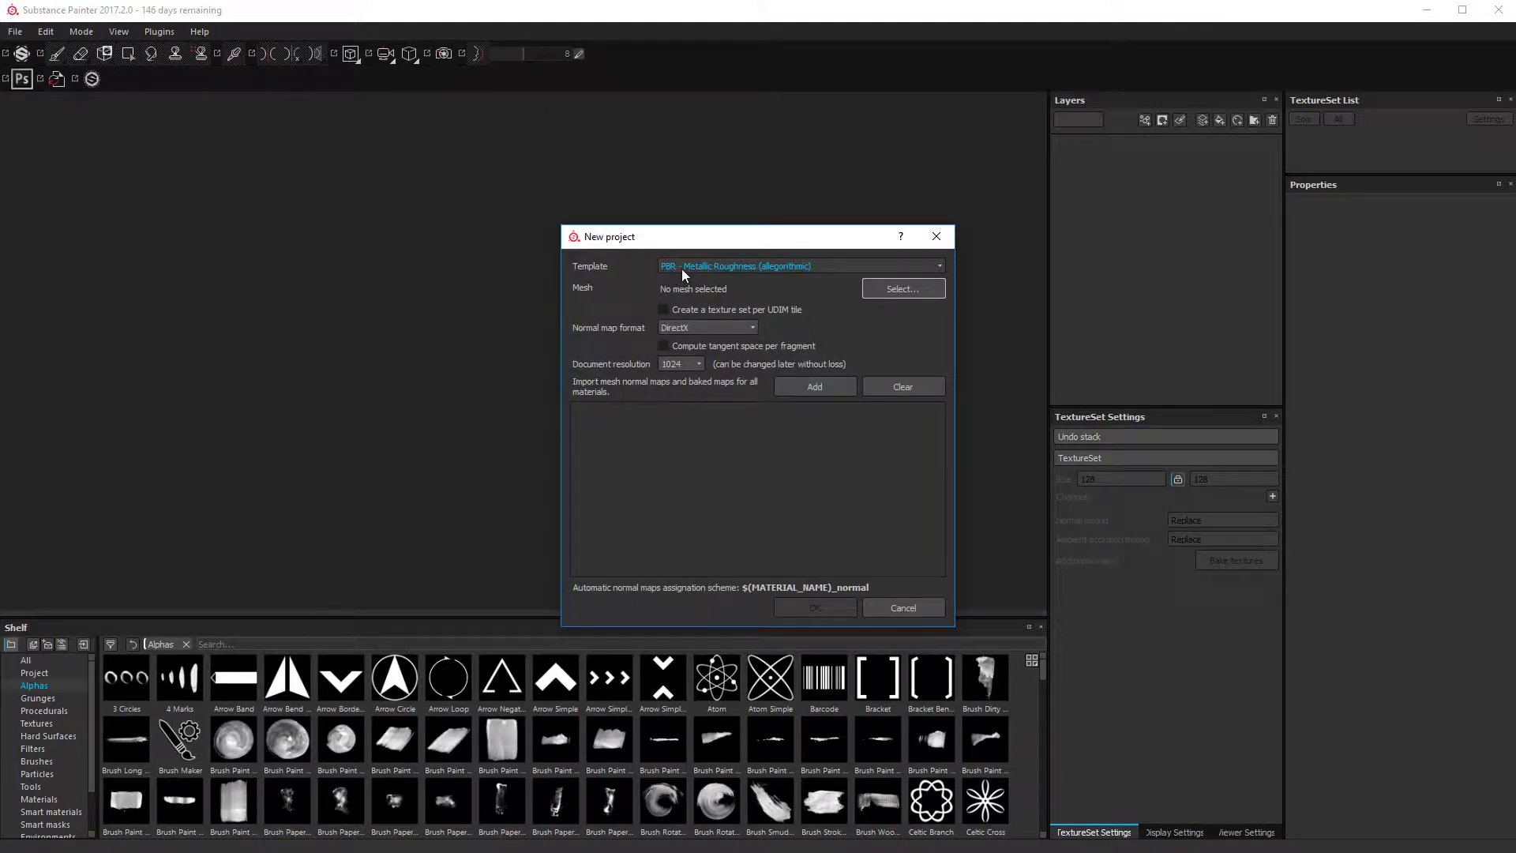
left_click(770, 269)
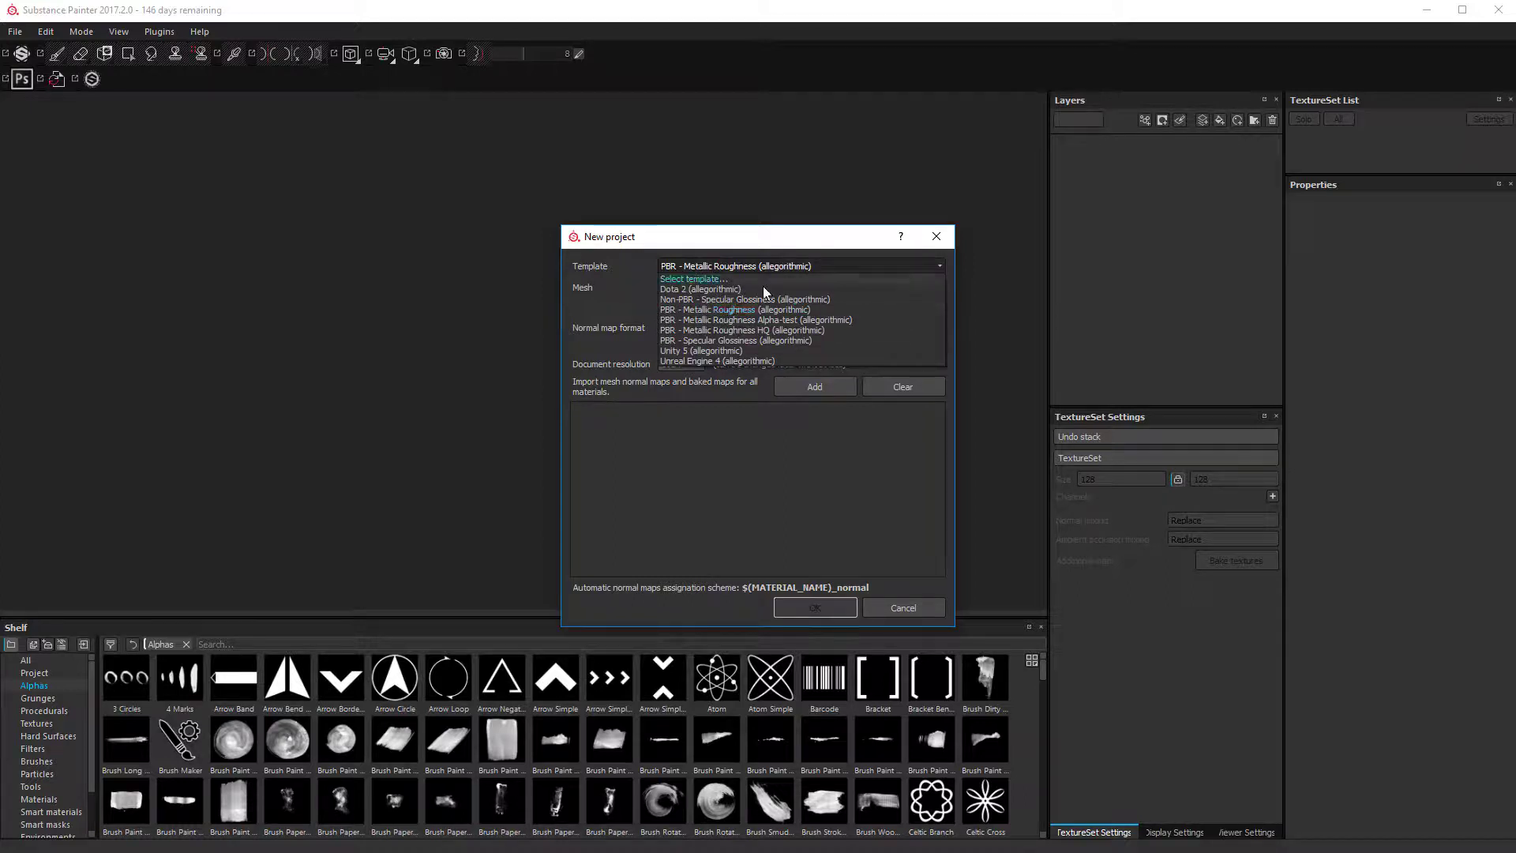
left_click(721, 310)
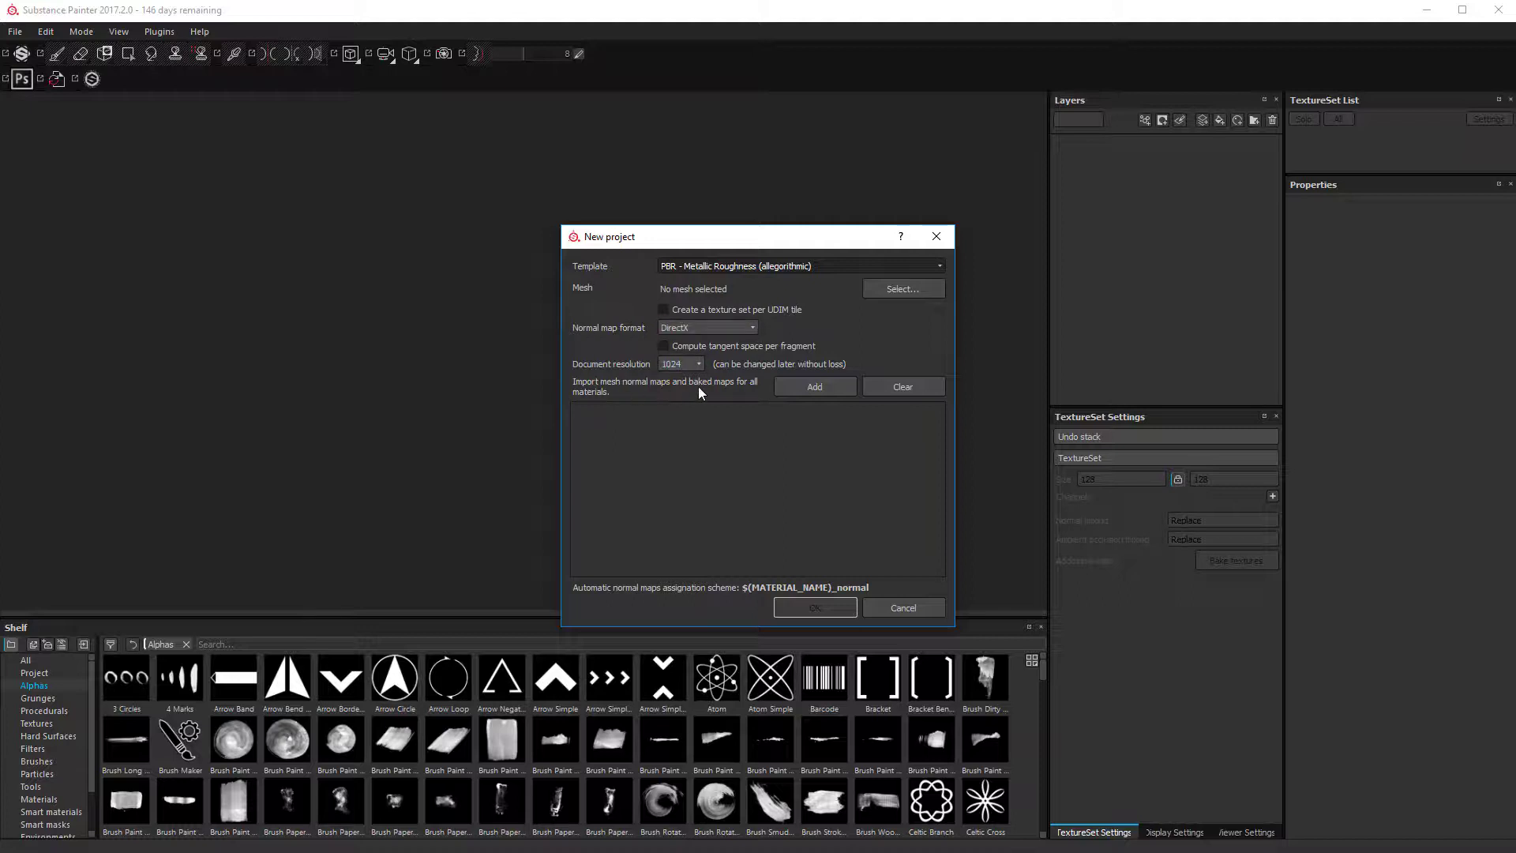
left_click(684, 365)
left_click(671, 417)
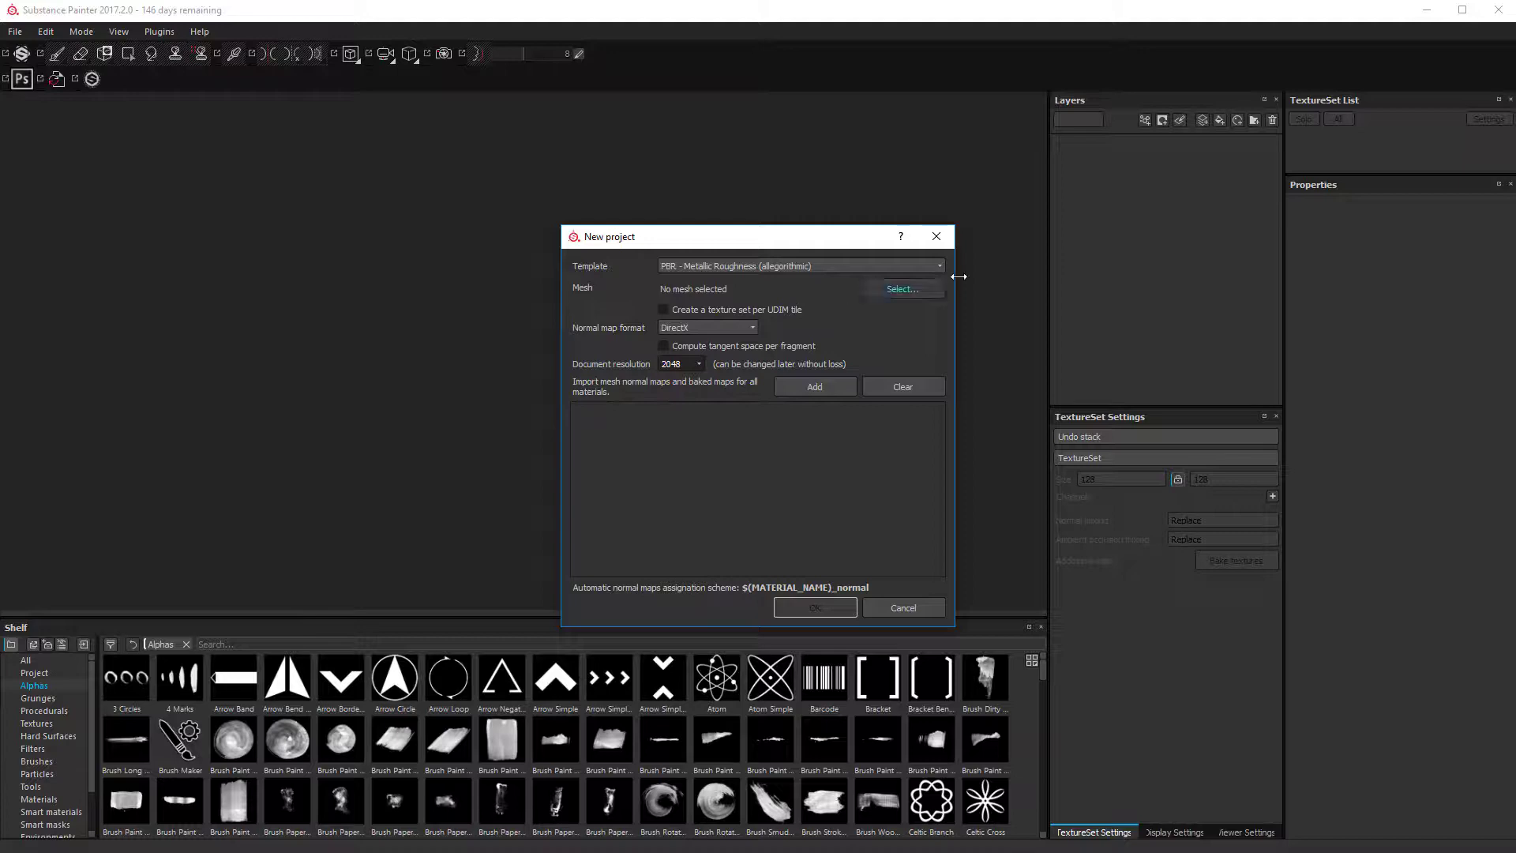
Step: Choose Keyboard.fbx from the EXPORTS folder in MAYA PROJECTS on the Desktop as the mesh and create the project
left_click(902, 290)
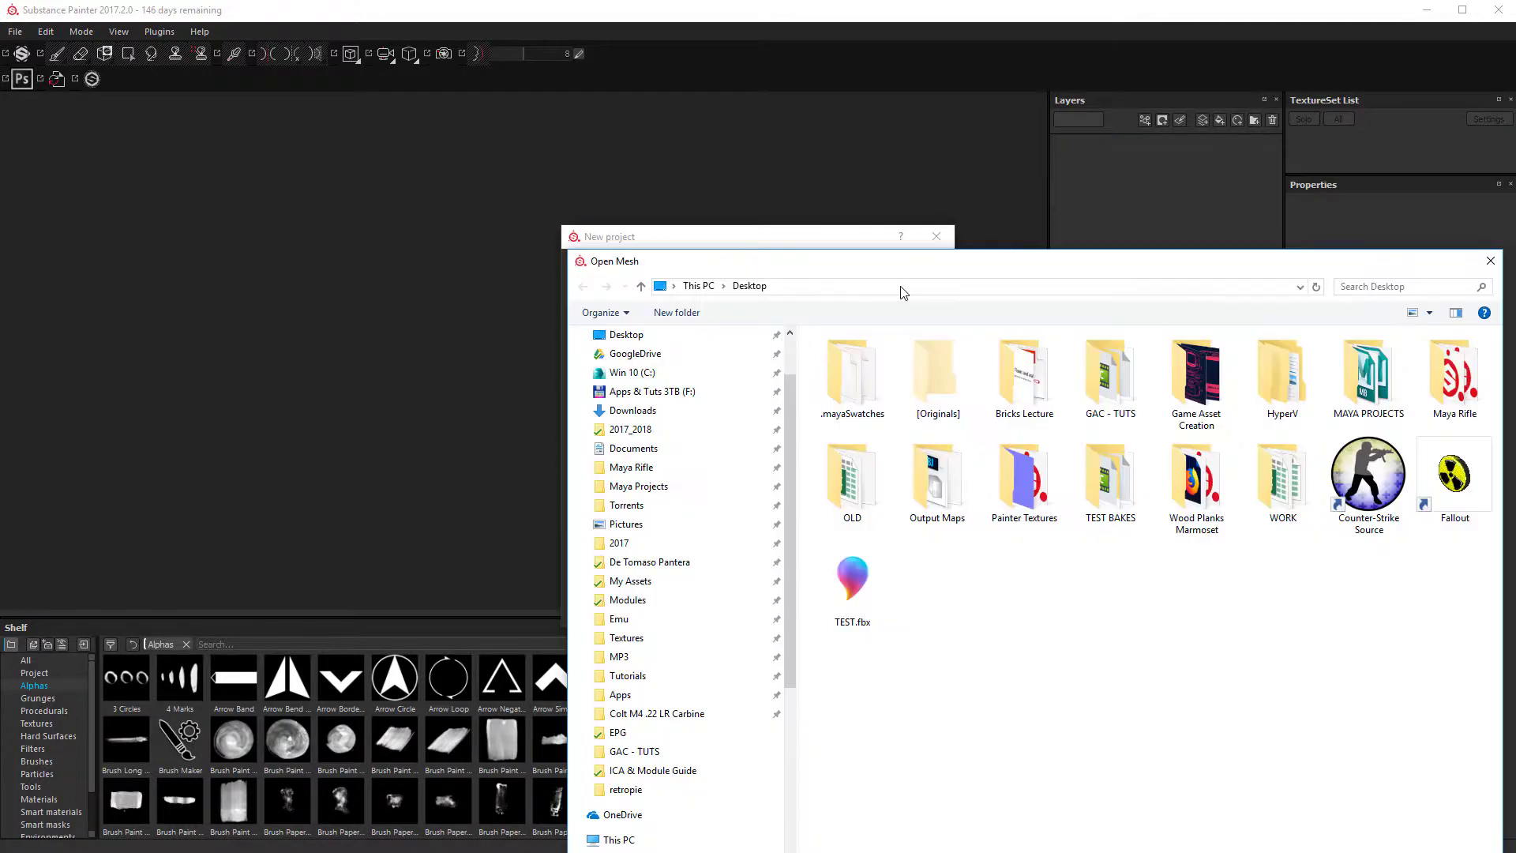
double_click(1356, 395)
double_click(845, 381)
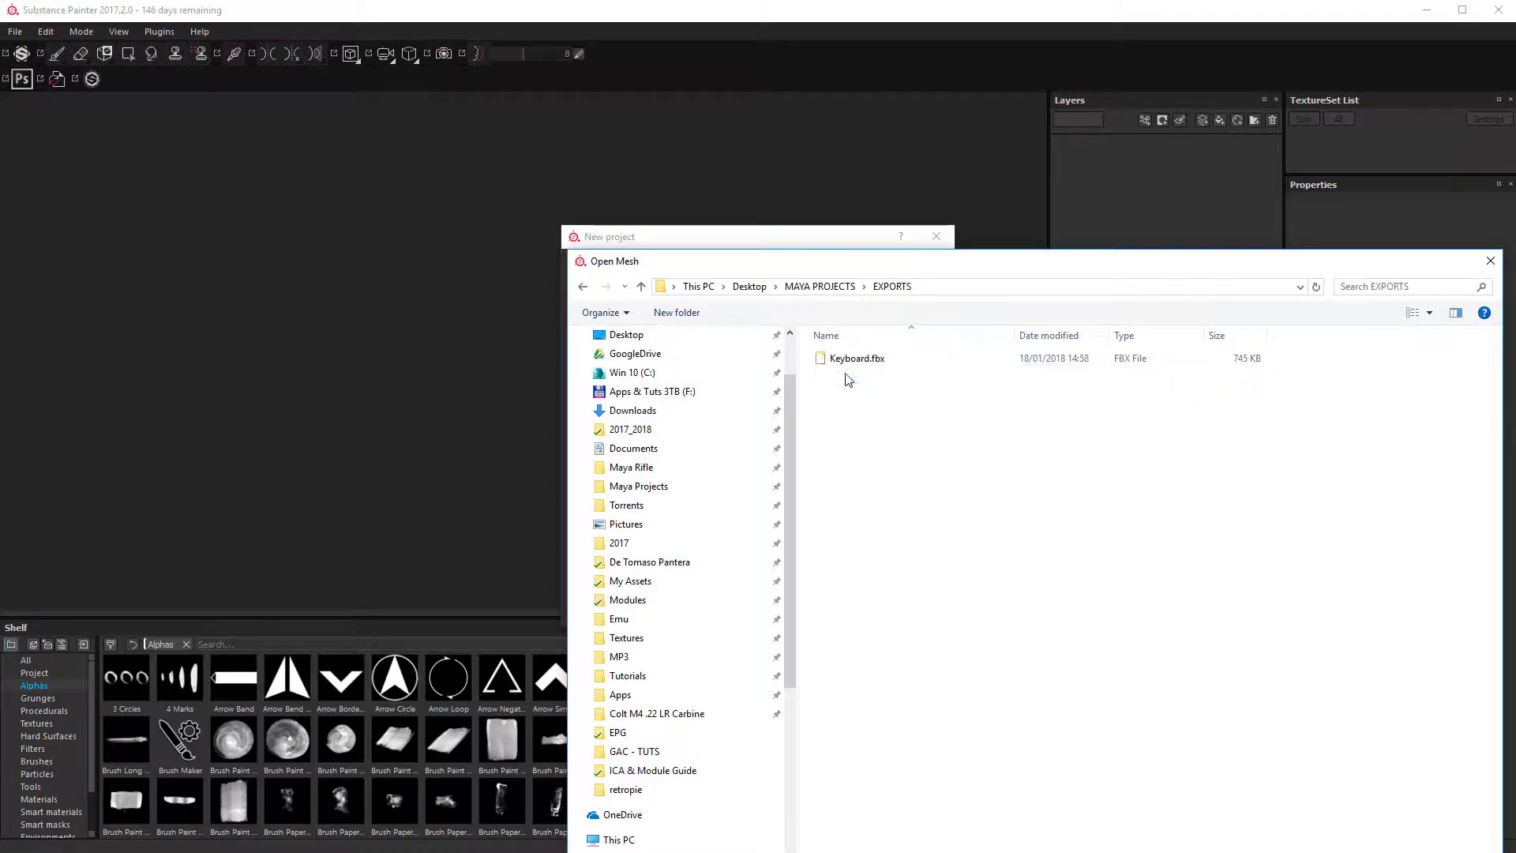
left_click(867, 362)
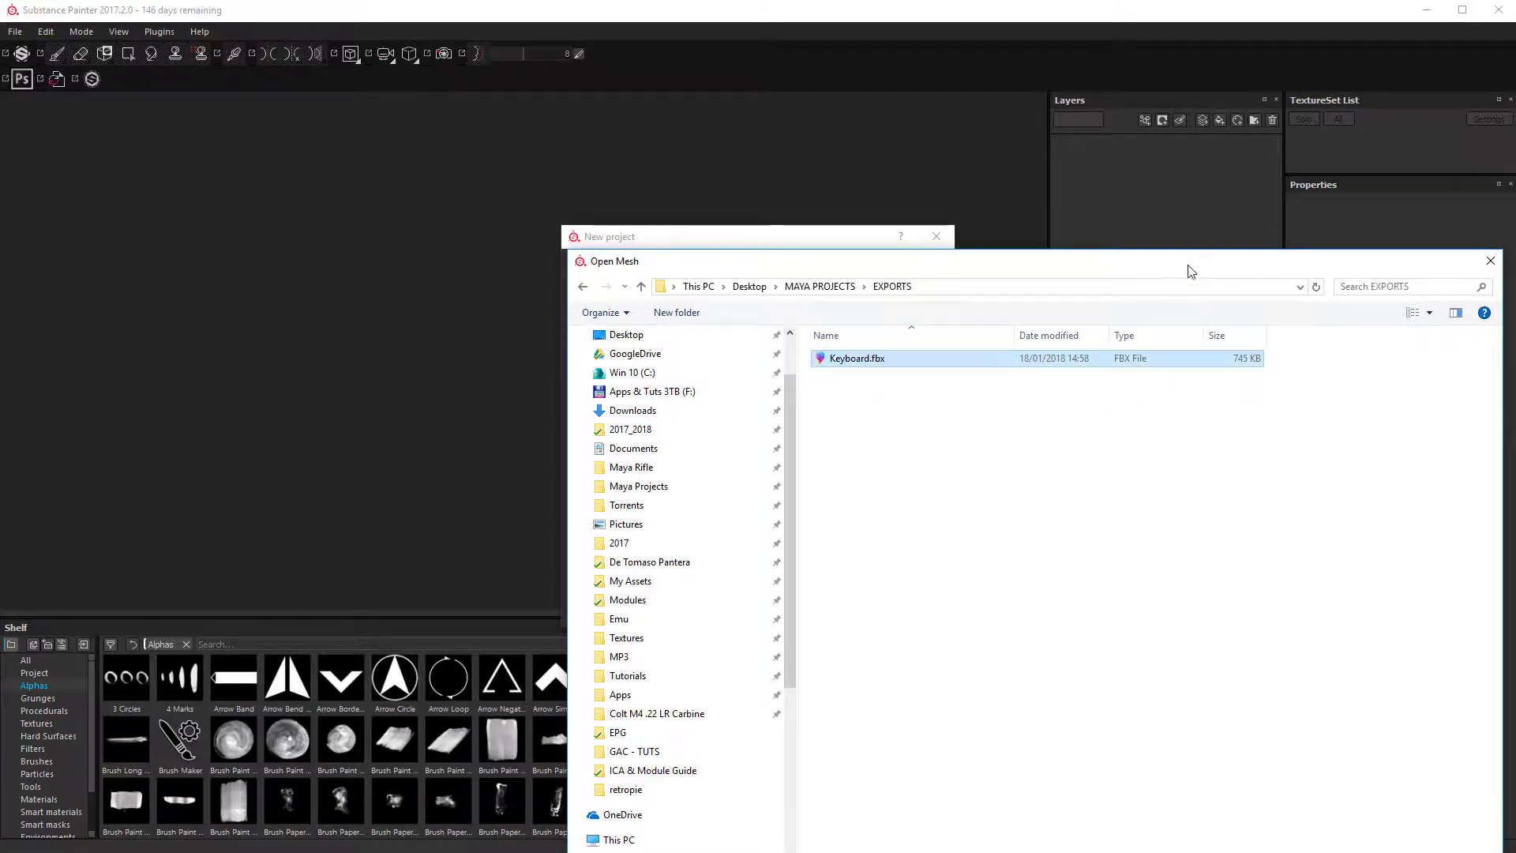
left_click_drag(1190, 267, 909, 190)
left_click(1097, 849)
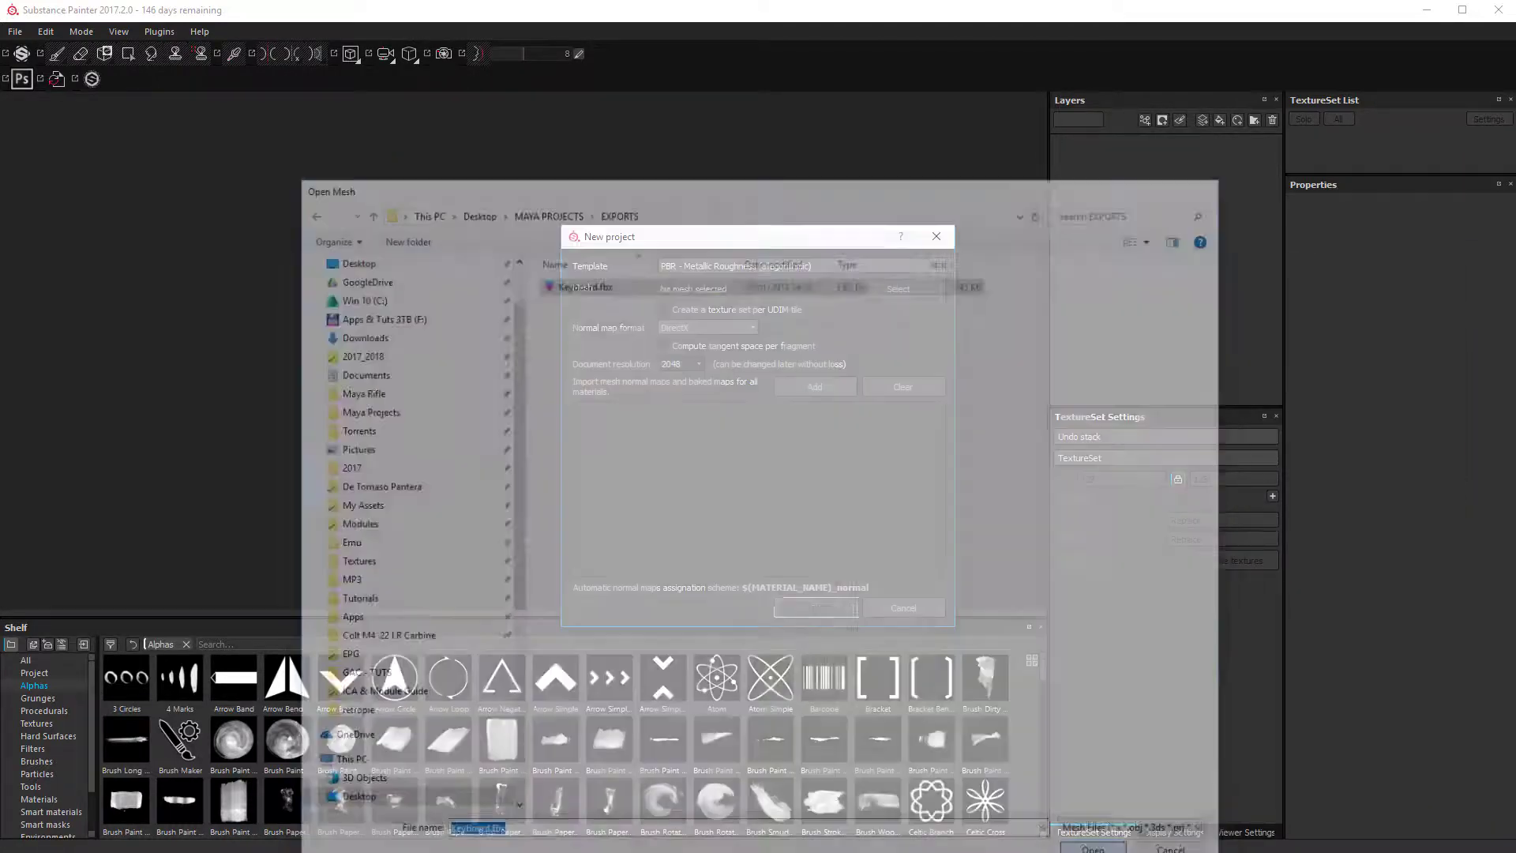
left_click(816, 608)
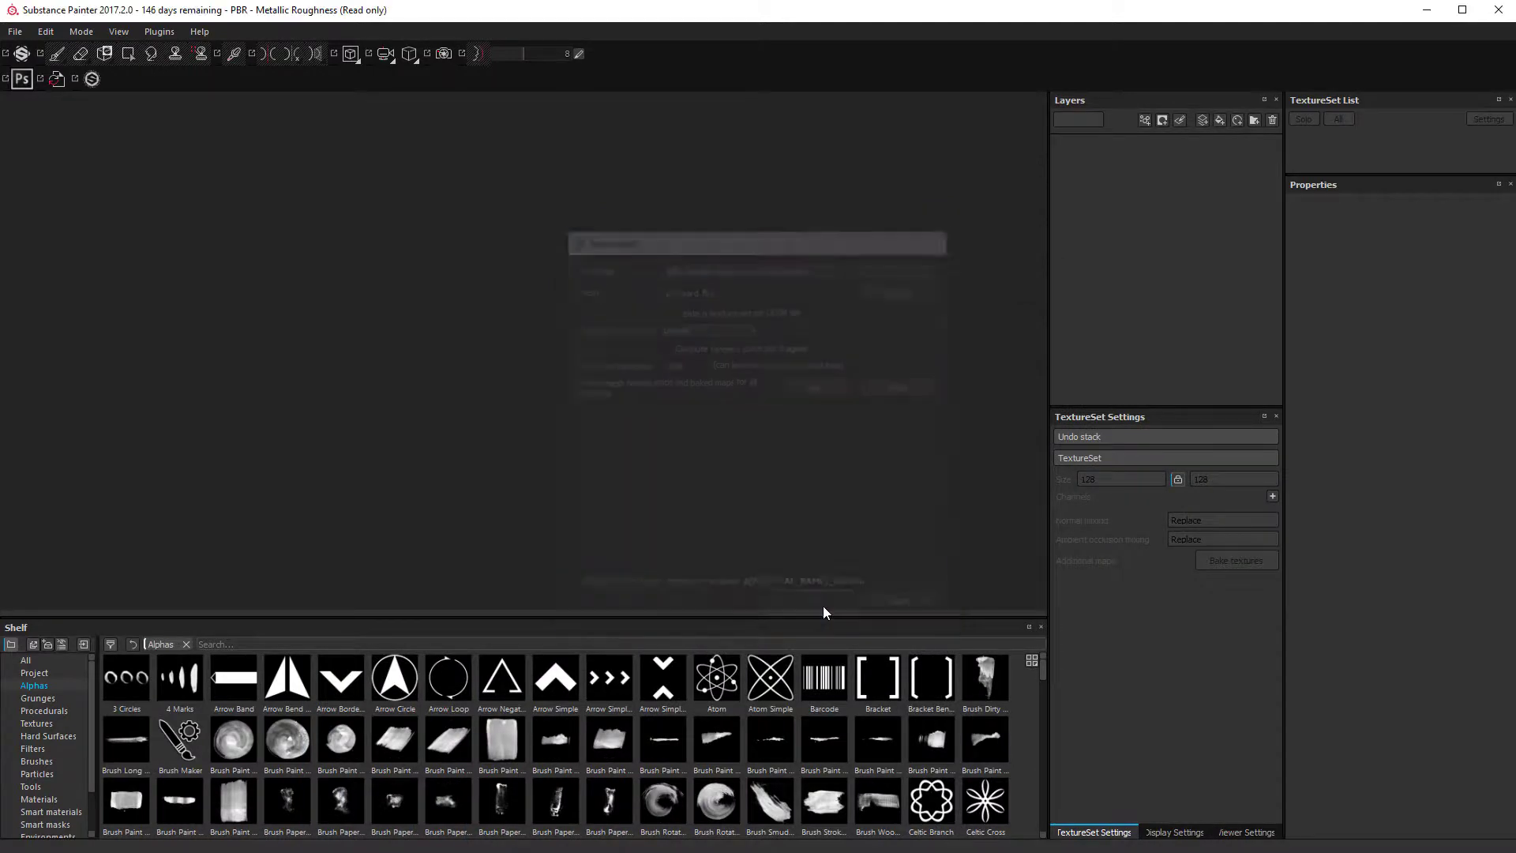
Step: Examine the imported keyboard's keys and casing up close, from several angles, and under different environment lighting directions
left_click_drag(506, 333, 466, 411, "alt")
right_click_drag(465, 411, 460, 489, "alt")
mouse_move(461, 489)
left_mouse_down("alt")
mouse_move(285, 386)
mouse_move(281, 254)
left_mouse_up("alt")
right_click_drag(281, 253, 276, 308, "alt")
mouse_move(576, 302)
right_mouse_down("alt")
mouse_move(592, 324)
mouse_move(577, 311)
right_mouse_up("alt")
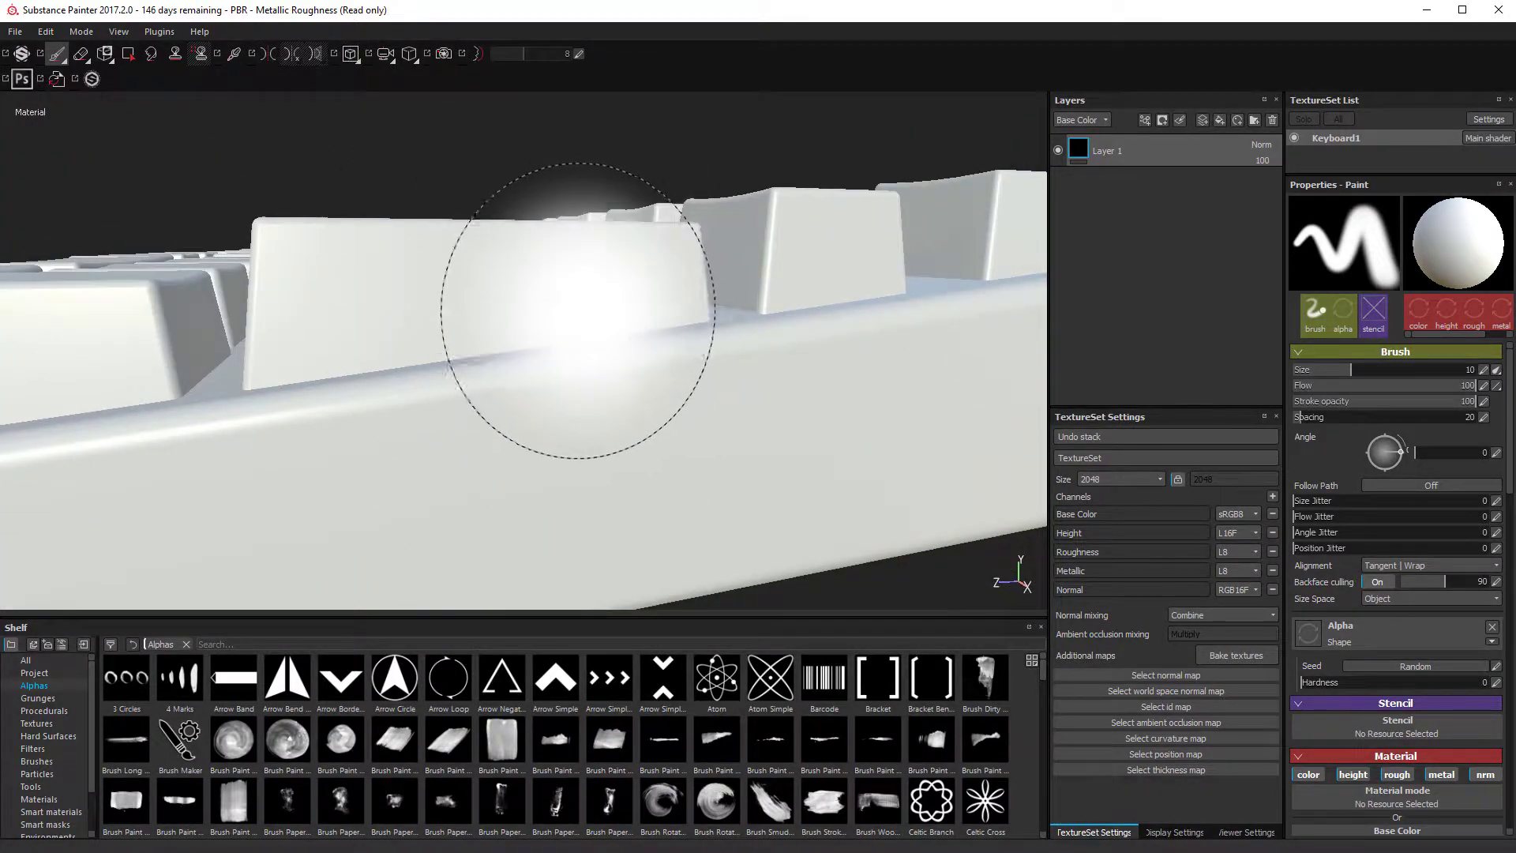
right_click_drag(578, 374, 568, 324, "ctrl")
mouse_move(568, 324)
left_mouse_down("alt")
mouse_move(553, 398)
mouse_move(659, 105)
left_mouse_up("alt")
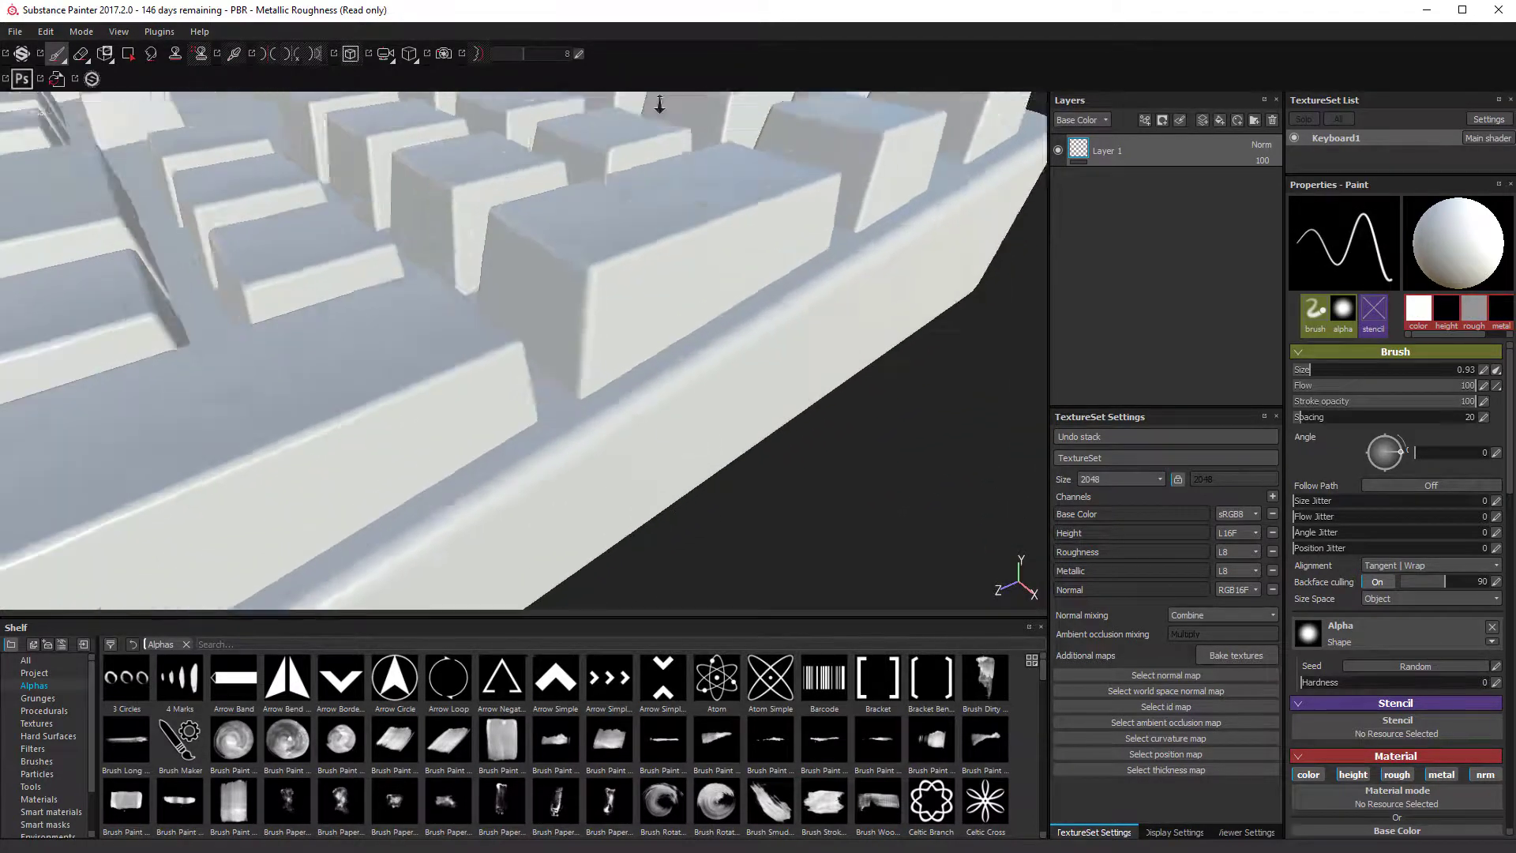
right_click_drag(659, 105, 537, 460, "alt")
left_click_drag(538, 461, 863, 308, "alt")
left_click_drag(410, 411, 762, 432, "alt")
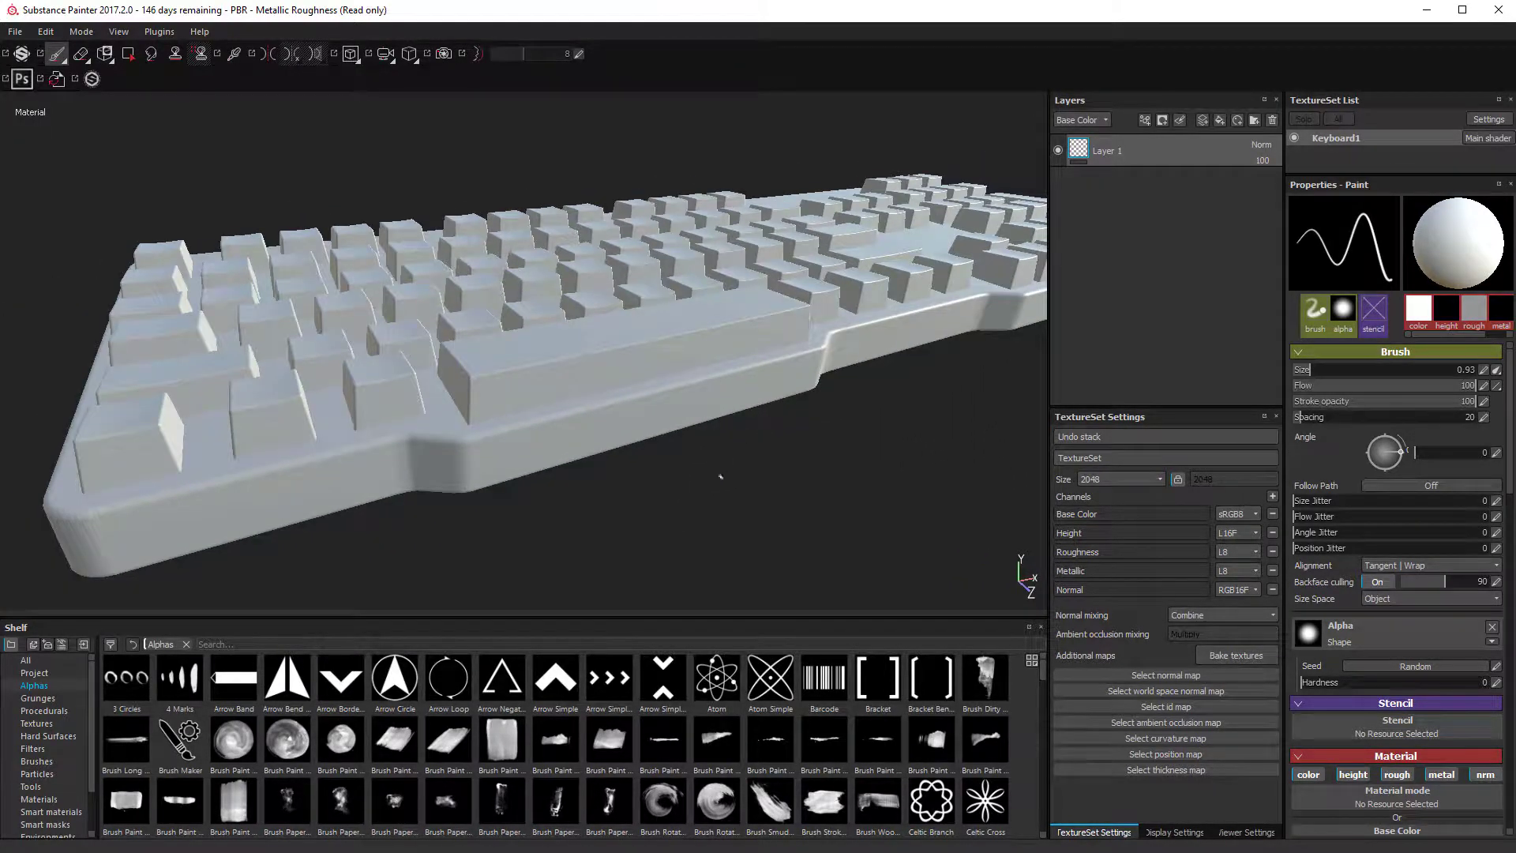
right_click_drag(720, 476, 628, 366, "alt")
mouse_move(573, 322)
right_mouse_down("alt")
mouse_move(576, 379)
mouse_move(575, 332)
mouse_move(584, 350)
right_mouse_up("alt")
scroll(583, 350, "down", 3)
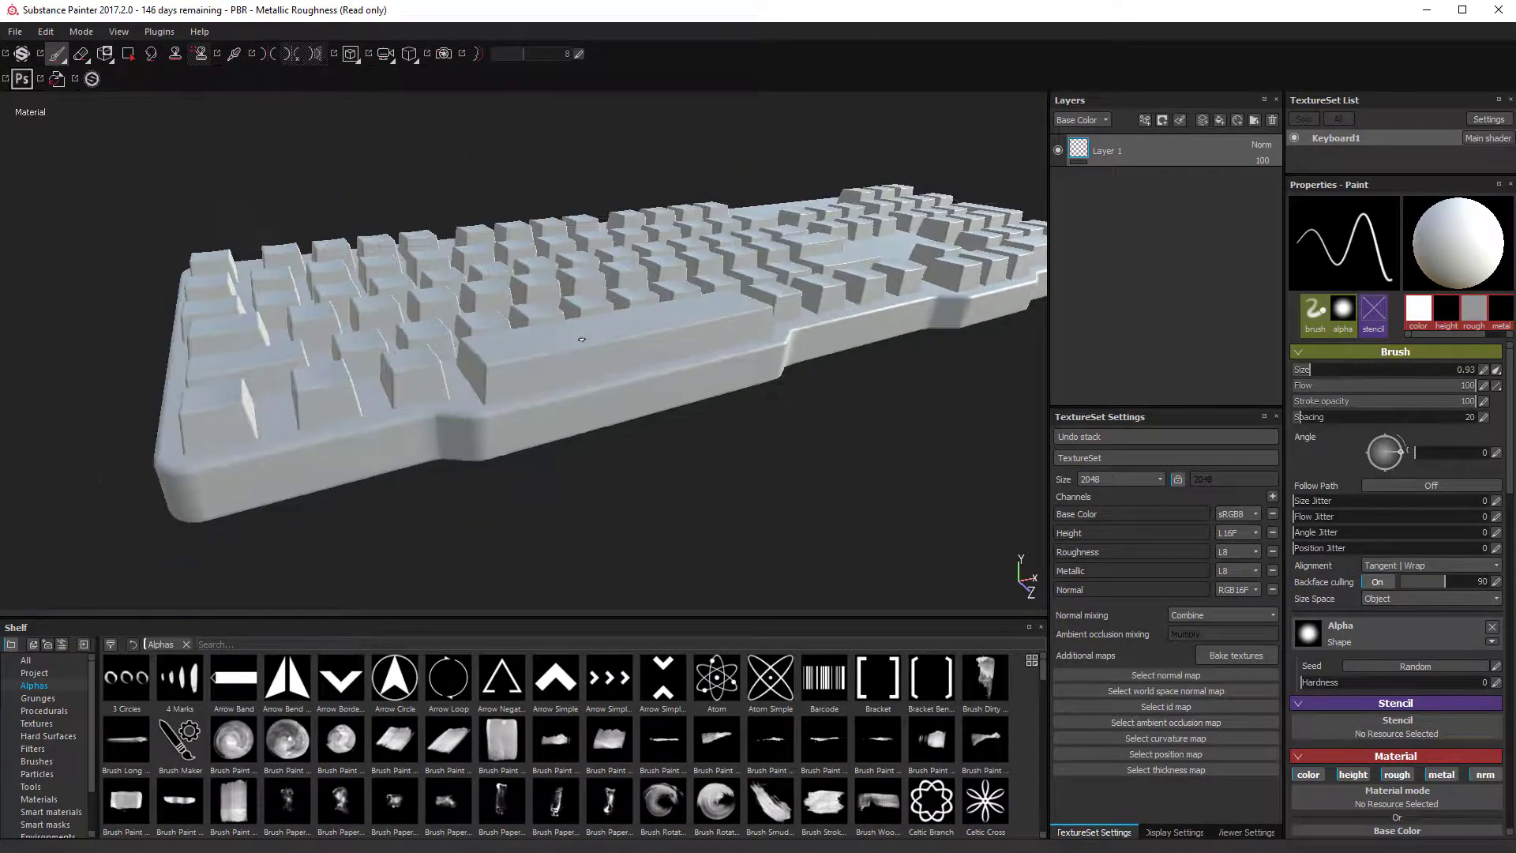
scroll(565, 352, "up", 5)
scroll(555, 342, "down", 3)
left_click_drag(551, 332, 663, 366, "alt")
middle_click_drag(738, 325, 539, 396, "alt")
left_click_drag(538, 396, 767, 324, "alt")
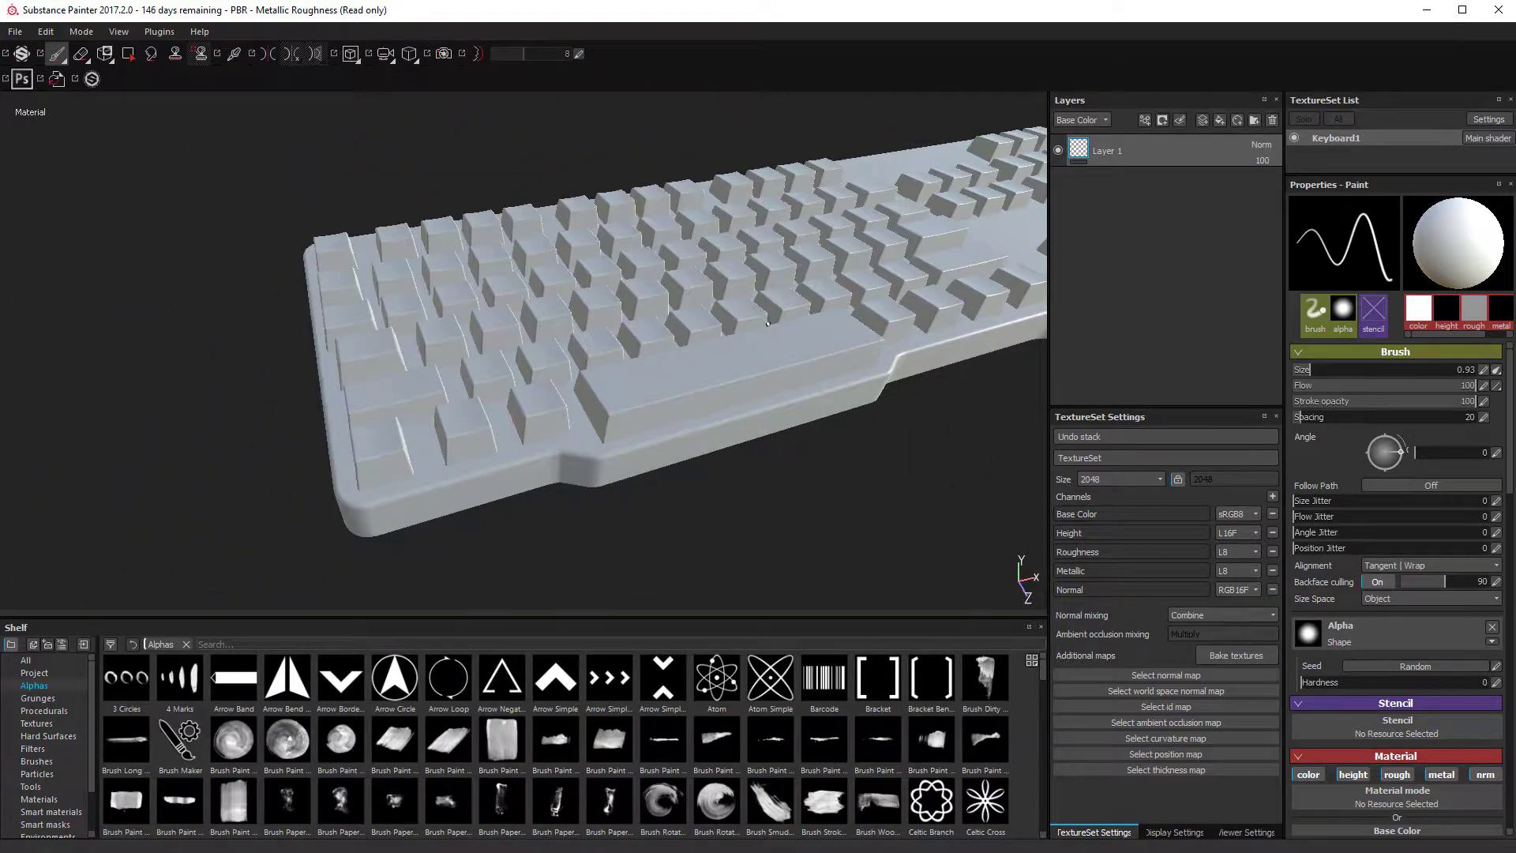
left_click_drag(579, 392, 654, 443, "alt")
middle_click_drag(340, 444, 606, 445, "alt")
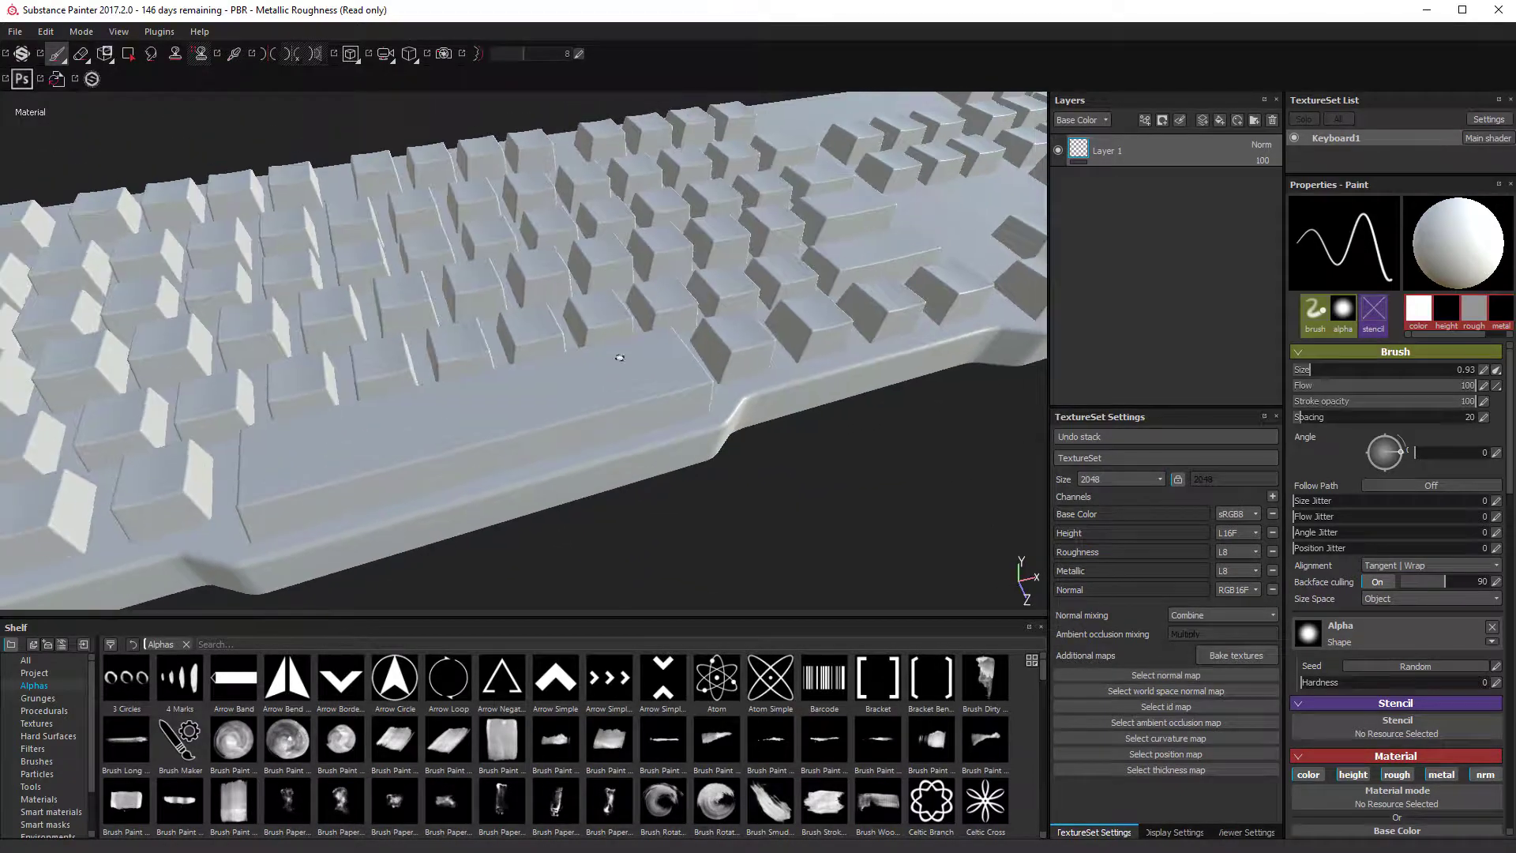
mouse_move(655, 437)
right_mouse_down("shift")
mouse_move(731, 467)
mouse_move(839, 474)
mouse_move(710, 458)
mouse_move(718, 500)
mouse_move(812, 484)
mouse_move(991, 508)
mouse_move(907, 508)
mouse_move(925, 507)
right_mouse_up("shift")
left_click_drag(925, 508, 815, 383, "alt")
right_click_drag(815, 384, 810, 398, "alt")
left_click_drag(810, 398, 683, 344, "alt")
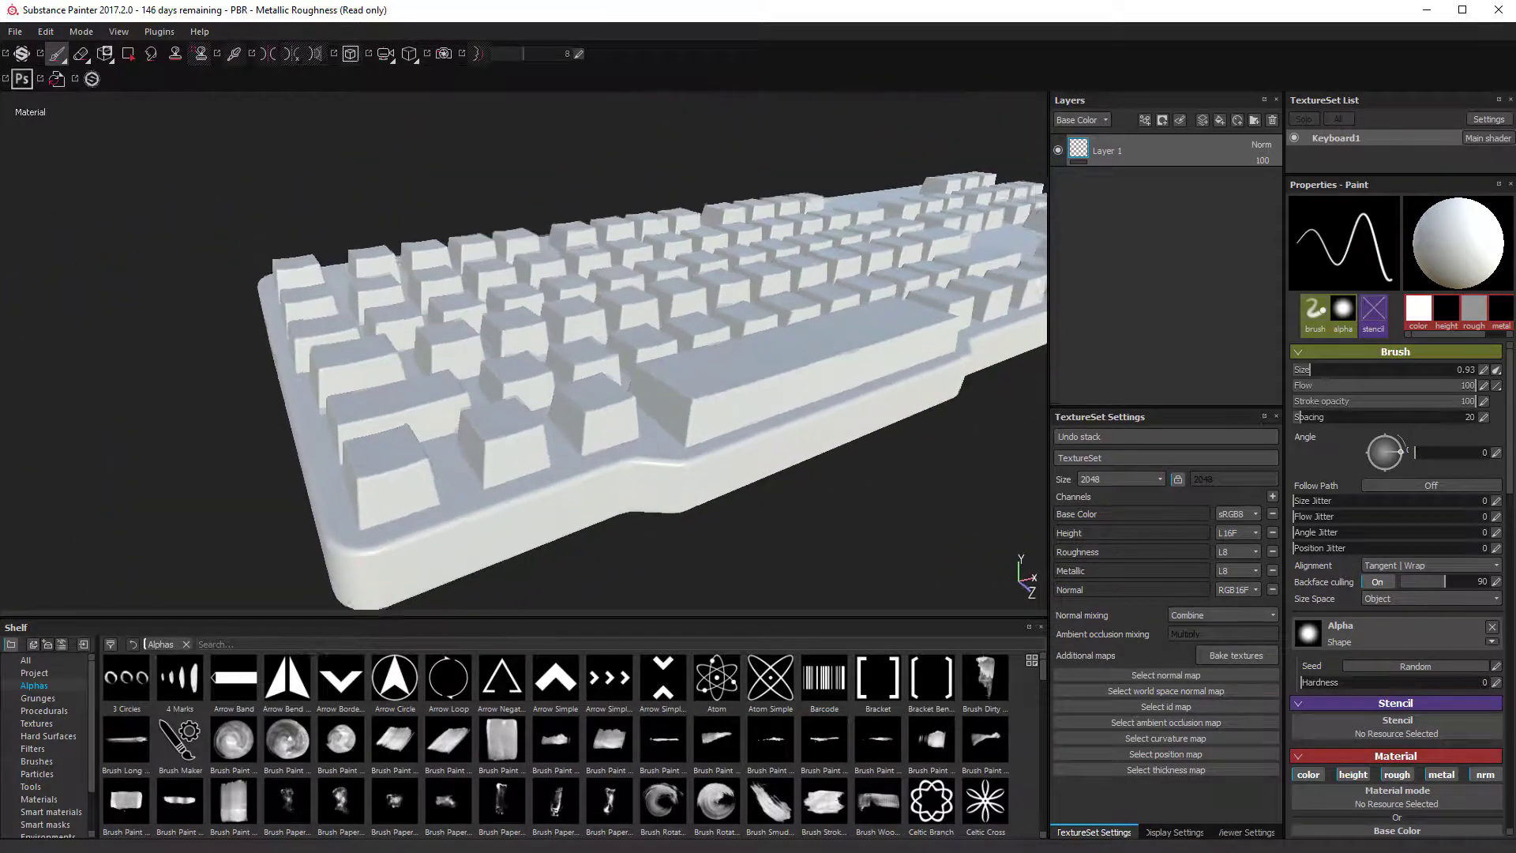
right_click_drag(684, 343, 683, 386, "alt")
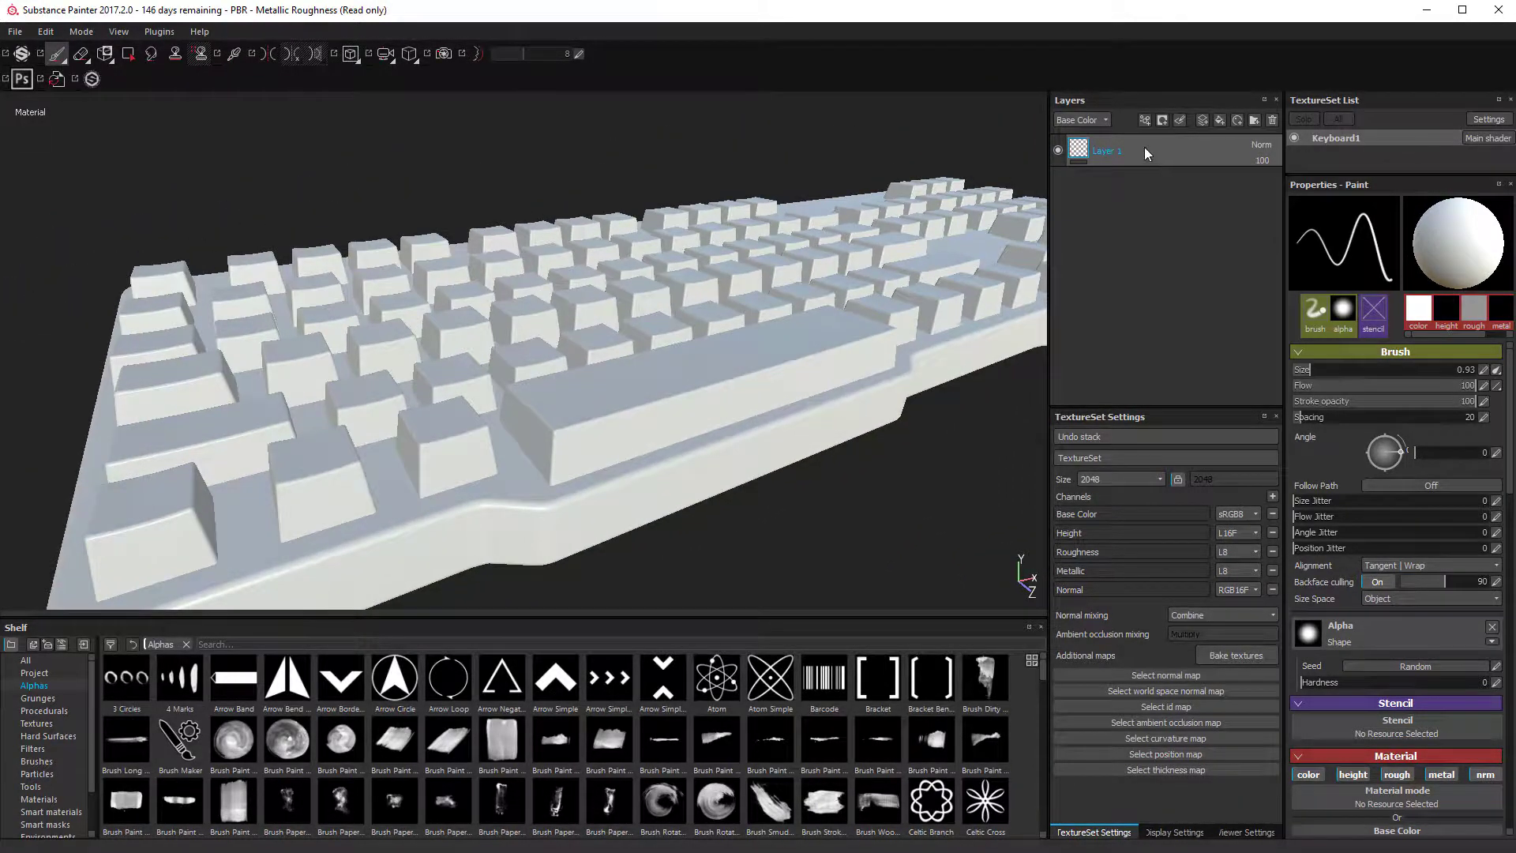
Step: Replace the default Layer 1 with a layer using the Copper Pure material
key("Delete")
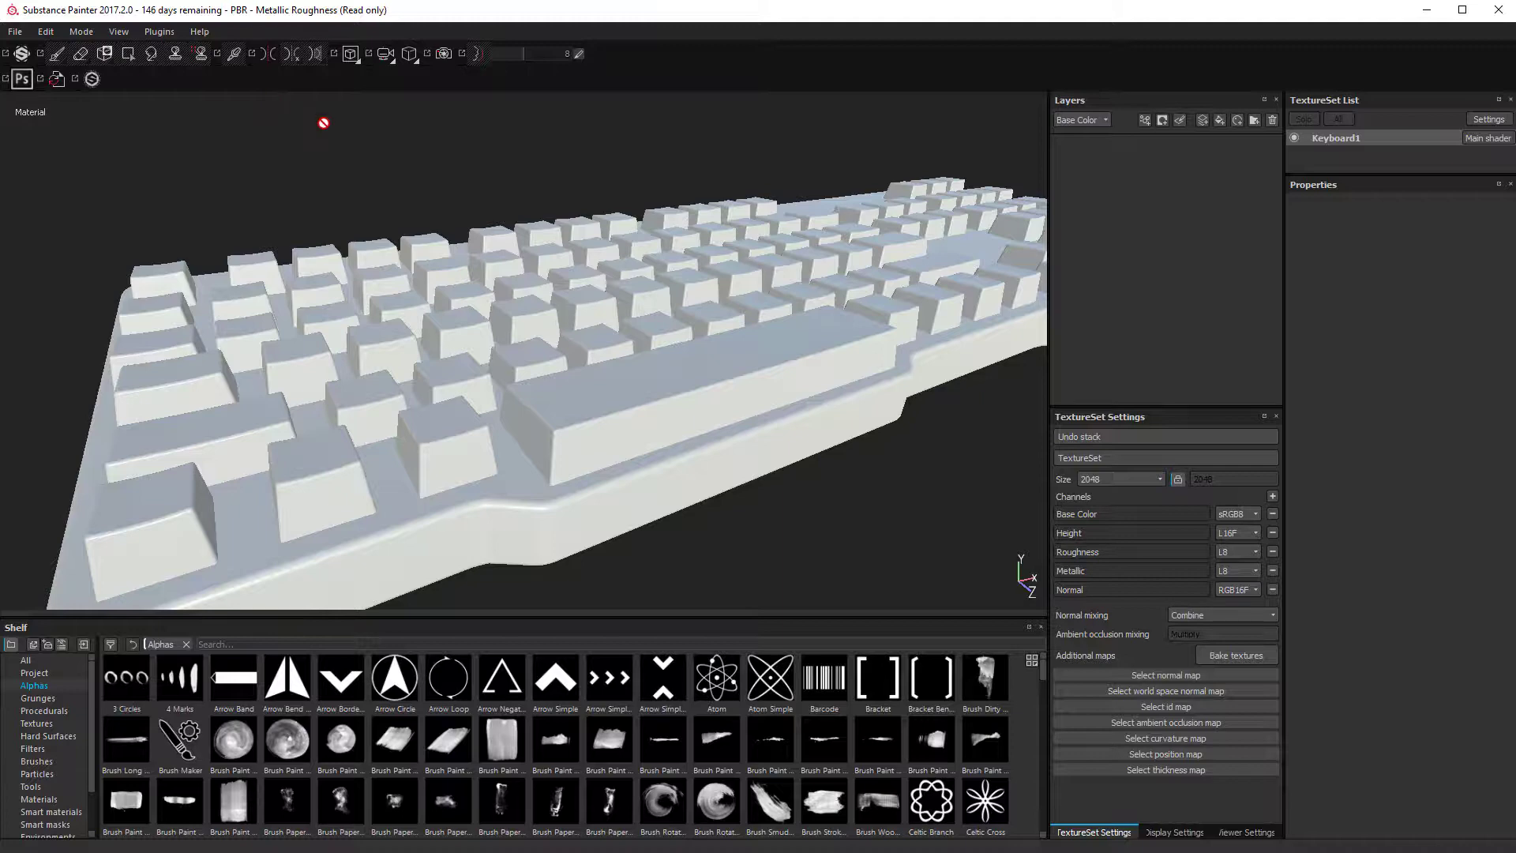
left_click(49, 799)
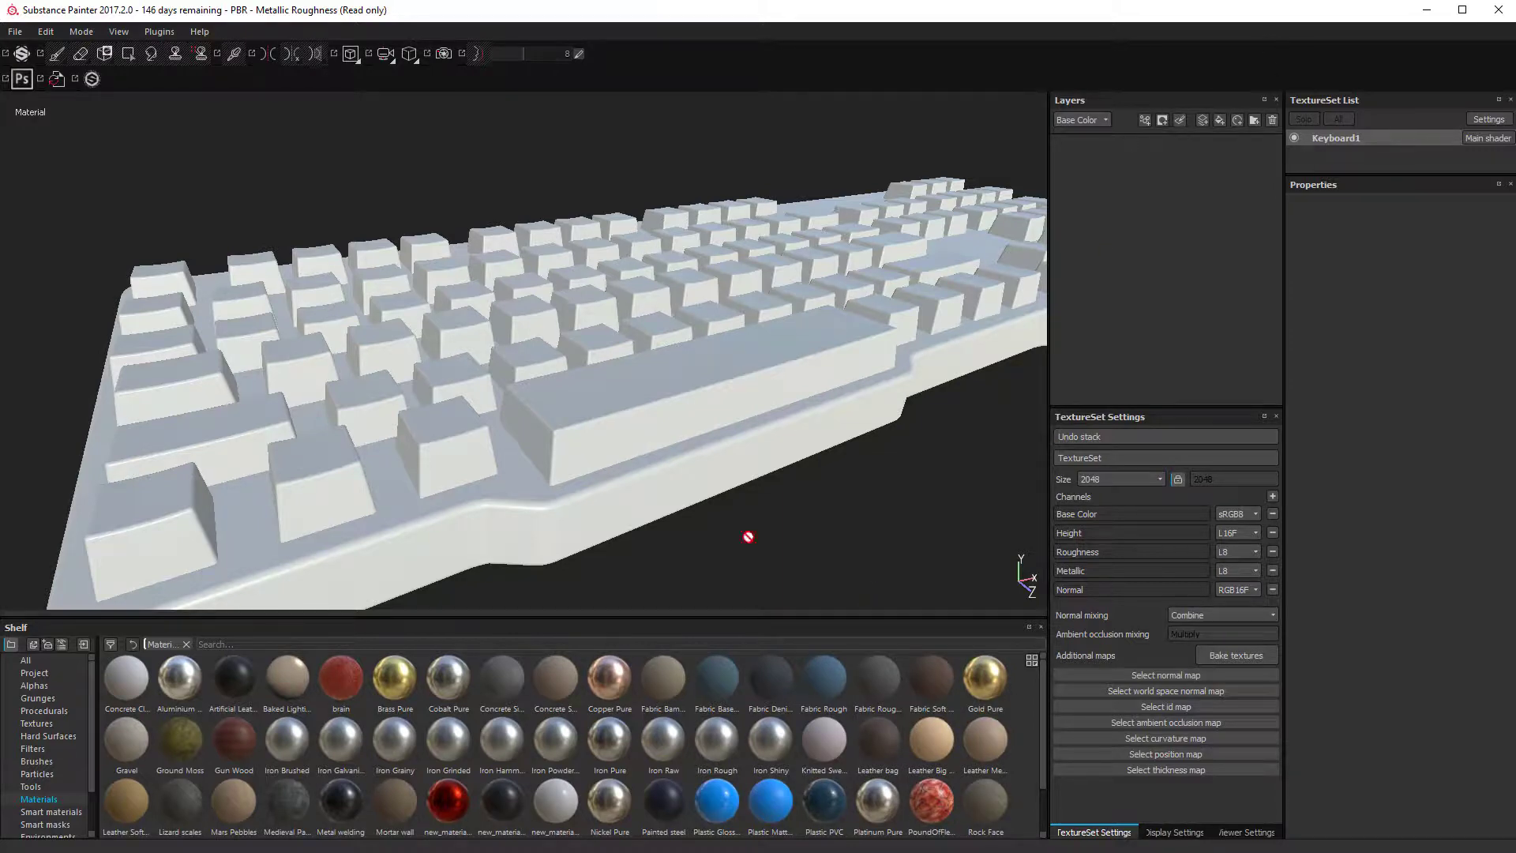
left_click_drag(612, 680, 1123, 145)
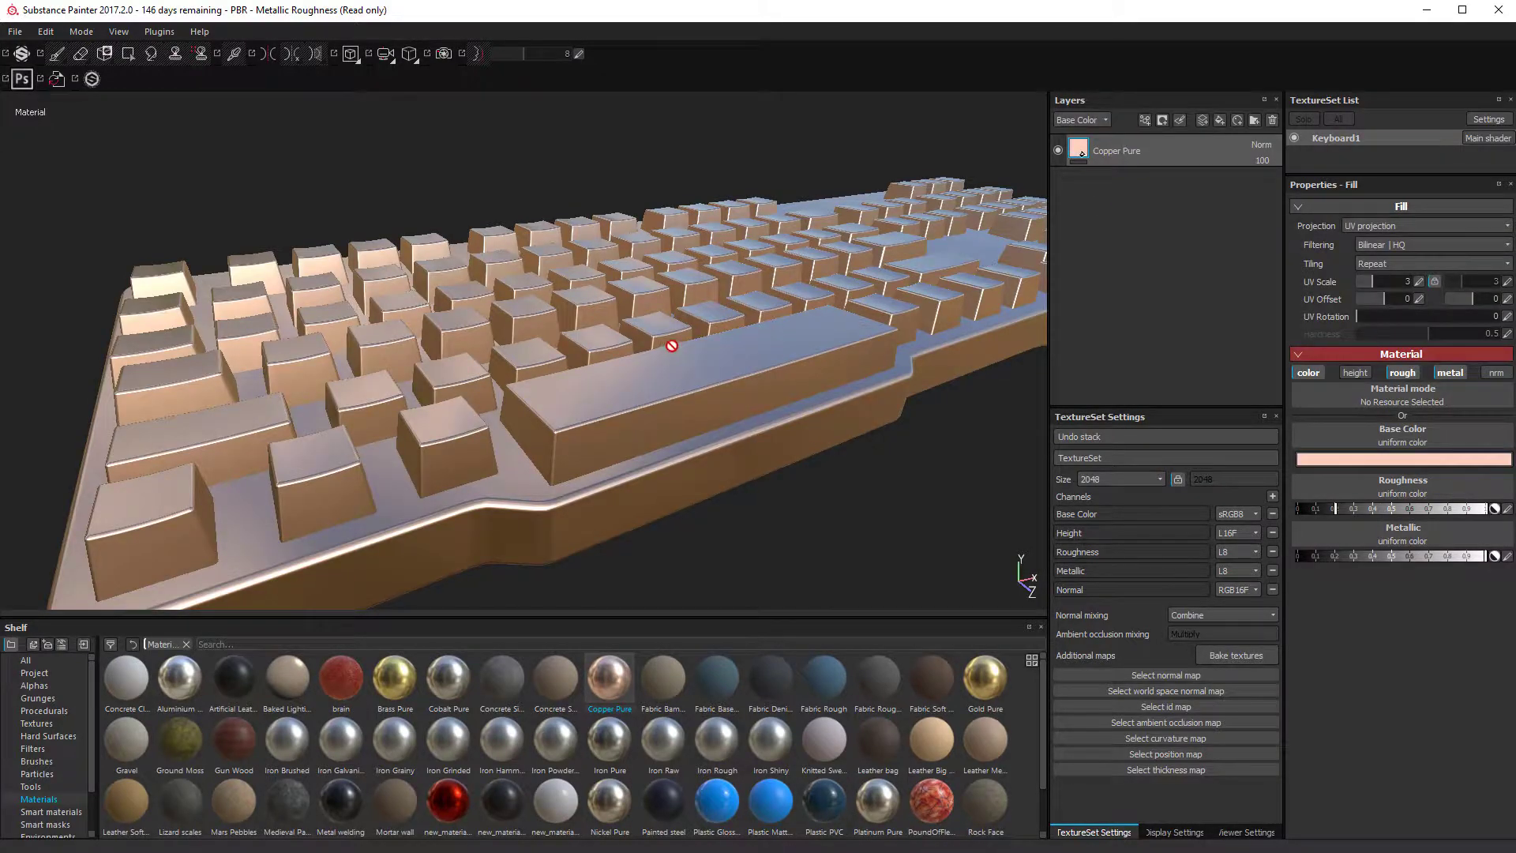
Step: Check the copper material across the keyboard and delete the Copper Pure layer
left_click_drag(721, 344, 663, 442, "alt")
middle_click_drag(884, 273, 449, 237, "alt")
left_click_drag(449, 237, 694, 371, "alt")
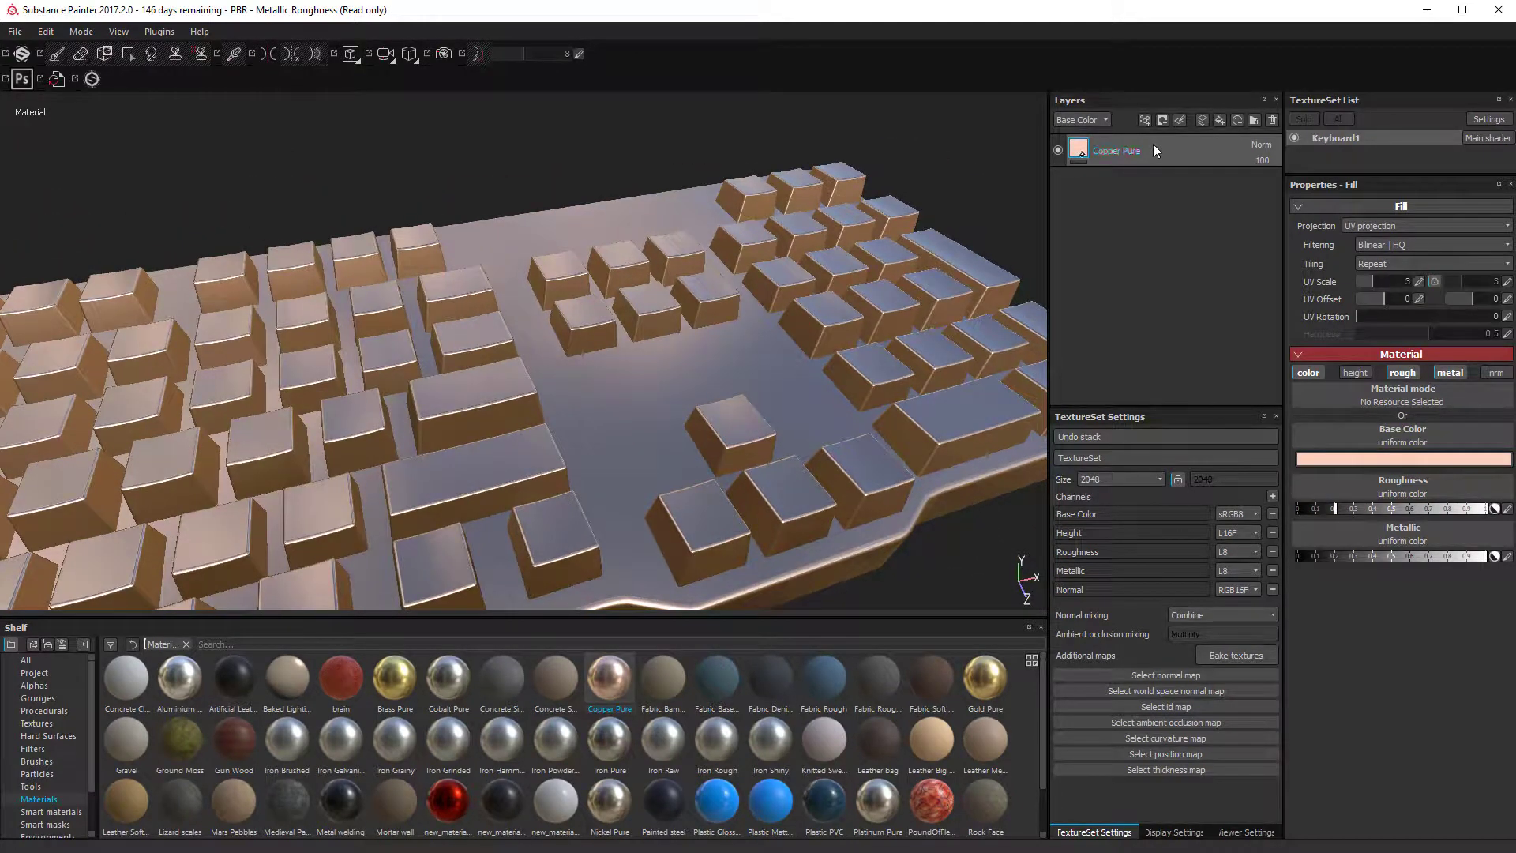
key("Delete")
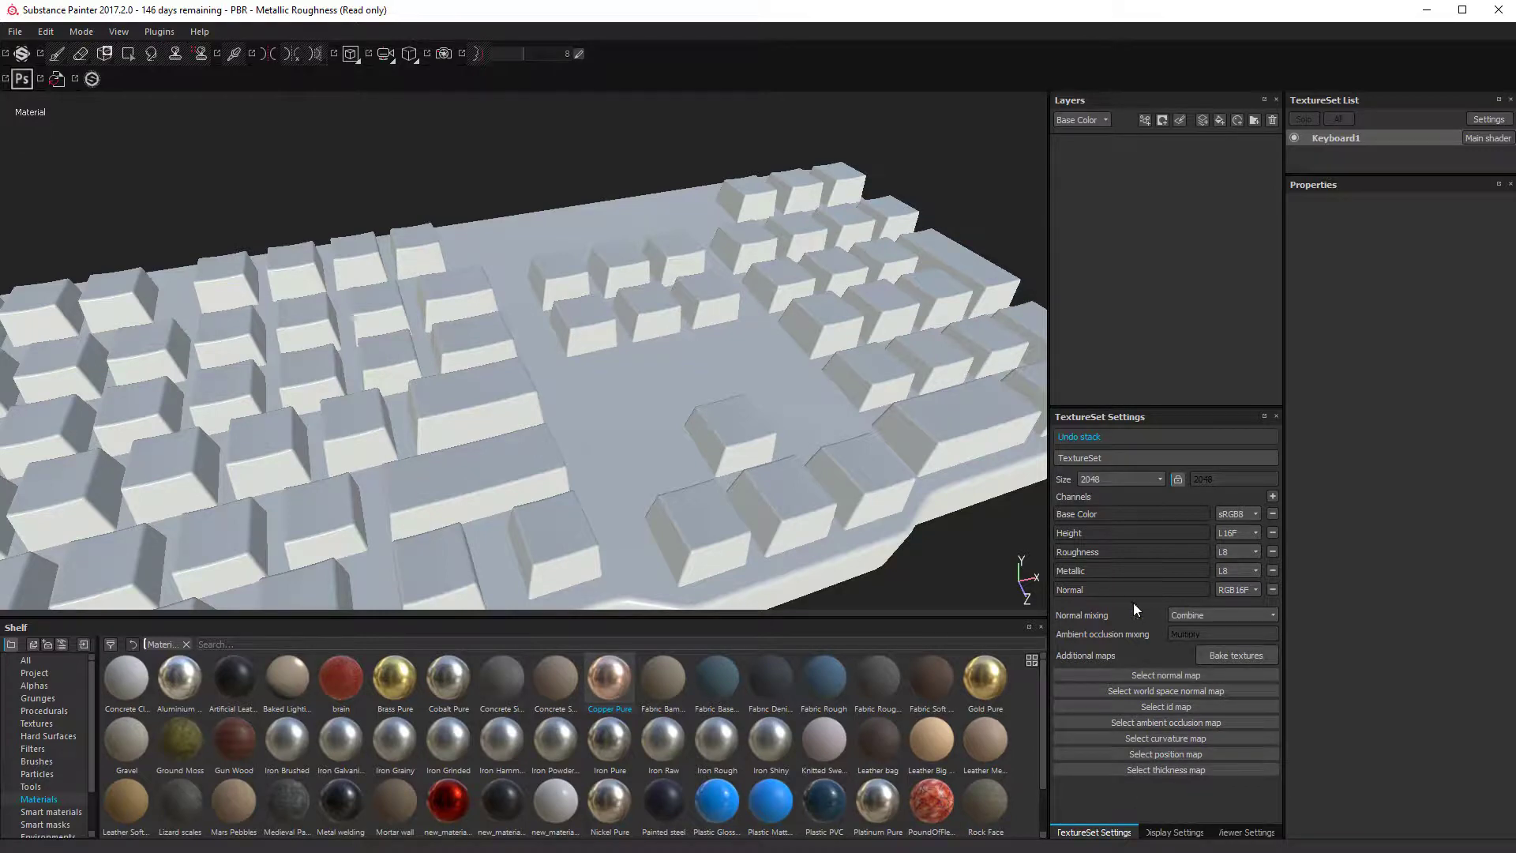
Step: Open the texture baking settings for Keyboard1, set the output size to 2048, and exclude the ID map from the bake
right_click_drag(565, 318, 619, 372, "alt")
left_click_drag(619, 371, 737, 332, "alt")
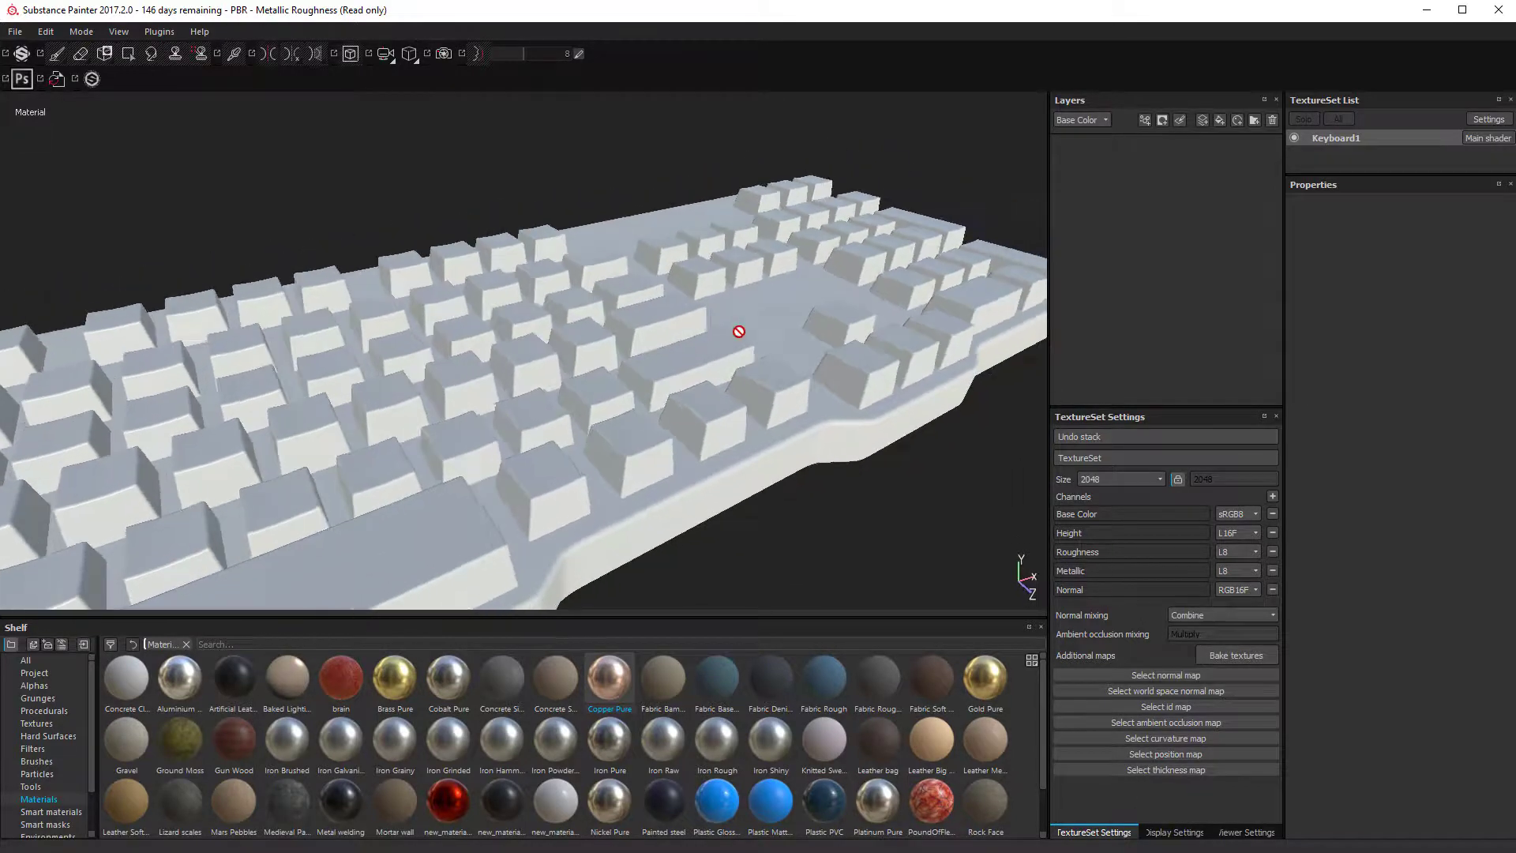
right_click_drag(569, 422, 670, 321, "alt")
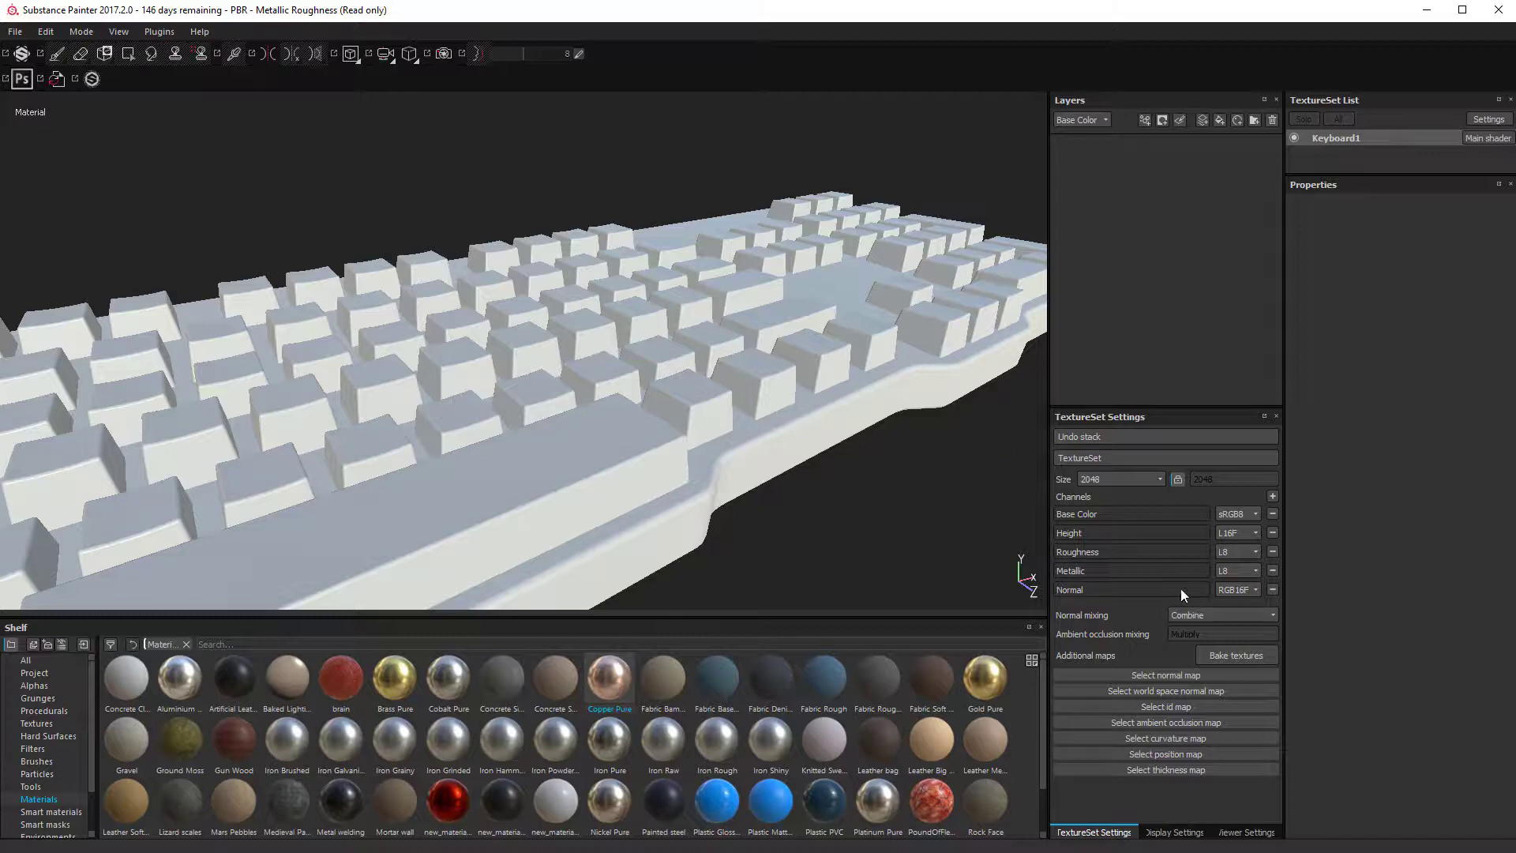
left_click(1234, 656)
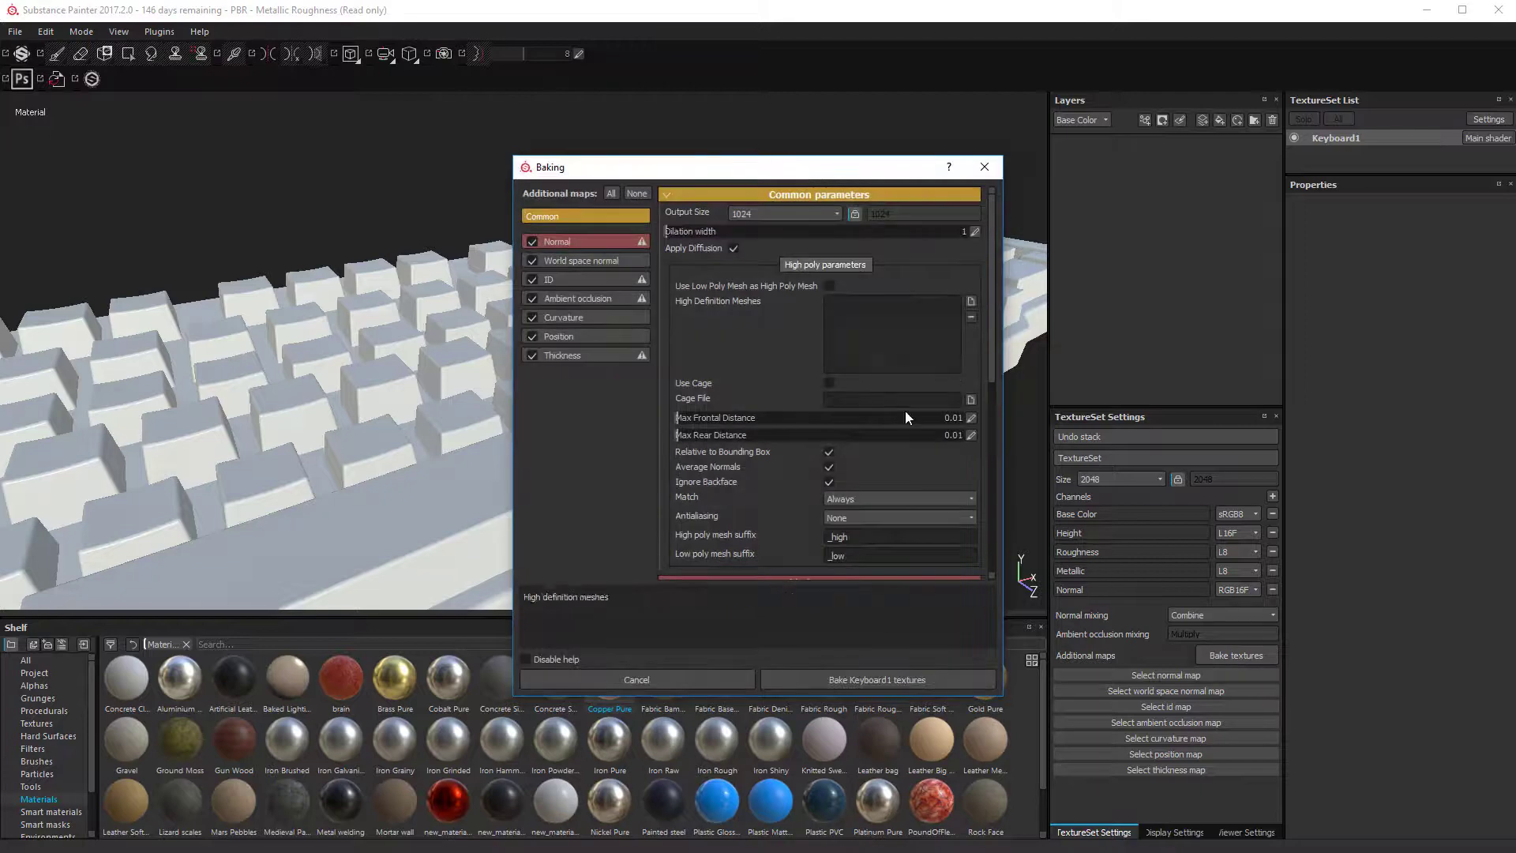
left_click(776, 211)
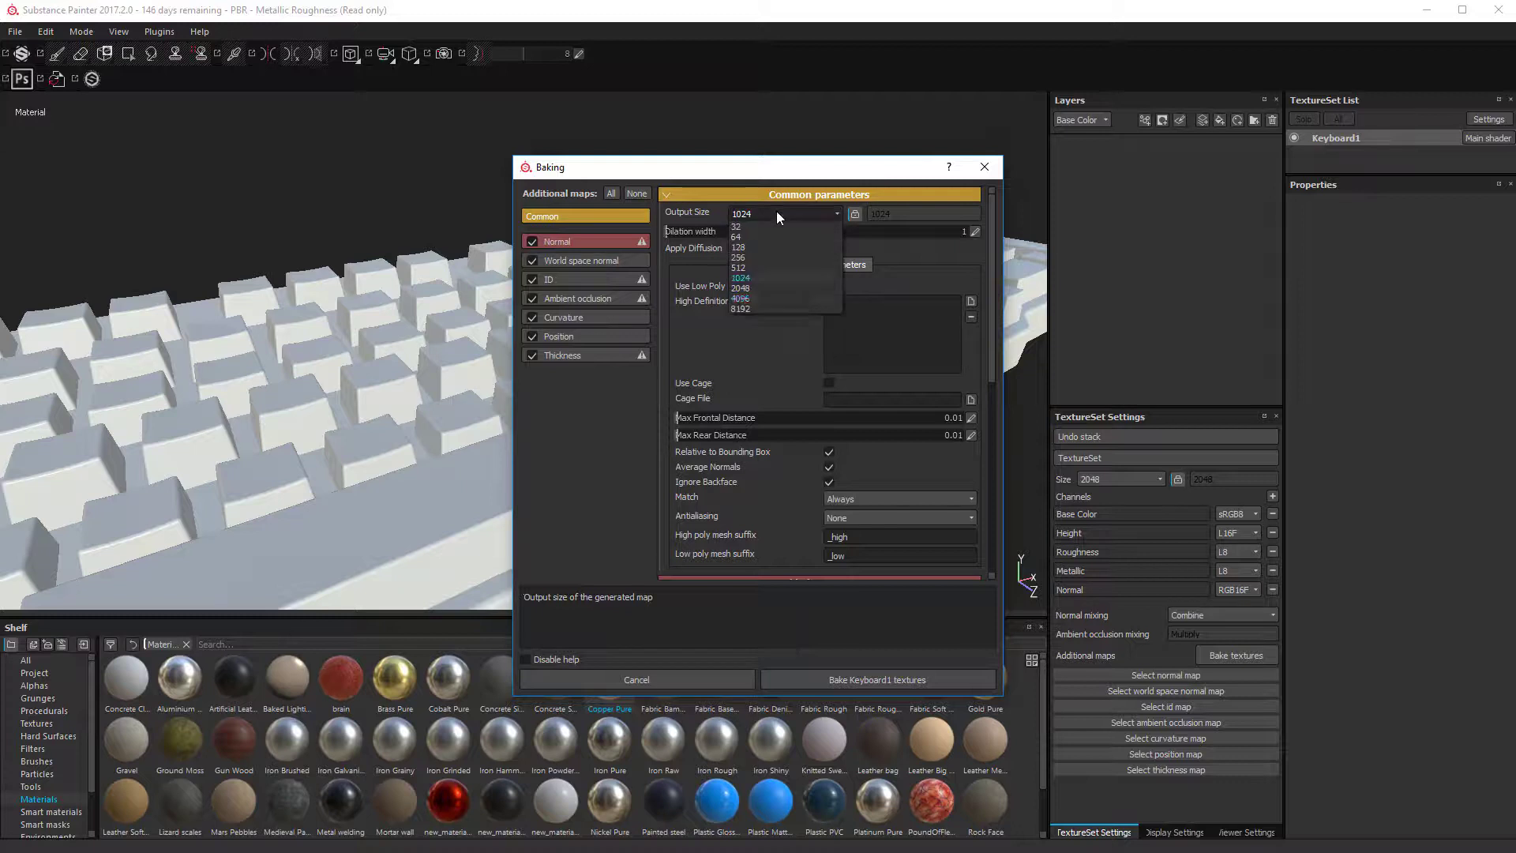
left_click(747, 285)
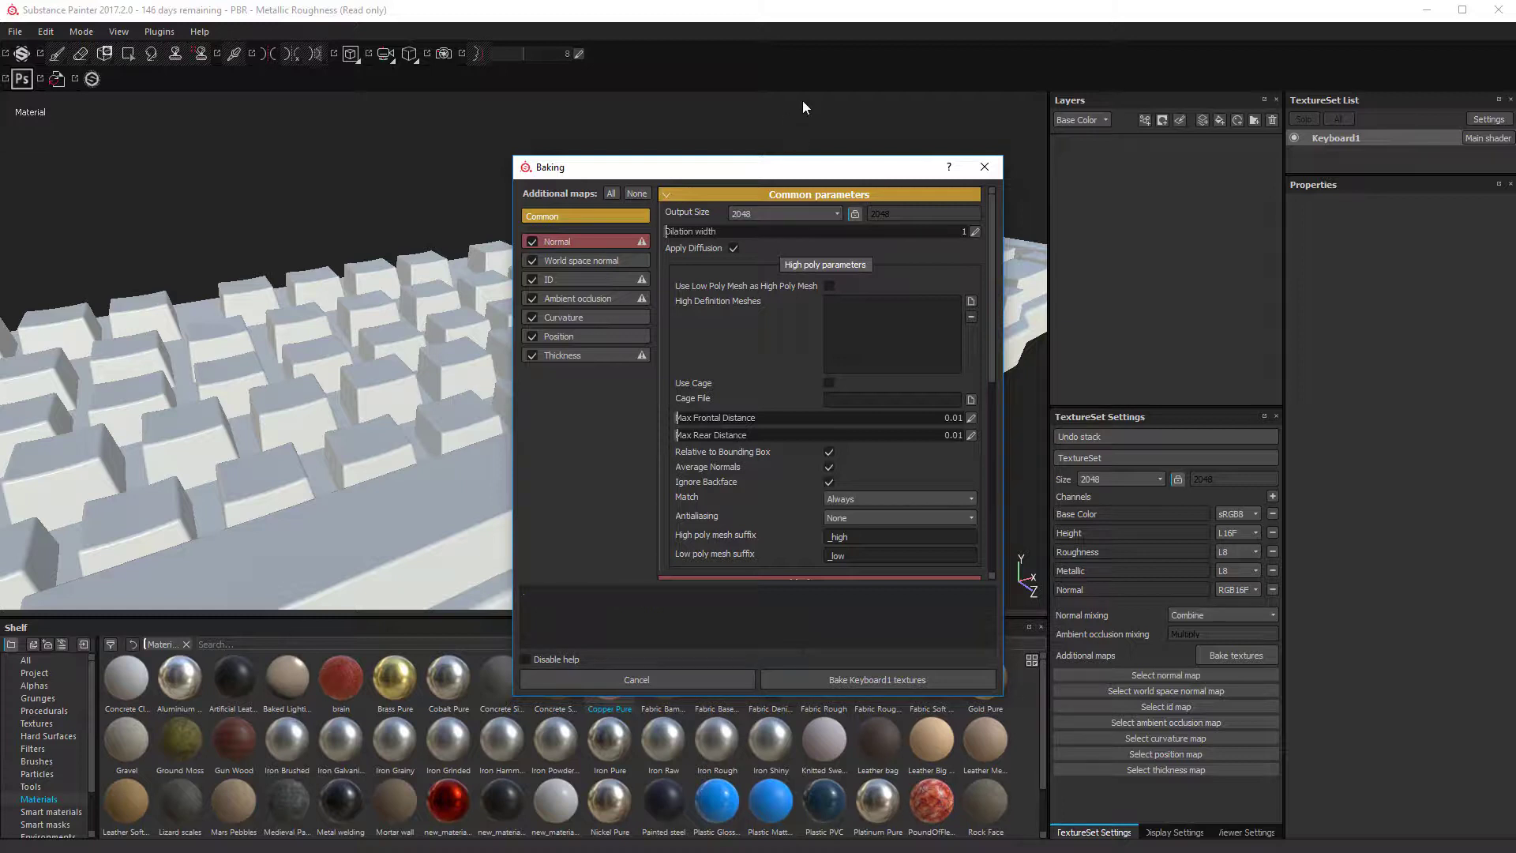
left_click(531, 278)
Step: Set the bake's antialiasing to Subsampling 4x4, trying Subsampling 8x8 along the way
left_click(852, 519)
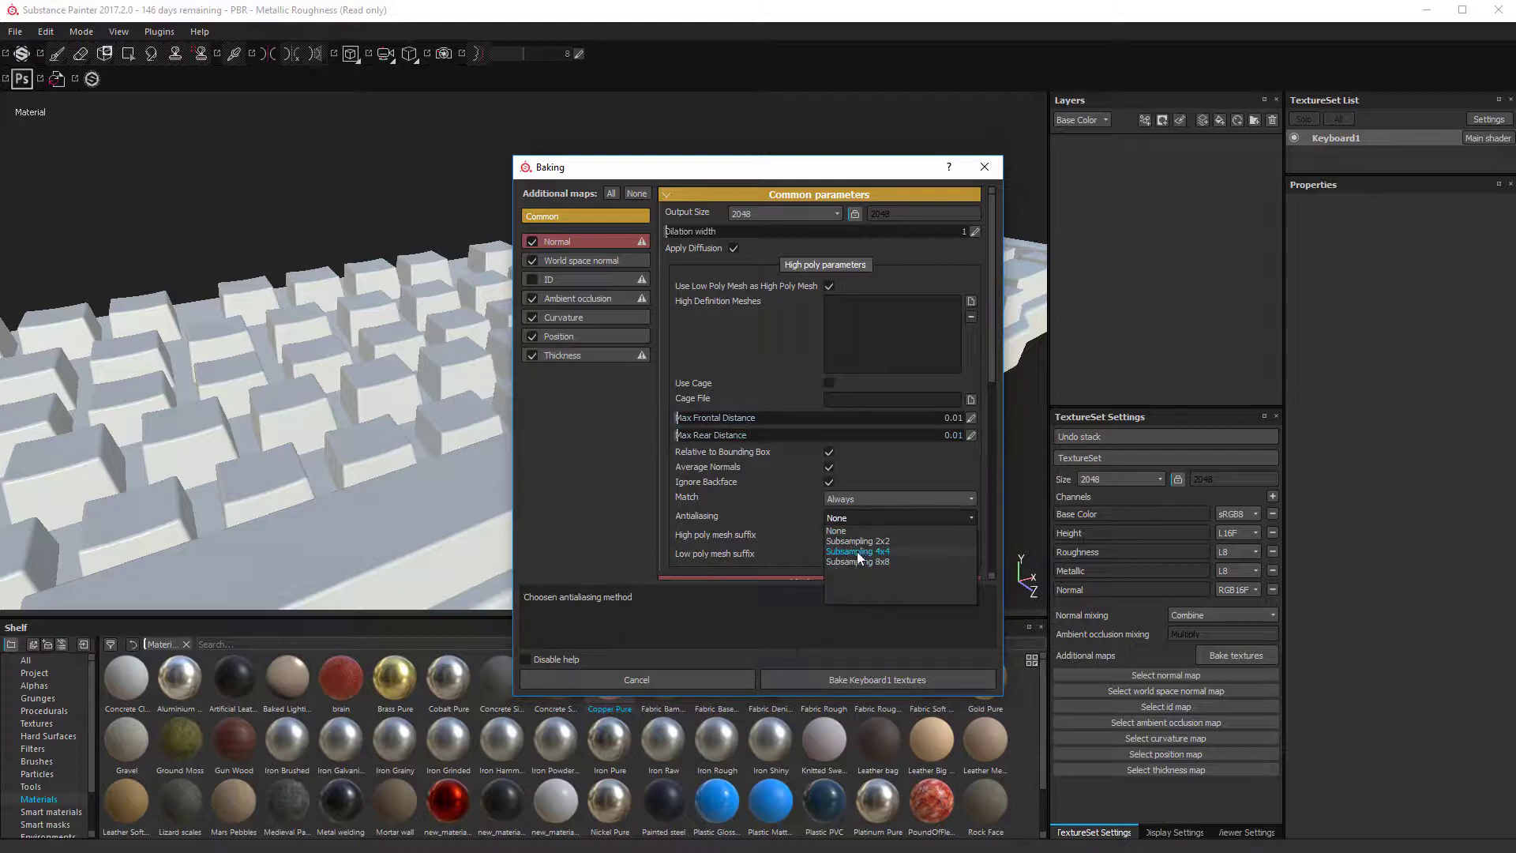
left_click(857, 551)
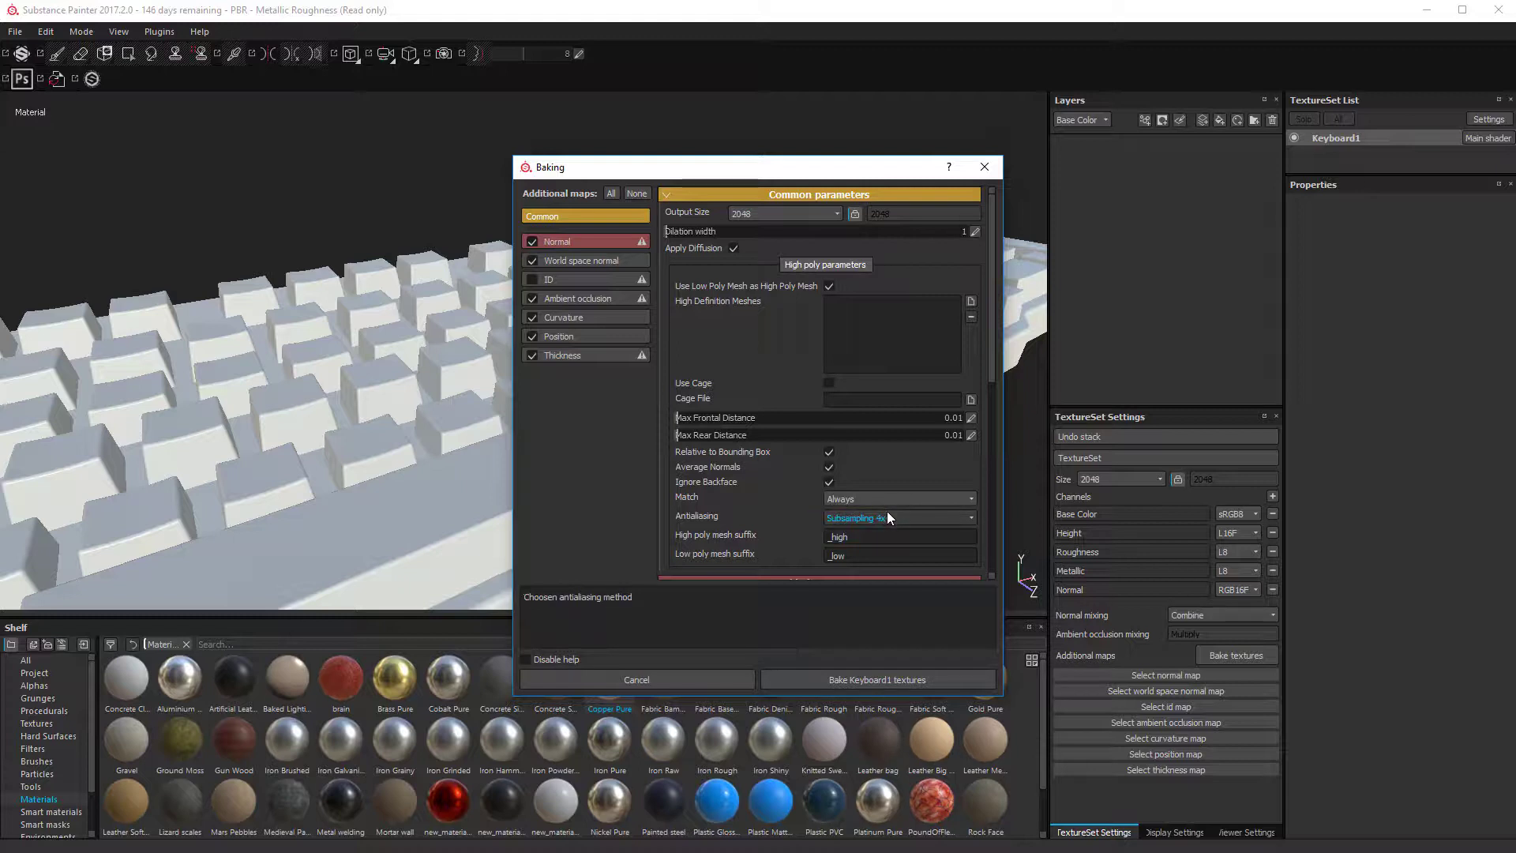
left_click(884, 514)
left_click(847, 562)
left_click(863, 513)
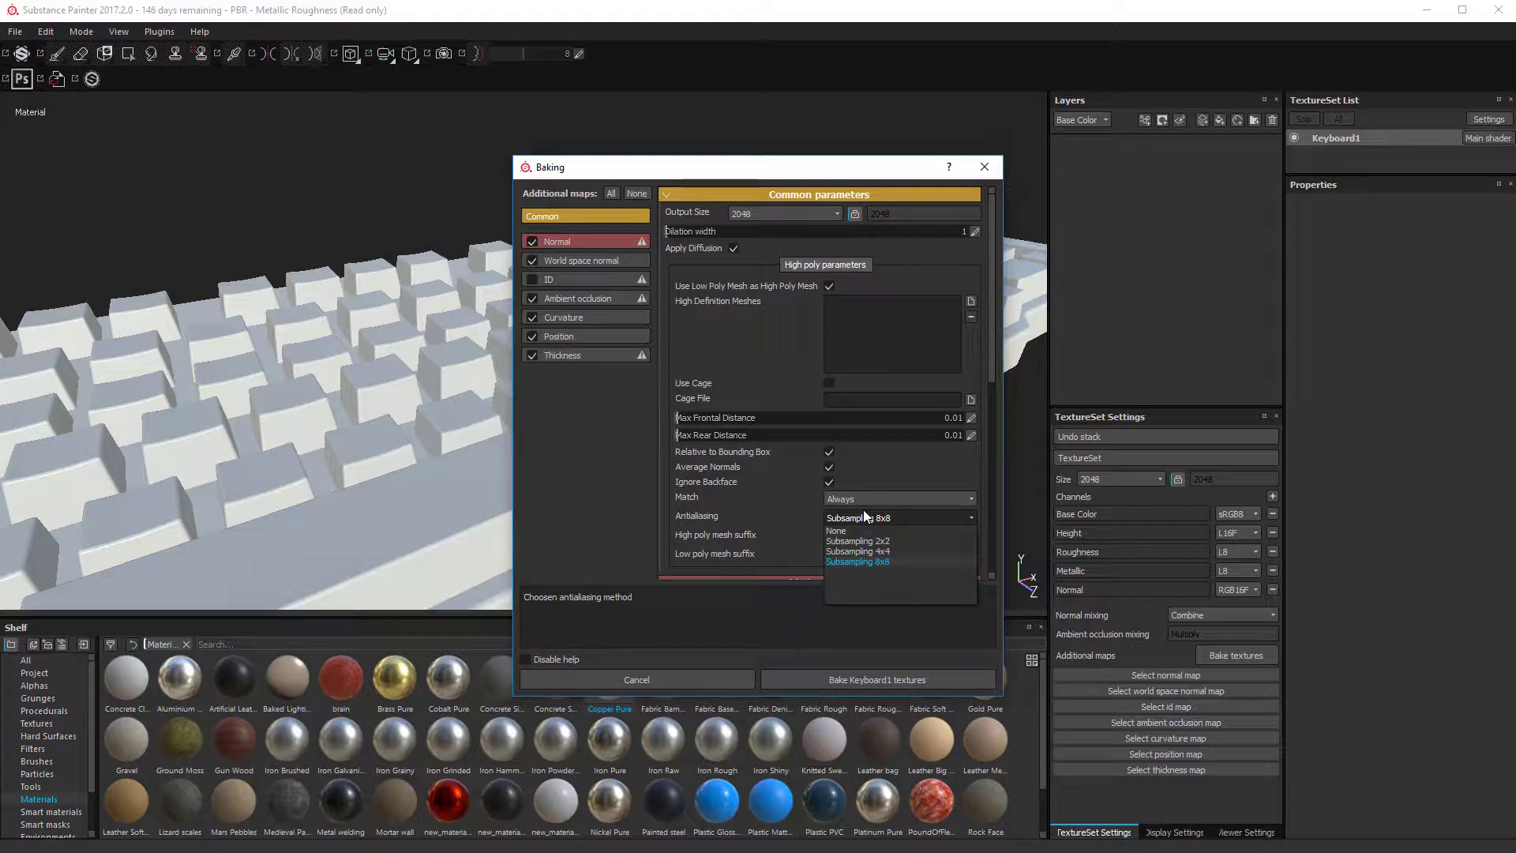
left_click(867, 551)
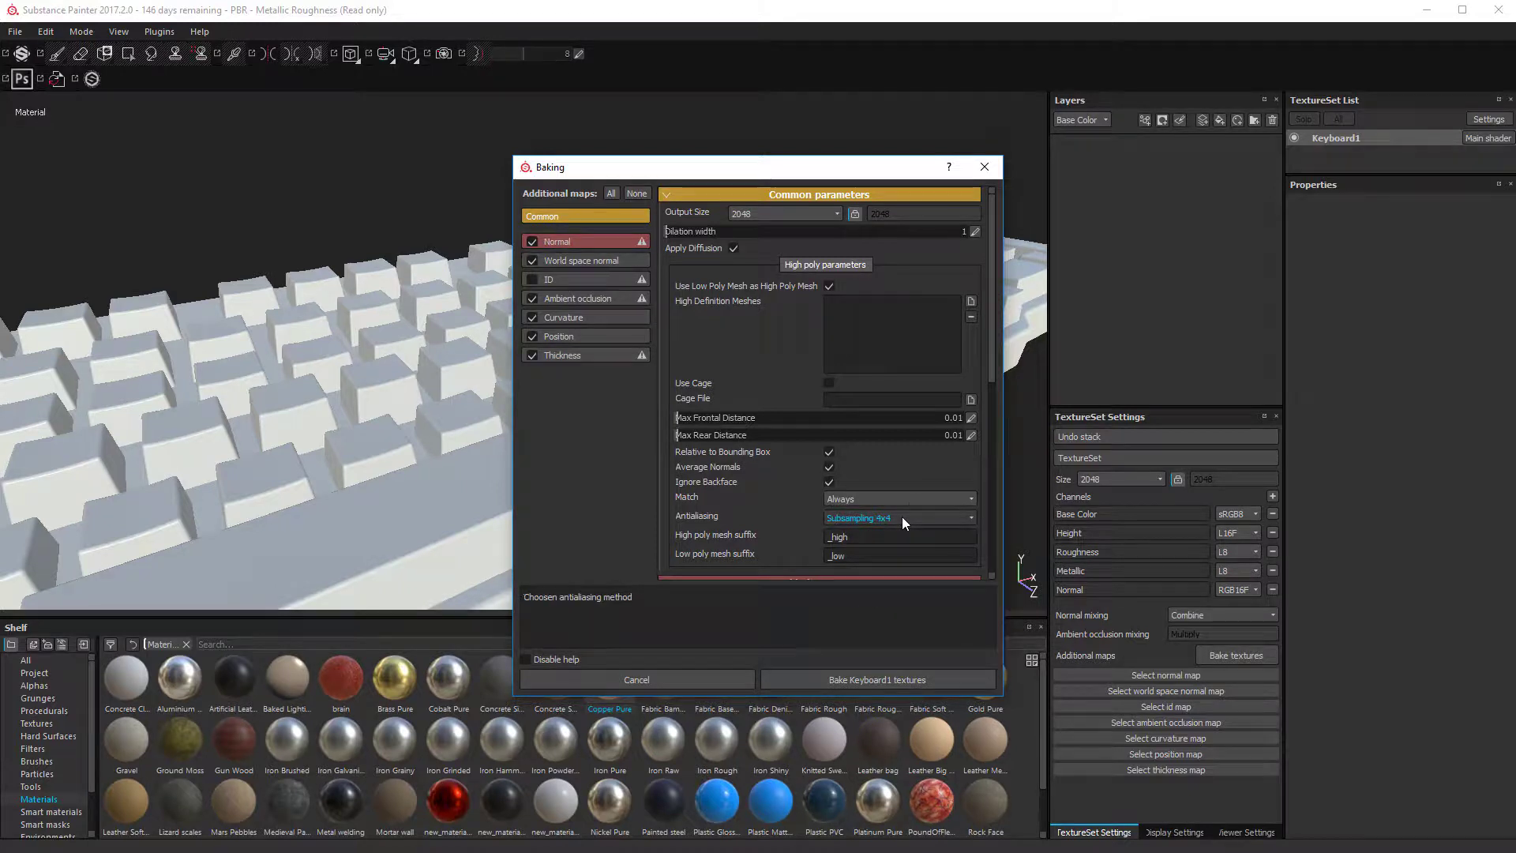
Step: Review the remaining common baking parameters and bake the Keyboard1 textures
scroll(905, 497, "down", 1)
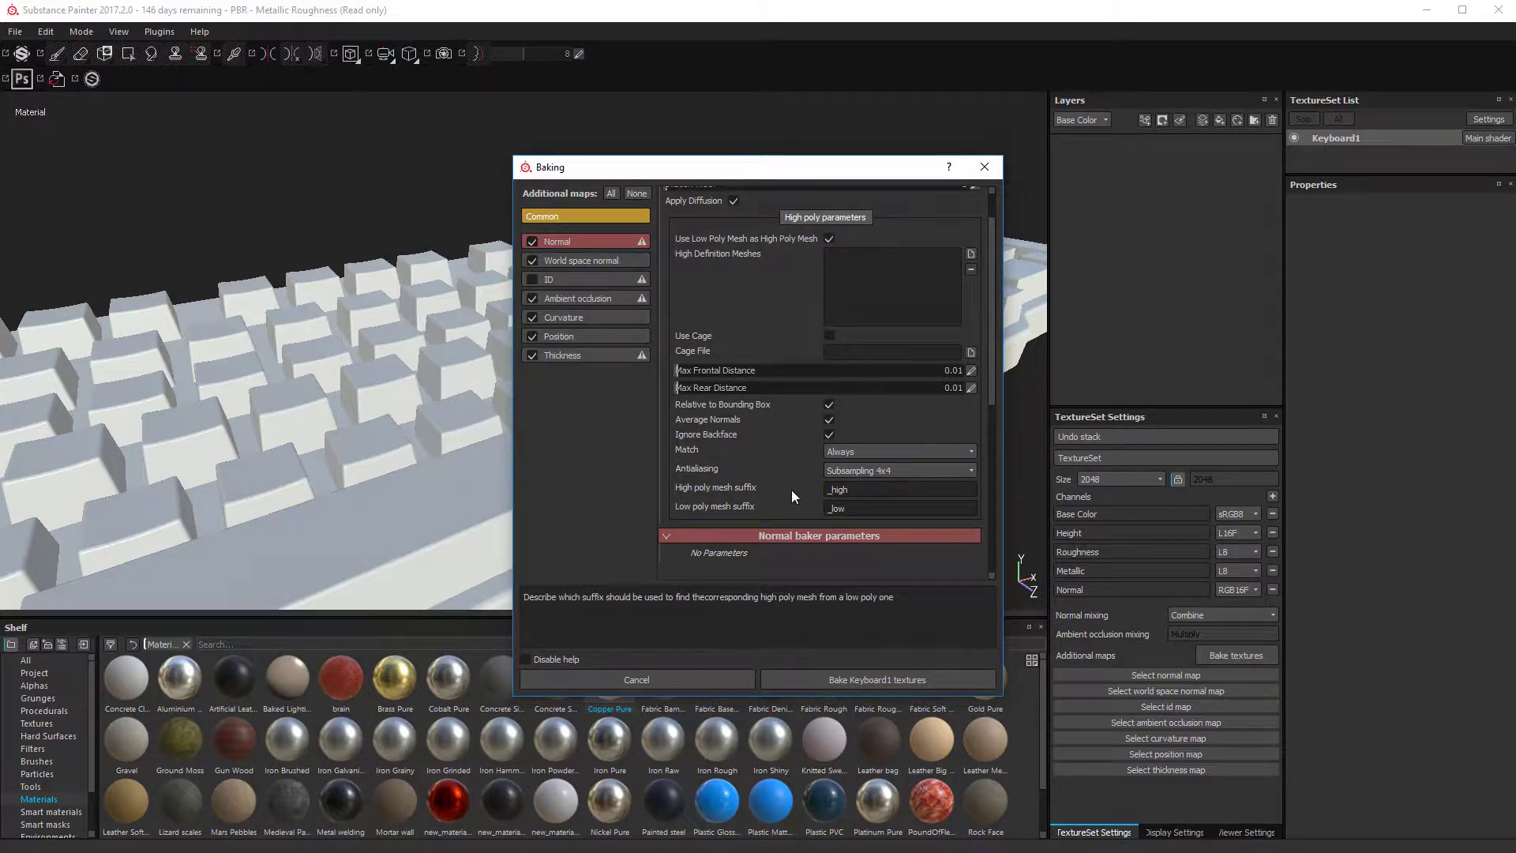
scroll(854, 533, "up", 2)
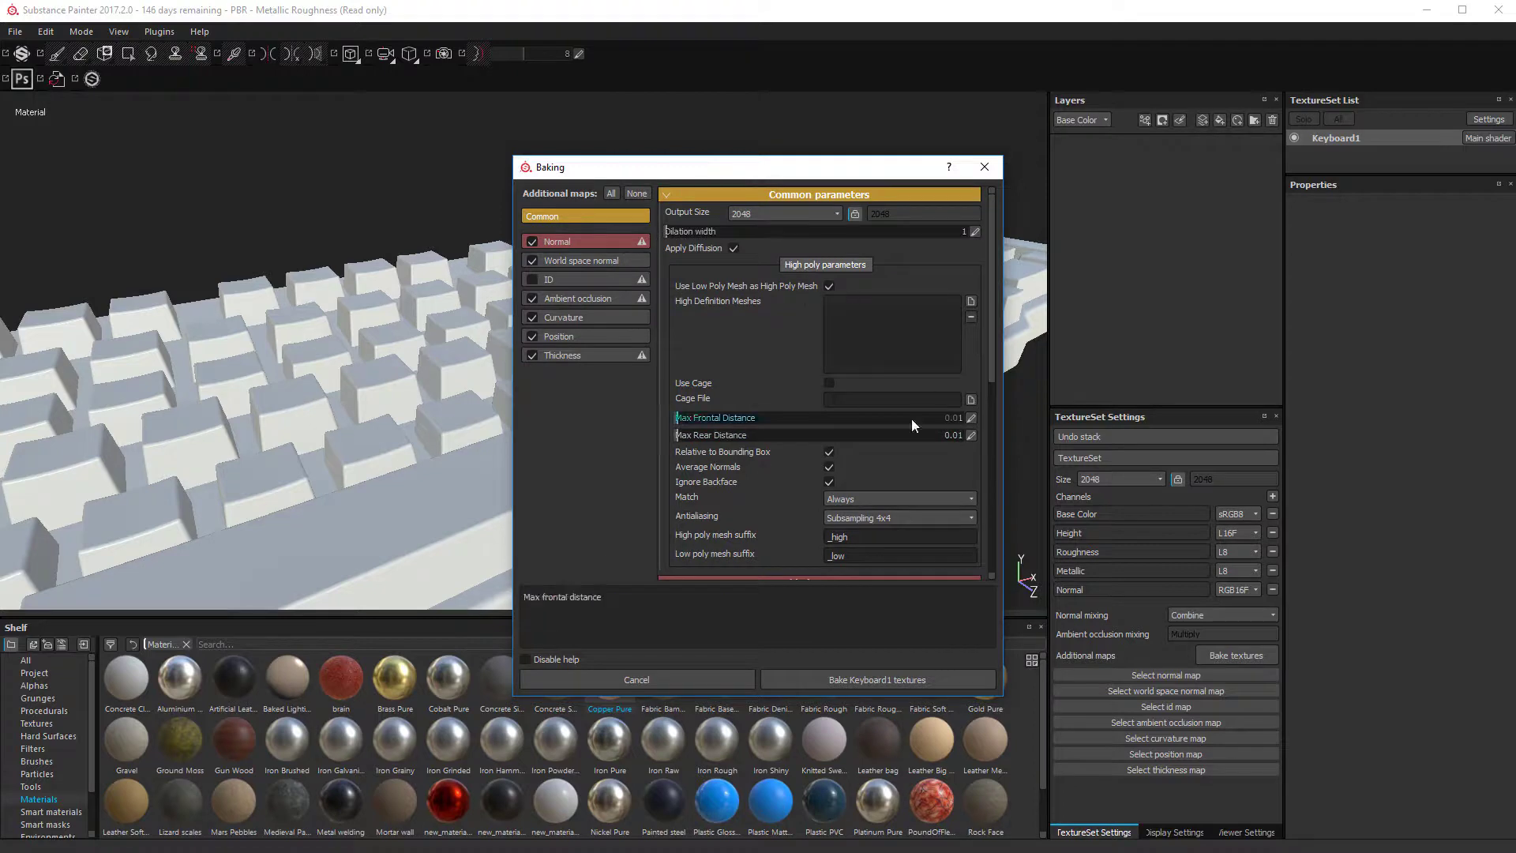
scroll(817, 317, "down", 4)
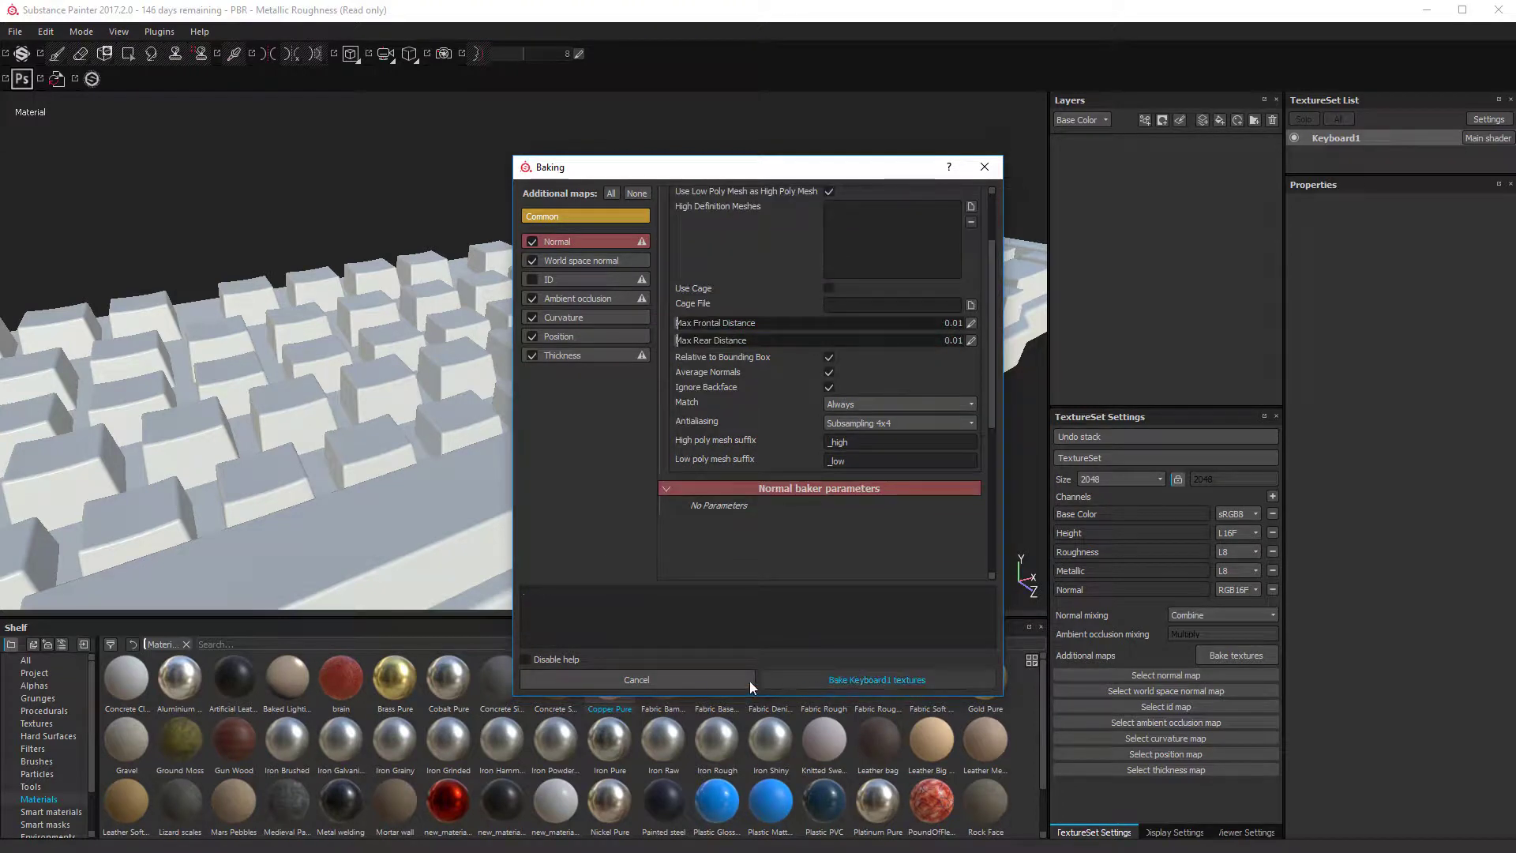
left_click(873, 679)
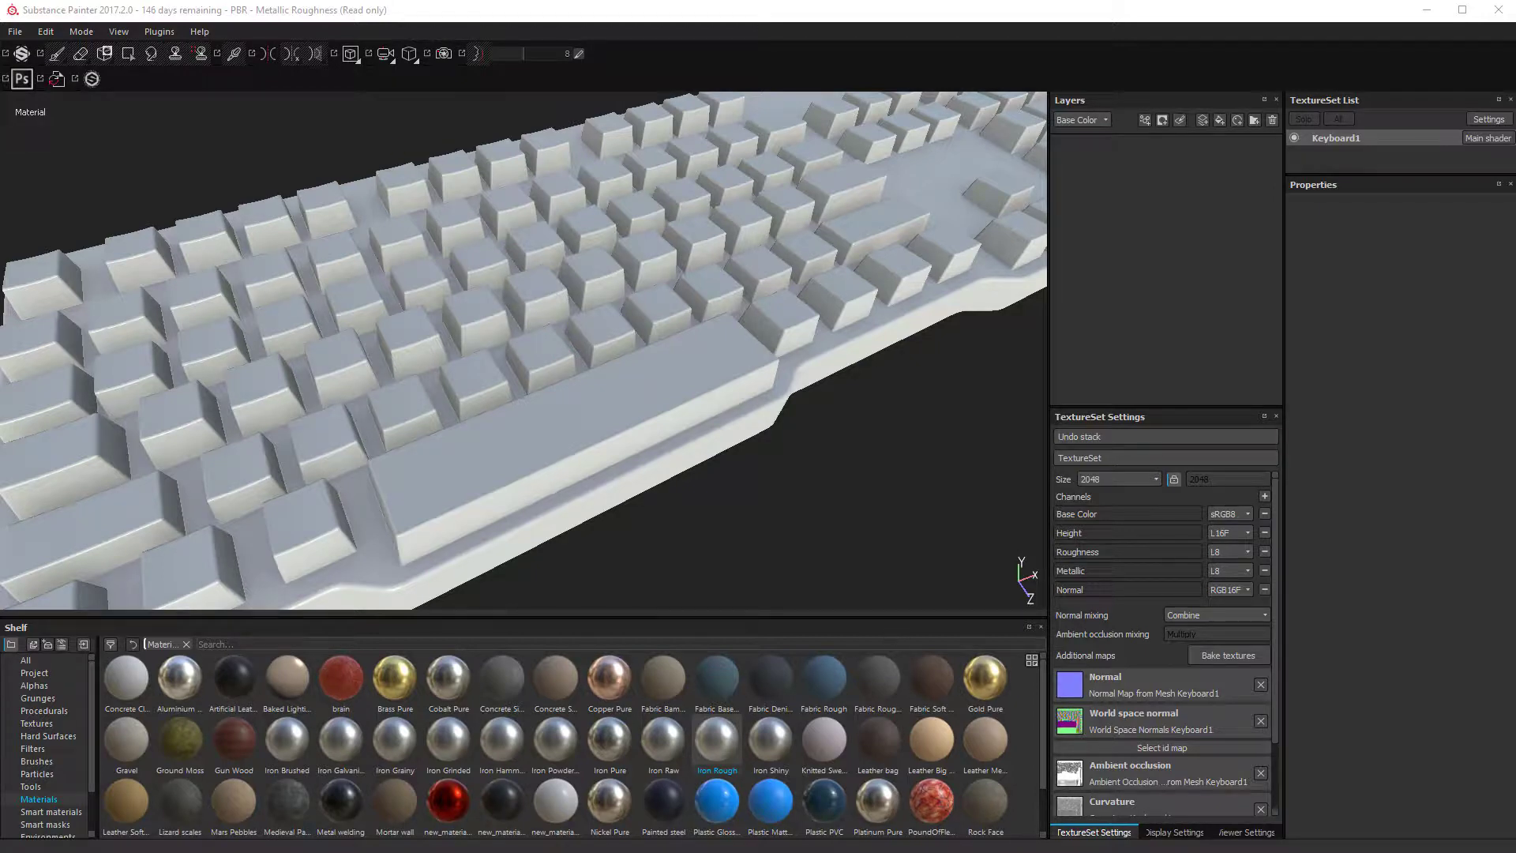
Step: Examine the baked additional maps in the texture set and inspect the keyboard's shading from several angles and distances
left_click_drag(653, 311, 580, 397, "alt")
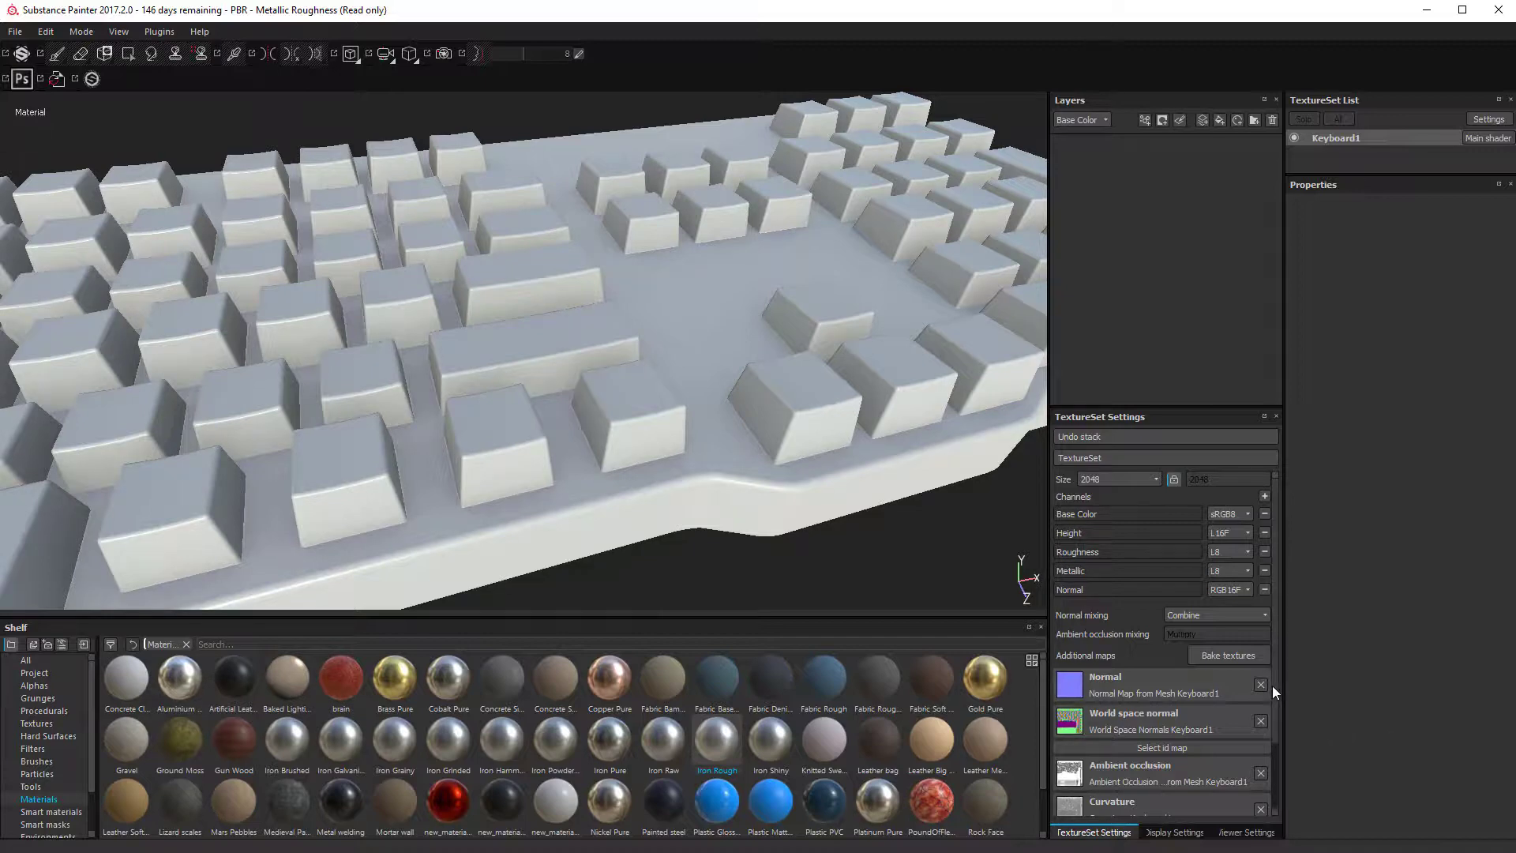
scroll(1272, 686, "down", 2)
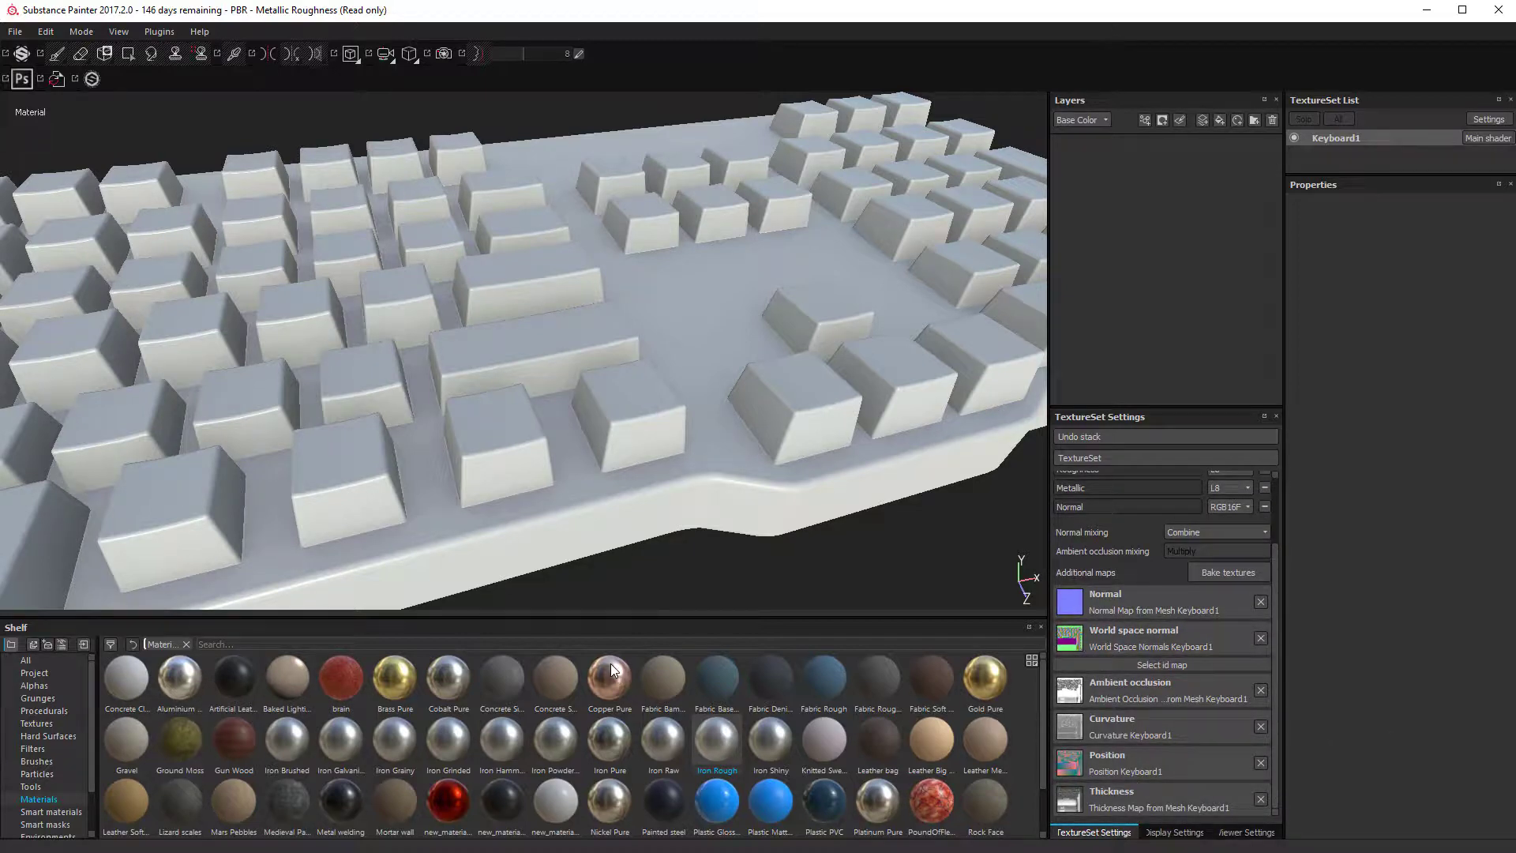
left_click_drag(610, 663, 854, 543)
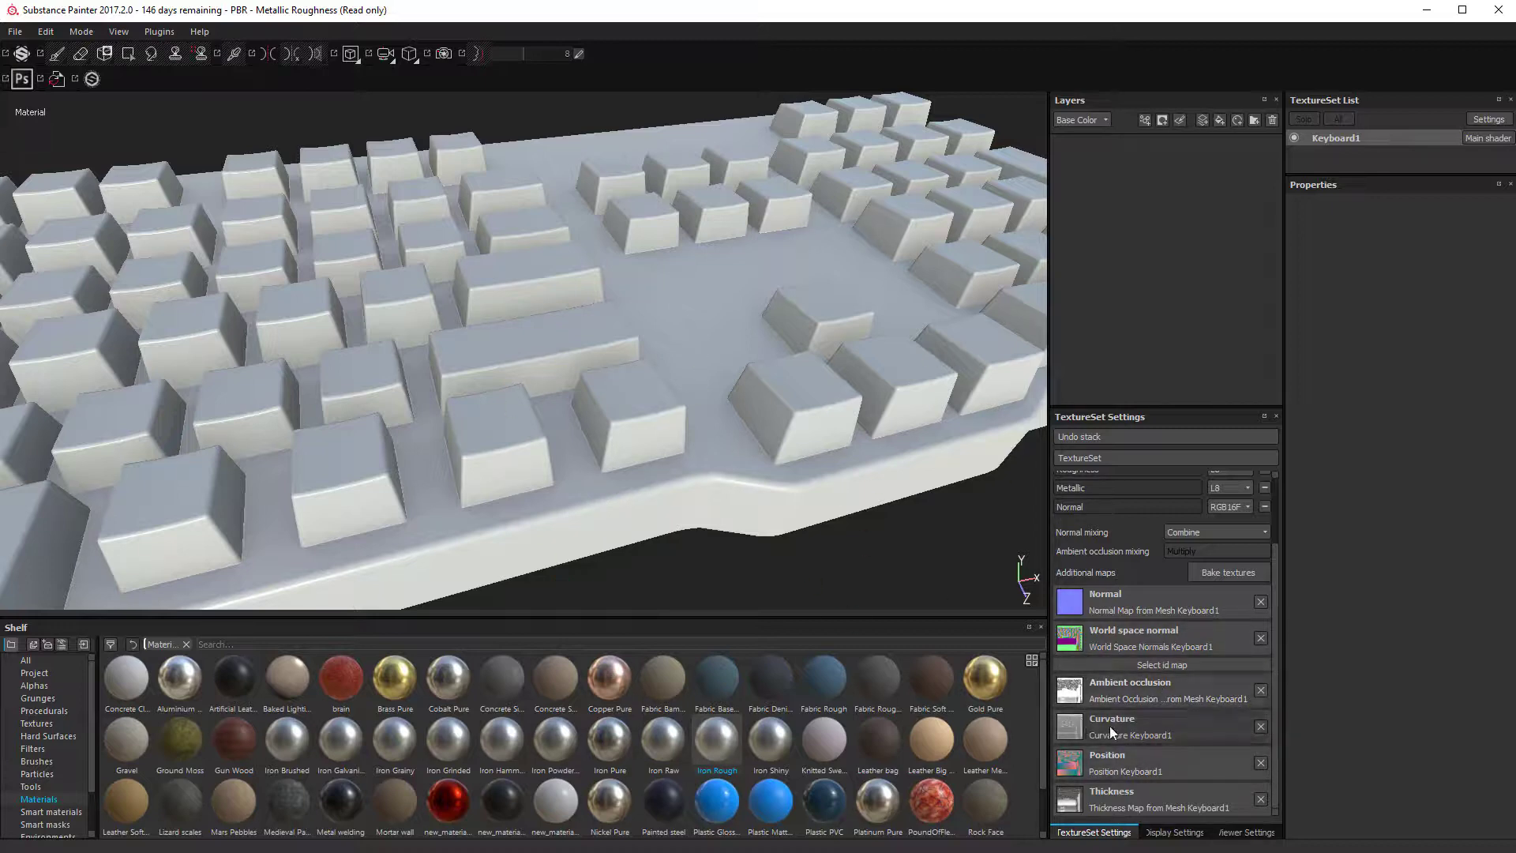
scroll(443, 352, "down", 3)
left_click_drag(443, 352, 302, 430, "alt")
middle_click_drag(302, 430, 558, 274, "alt")
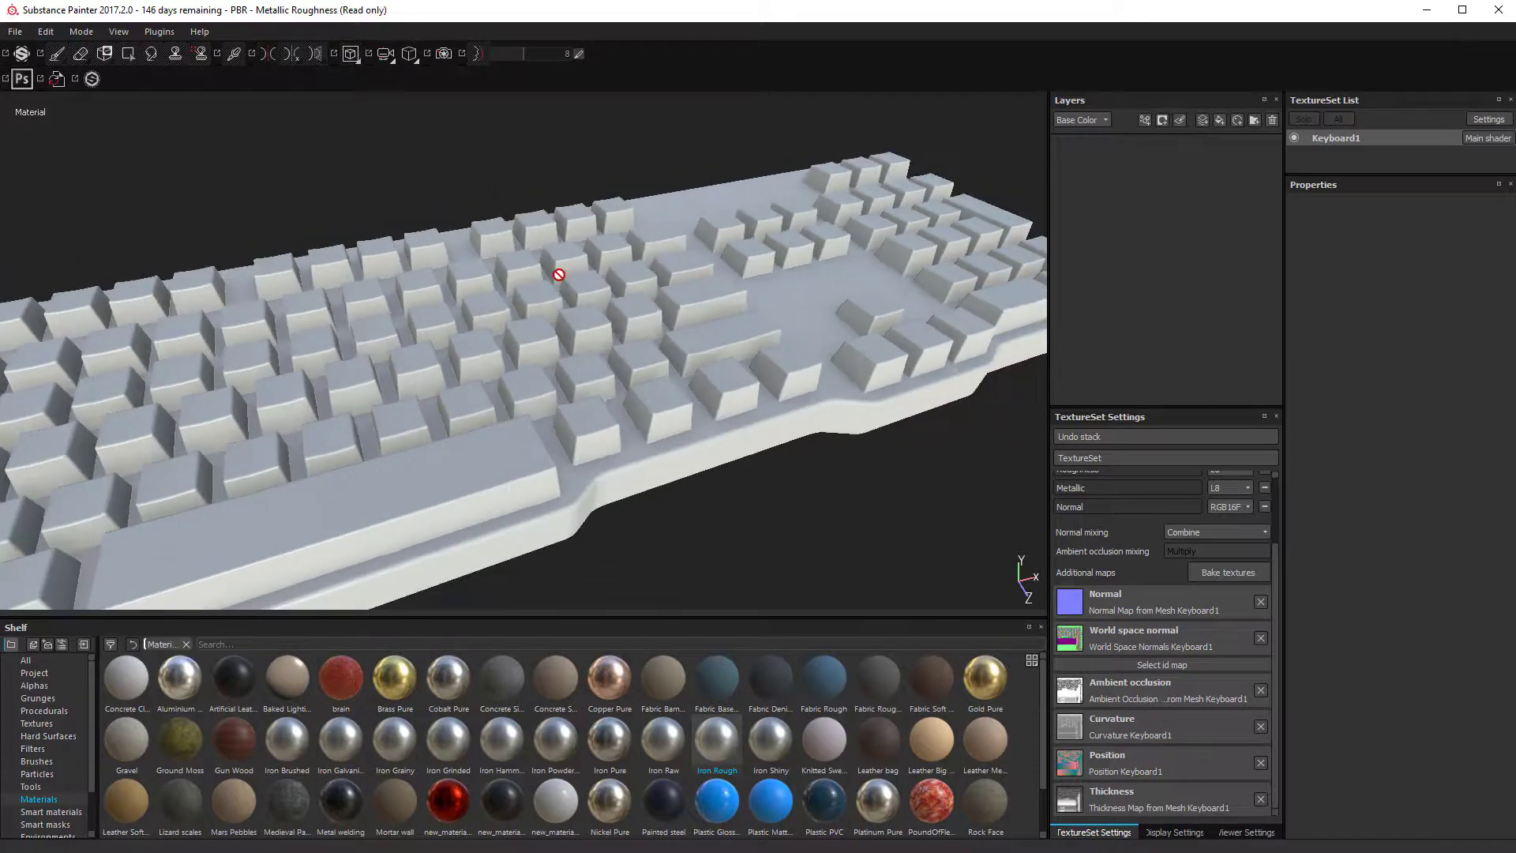
right_click_drag(558, 274, 497, 402, "alt")
middle_click_drag(497, 402, 591, 350, "alt")
left_click_drag(591, 350, 578, 321, "alt")
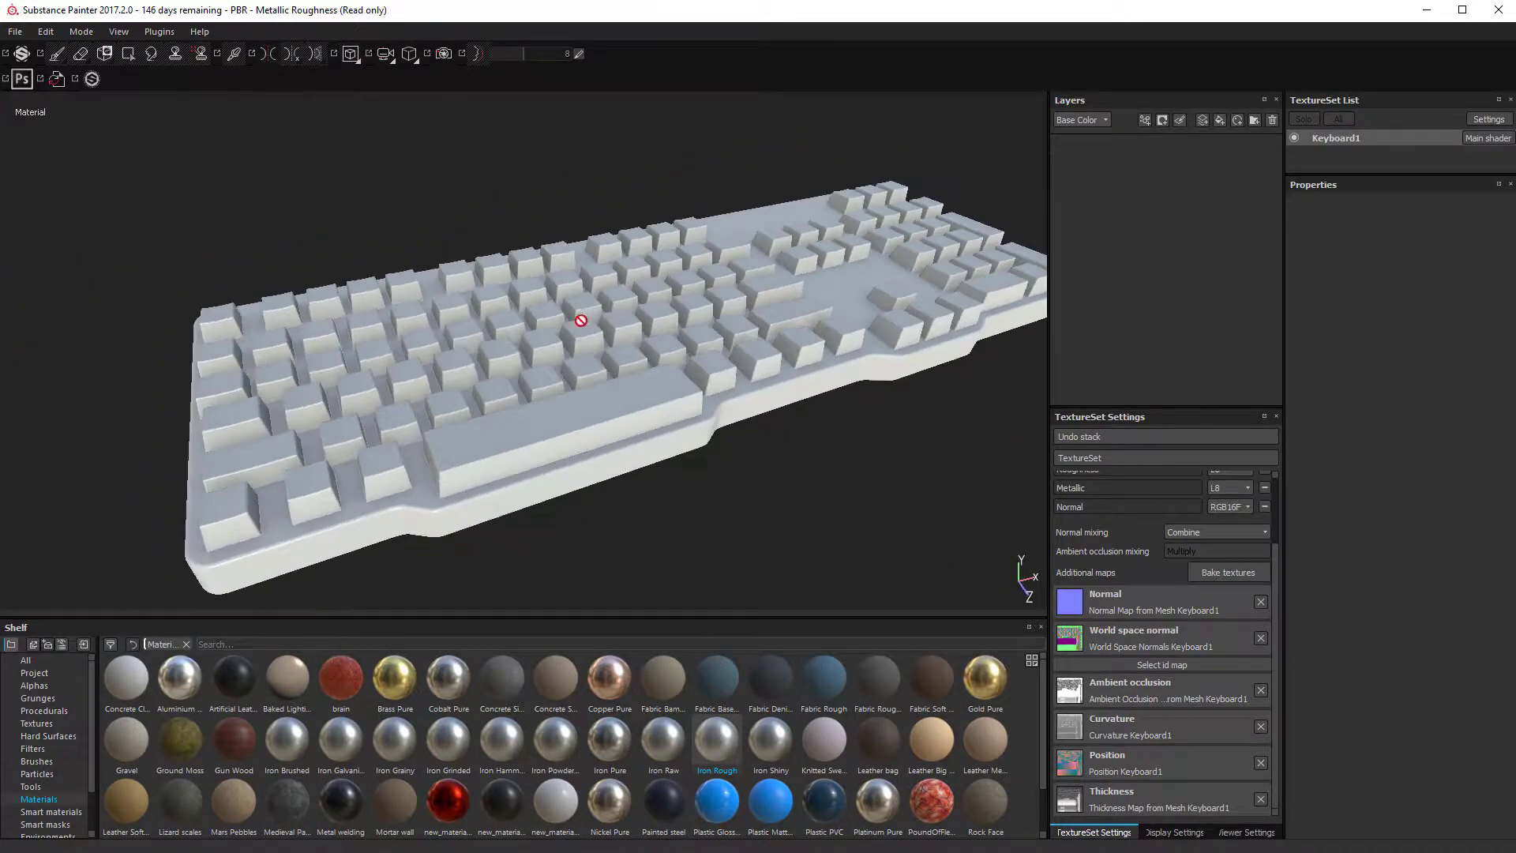
right_click_drag(578, 322, 585, 427, "alt")
left_click_drag(590, 405, 602, 434, "alt")
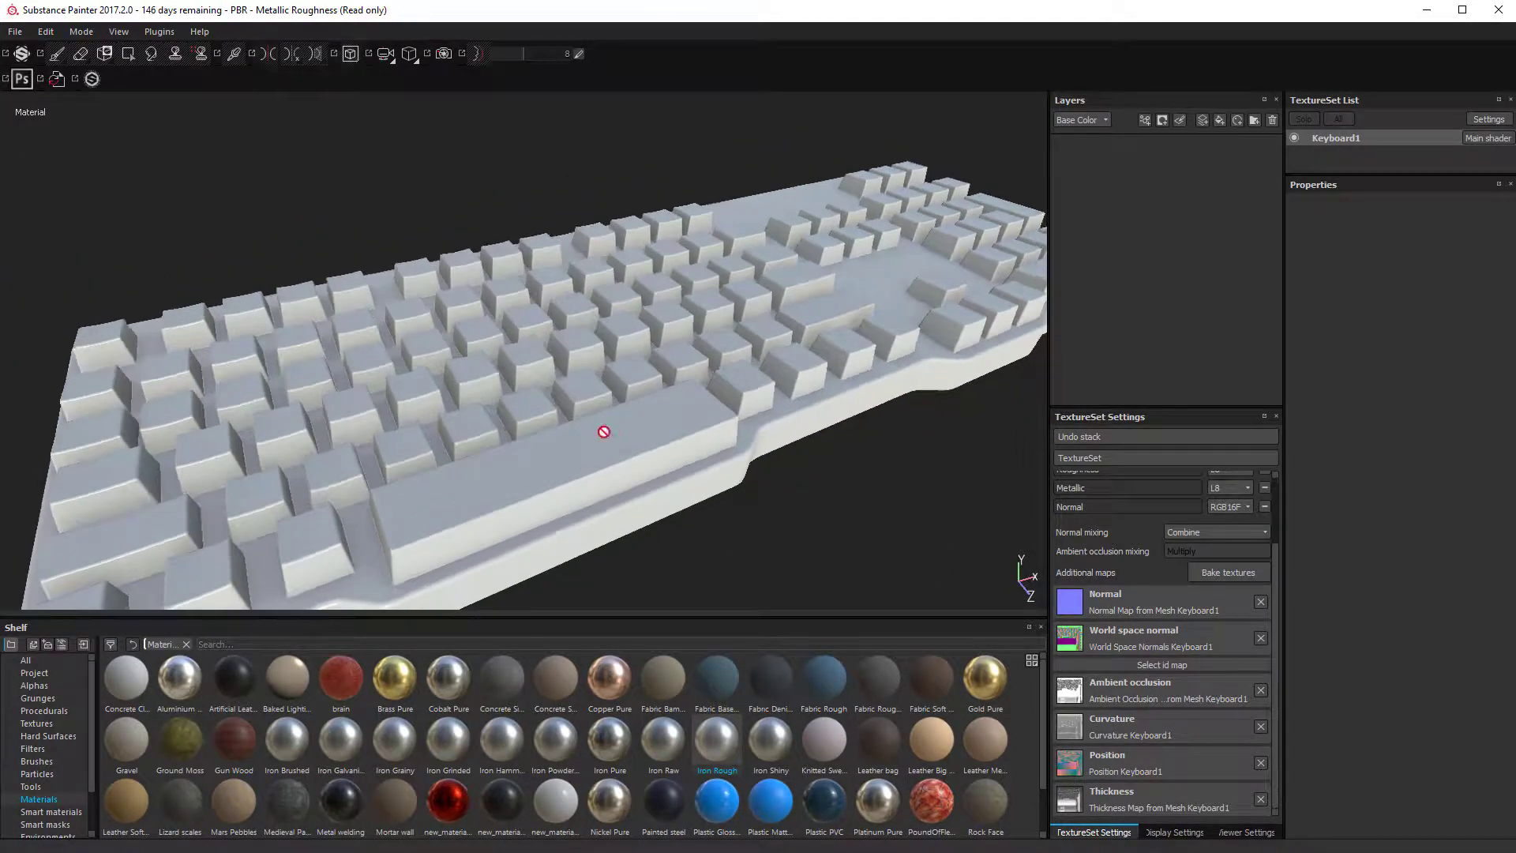
middle_click_drag(606, 431, 403, 381, "alt")
left_click_drag(442, 386, 548, 410, "alt")
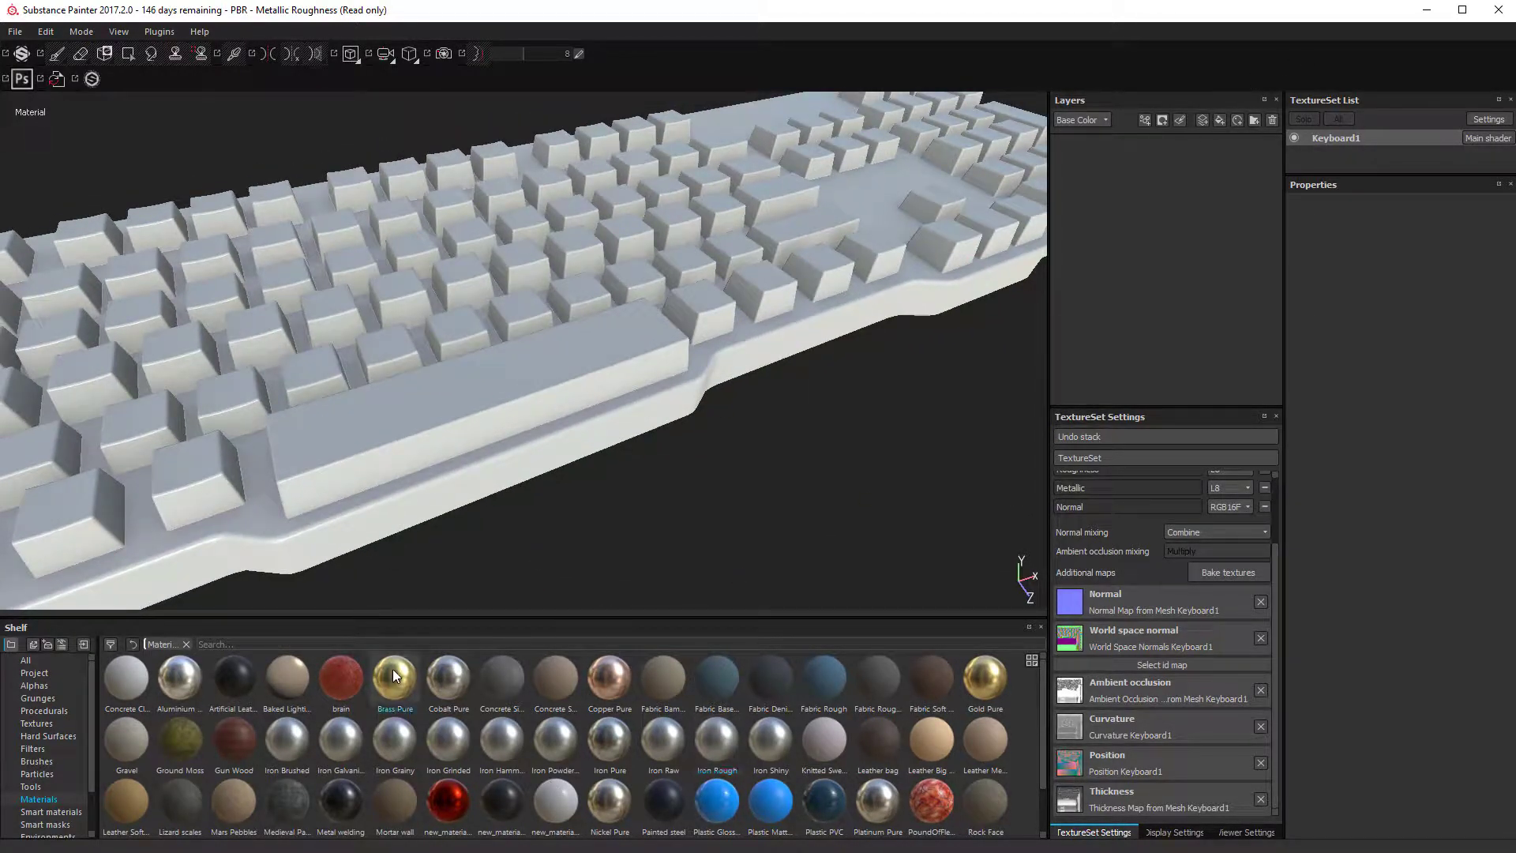
Step: Browse the shelf's Tools, Hard Surfaces, Grunges and Particles categories and return to Materials
left_click_drag(392, 670, 441, 745)
left_click(30, 786)
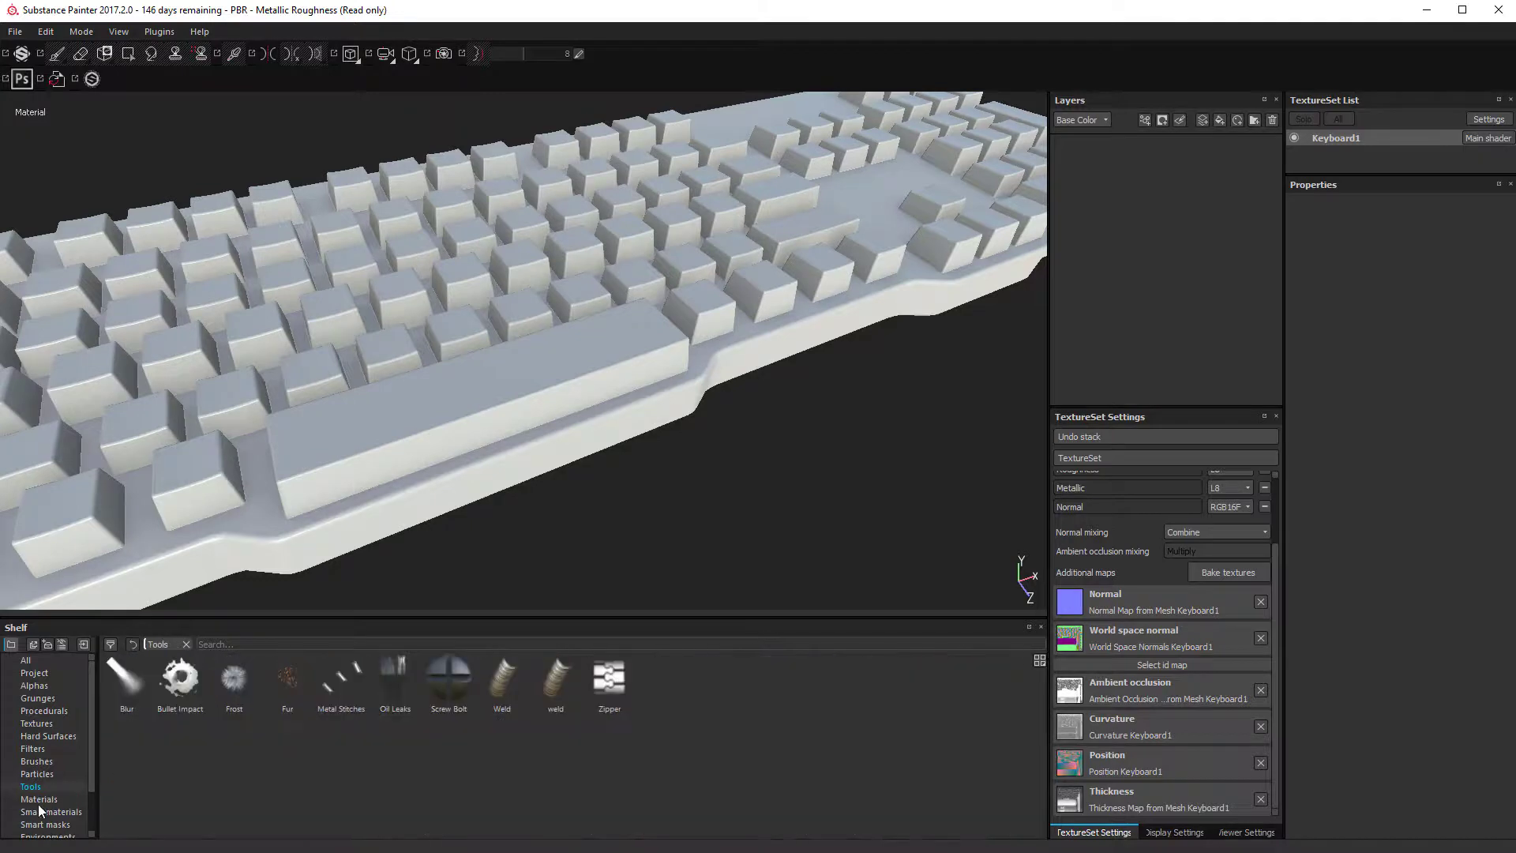
left_click(25, 739)
left_click(30, 697)
left_click(37, 772)
left_click(43, 801)
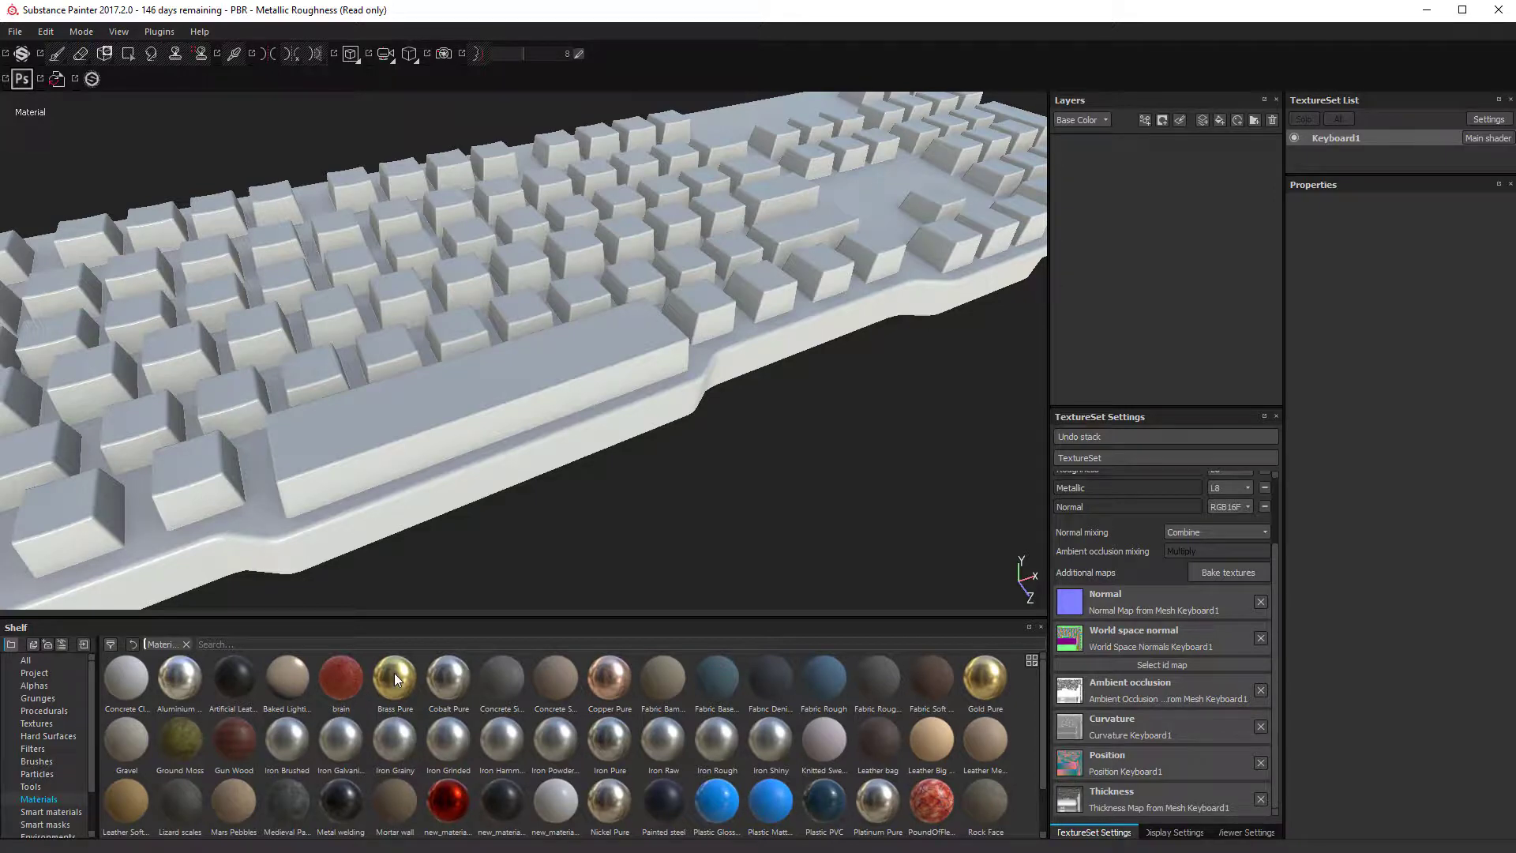
Step: Try out the Brass Pure and Iron Shiny materials as layers on the keyboard and delete both layers
left_click_drag(394, 674, 1187, 149)
left_click_drag(805, 436, 612, 506, "alt")
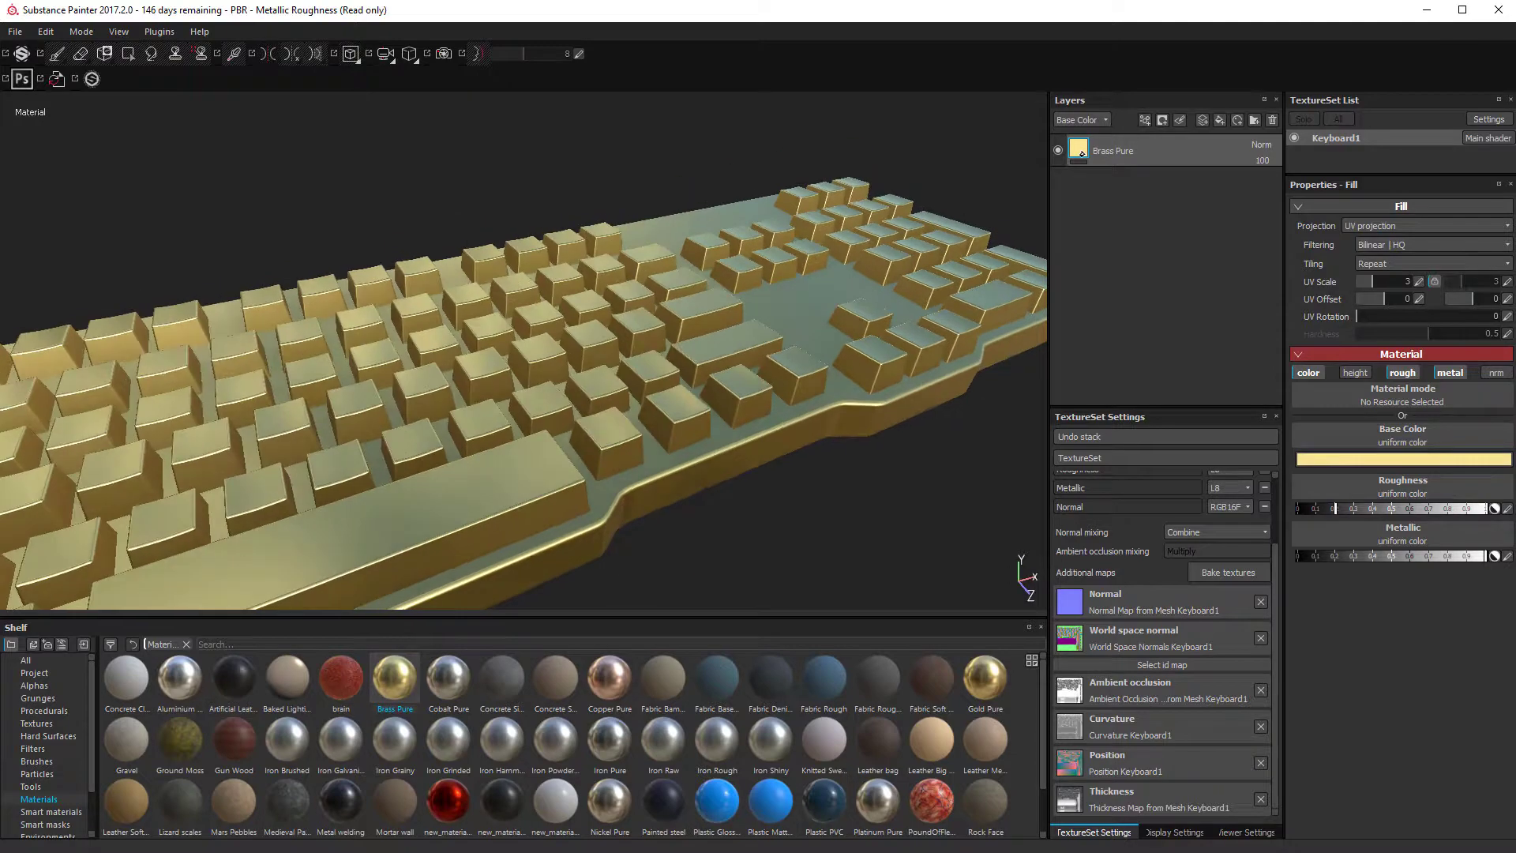
left_click_drag(774, 746, 1194, 146)
left_click_drag(751, 317, 773, 252, "alt")
key("Delete")
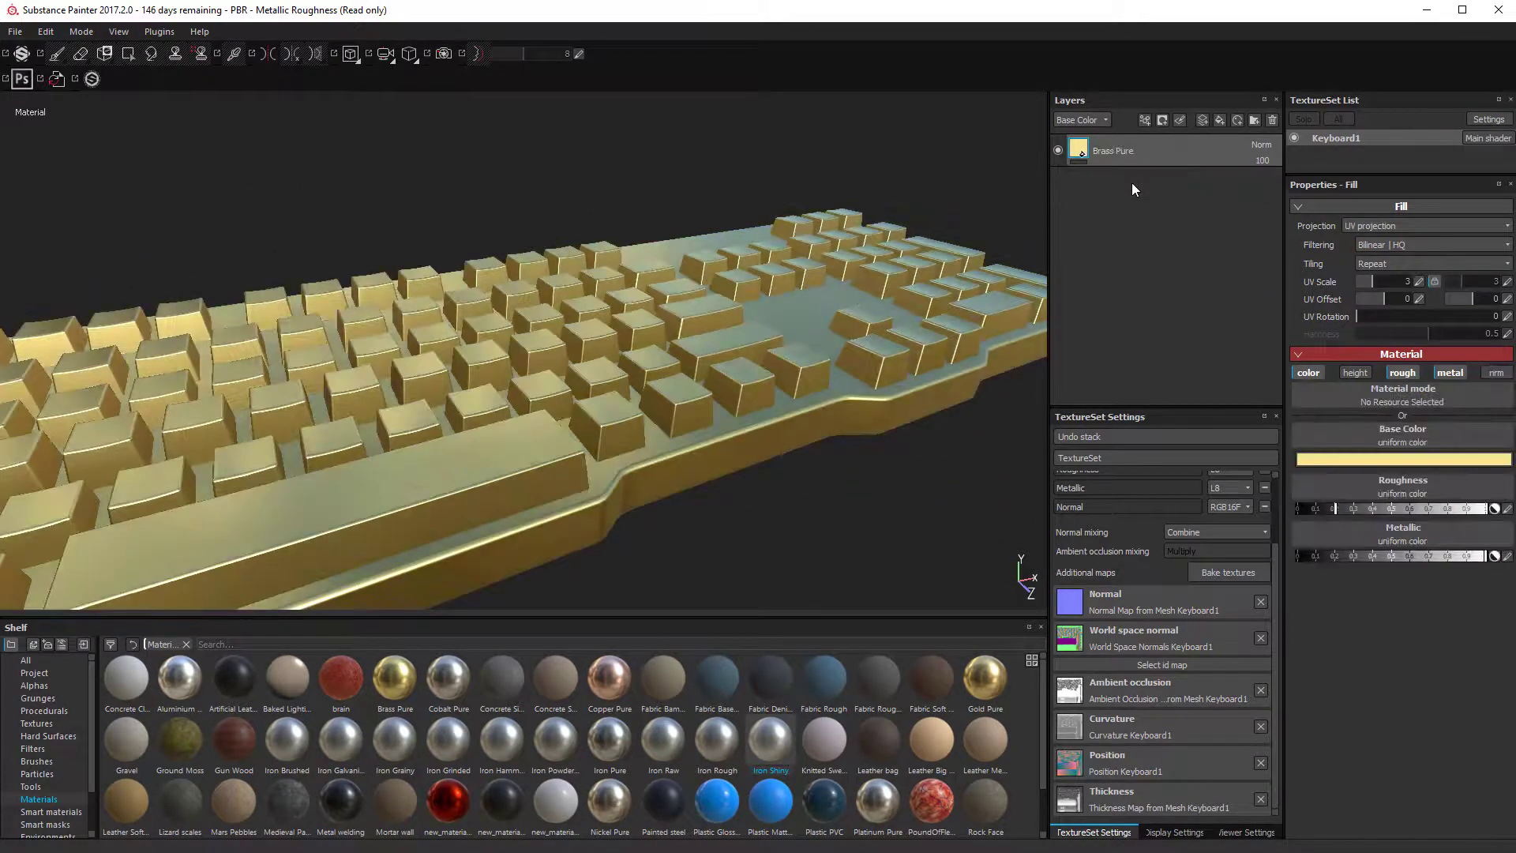
key("Delete")
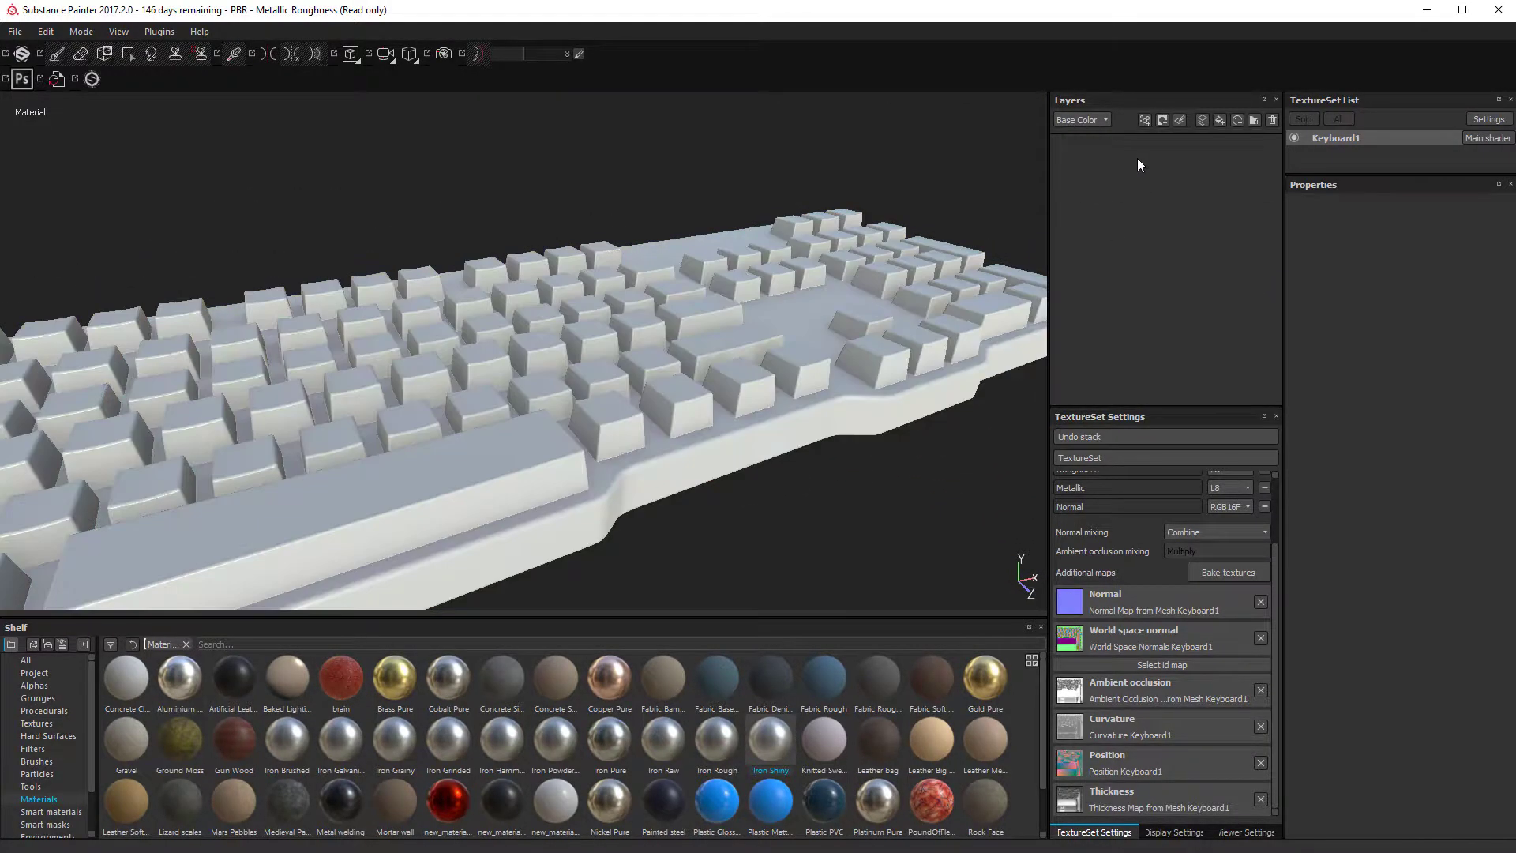
Step: Add the Plastic Matte Pure material to the keyboard as a new layer
left_click(776, 813)
left_click_drag(1220, 147, 1211, 158)
left_click_drag(792, 332, 600, 394, "alt")
Step: Set the Plastic Matte Pure layer's base color to a near-black grey of RGB 0.021 and check it on the keyboard
left_click(1366, 462)
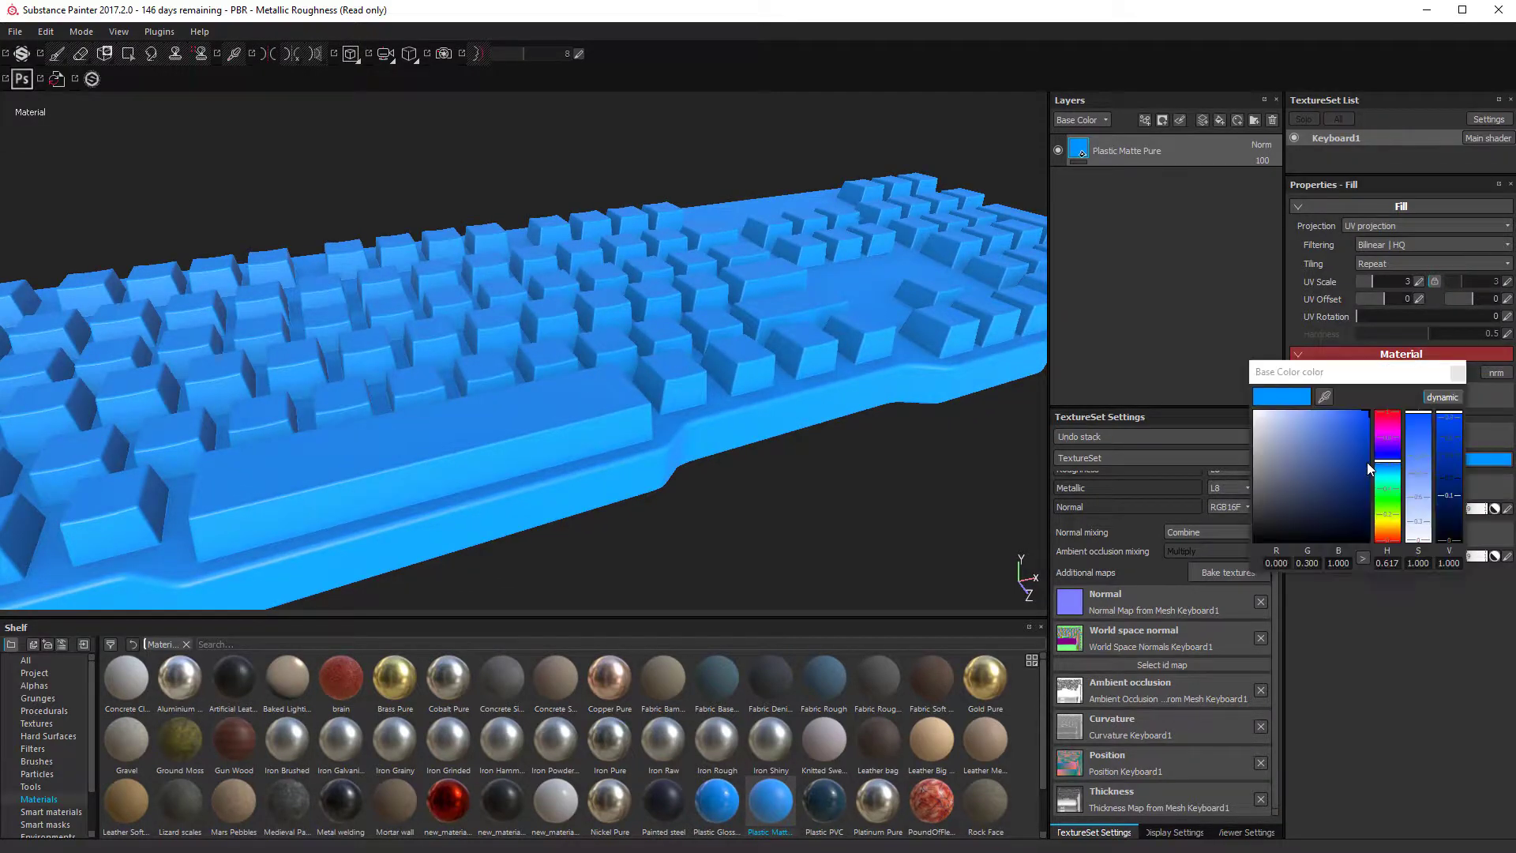
left_click_drag(1315, 475, 1162, 521)
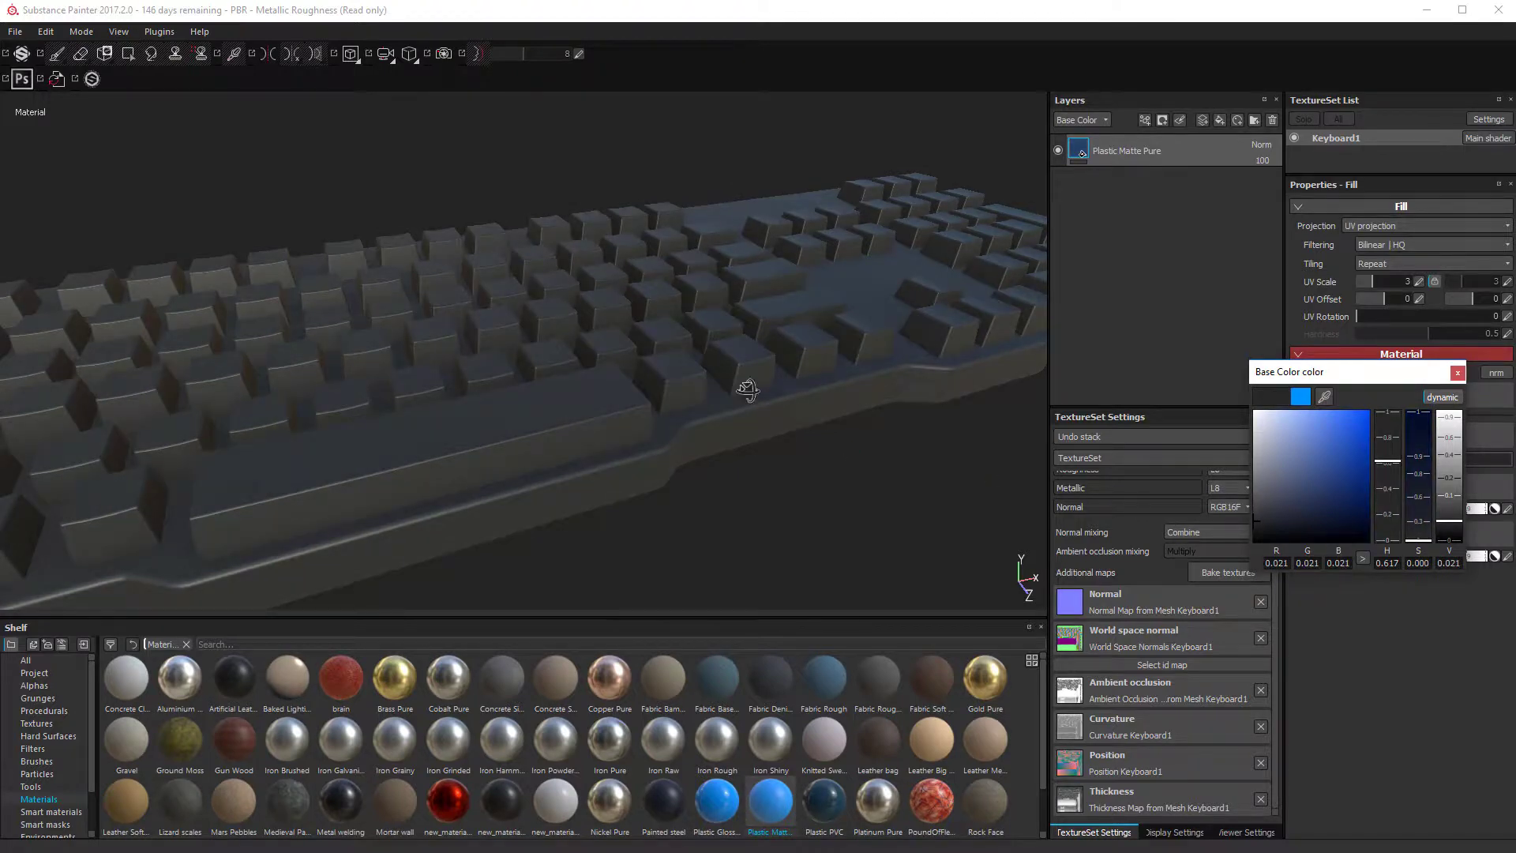
left_click_drag(741, 386, 747, 450, "alt")
right_click_drag(748, 450, 392, 431, "alt")
left_click_drag(393, 433, 531, 463, "alt")
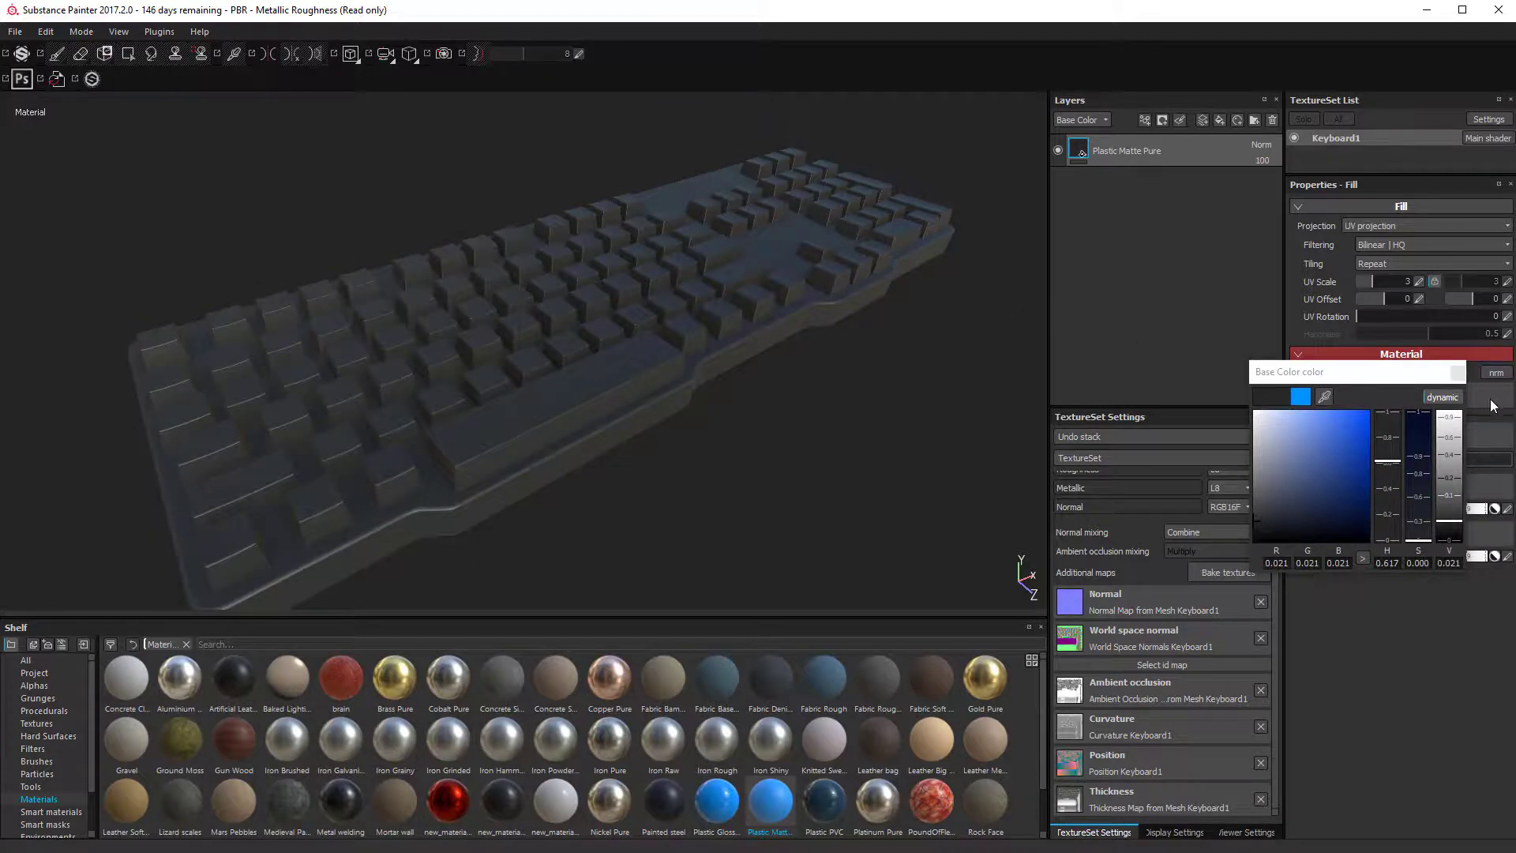
left_click(1459, 374)
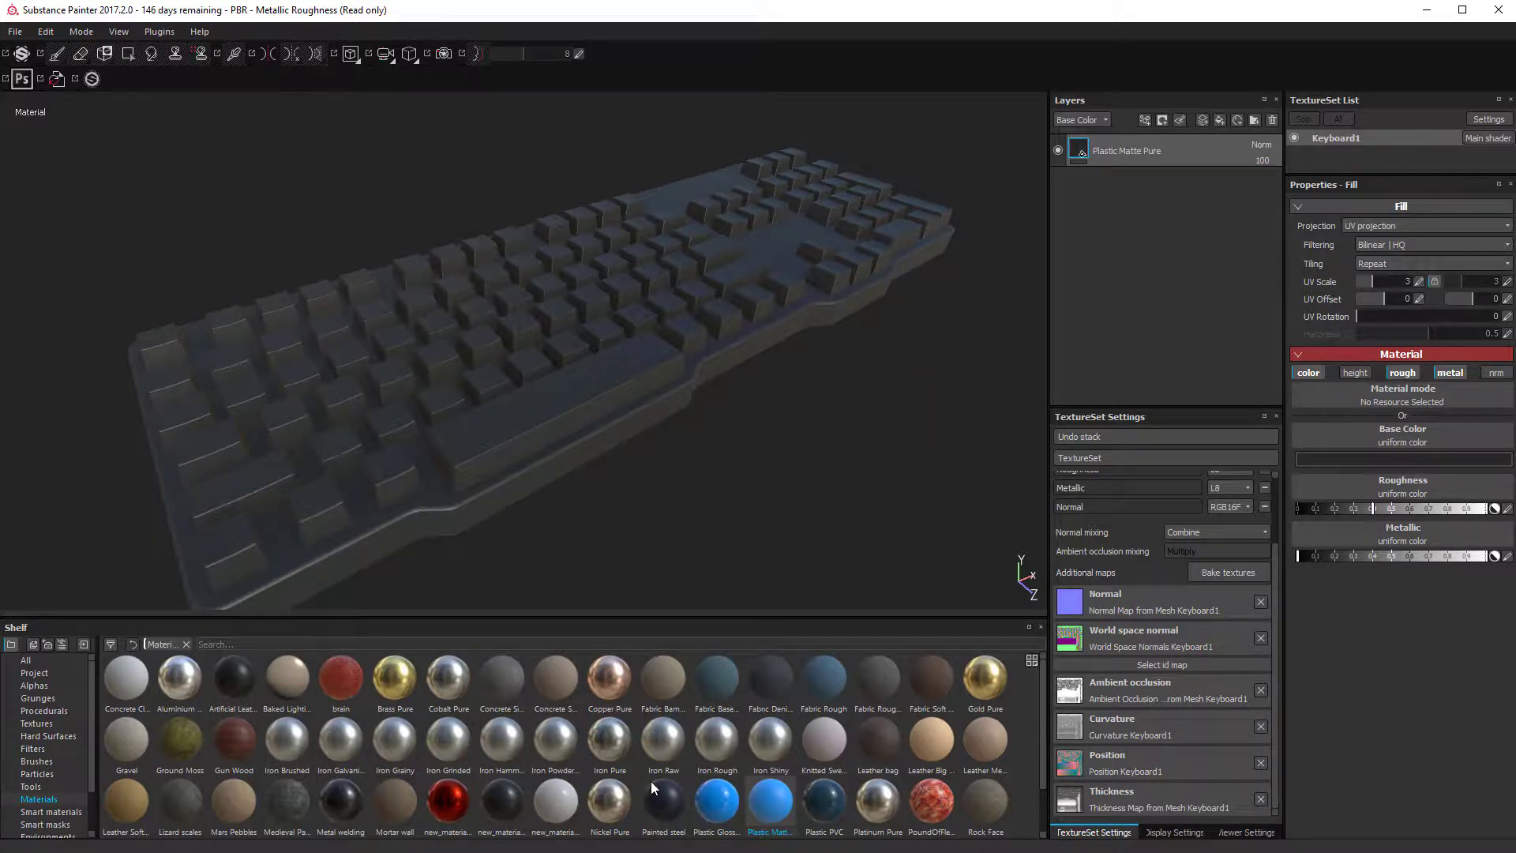
Step: Add a Brass Pure material layer above the Plastic Matte Pure layer
left_click_drag(581, 379, 613, 411, "alt")
left_click_drag(536, 482, 444, 522)
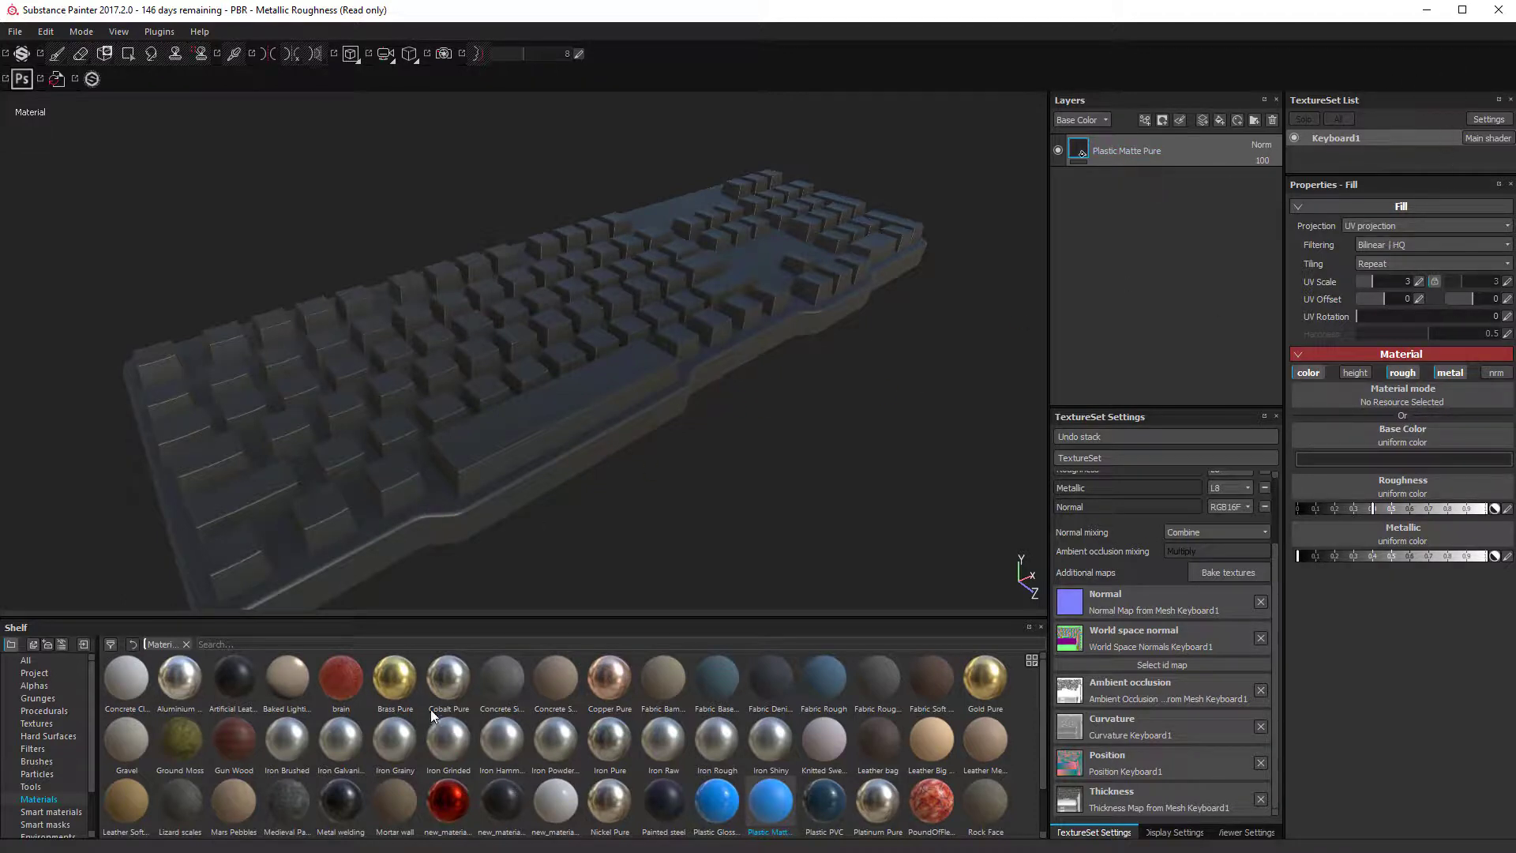
left_click_drag(387, 679, 1167, 134)
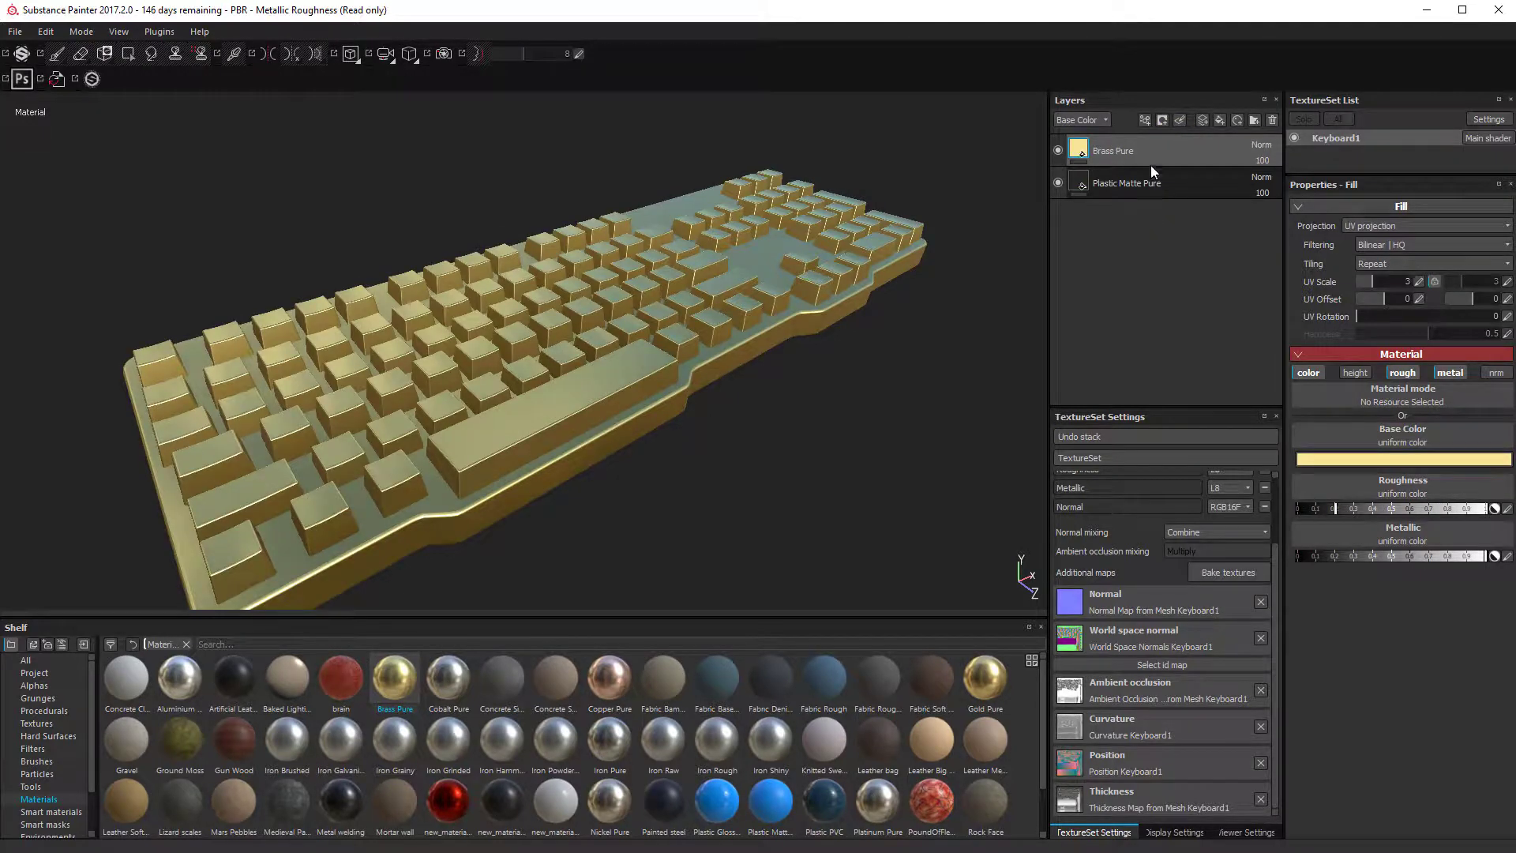
Step: Compare the Brass Pure and Plastic Matte Pure layers by hiding and showing each of them
left_click(1058, 150)
left_click(1059, 183)
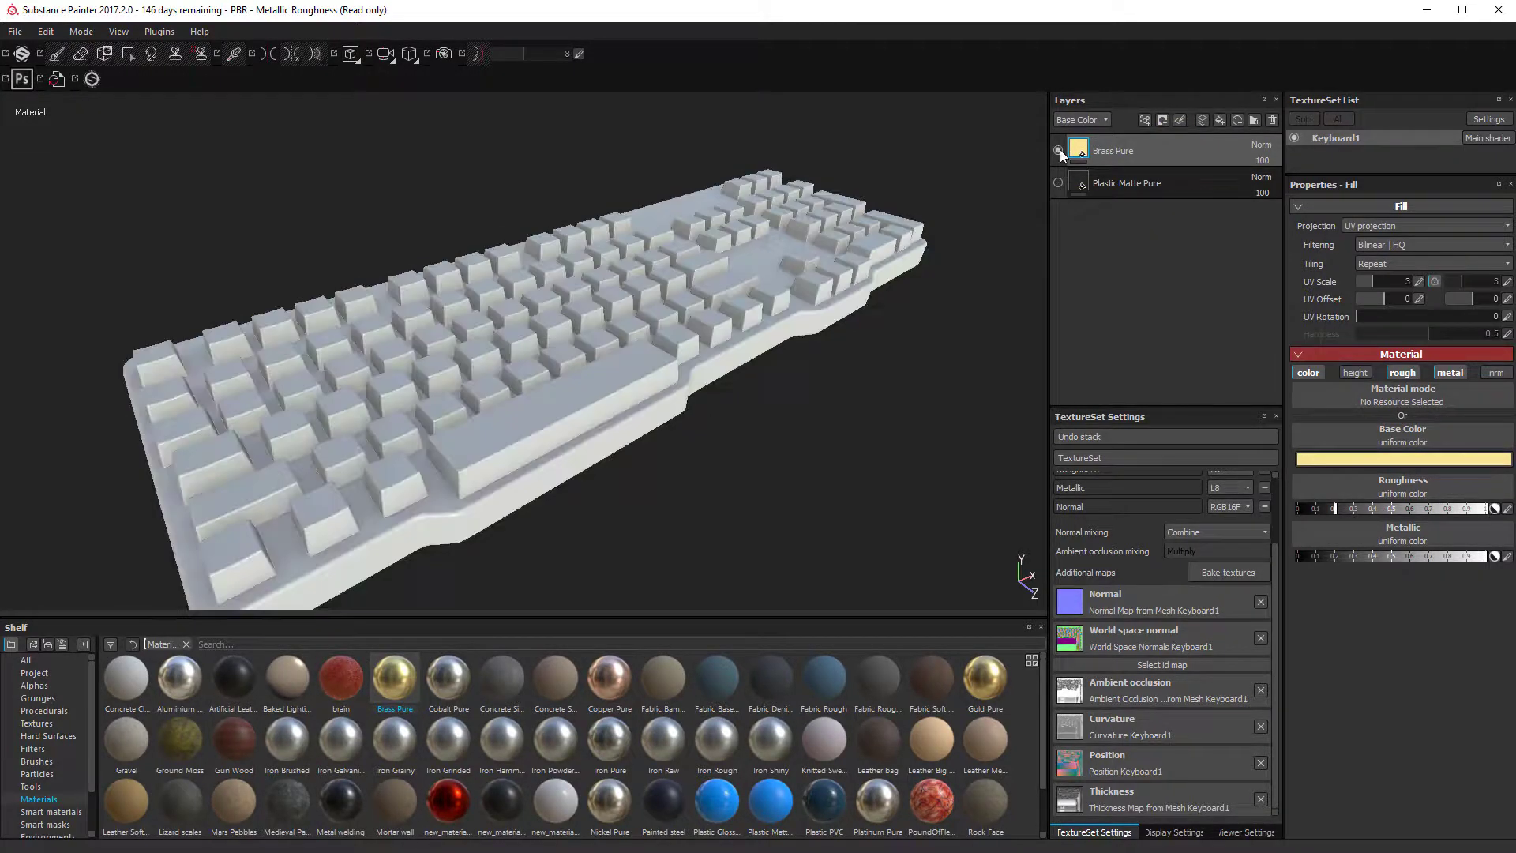
left_click(1058, 150)
left_click(1058, 182)
left_click(1058, 150)
left_click(1058, 150)
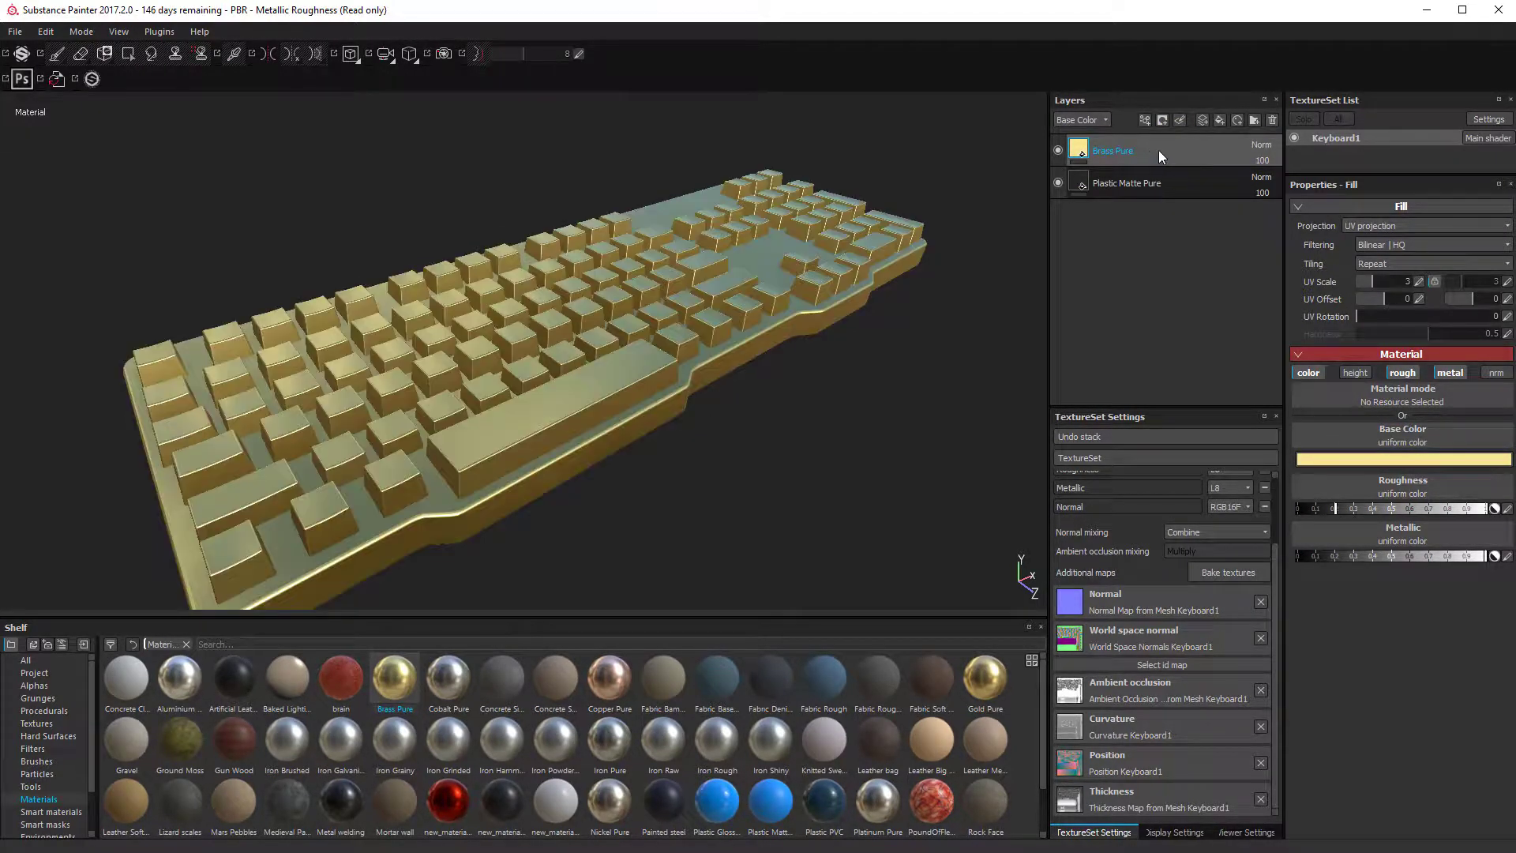
Step: Group the Brass Pure layer into a folder and rename the folder KEYS
key("ctrl+g")
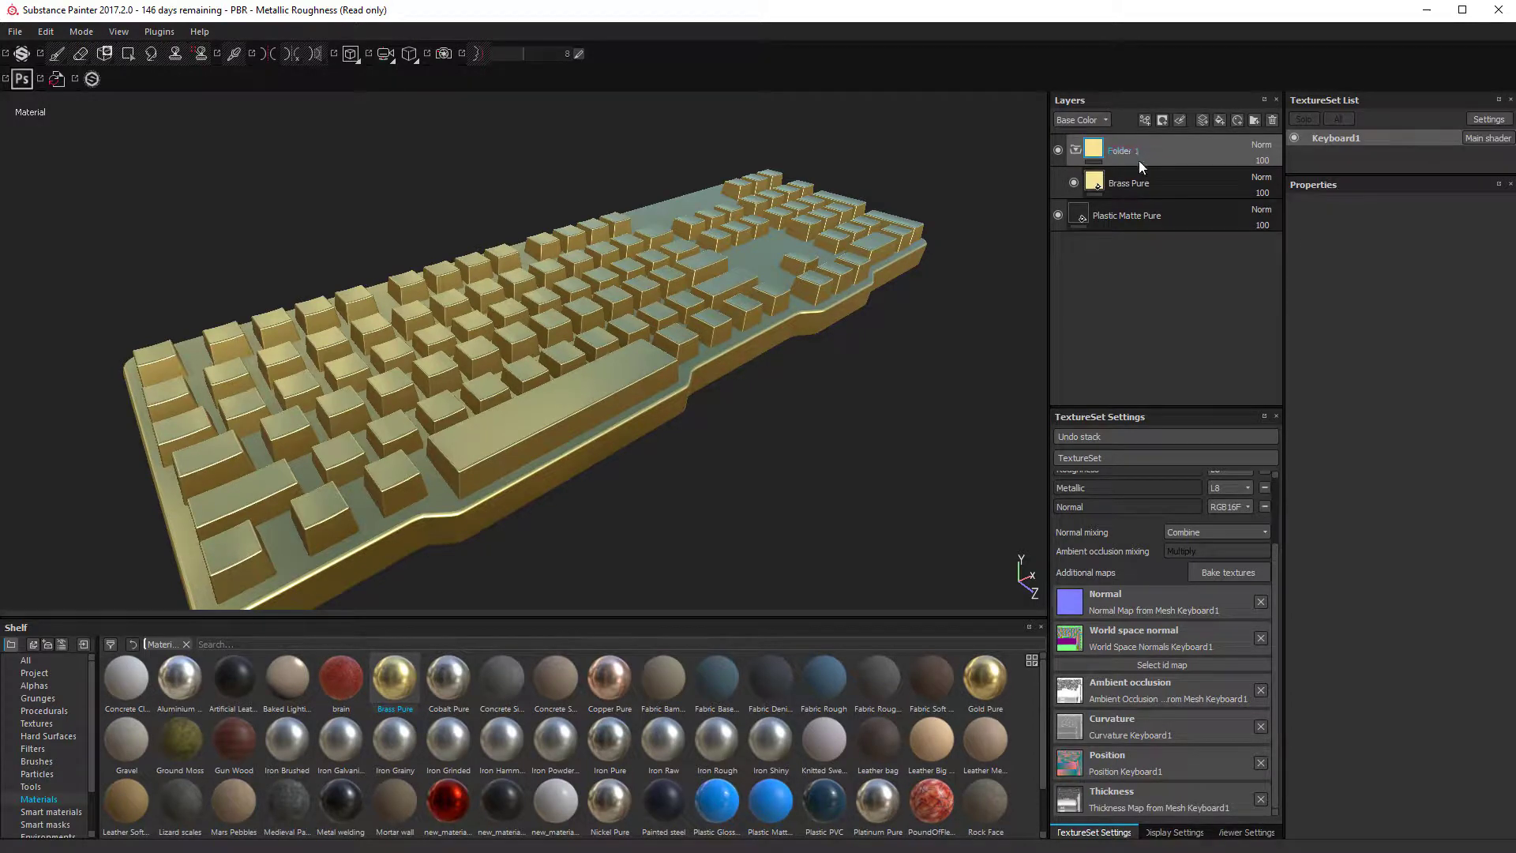
double_click(1124, 149)
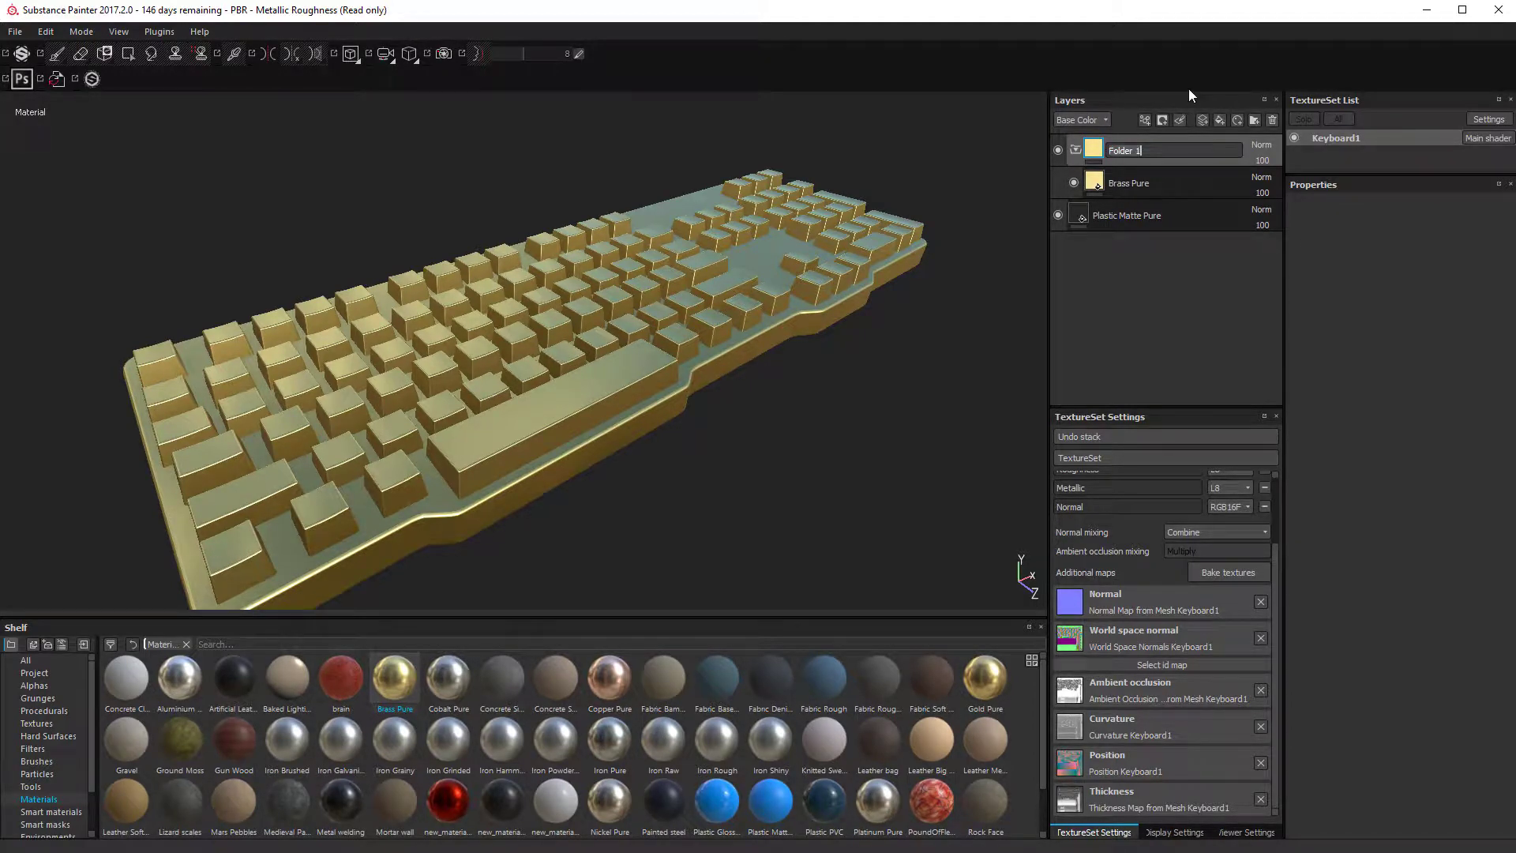
key("BackSpace")
key("BackSpace")
key("BackSpace")
key("BackSpace")
key("BackSpace")
key("BackSpace")
key("BackSpace")
key("BackSpace")
type("KEYS")
key("Return")
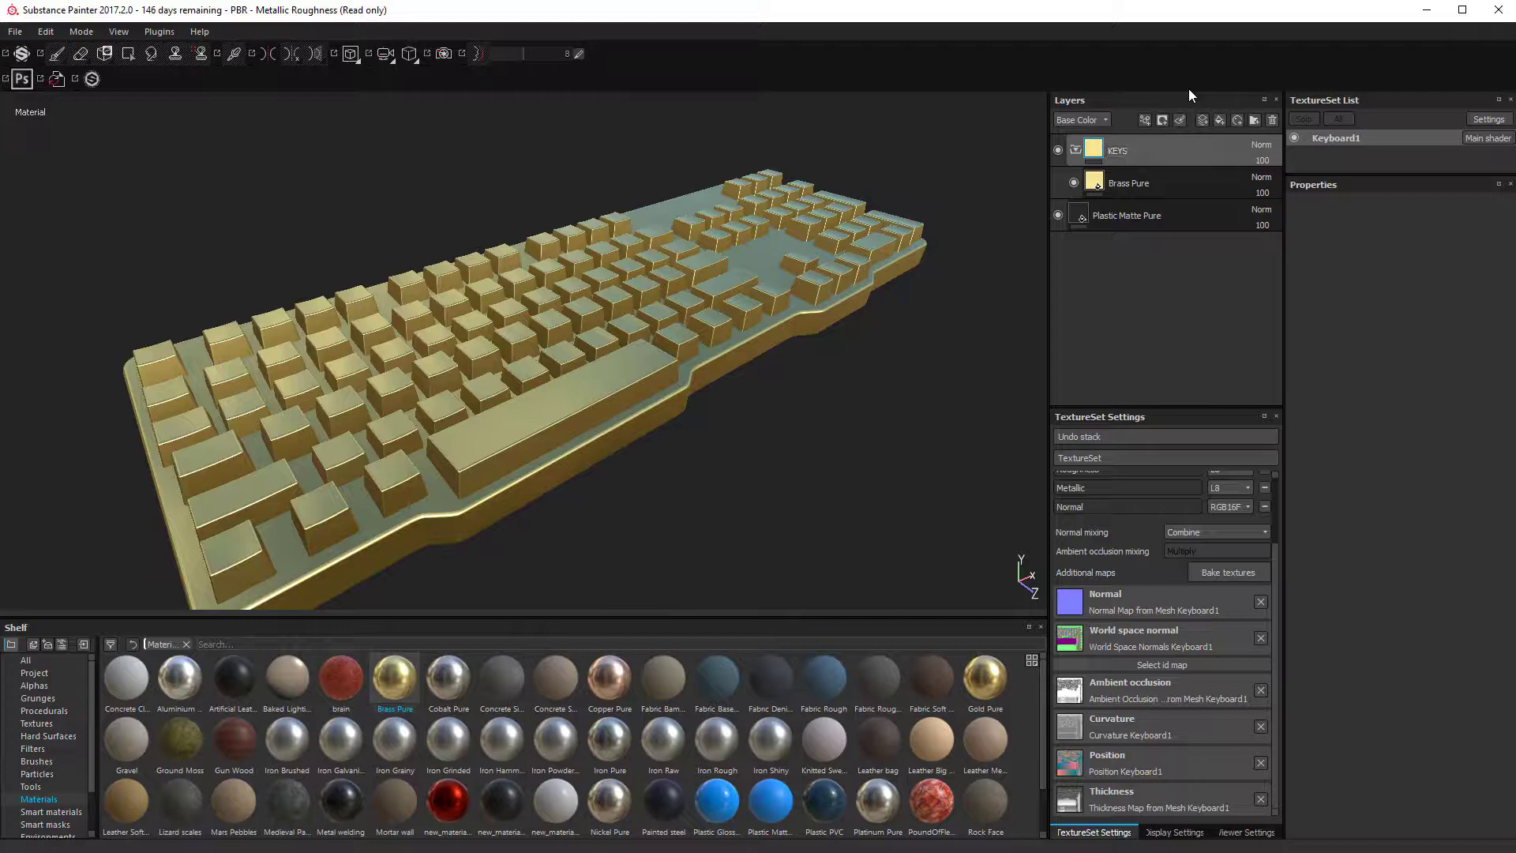
Step: Add a black mask to the KEYS folder and check the keyboard up close
double_click(1177, 150)
right_click(1149, 150)
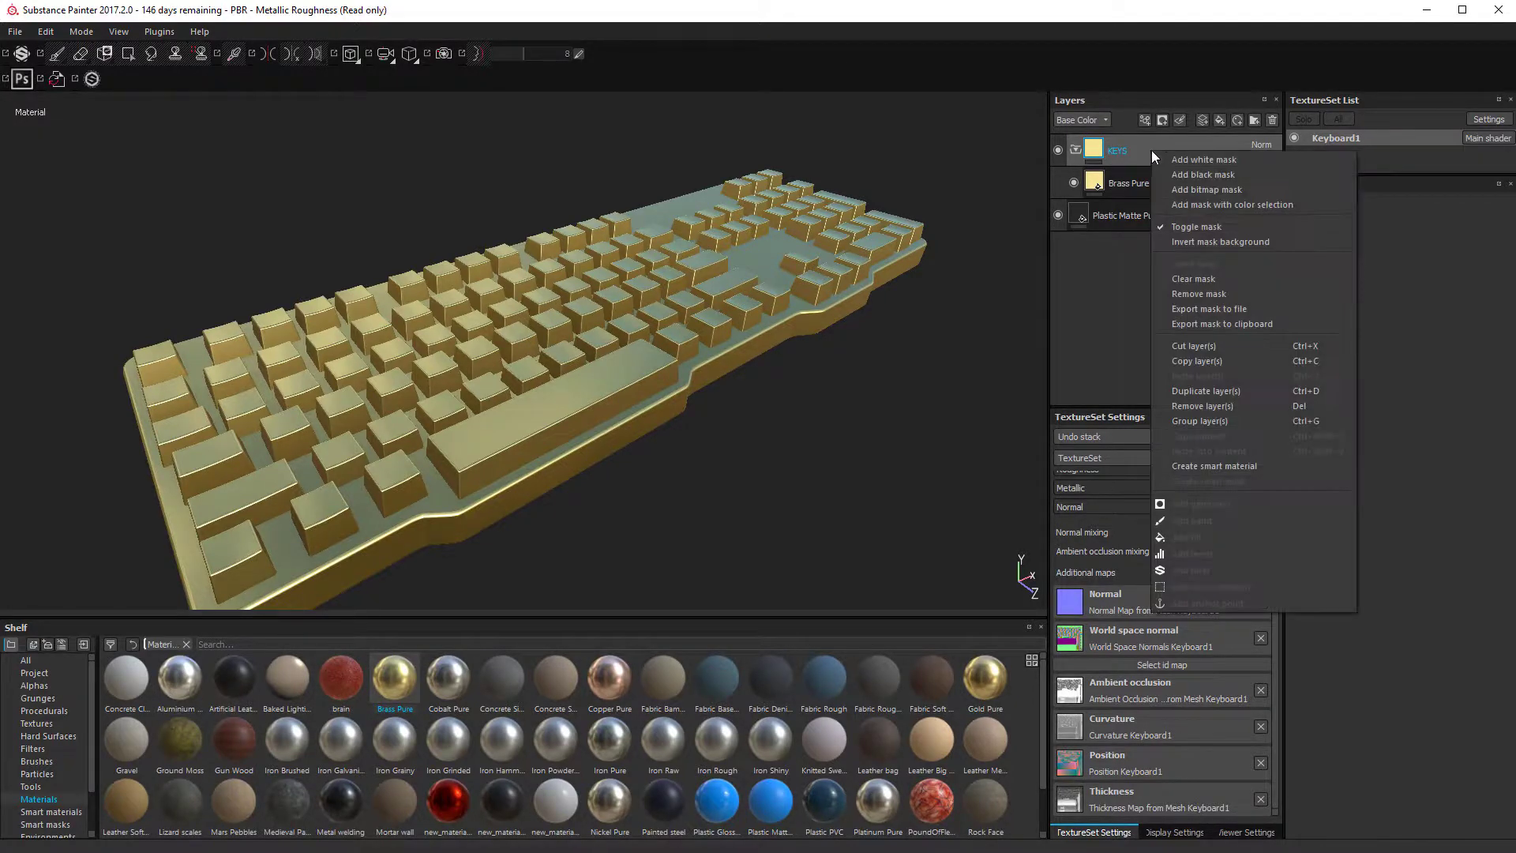
left_click(1206, 177)
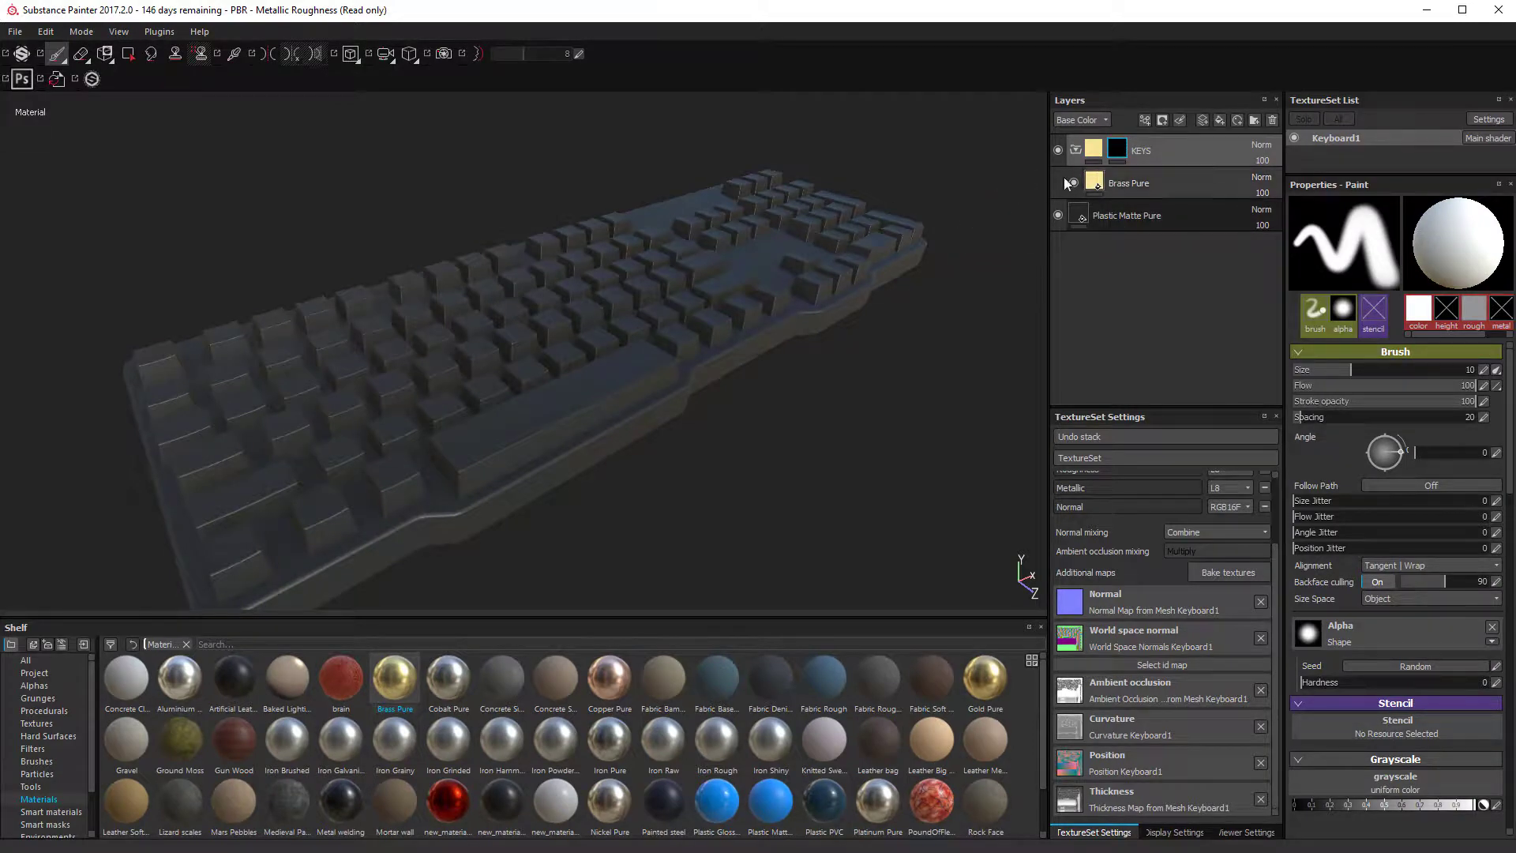
mouse_move(636, 292)
right_mouse_down("alt")
mouse_move(674, 386)
mouse_move(669, 498)
mouse_move(663, 457)
right_mouse_up("alt")
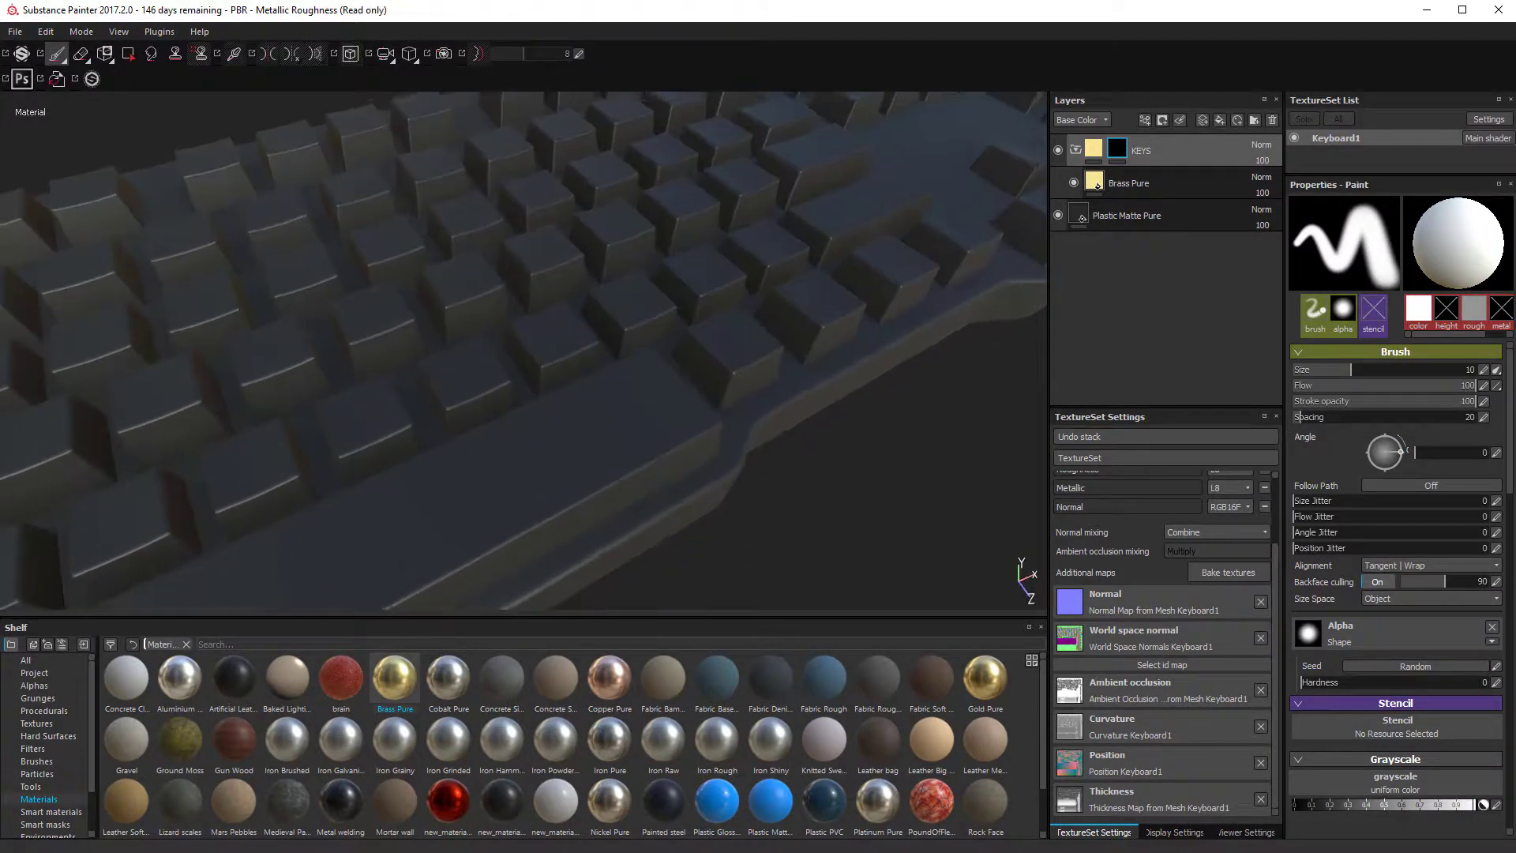
mouse_move(655, 379)
left_mouse_down()
mouse_move(584, 427)
mouse_move(497, 430)
mouse_move(411, 332)
mouse_move(377, 483)
mouse_move(592, 284)
mouse_move(703, 315)
mouse_move(237, 513)
mouse_move(1010, 186)
mouse_move(454, 291)
mouse_move(632, 261)
mouse_move(686, 298)
mouse_move(224, 382)
mouse_move(270, 362)
left_mouse_up()
key("ctrl+z")
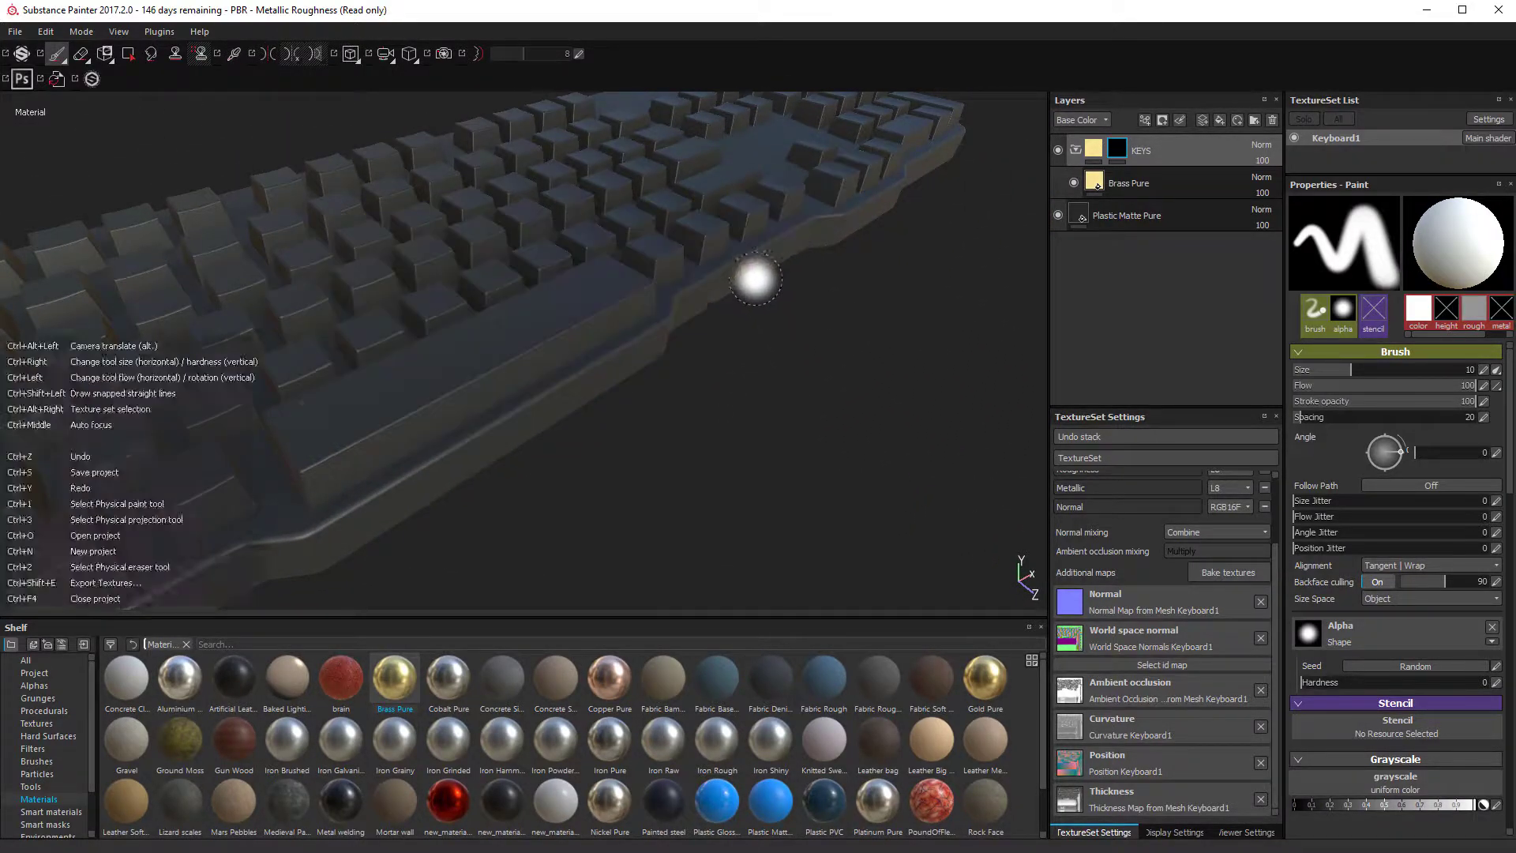
Step: Choose Polygon Fill for the KEYS folder's mask and switch the viewport to orthographic view
middle_click_drag(679, 330, 759, 354, "alt")
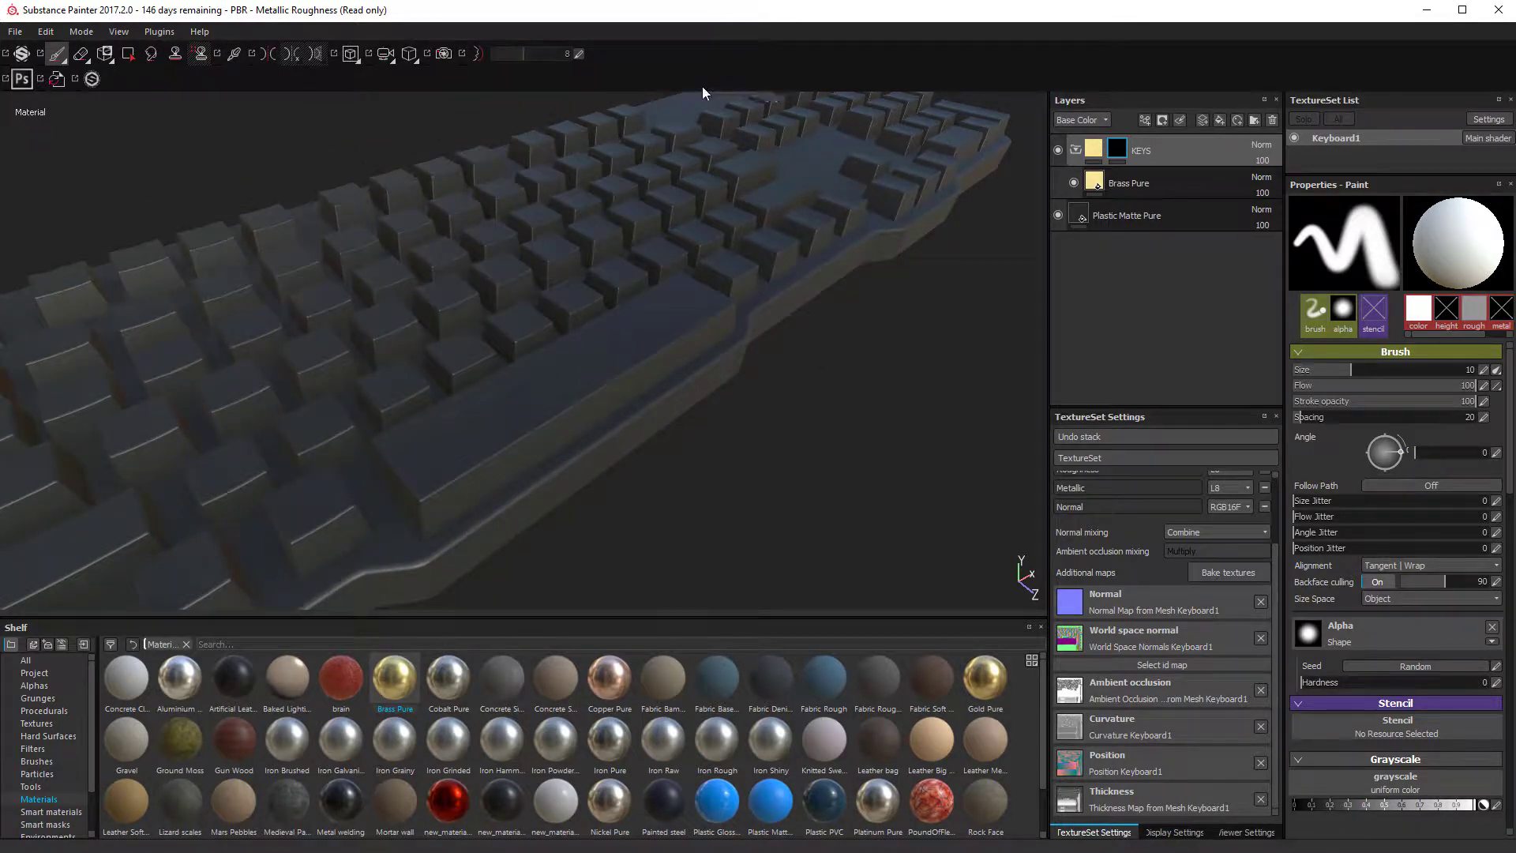
left_click(129, 55)
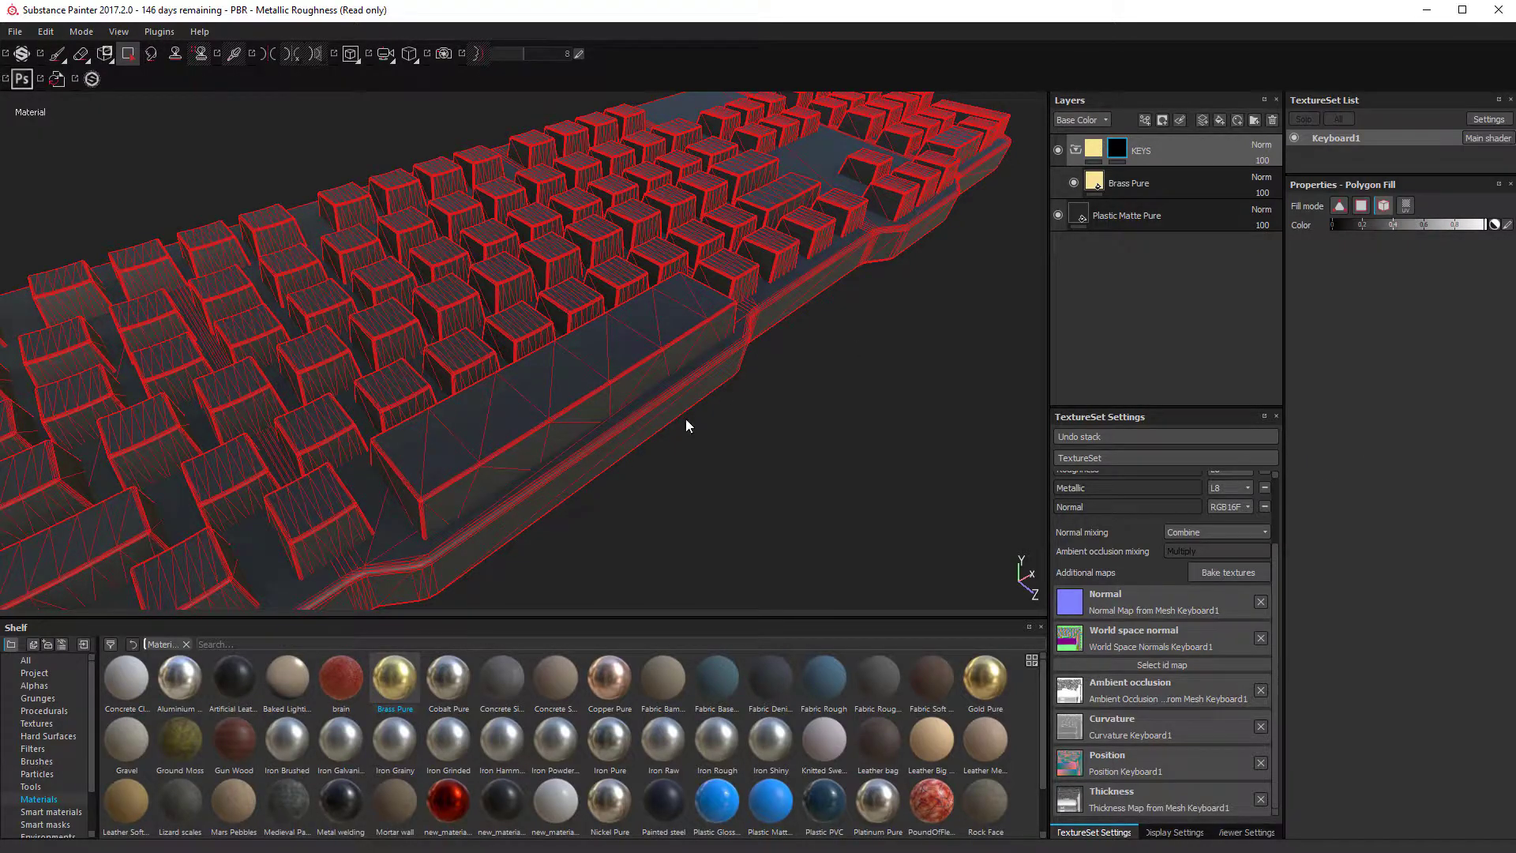
scroll(686, 426, "down", 3)
left_click_drag(717, 277, 631, 360, "alt")
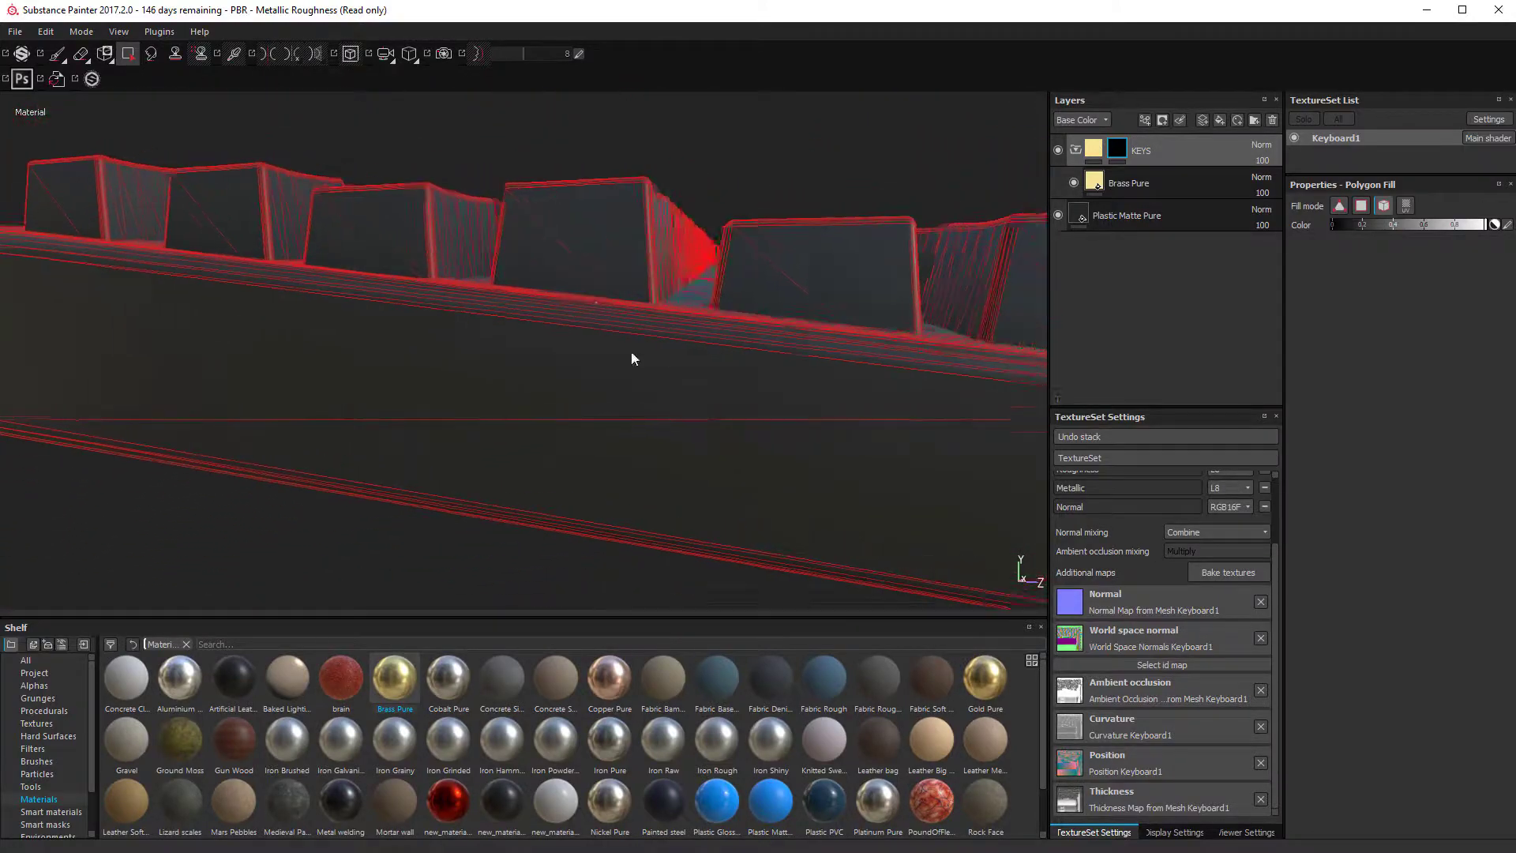
left_click(410, 54)
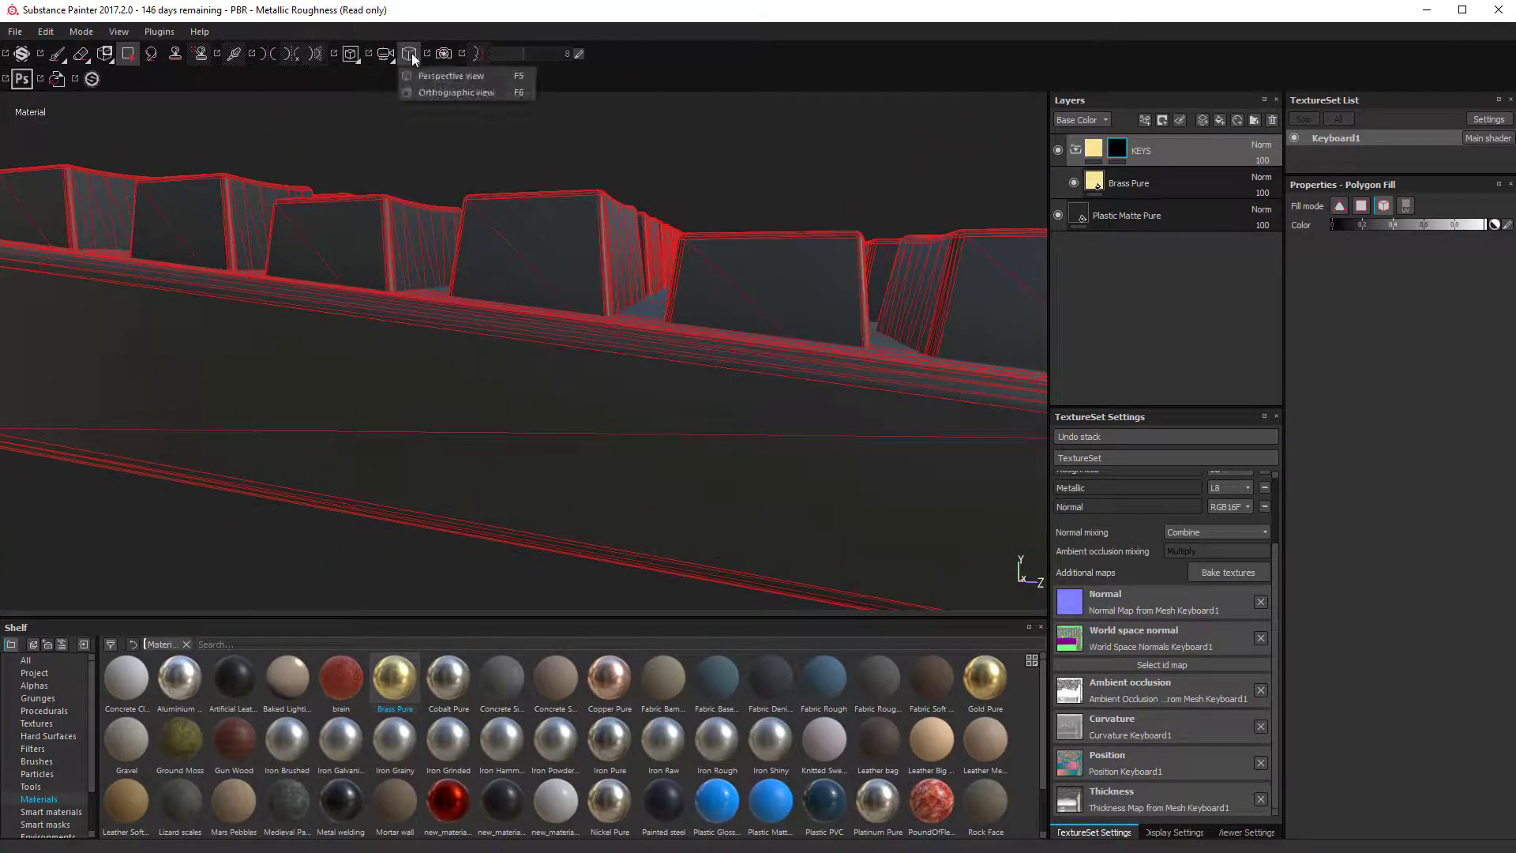
left_click(426, 95)
Step: Fill all the keys into the KEYS folder's black mask from a side view, leaving out the casing
right_click_drag(631, 254, 751, 271, "alt")
left_click_drag(751, 271, 844, 251, "alt")
left_click_drag(632, 269, 879, 267)
left_click_drag(983, 228, 661, 288)
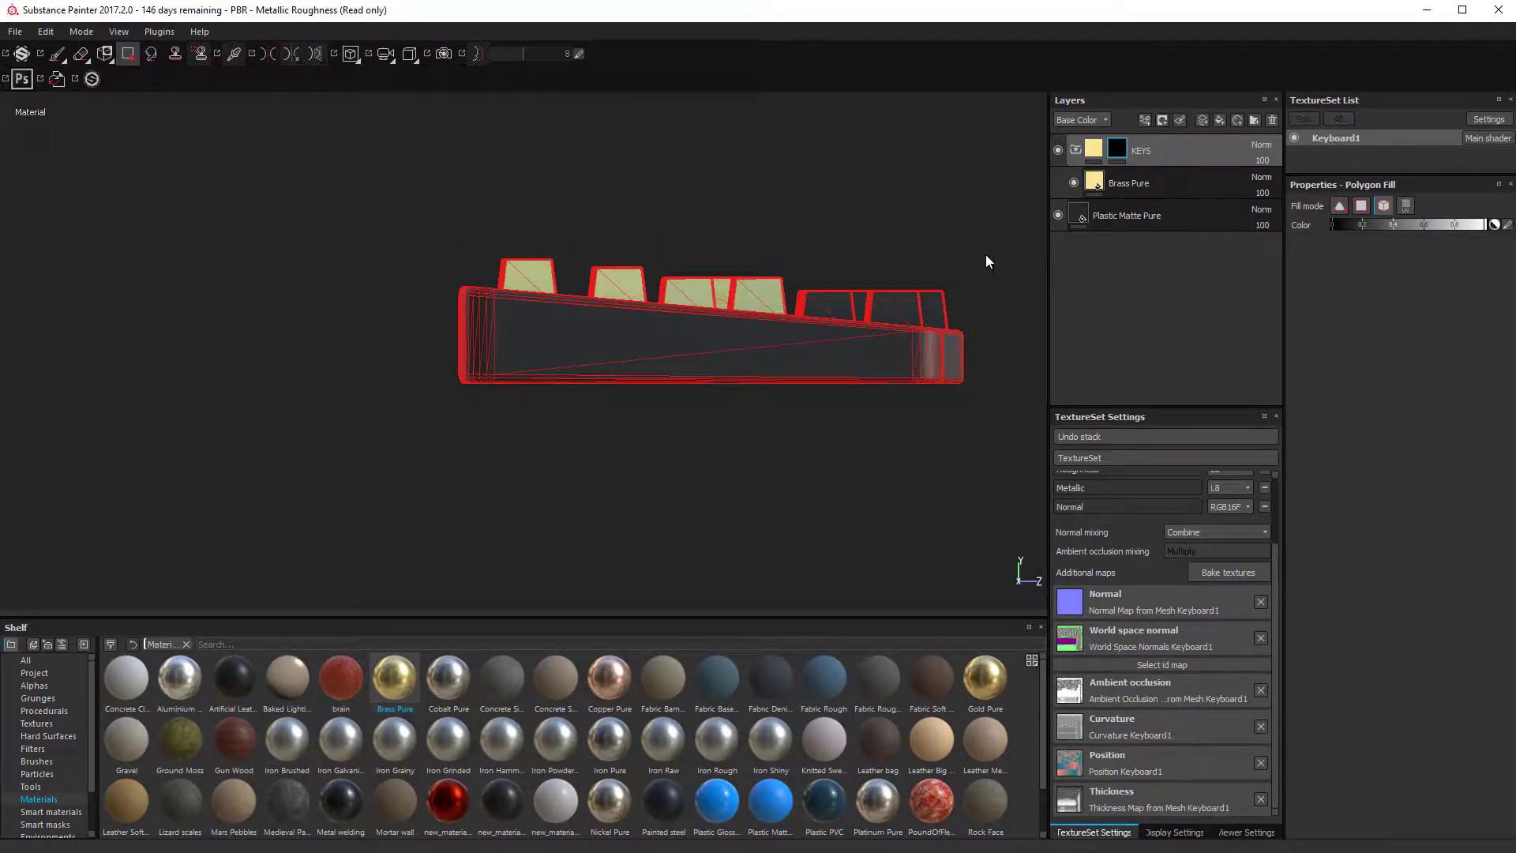
left_click_drag(814, 296, 782, 297)
left_click_drag(876, 329, 774, 345, "alt")
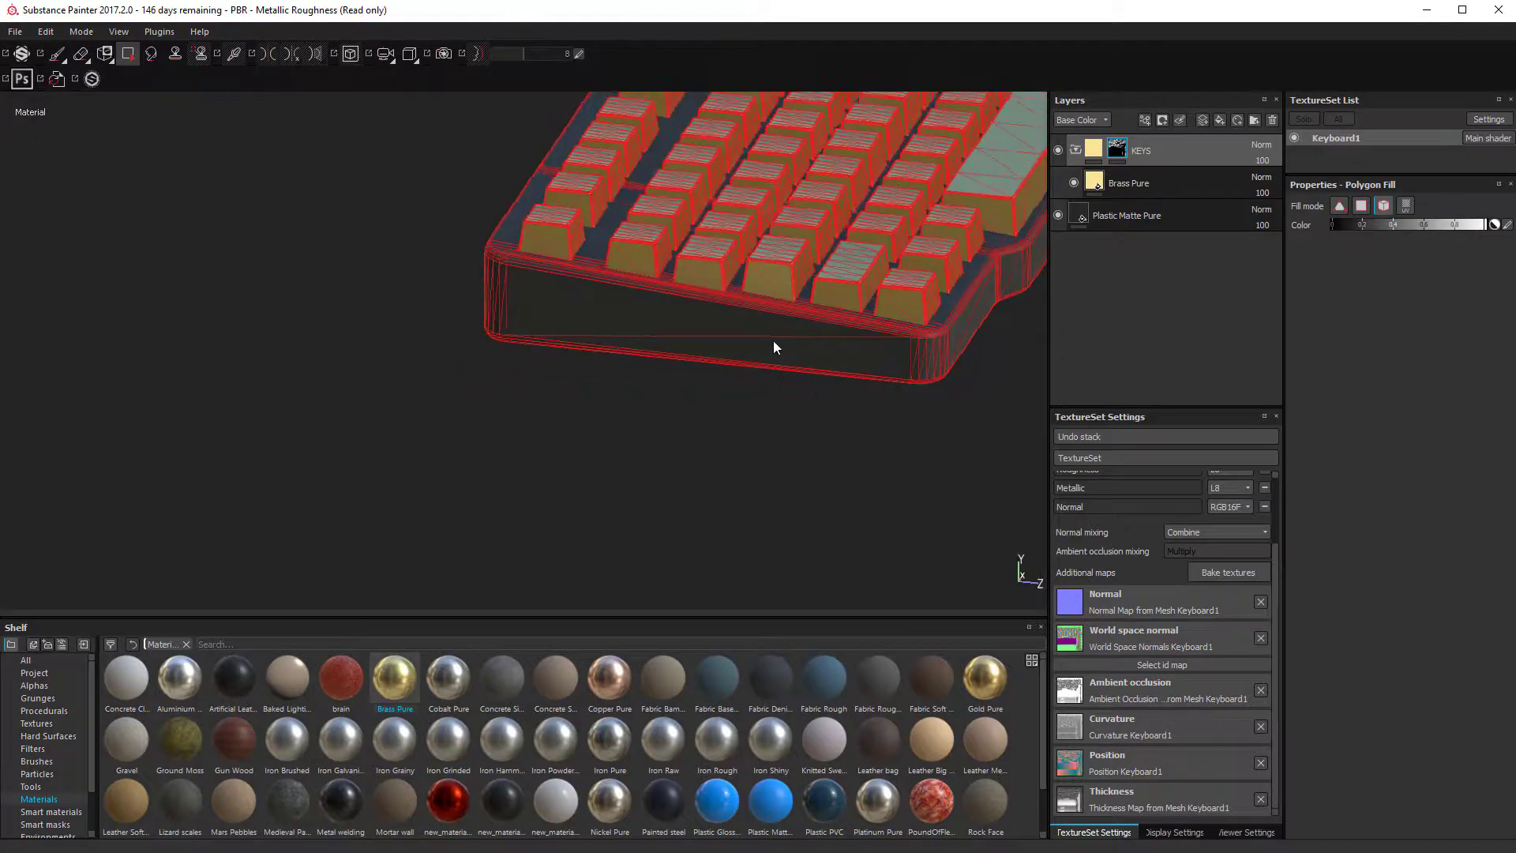
middle_click_drag(775, 345, 270, 523, "alt")
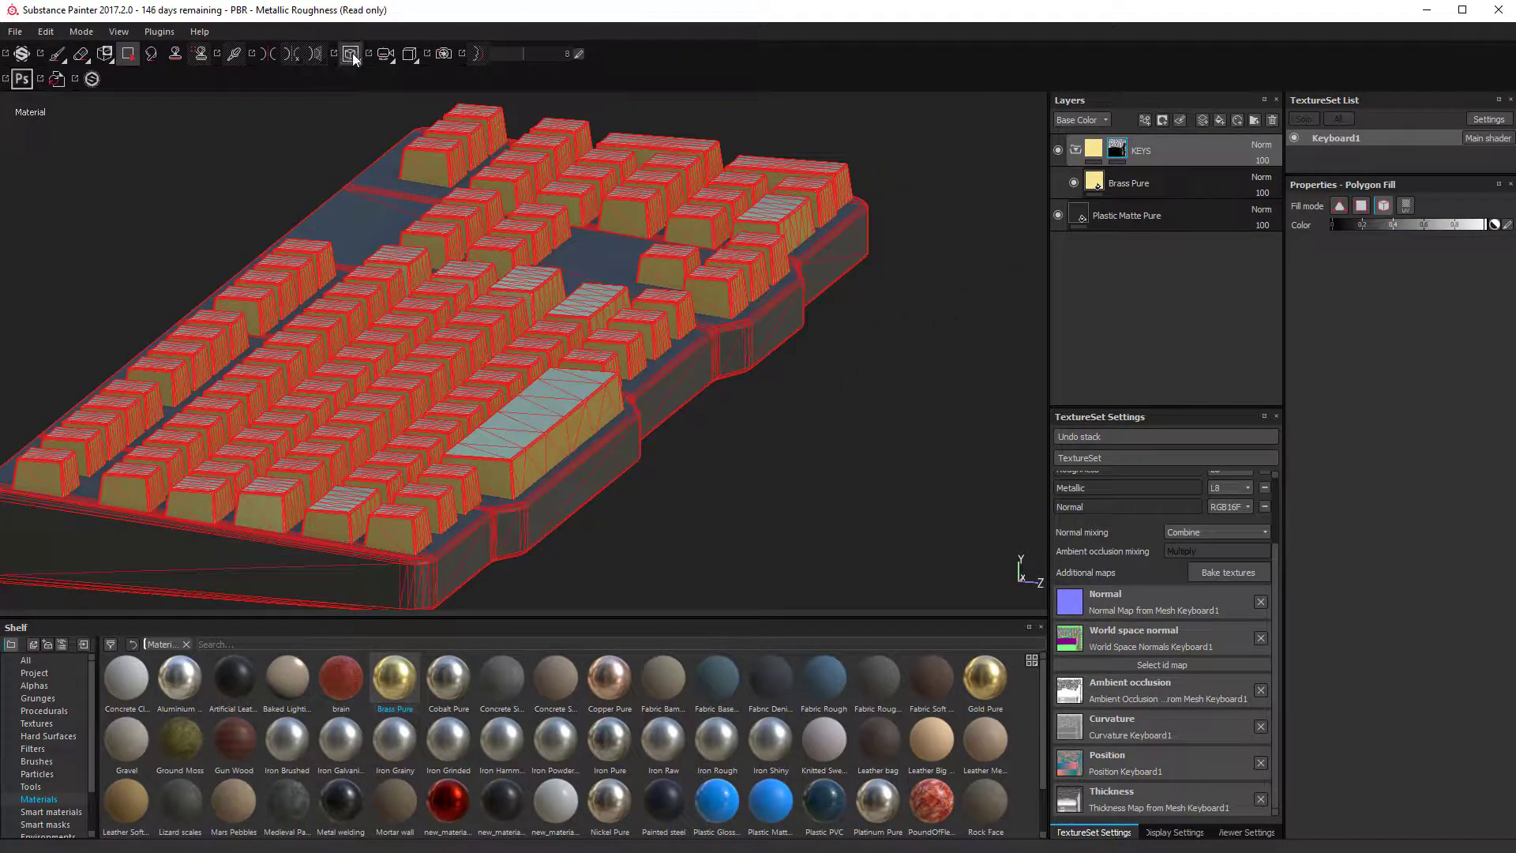
Step: Switch the viewport back to perspective view and bring the masked keys up close
left_click(387, 53)
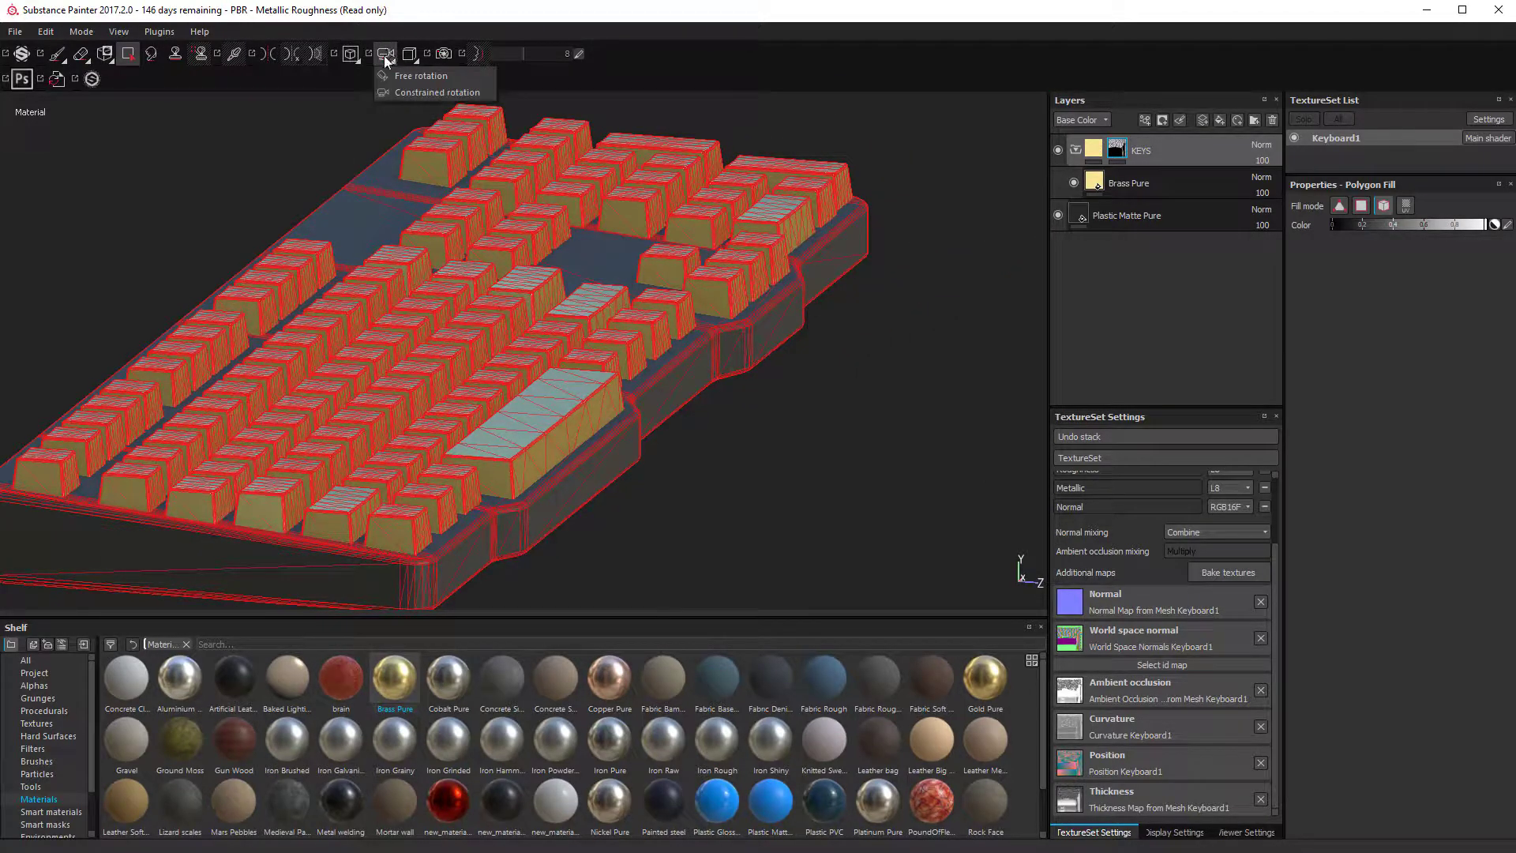
mouse_move(339, 54)
left_click(416, 56)
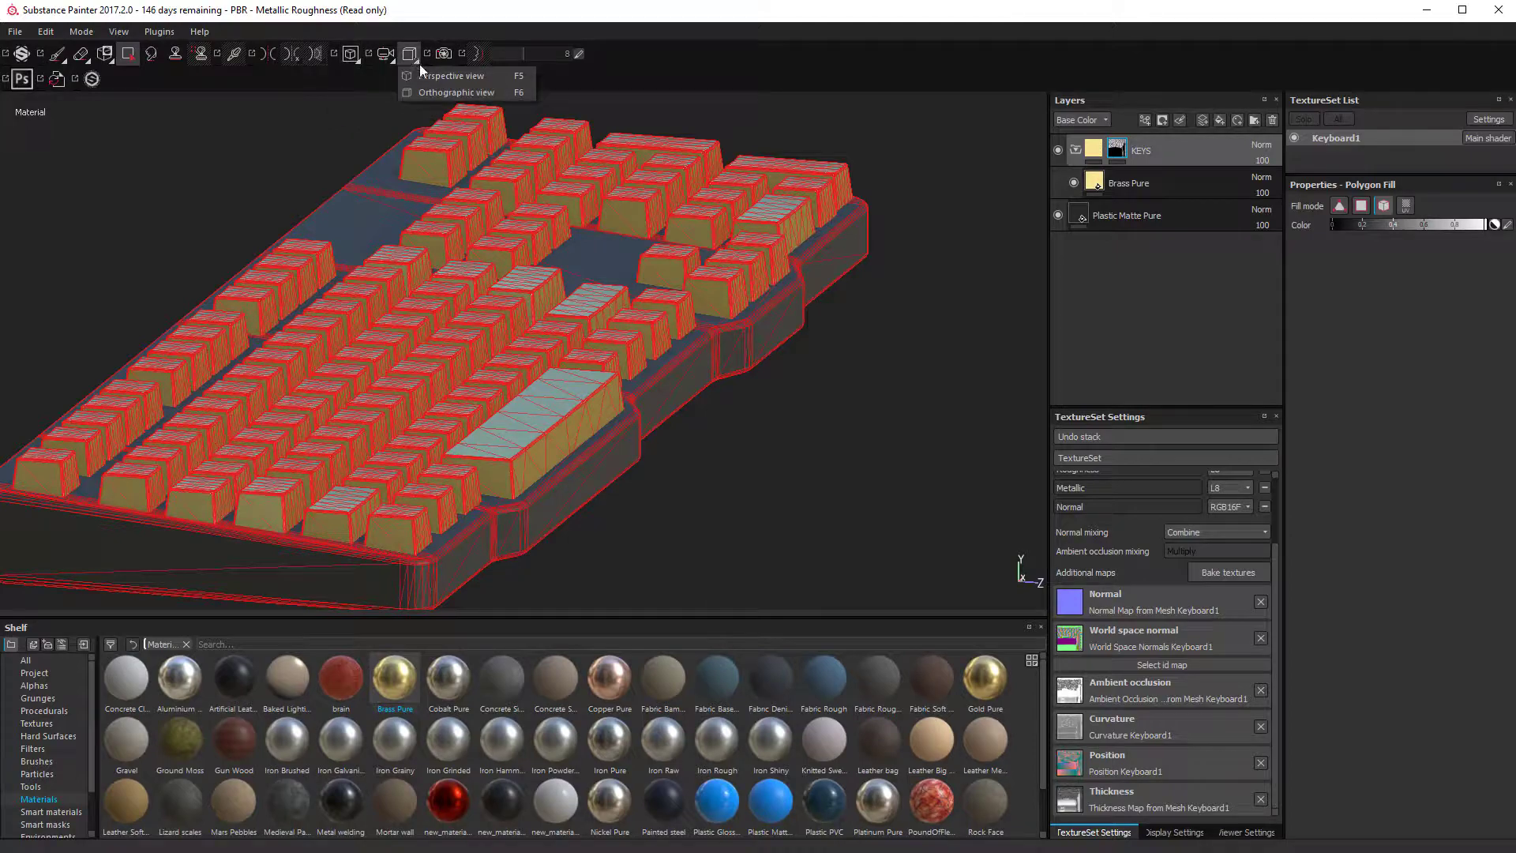
left_click(421, 74)
left_click_drag(677, 368, 935, 183, "alt")
scroll(935, 189, "up", 3)
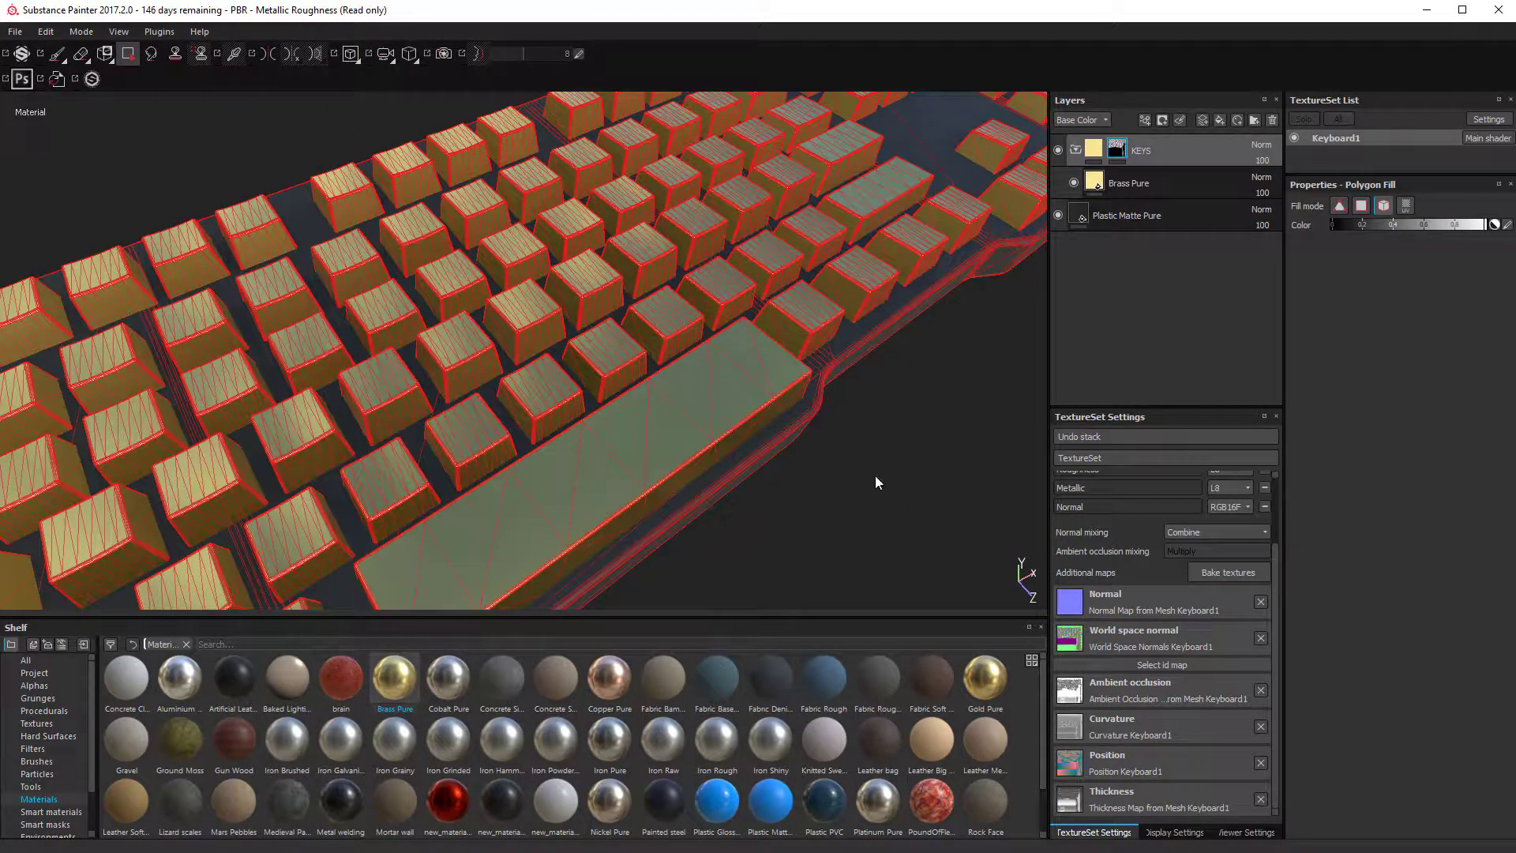
Step: Return to the Paint tool and inspect the brass keys against the plastic casing
left_click(55, 59)
scroll(399, 276, "down", 4)
mouse_move(757, 371)
left_mouse_down("alt")
mouse_move(633, 314)
mouse_move(693, 382)
mouse_move(332, 531)
mouse_move(444, 239)
mouse_move(474, 442)
mouse_move(542, 376)
mouse_move(531, 467)
mouse_move(581, 389)
mouse_move(606, 410)
mouse_move(582, 324)
mouse_move(565, 339)
mouse_move(547, 296)
left_mouse_up("alt")
scroll(987, 229, "up", 3)
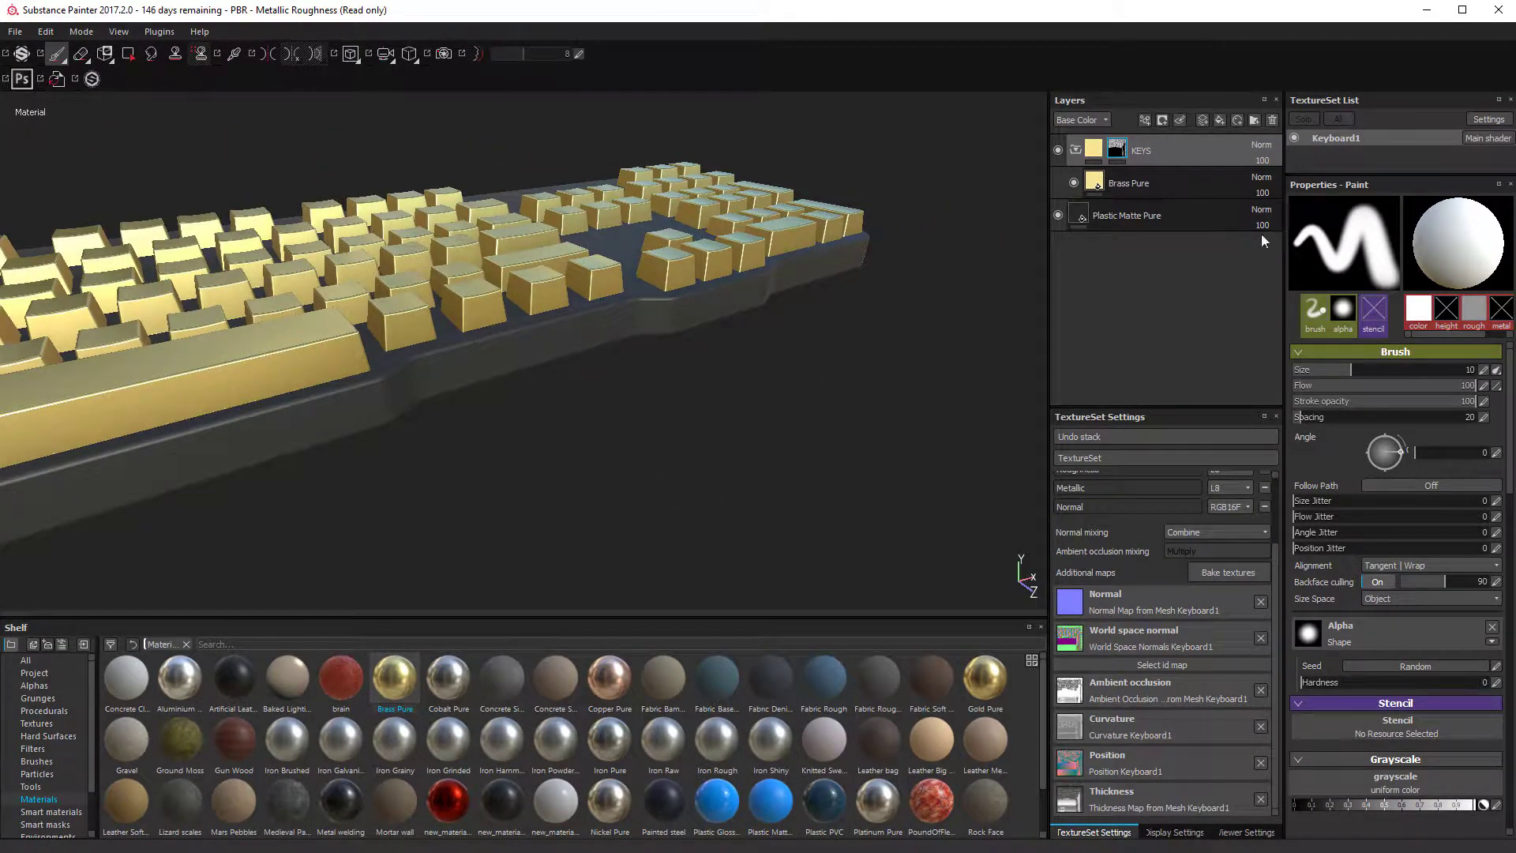
Step: Delete the Brass Pure layer from the KEYS folder and undo the deletion
left_click(1167, 178)
key("Delete")
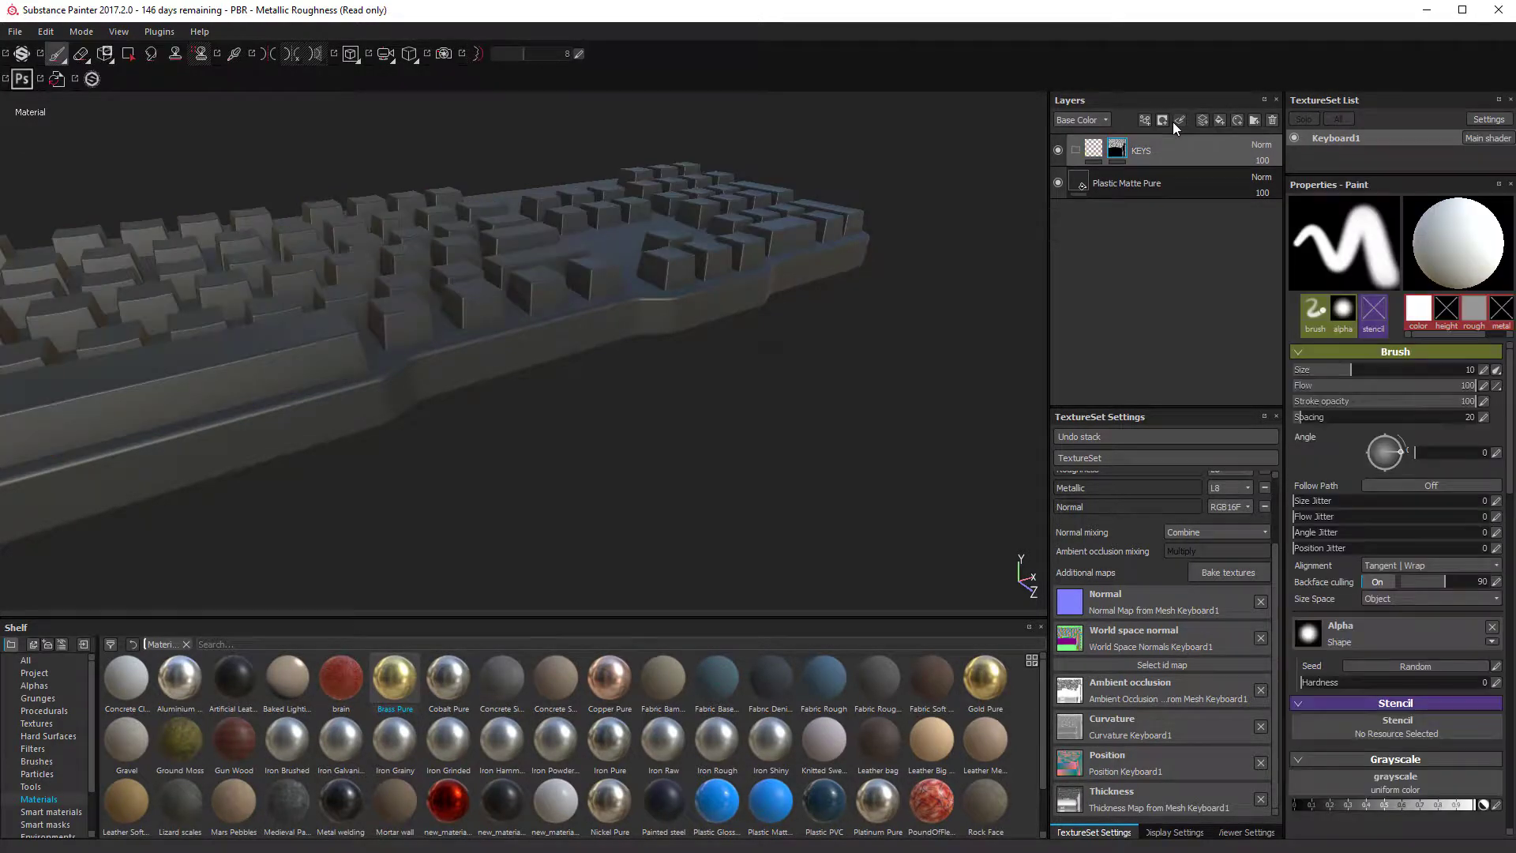
key("ctrl+z")
Step: Add a Lizard scales material layer above Brass Pure inside the KEYS folder and inspect it on the keys
left_click(1141, 178)
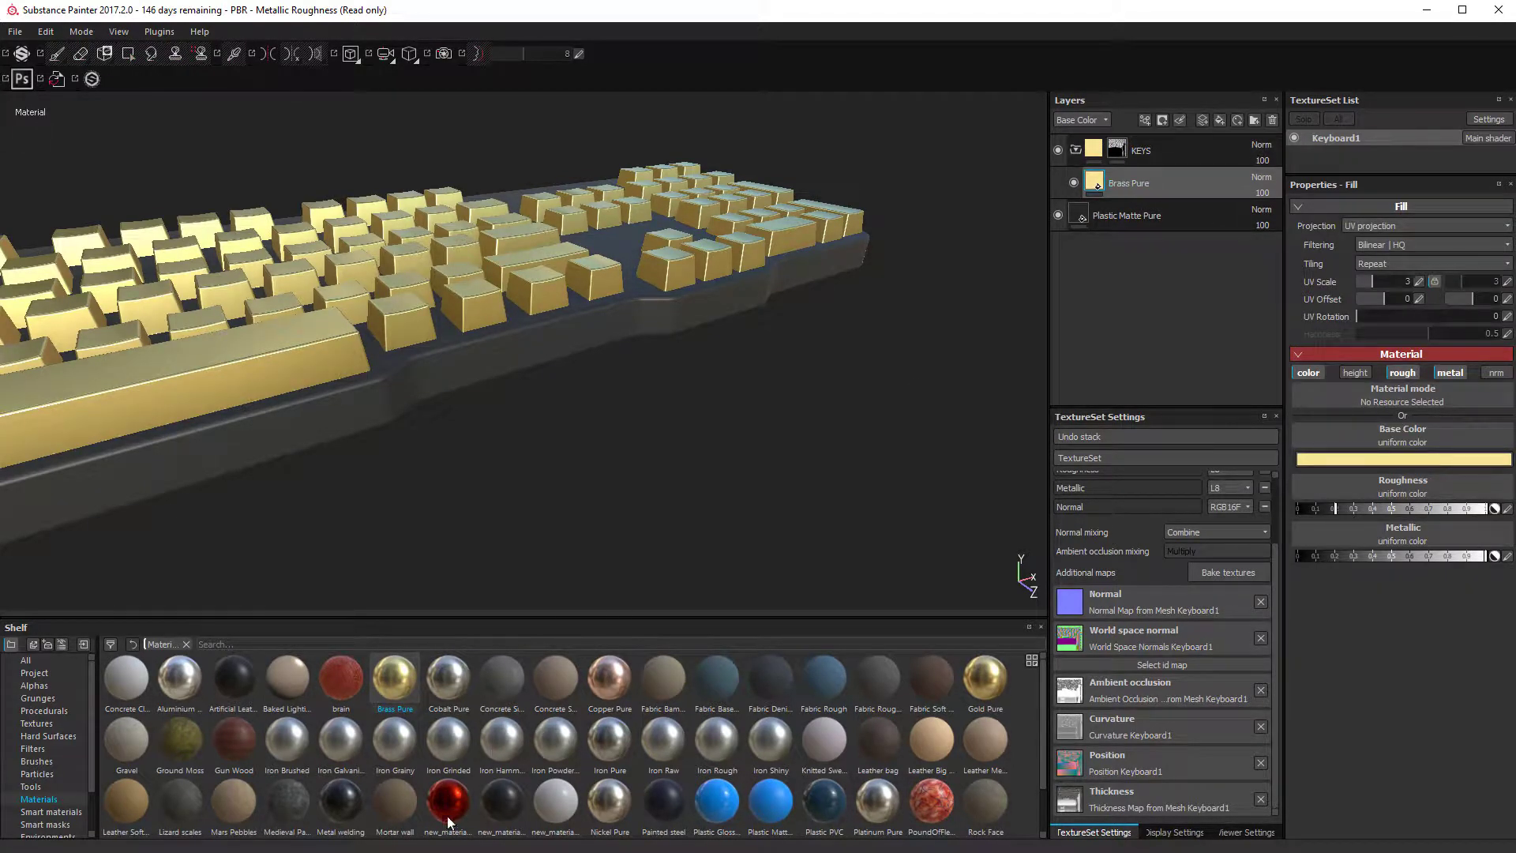
left_click(349, 799)
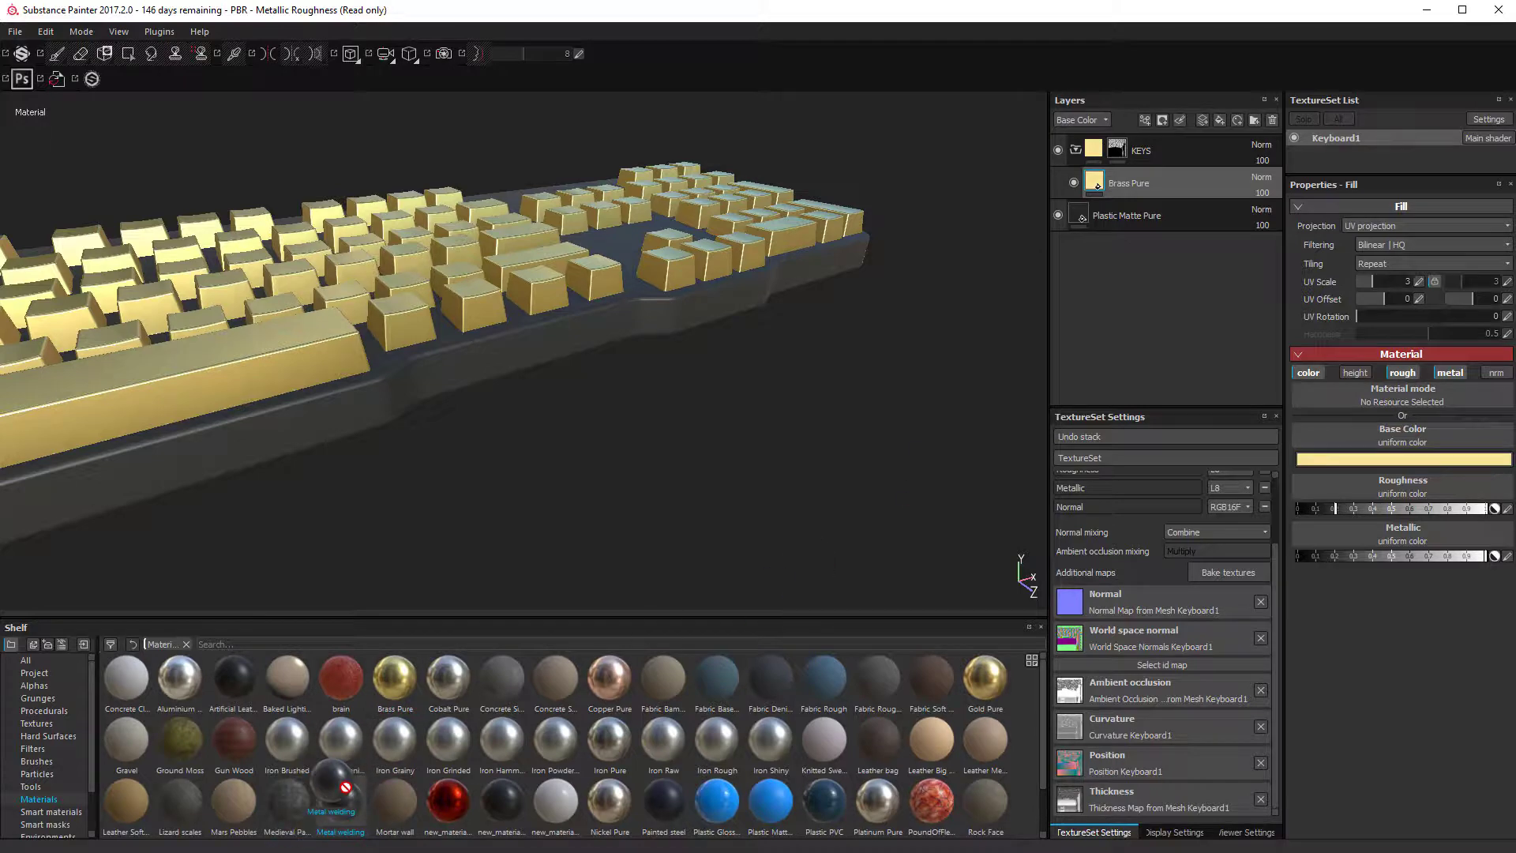
left_click_drag(182, 797, 1192, 168)
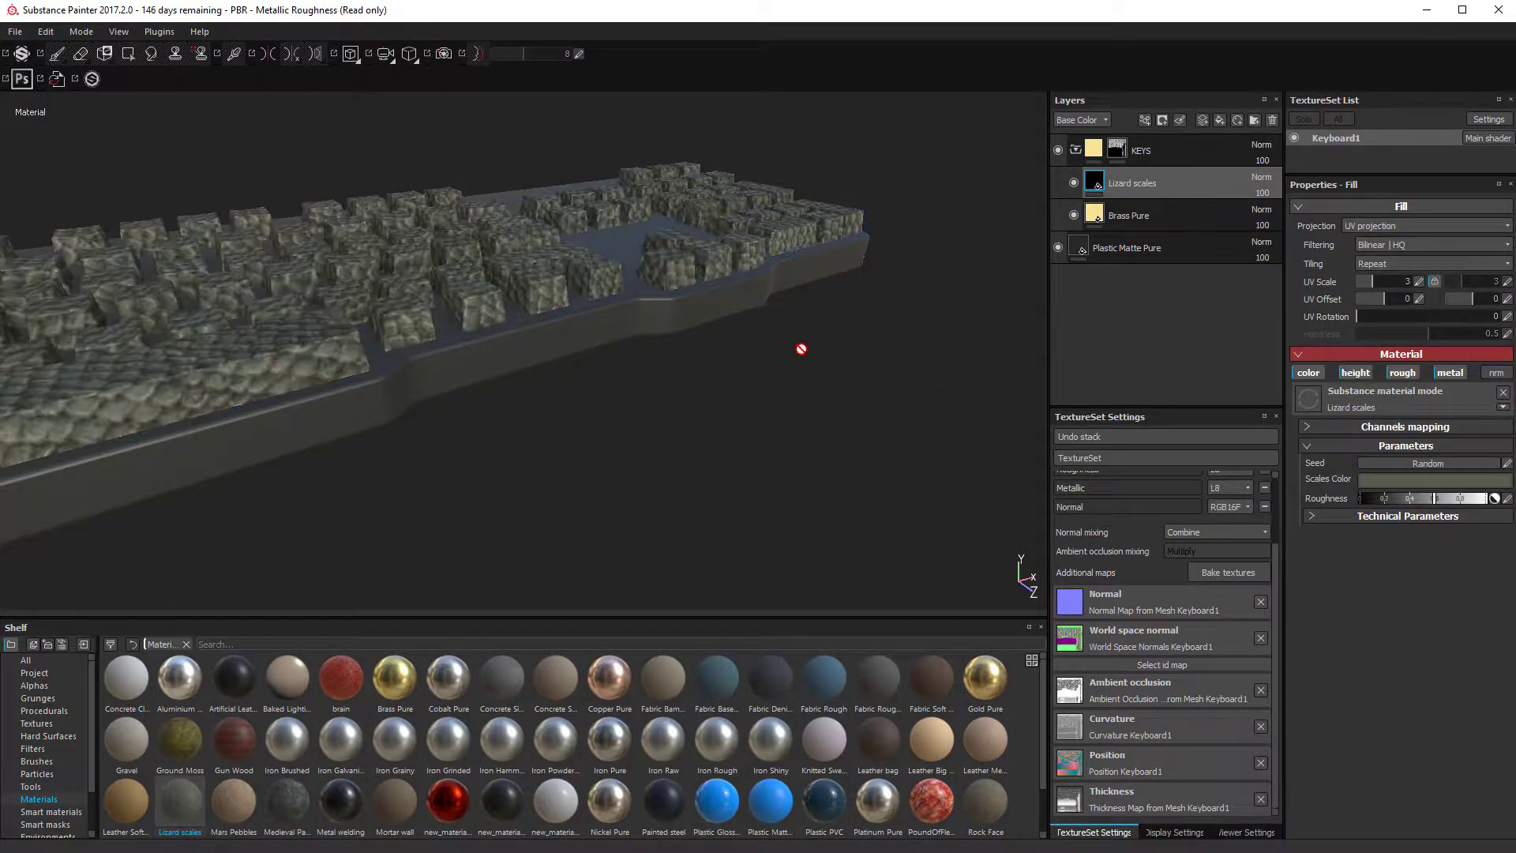
left_click_drag(691, 346, 600, 466, "alt")
middle_click_drag(600, 466, 762, 509, "alt")
scroll(738, 221, "down", 1)
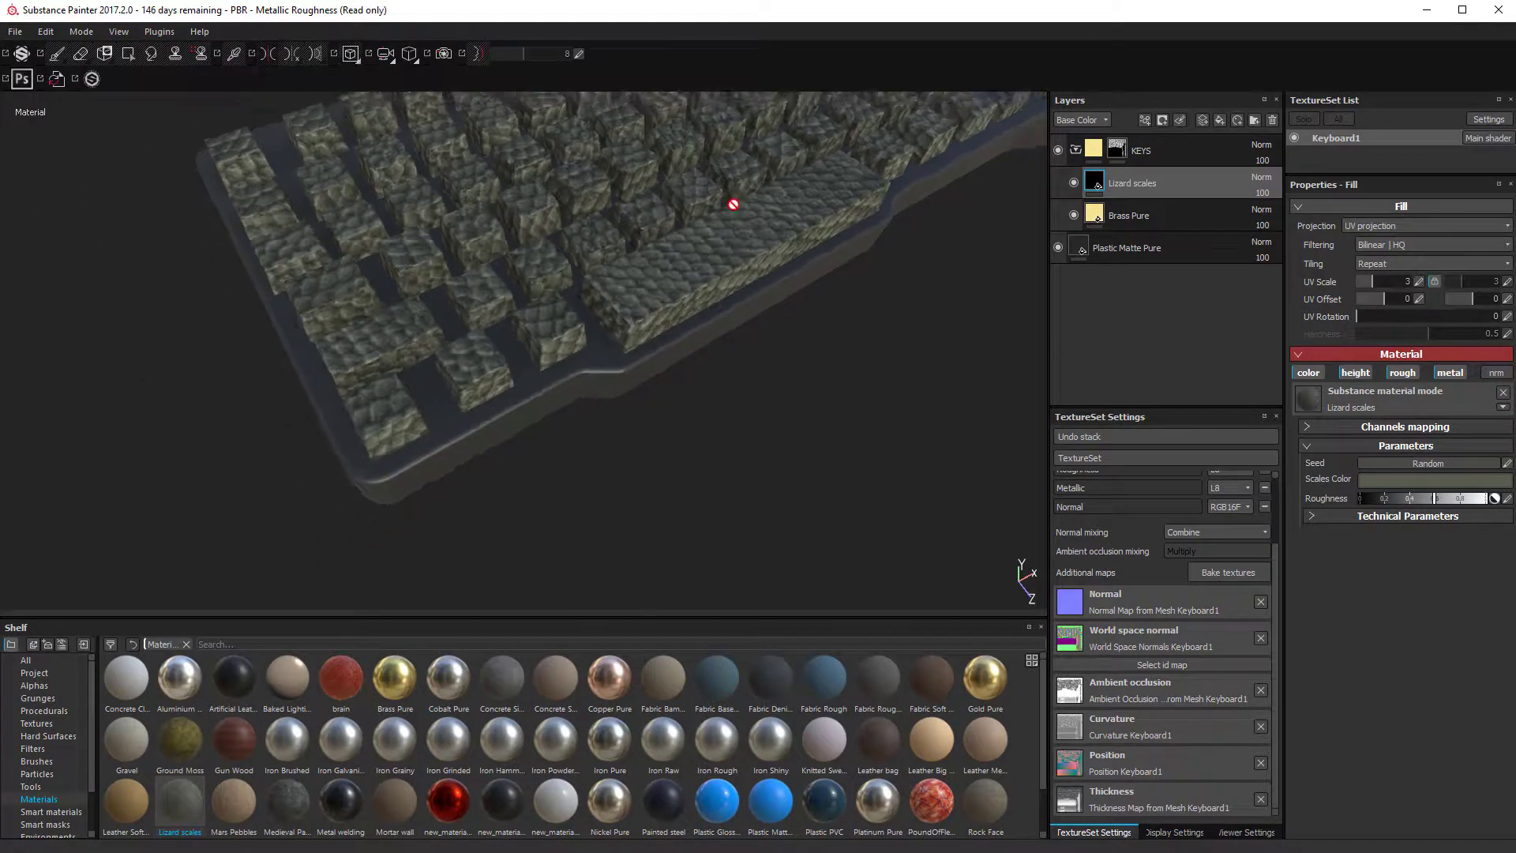
left_click_drag(731, 203, 686, 197, "alt")
middle_click_drag(687, 198, 663, 265, "alt")
right_click_drag(663, 266, 669, 399, "alt")
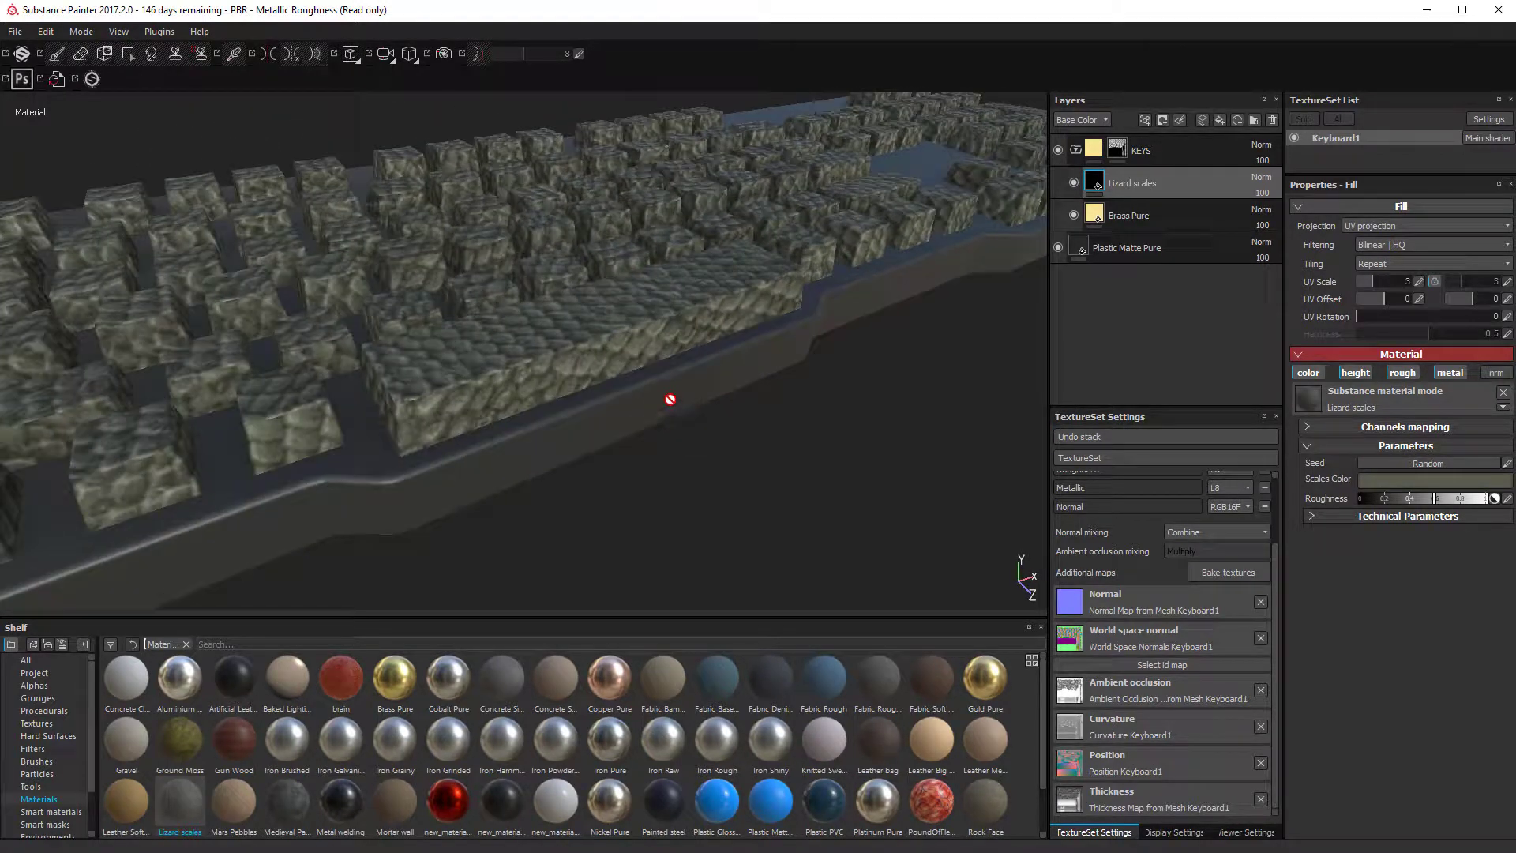
Step: Delete the KEYS folder with its contents and the Plastic Matte Pure layer, and check the bare keyboard
left_click(1201, 158)
left_click(1155, 250, "shift")
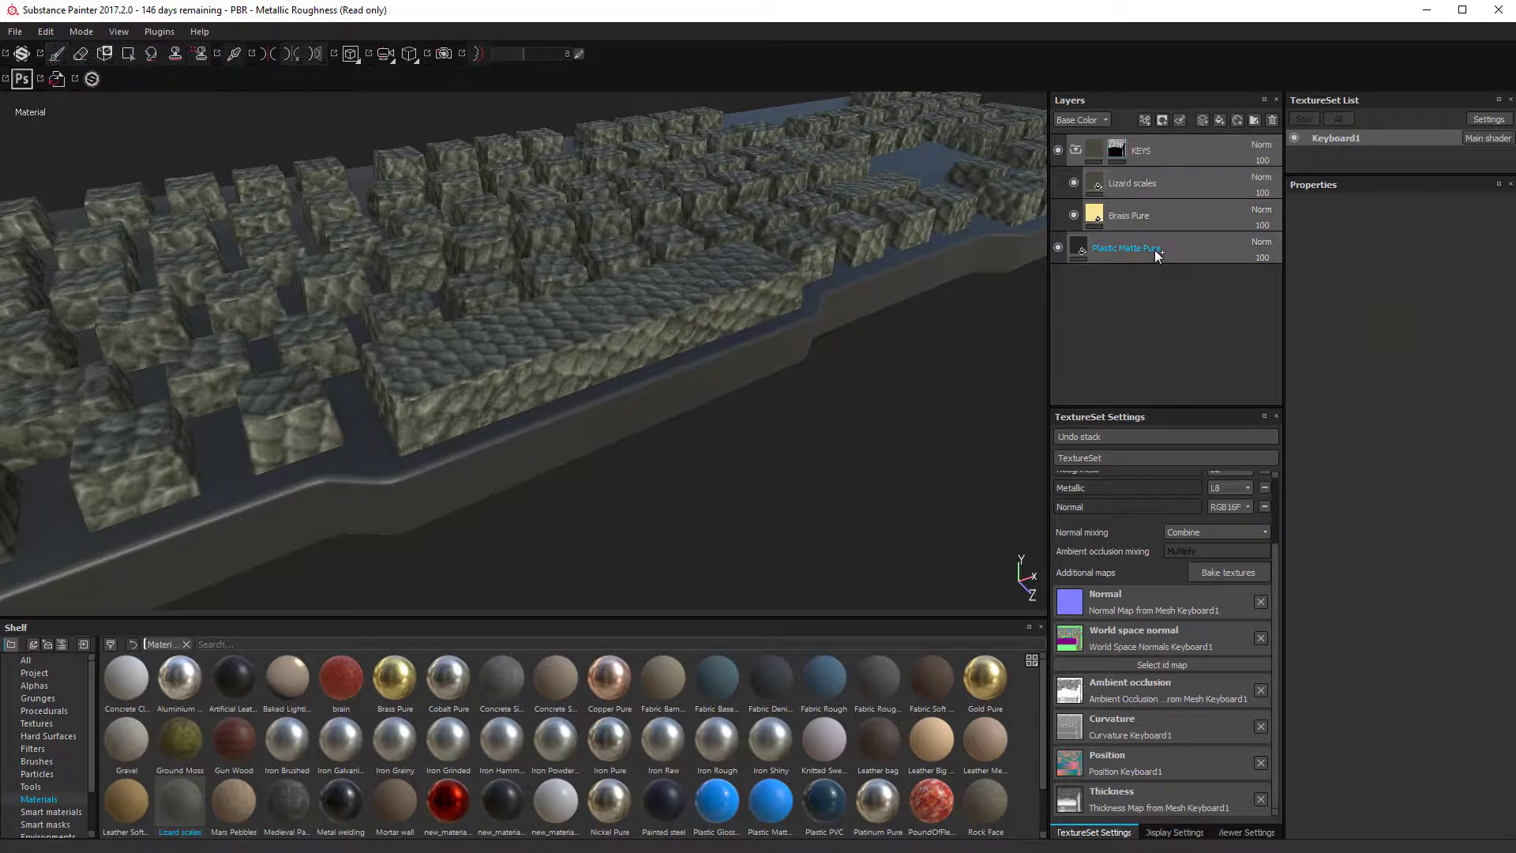
key("Delete")
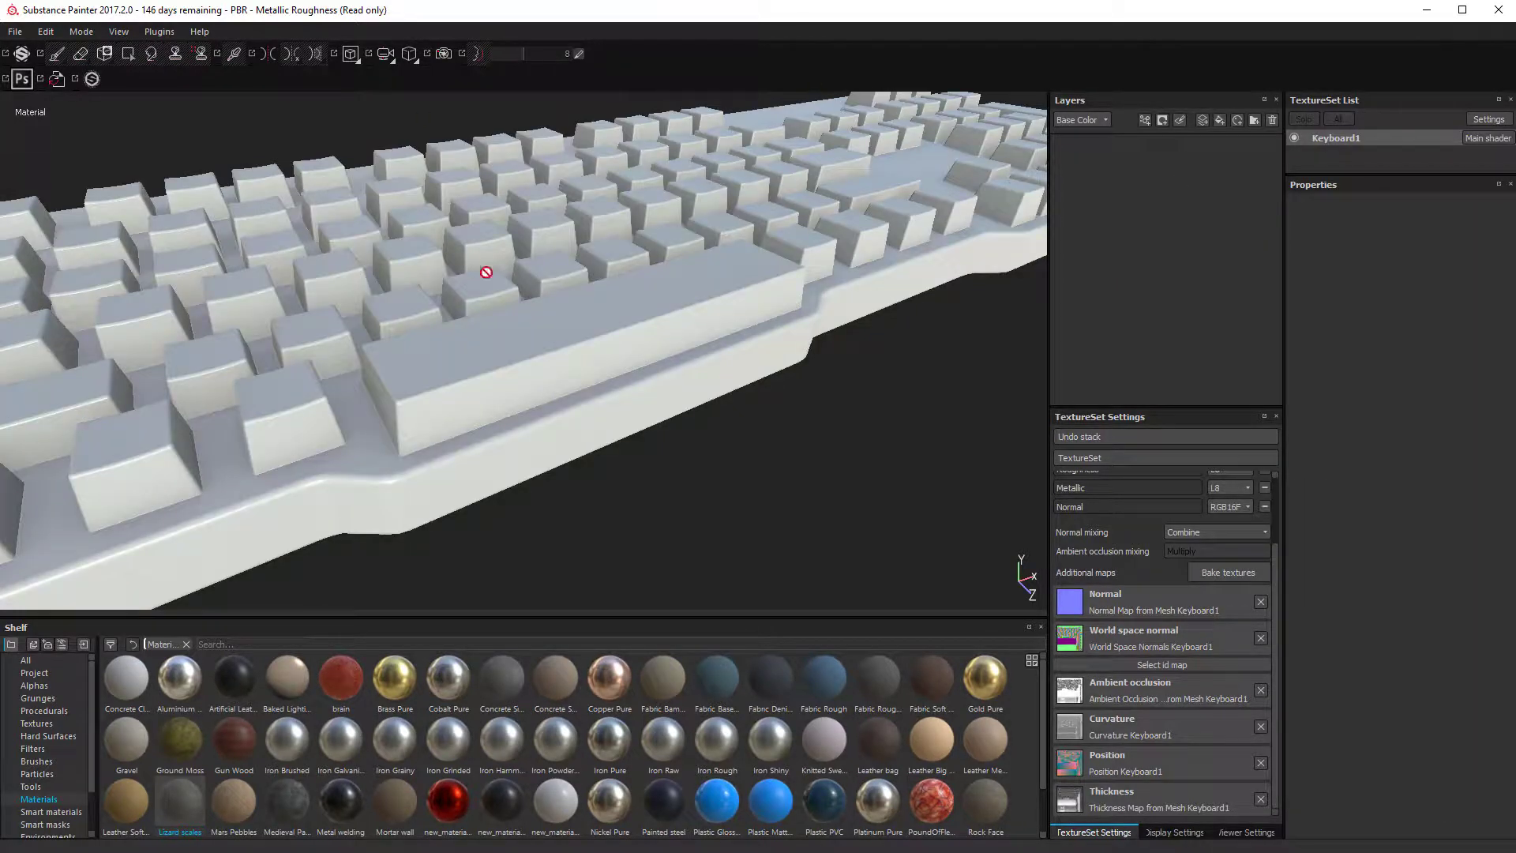
right_click_drag(730, 279, 731, 253, "alt")
middle_click_drag(731, 253, 494, 379, "alt")
left_click_drag(494, 379, 522, 389, "alt")
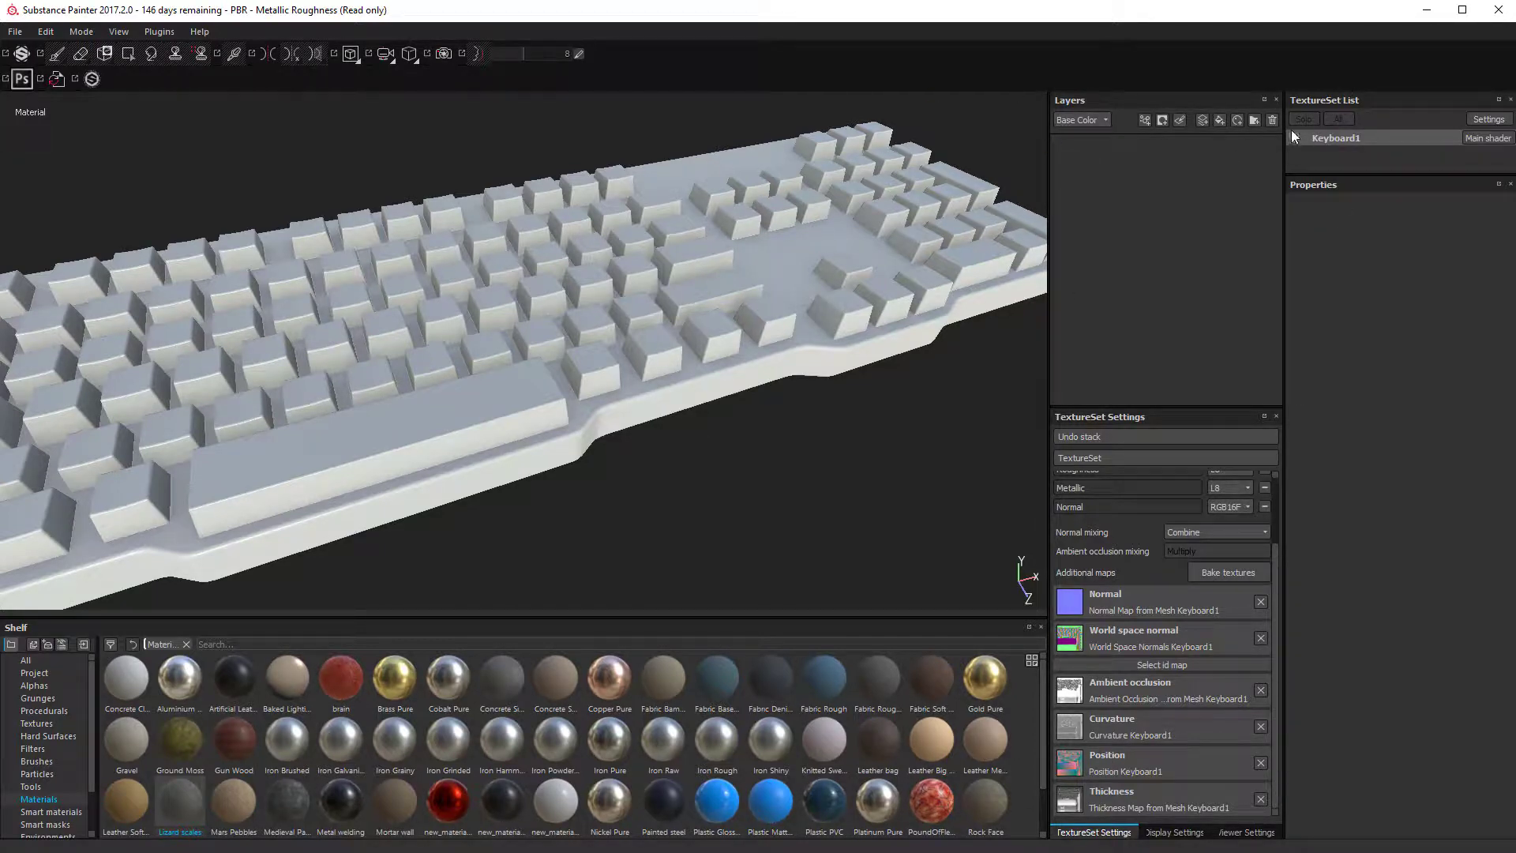
Step: Add a fill layer and set its base color to dark grey, RGB 0.025, and inspect the surface
left_click(1220, 119)
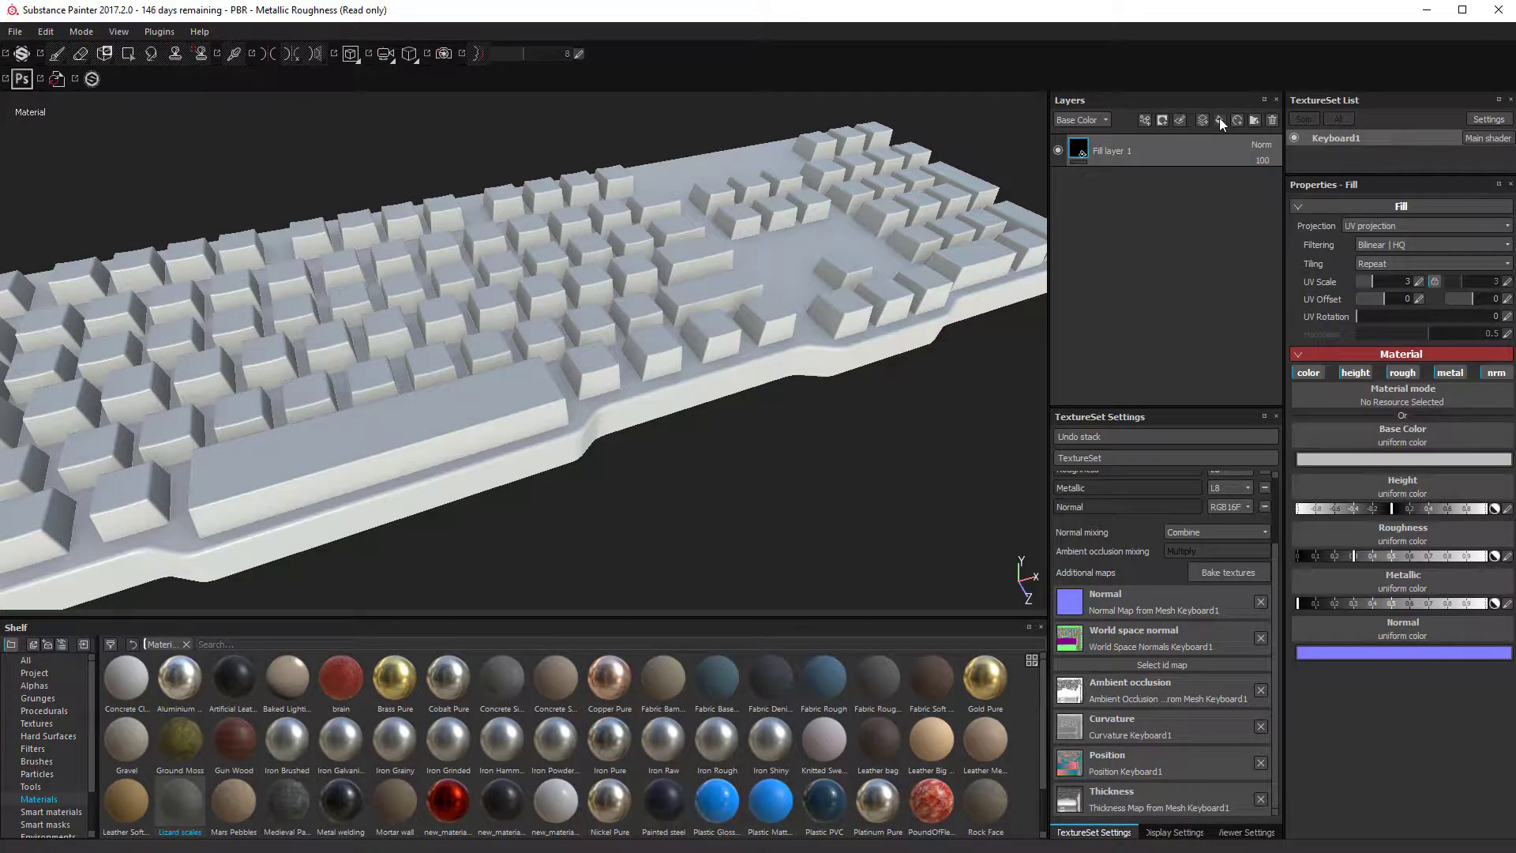
left_click(1380, 458)
left_click_drag(1380, 460, 1210, 515)
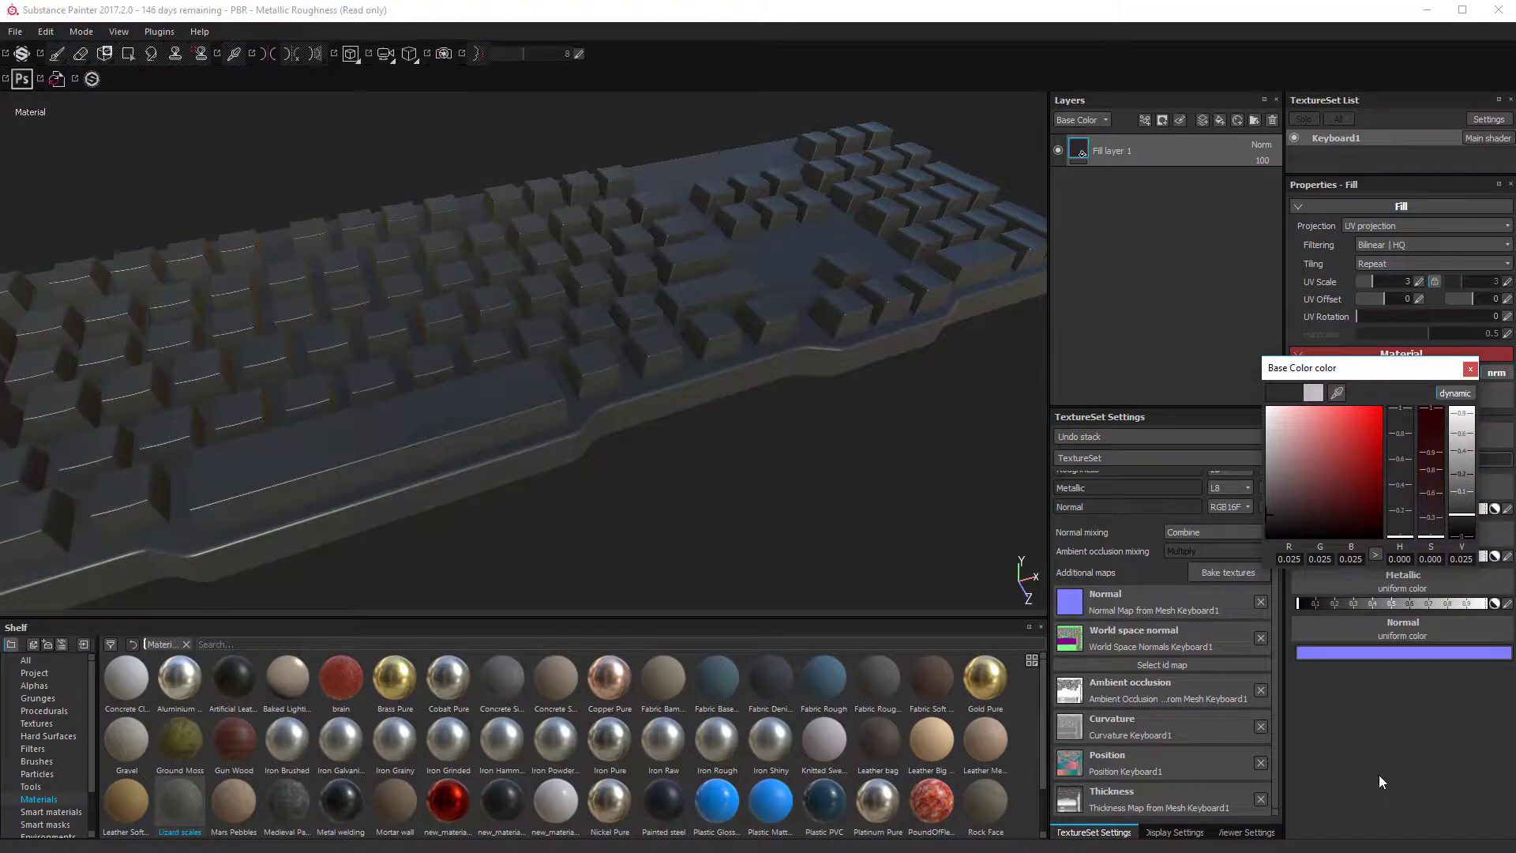
left_click(1469, 369)
left_click_drag(714, 292, 592, 236, "alt")
scroll(839, 342, "up", 3)
left_click_drag(839, 342, 784, 335, "alt")
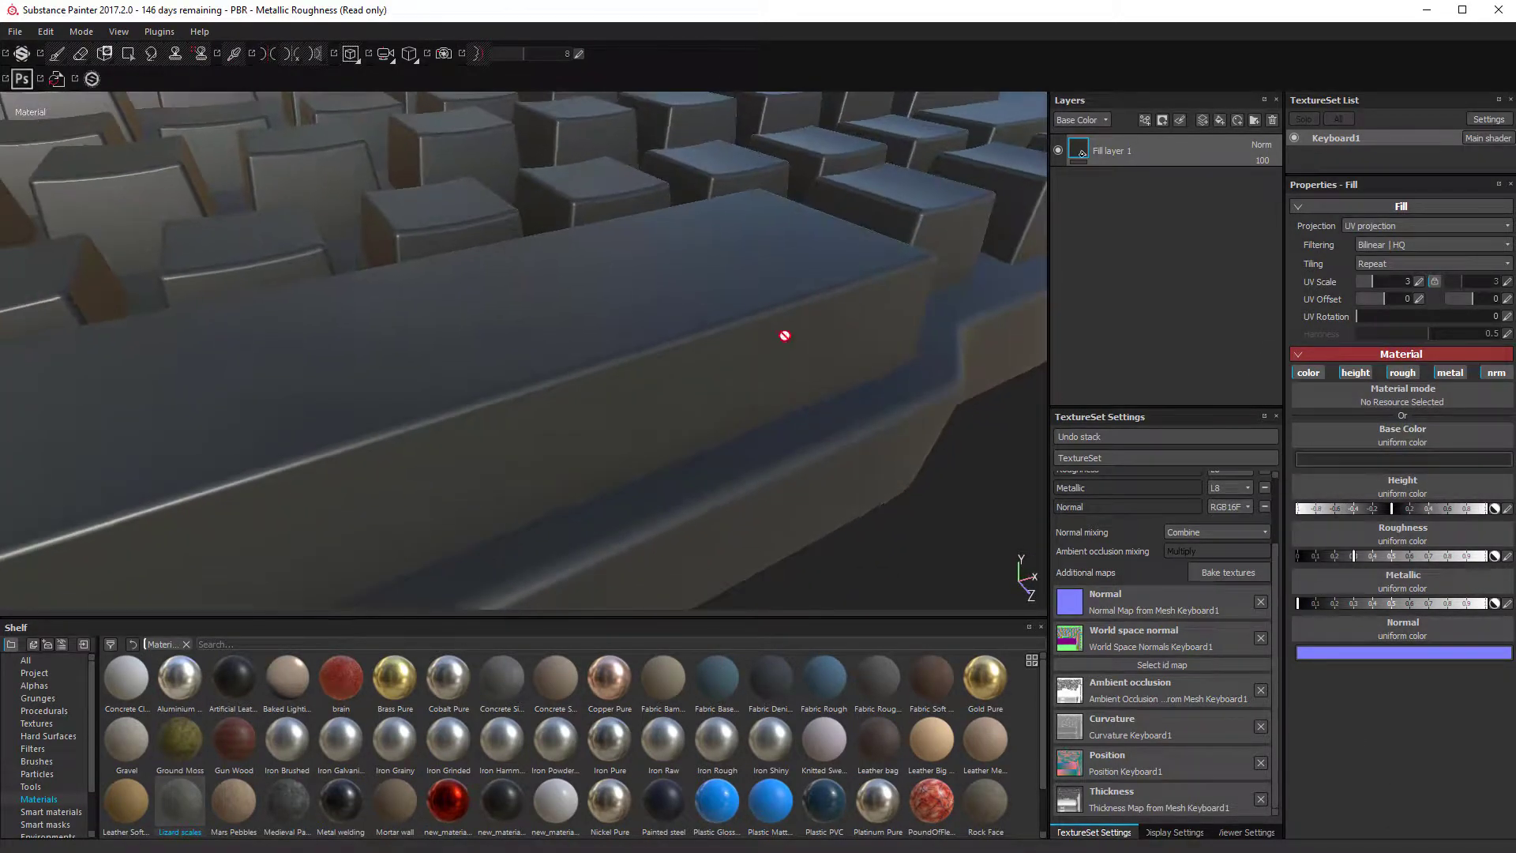
right_click_drag(784, 335, 1017, 298, "alt")
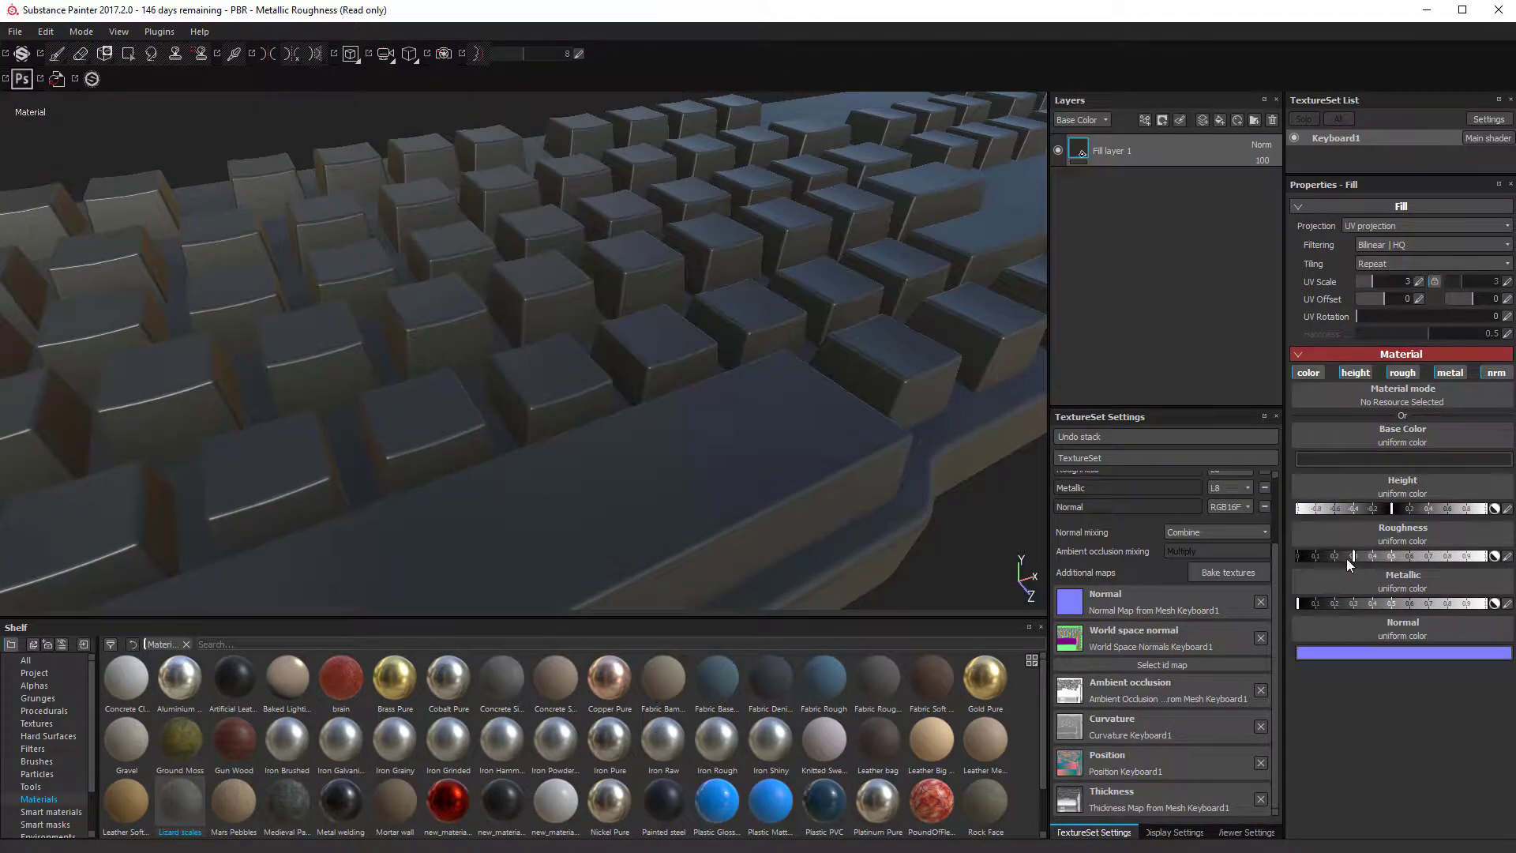
Step: Compare roughness extremes on the fill layer and set its roughness to about 0.6
left_click_drag(1358, 557, 1481, 559)
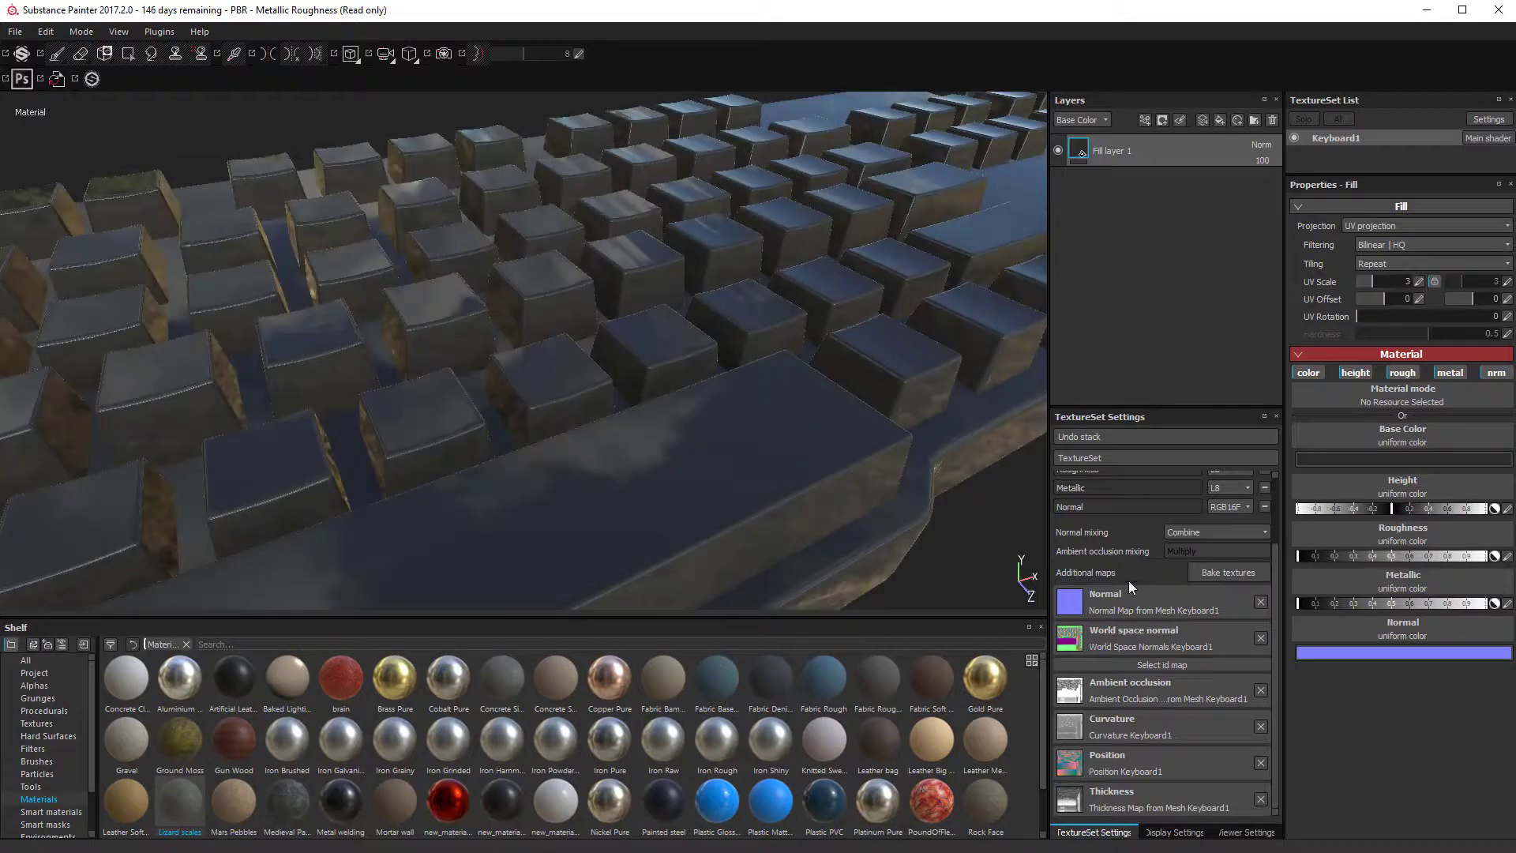
left_click_drag(1297, 556, 1410, 480)
left_click_drag(718, 144, 765, 355, "alt")
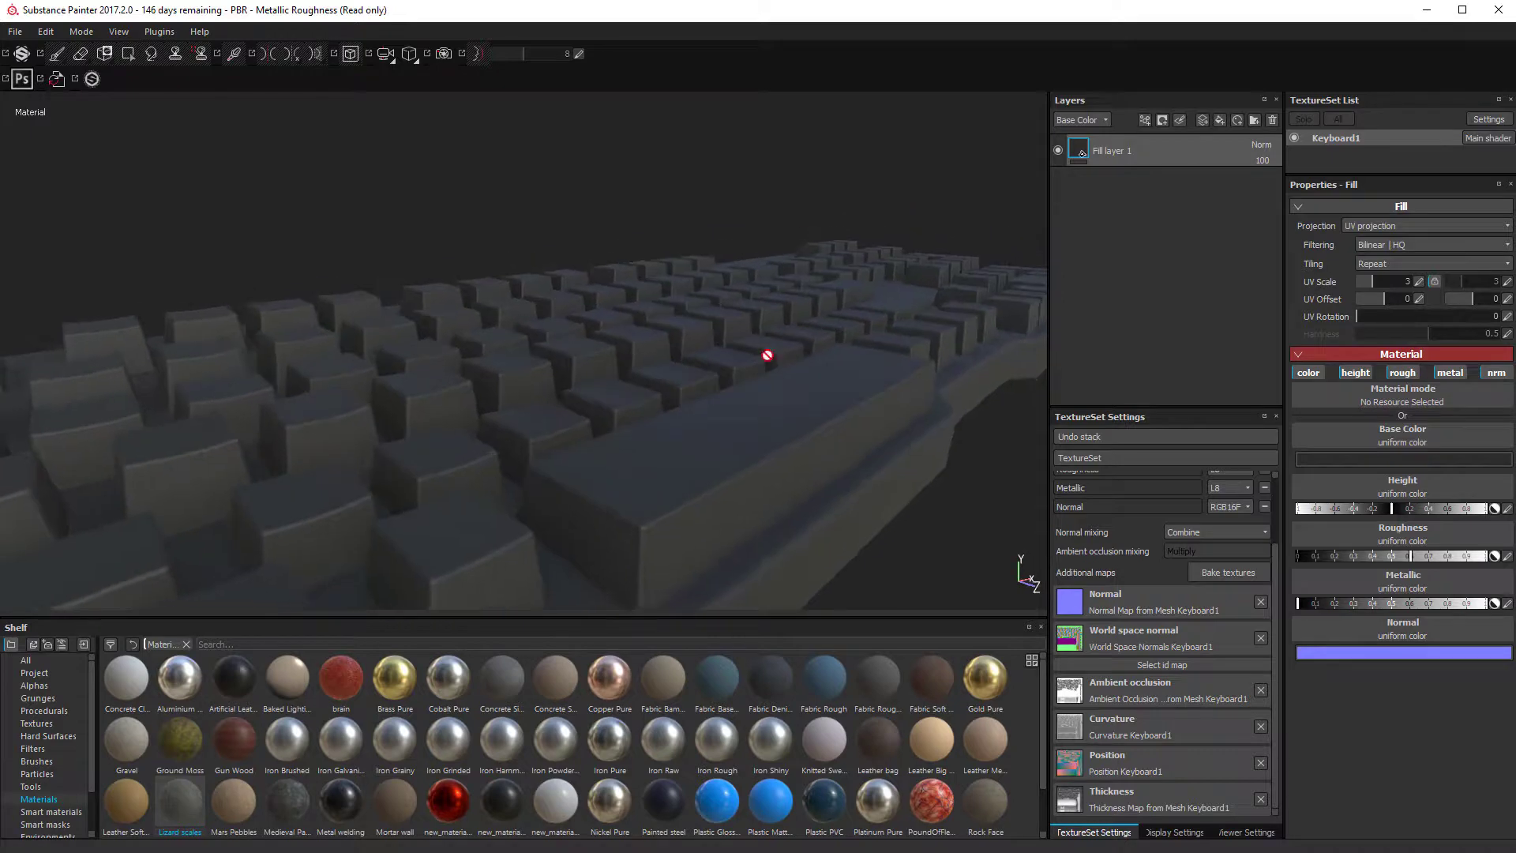
Step: Darken the fill layer's base color to RGB 0.018
left_click(1410, 458)
left_click(1266, 517)
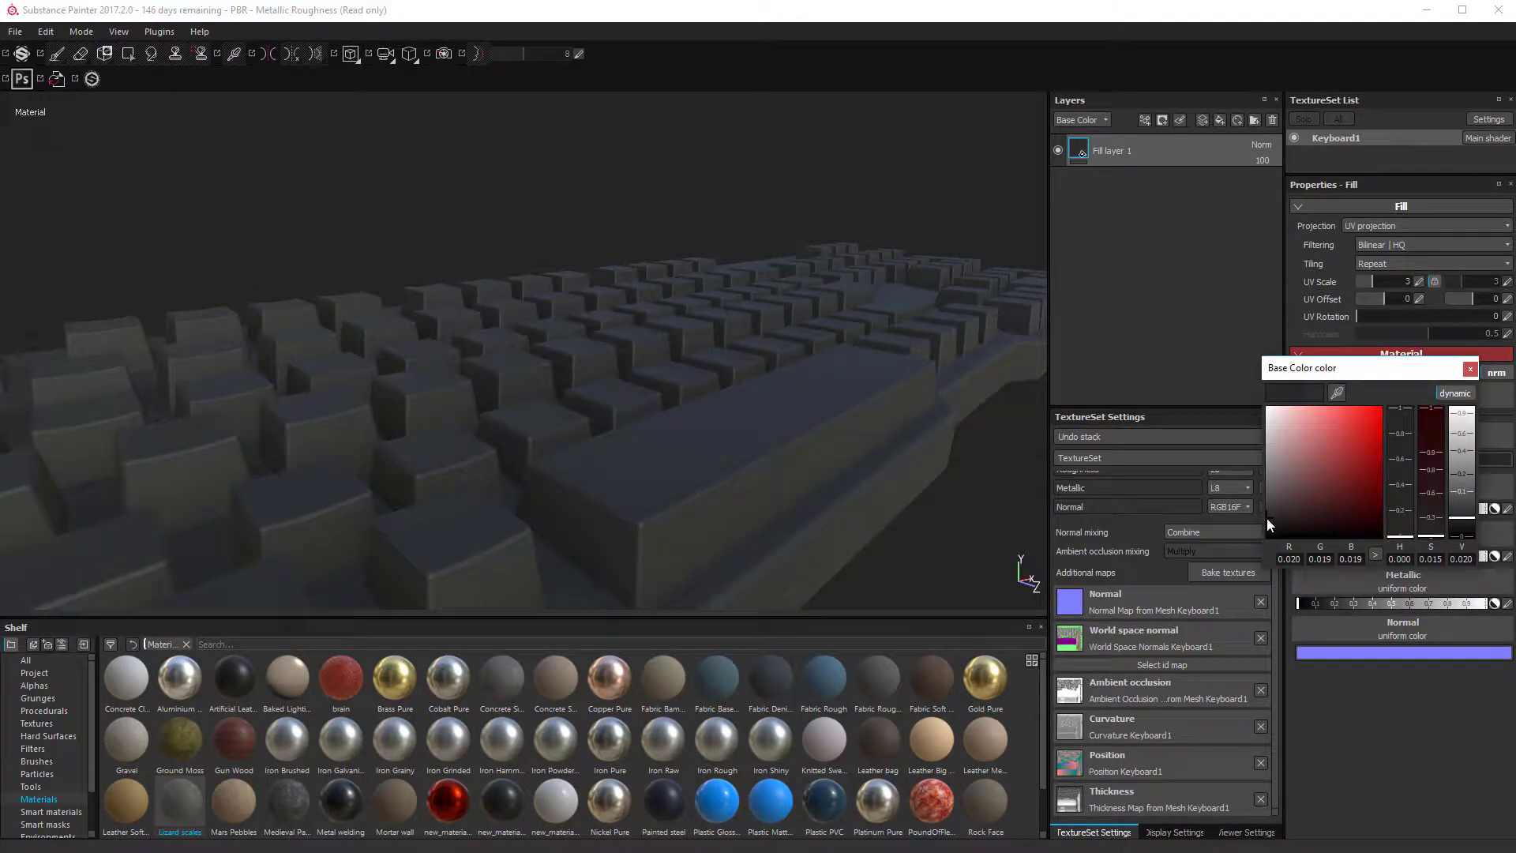
left_click_drag(807, 466, 1121, 426, "alt")
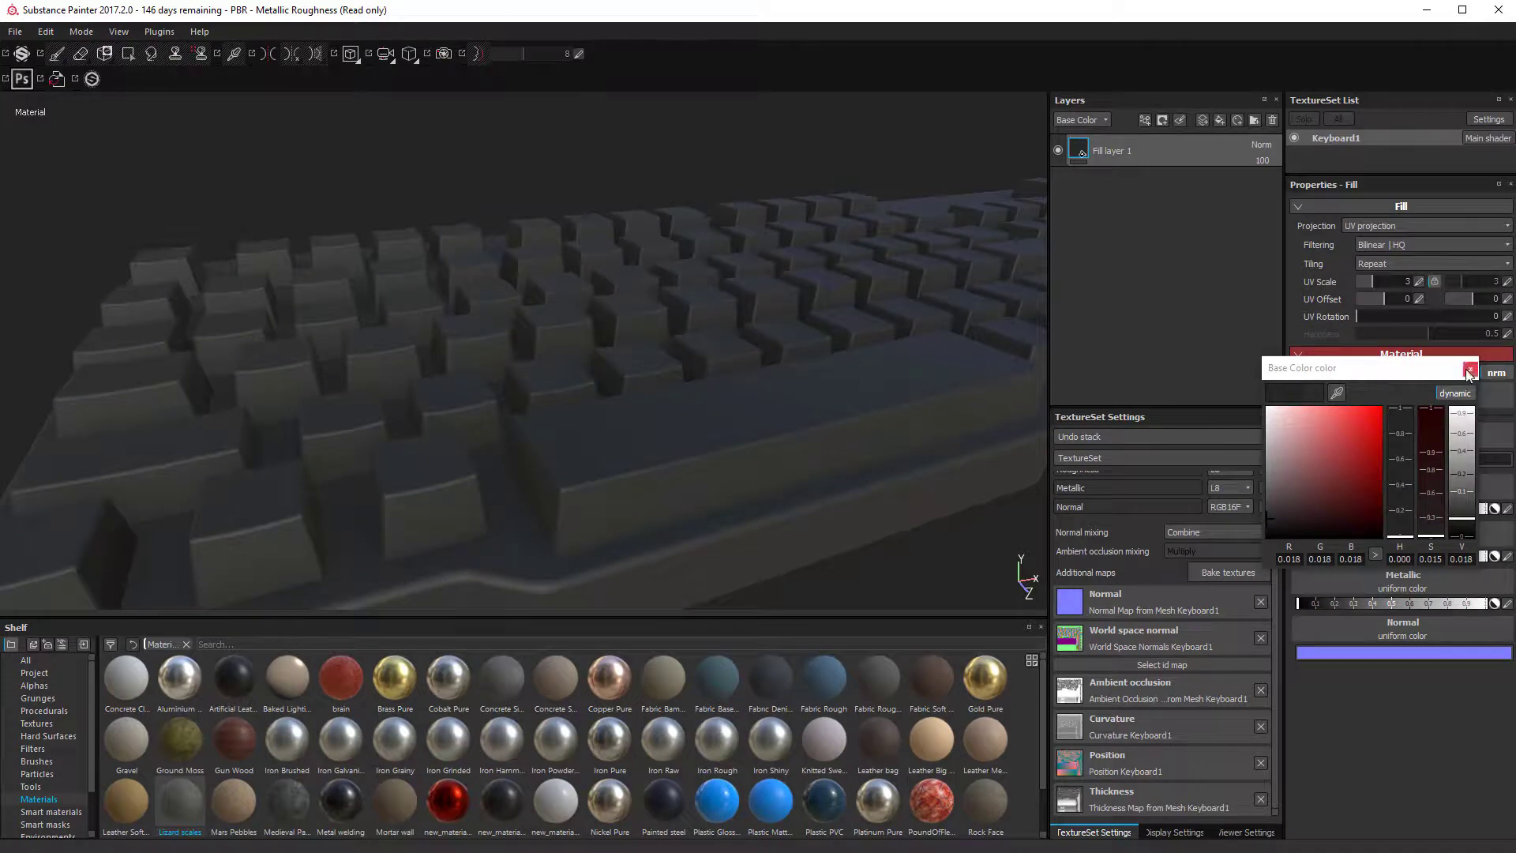
left_click(1468, 369)
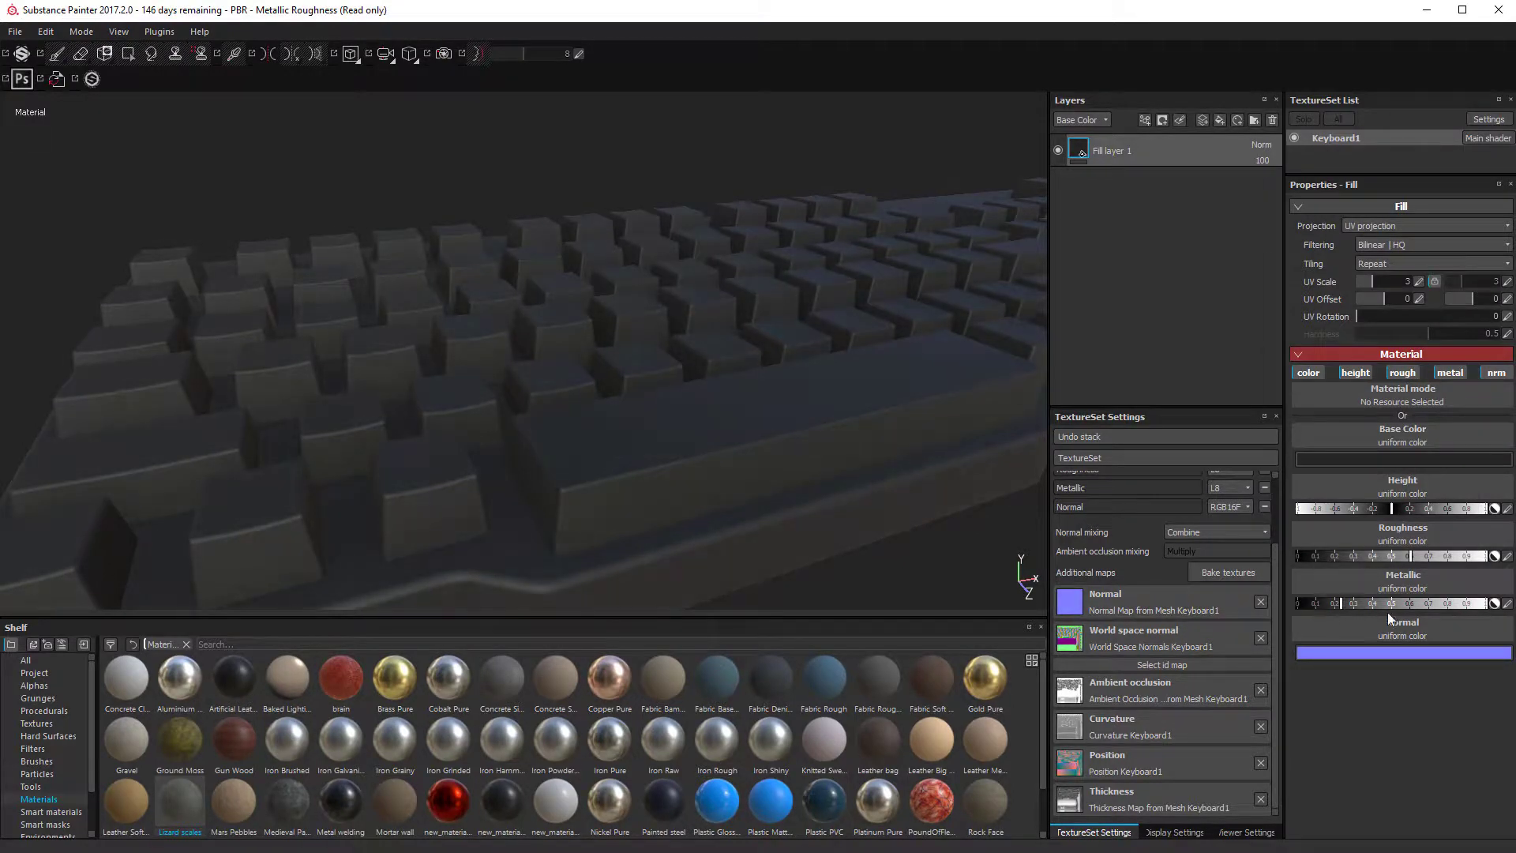
Step: Raise the fill layer's metallic value to the maximum, inspect the keyboard, and set metallic back to 0
left_click(1484, 603)
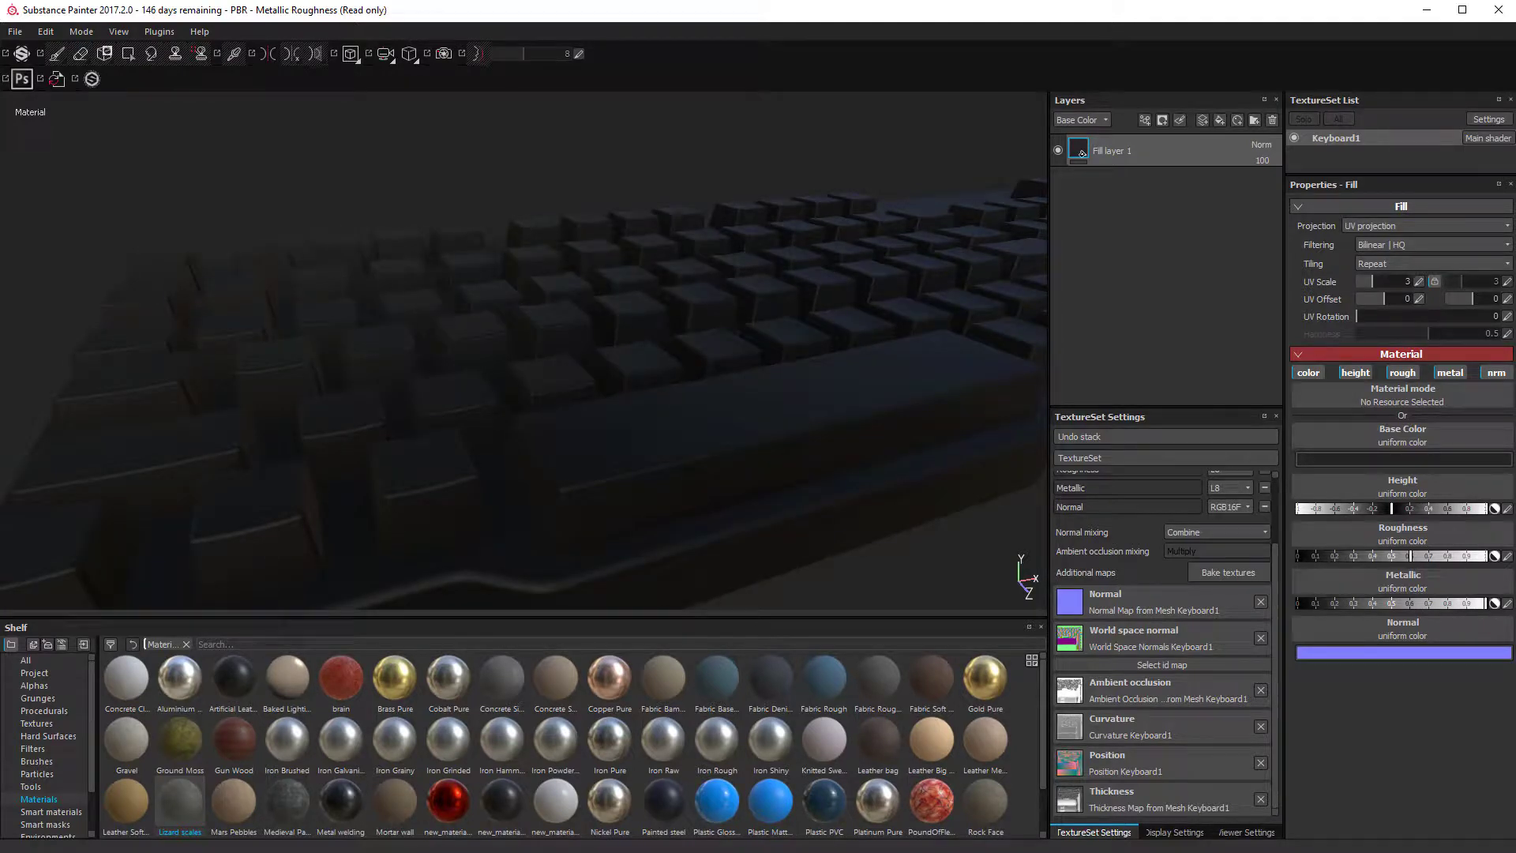
left_click_drag(122, 393, 210, 271, "alt")
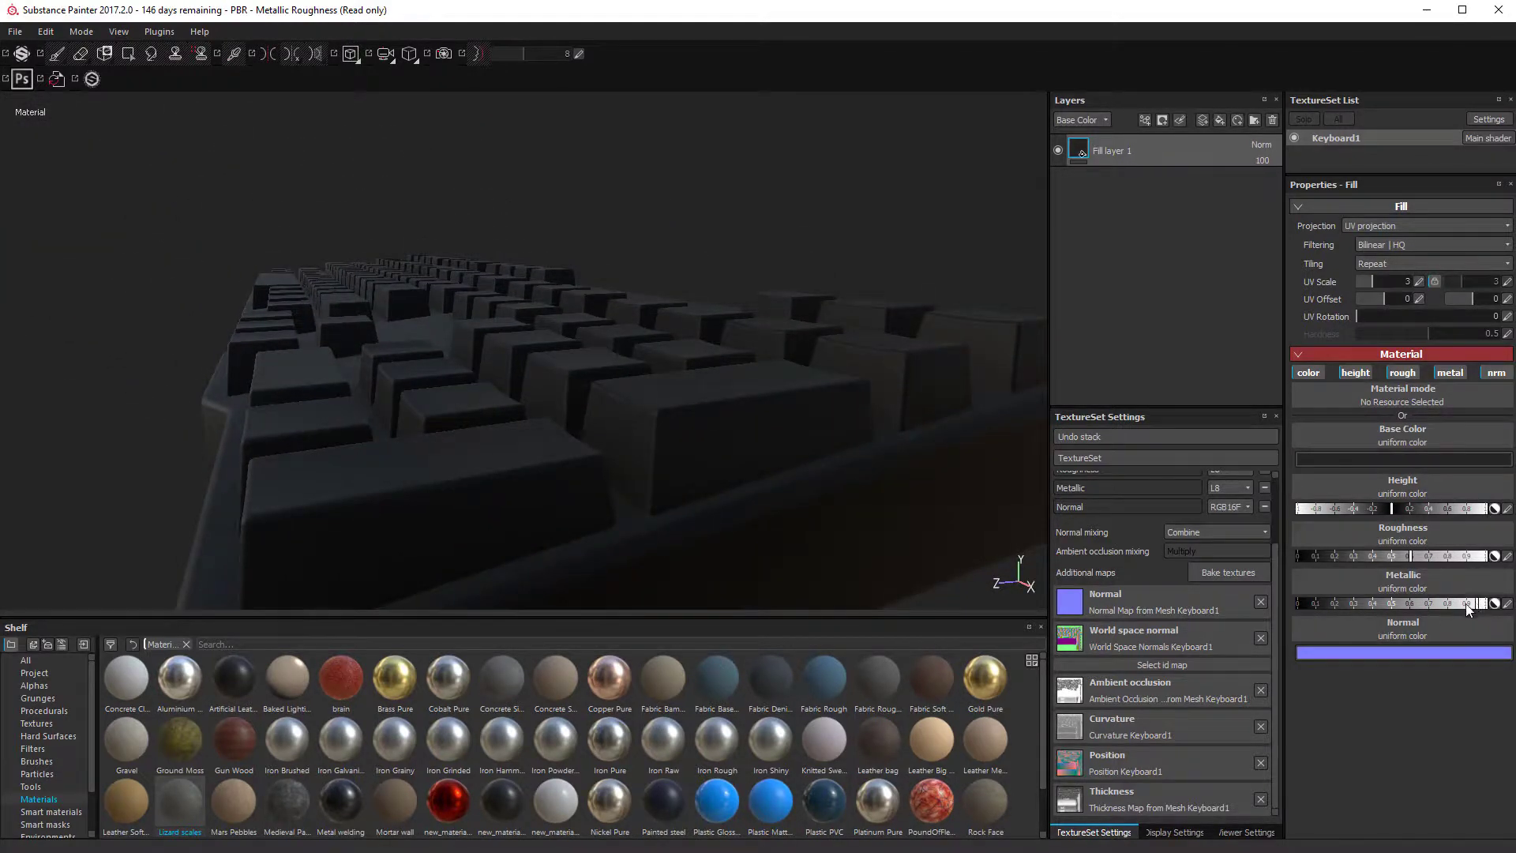
left_click_drag(1466, 608, 1144, 628)
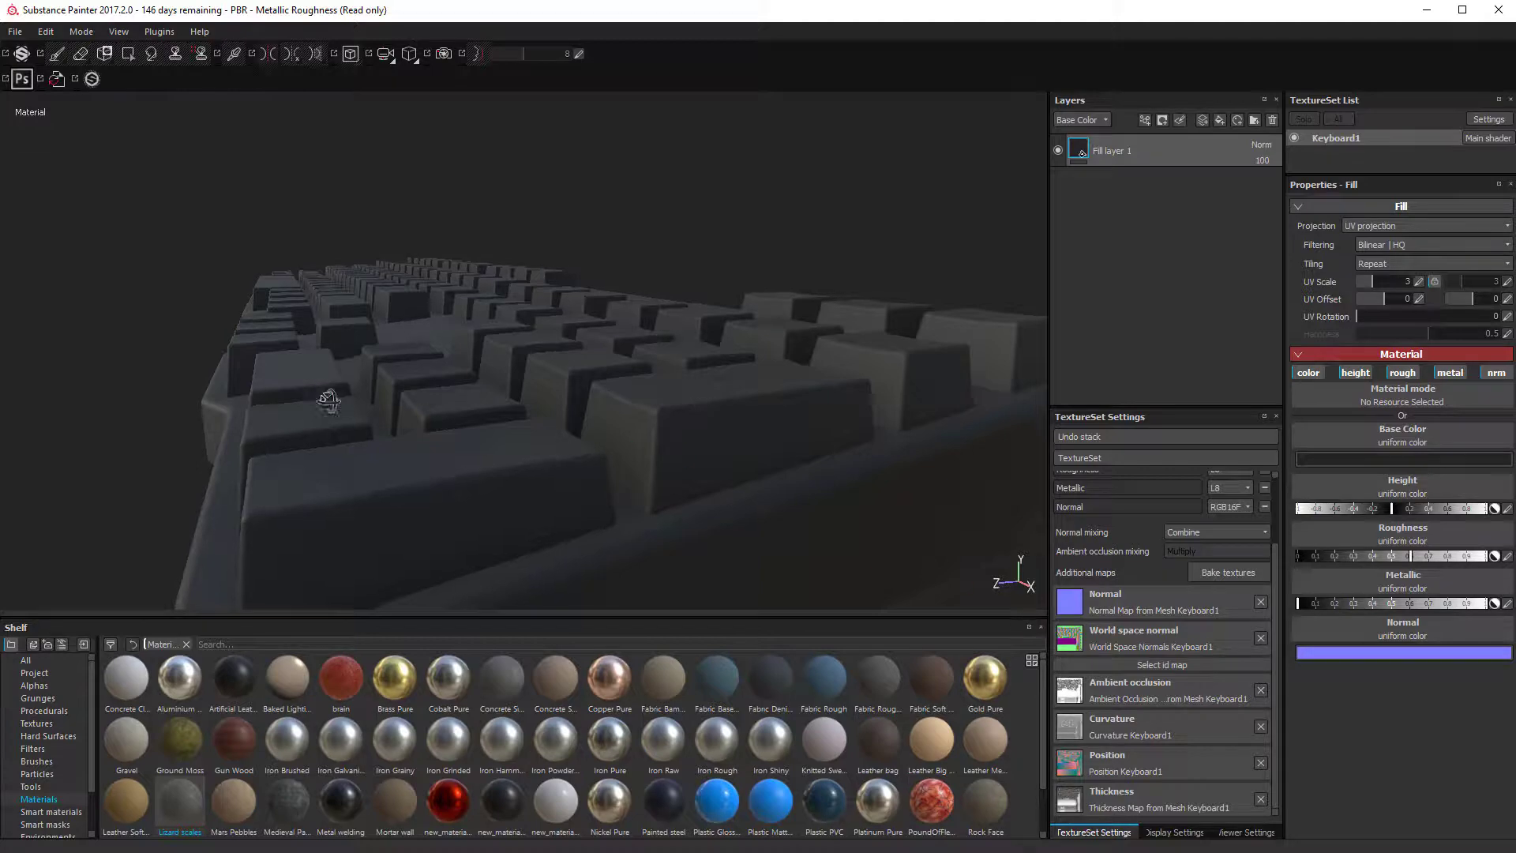
left_click_drag(328, 400, 689, 601, "alt")
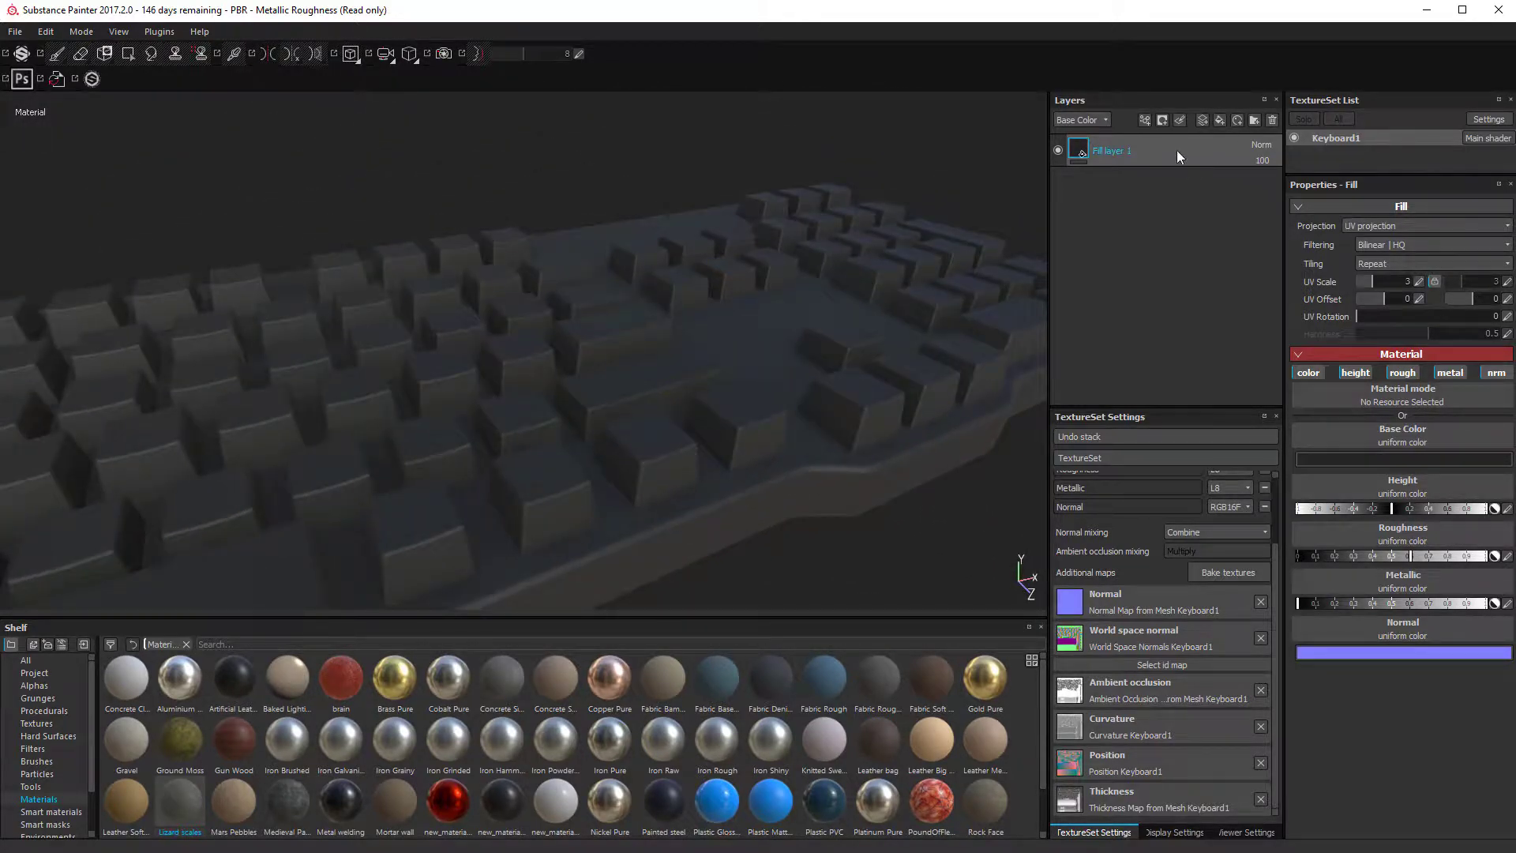
Step: Replace the fill layer with a Plastic Matte Pure material layer
key("Delete")
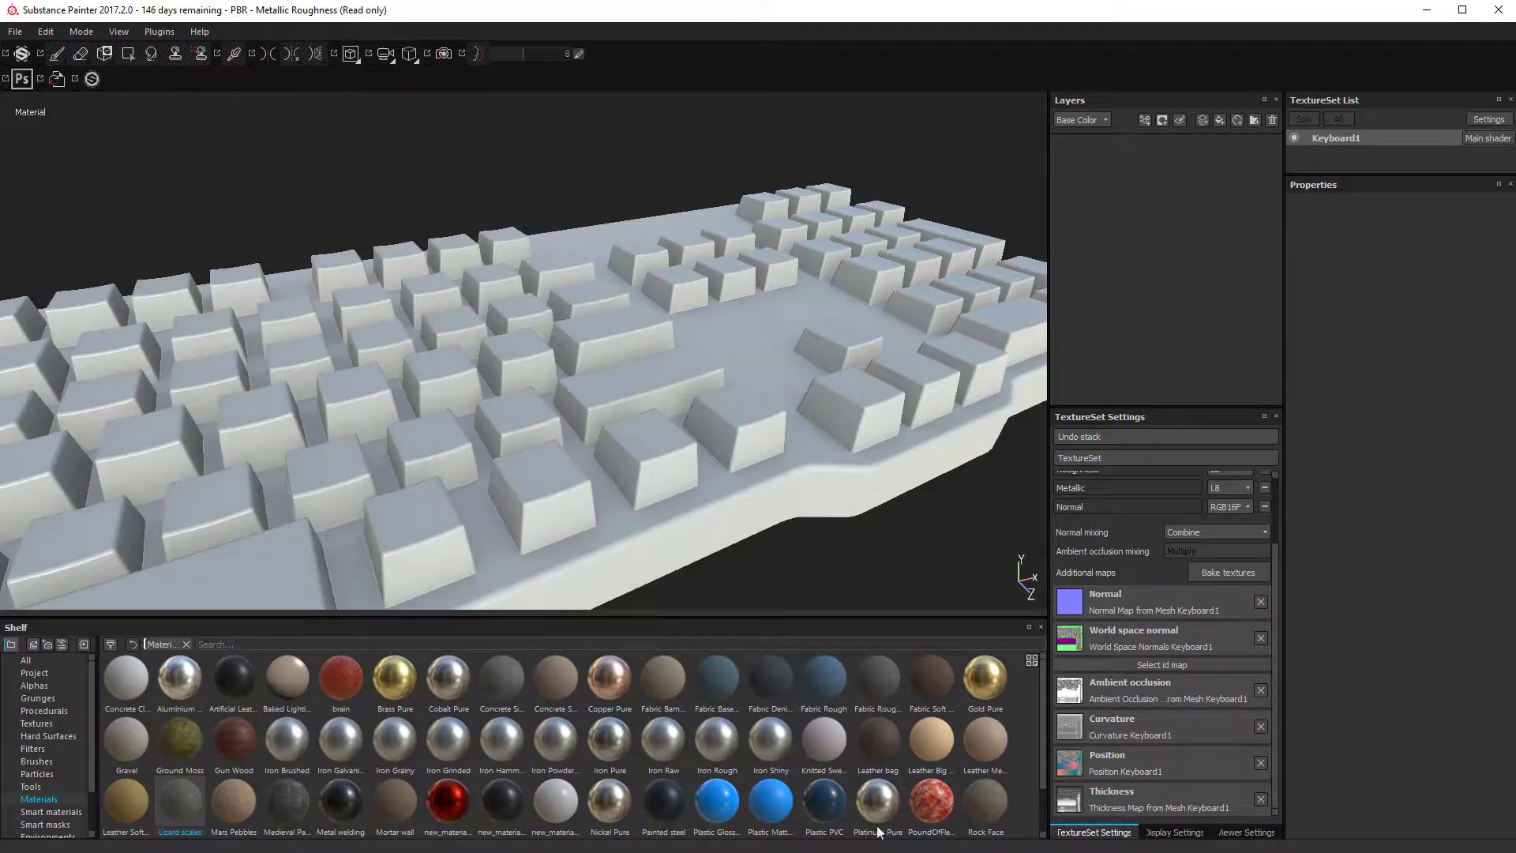
left_click_drag(769, 807, 1196, 166)
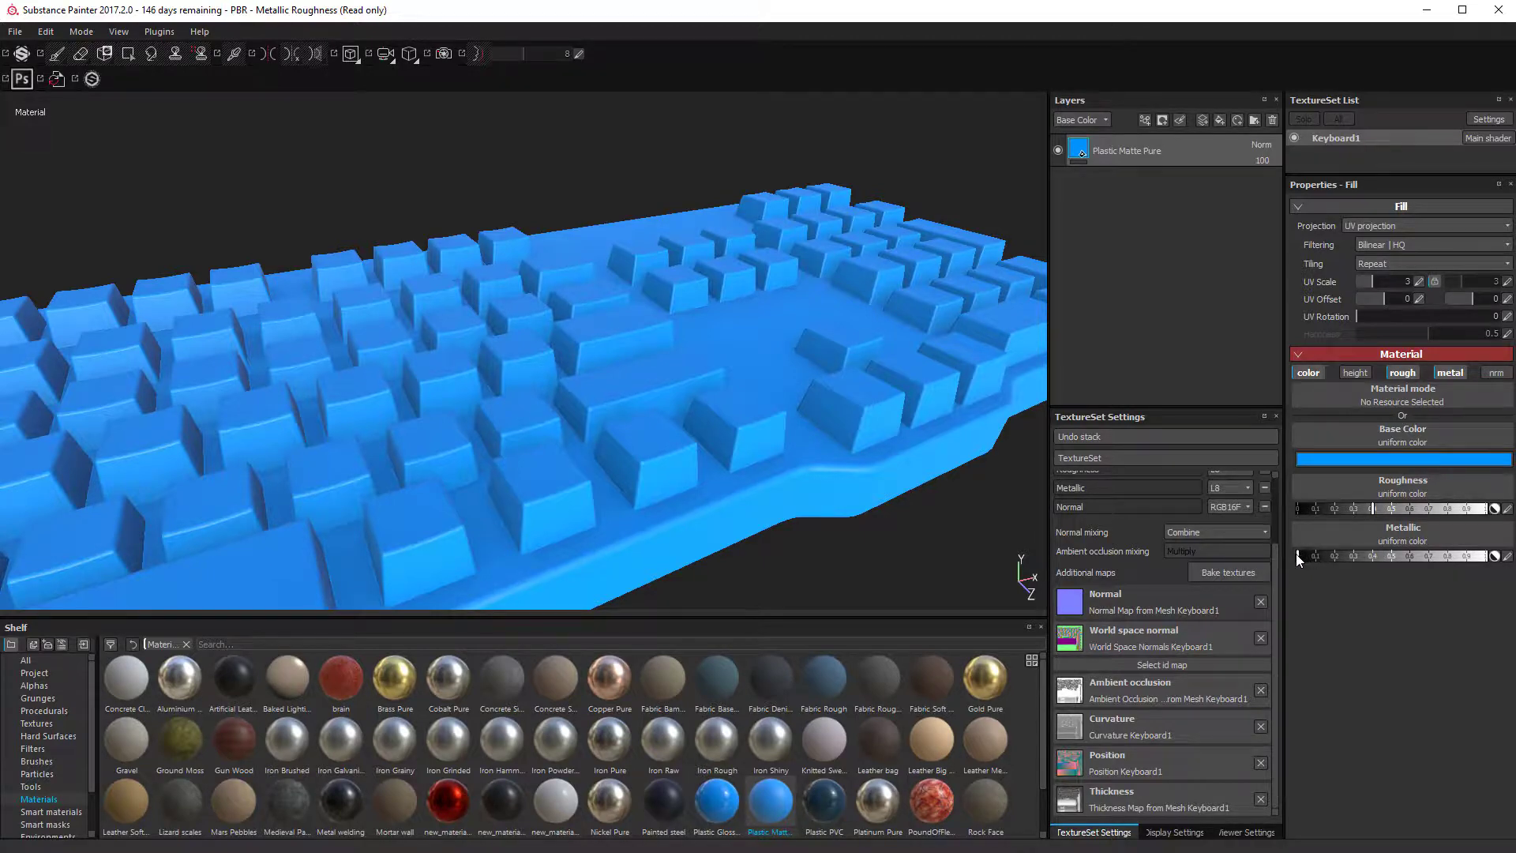
Step: Raise the Plastic Matte Pure layer's metallic value to the maximum, inspect the keyboard from several angles, and set metallic back to 0
left_click_drag(1296, 553, 1485, 555)
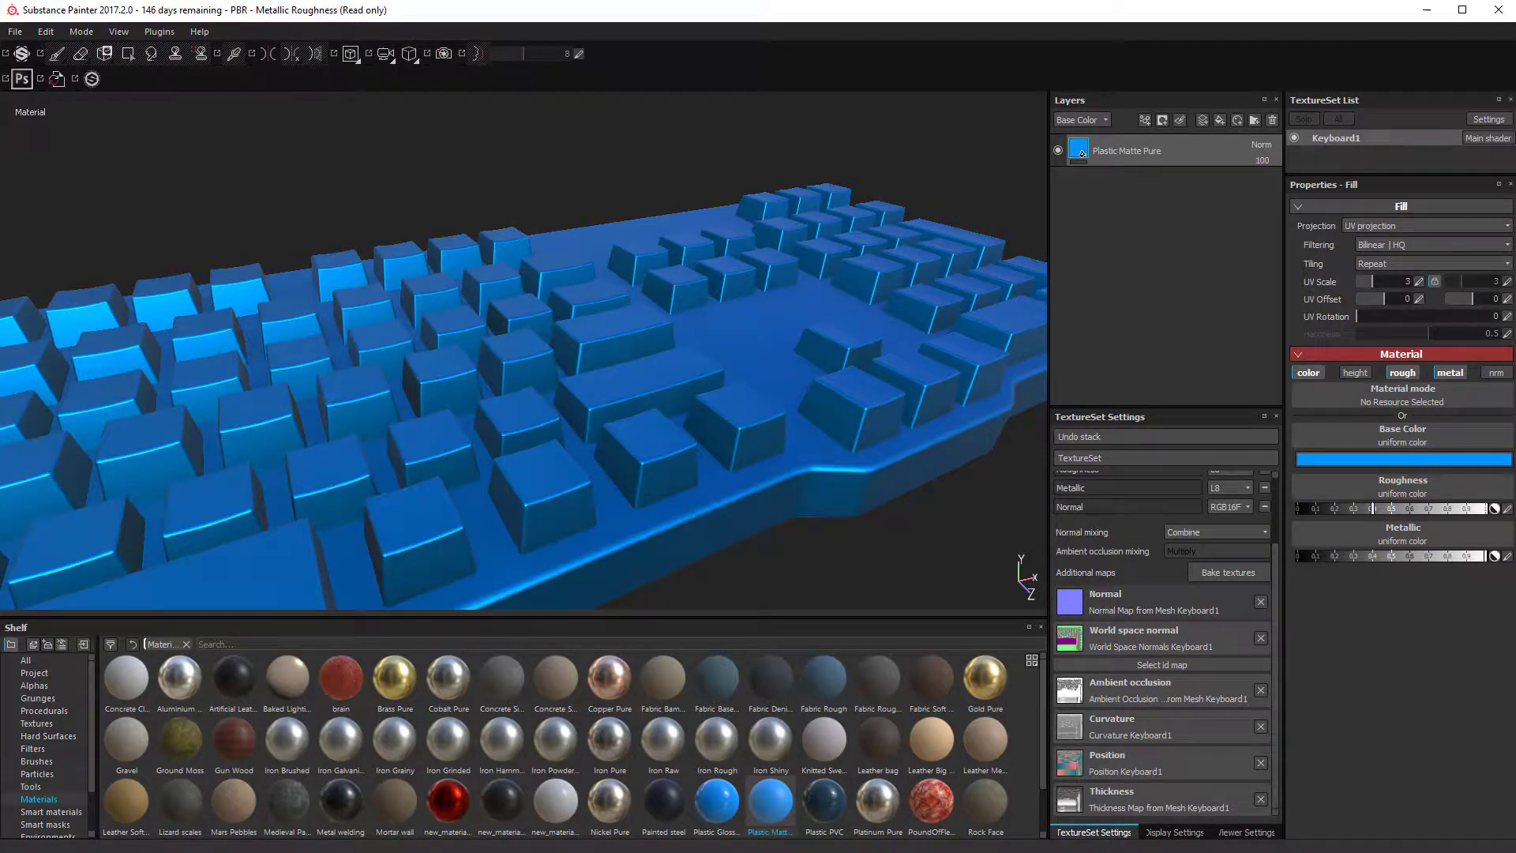
left_click_drag(656, 524, 201, 462, "alt")
left_click_drag(500, 481, 500, 348, "alt")
scroll(569, 574, "up", 3)
left_click_drag(567, 539, 634, 395, "alt")
right_click_drag(620, 351, 666, 400, "alt")
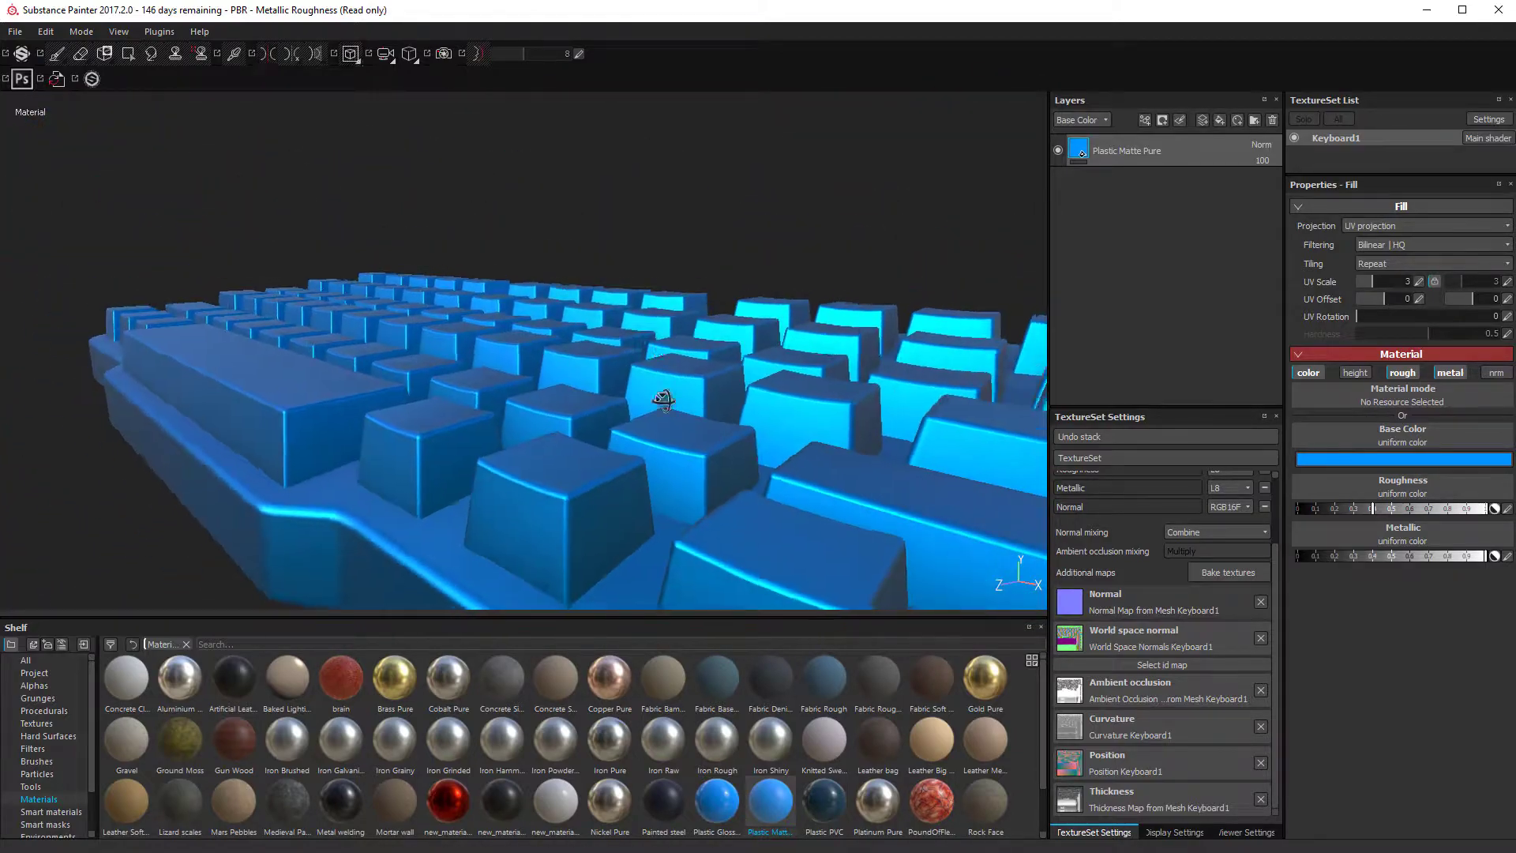
left_click_drag(666, 399, 628, 377, "alt")
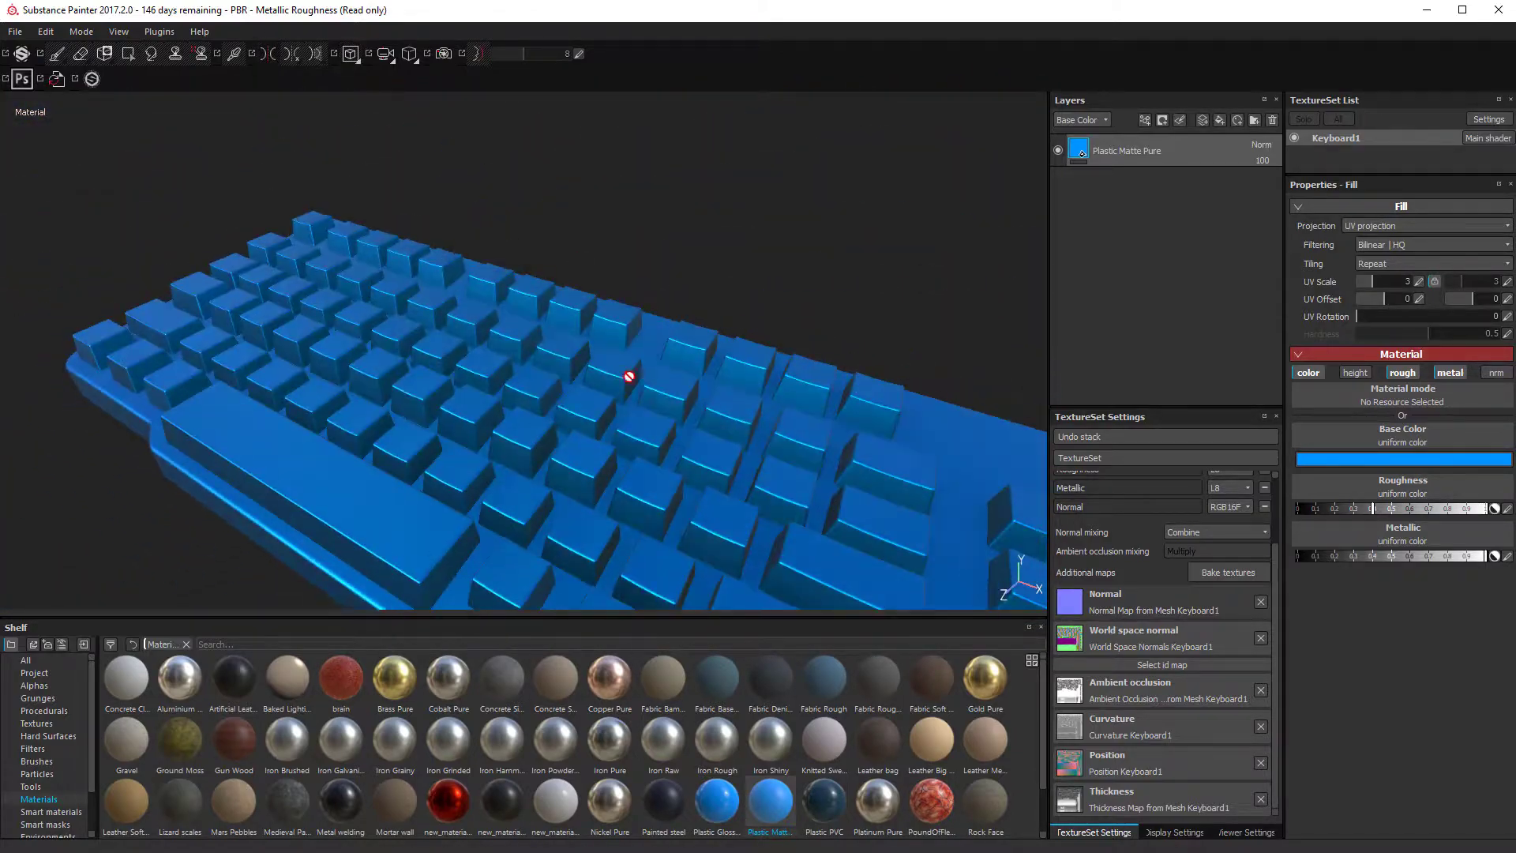
left_click_drag(1455, 557, 1069, 559)
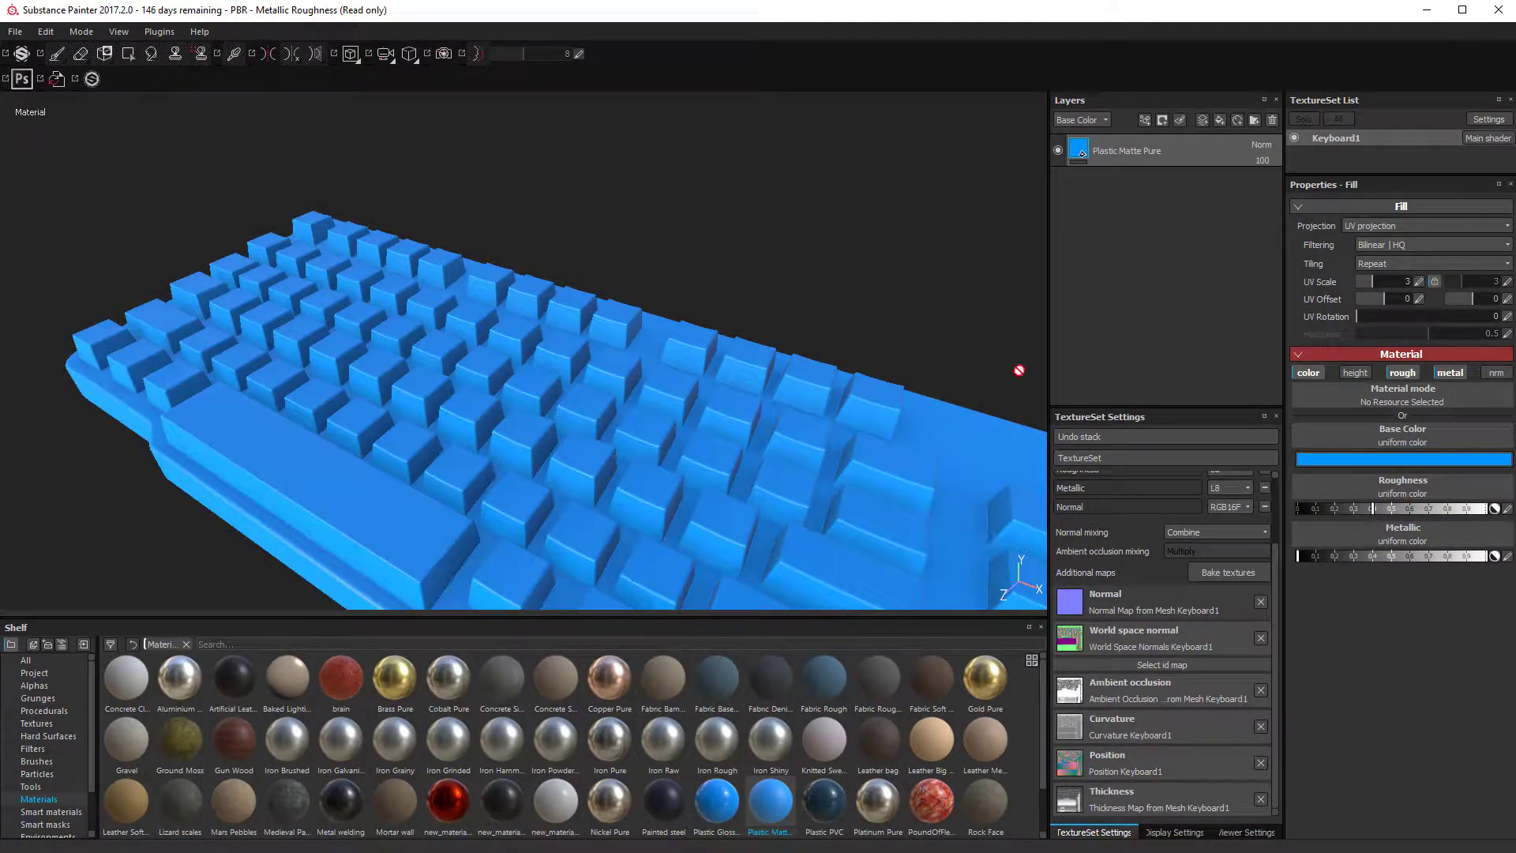
Step: Replace the Plastic Matte Pure layer with a new fill layer and set its base color to RGB 0.025
key("Delete")
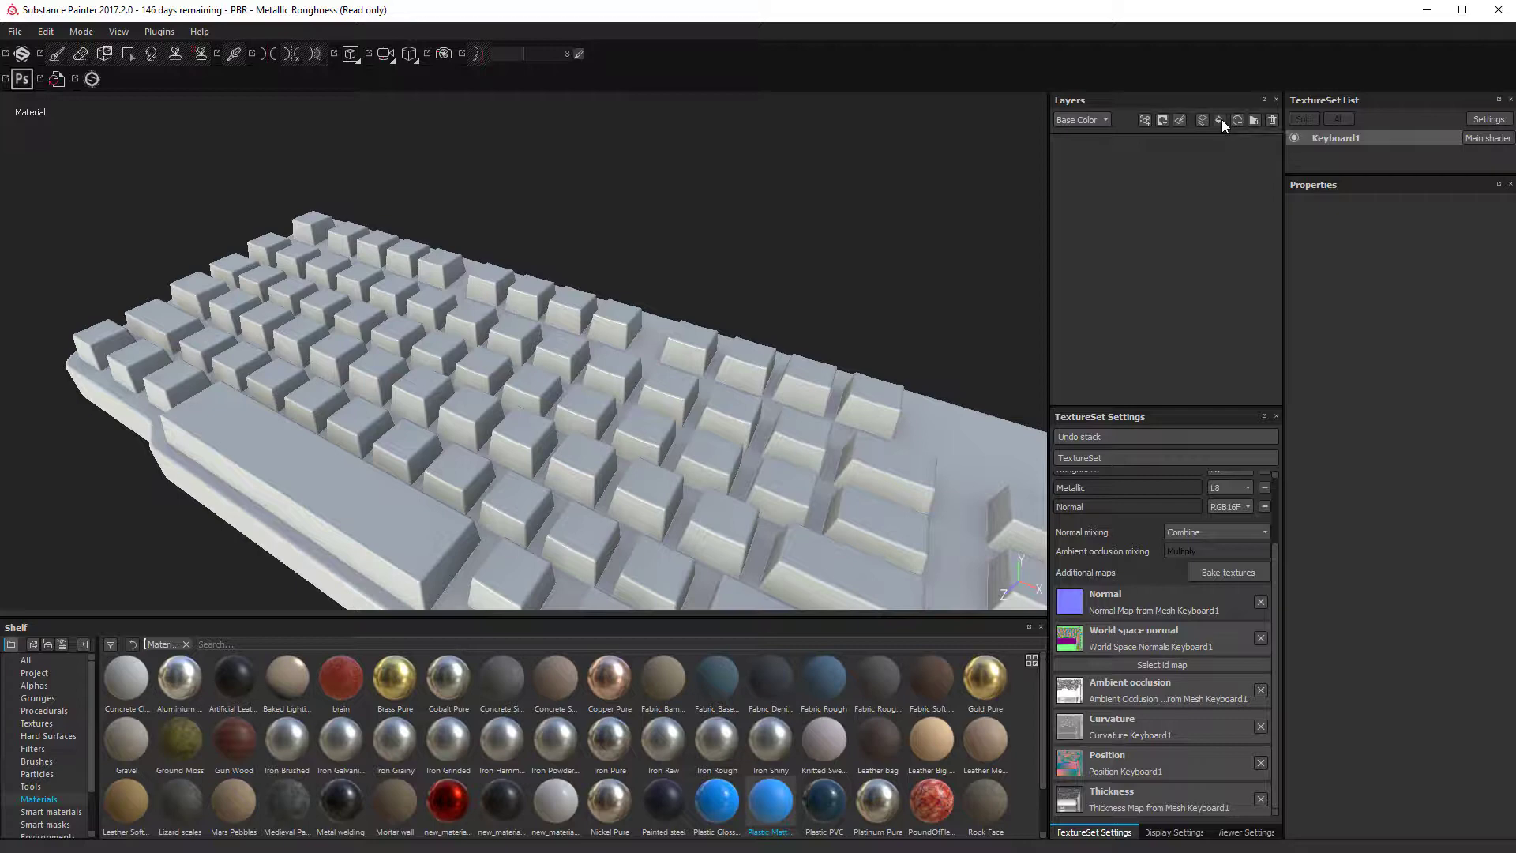
left_click(1220, 120)
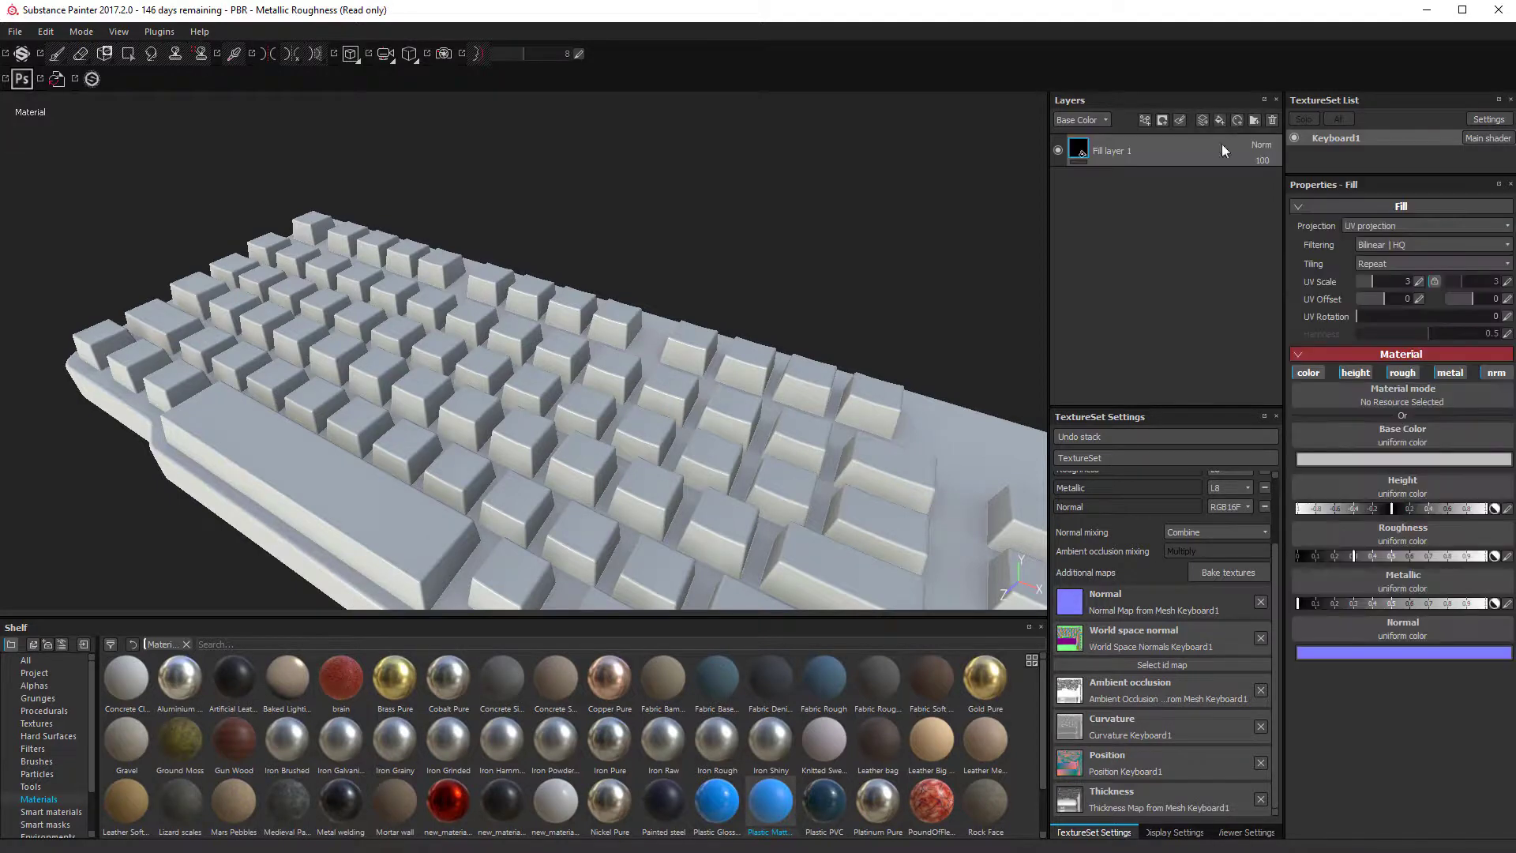
left_click(1412, 460)
left_click_drag(1325, 448, 1239, 513)
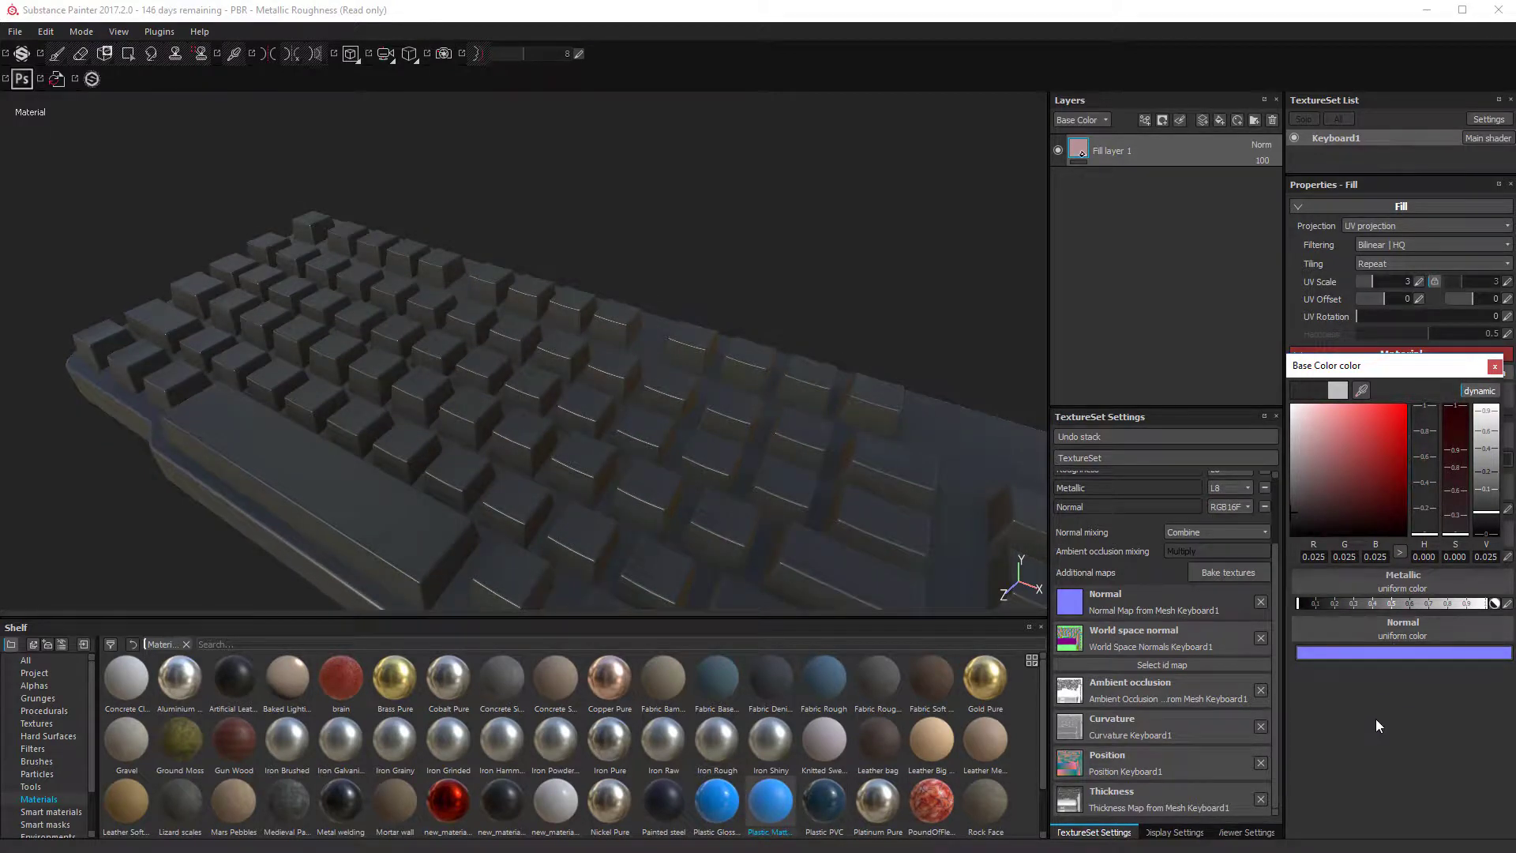
left_click(1495, 367)
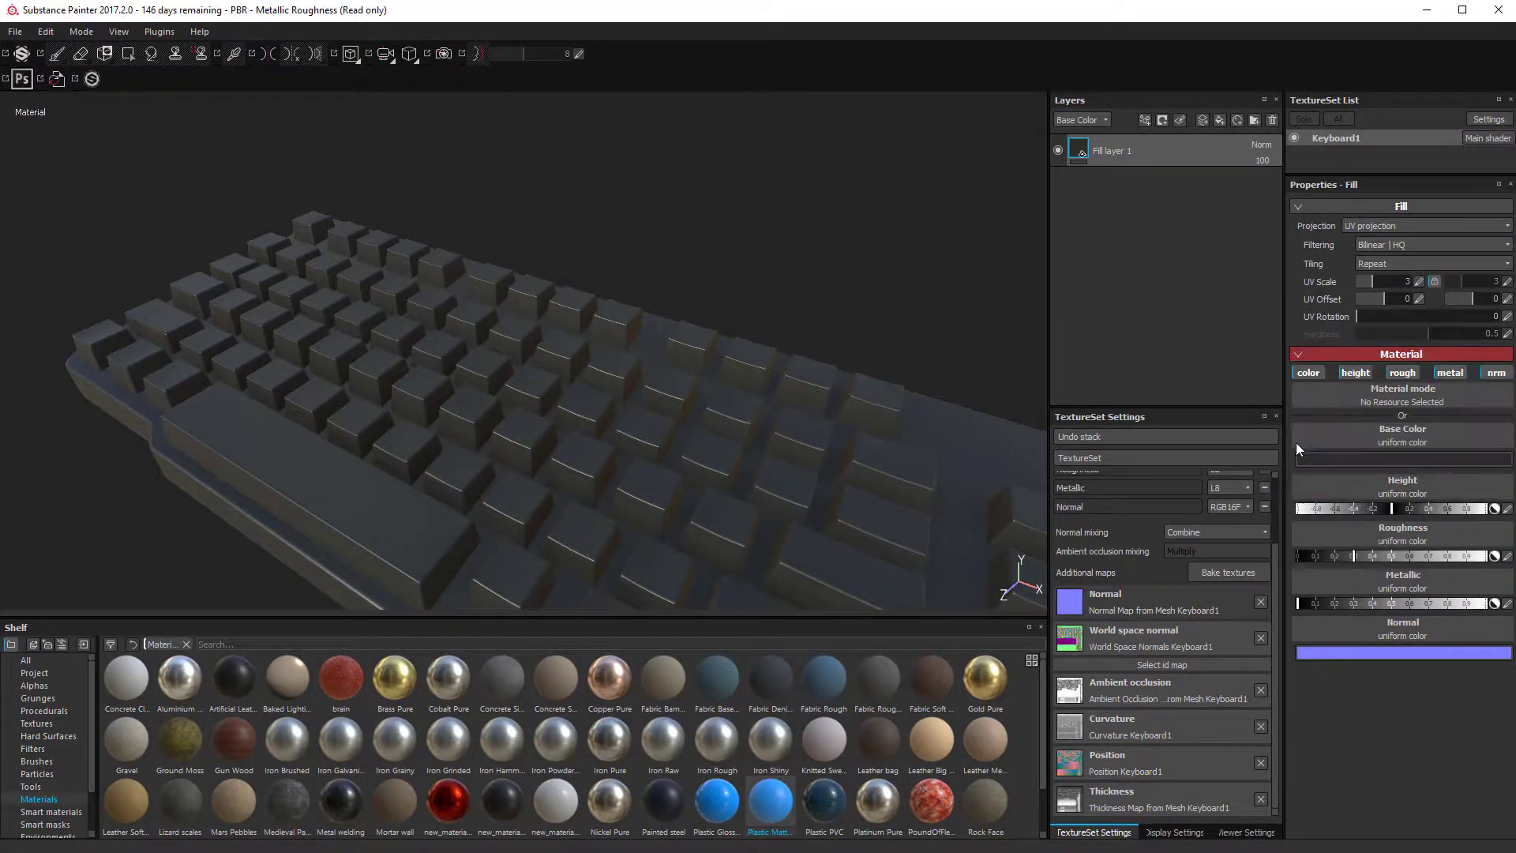
Step: Disable the fill layer's normal channel, and test the metallic value at its maximum before returning it to 0
left_click(1497, 375)
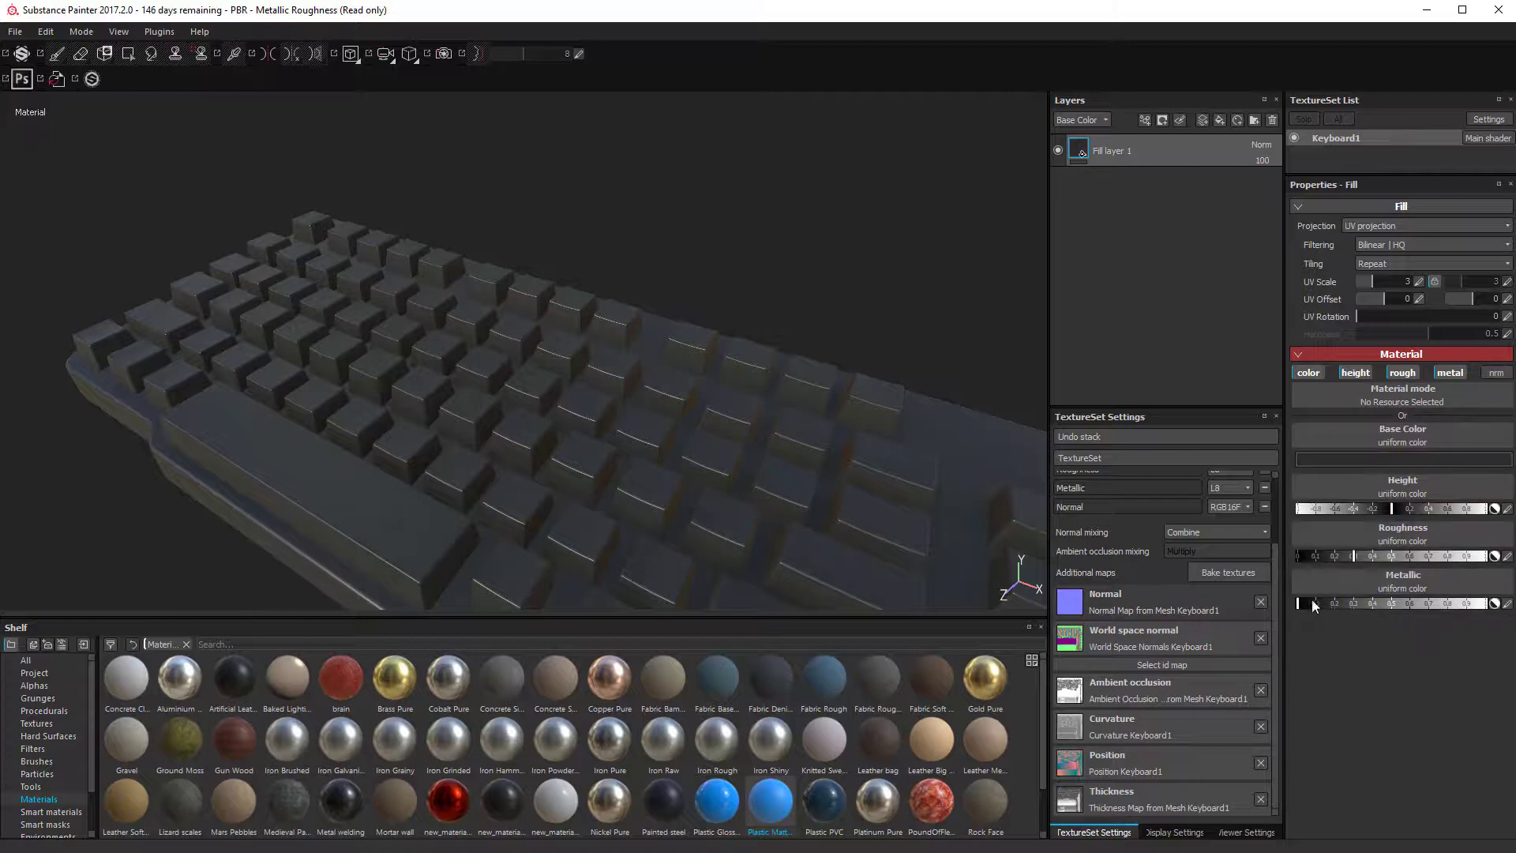
left_click(1355, 605)
left_click_drag(1484, 603, 862, 629)
Step: Set the fill layer's roughness to about 0.55 and inspect the reflections across the keyboard
left_click_drag(710, 474, 537, 403, "alt")
left_click_drag(1331, 558, 1403, 556)
left_click_drag(553, 521, 532, 264, "alt")
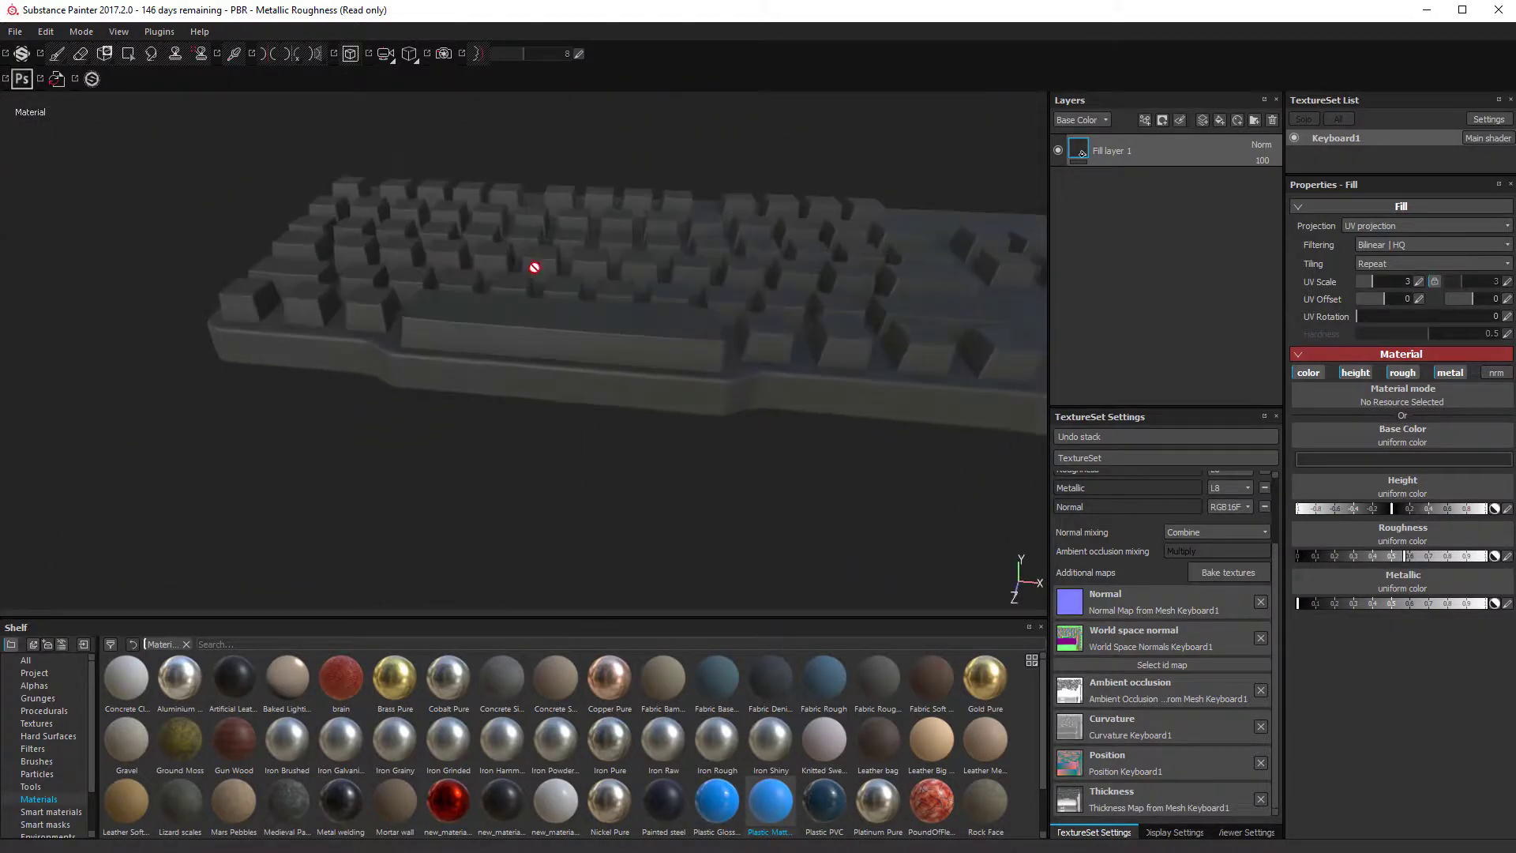
right_click_drag(531, 263, 251, 445, "alt")
left_click_drag(251, 444, 765, 524, "alt")
left_click_drag(677, 479, 643, 429, "alt")
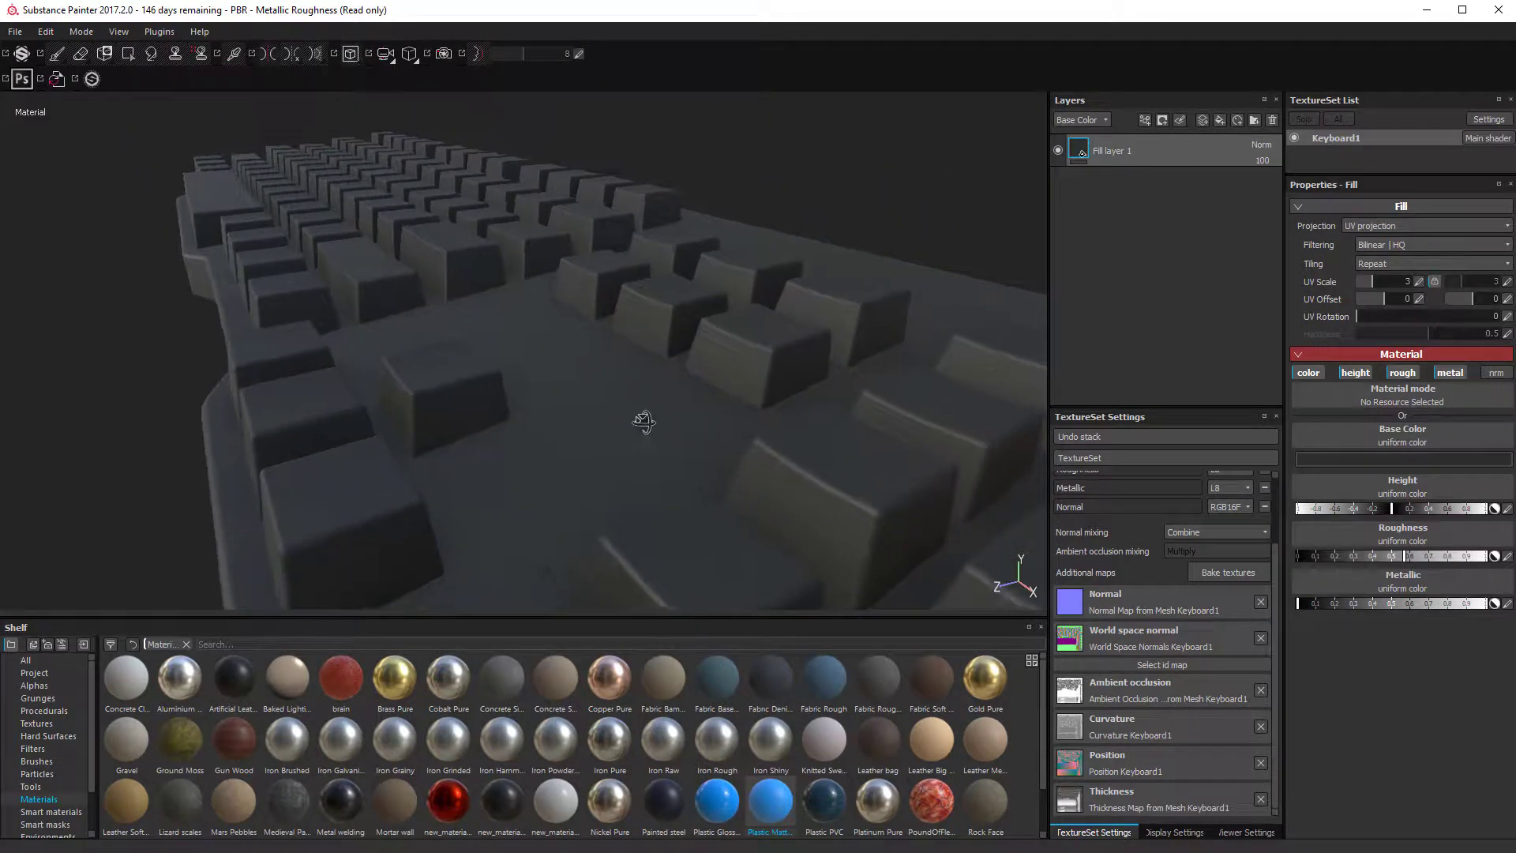
Step: Apply the BnW Spots 3 texture to the fill layer's roughness and set its histogram position to 0.71
left_click(1419, 536)
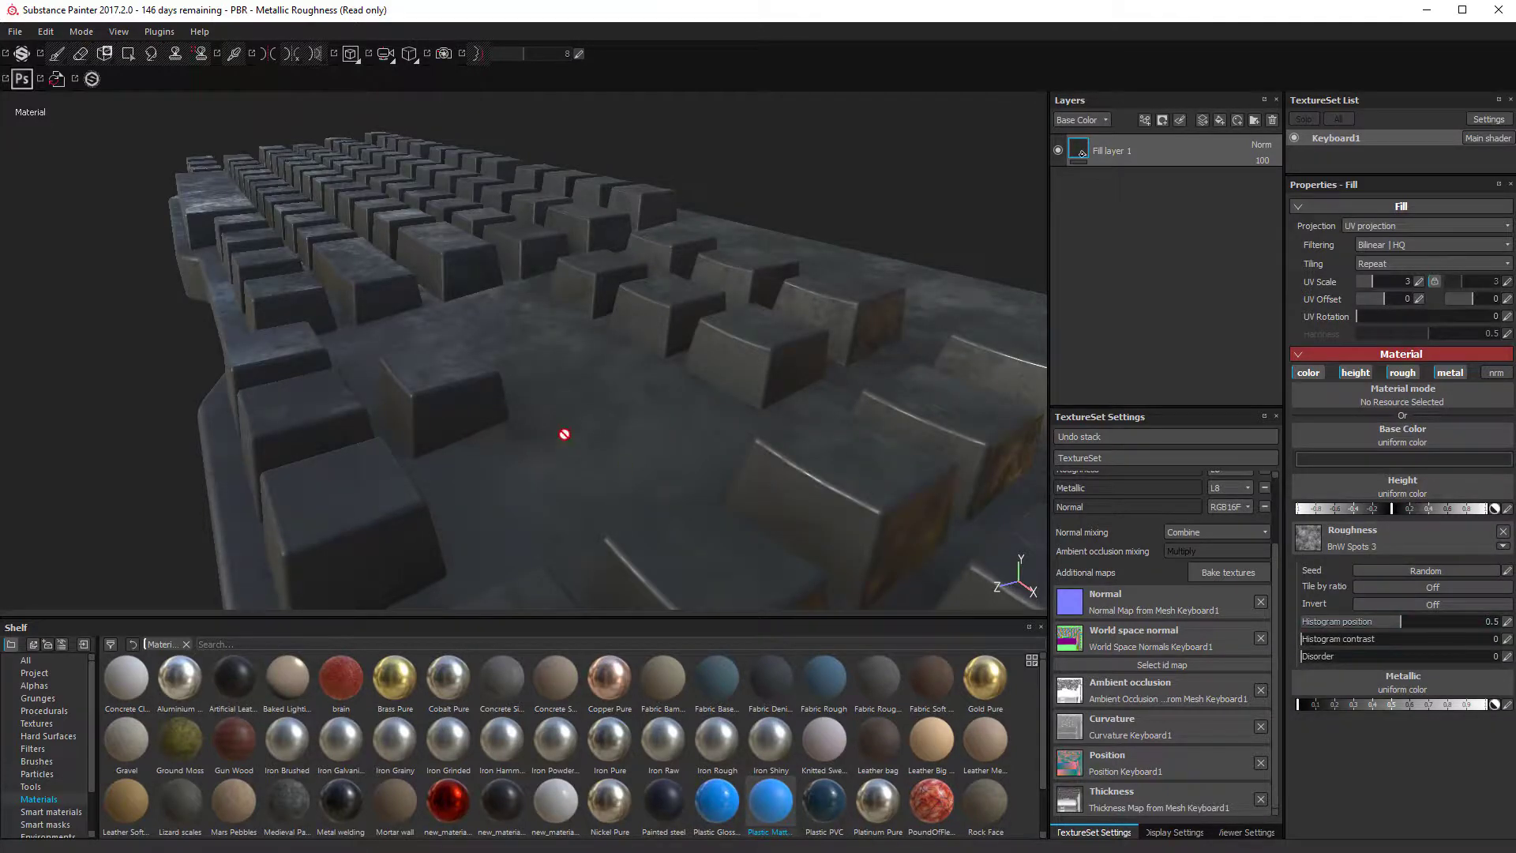
left_click_drag(563, 434, 667, 398, "alt")
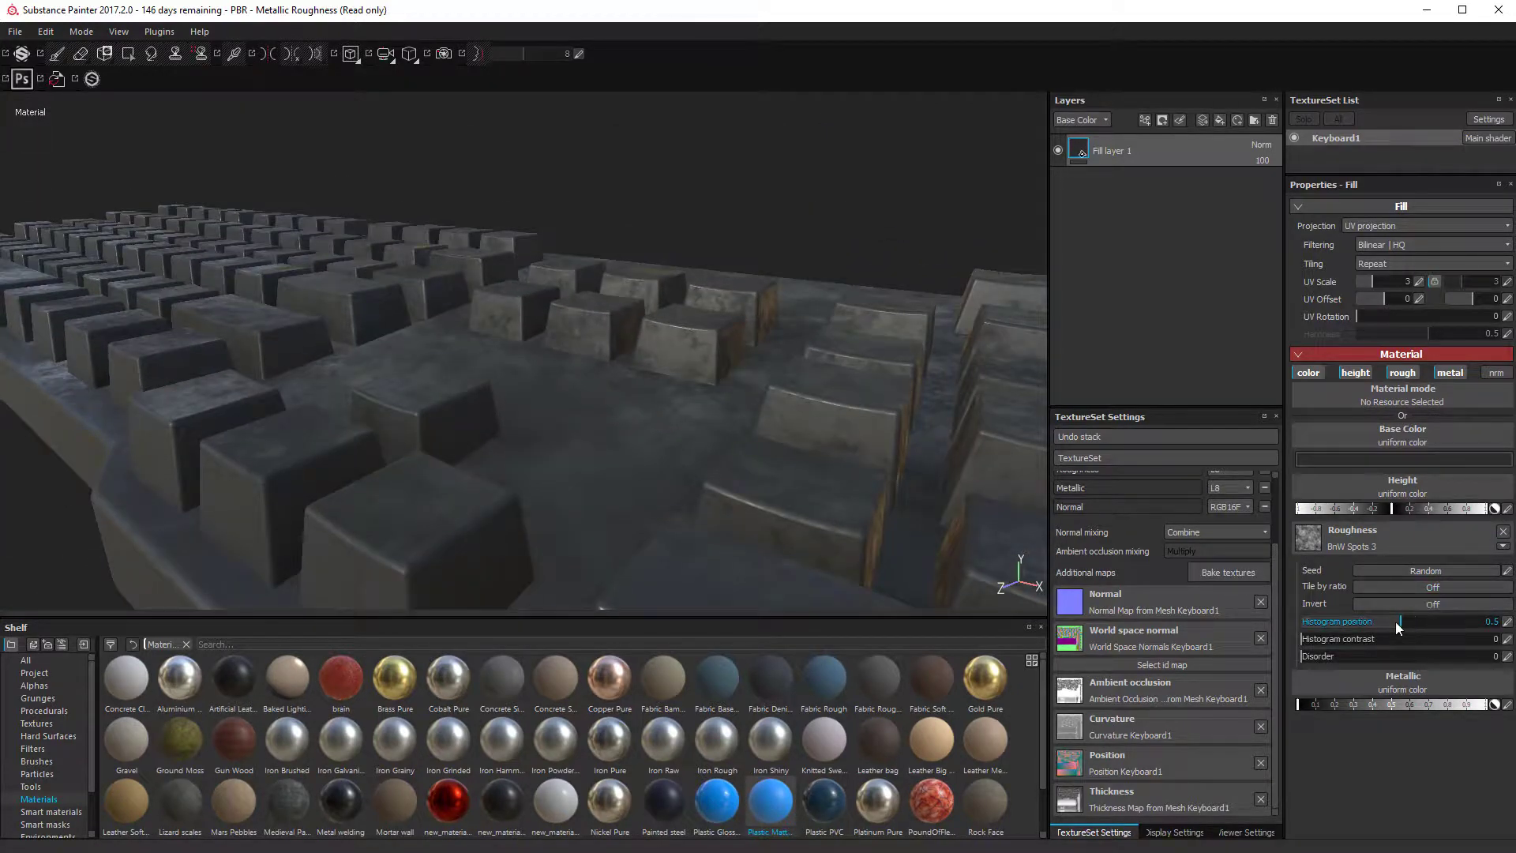
left_click_drag(1345, 622, 1441, 625)
left_click_drag(481, 457, 600, 277, "alt")
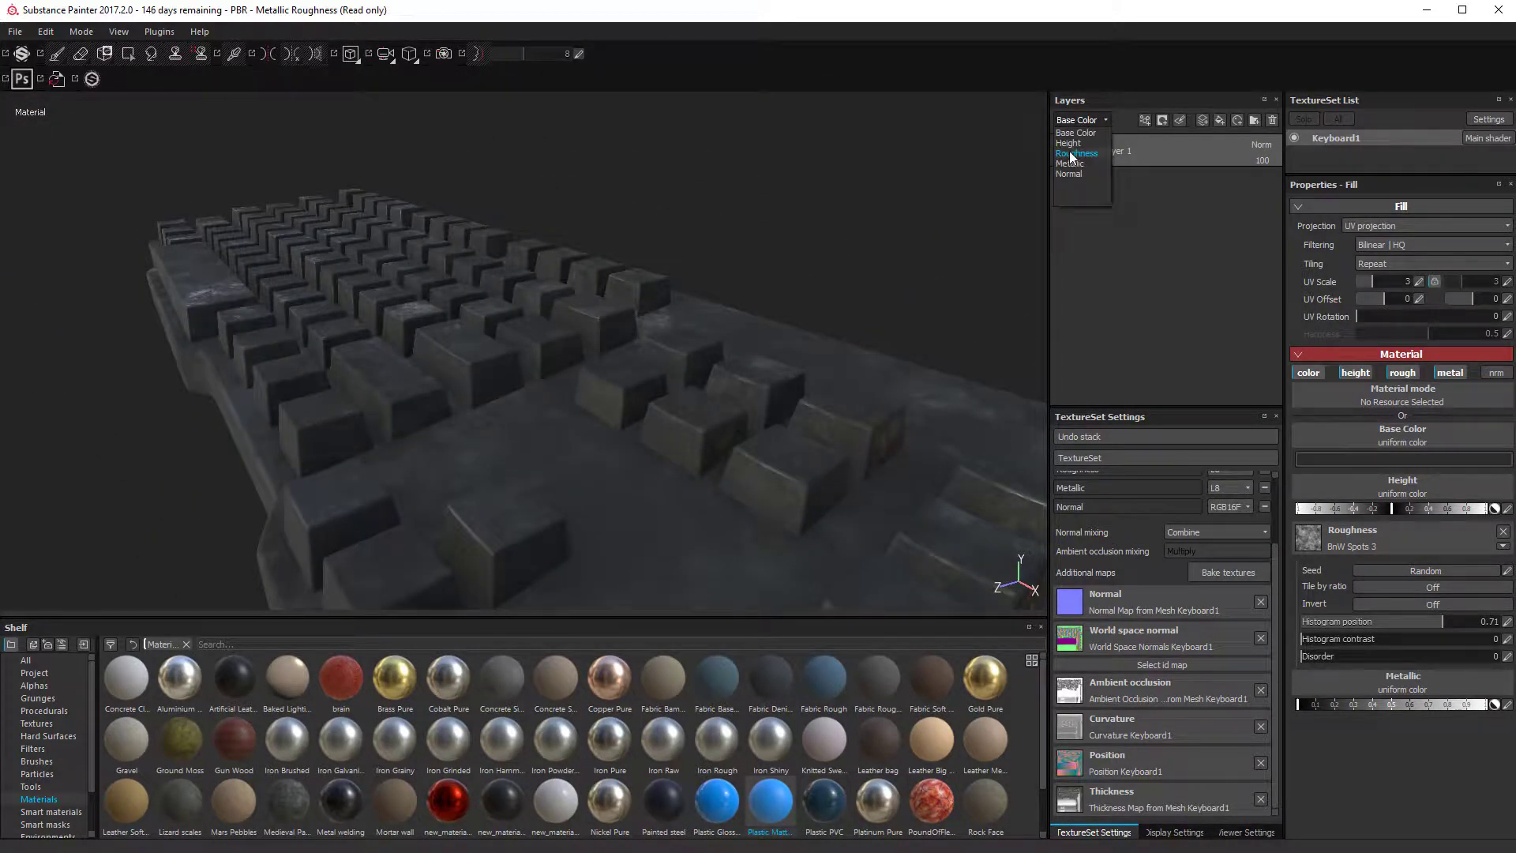
Step: Switch the layer stack to the Roughness channel and lower the fill layer's opacity there to 13
mouse_move(1263, 175)
left_mouse_down()
mouse_move(1238, 176)
mouse_move(1257, 189)
left_mouse_up()
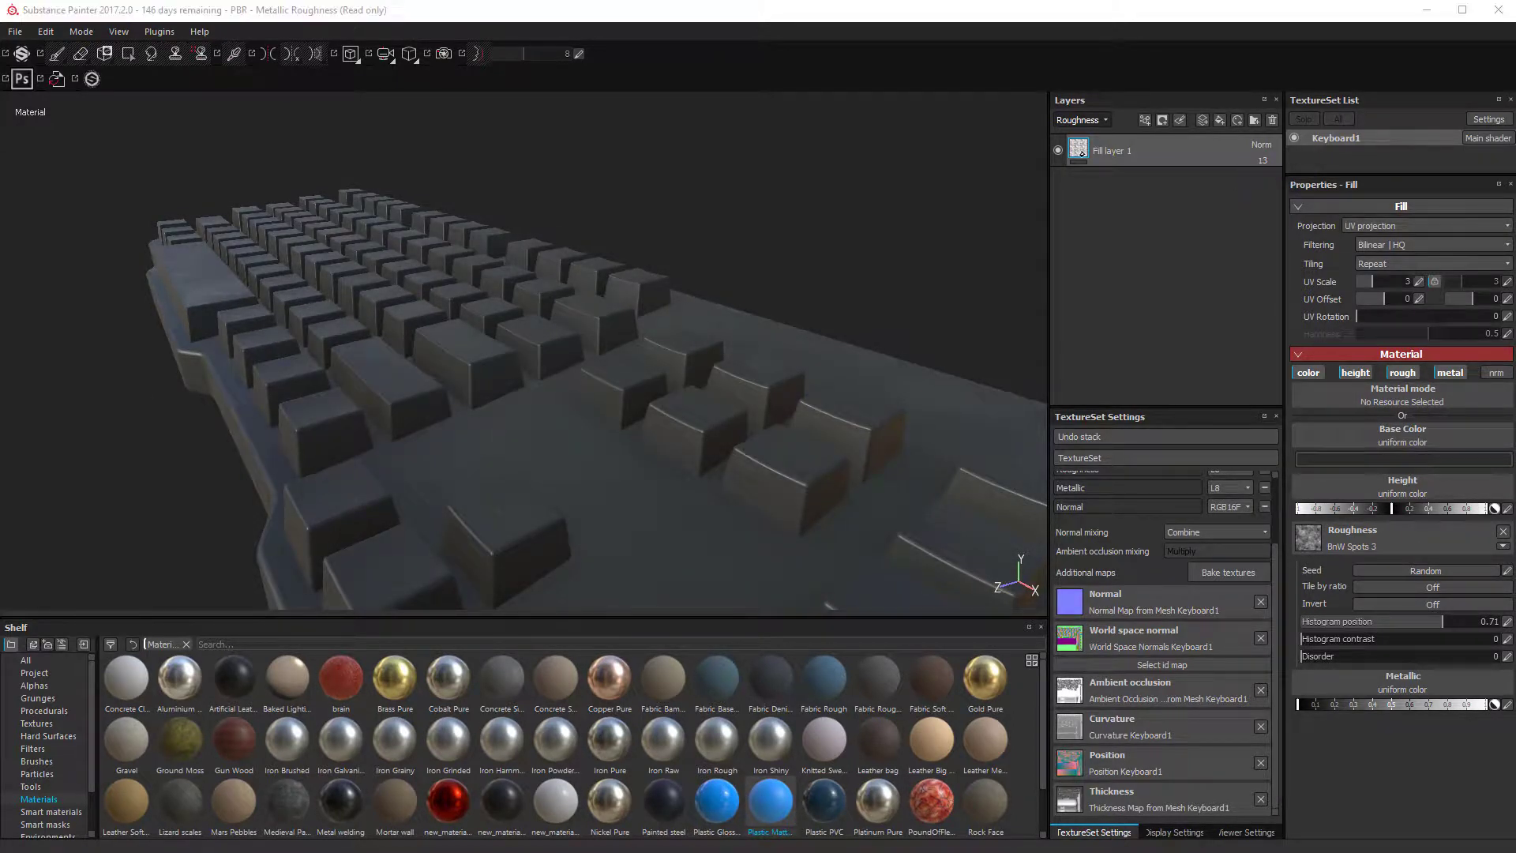
left_click_drag(425, 322, 353, 284, "alt")
right_click_drag(352, 284, 438, 442, "alt")
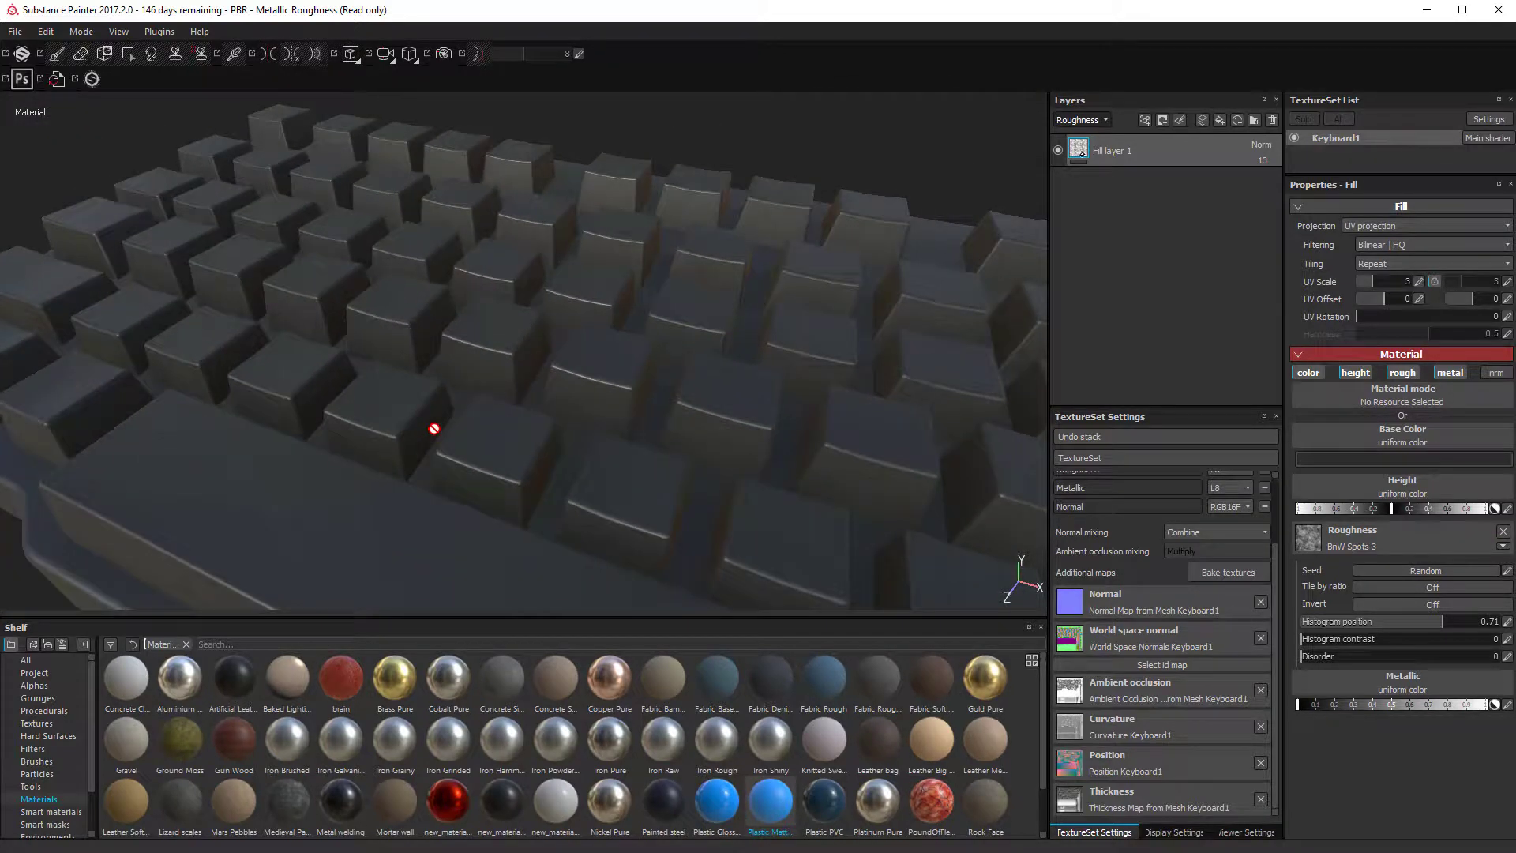
Step: Examine the subtle roughness variation over the keycaps and casing from near and far in an enlarged viewport, then restore the normal layout
key("Tab")
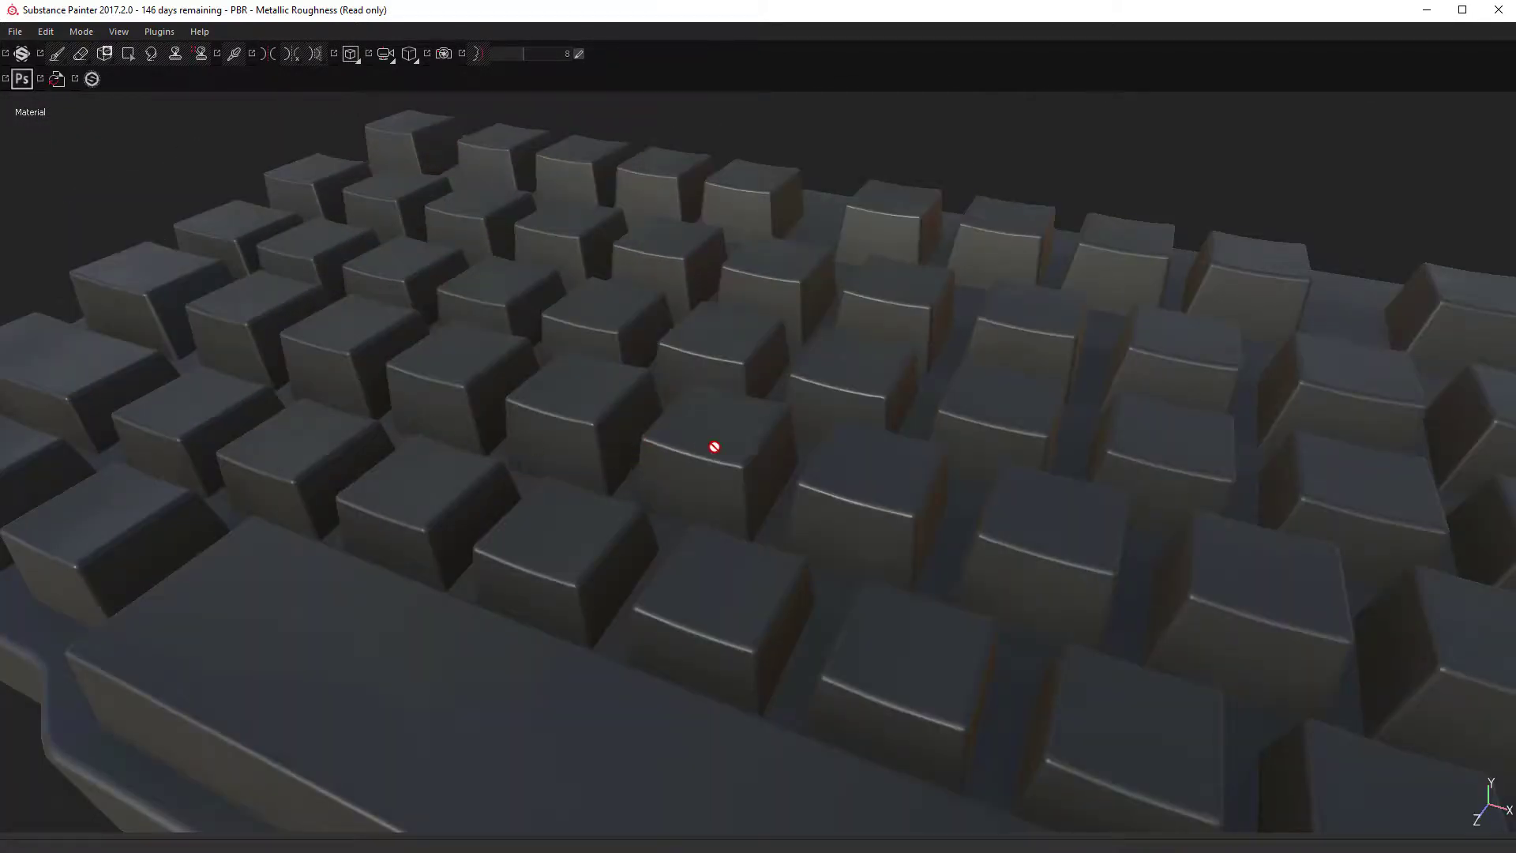
left_click_drag(714, 446, 929, 452, "alt")
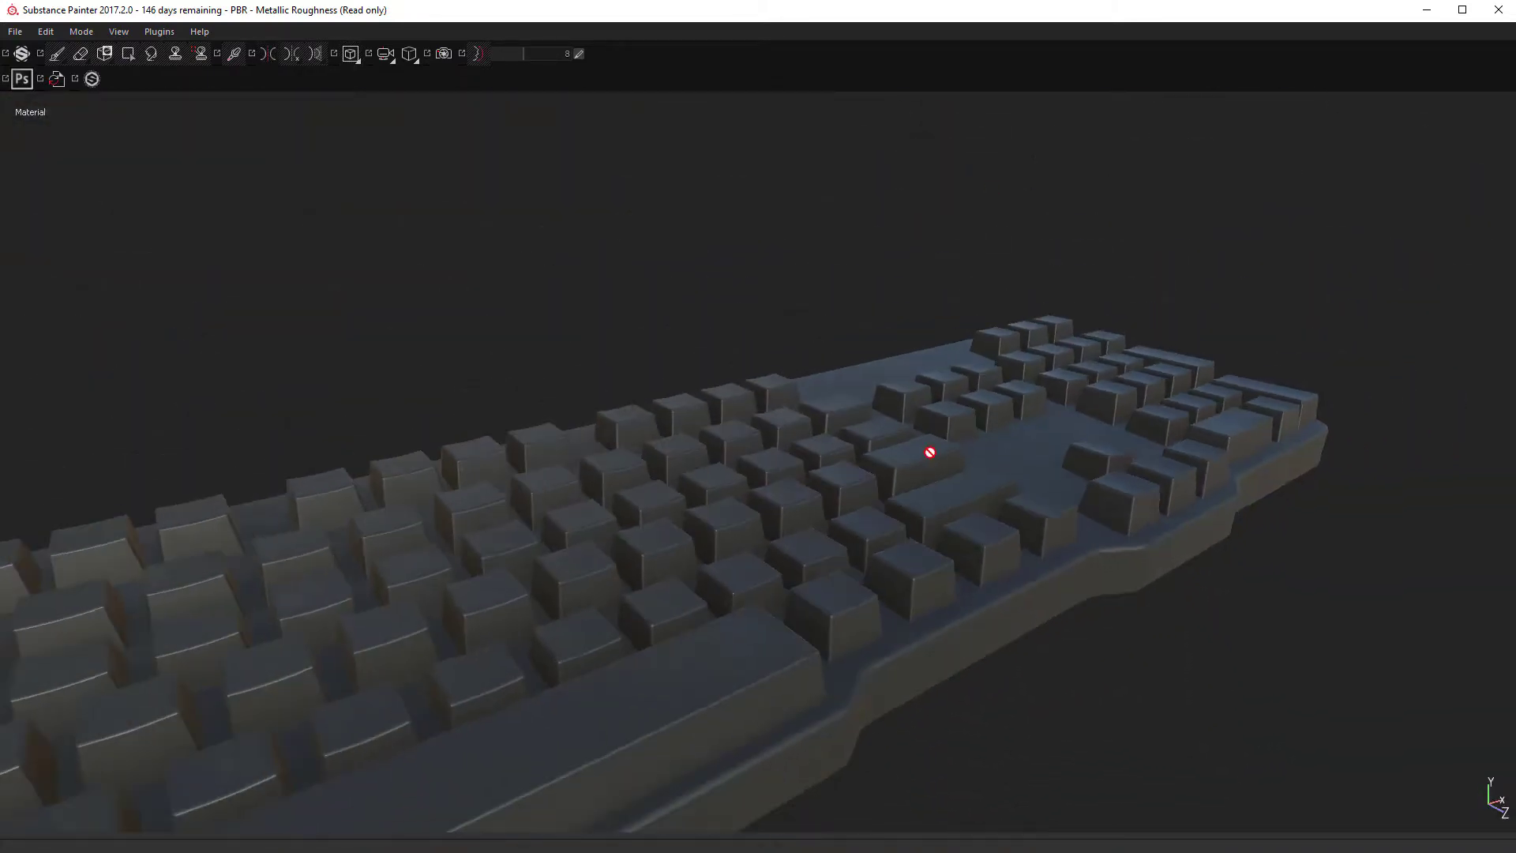
left_click_drag(794, 528, 1008, 266, "alt")
right_click_drag(996, 360, 880, 501, "alt")
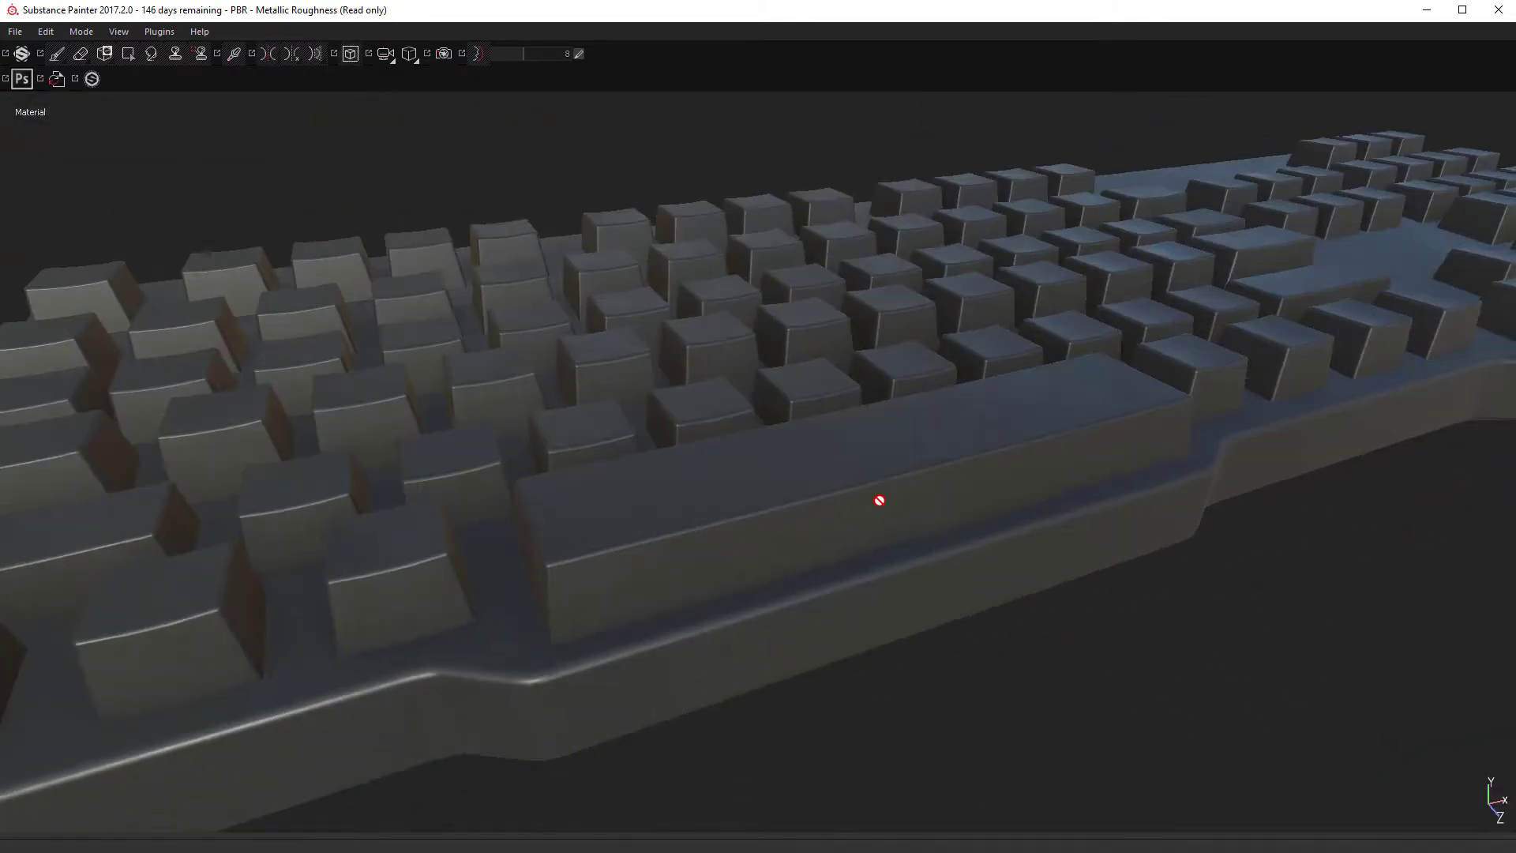
left_click_drag(879, 501, 873, 316, "alt")
right_click_drag(742, 450, 1072, 514, "shift")
left_click_drag(1073, 513, 34, 247, "alt")
mouse_move(34, 247)
right_mouse_down("alt")
mouse_move(398, 228)
mouse_move(410, 292)
right_mouse_up("alt")
left_click_drag(411, 292, 746, 364, "alt")
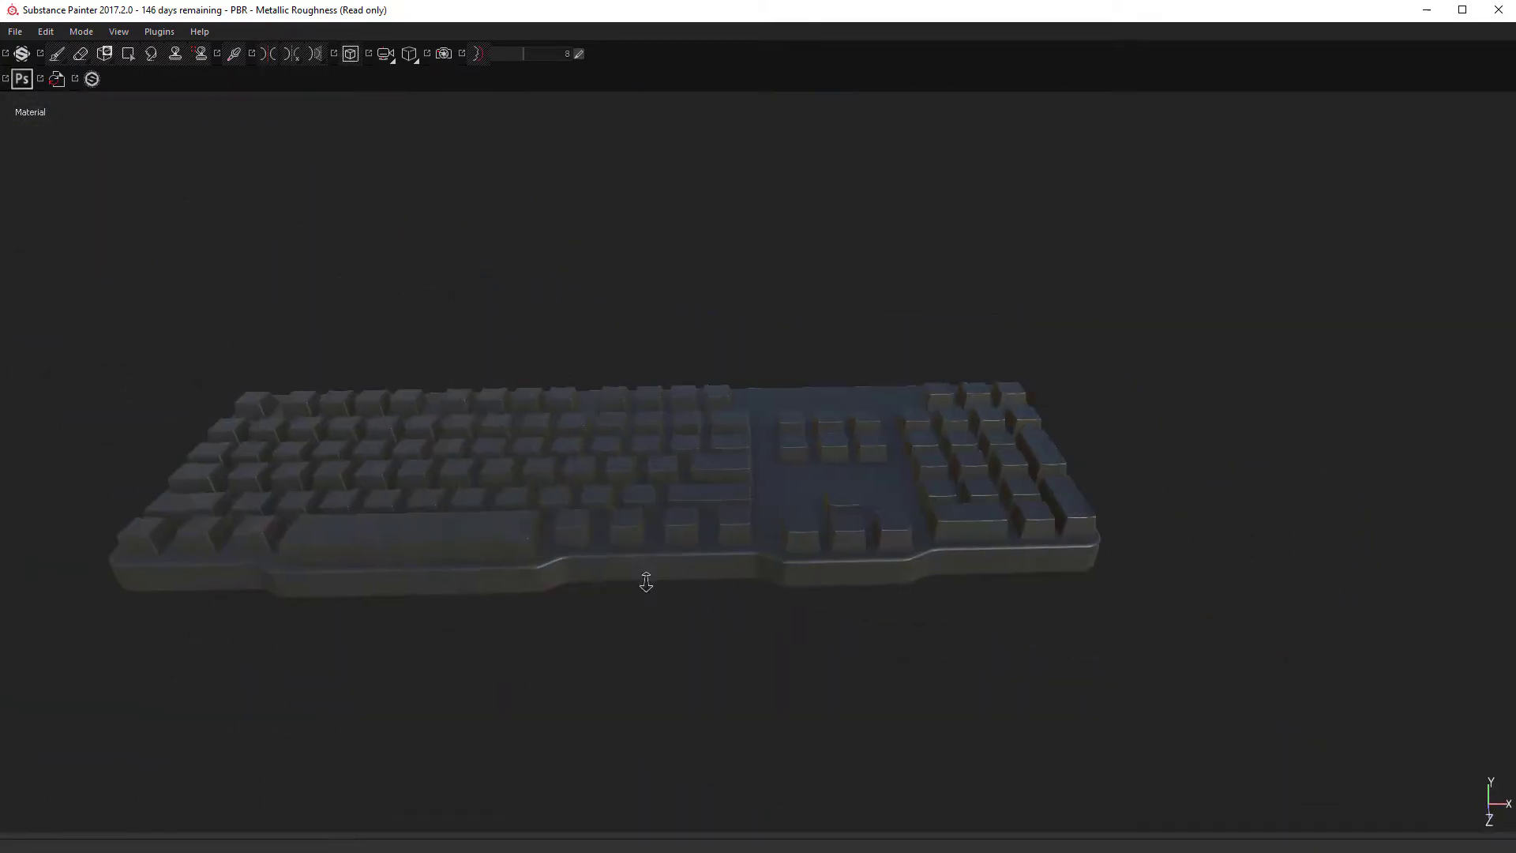
left_click_drag(646, 581, 687, 291, "alt")
right_click_drag(686, 291, 720, 529, "alt")
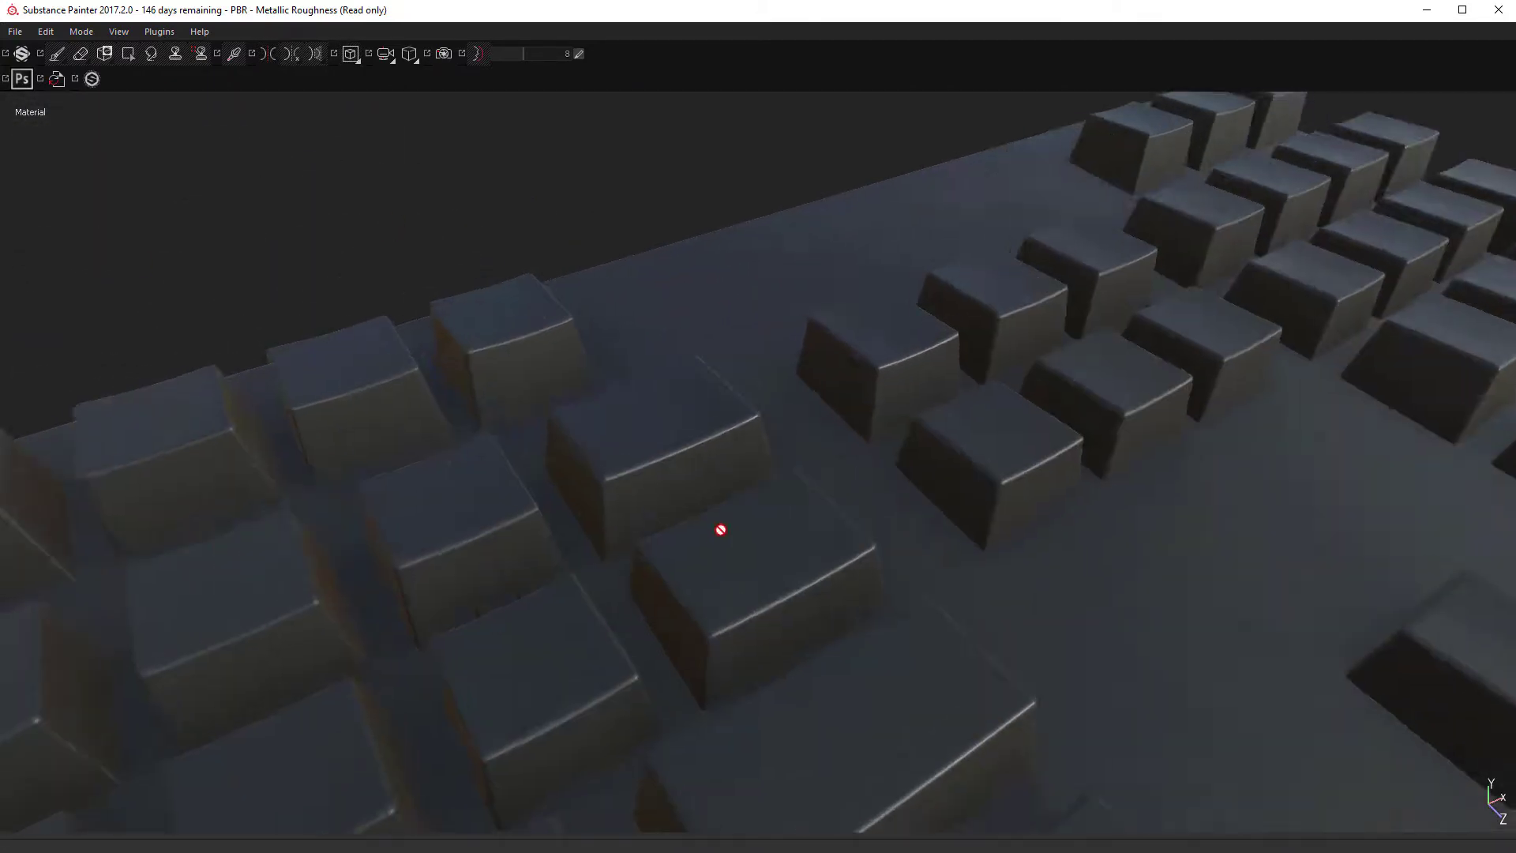
left_click_drag(720, 530, 1021, 433, "alt")
key("Tab")
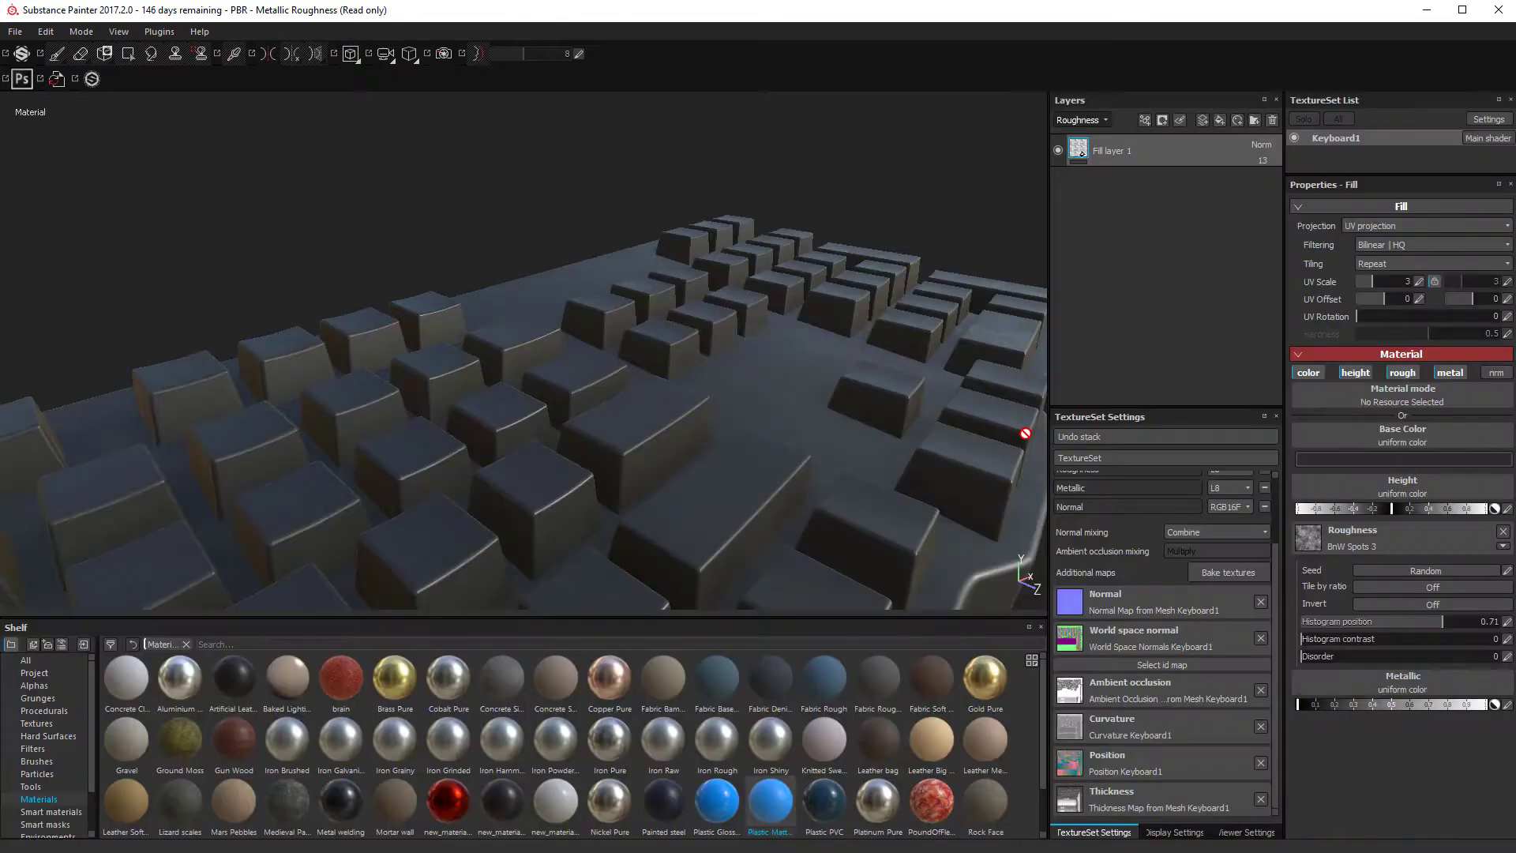
left_click_drag(837, 447, 1223, 550, "alt")
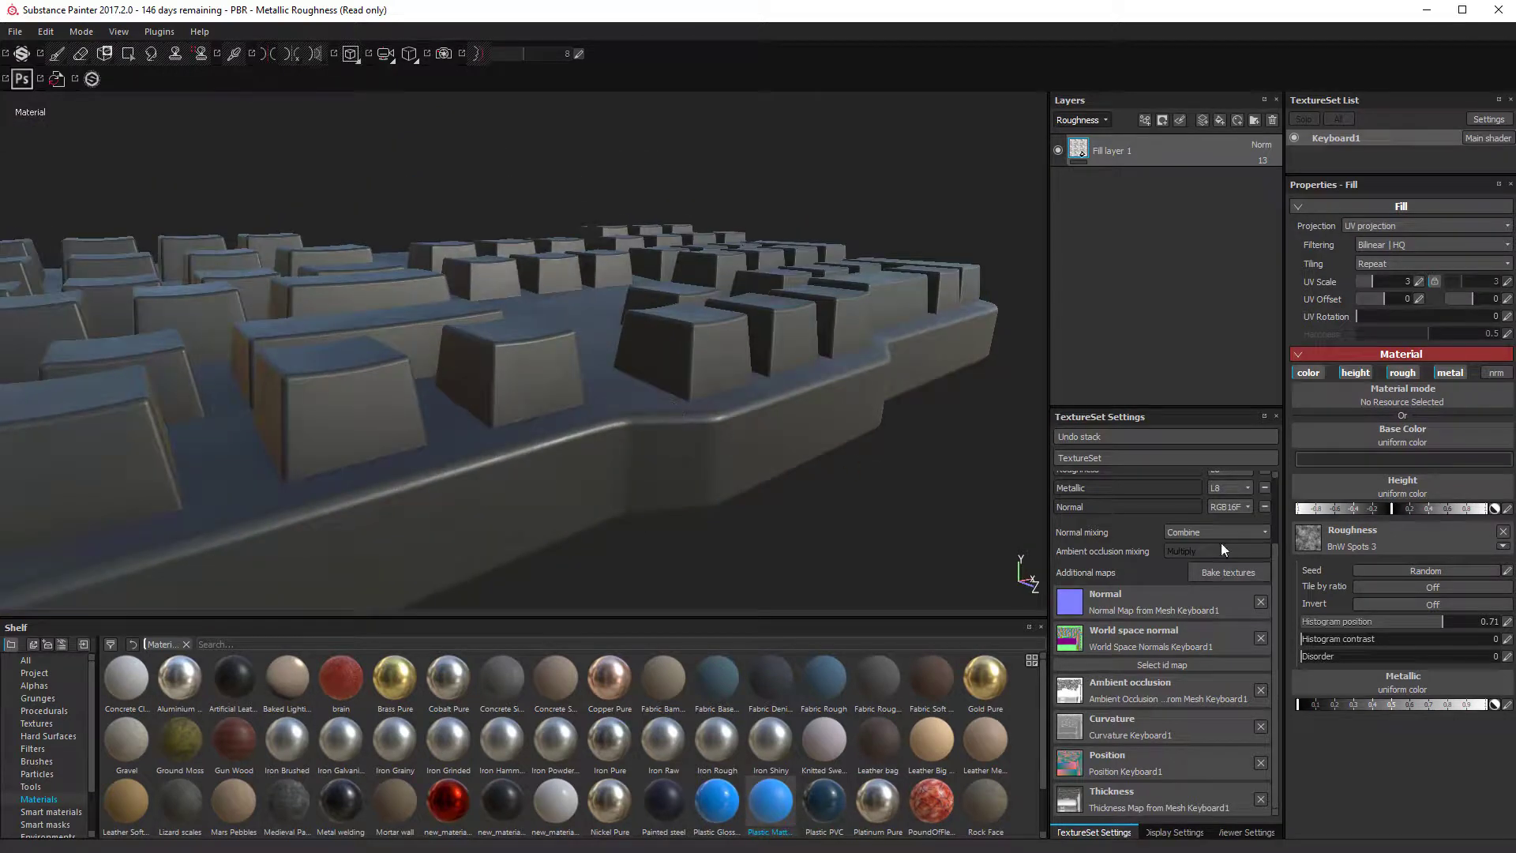
Step: Replace the roughness texture BnW Spots 3 with White noise, searching the resources for "noise"
left_click(1502, 531)
left_click(1424, 538)
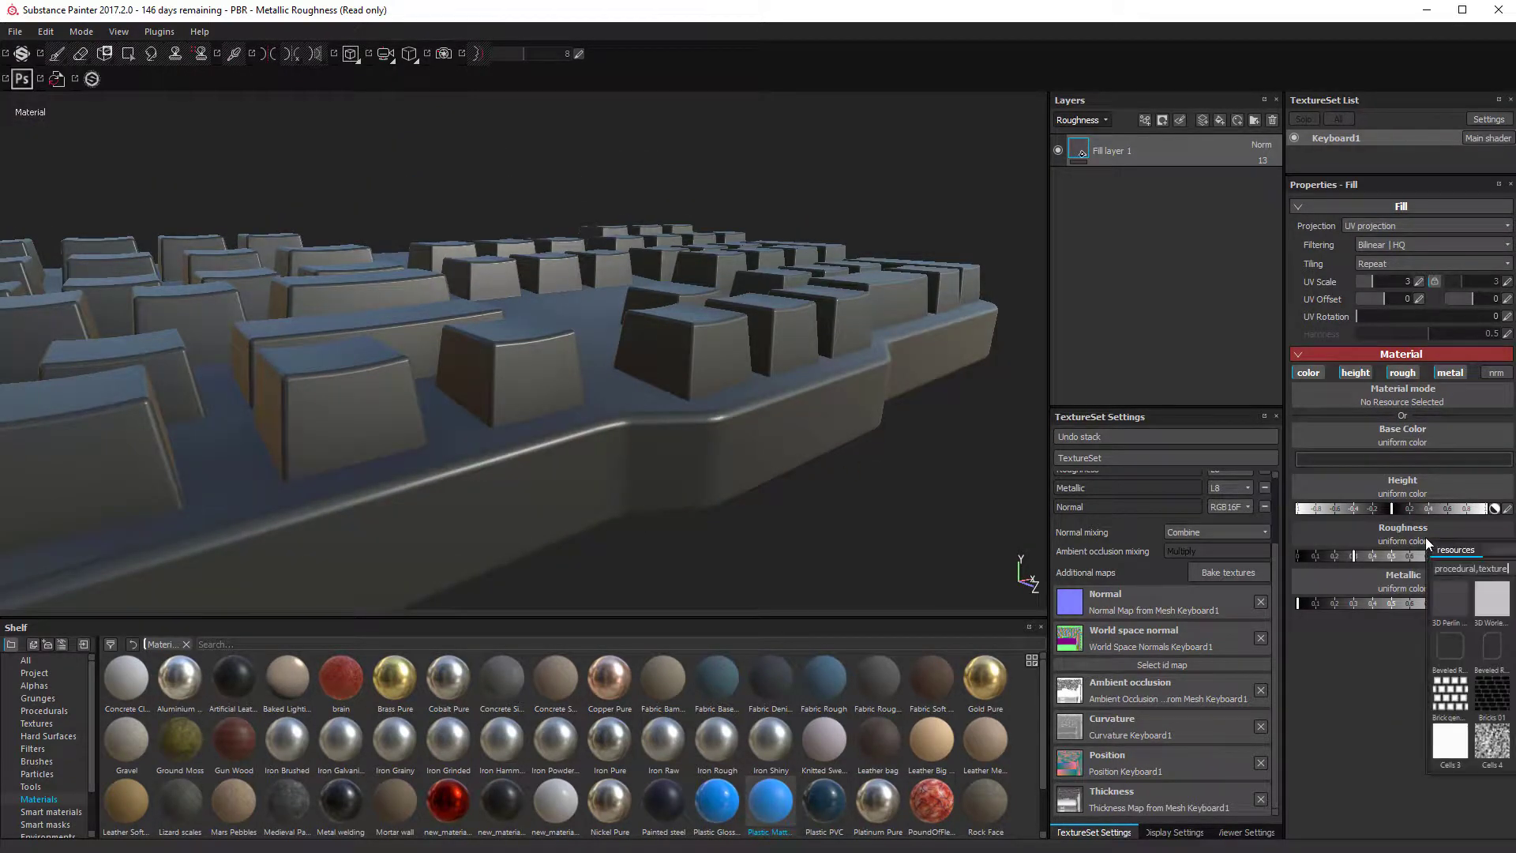
scroll(1470, 675, "down", 5)
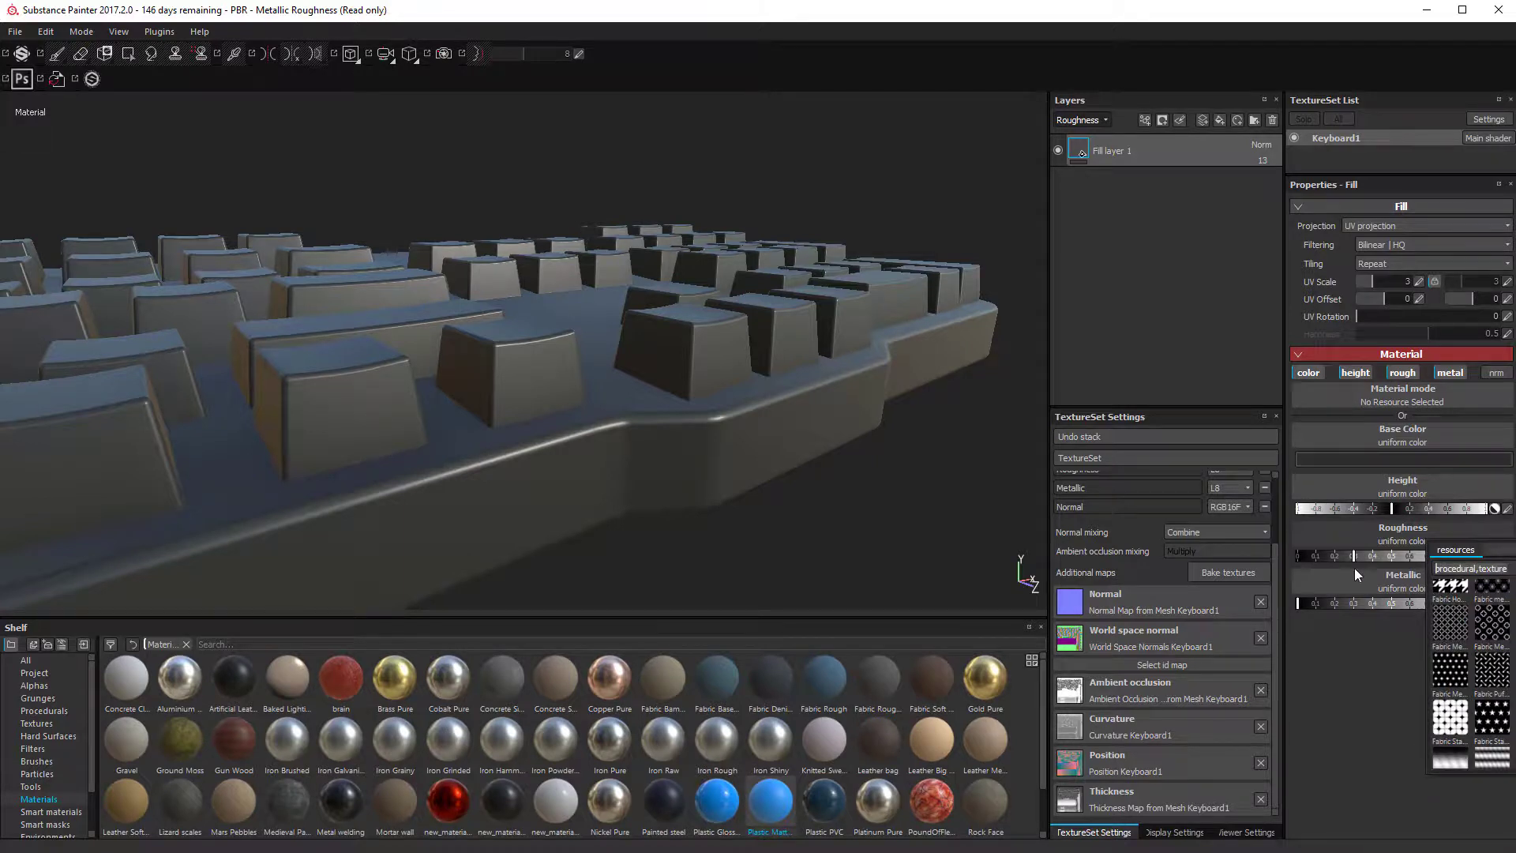
type("noise")
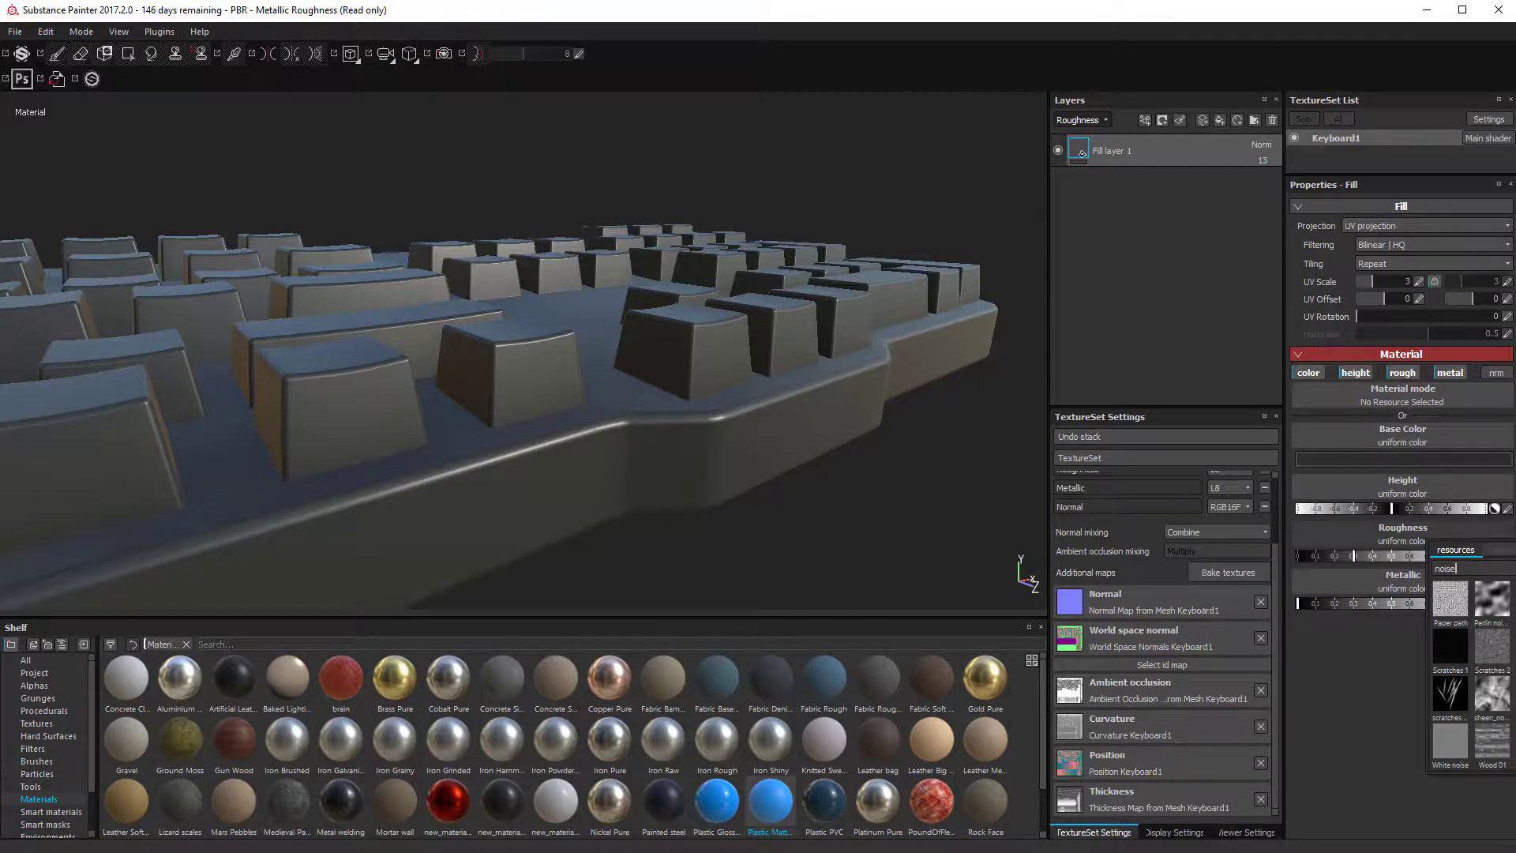
mouse_move(1450, 738)
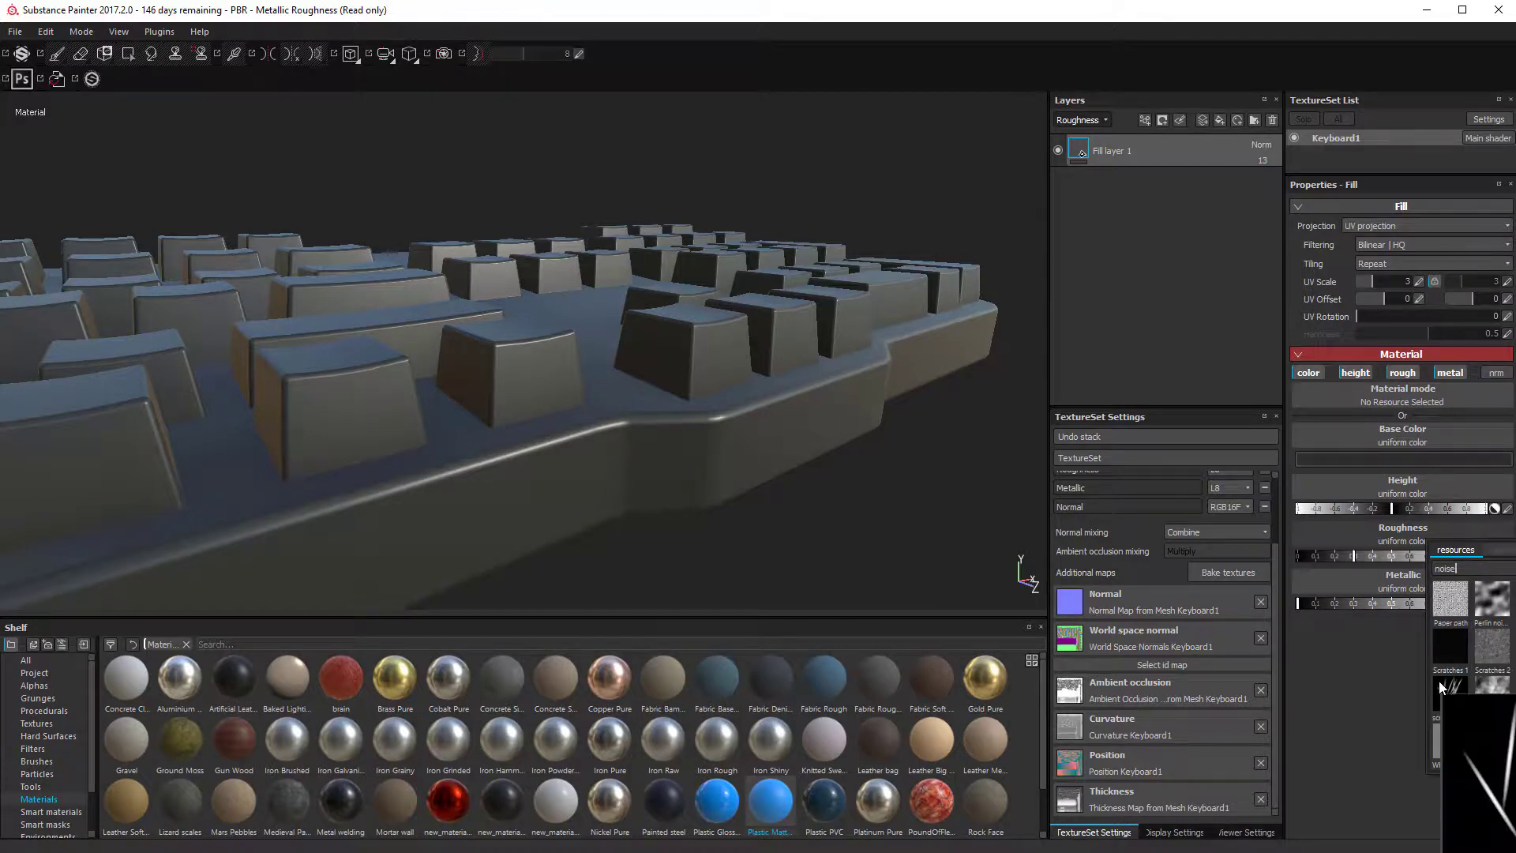
left_click(1448, 738)
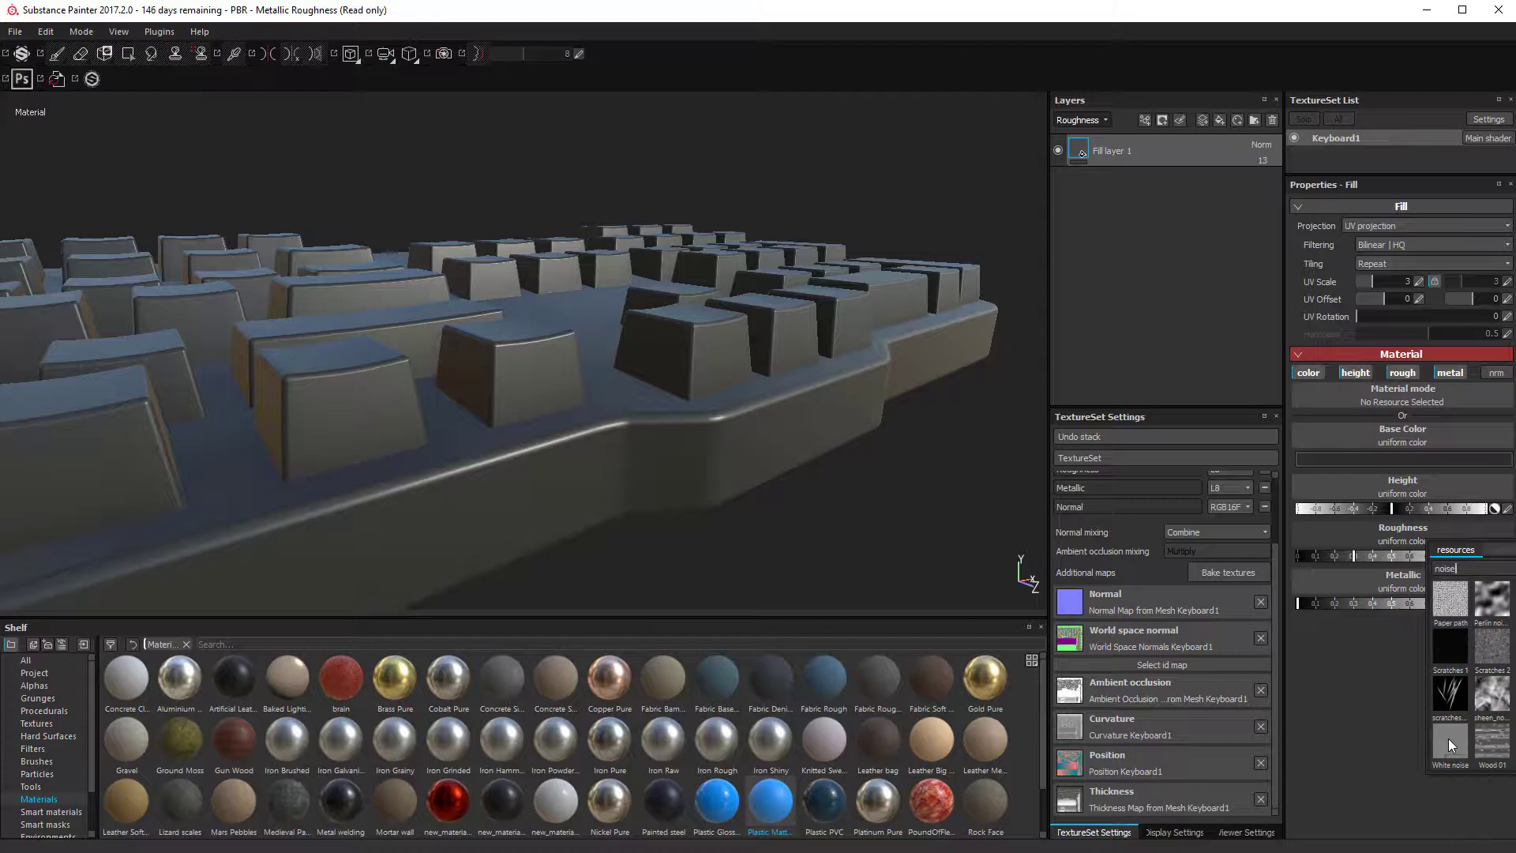
Step: Inspect the white noise at a roughness channel opacity of 100, and then reduce the opacity to 11
left_click_drag(687, 460, 982, 450, "alt")
mouse_move(493, 415)
right_mouse_down("alt")
mouse_move(504, 613)
mouse_move(490, 413)
right_mouse_up("alt")
left_click_drag(491, 413, 830, 299, "alt")
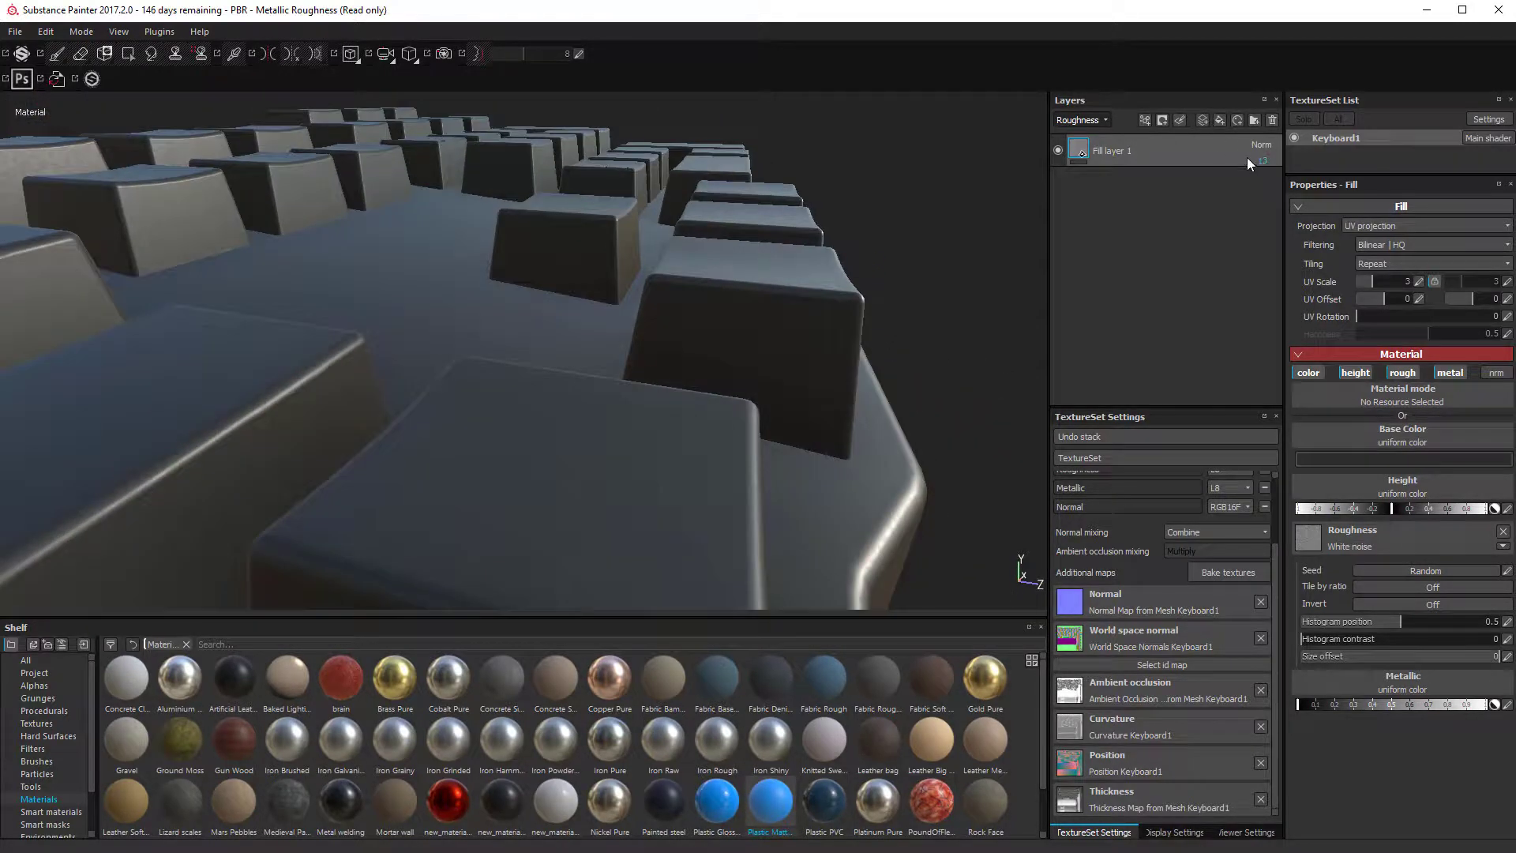
left_click_drag(1266, 163, 1317, 186)
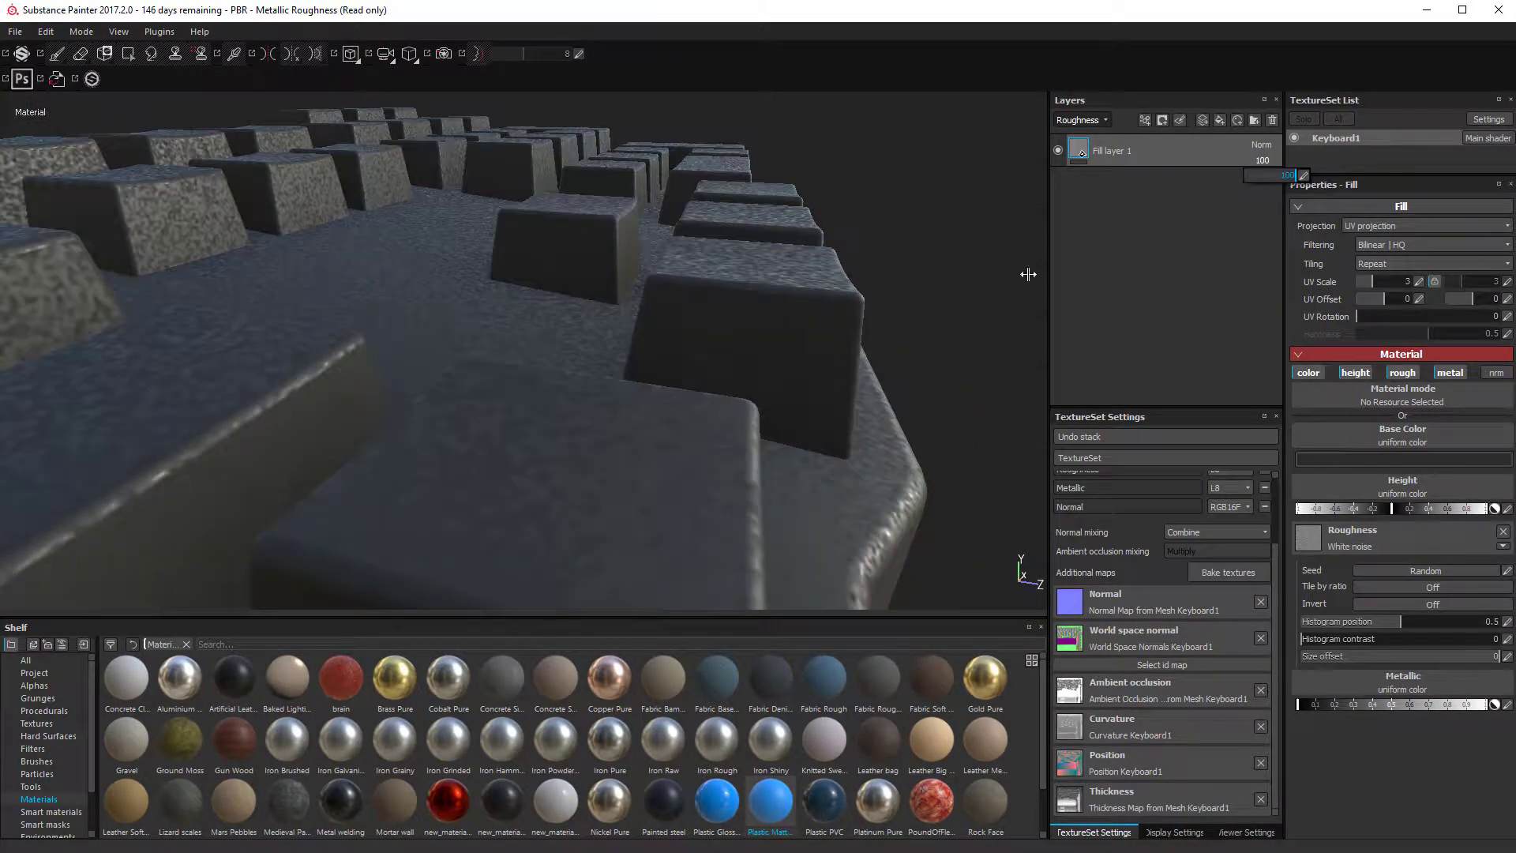
left_click_drag(1028, 274, 725, 507, "alt")
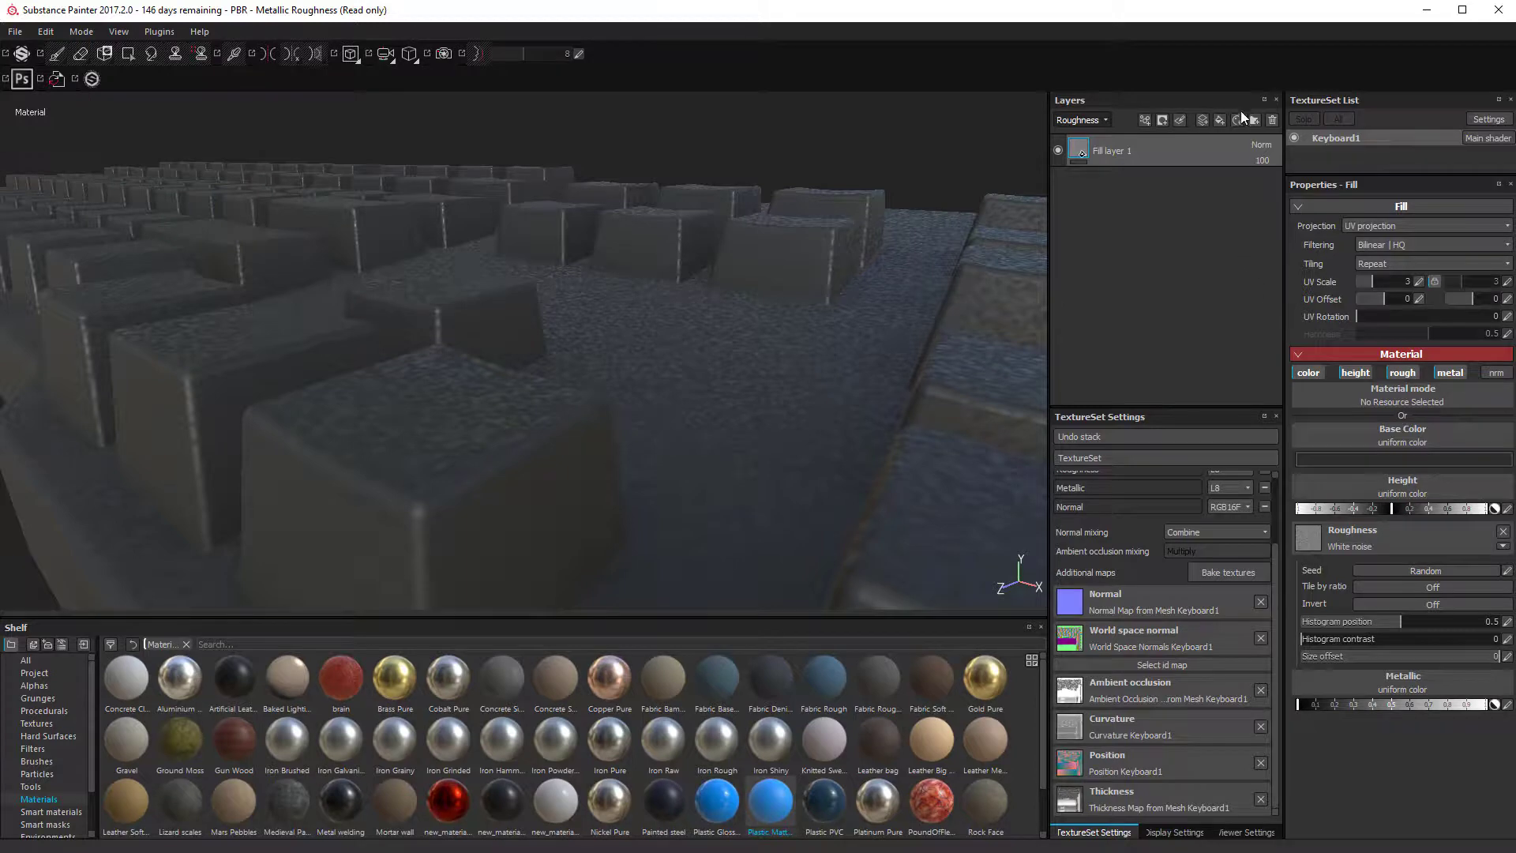
left_click_drag(1264, 169, 1261, 179)
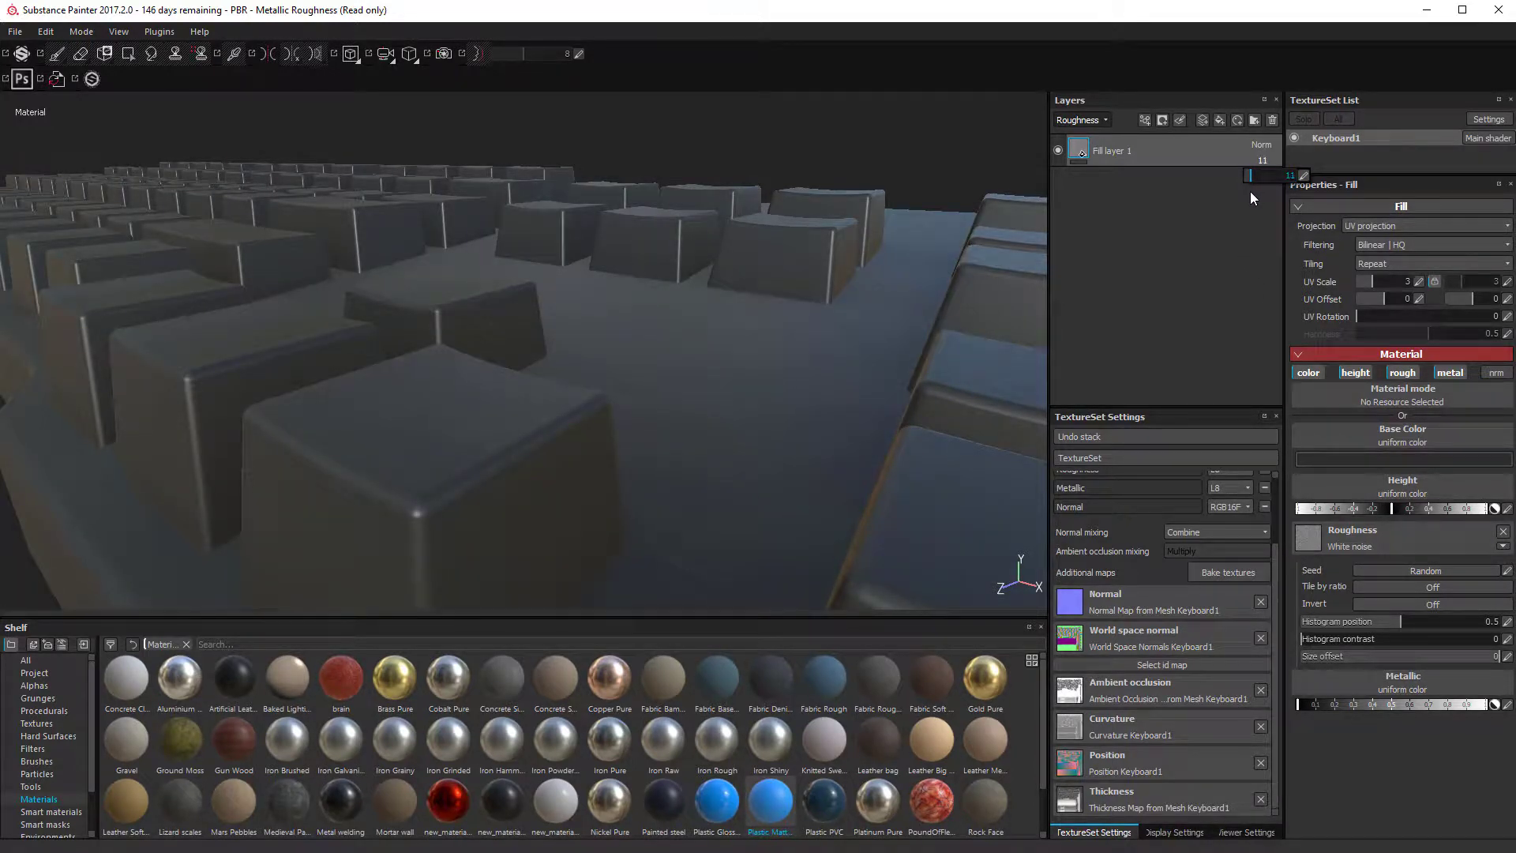
Step: Inspect the noisy reflections on the keyboard's keys and front edge, and darken the fill layer's base color to RGB 0.007
left_click_drag(672, 407, 710, 481, "alt")
right_click_drag(710, 481, 633, 26, "alt")
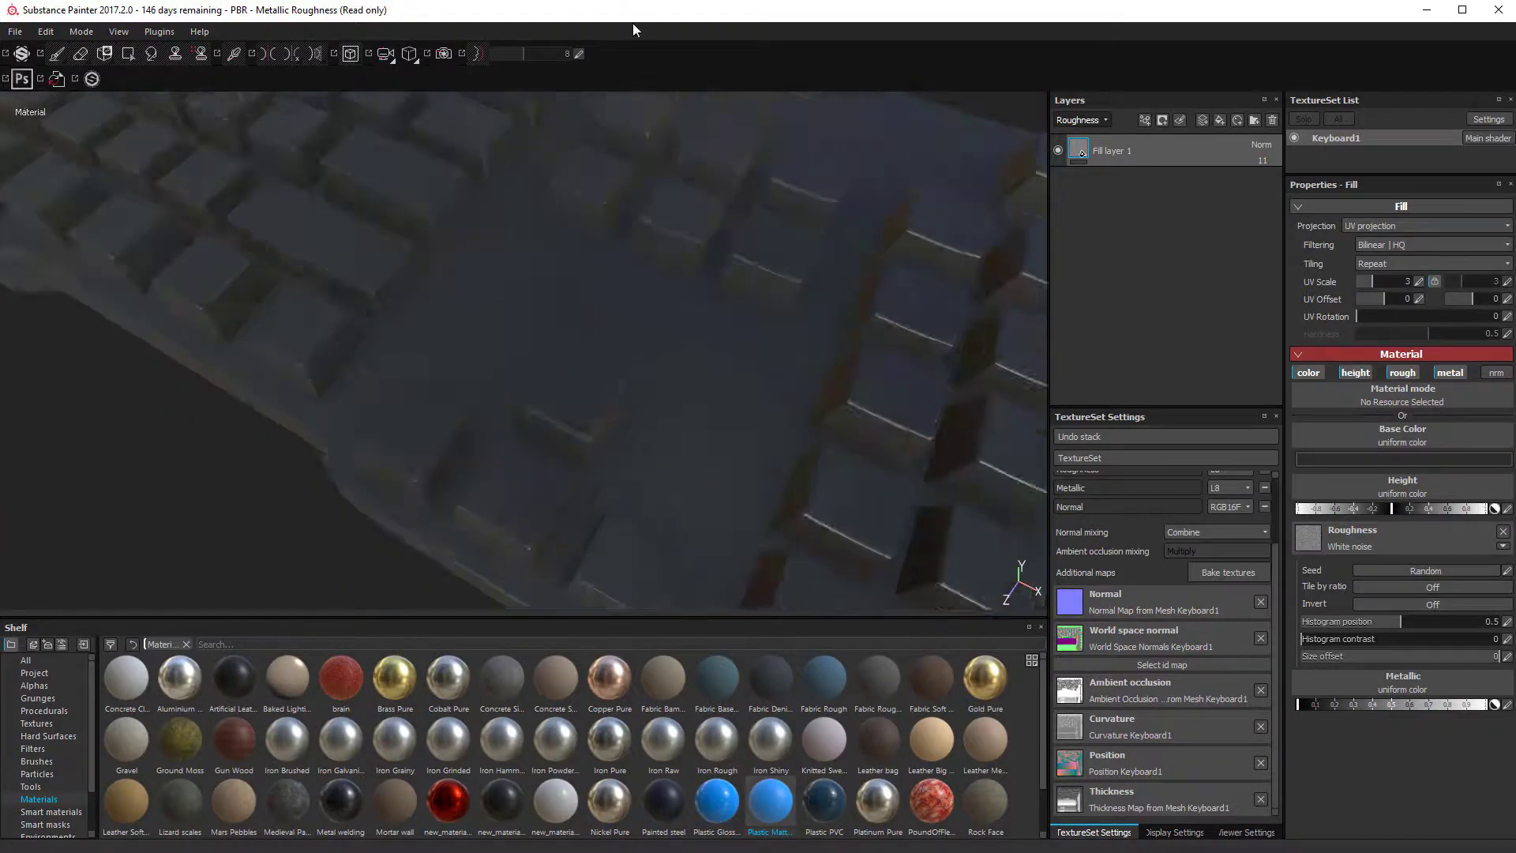
left_click_drag(790, 147, 877, 413, "alt")
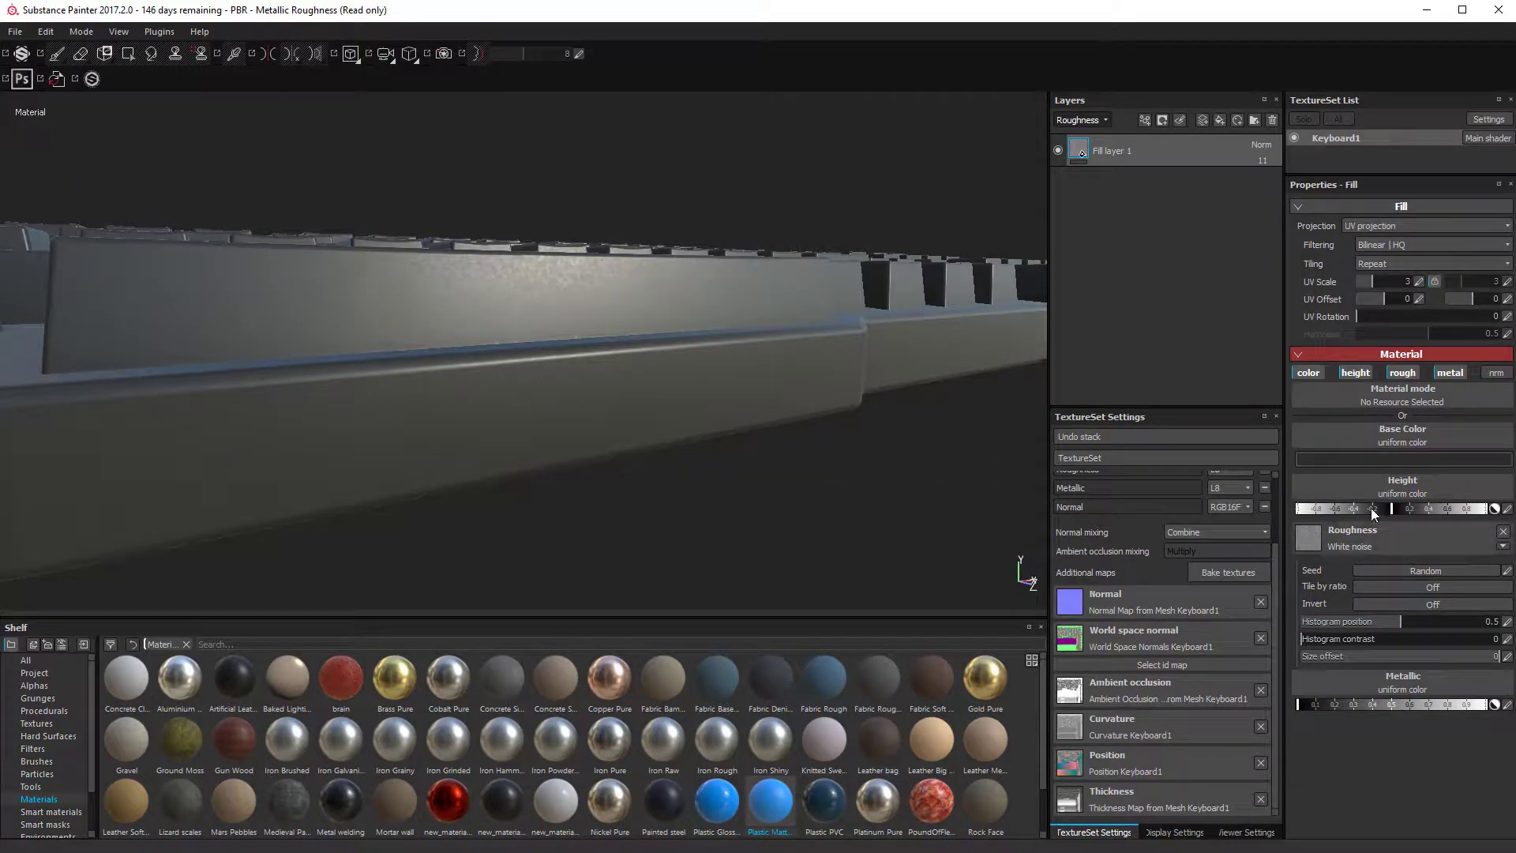
left_click(1381, 460)
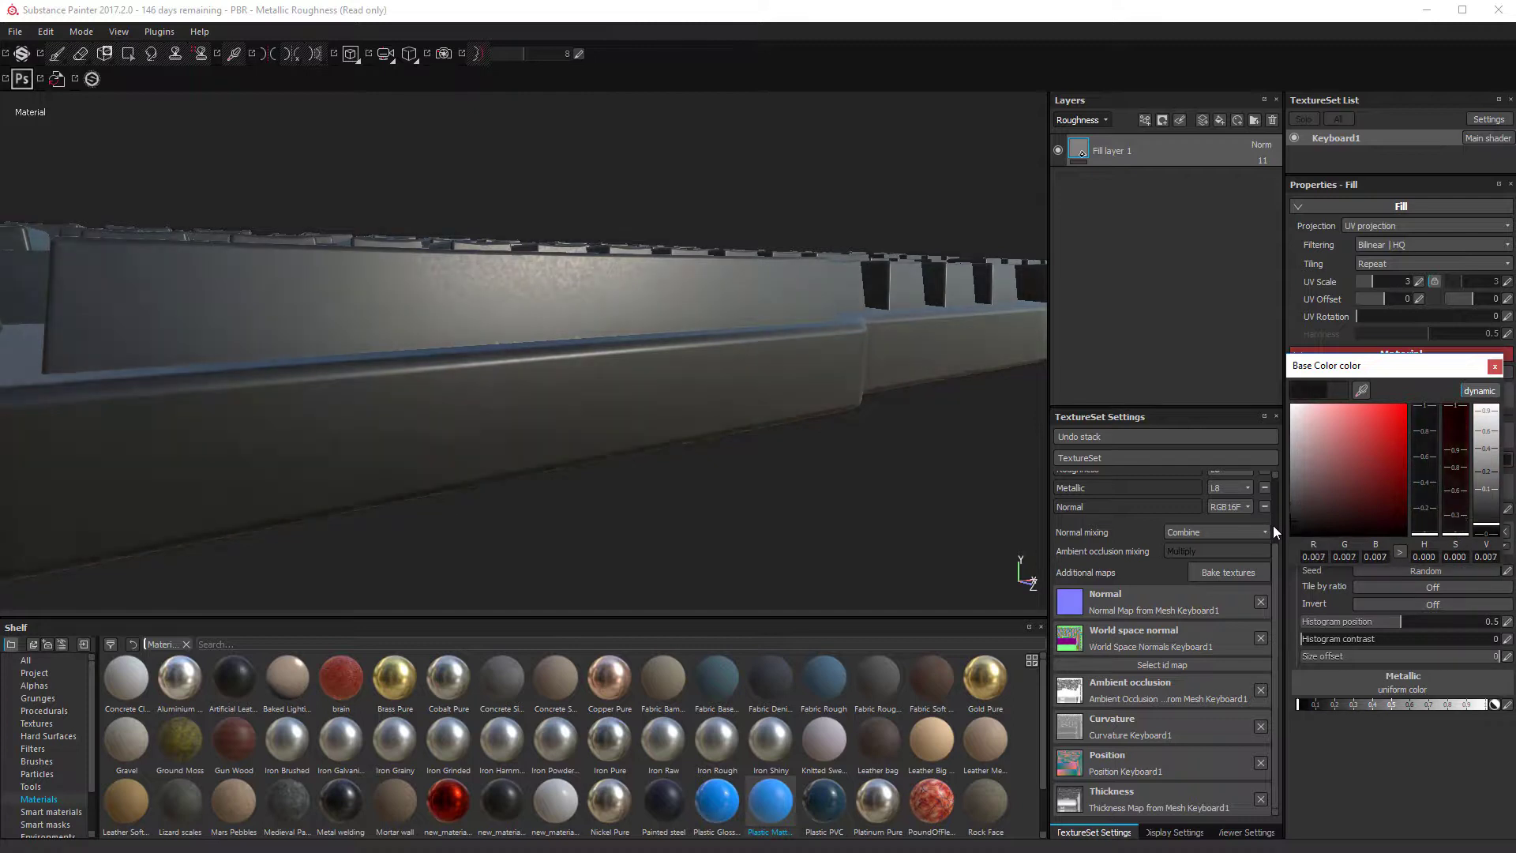
Step: Darken the fill layer's base color to RGB 0.006 and inspect the keyboard from several angles under rotated environment lighting
mouse_move(1272, 525)
left_mouse_down()
mouse_move(1275, 543)
mouse_move(1277, 524)
left_mouse_up()
left_click(1404, 778)
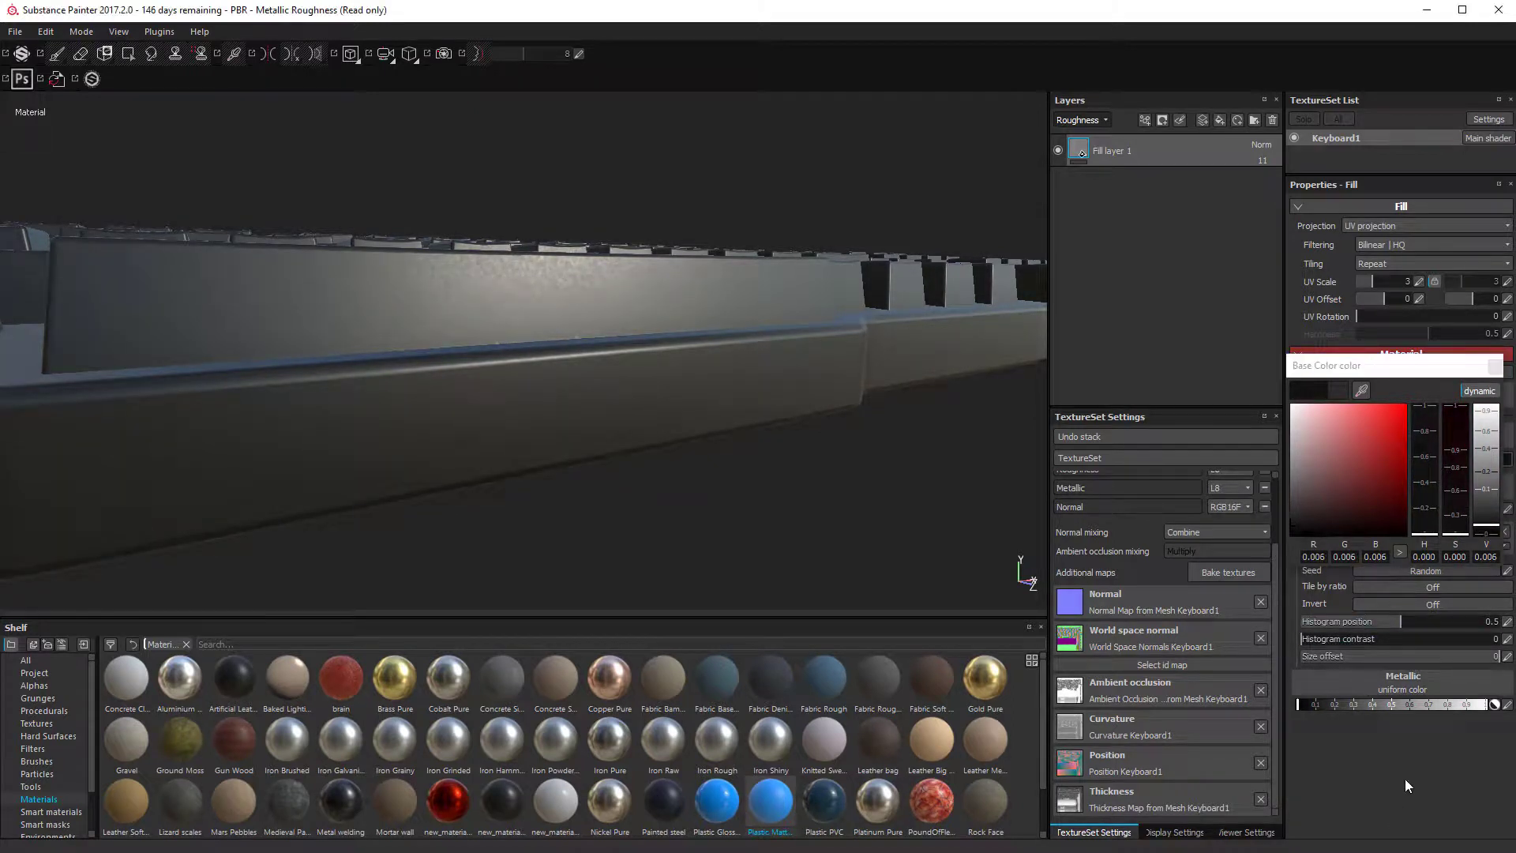
left_click_drag(793, 365, 362, 415, "alt")
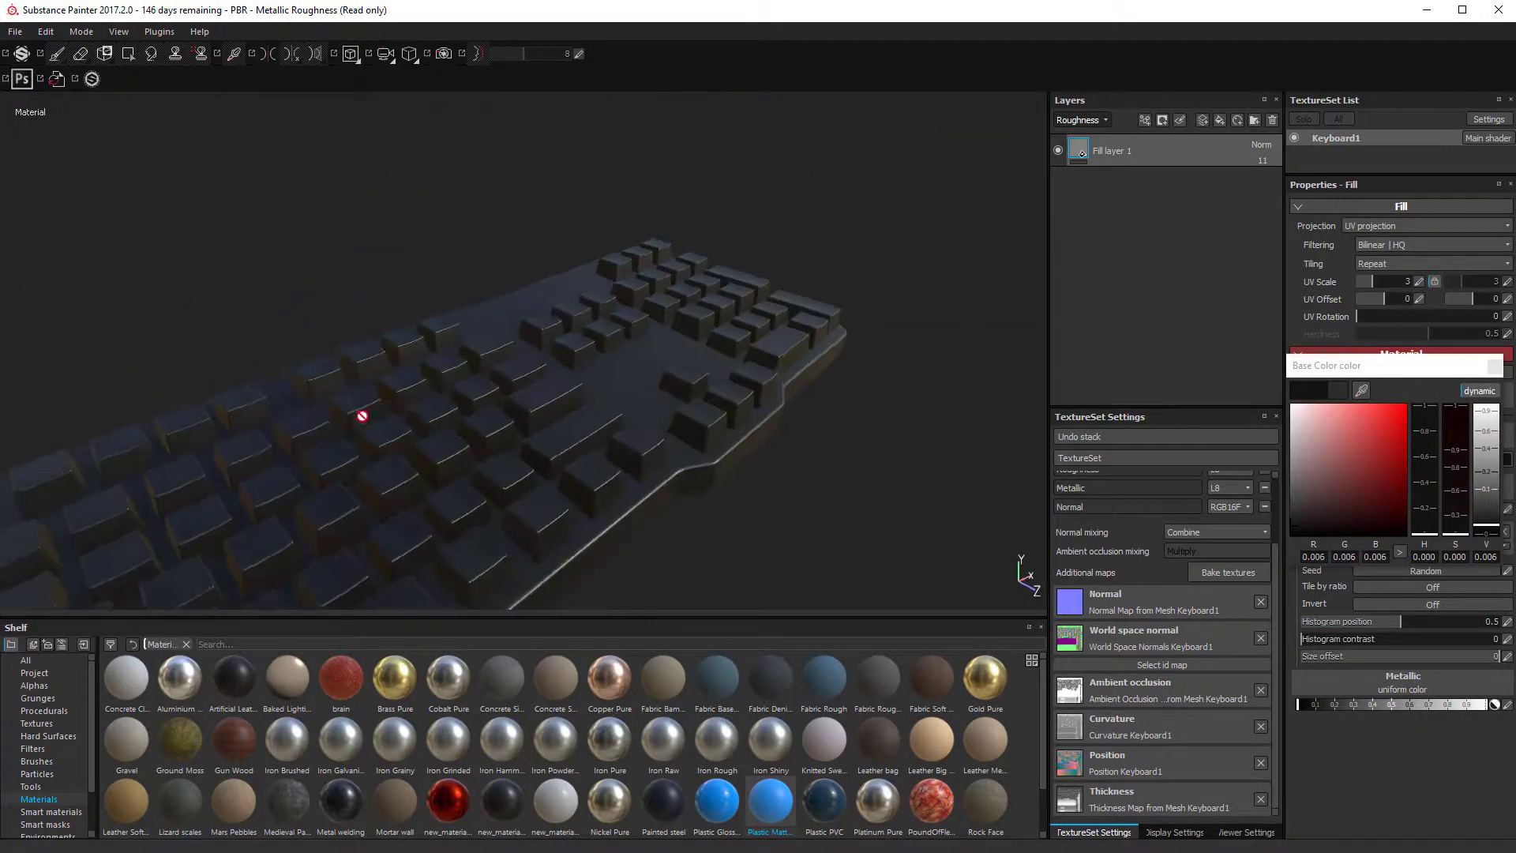
key("shift")
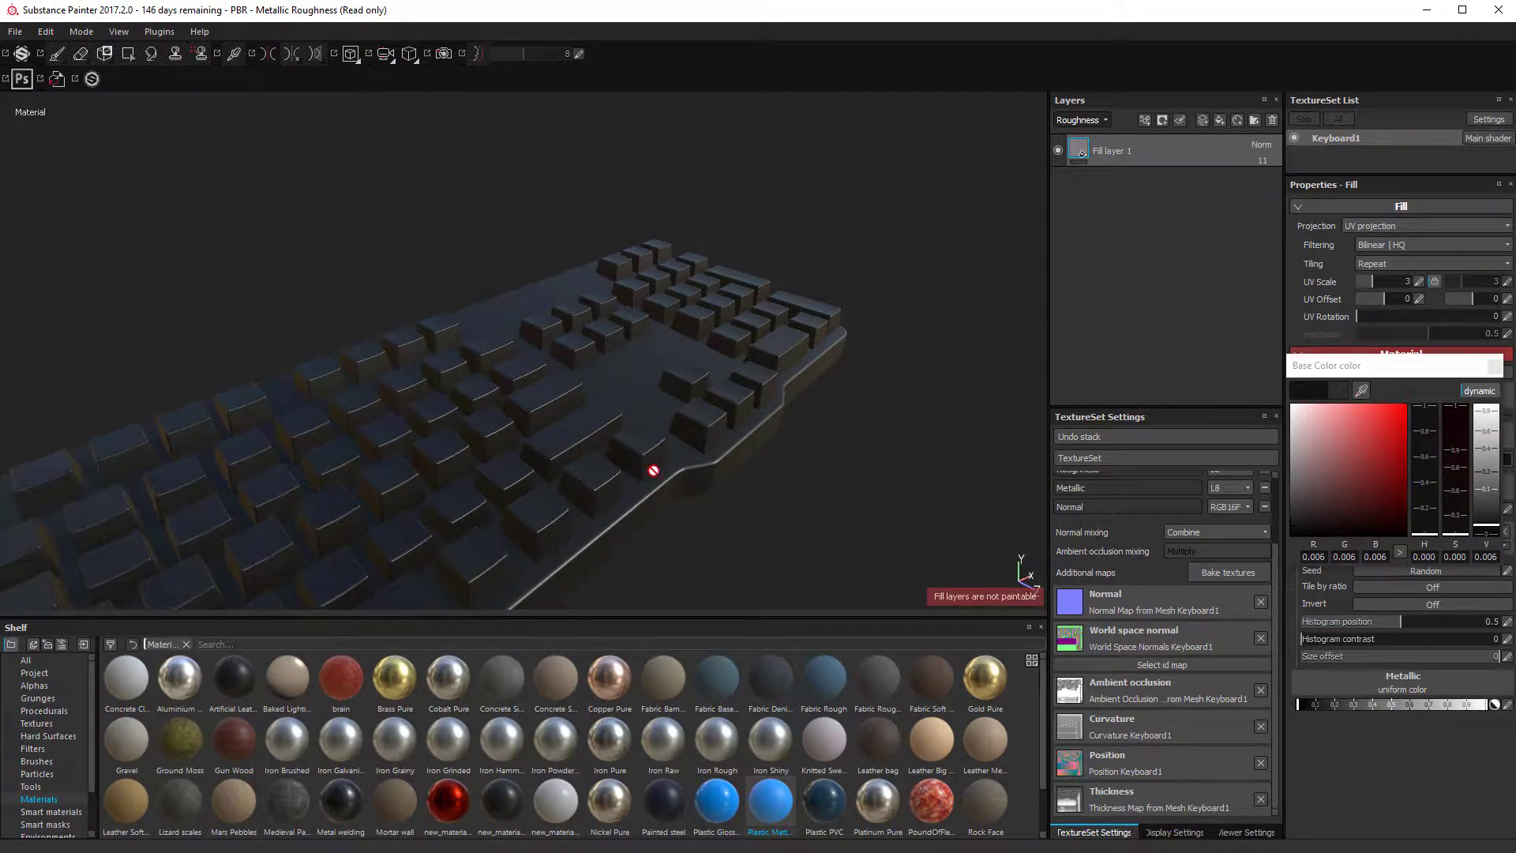
key("shift")
key("shift")
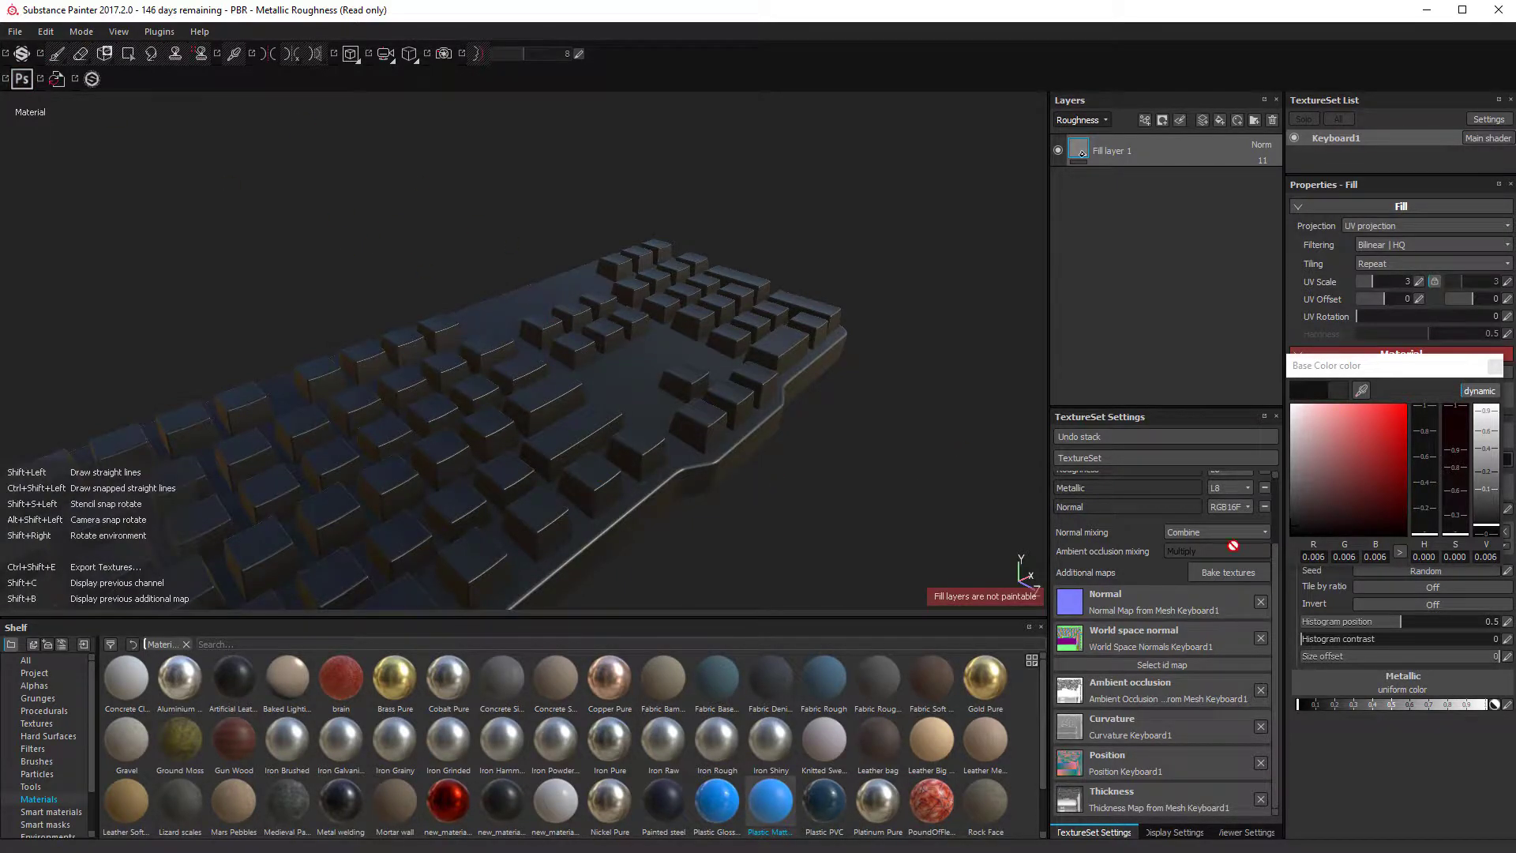
left_click_drag(777, 545, 488, 424, "alt")
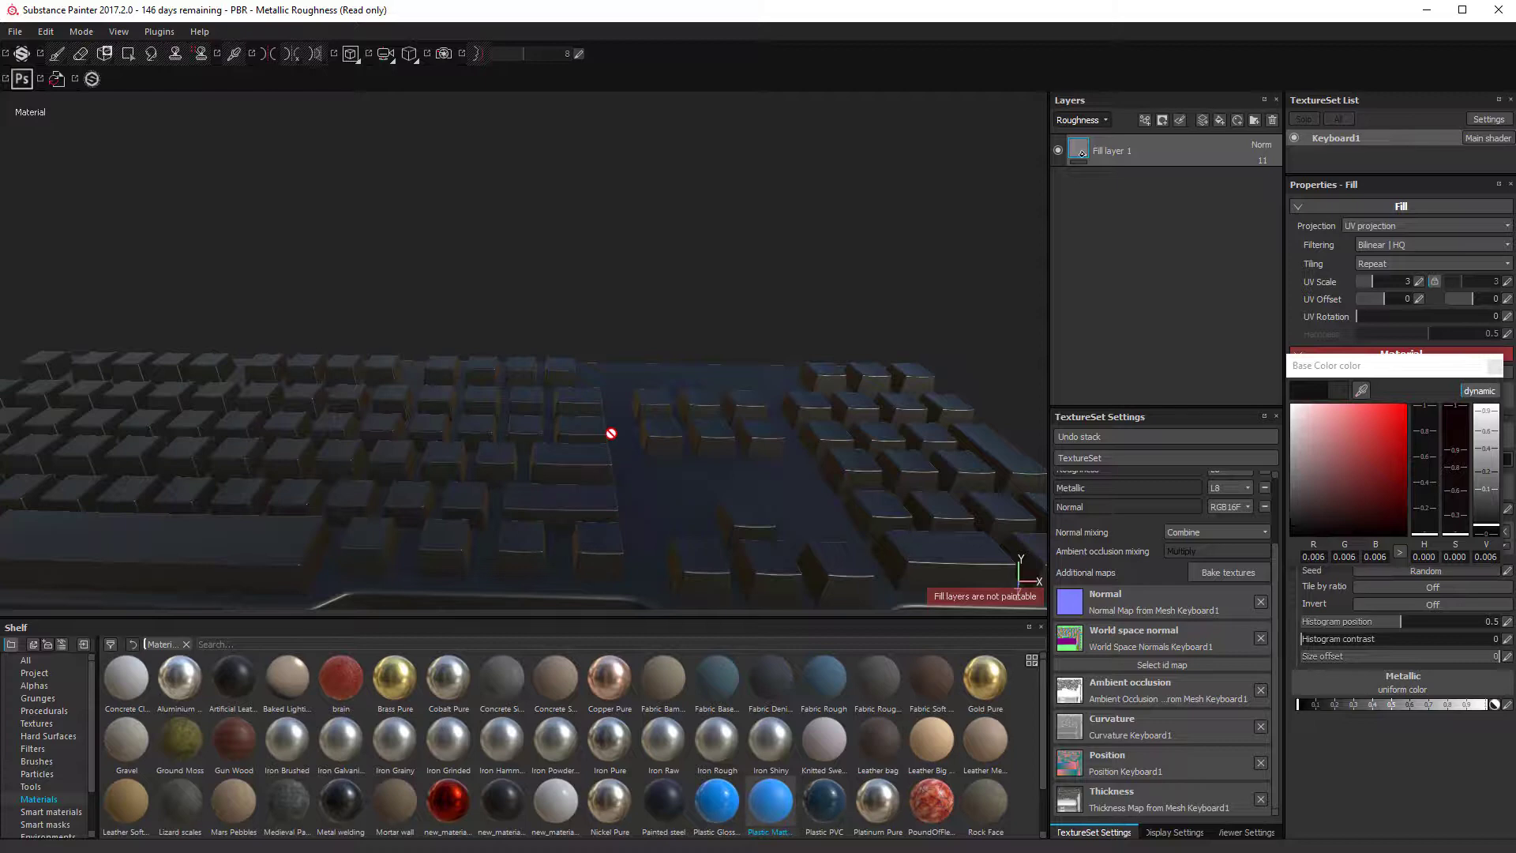
left_click_drag(679, 458, 821, 474, "alt")
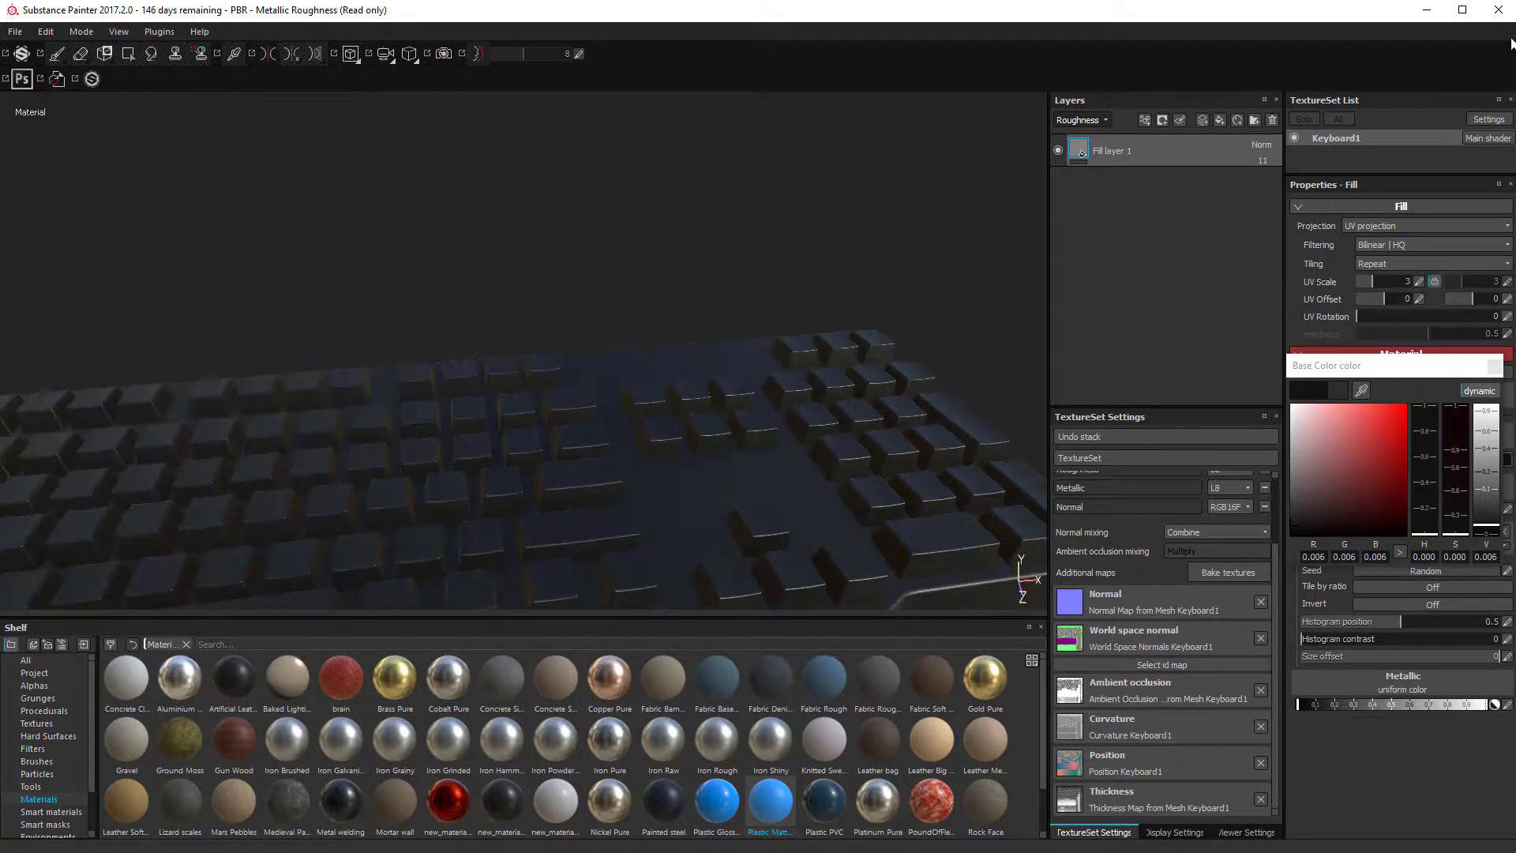
left_click_drag(621, 402, 554, 375, "alt")
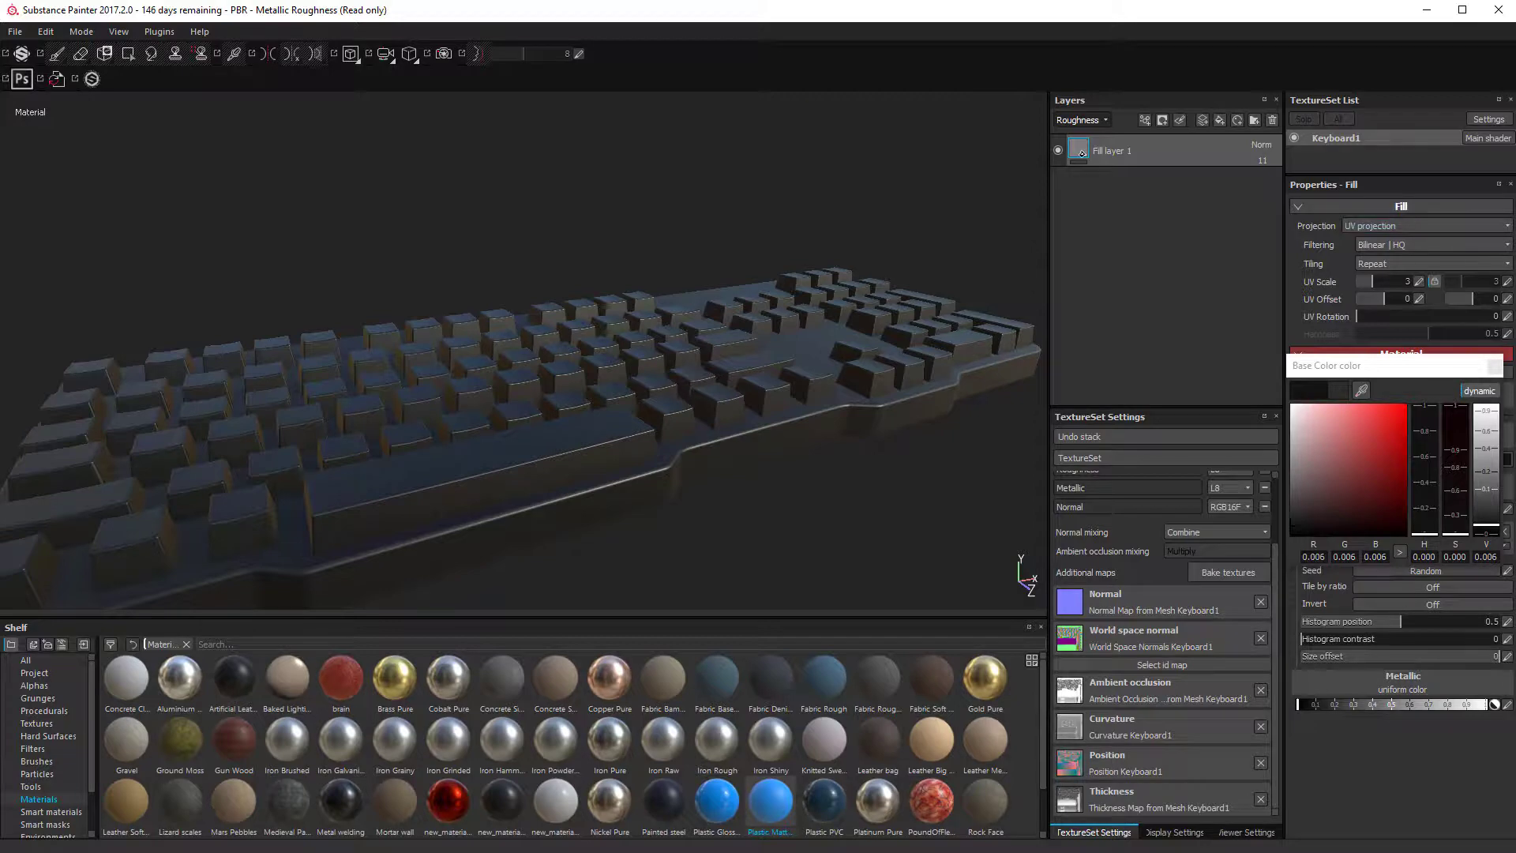
Step: Start saving the project and create a folder named PAINTER inside the Desktop's MAYA PROJECTS folder as its location
key("ctrl+s")
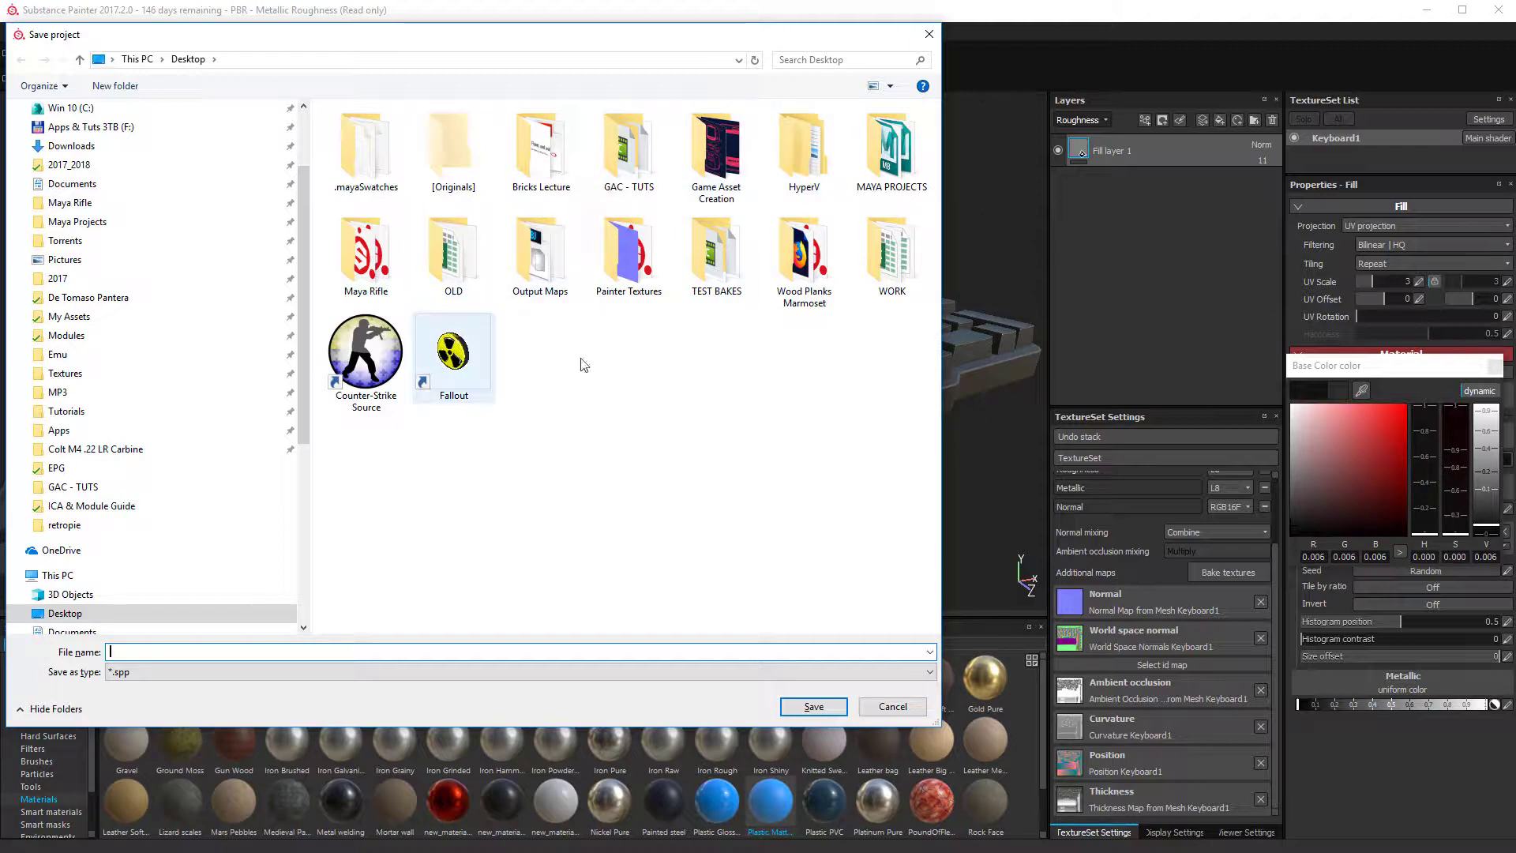
double_click(896, 158)
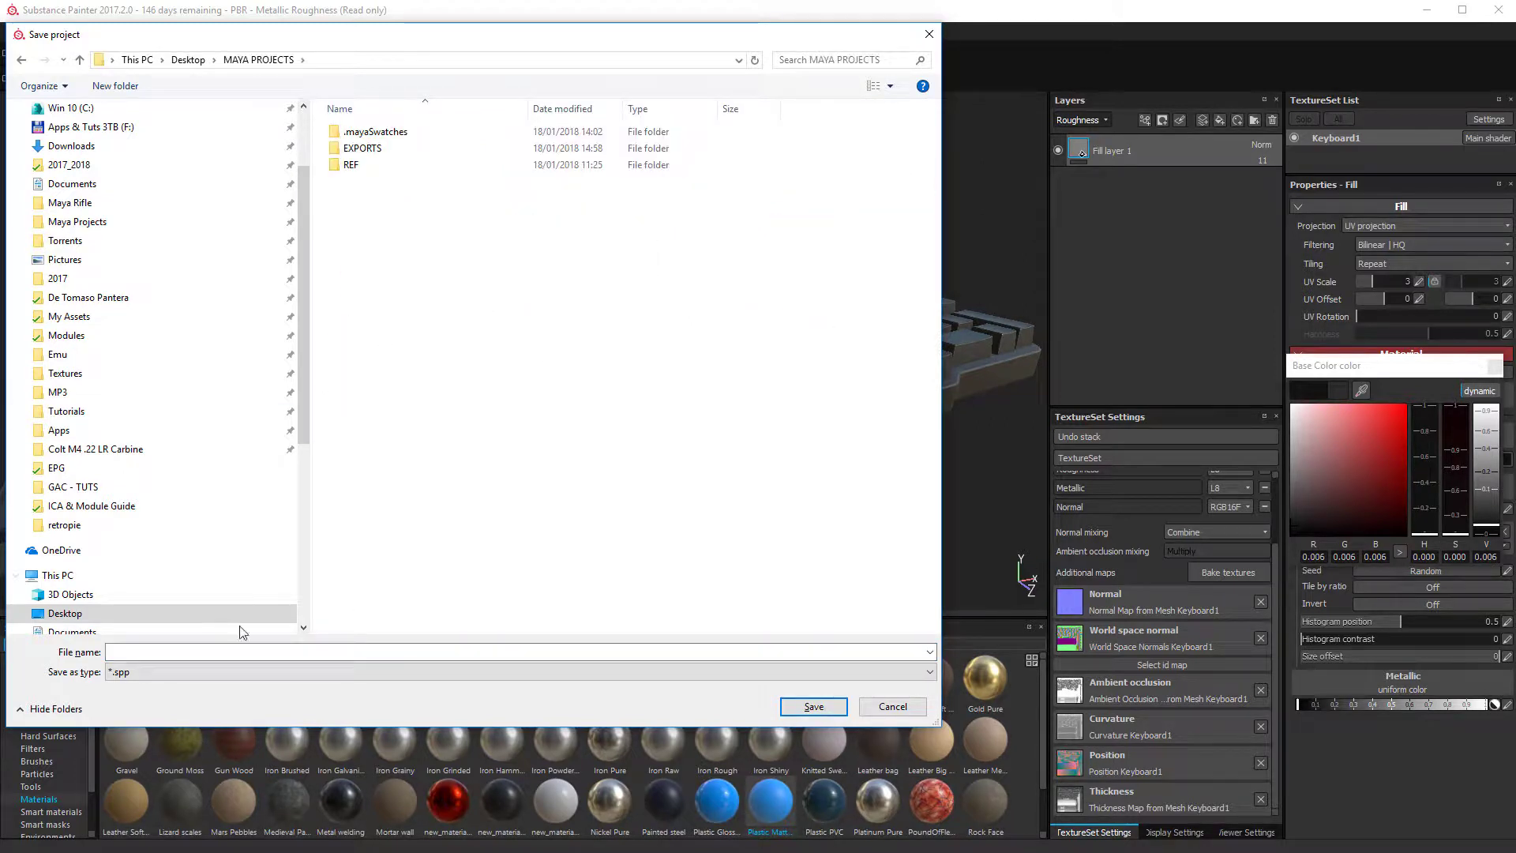
right_click(415, 377)
mouse_move(503, 559)
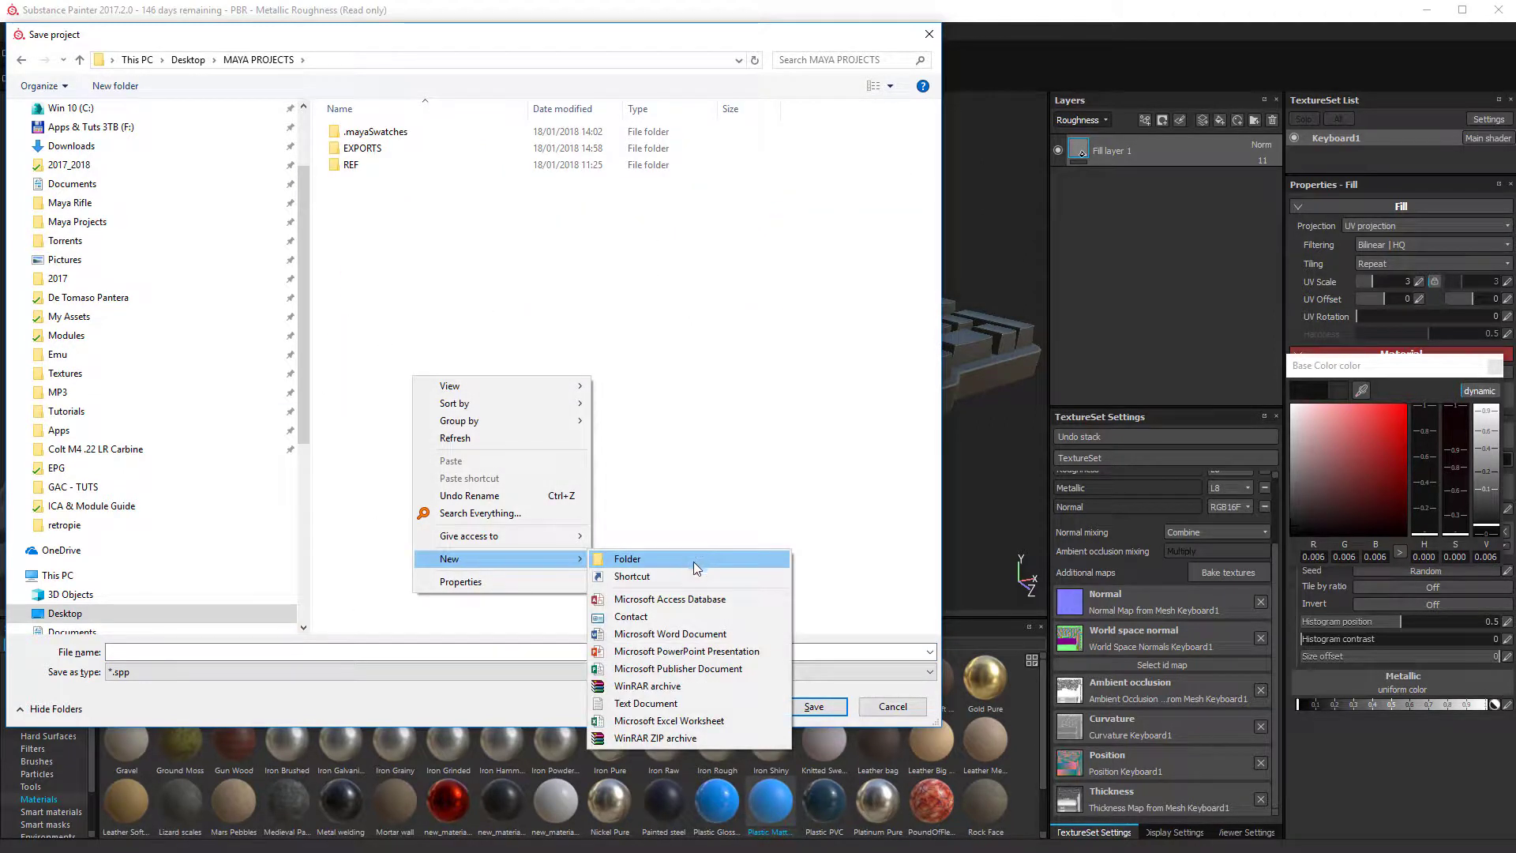
left_click(694, 559)
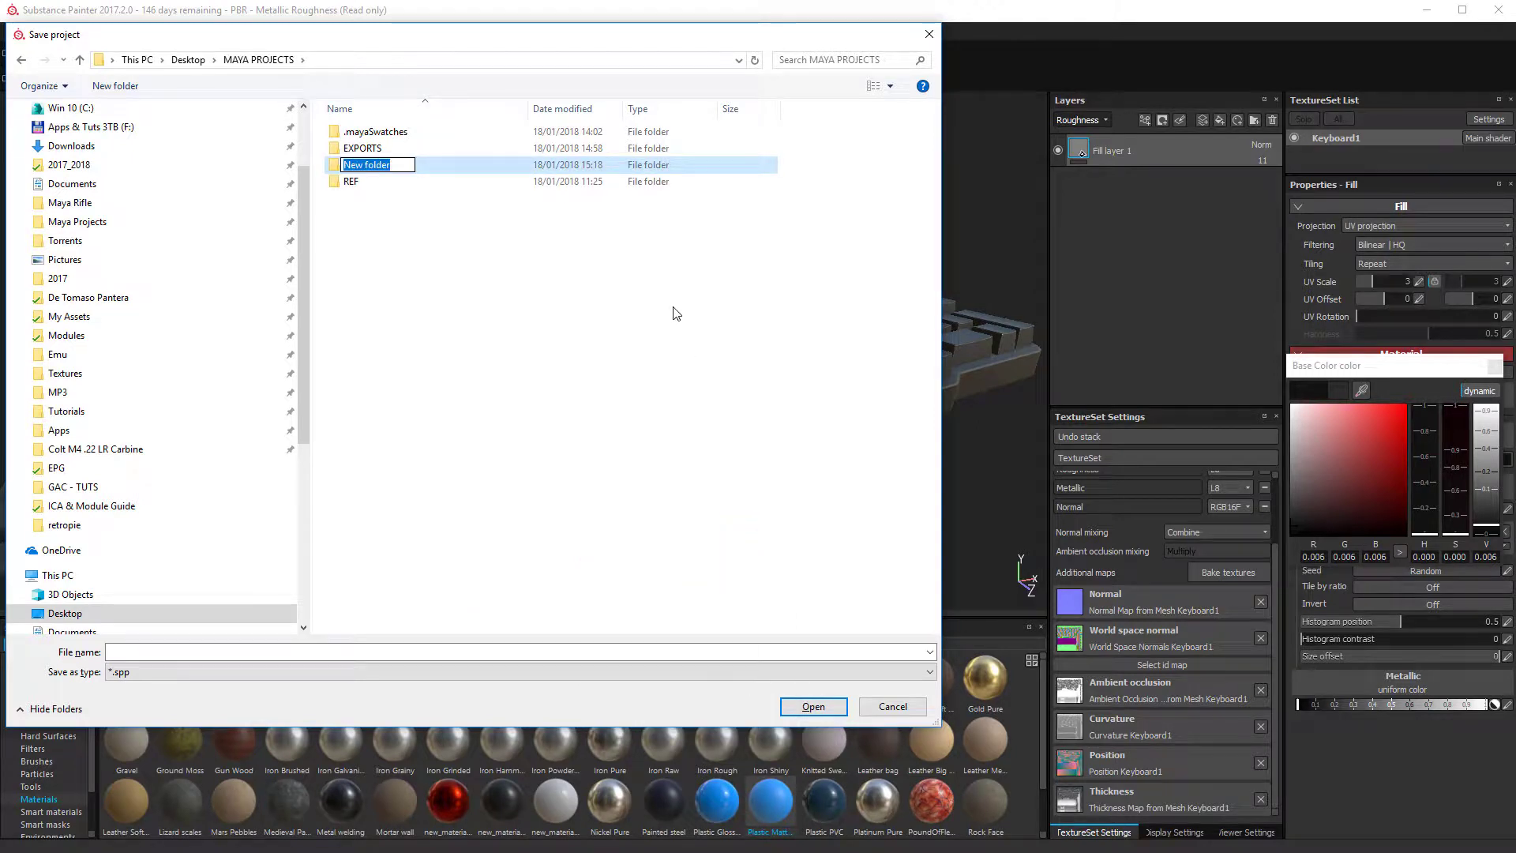
type("PAO")
key("BackSpace")
type("INTER")
key("Return")
key("Return")
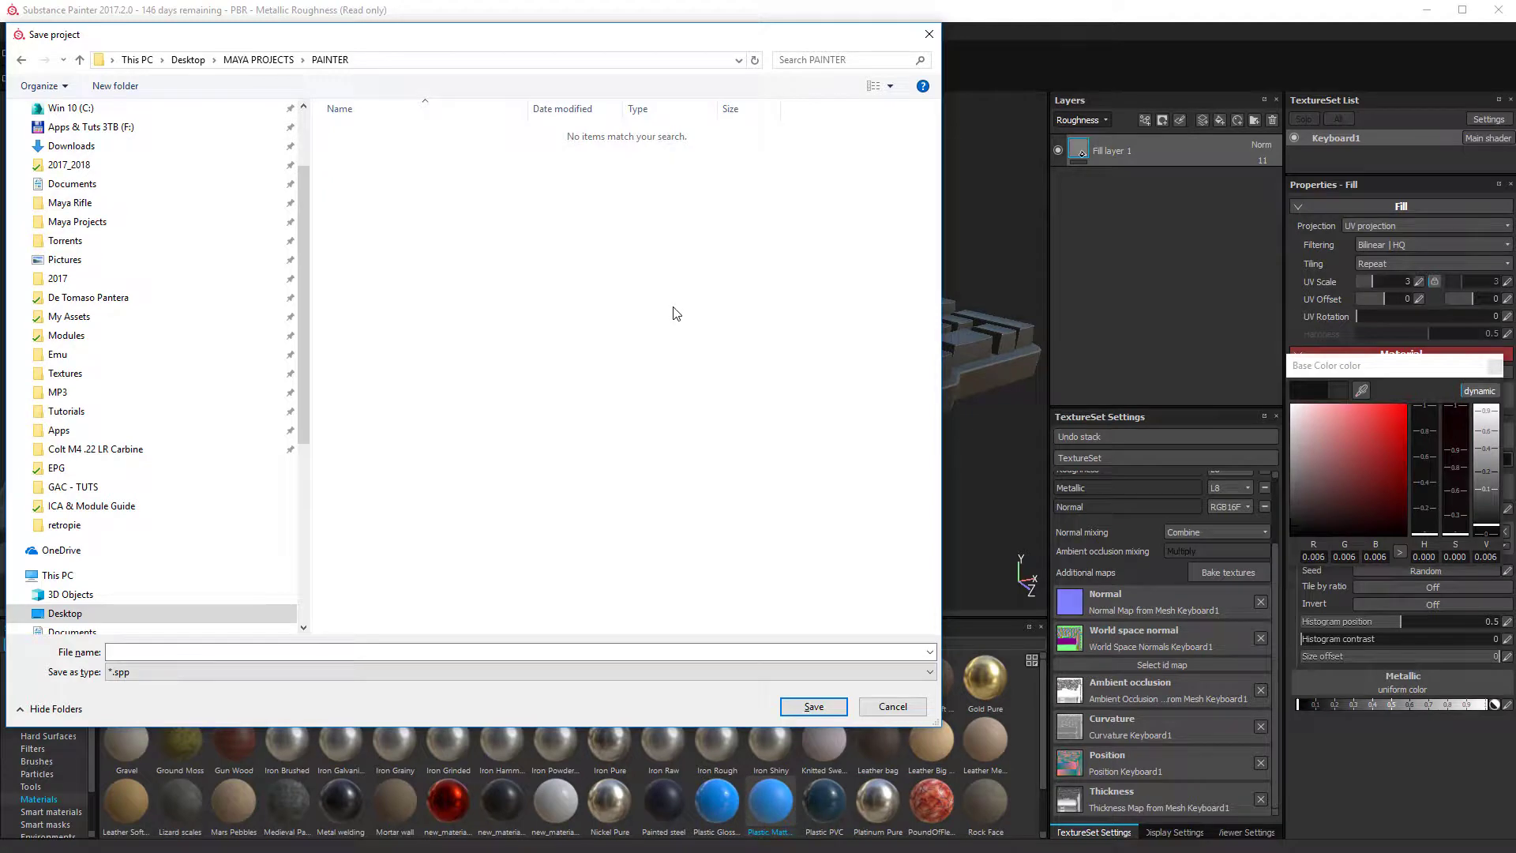
Step: Save the project in the PAINTER folder under the file name Keyboard
left_click(166, 651)
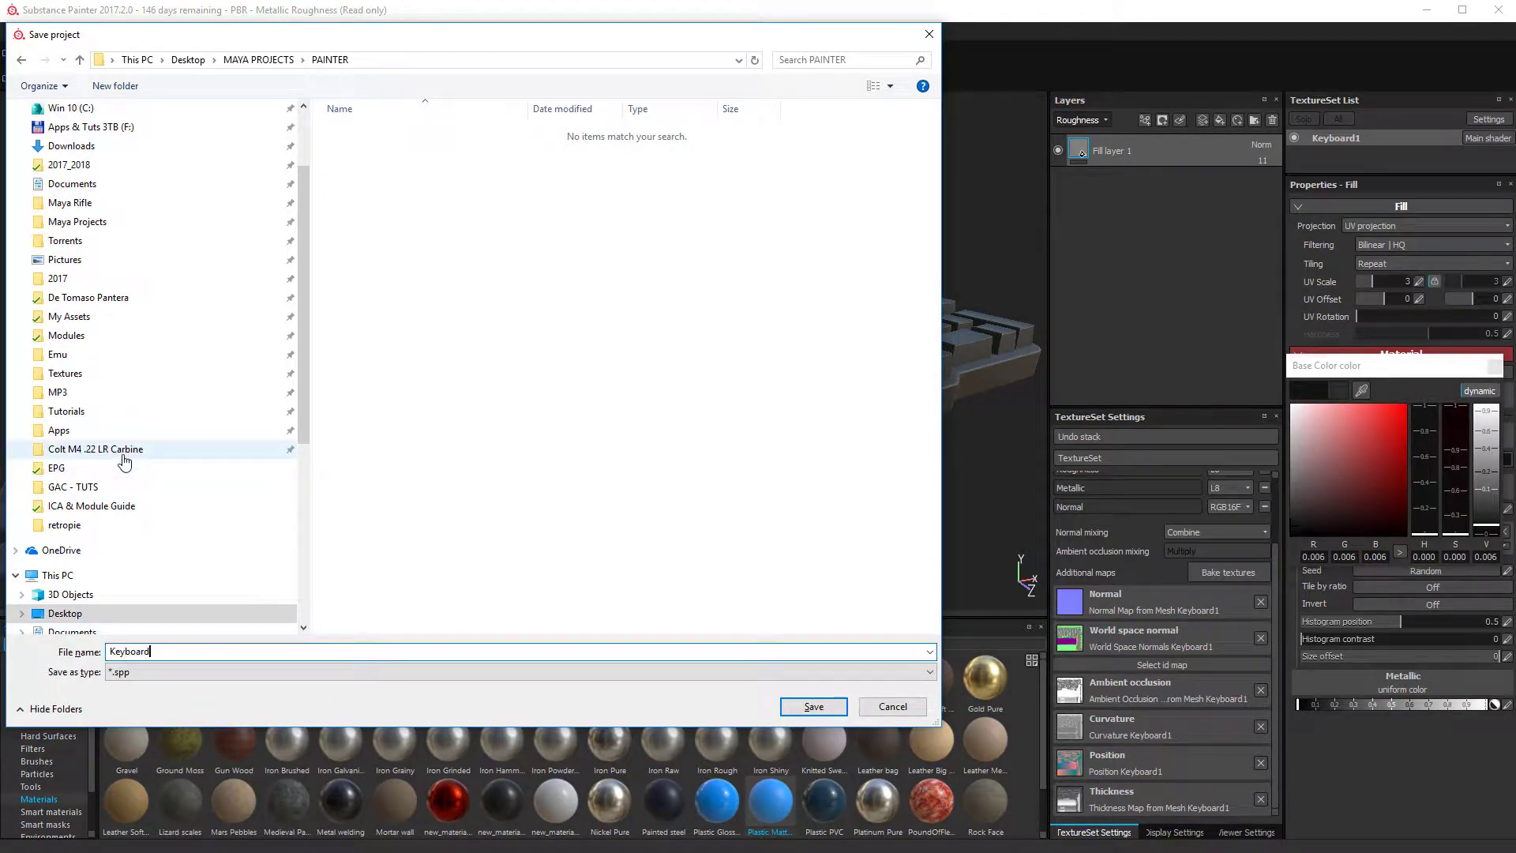
type("Keyboard")
key("Return")
left_click_drag(779, 315, 441, 268, "alt")
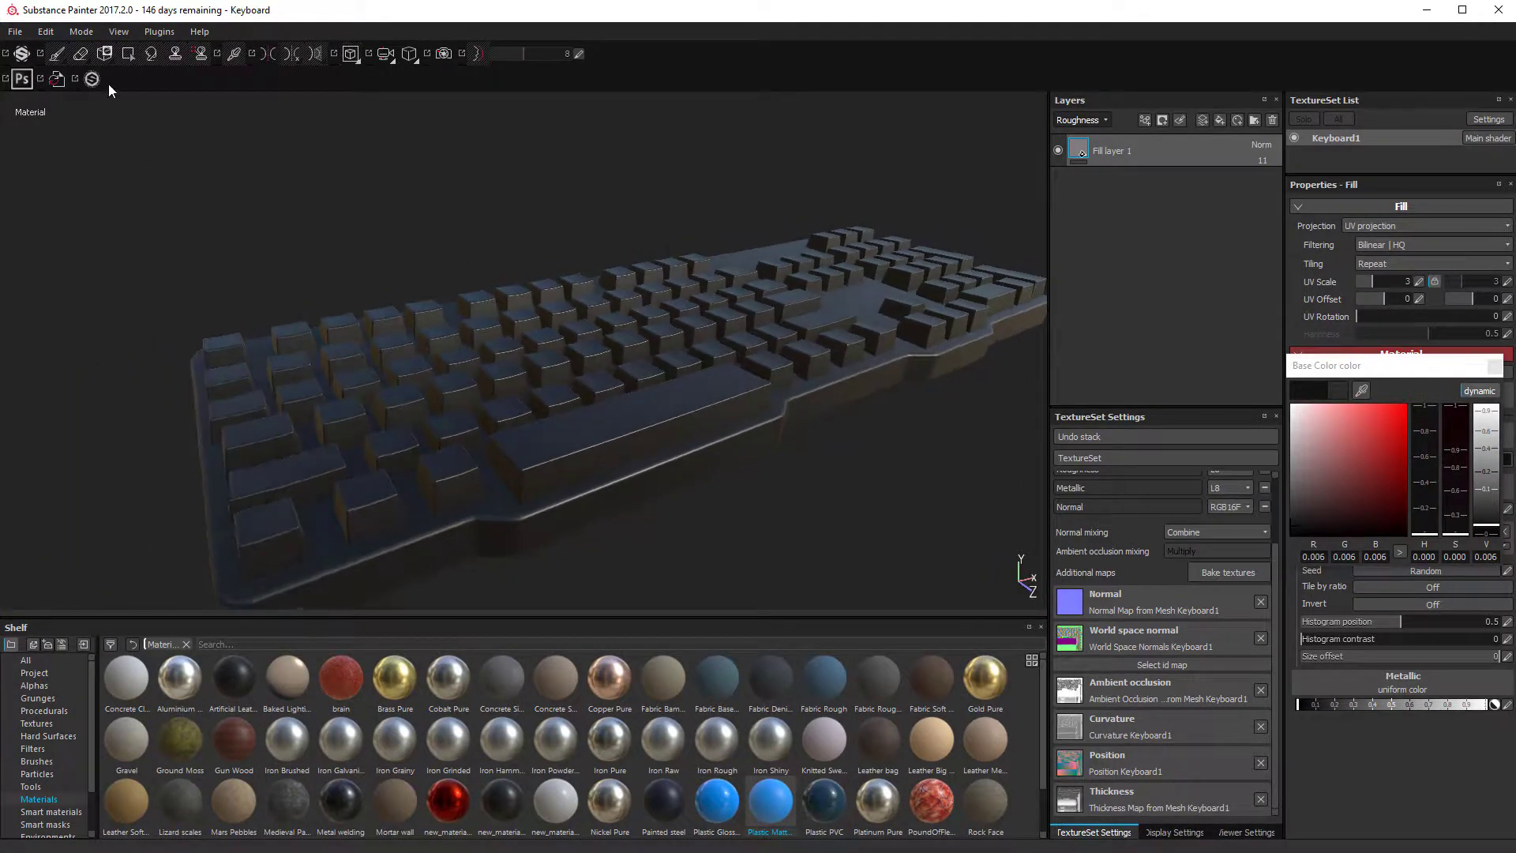
Step: Set up a texture export with the Unreal Engine 4 (Packed) configuration, checking the export preset definitions
left_click(12, 31)
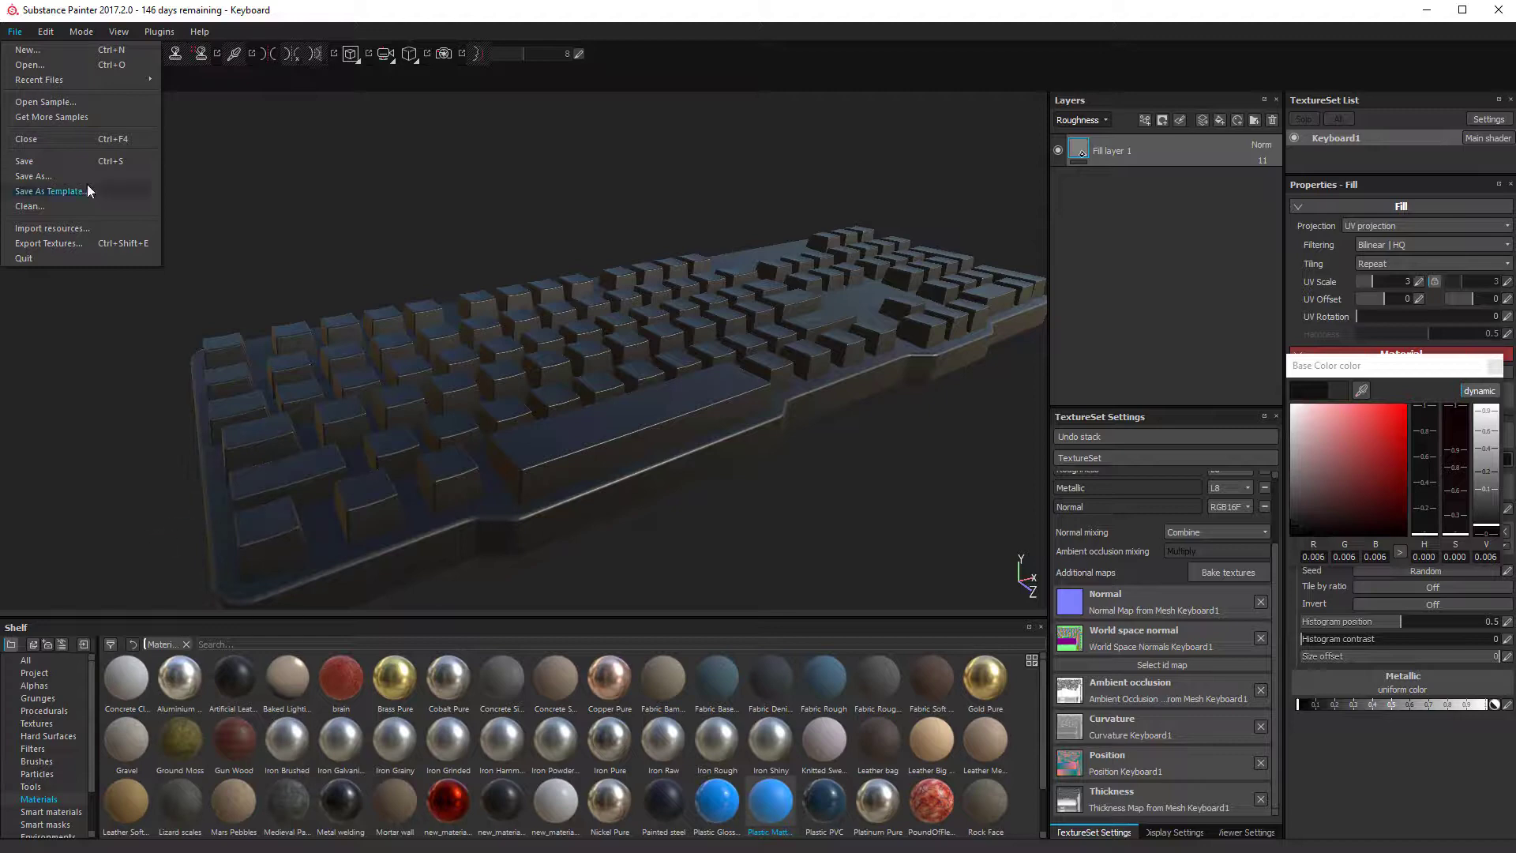
left_click(64, 245)
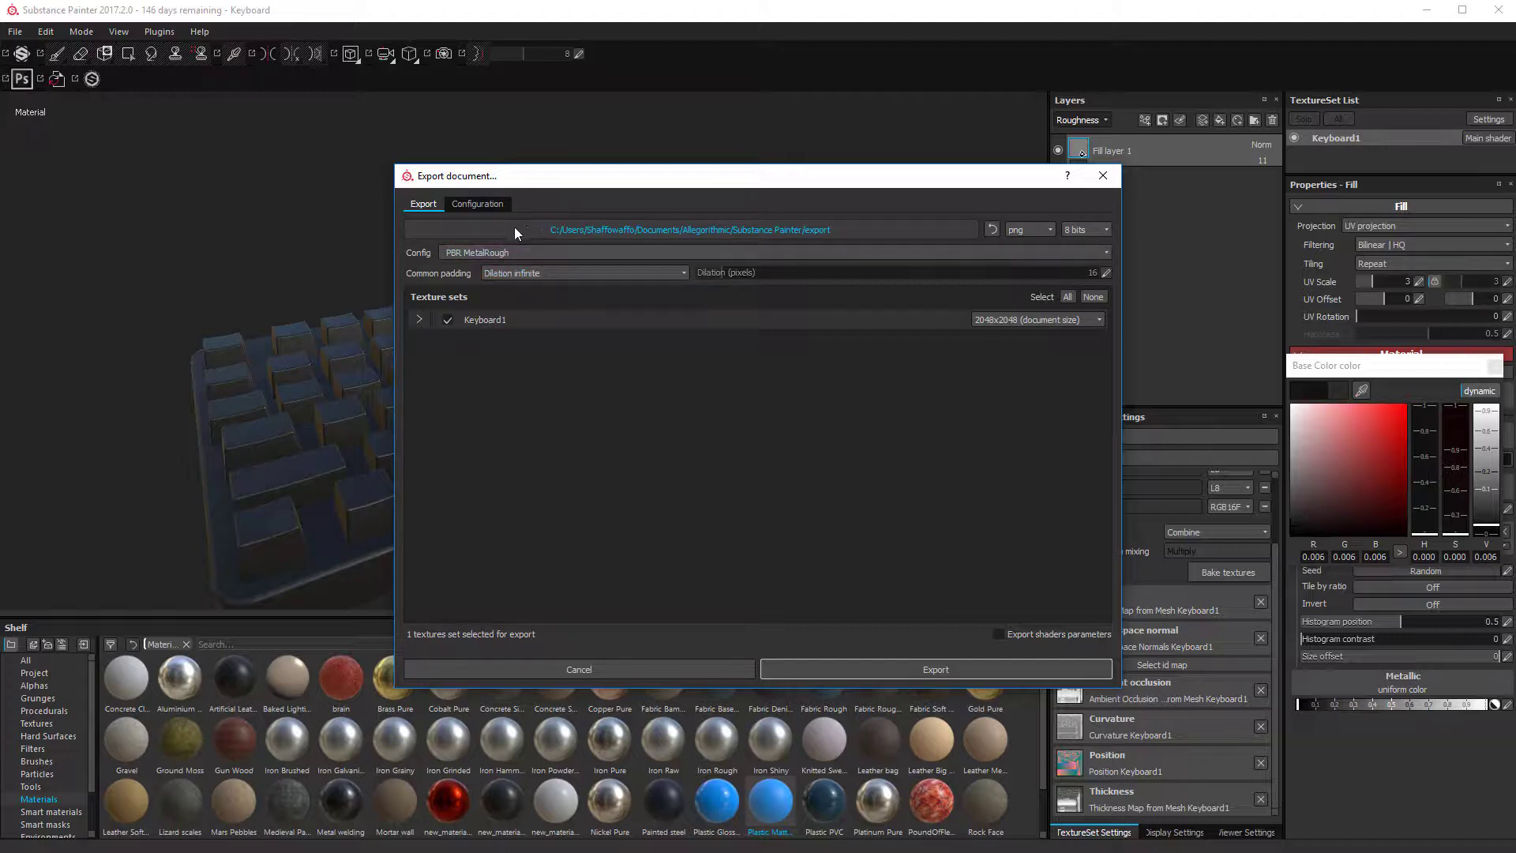
left_click(478, 204)
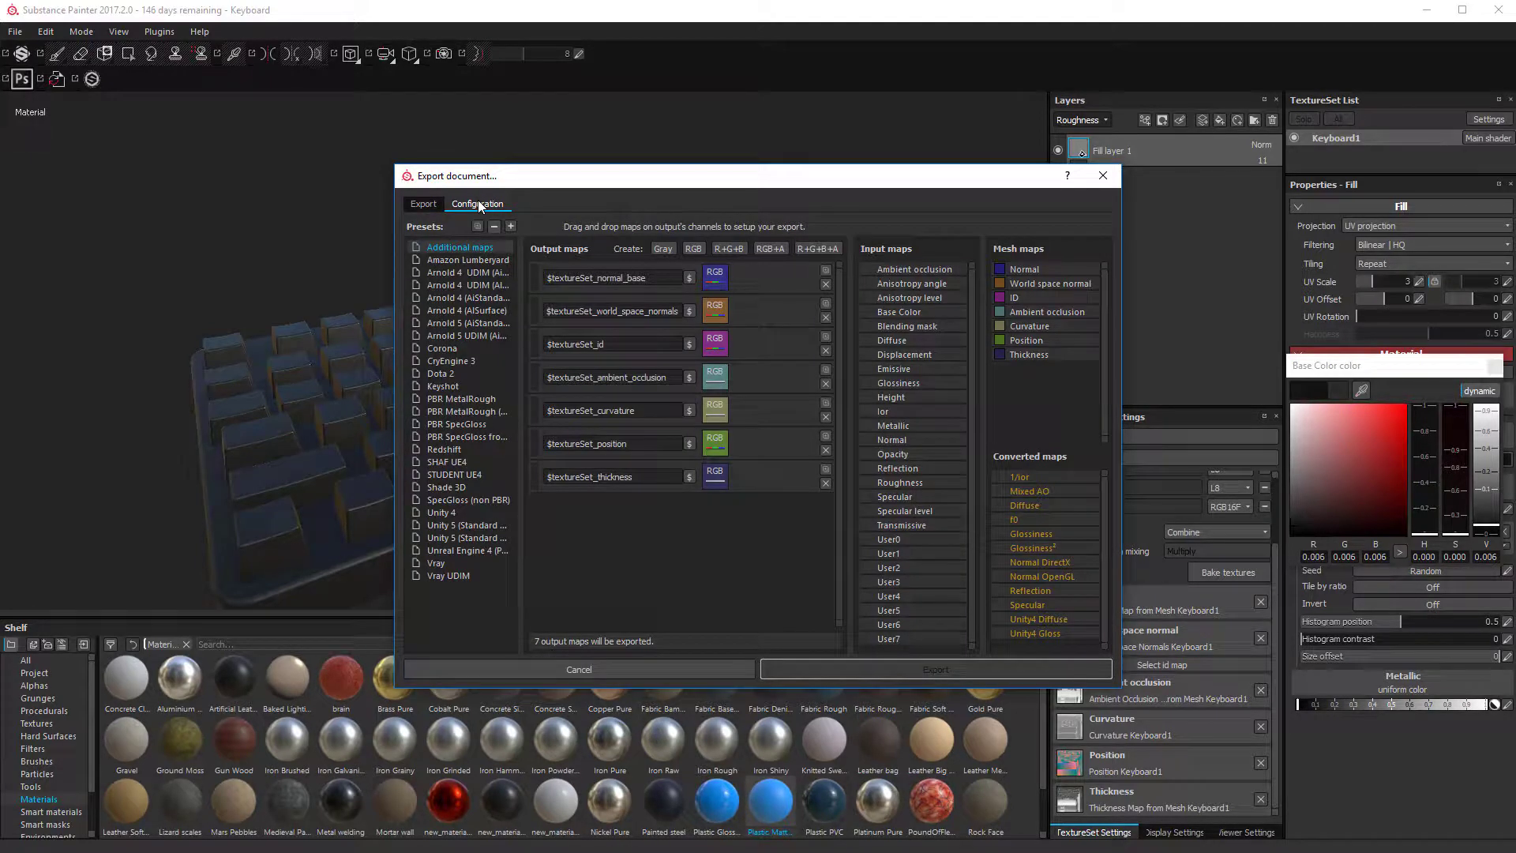
left_click(431, 207)
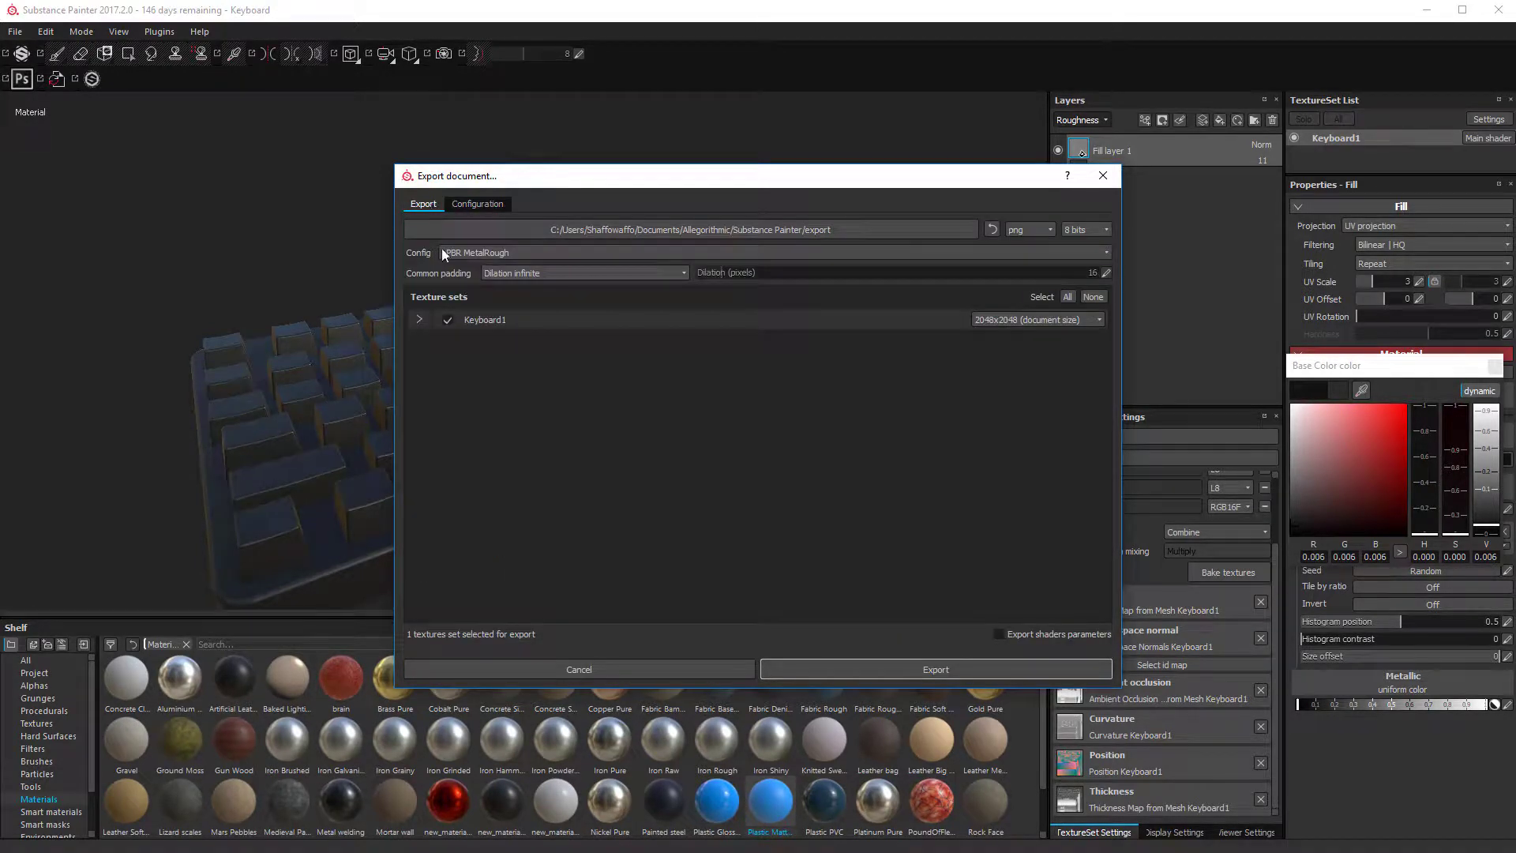
left_click(464, 253)
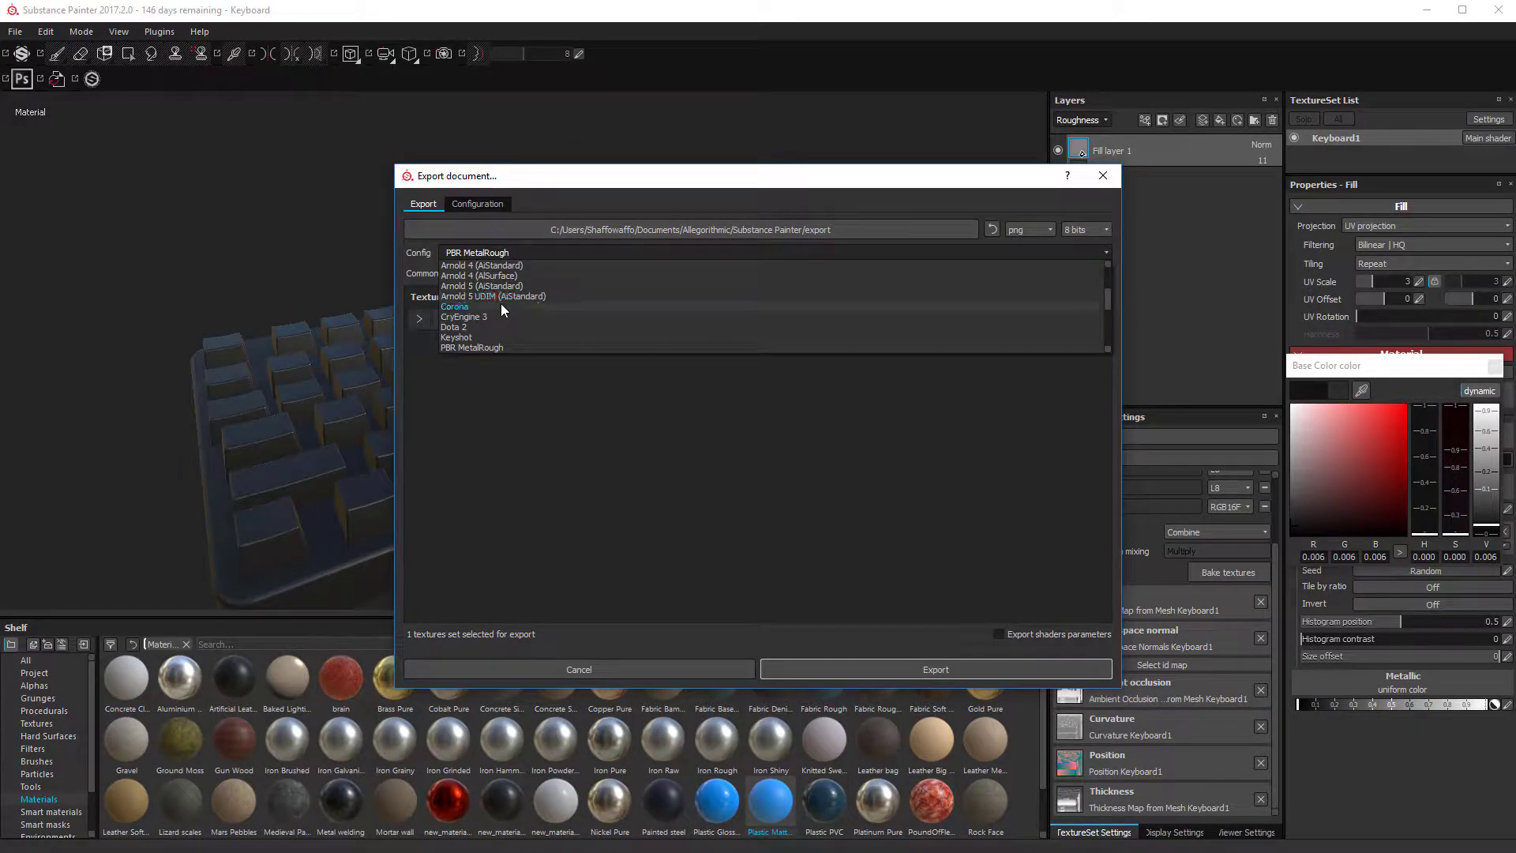
scroll(498, 302, "up", 3)
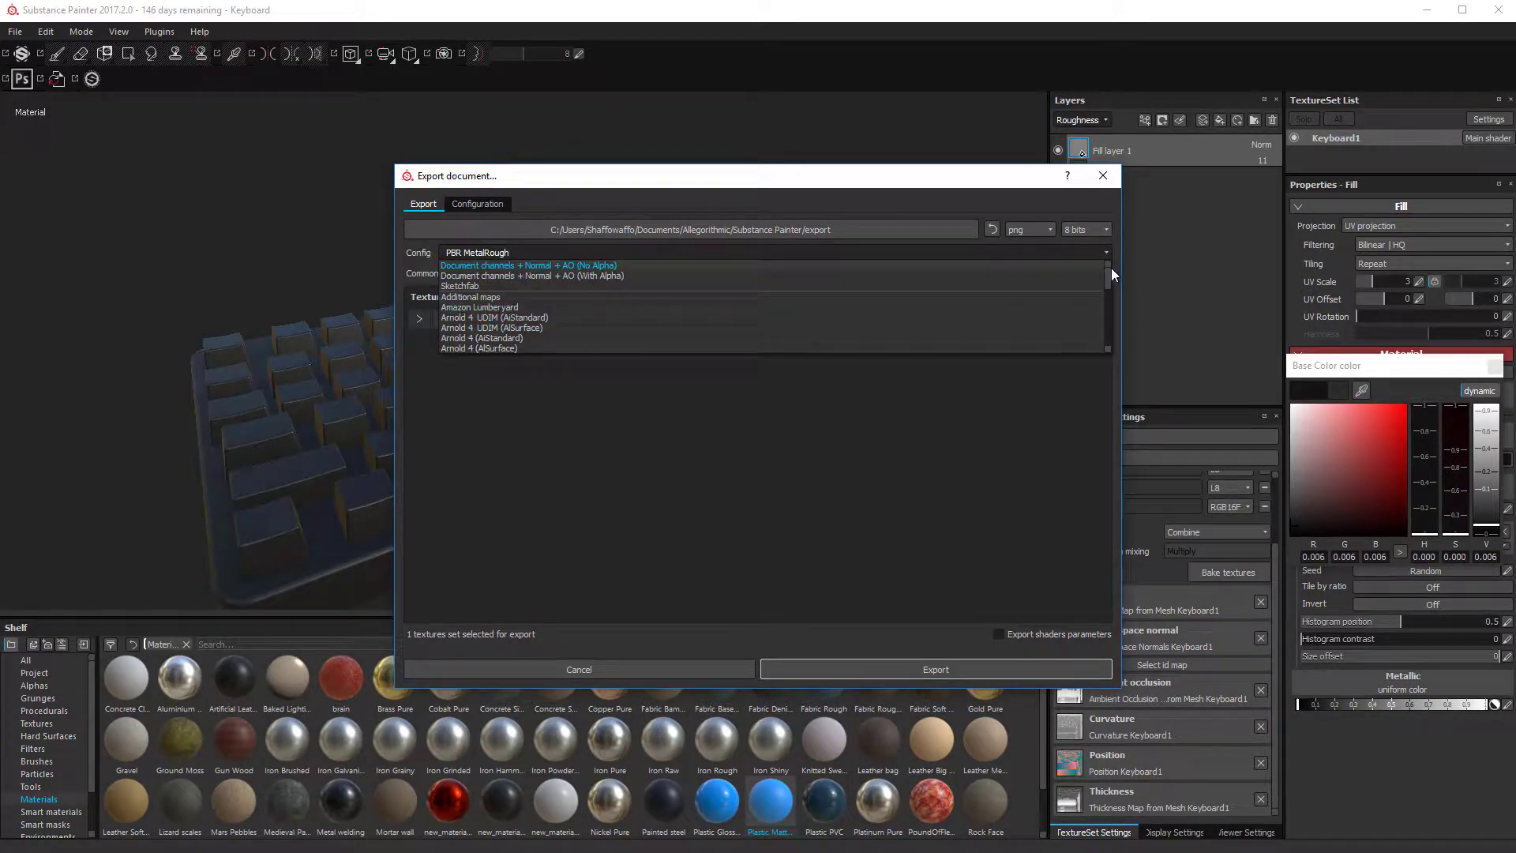
left_click_drag(1111, 267, 1111, 324)
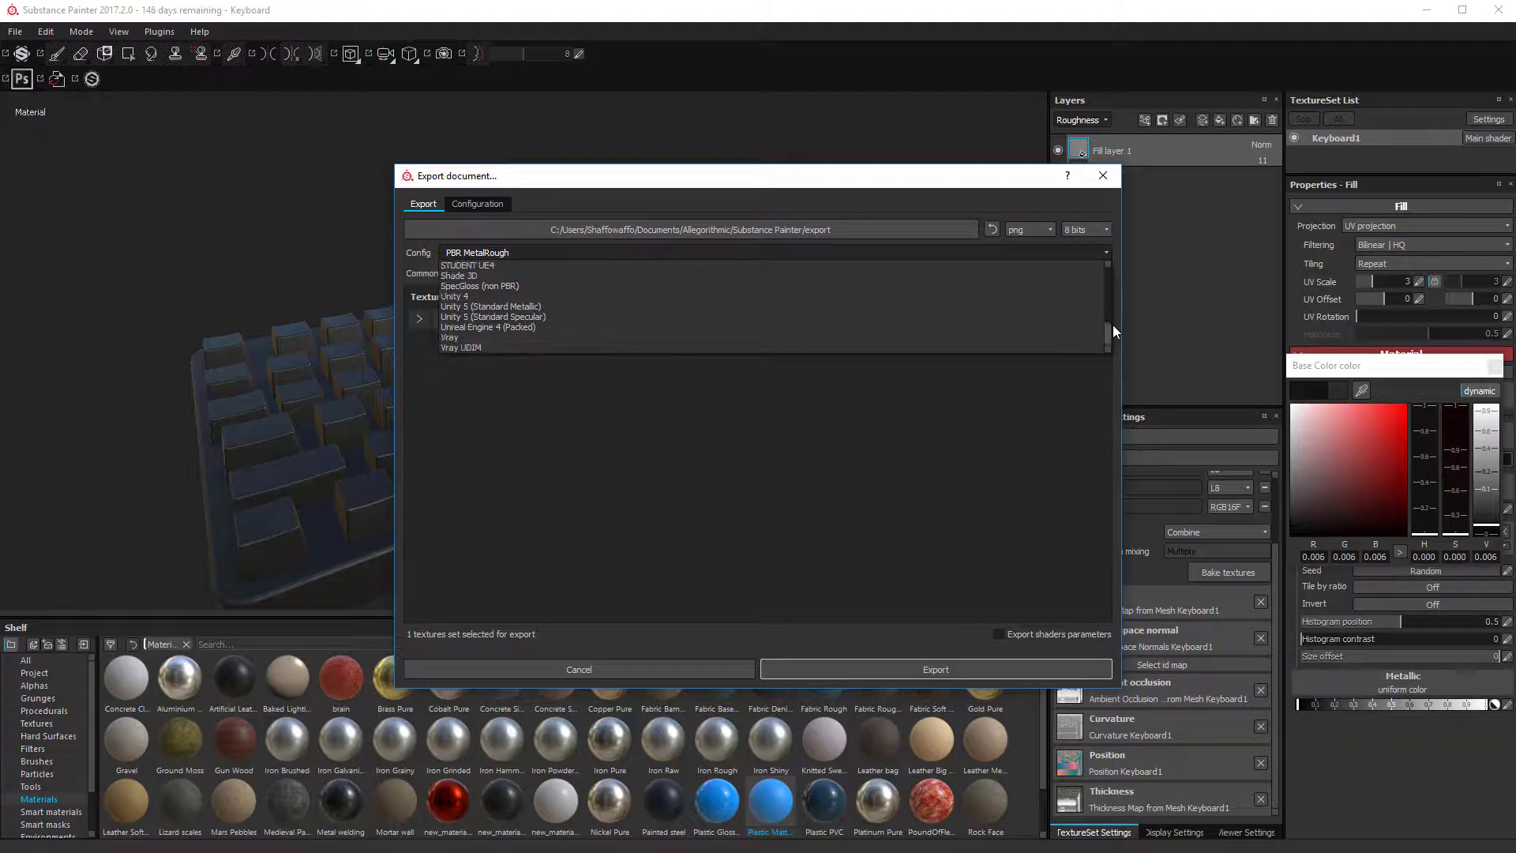
left_click(508, 328)
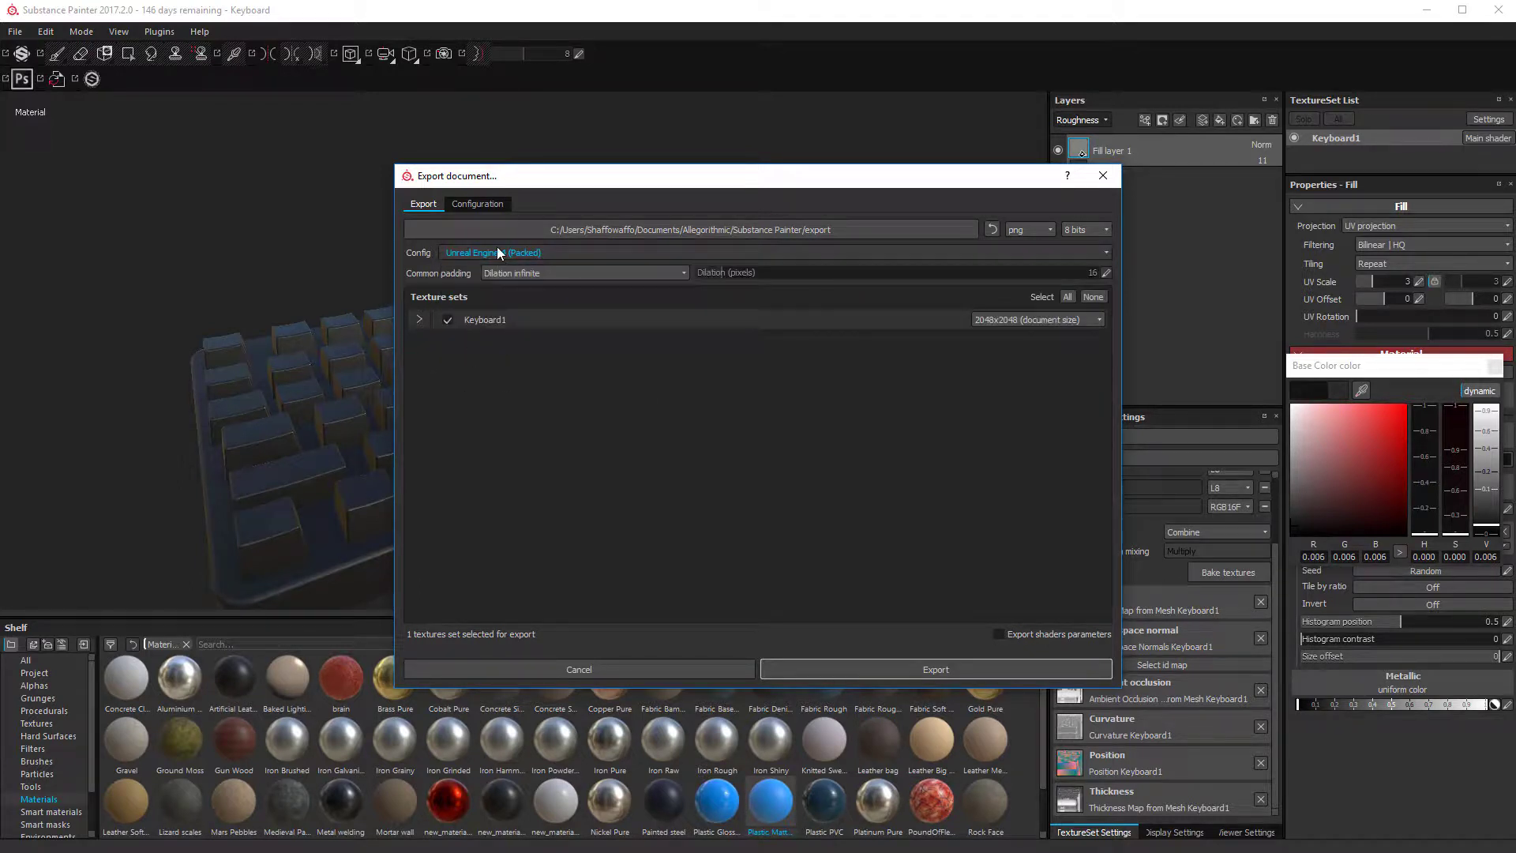
left_click(478, 204)
left_click(425, 205)
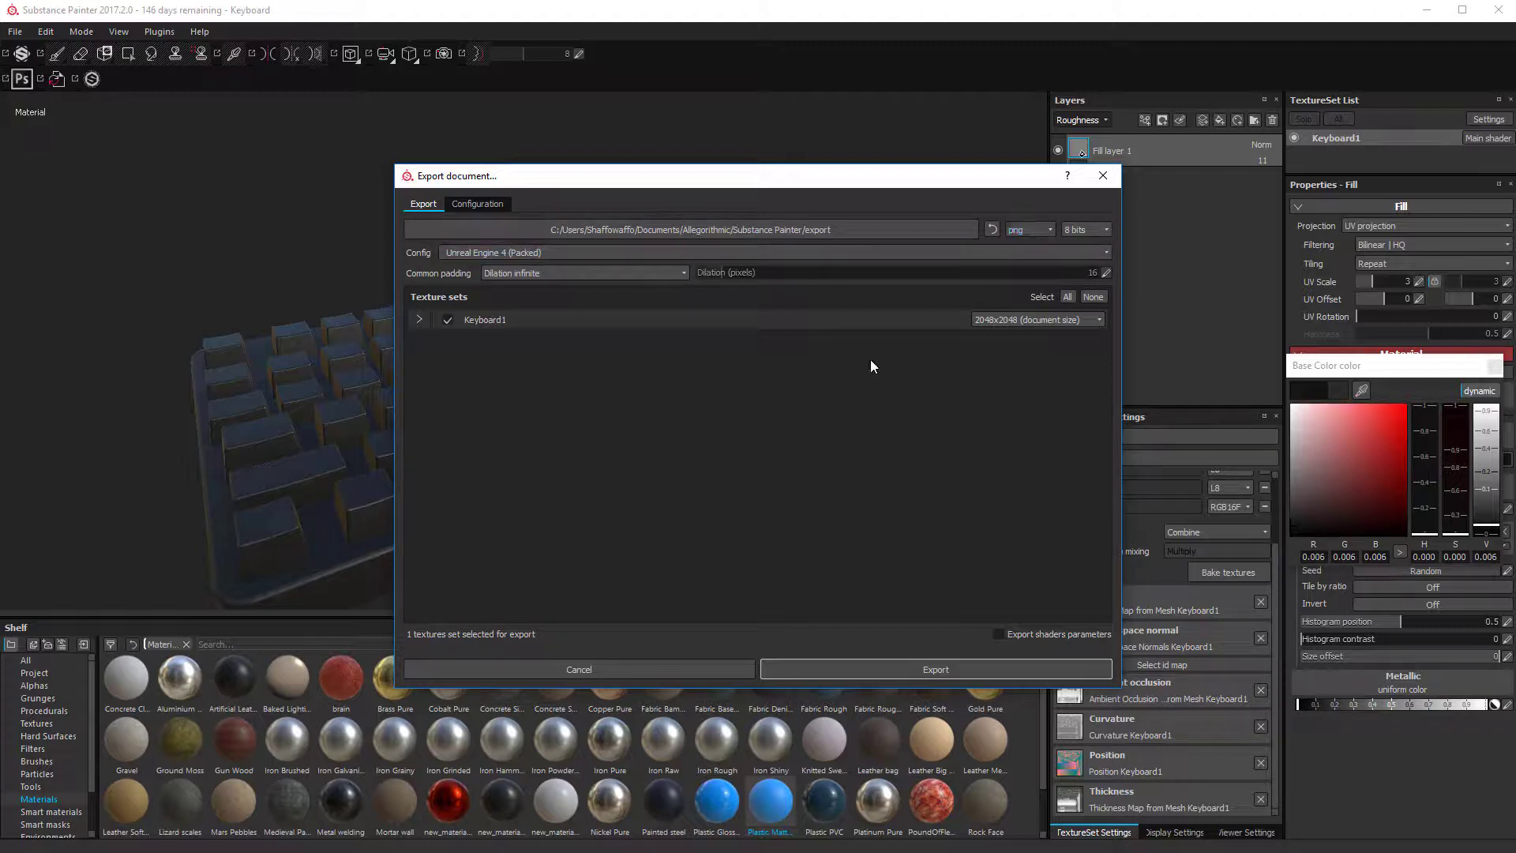
Step: Set the Keyboard1 texture set's export size to 512x512 and the output folder to PAINTER in Desktop/MAYA PROJECTS
left_click(1037, 319)
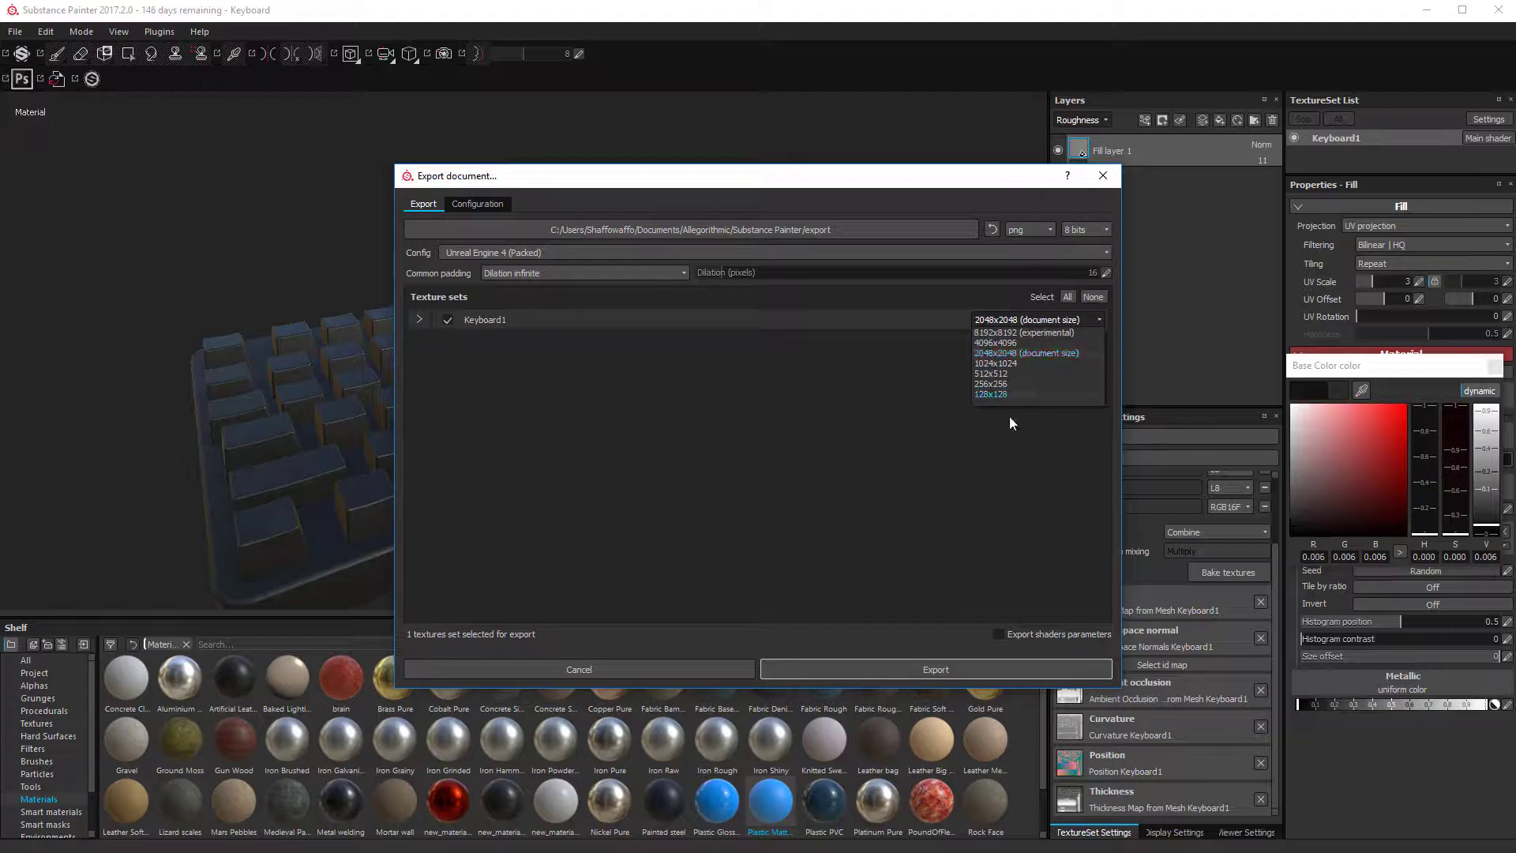
left_click(1016, 374)
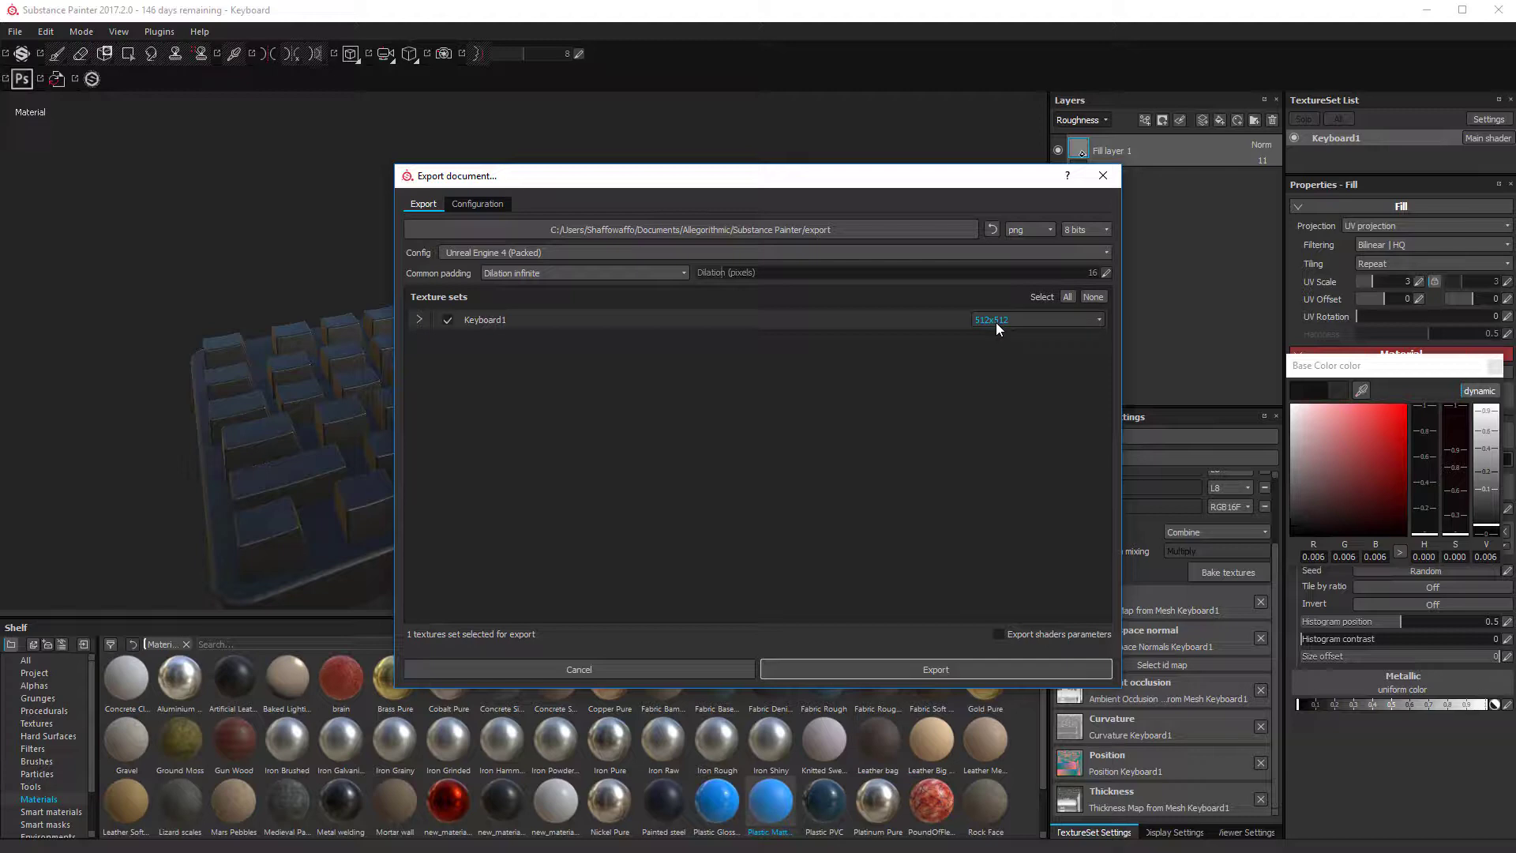
left_click(739, 227)
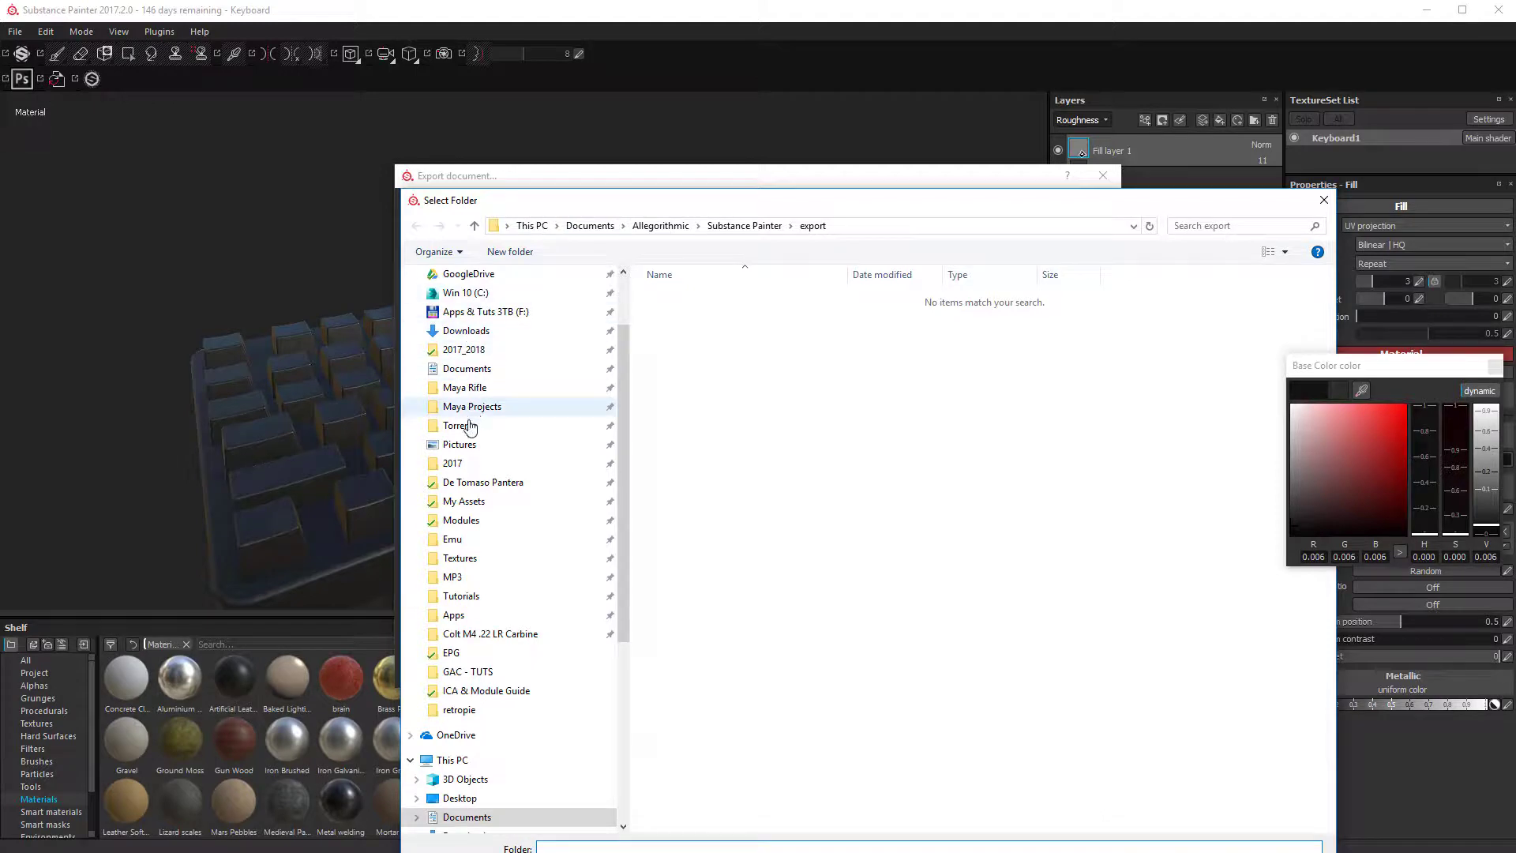
scroll(479, 506, "up", 2)
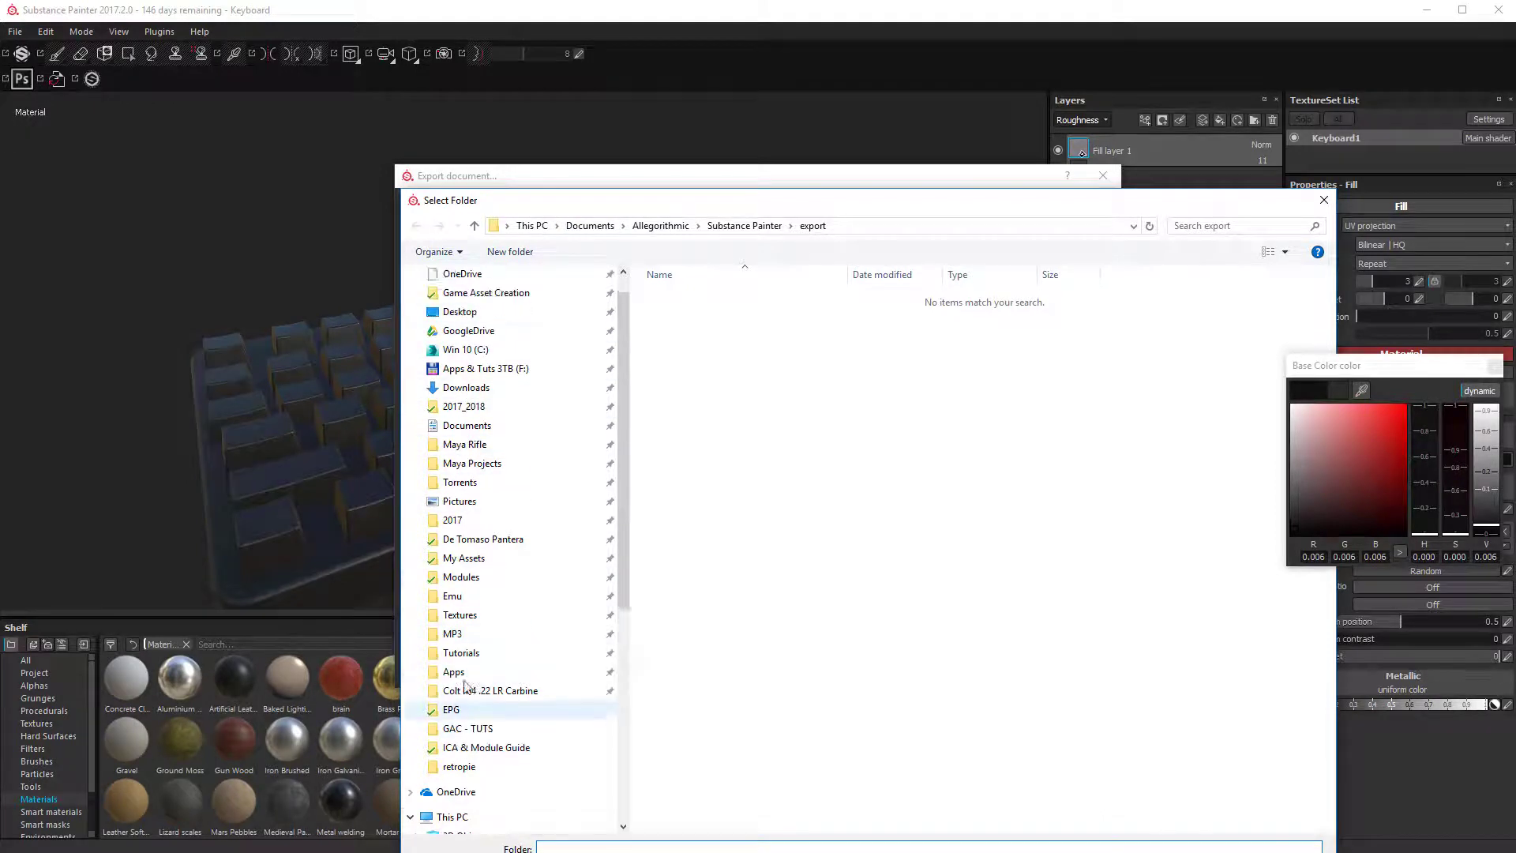
left_click(484, 344)
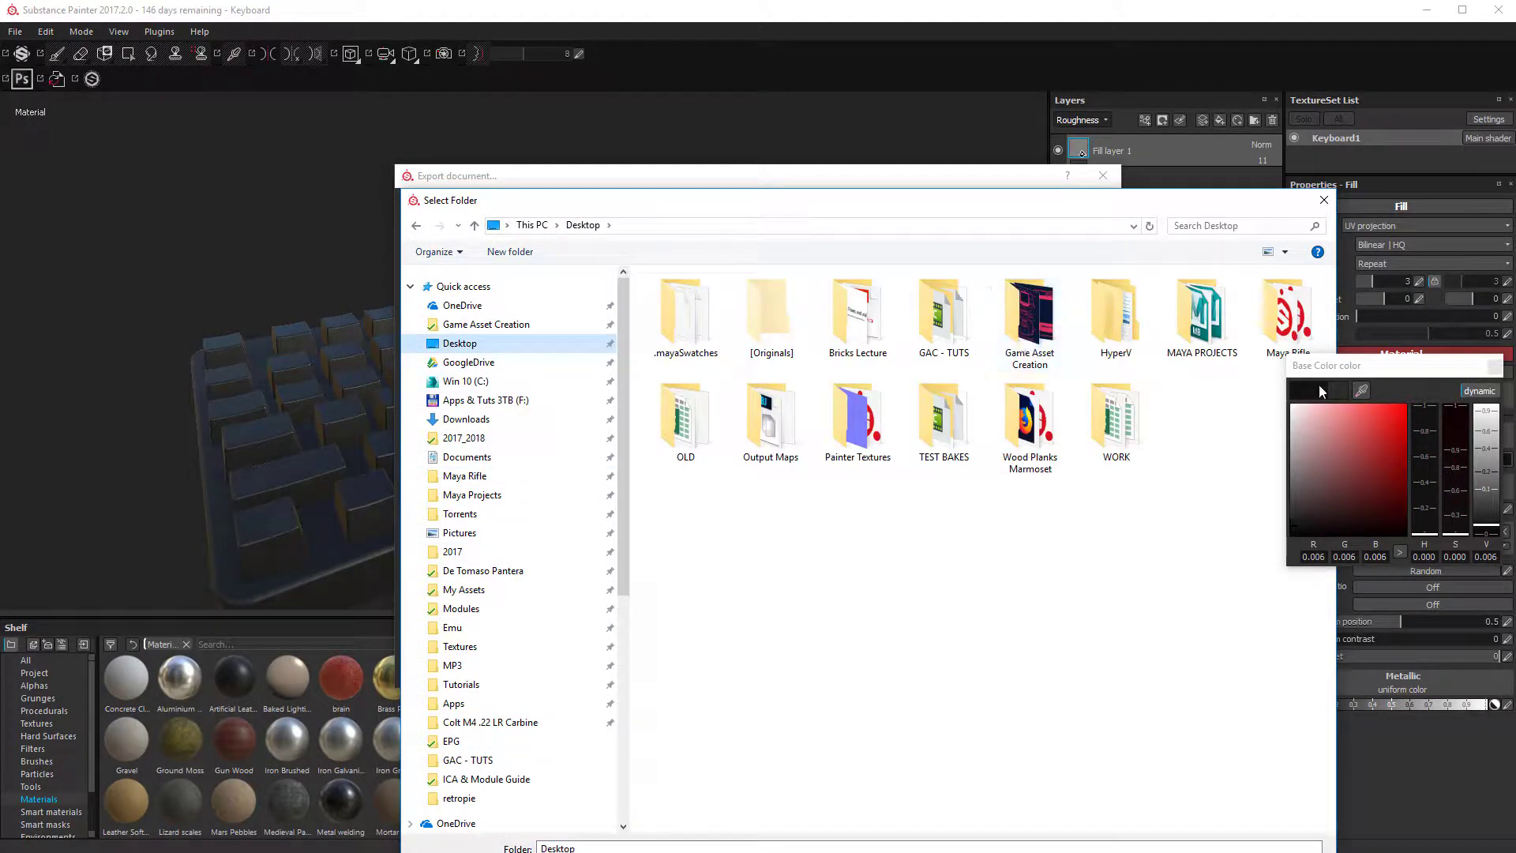
double_click(1201, 312)
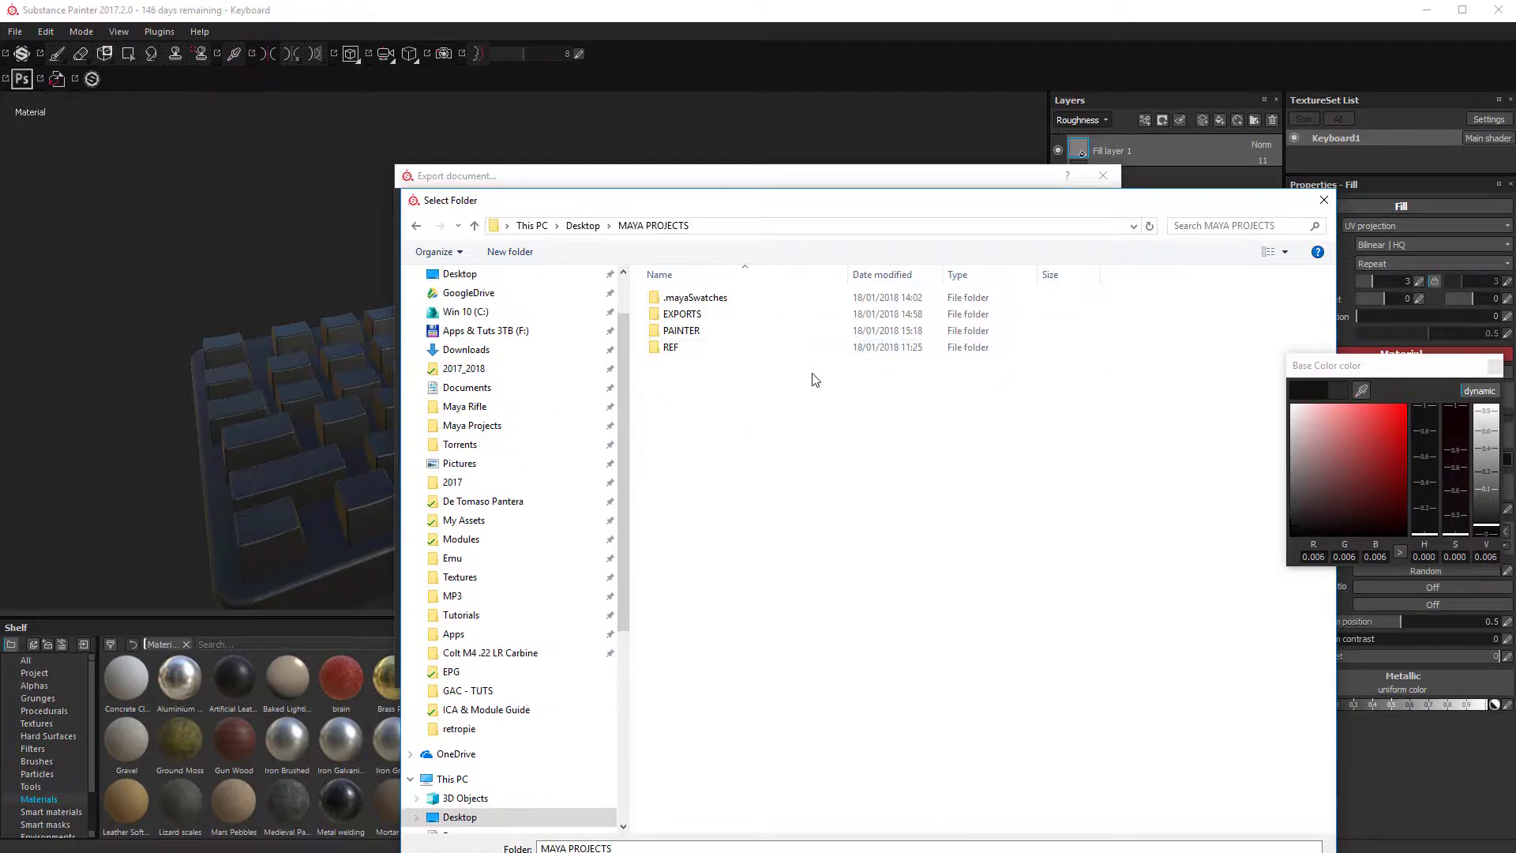
double_click(683, 332)
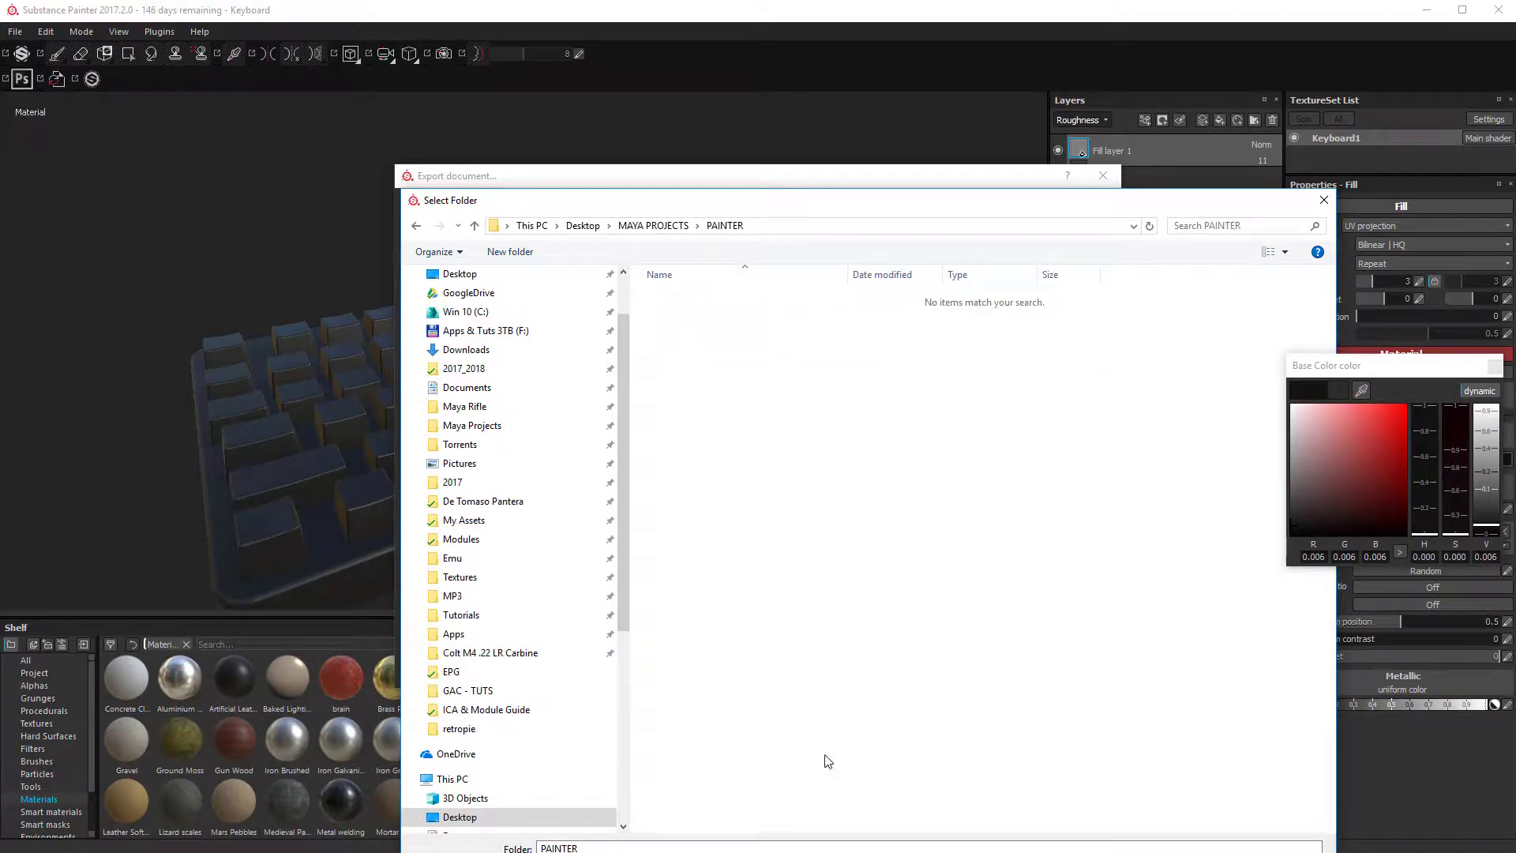
left_click_drag(1086, 197, 863, 136)
left_click(976, 812)
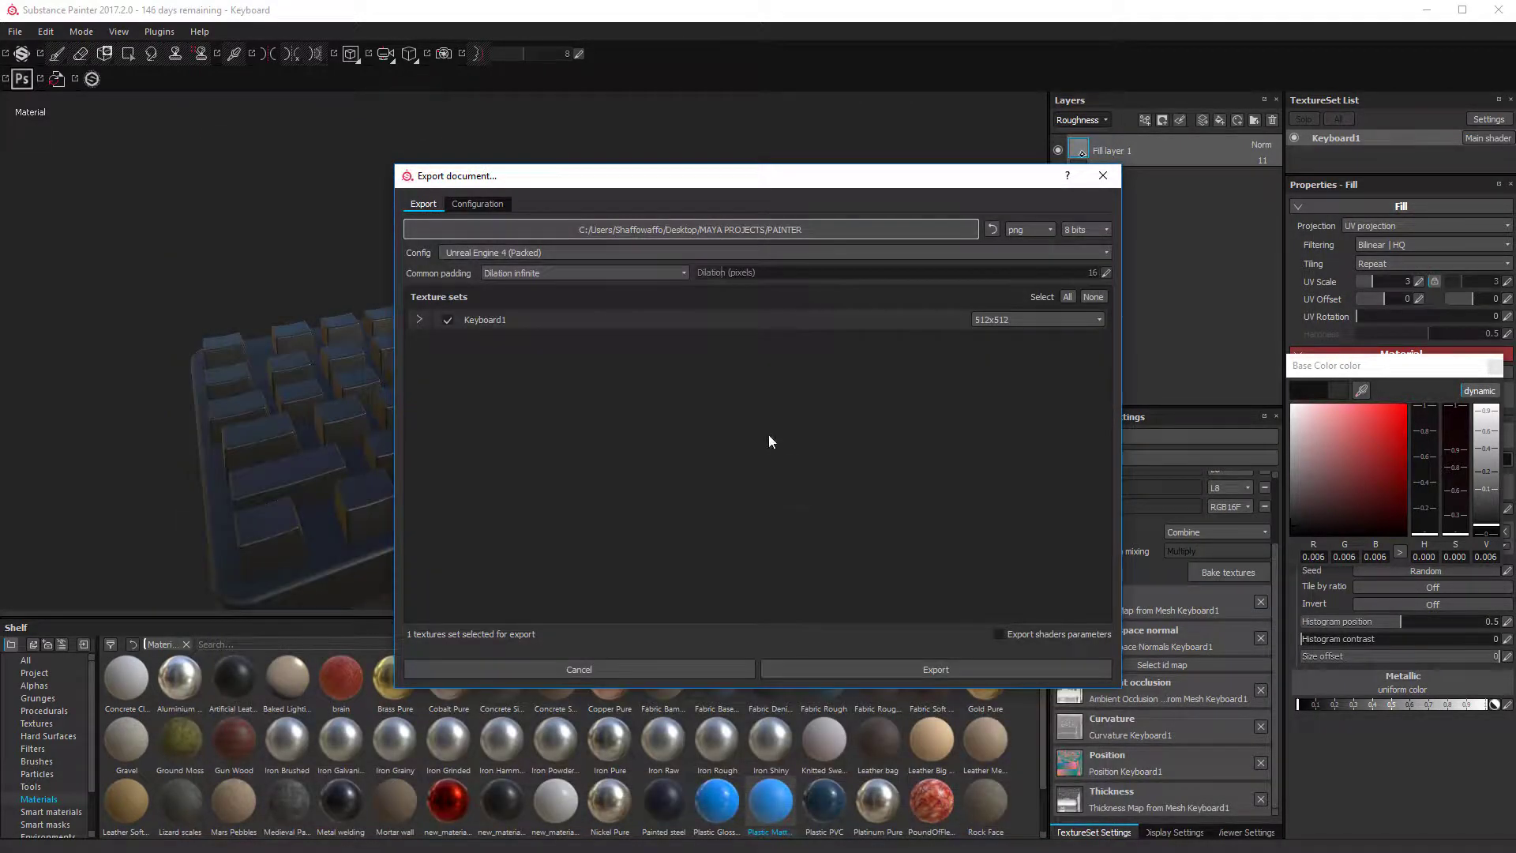
Step: Export the textures, and view the exported maps in their output folder with the base color picker closed
left_click(993, 669)
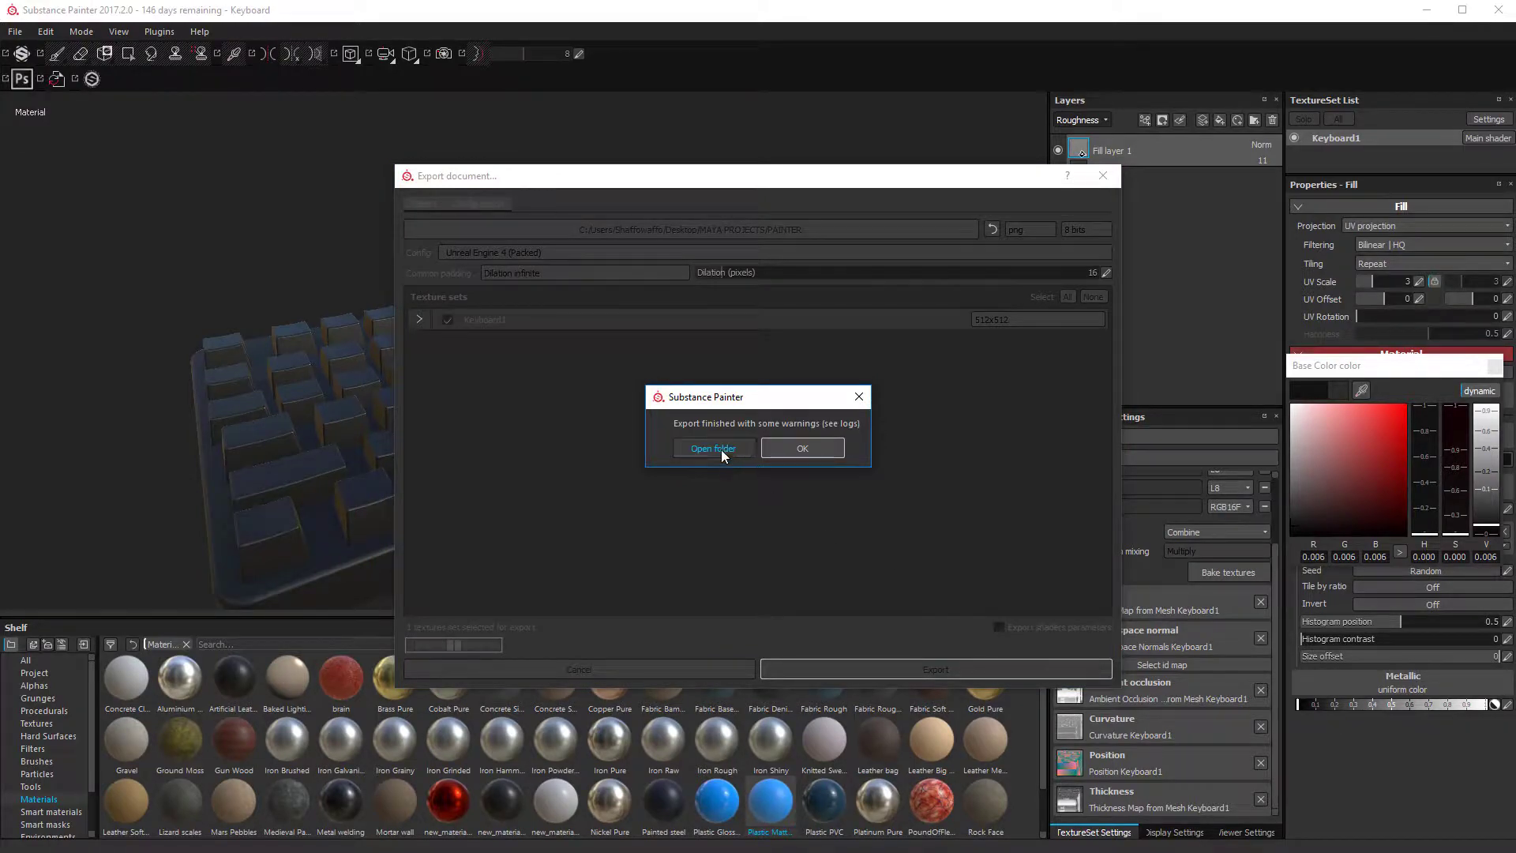
left_click(714, 448)
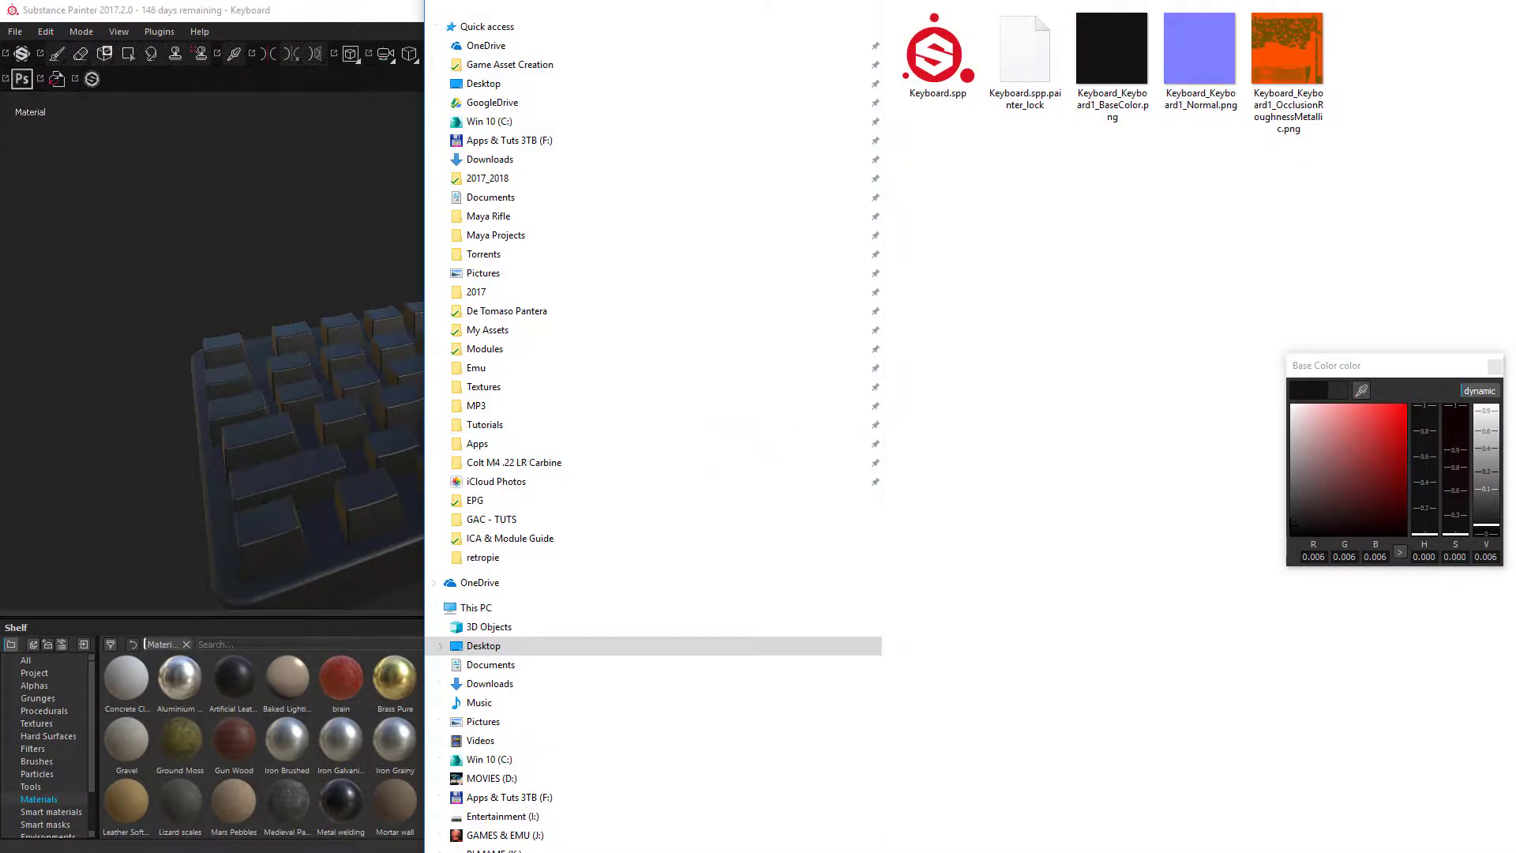
left_click_drag(1091, 0, 521, 274)
left_click(1495, 366)
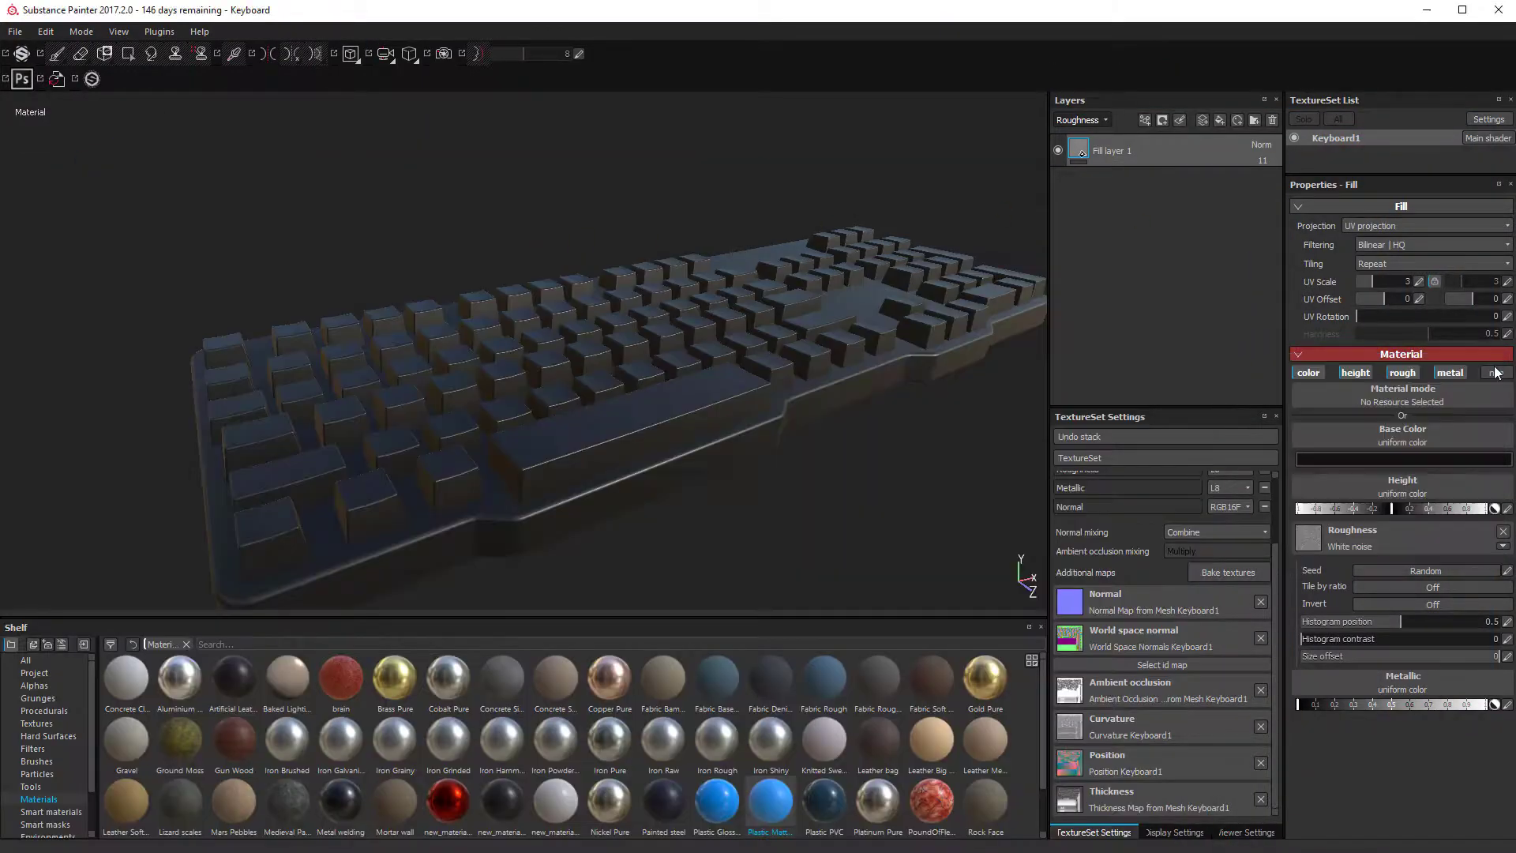
key("alt+Tab")
left_click_drag(495, 277, 538, 270)
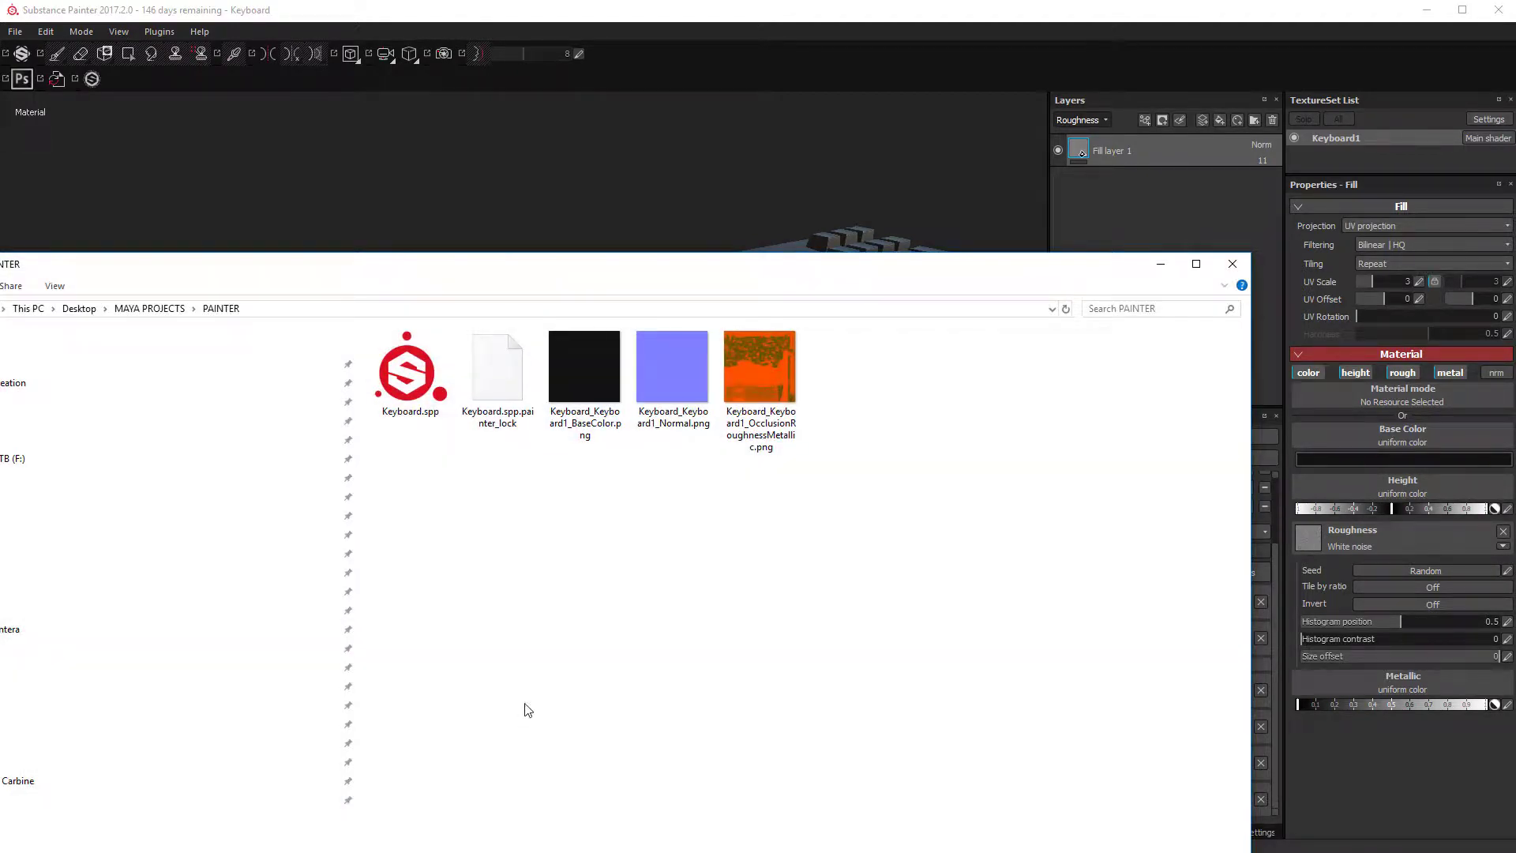
Step: Inspect the exported base color, normal and occlusion-roughness-metallic maps of the keyboard in the PAINTER folder
left_click(582, 391)
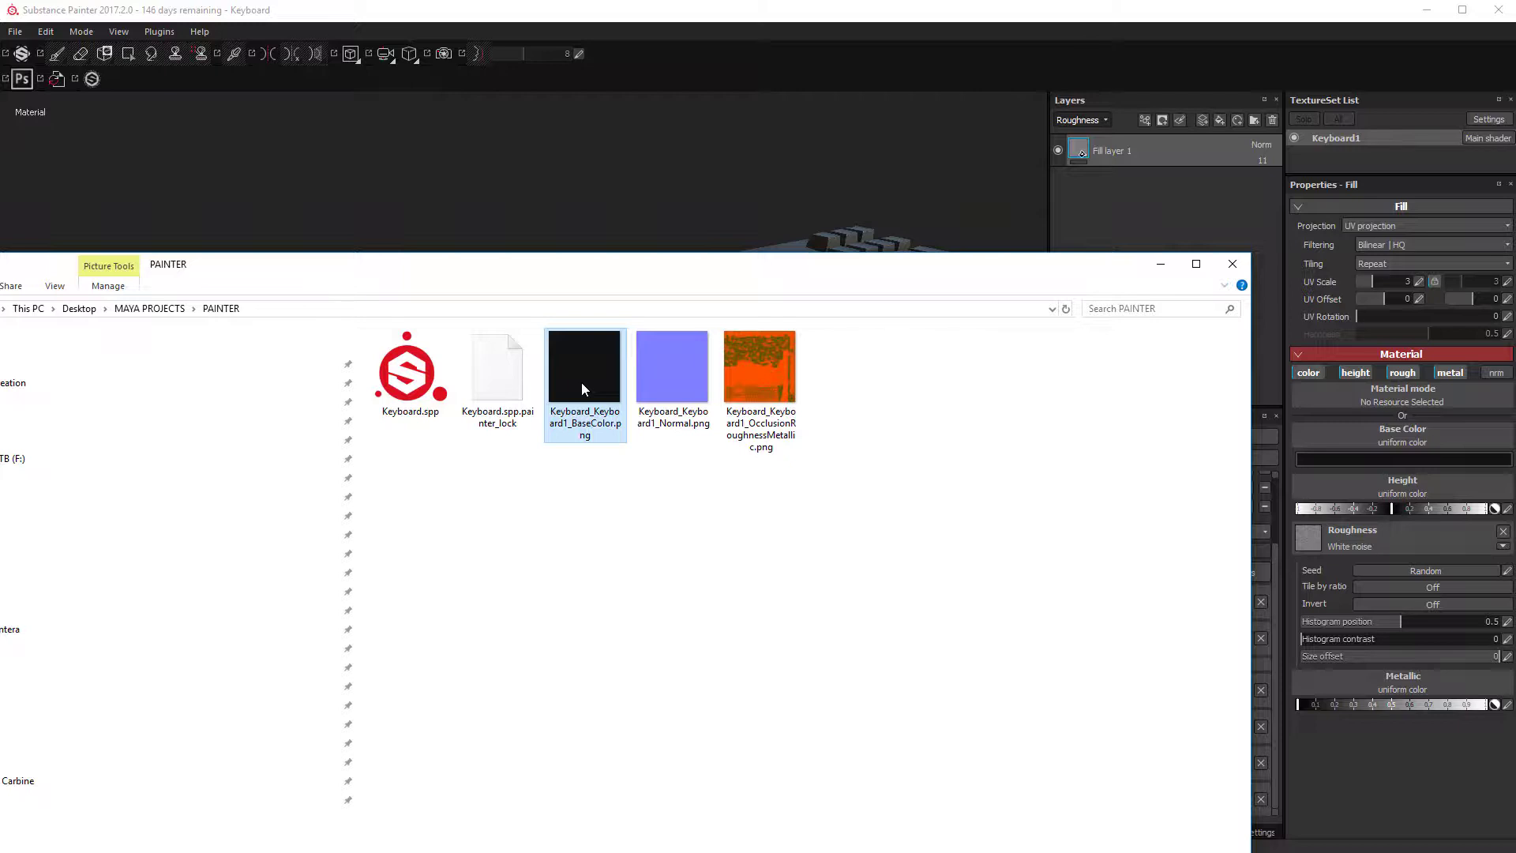
left_click(679, 382)
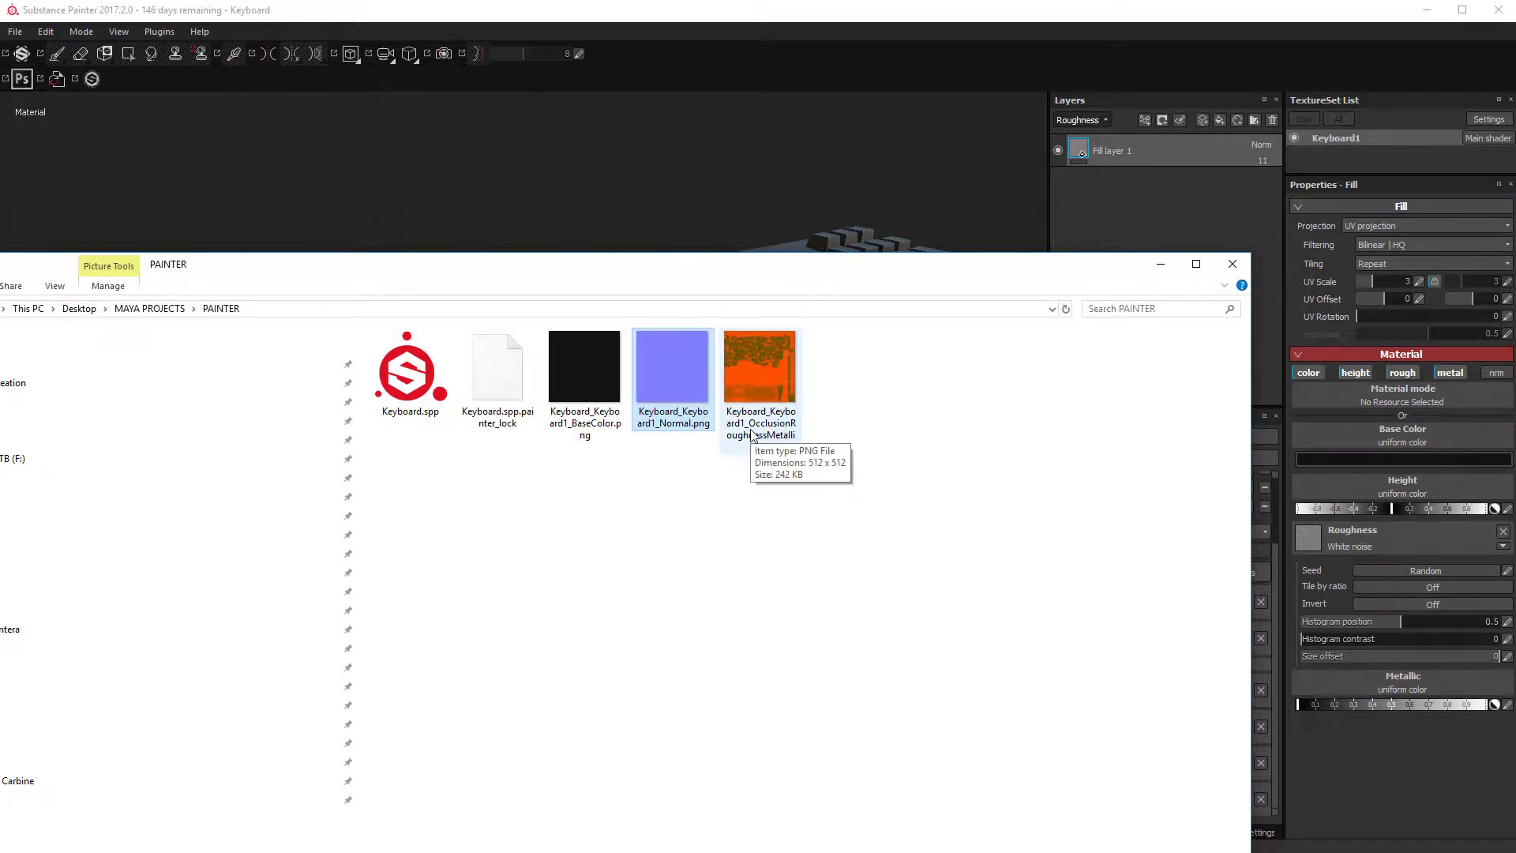
mouse_move(934, 595)
left_mouse_down()
mouse_move(580, 357)
mouse_move(863, 213)
mouse_move(758, 573)
left_mouse_up()
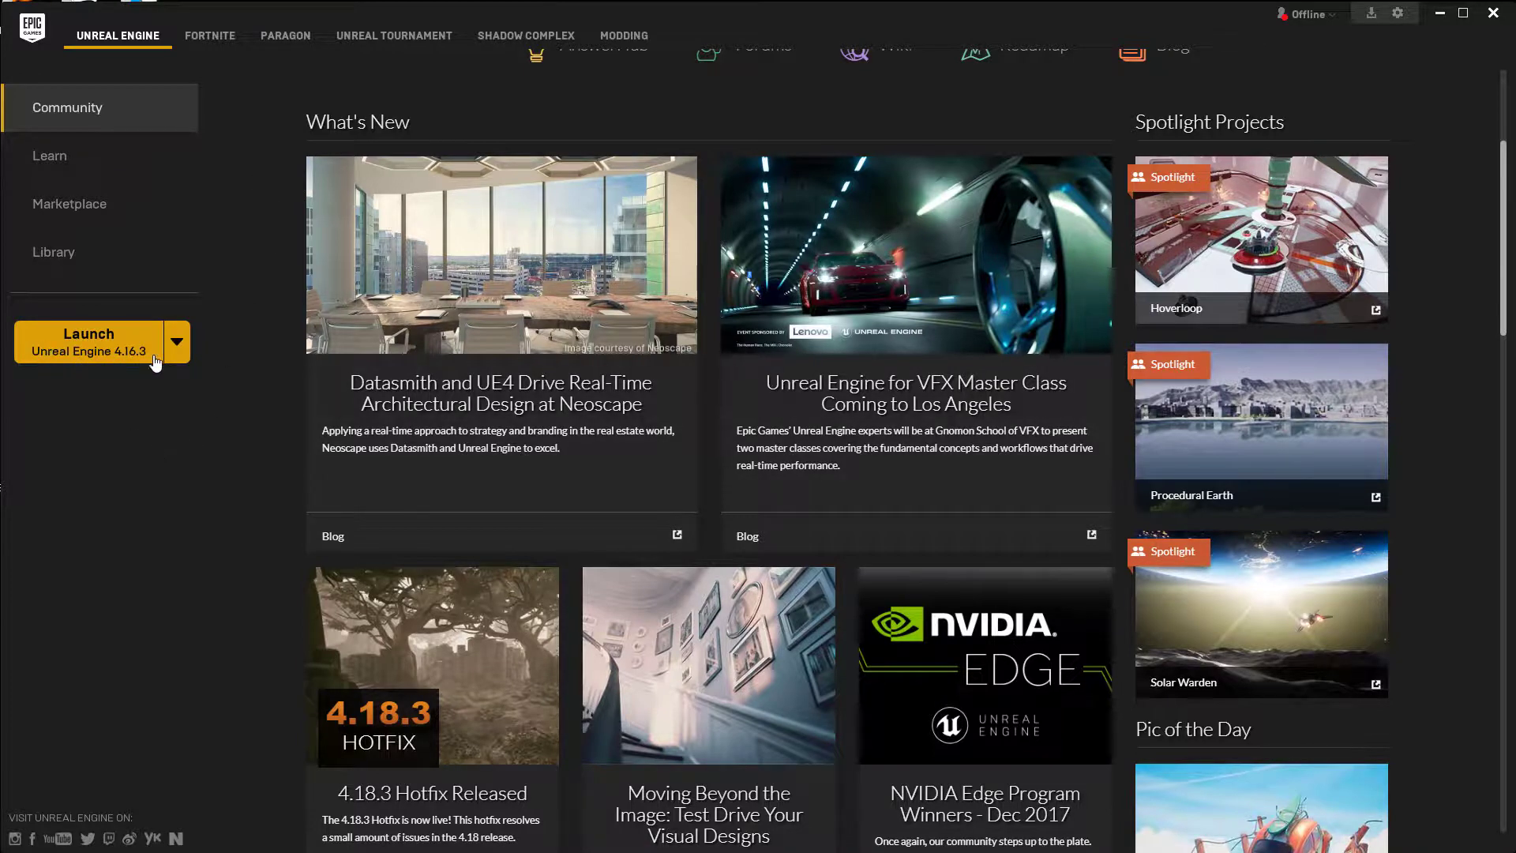
Step: Switch to the Epic Games Launcher, check the installed engine versions and launch Unreal Engine 4.16.3
left_click(179, 355)
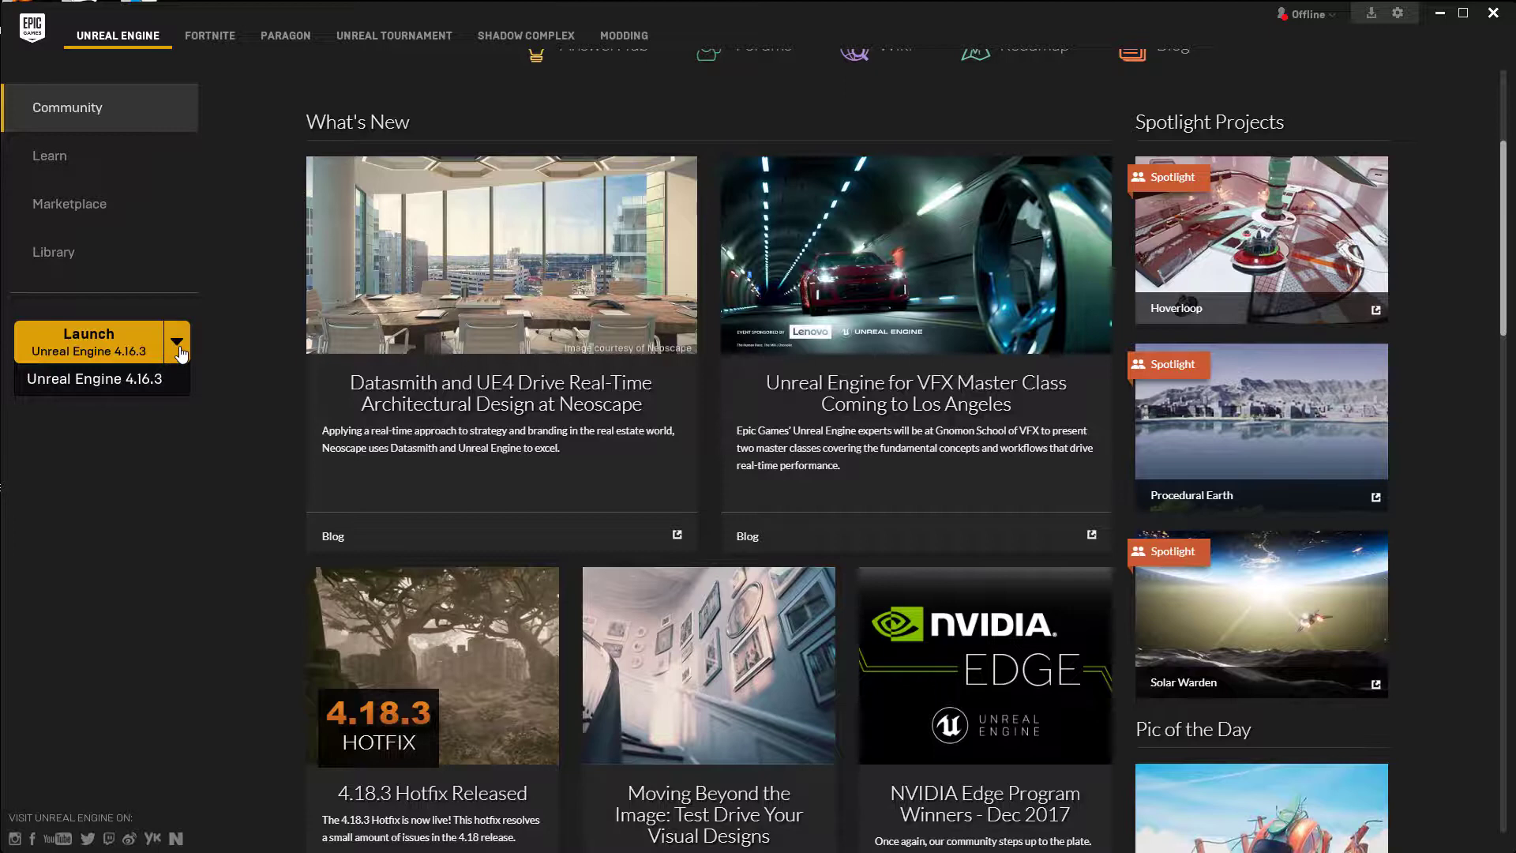
left_click(177, 436)
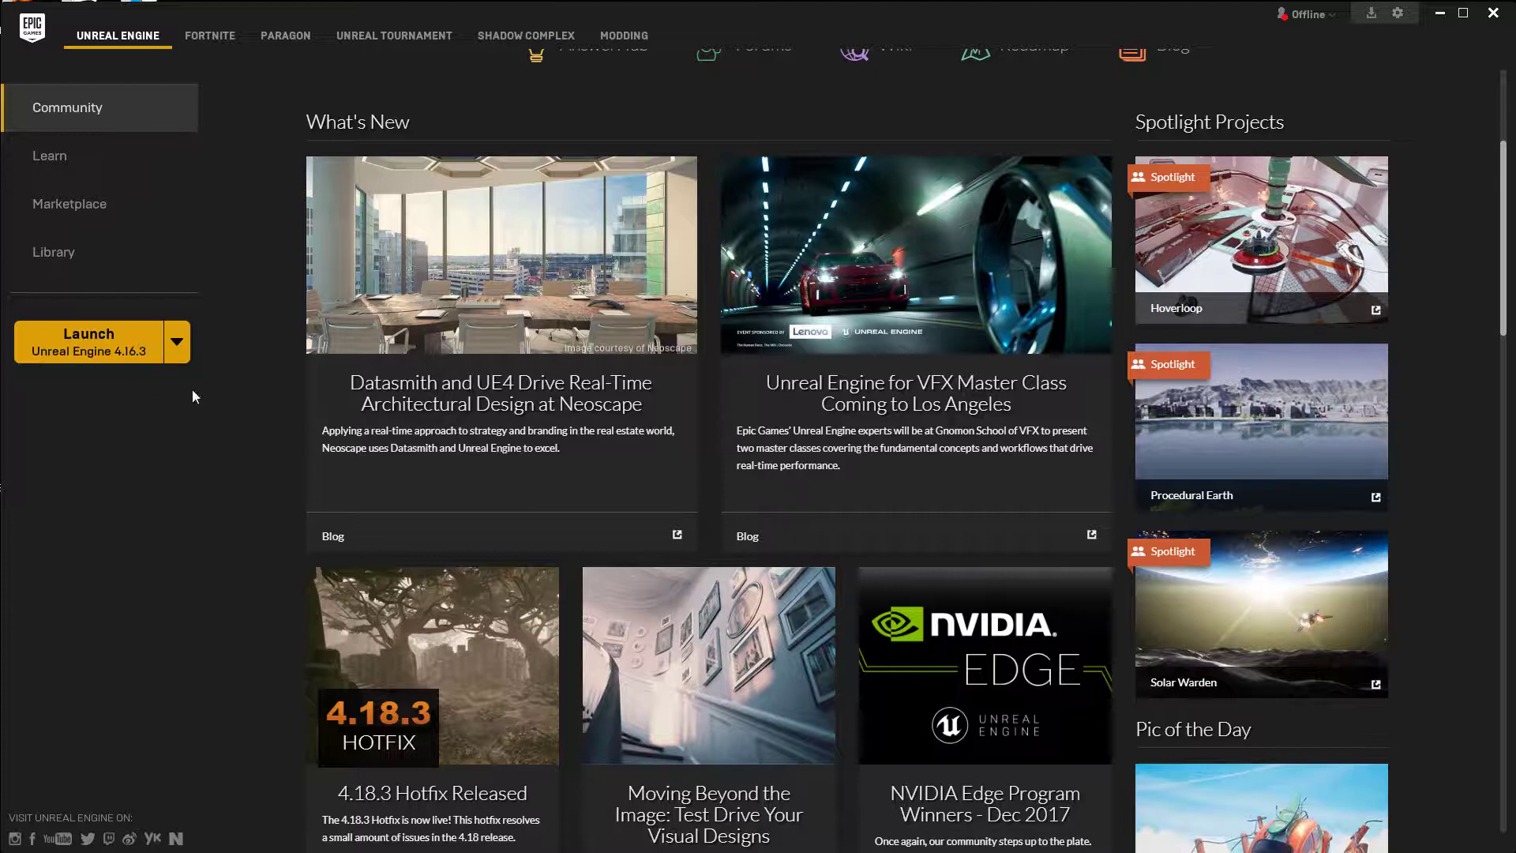
left_click(113, 349)
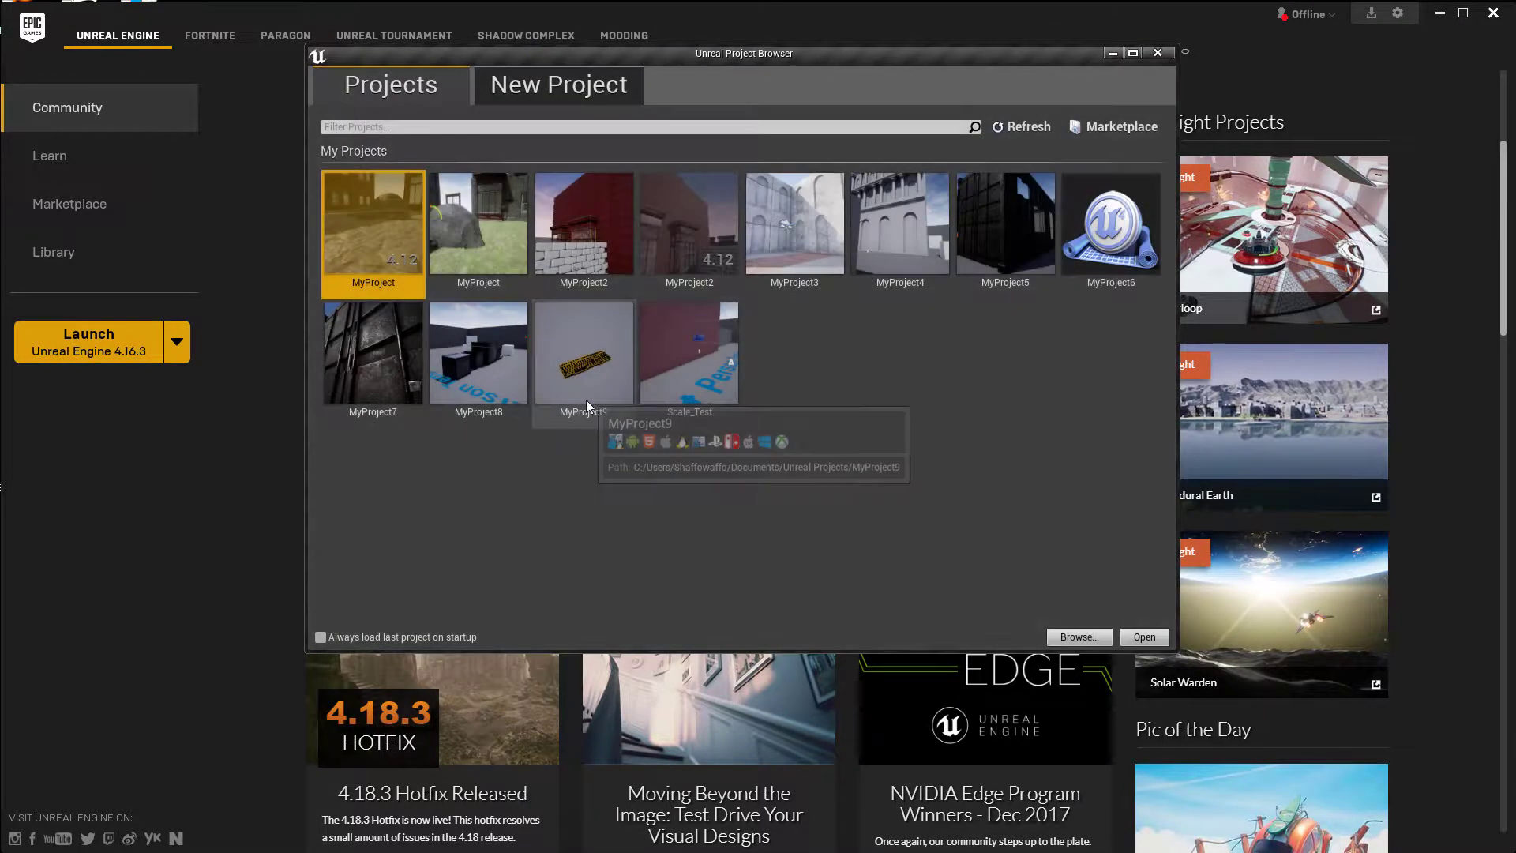
Step: Create a new Blueprint project from the First Person template with starter content, for Desktop / Console at Maximum Quality
left_click(558, 85)
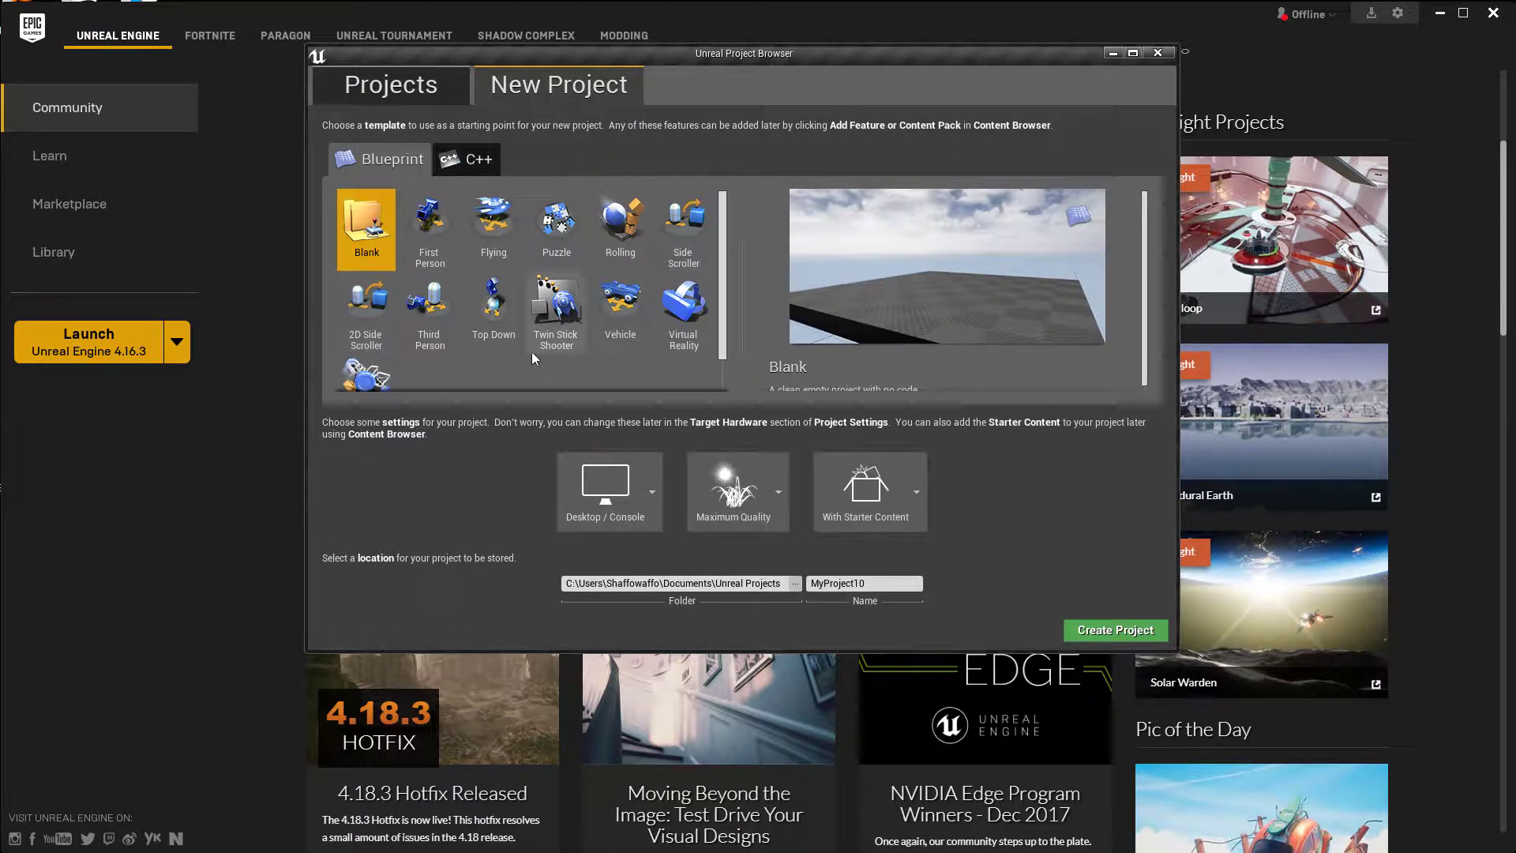
left_click(440, 234)
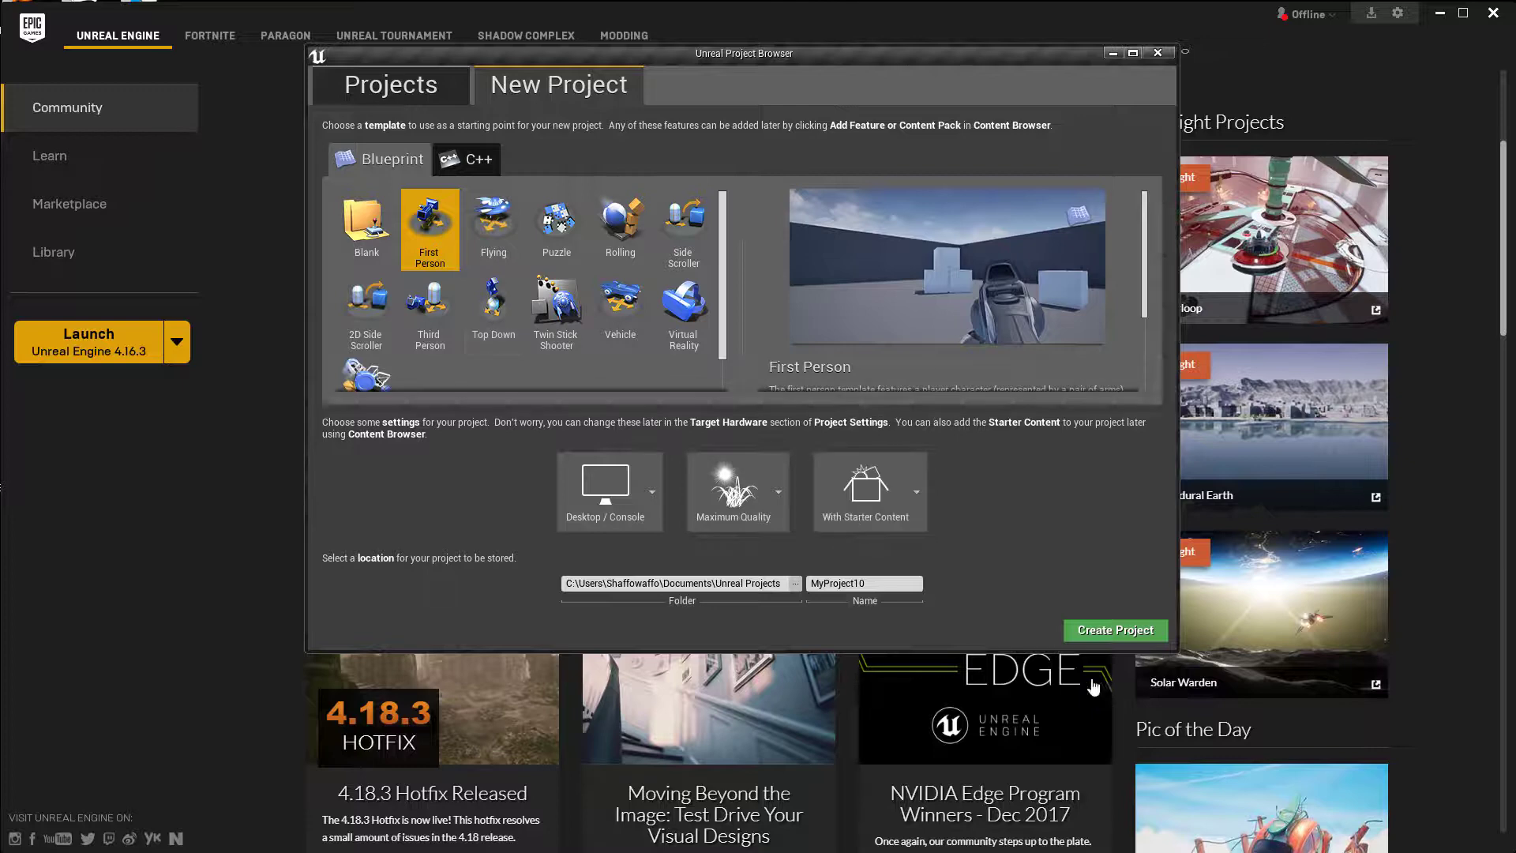
left_click(1113, 634)
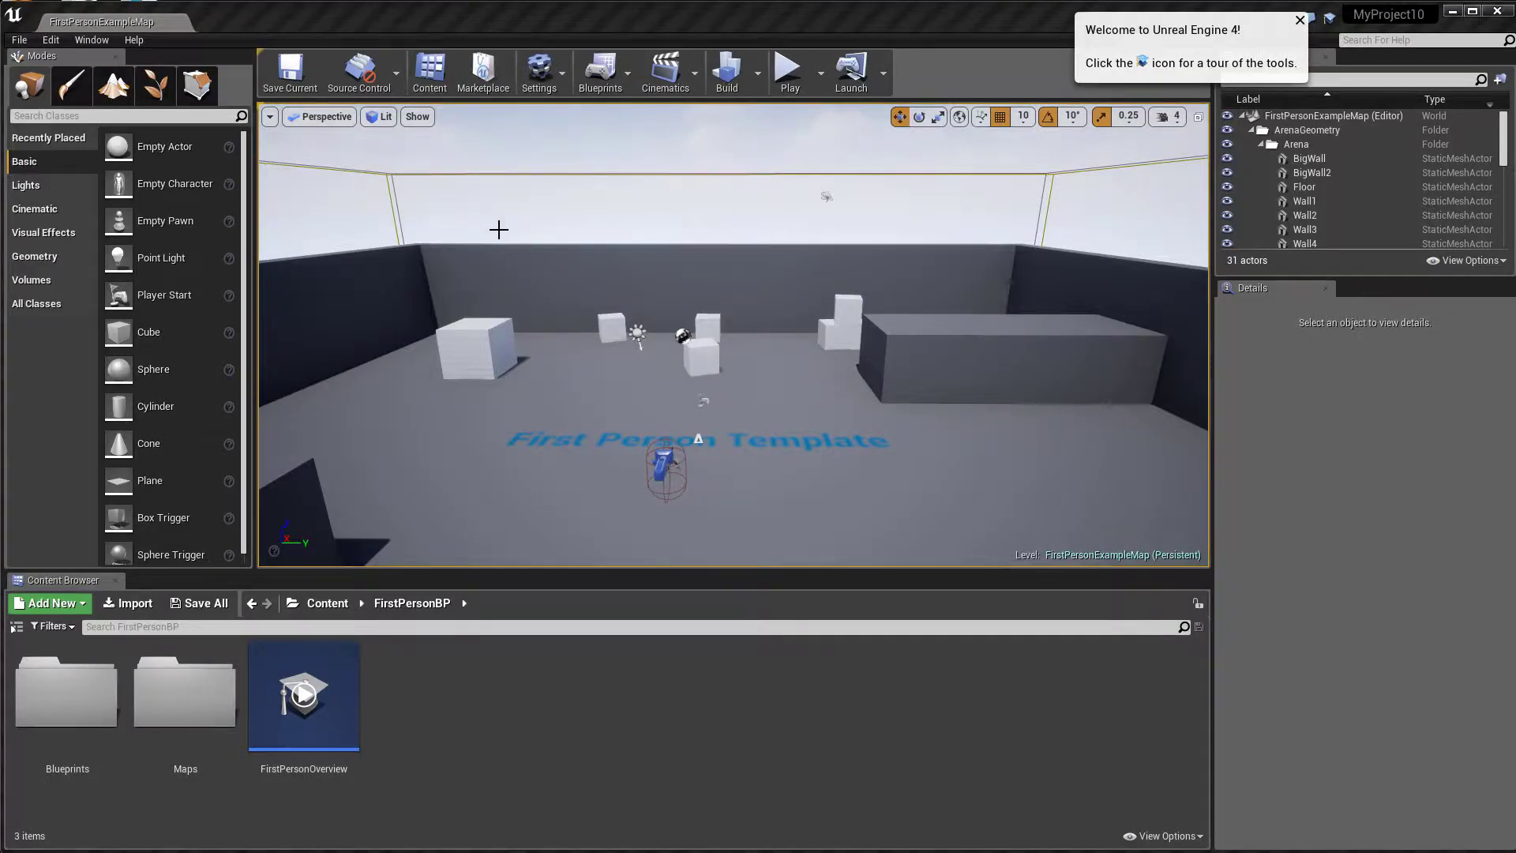
right_click_drag(653, 365, 694, 390)
key("w")
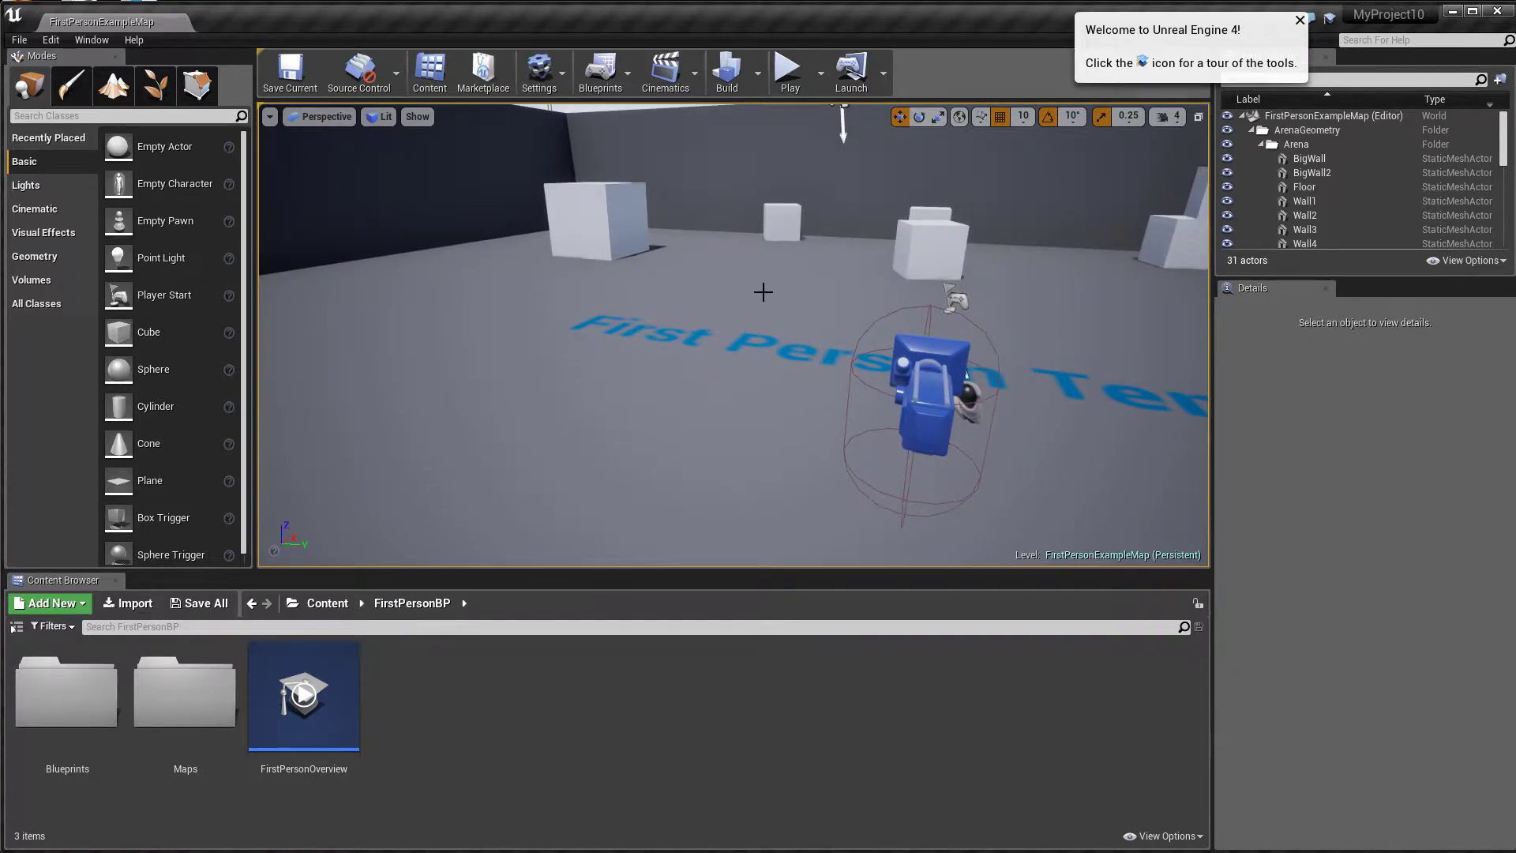
right_click_drag(763, 292, 760, 292)
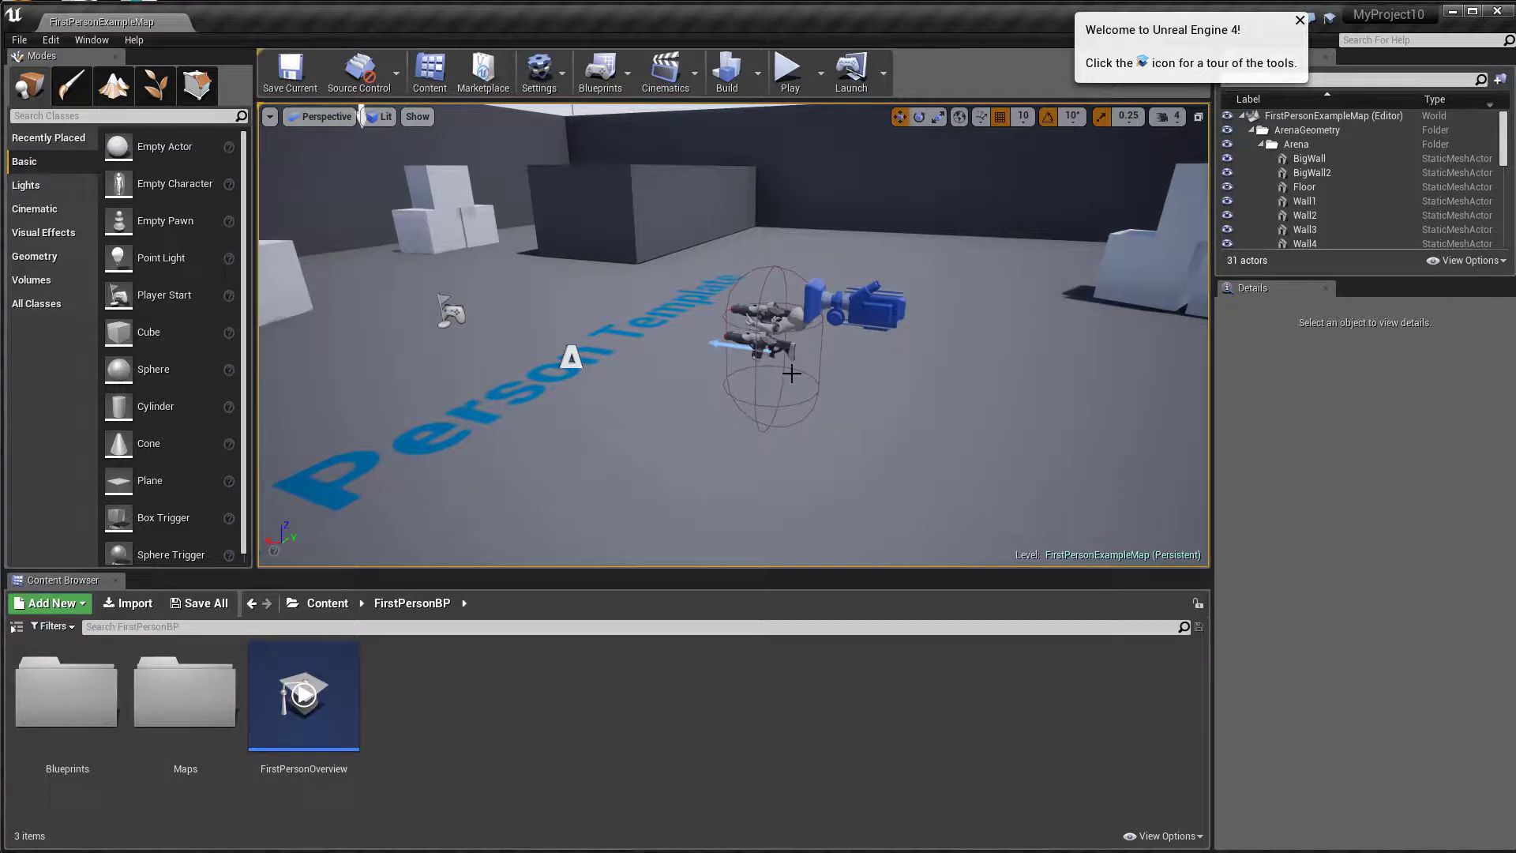
Step: Import Keyboard.fbx from the desktop's MAYA PROJECTS > EXPORTS folder into FirstPersonBP, using the default FBX options for all files
mouse_move(791, 373)
right_mouse_down()
mouse_move(702, 411)
mouse_move(813, 379)
mouse_move(805, 360)
right_mouse_up()
key("w")
key("s")
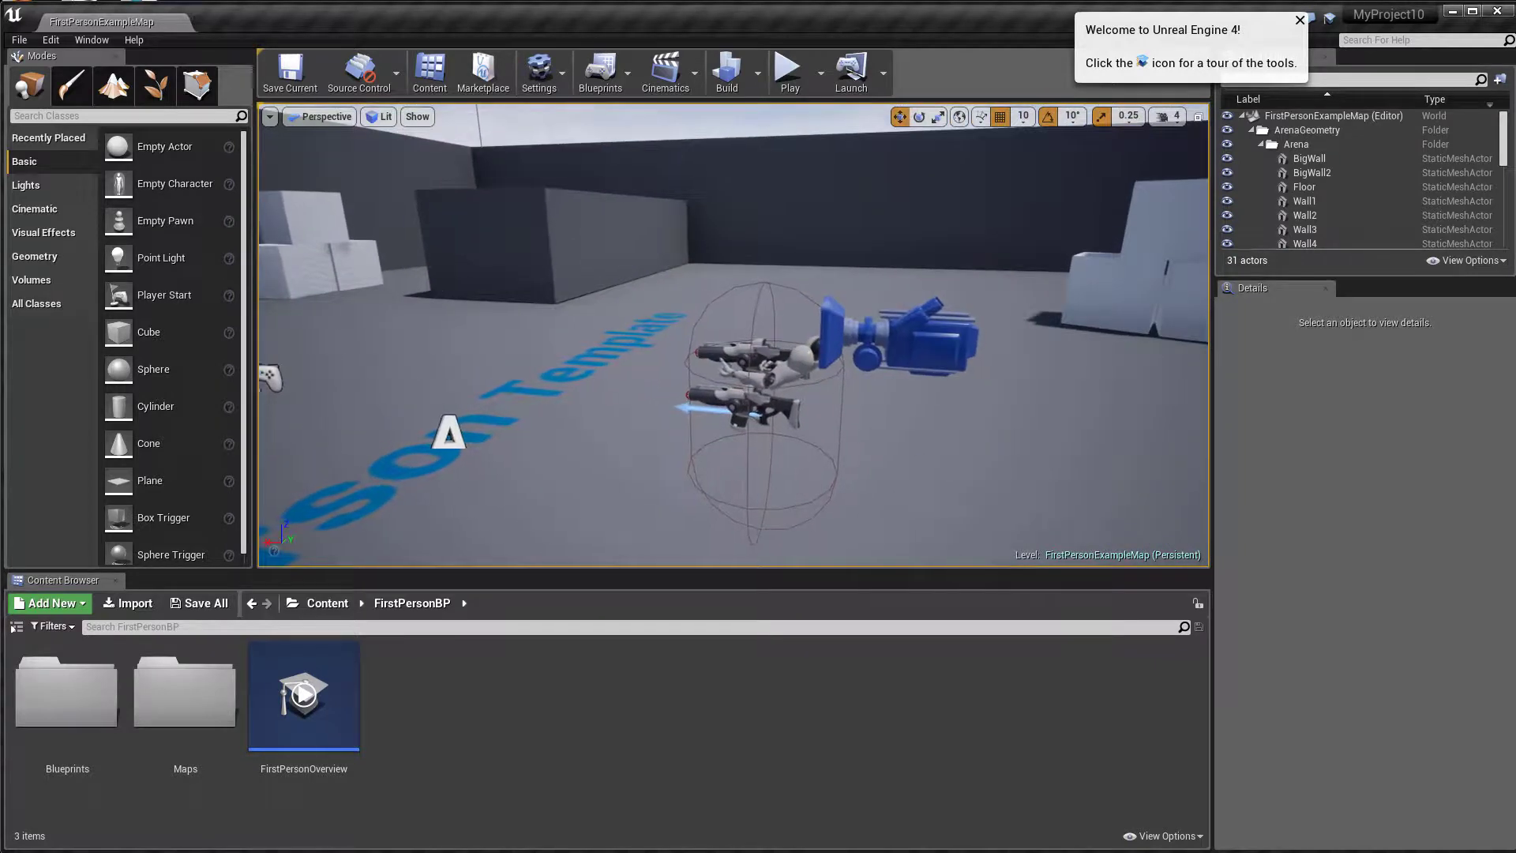
left_click(131, 605)
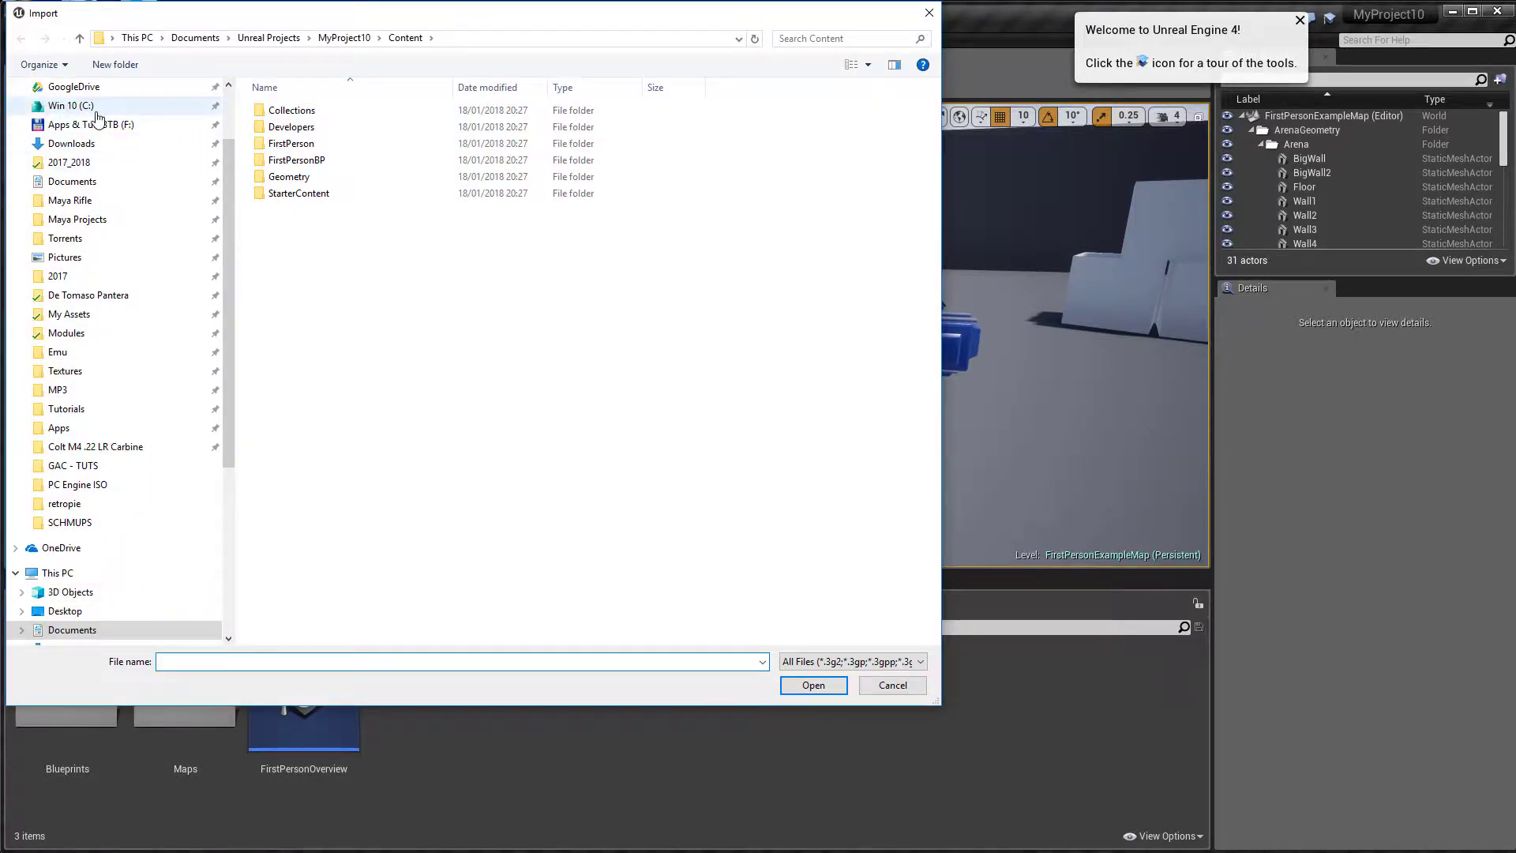
scroll(101, 118, "up", 2)
left_click(67, 156)
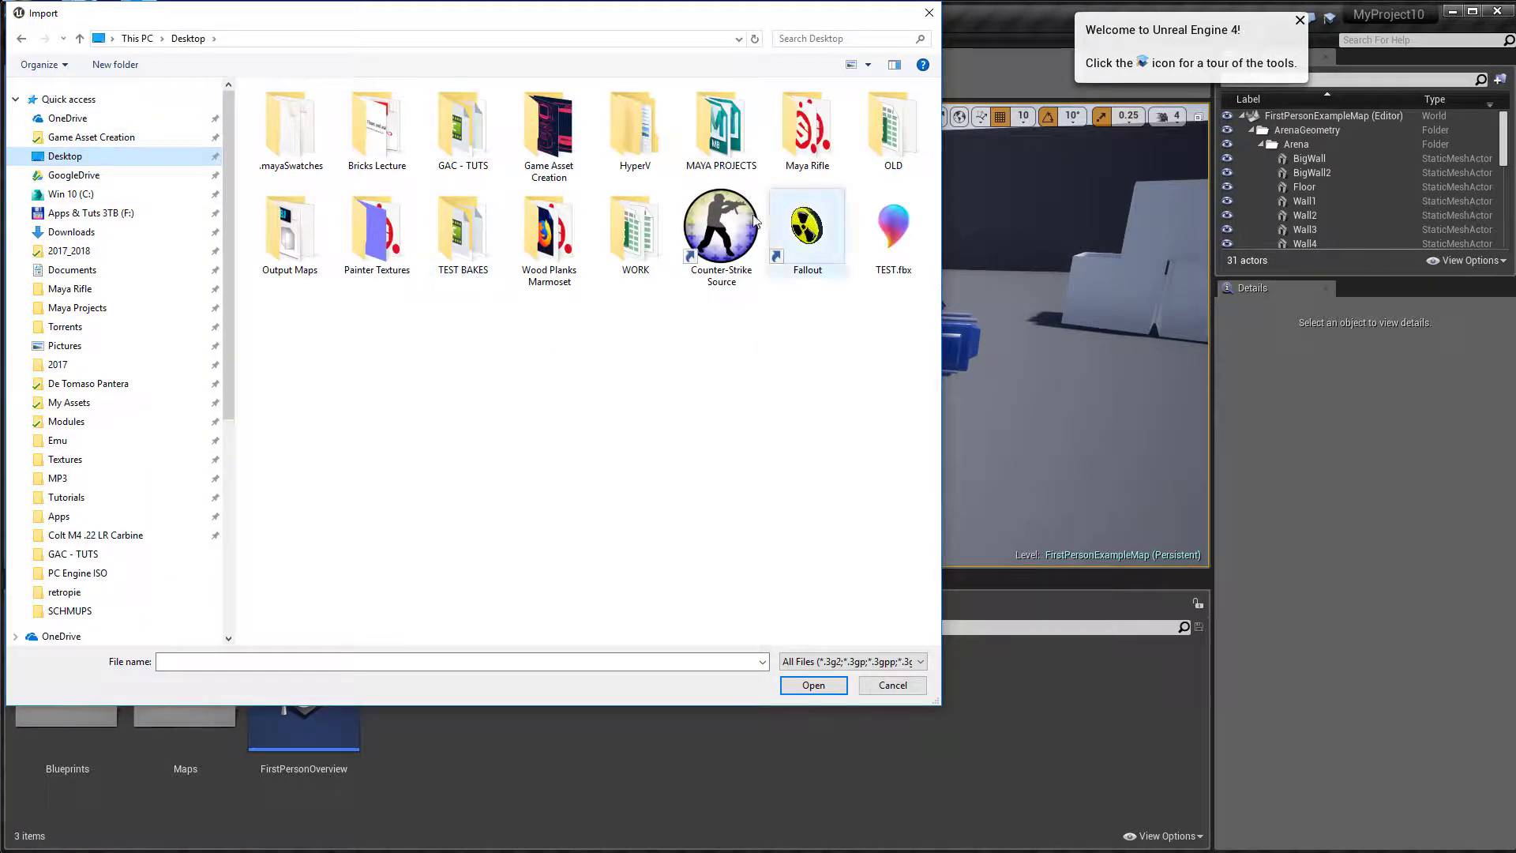
double_click(717, 142)
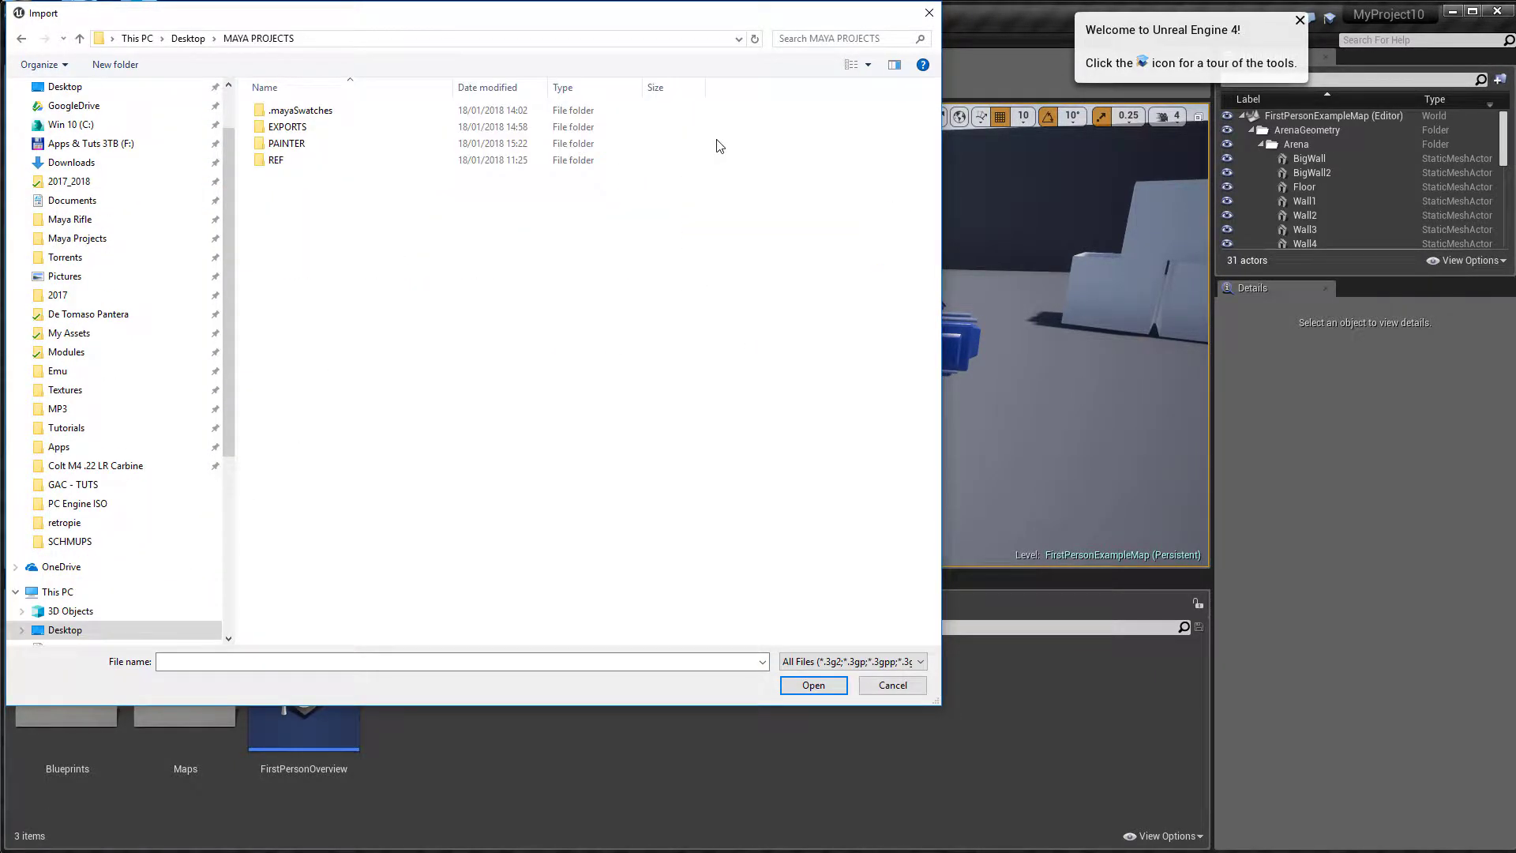
double_click(298, 128)
left_click(296, 115)
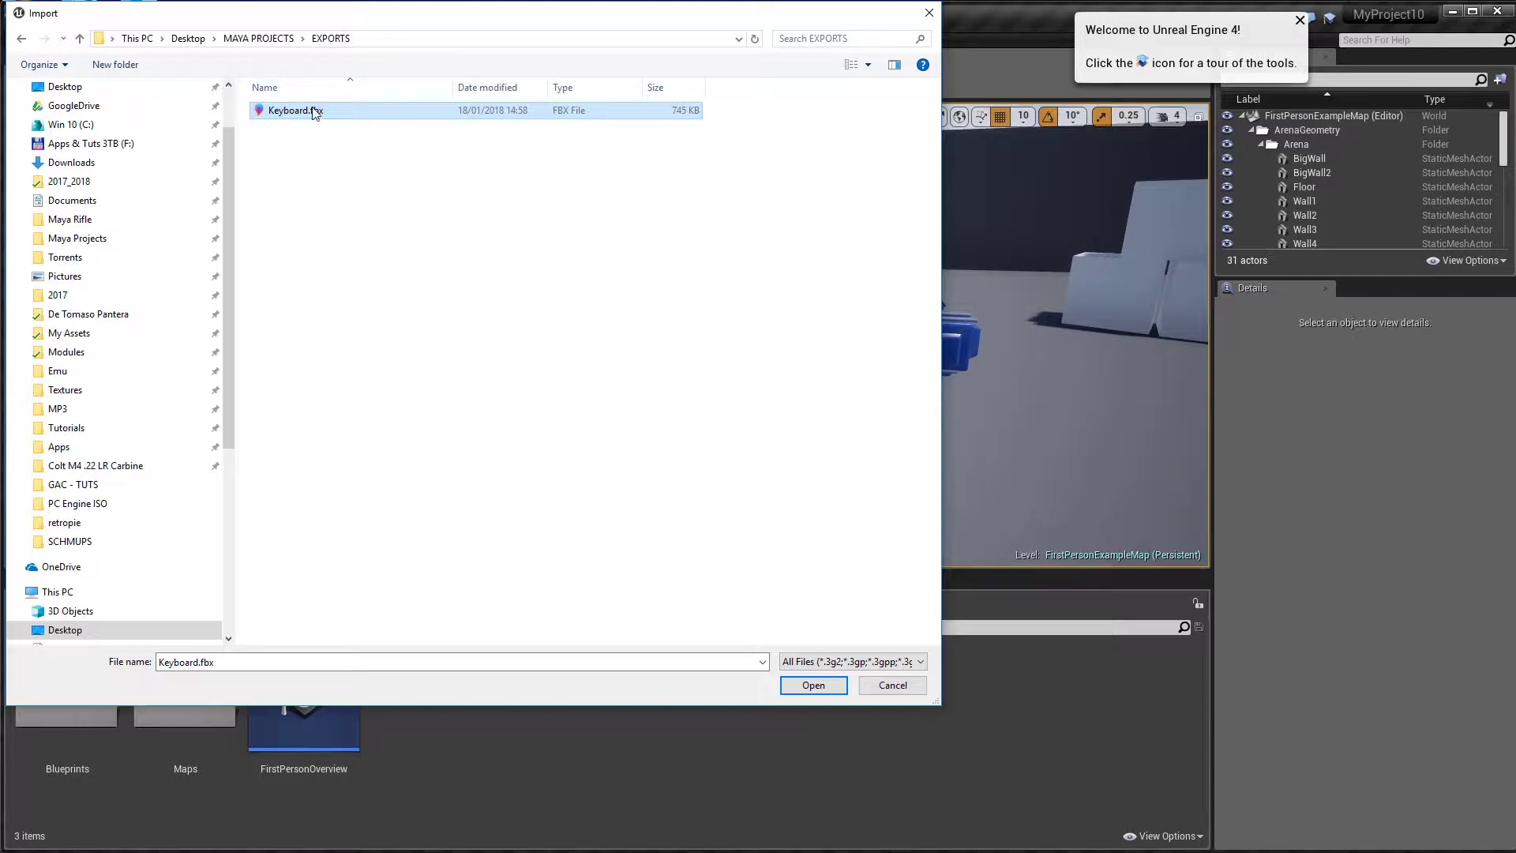
left_click(814, 685)
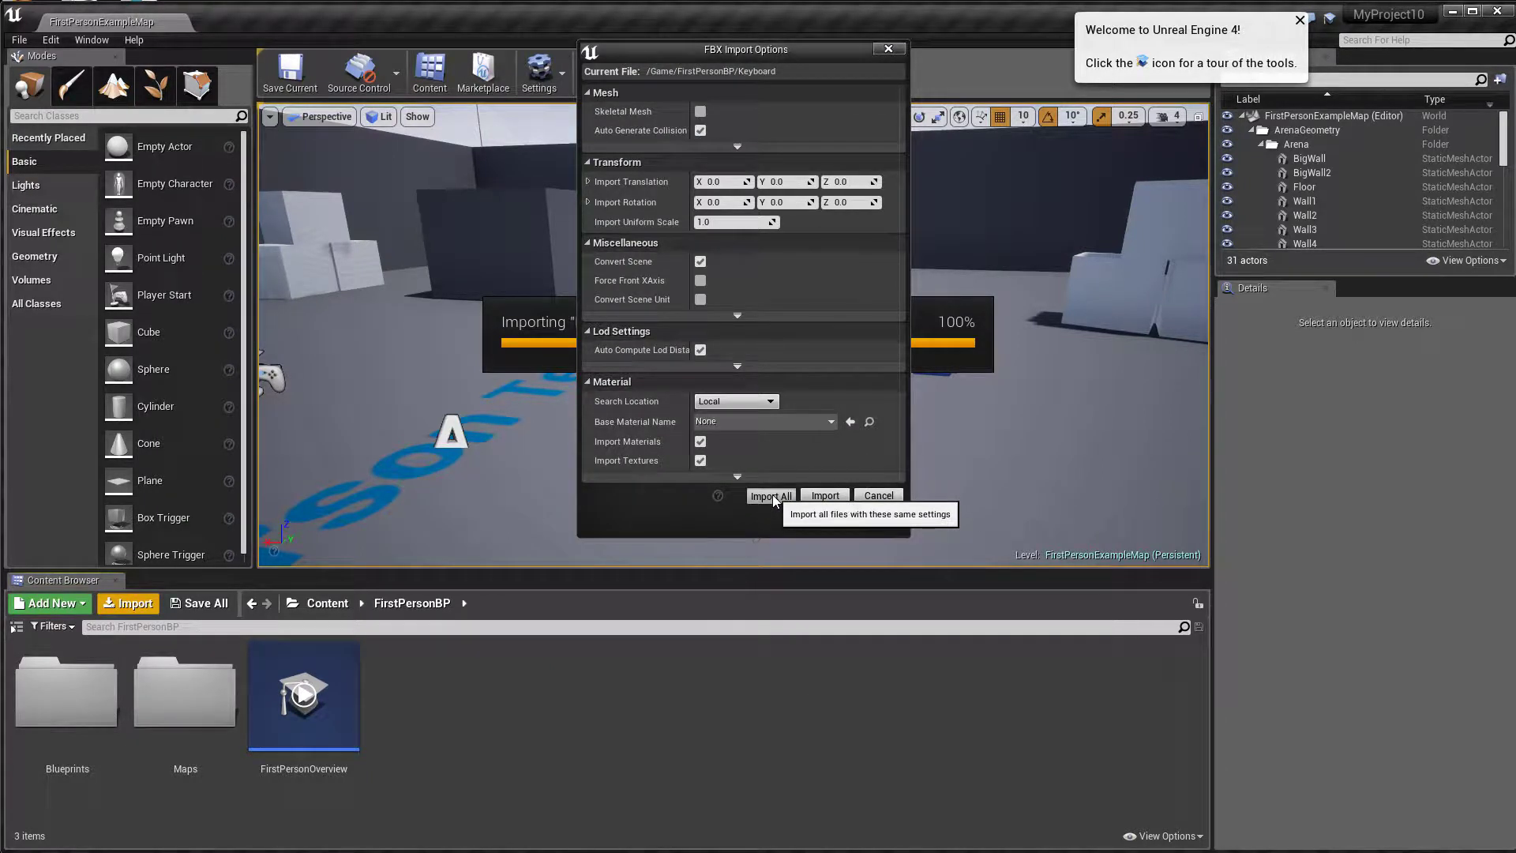
left_click(771, 497)
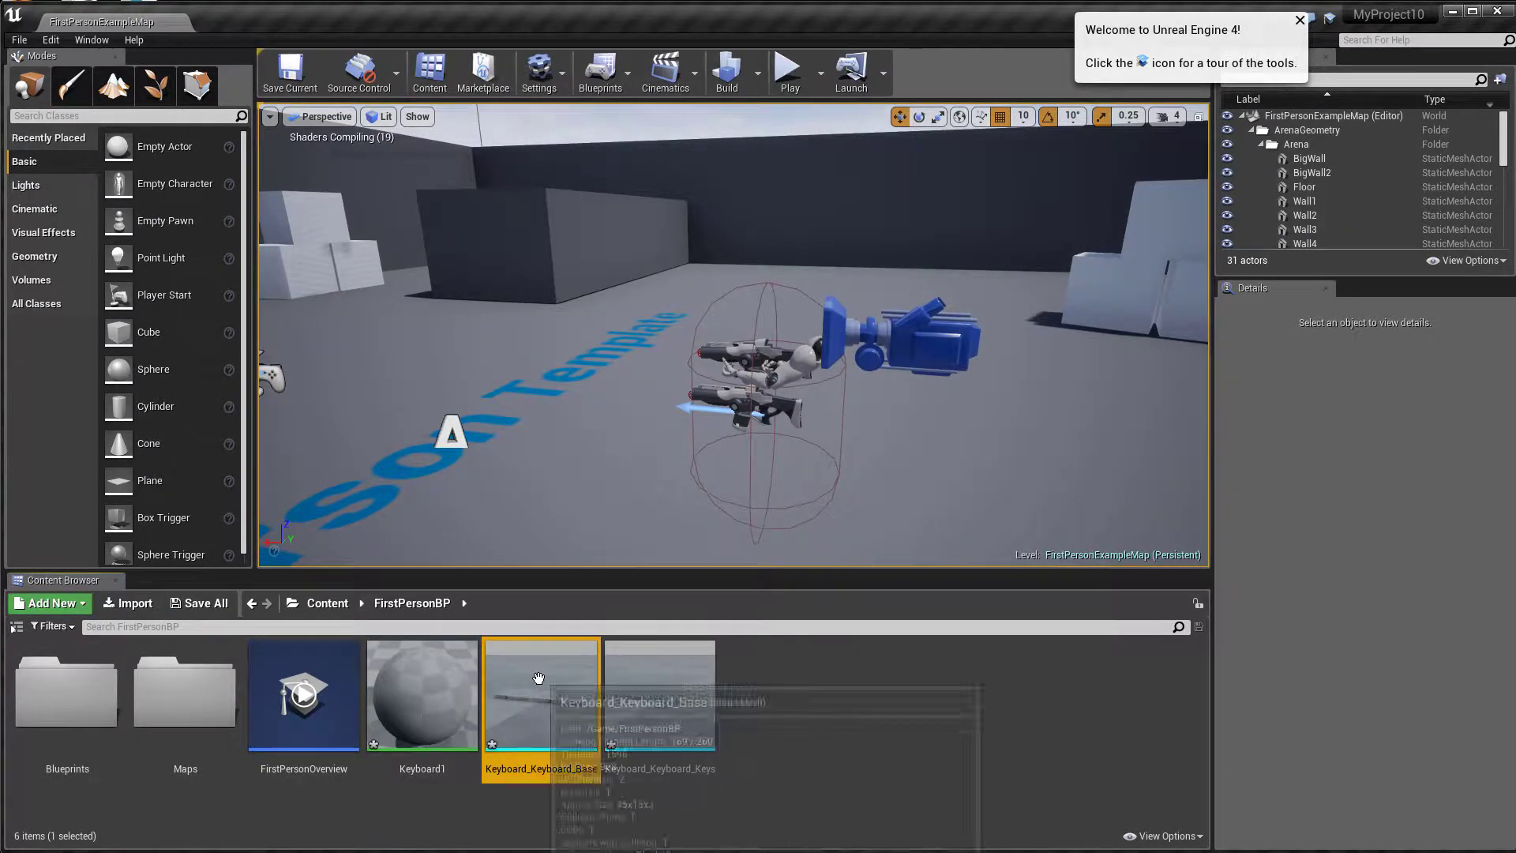
Step: Examine the imported keyboard base mesh from several angles in the static mesh editor, with the editor window moved fully into view
double_click(576, 703)
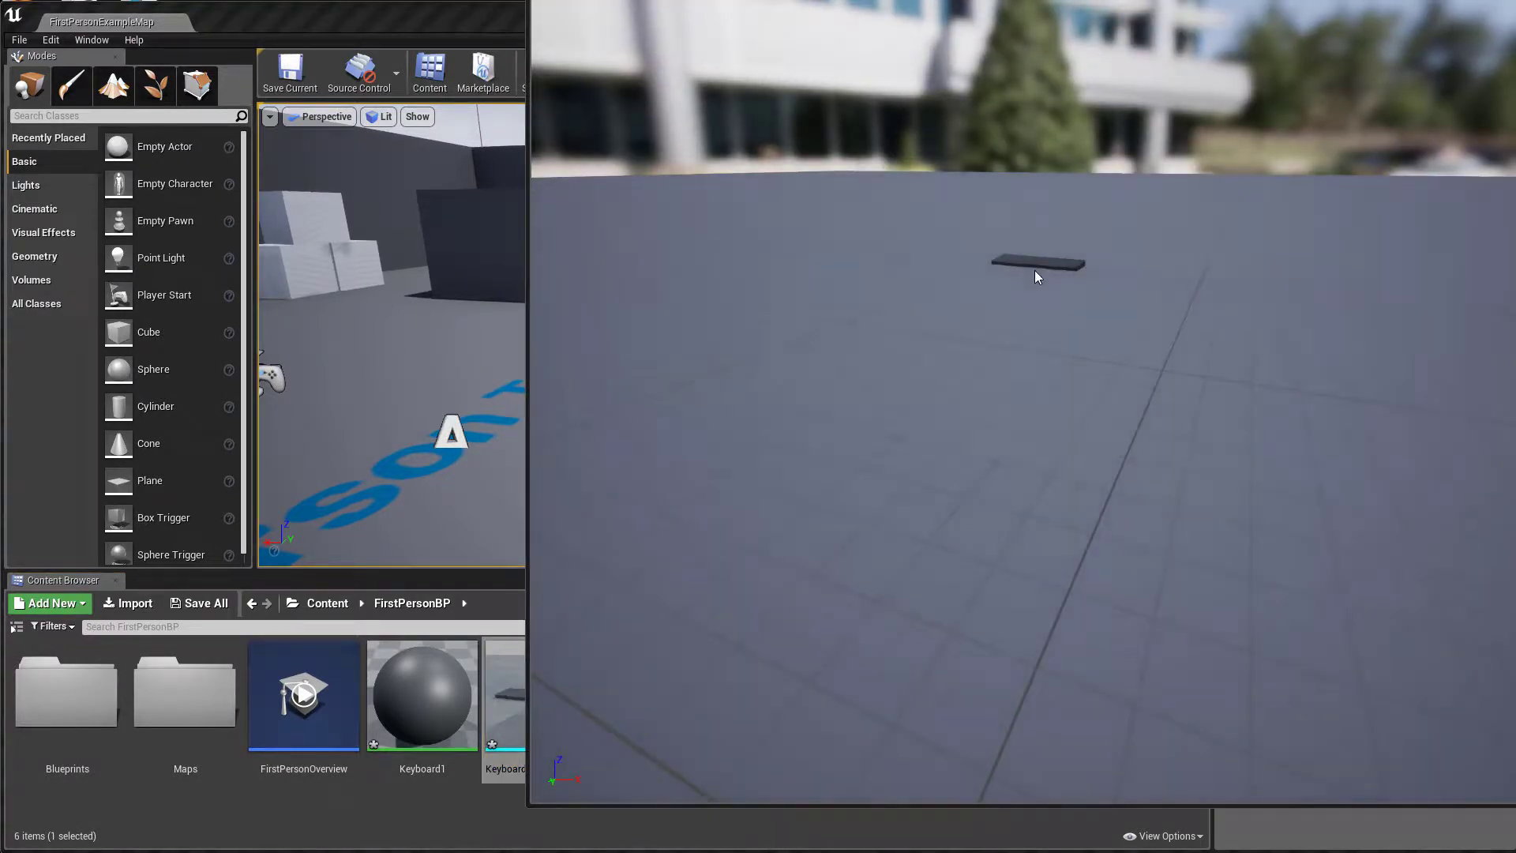
left_click_drag(1031, 303, 1031, 339)
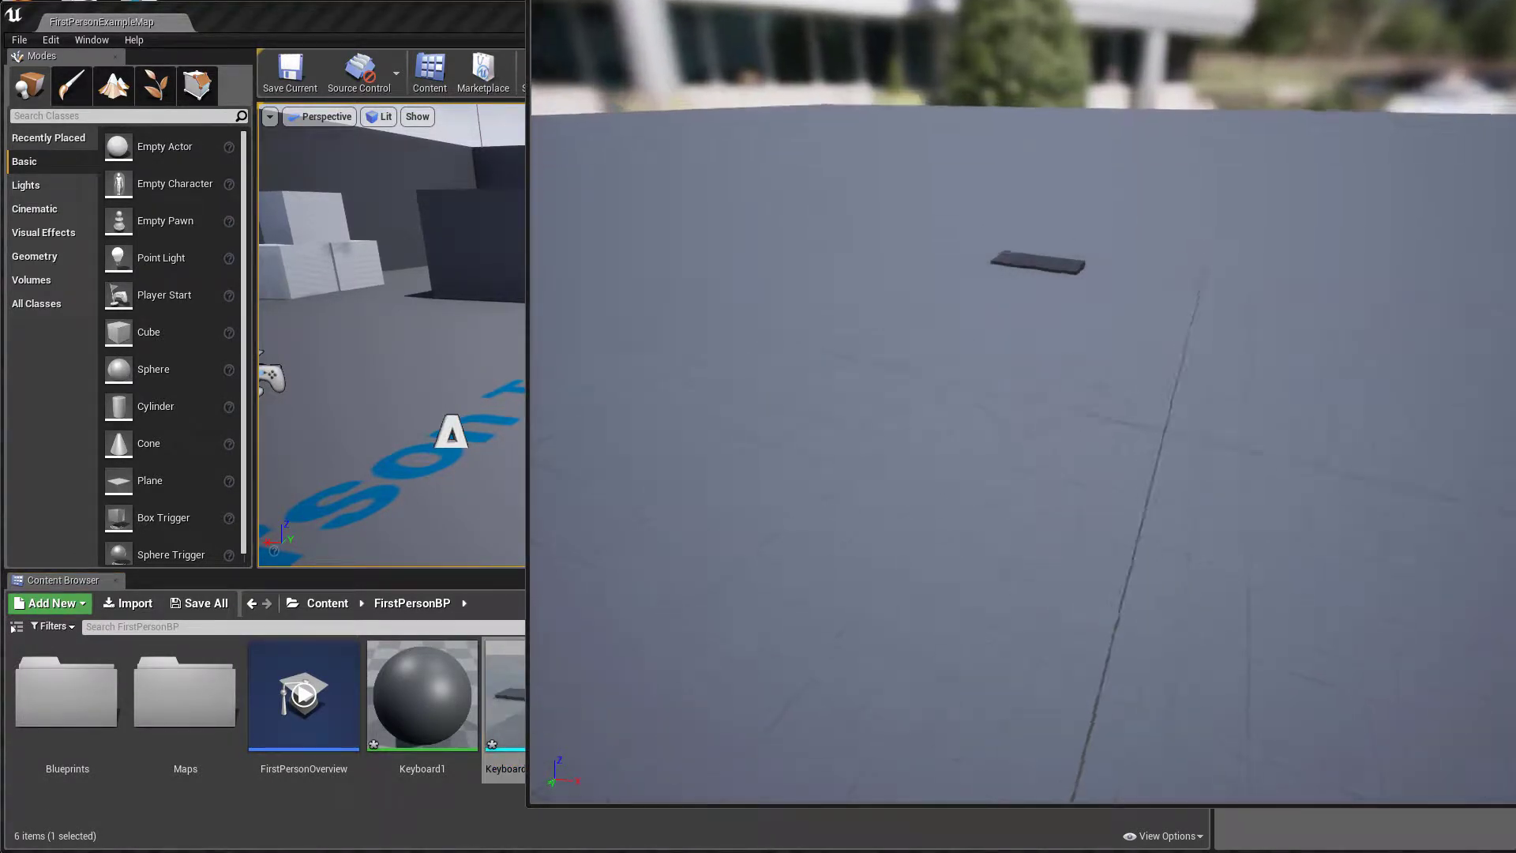
right_click_drag(1031, 304, 1030, 205)
left_click_drag(1035, 243, 924, 229)
scroll(1035, 243, "down", 6)
scroll(1040, 267, "up", 6)
left_click_drag(805, 237, 781, 240)
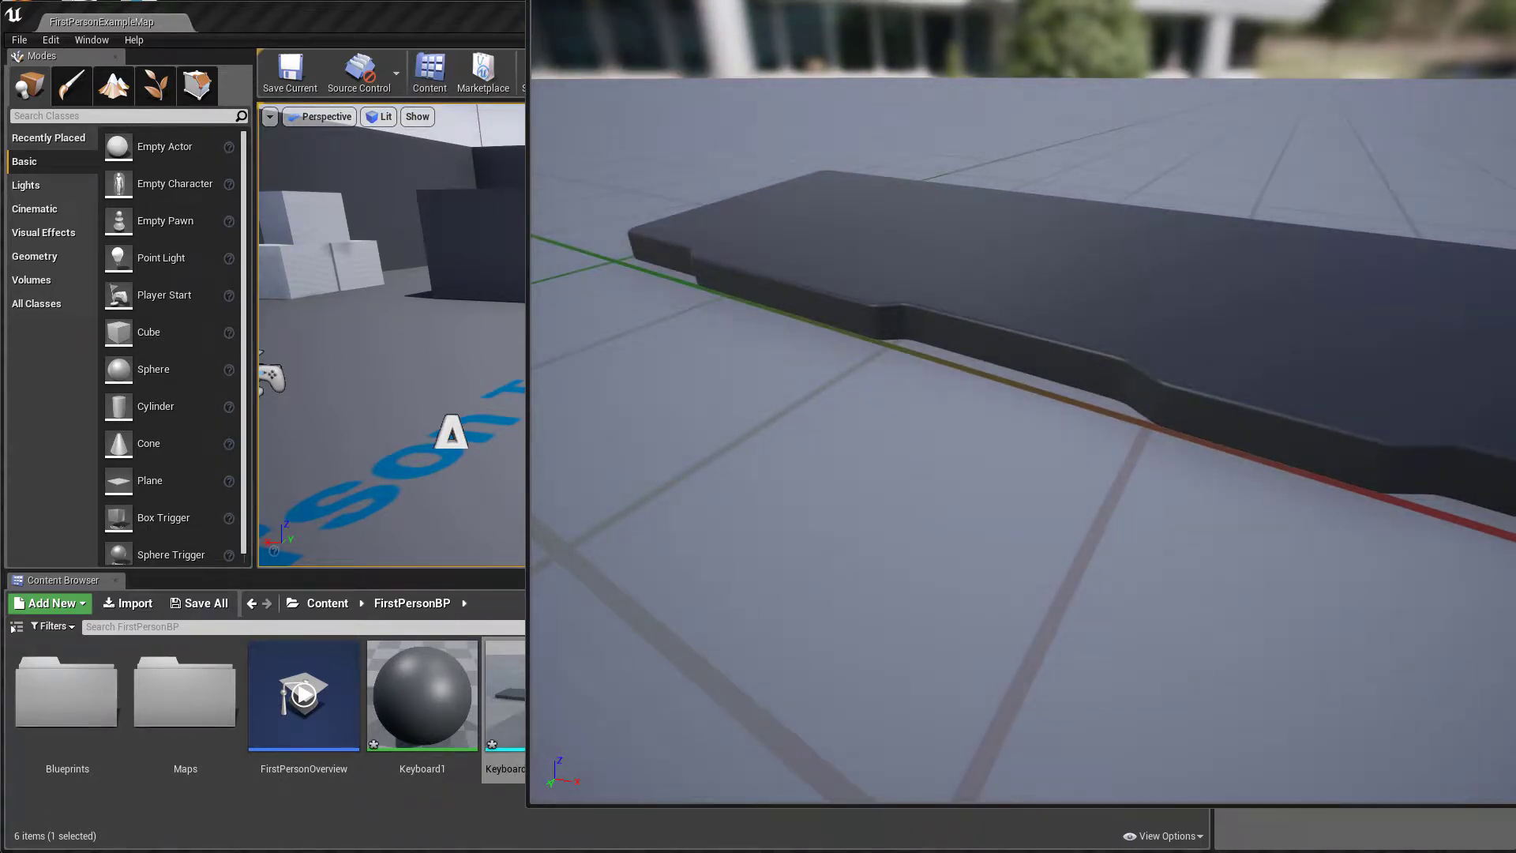
left_click_drag(1515, 0, 1435, 53)
left_click_drag(1187, 62, 1129, 63)
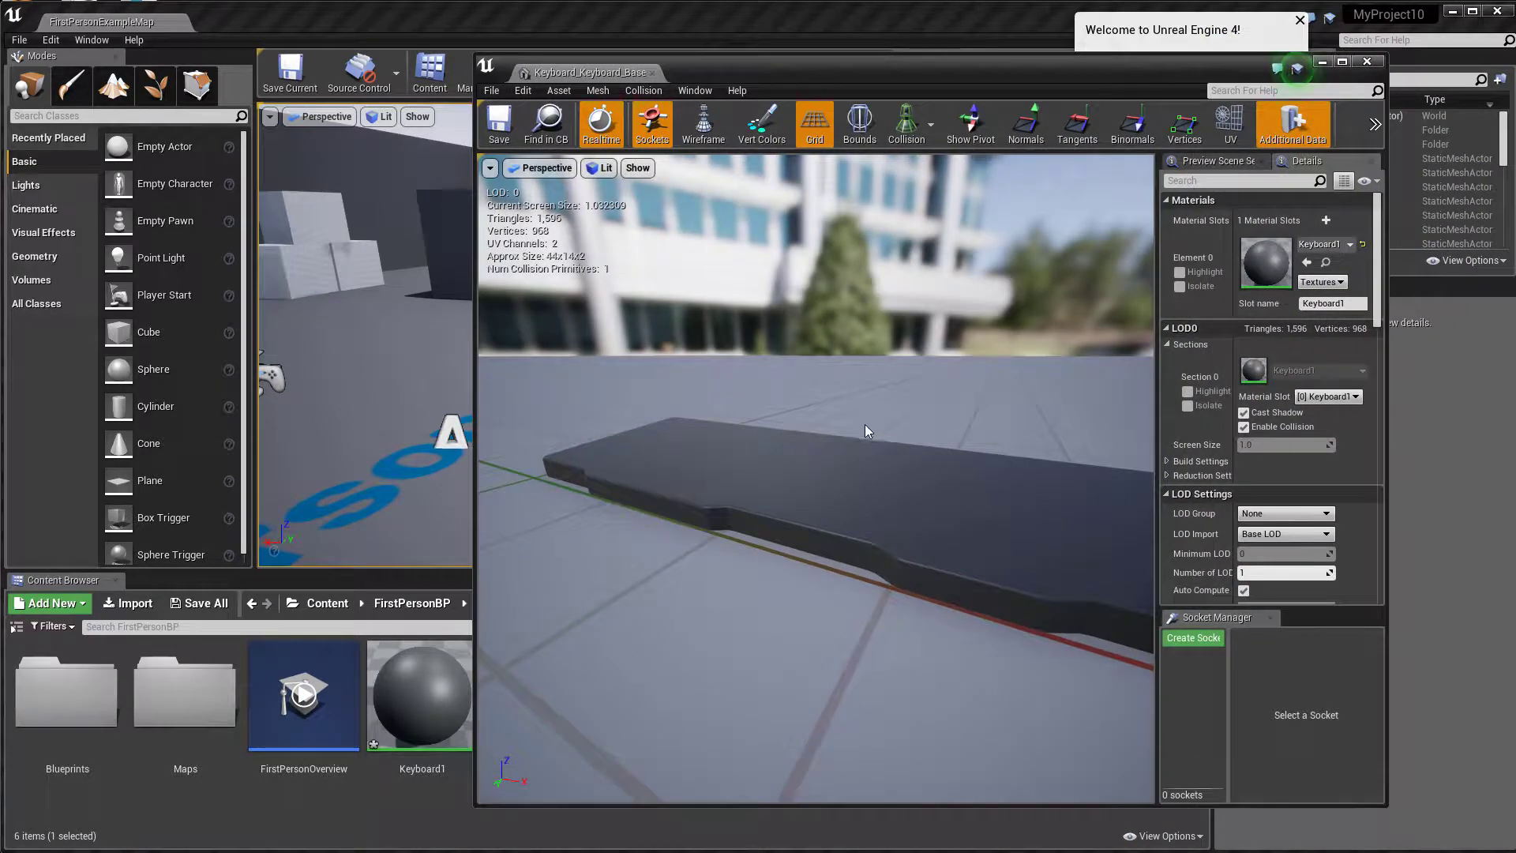
scroll(864, 421, "down", 5)
mouse_move(864, 422)
right_mouse_down()
mouse_move(864, 356)
mouse_move(863, 403)
right_mouse_up()
left_click_drag(864, 421, 955, 443)
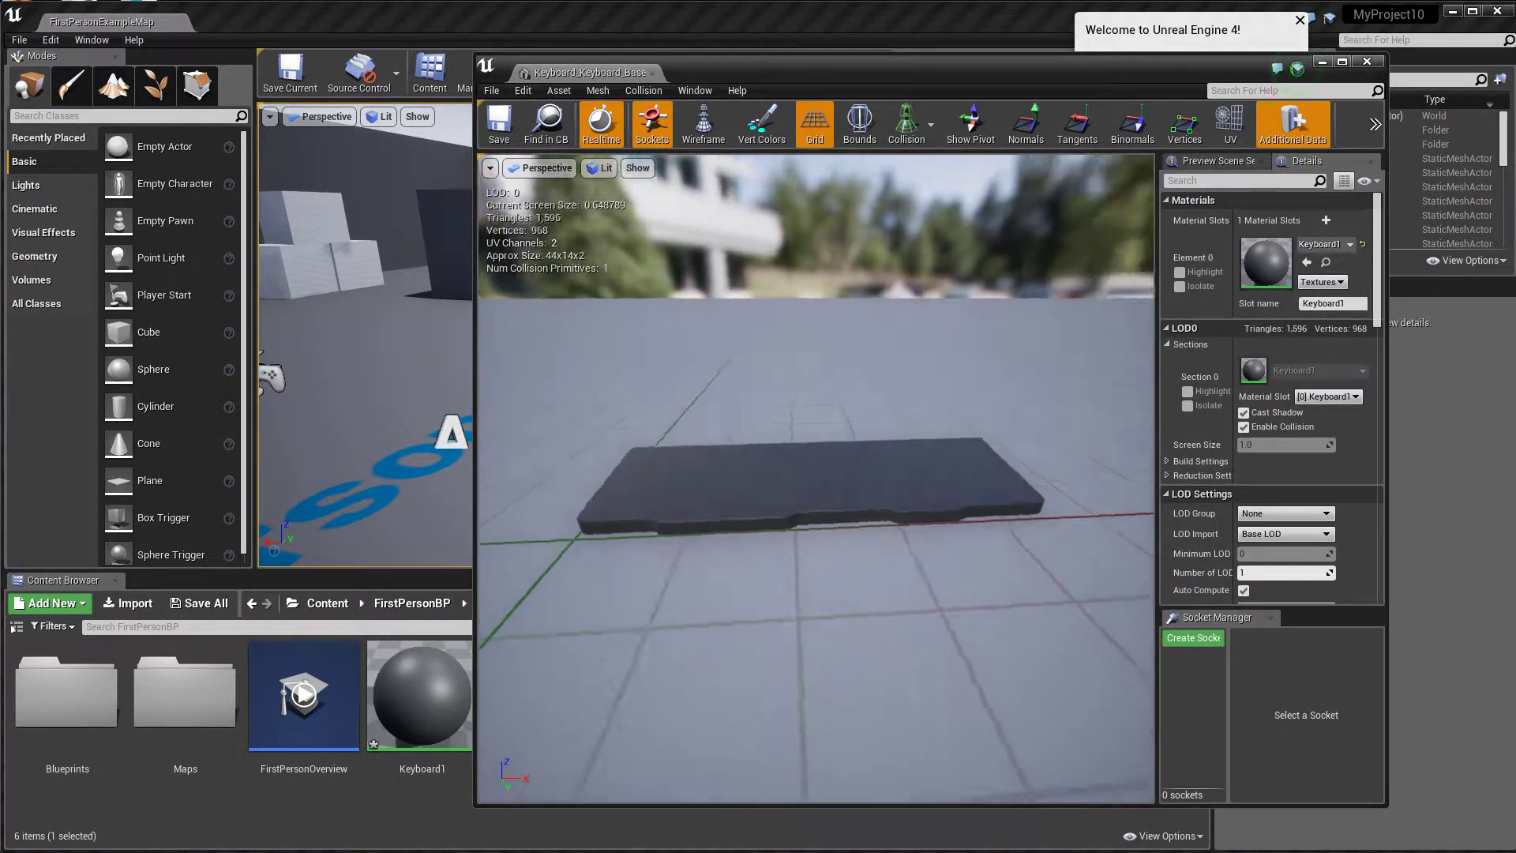
left_click_drag(829, 446, 557, 647)
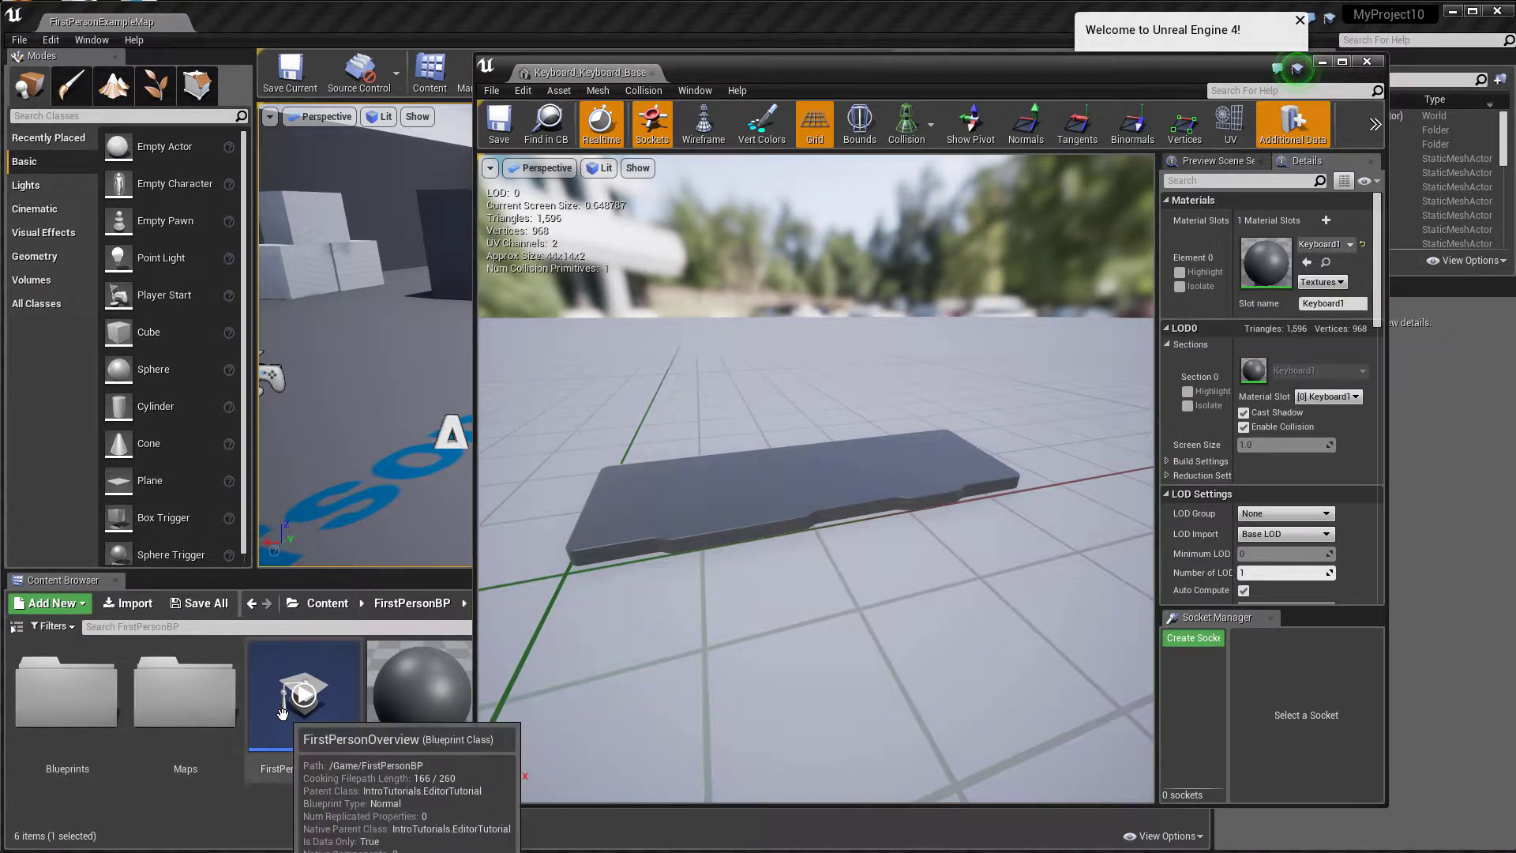
right_click_drag(779, 521, 778, 553)
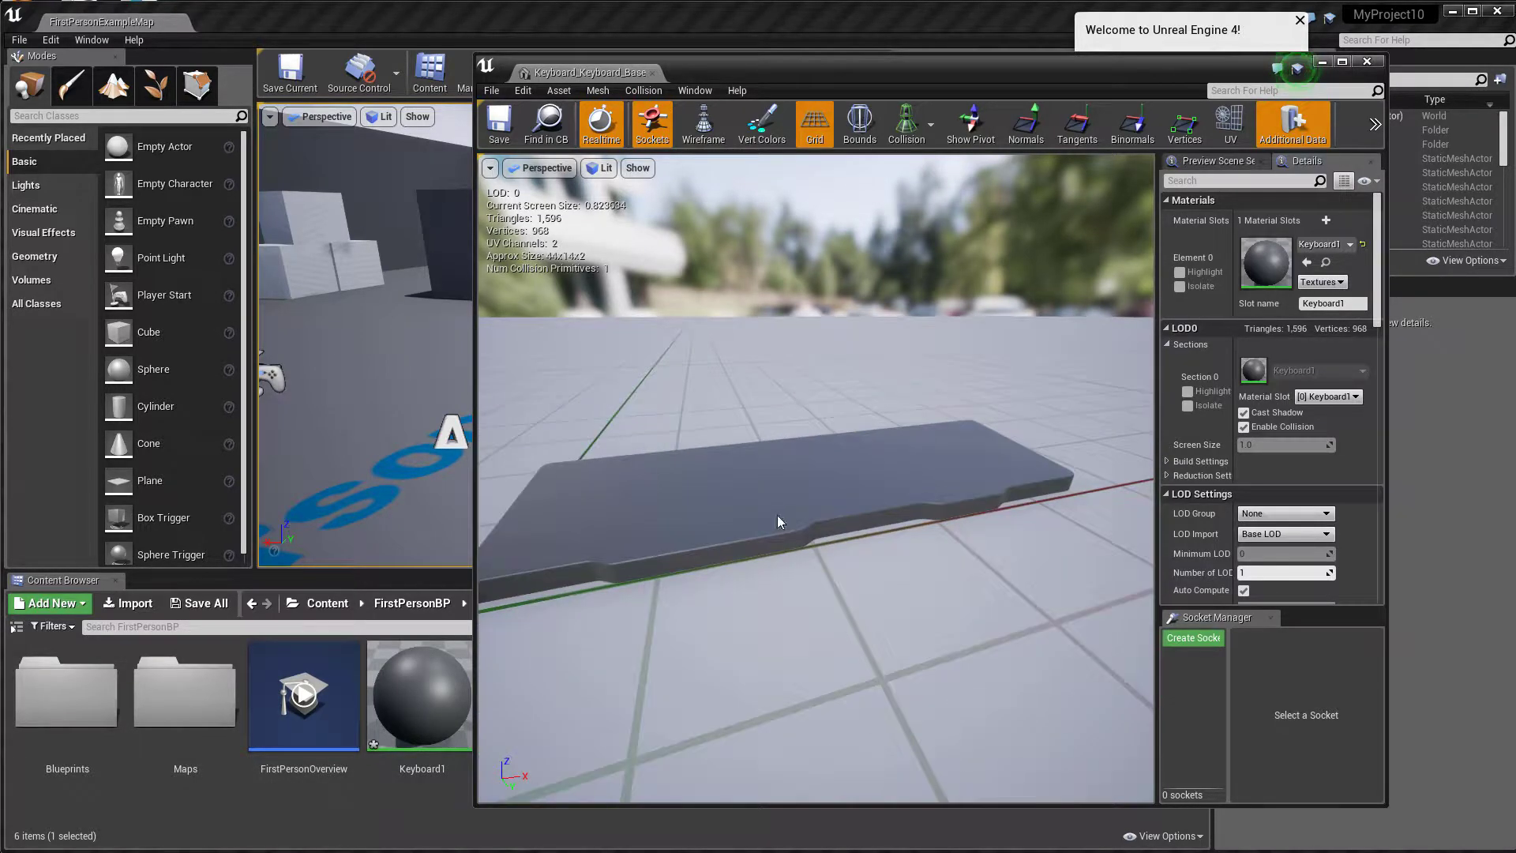
left_click_drag(779, 521, 779, 616)
left_click_drag(858, 499, 702, 438)
left_click_drag(859, 505, 855, 452)
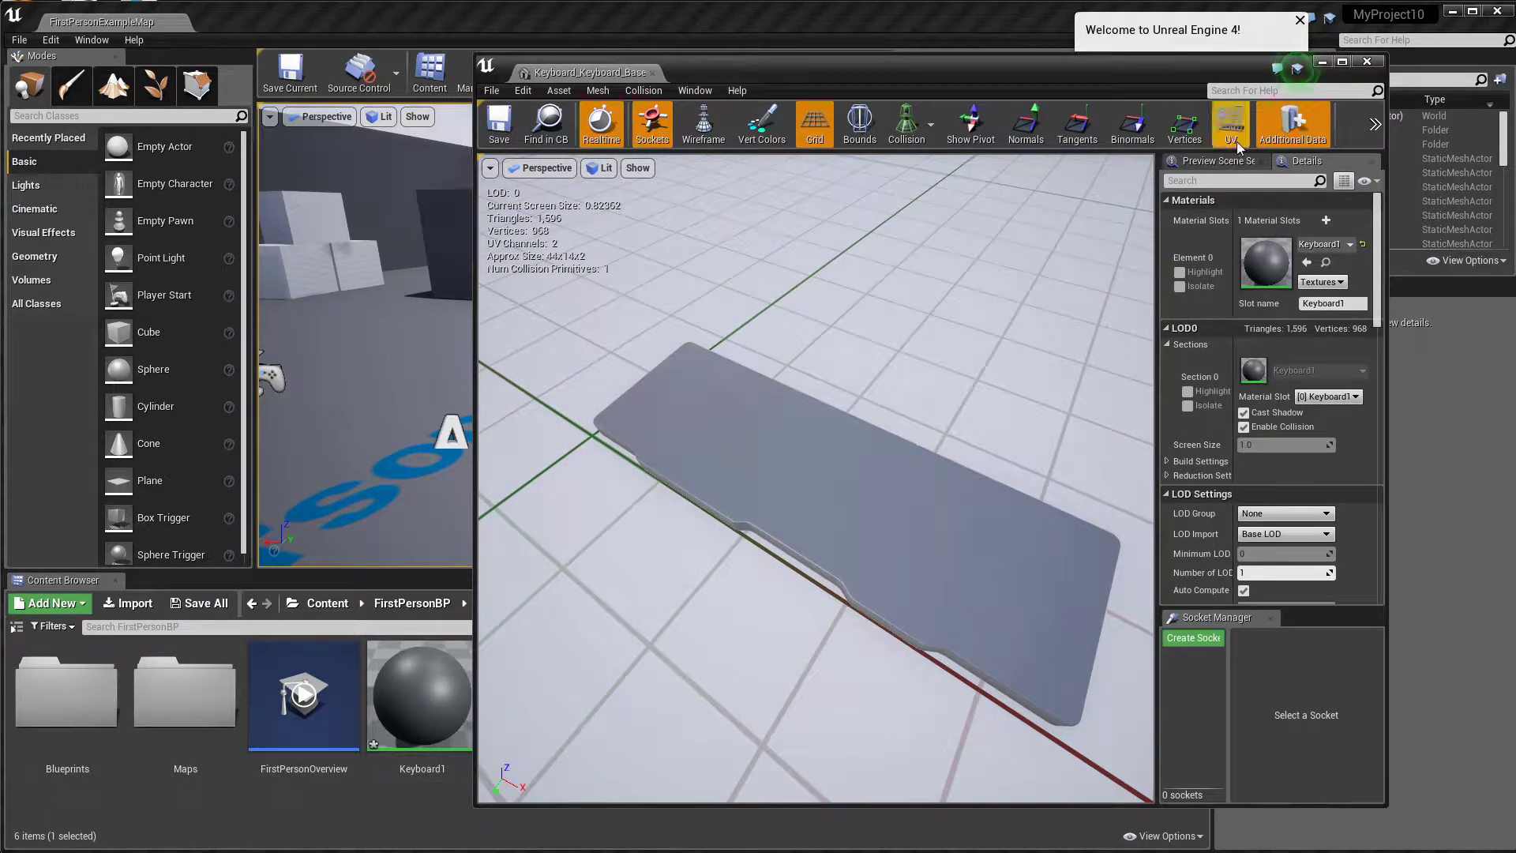
left_click_drag(862, 414, 861, 379)
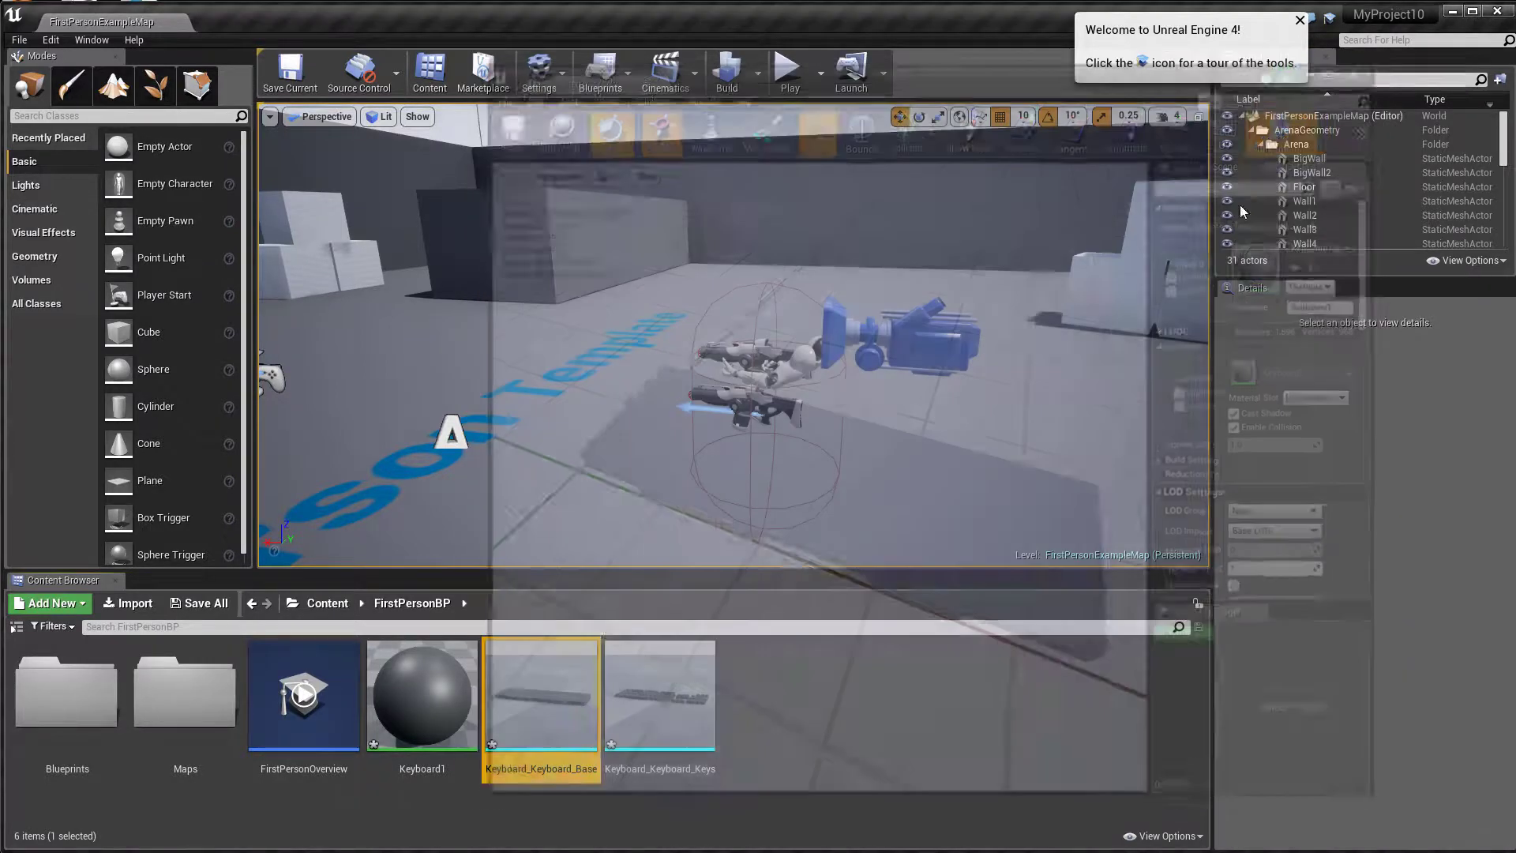
Step: Examine the imported keyboard keys mesh in the static mesh editor, and close the editor
double_click(659, 695)
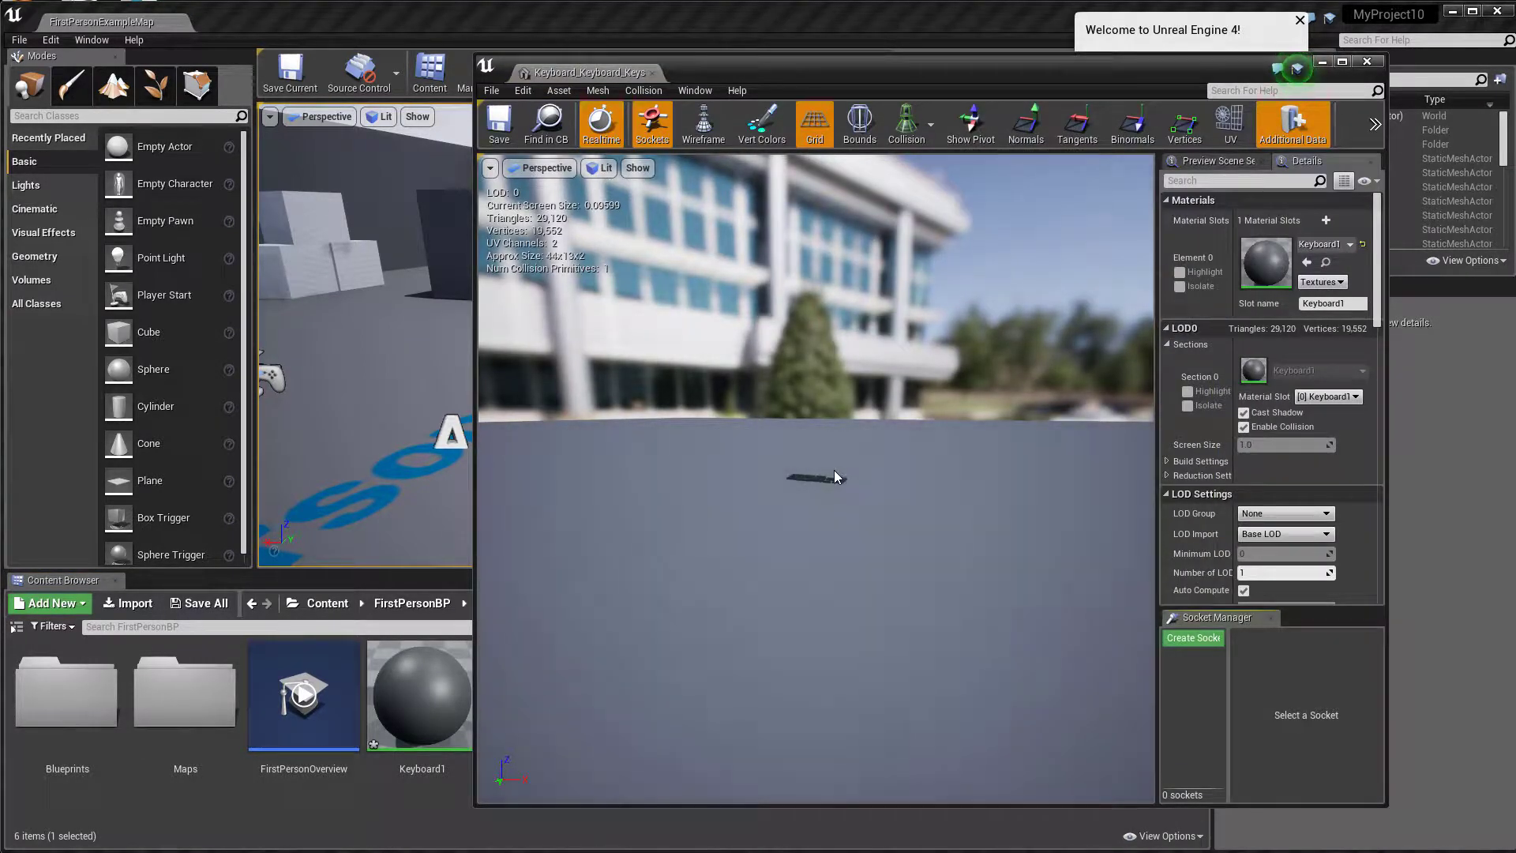
scroll(834, 471, "up", 10)
left_click_drag(832, 466, 1080, 199)
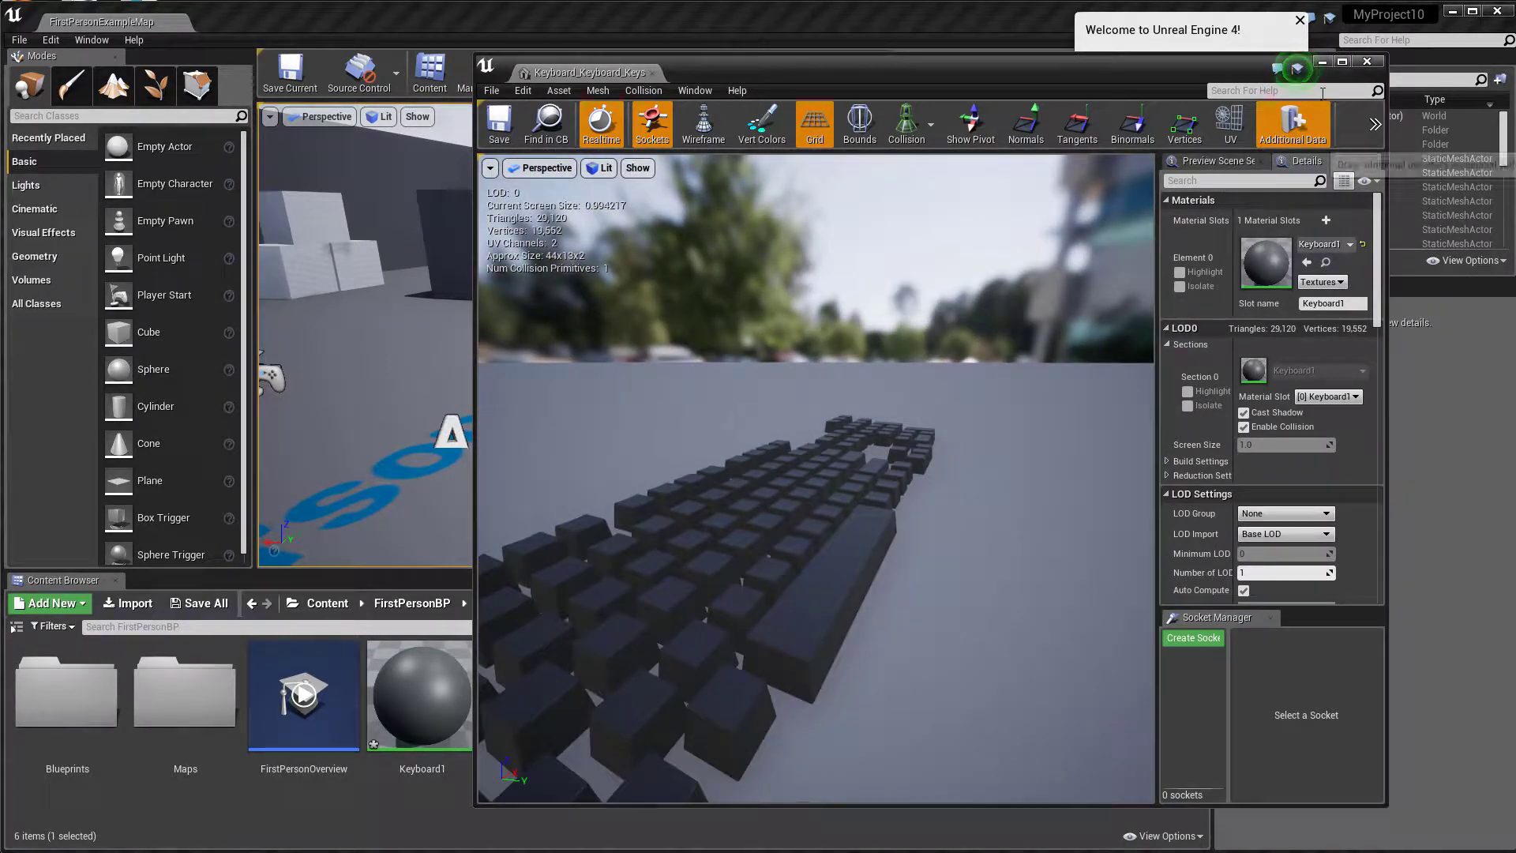
left_click(1366, 61)
Step: Place the keyboard base and keys meshes together in the level near the first-person character
left_click(556, 700, "ctrl")
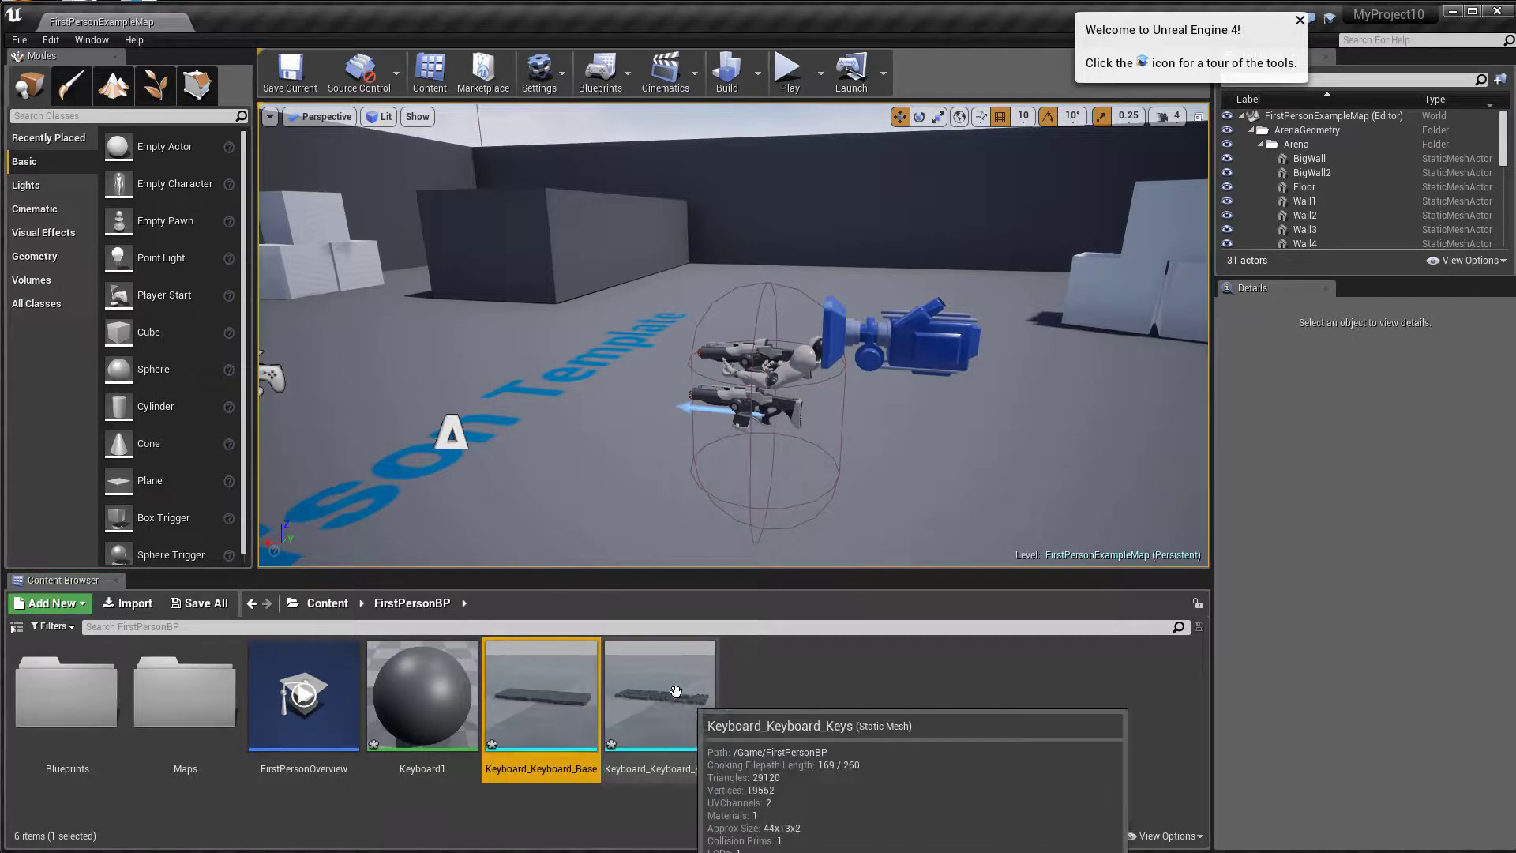
left_click_drag(646, 602, 616, 458)
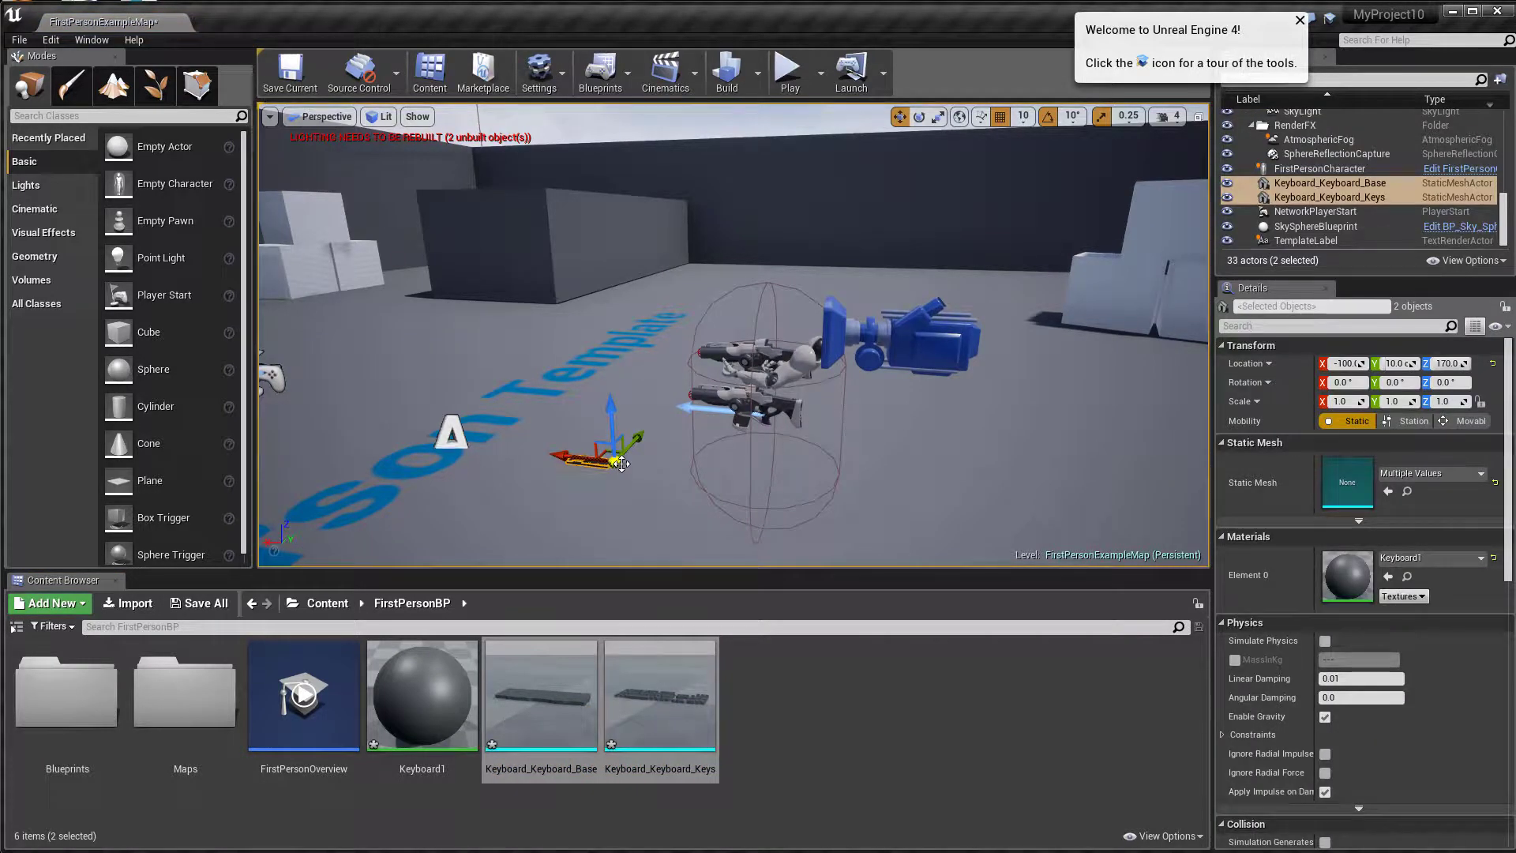
key("f")
scroll(673, 396, "up", 4)
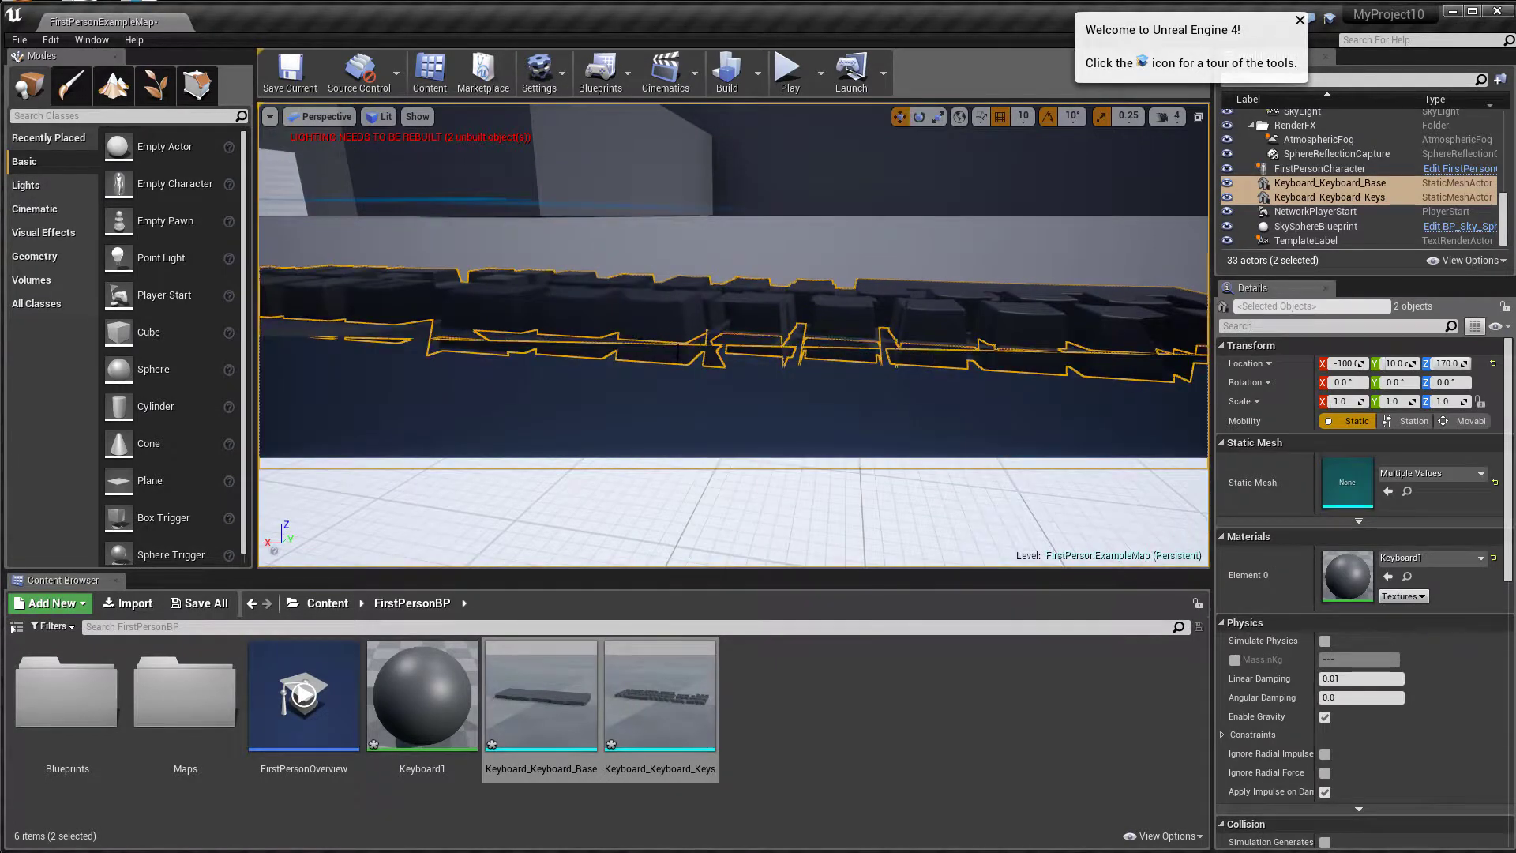
Step: Examine the placed keyboard from several angles in the level, selecting its base and keys separately and together
right_click(677, 394)
left_click(662, 347)
key("f")
left_click_drag(661, 355, 816, 287, "alt")
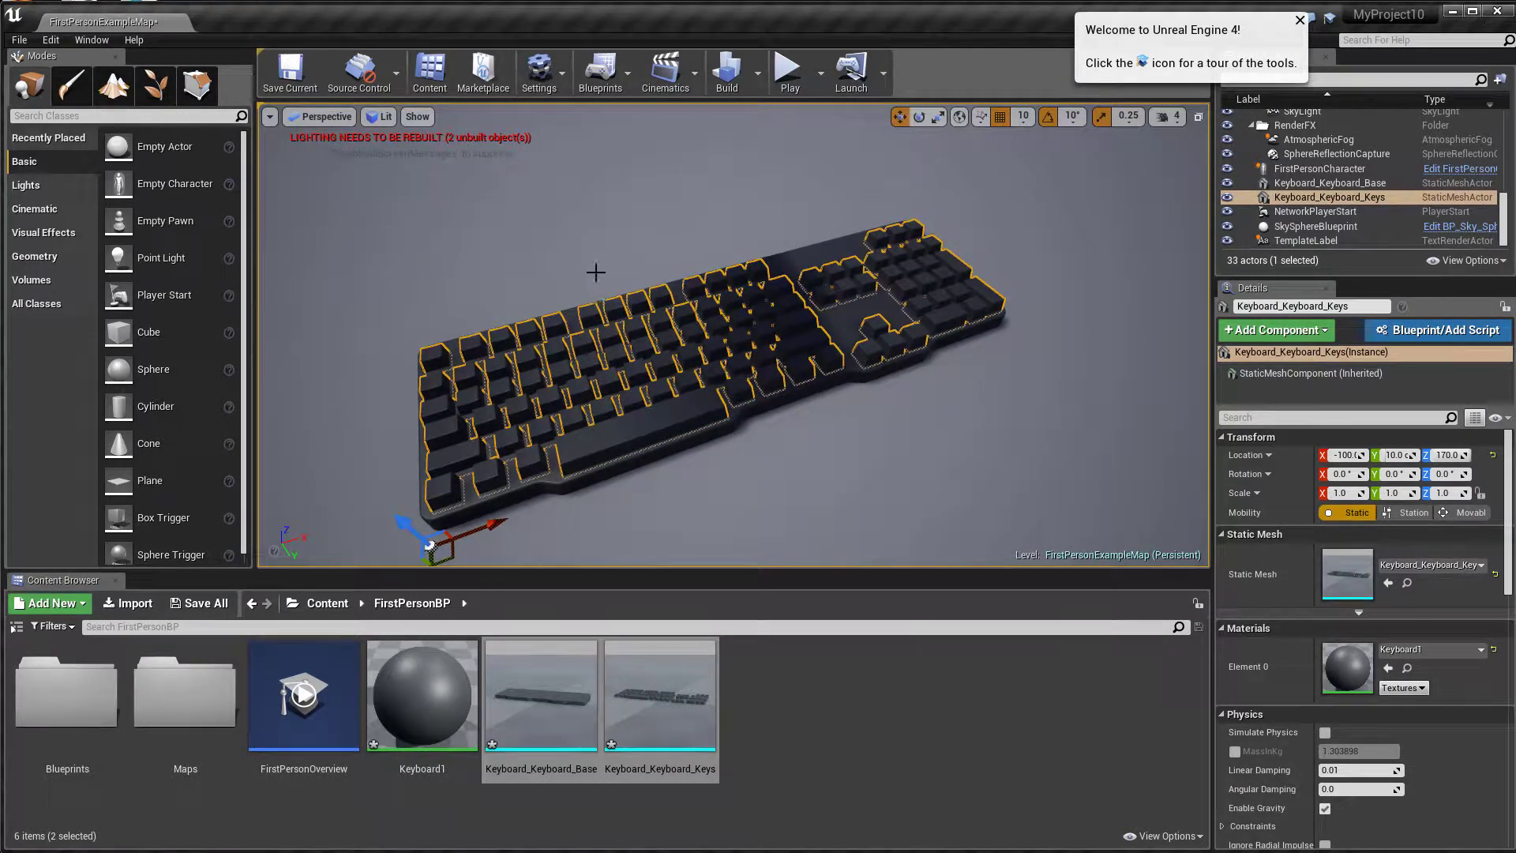
left_click_drag(968, 412, 750, 356, "alt")
left_click(969, 413)
left_click(968, 412)
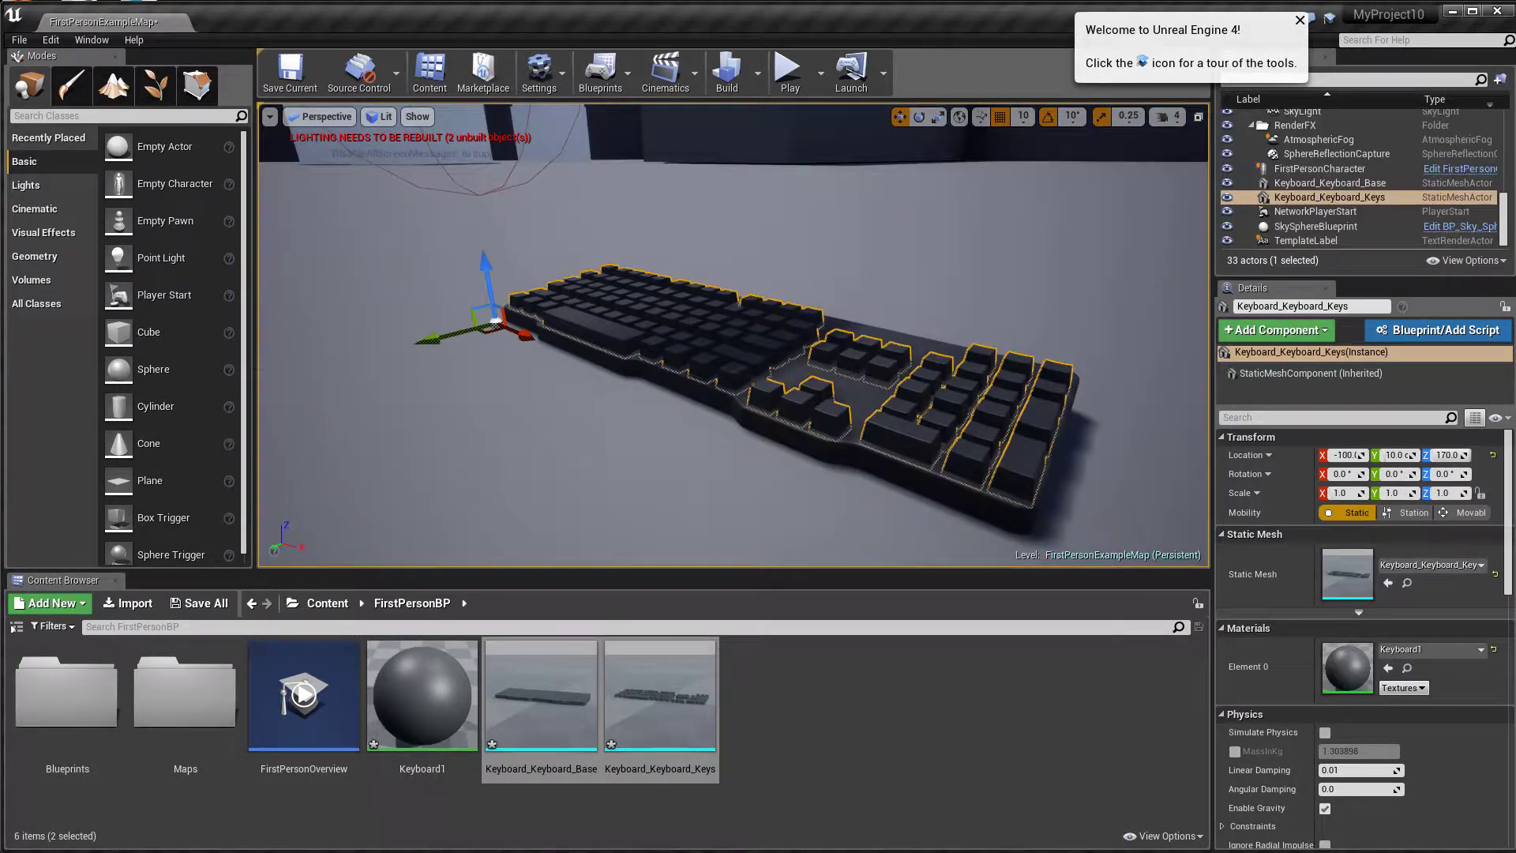
left_click(596, 360, "ctrl")
left_click_drag(600, 406, 837, 339, "alt")
left_click(678, 466)
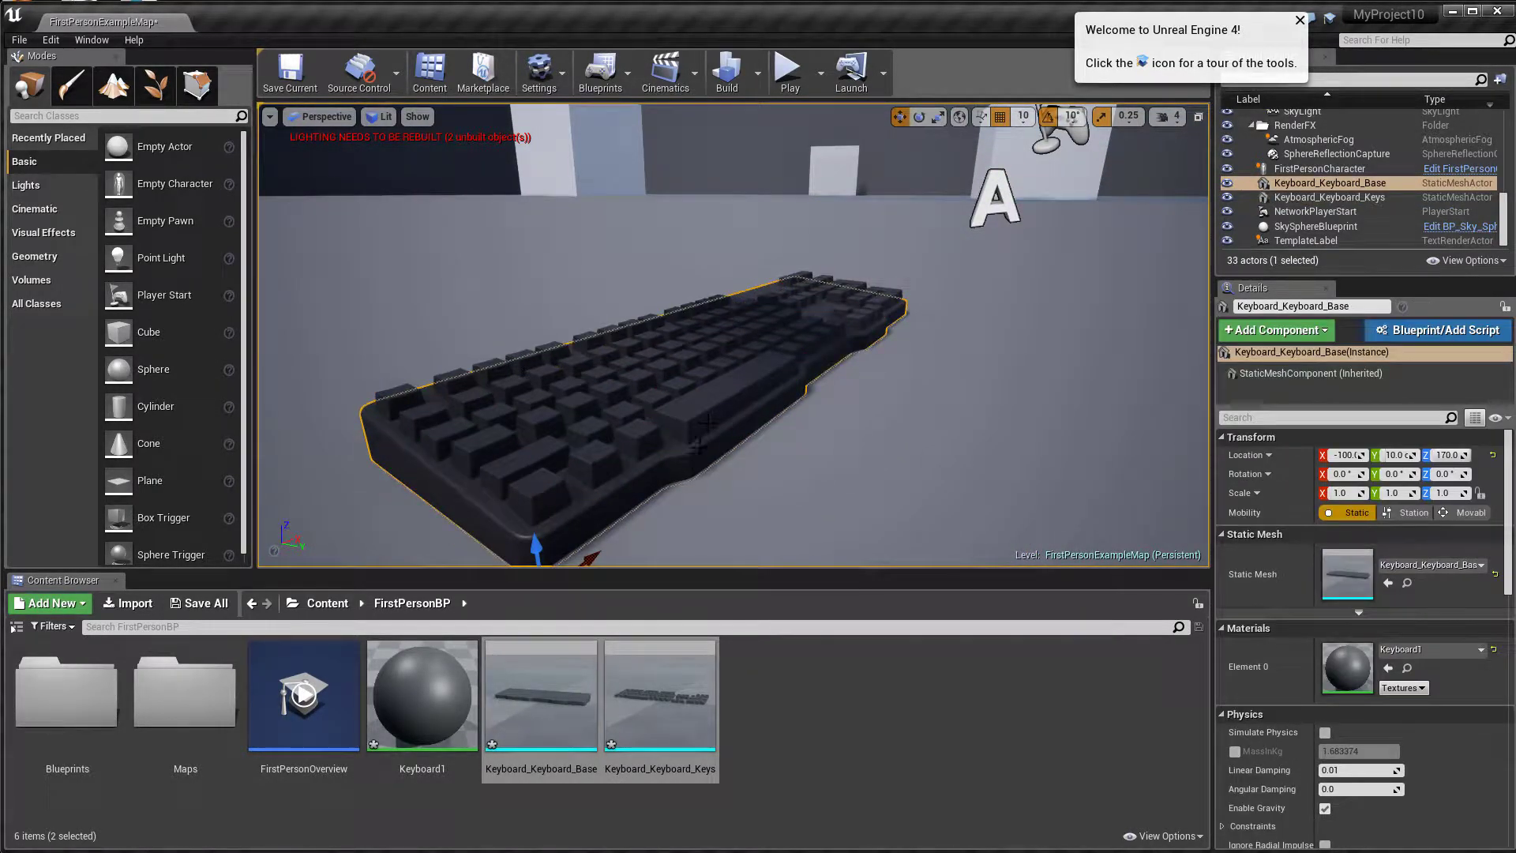
left_click(703, 427)
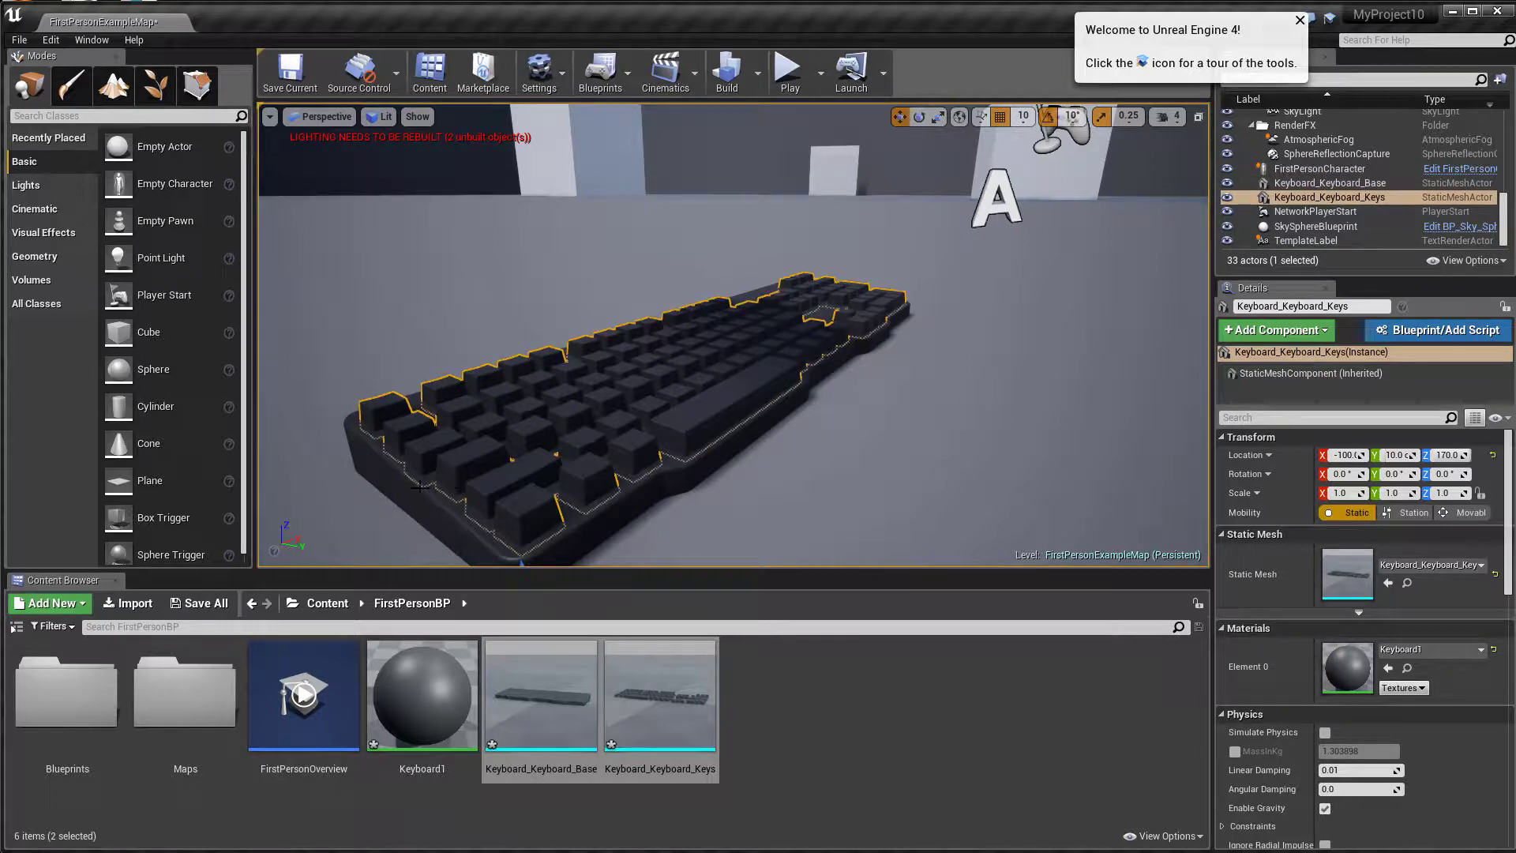
left_click(371, 462, "ctrl")
scroll(611, 400, "down", 3)
scroll(610, 401, "up", 2)
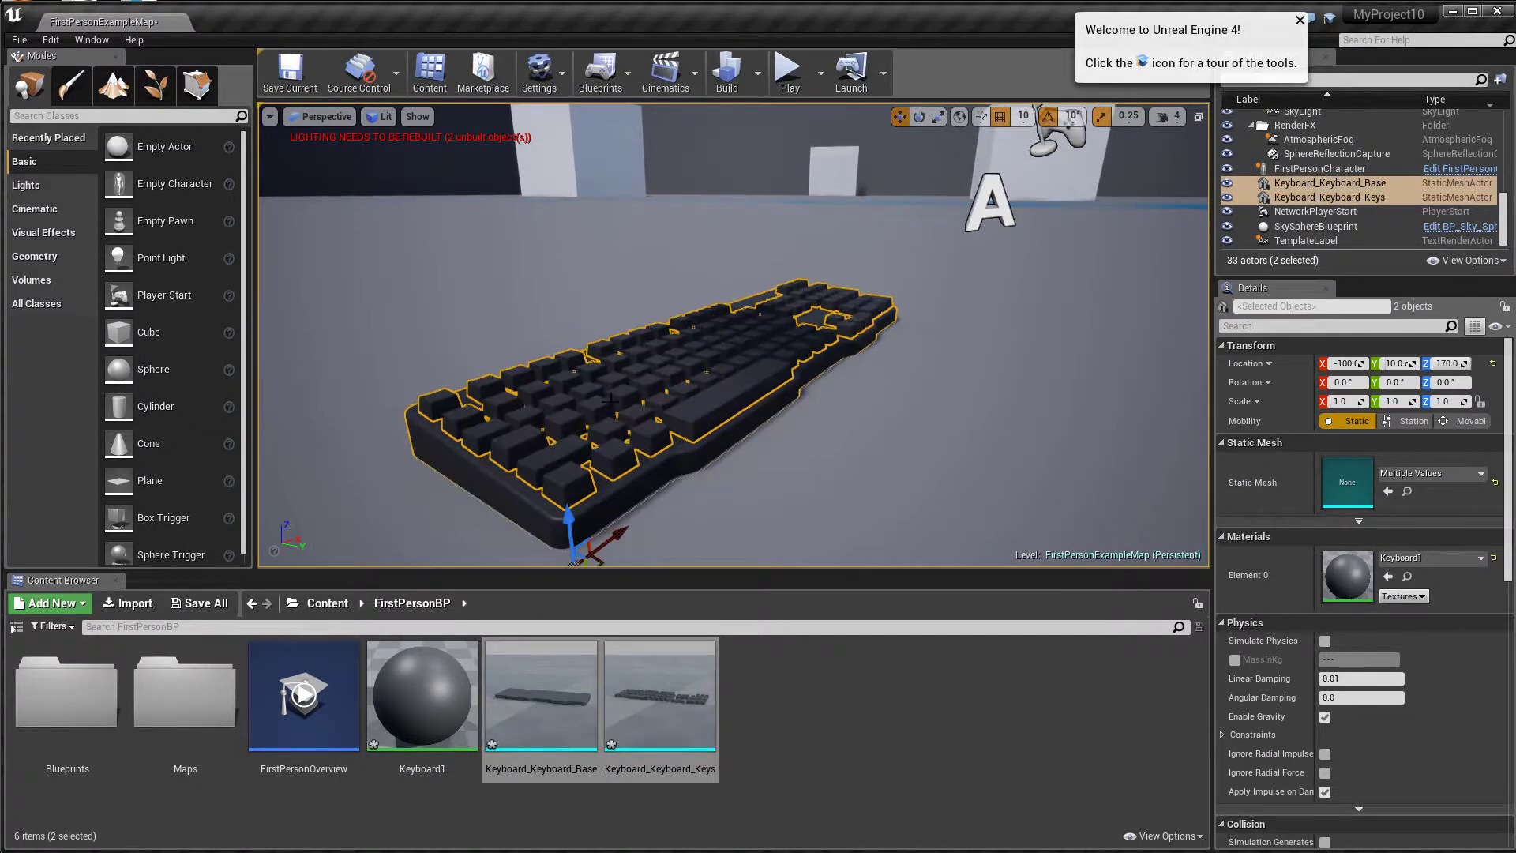
Step: Group the keyboard base and keys in the level, and check that they select as one object
left_click(610, 400)
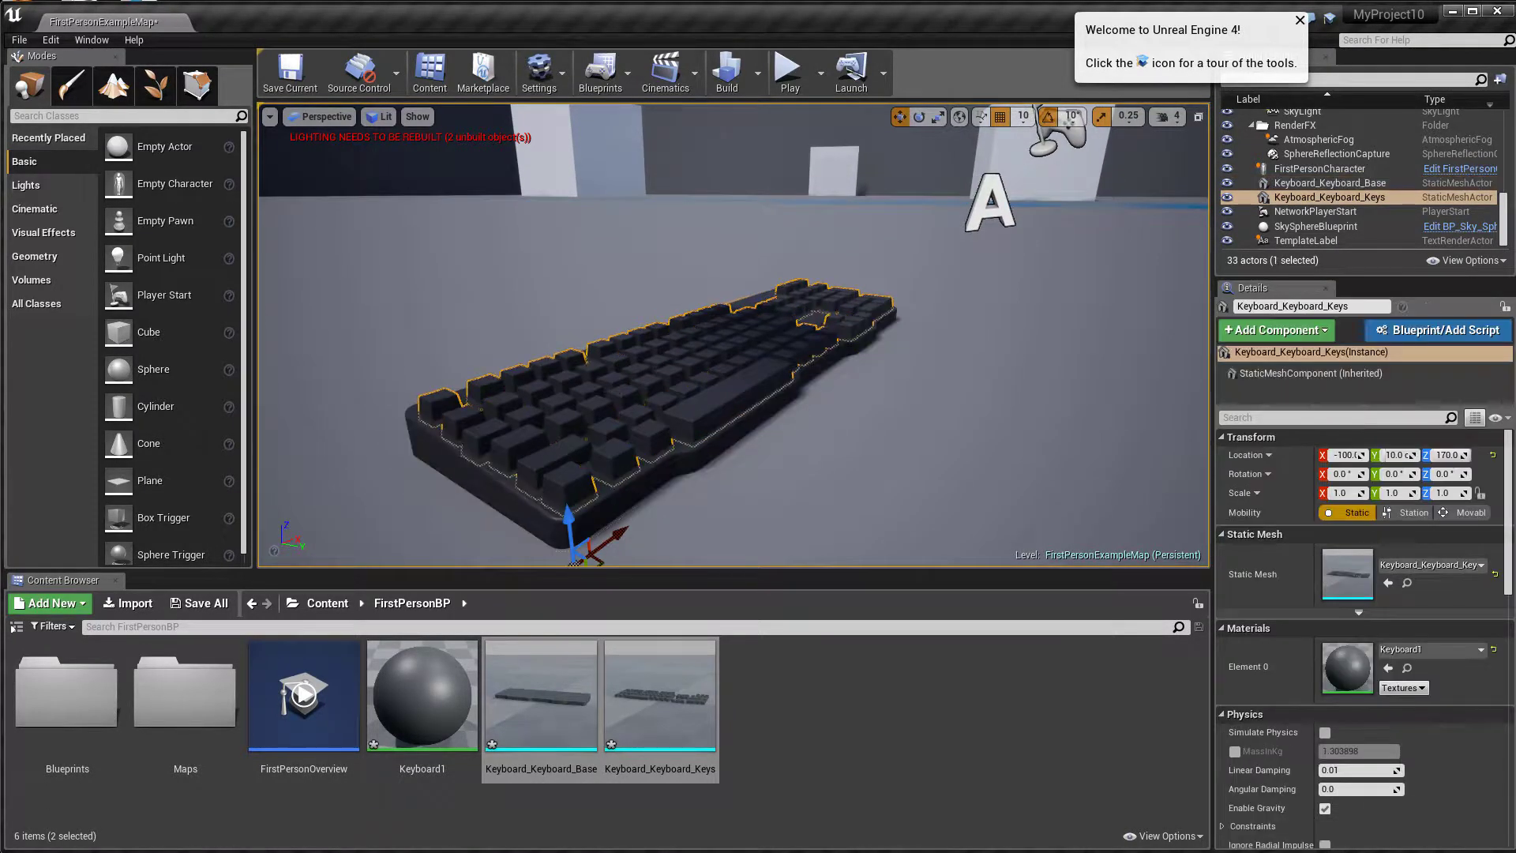
left_click(471, 472, "ctrl")
left_click_drag(606, 368, 716, 373, "alt")
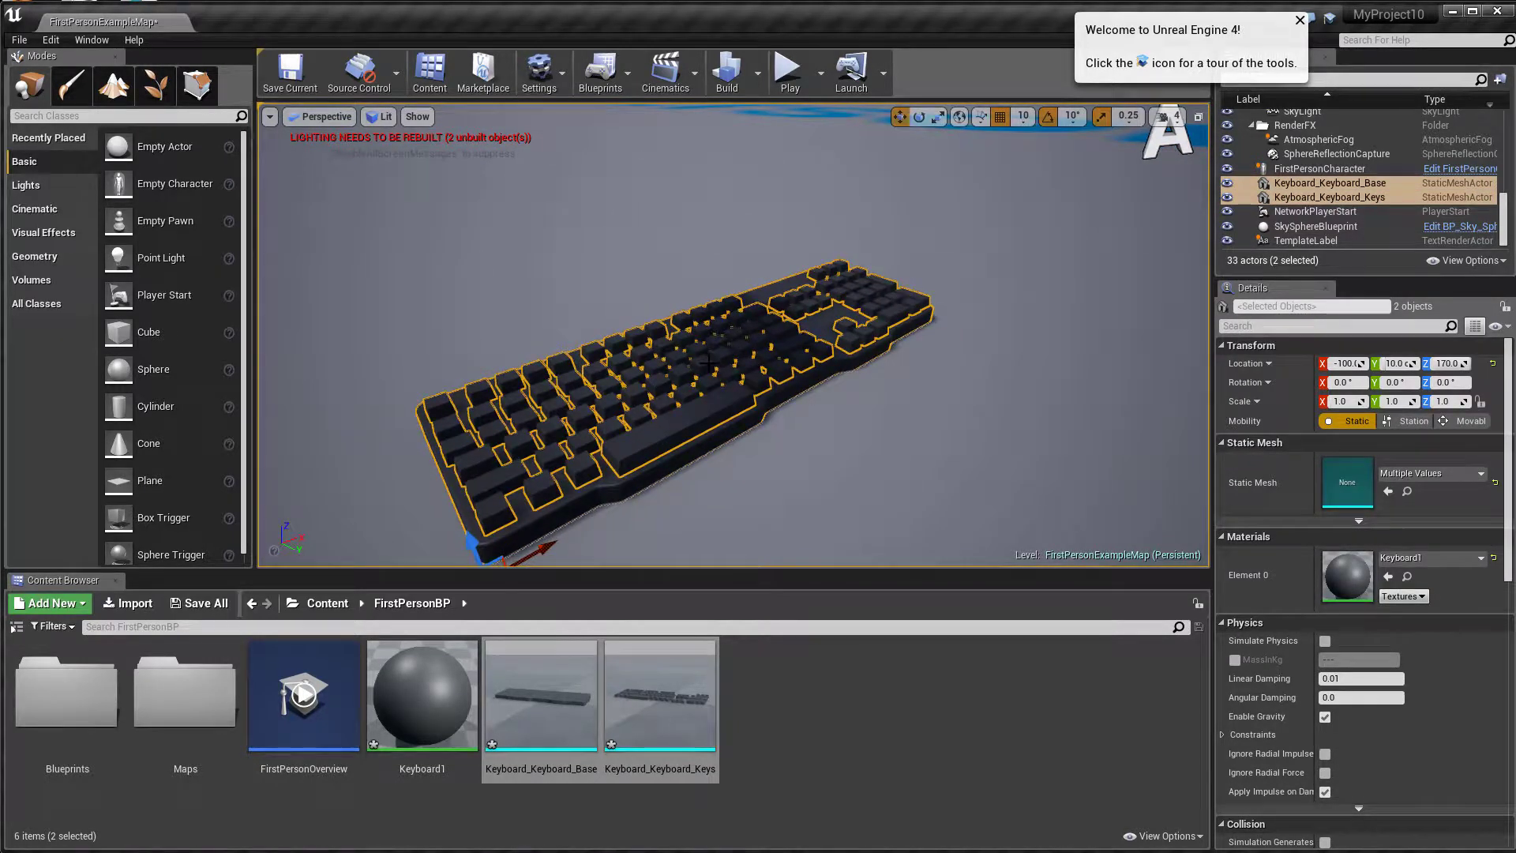
key("ctrl+g")
scroll(714, 368, "down", 3)
scroll(714, 368, "up", 2)
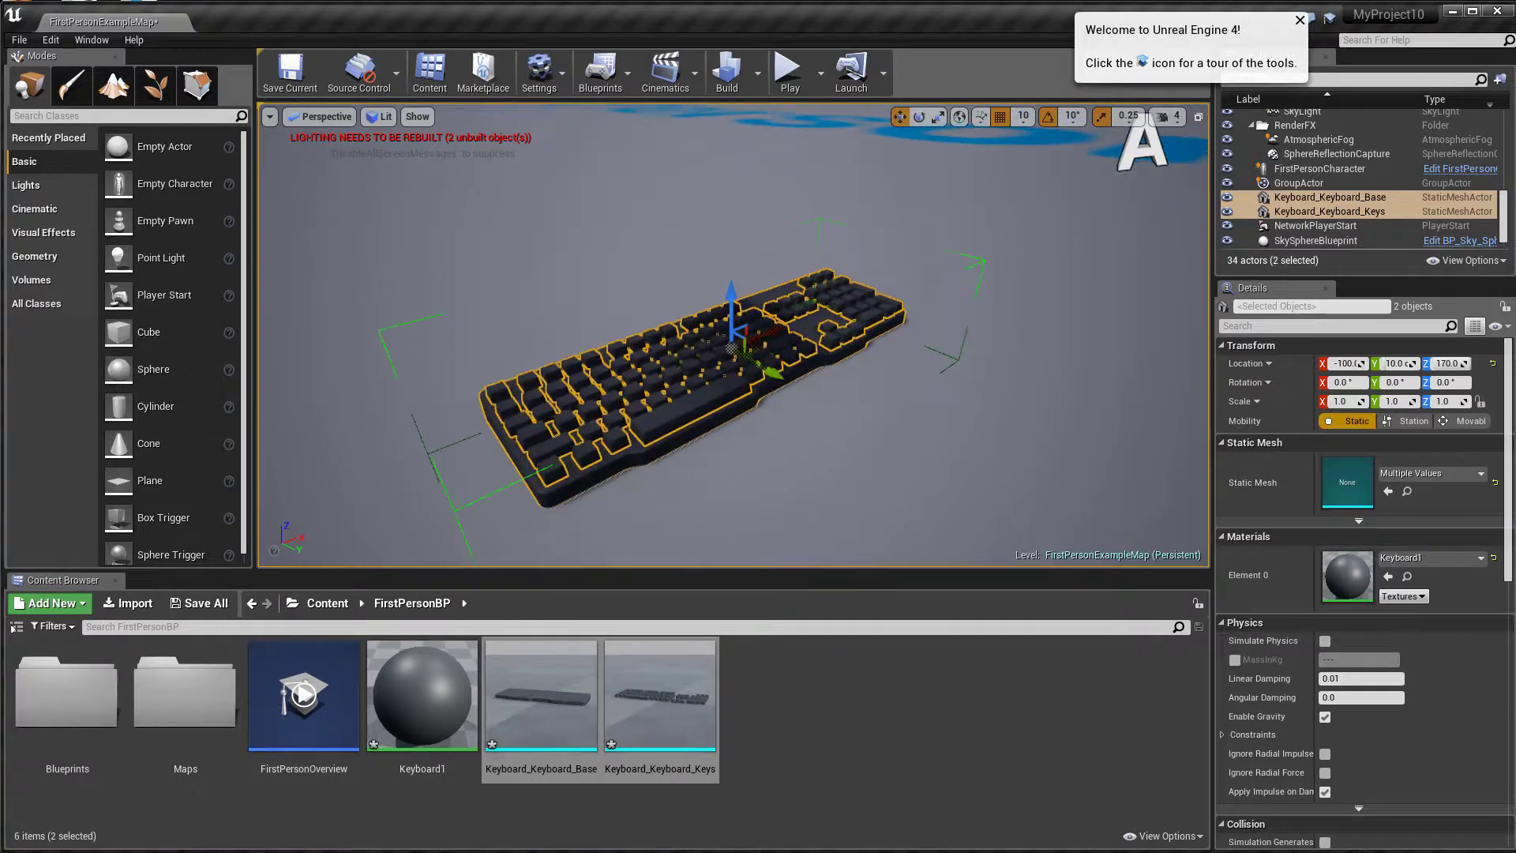
left_click(852, 418)
left_click(782, 359)
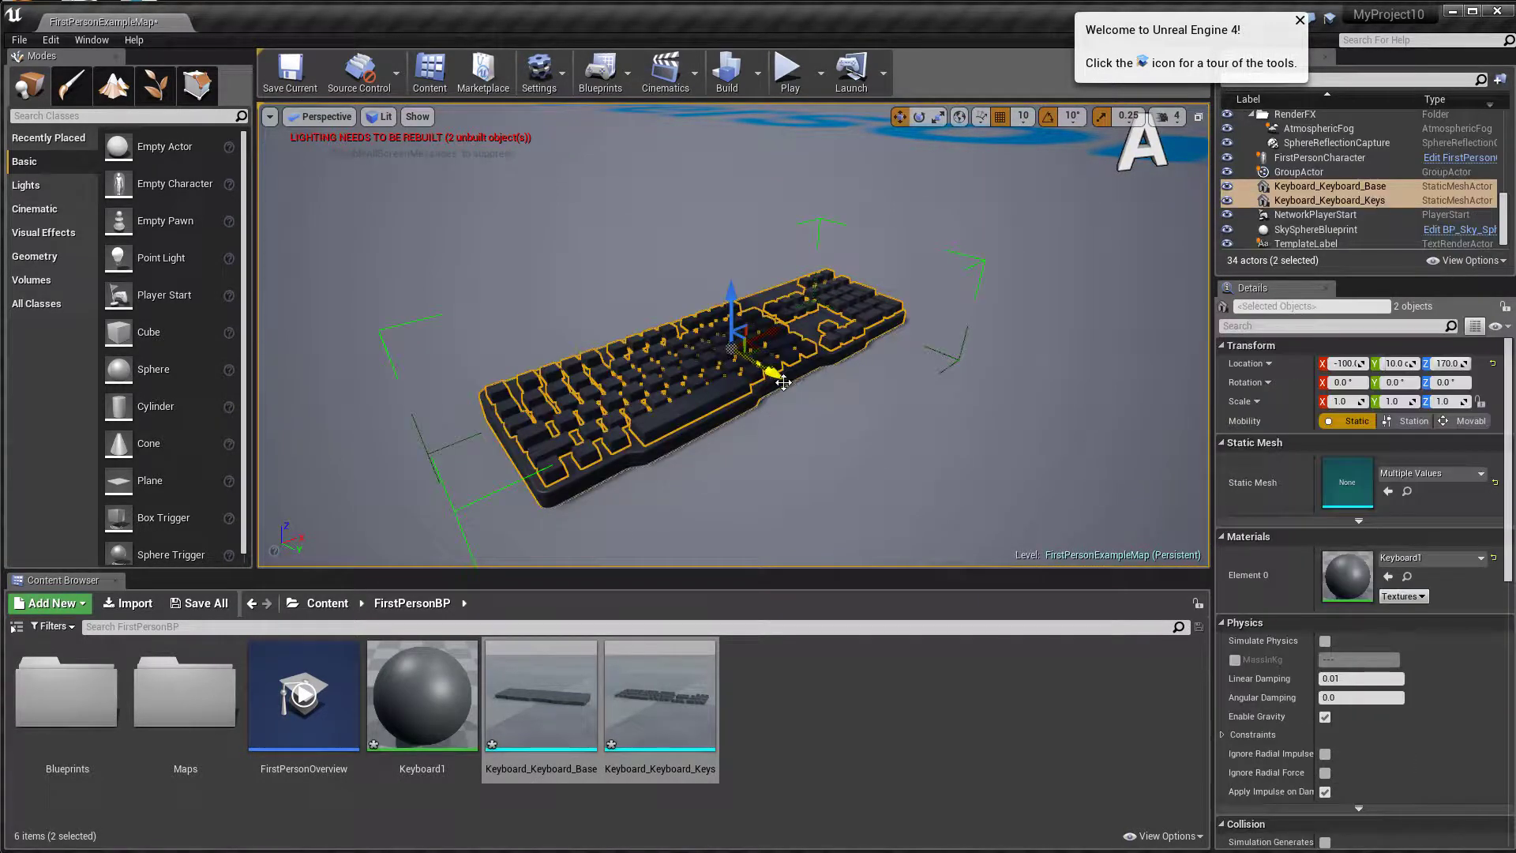
left_click_drag(777, 378, 876, 402)
right_click_drag(876, 403, 948, 435, "alt")
scroll(839, 329, "down", 5)
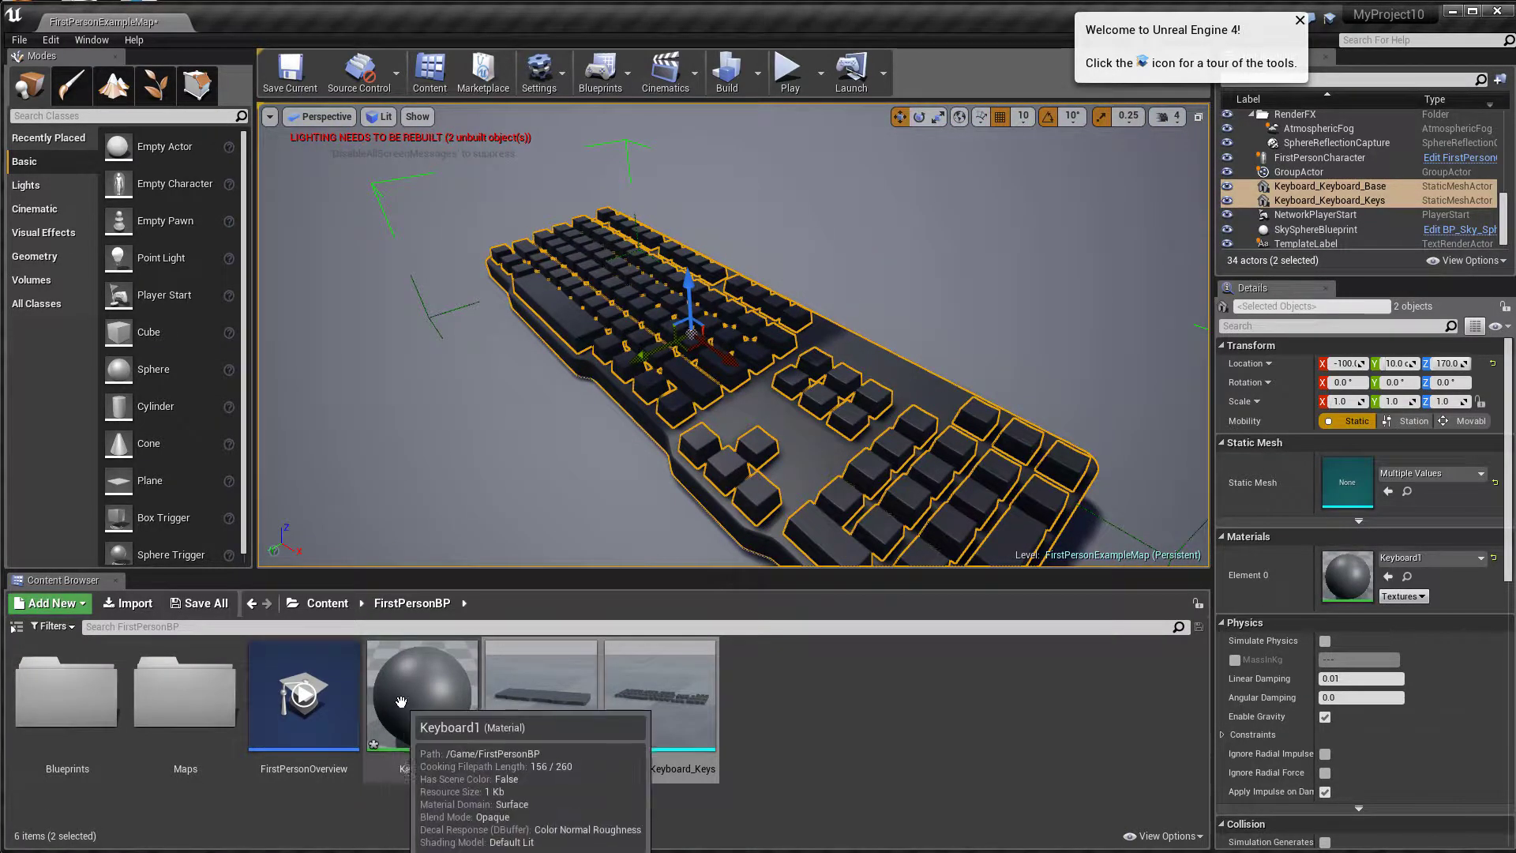
Step: Start an asset import into the FirstPersonBP folder and browse to the keyboard textures in MAYA PROJECTS > PAINTER
left_click(847, 745)
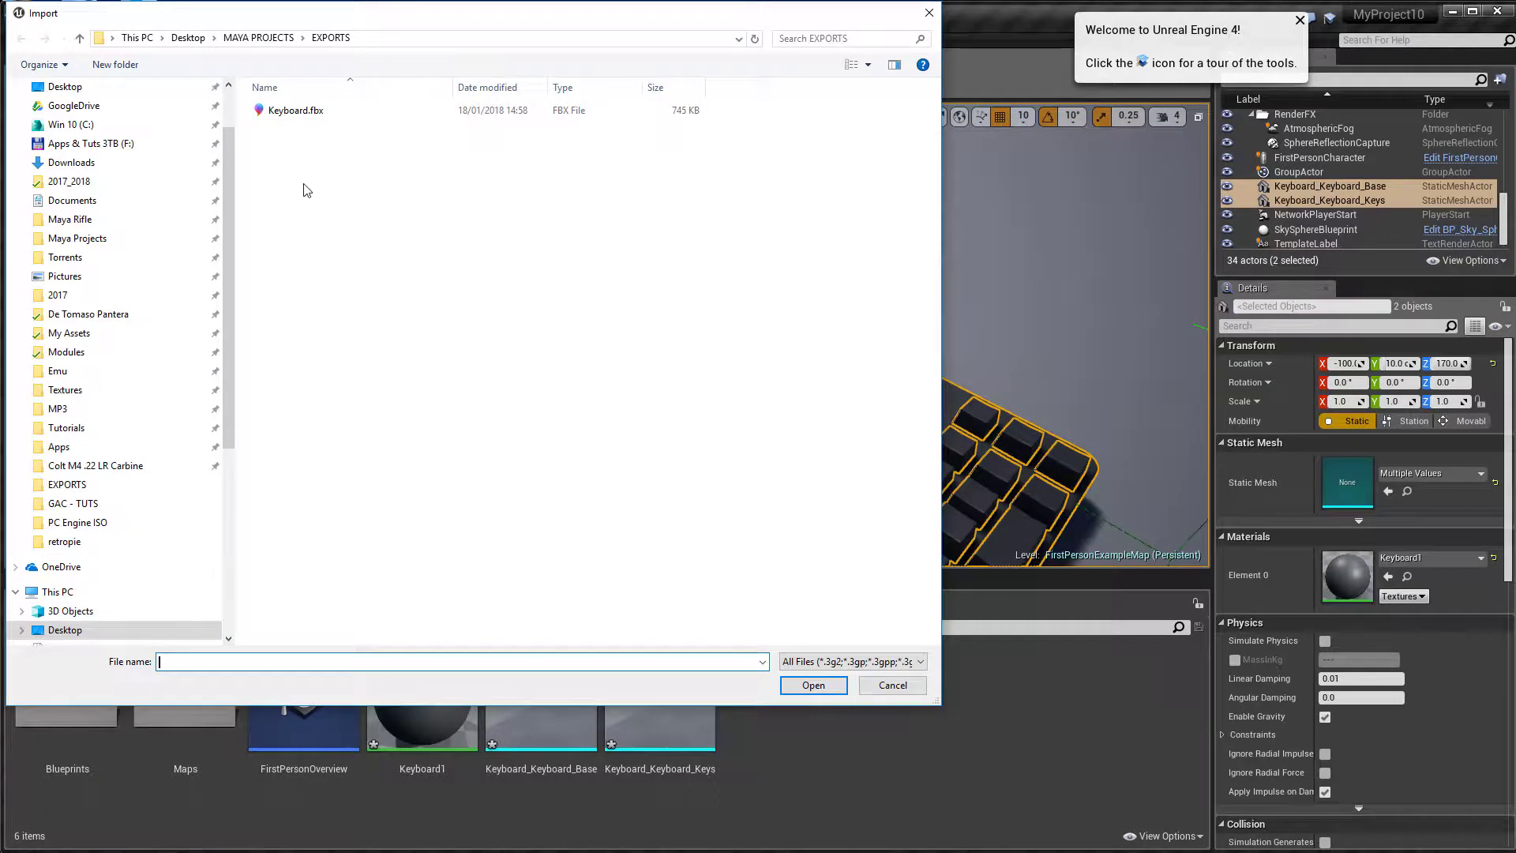
left_click(265, 39)
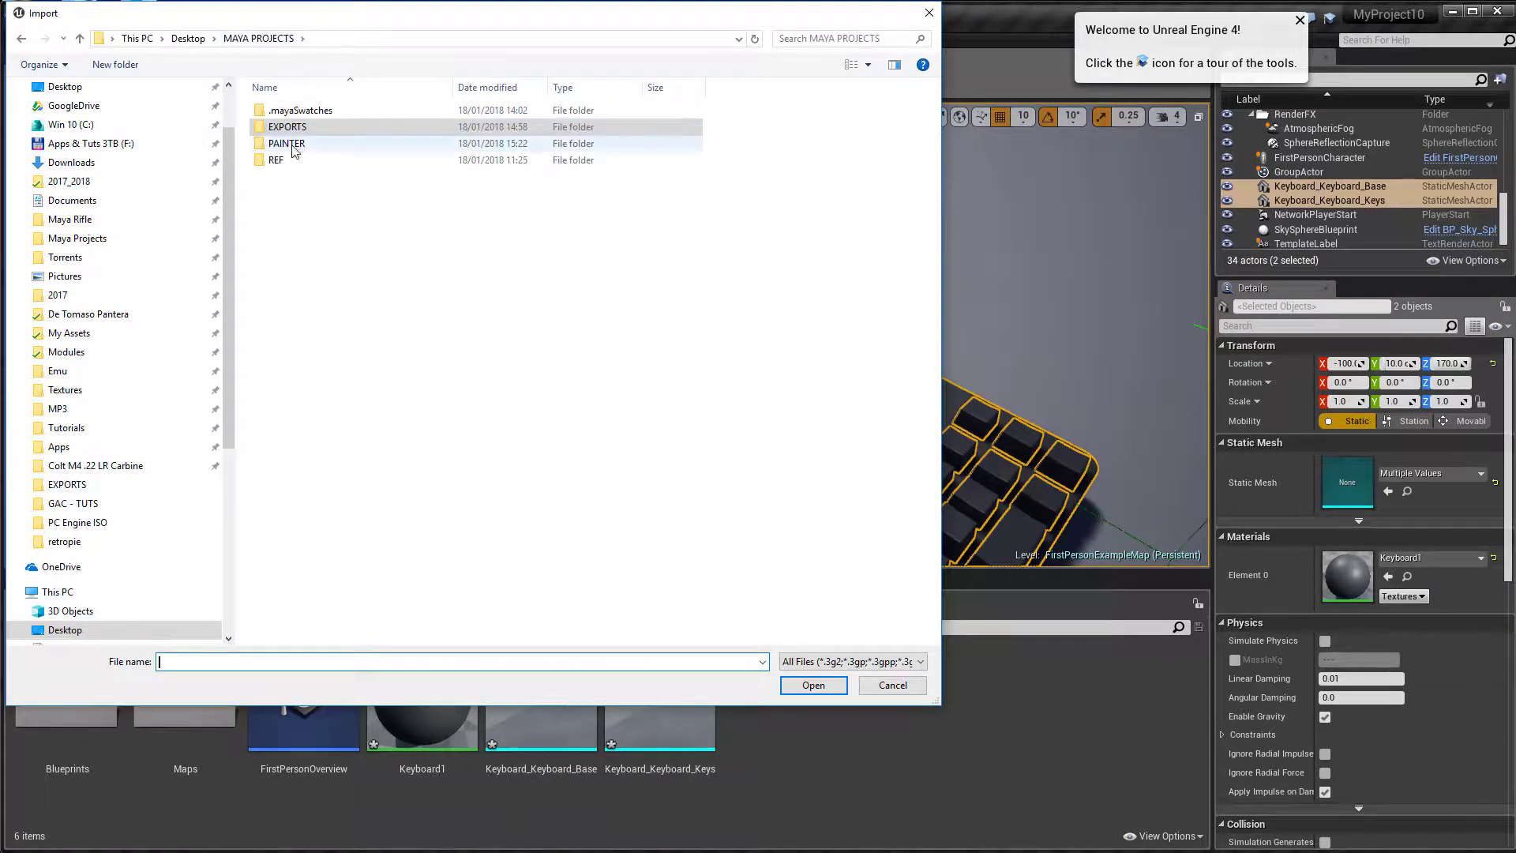
double_click(294, 145)
left_click(296, 139)
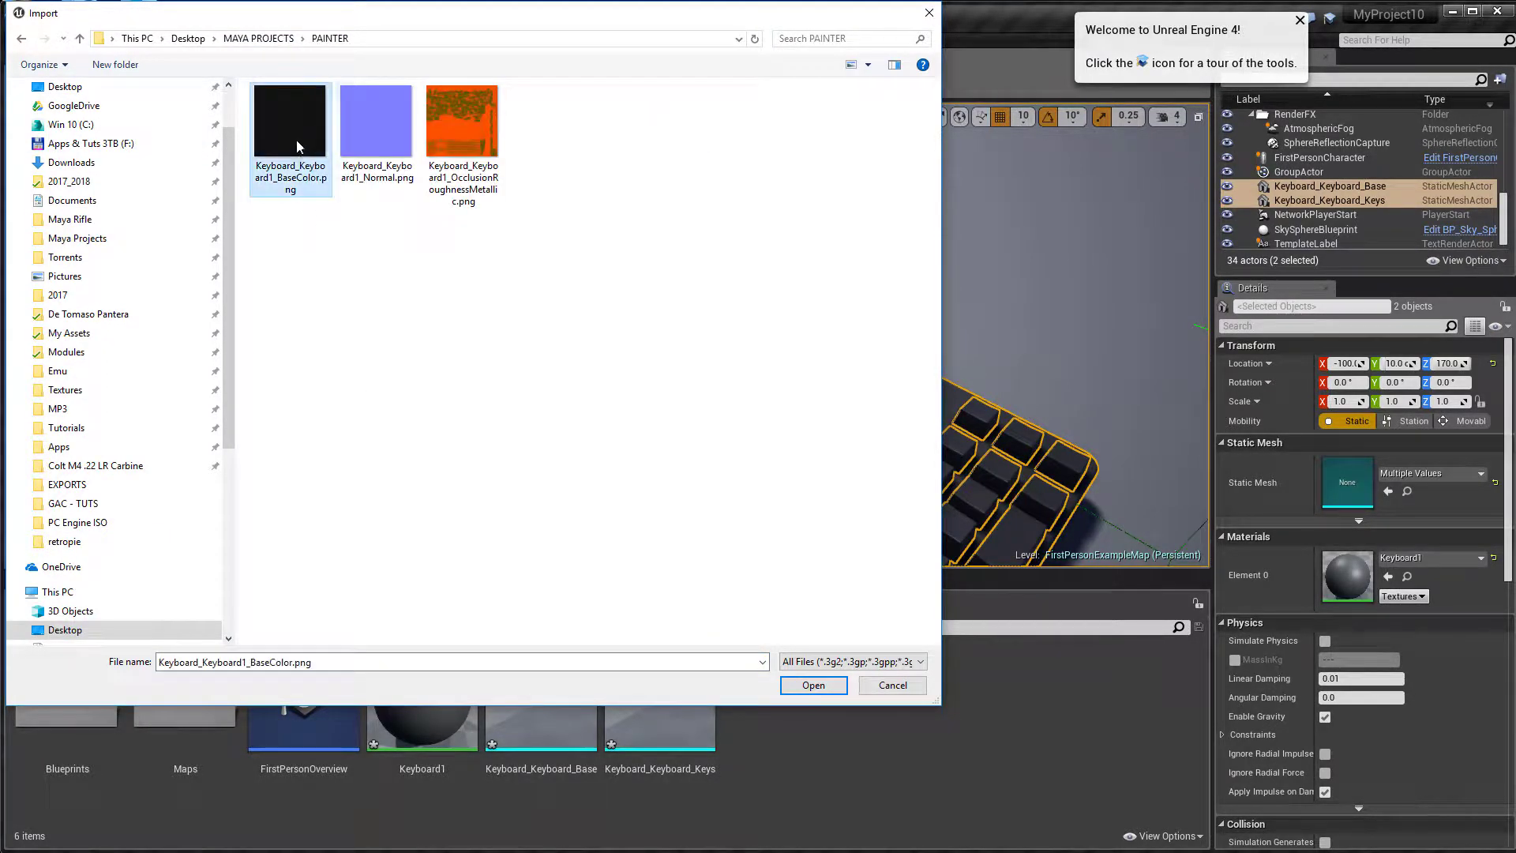
left_click(442, 138, "shift")
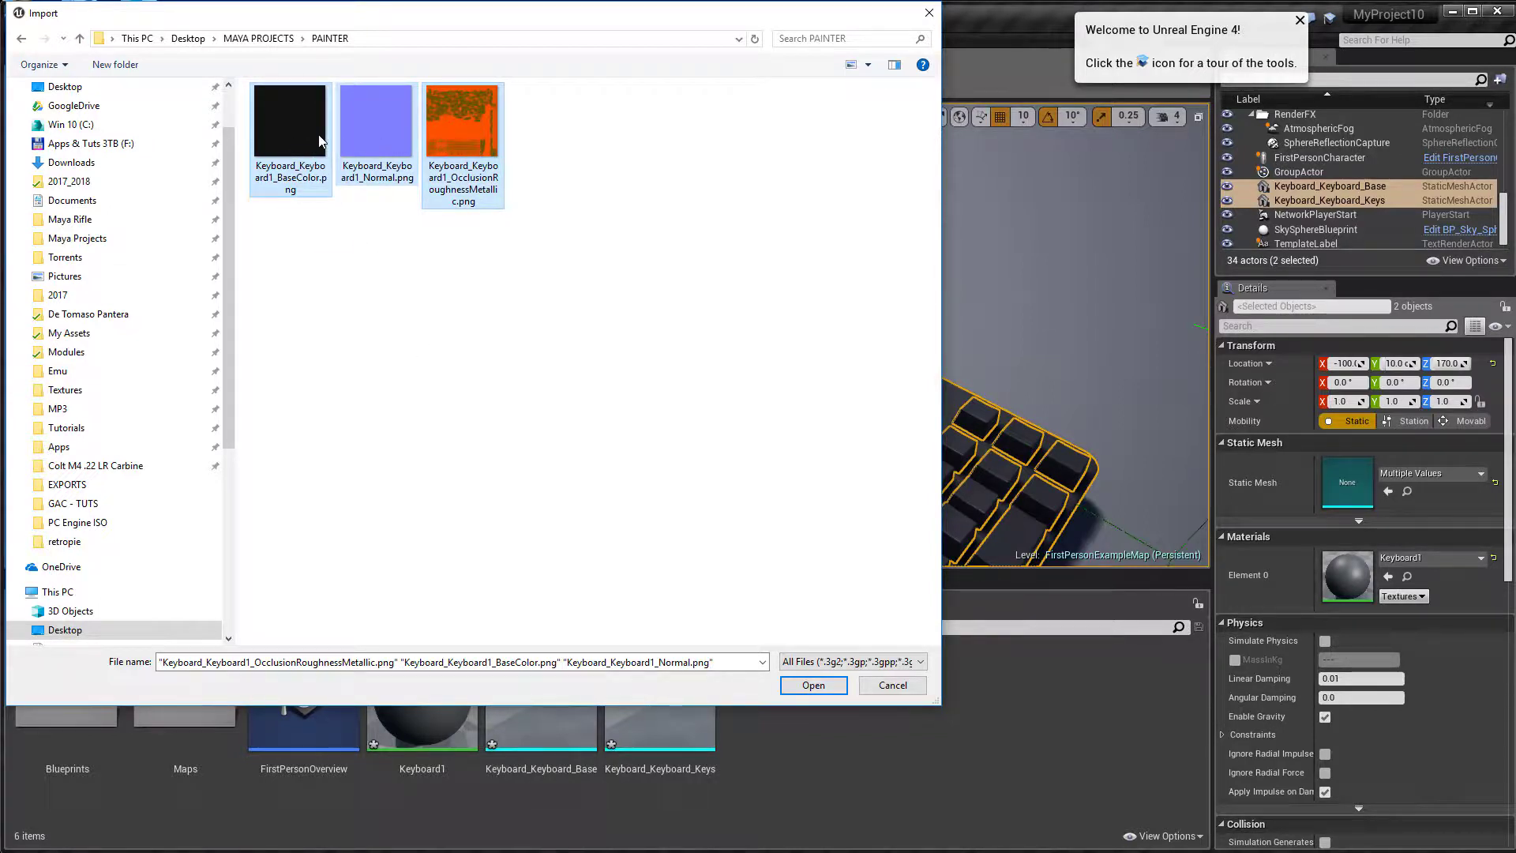
left_click(339, 299)
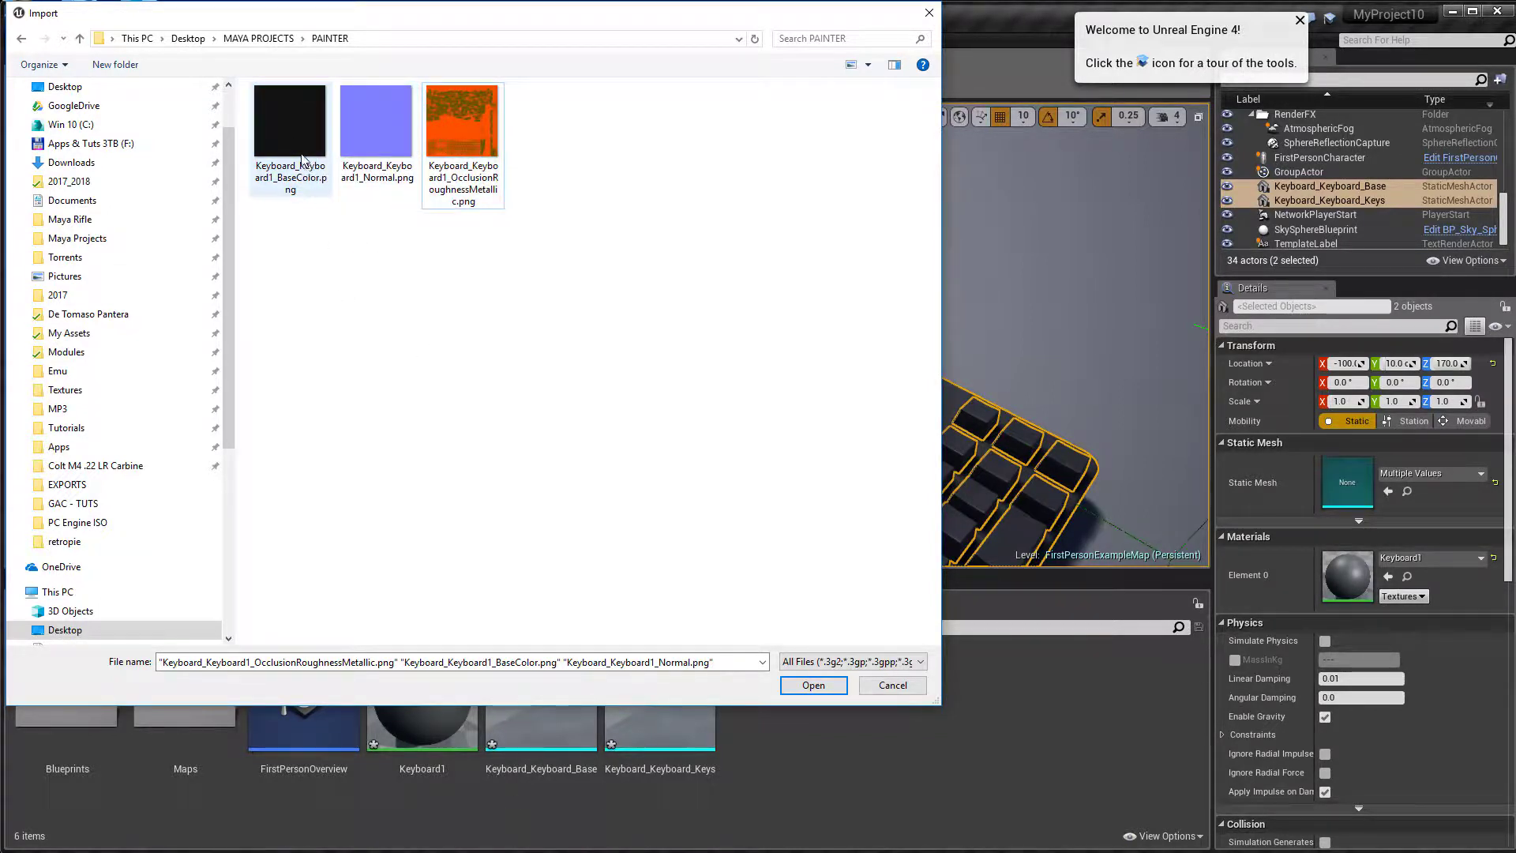
Step: Rename the keyboard's base color texture file as Kb_ALB.png
left_click(302, 159)
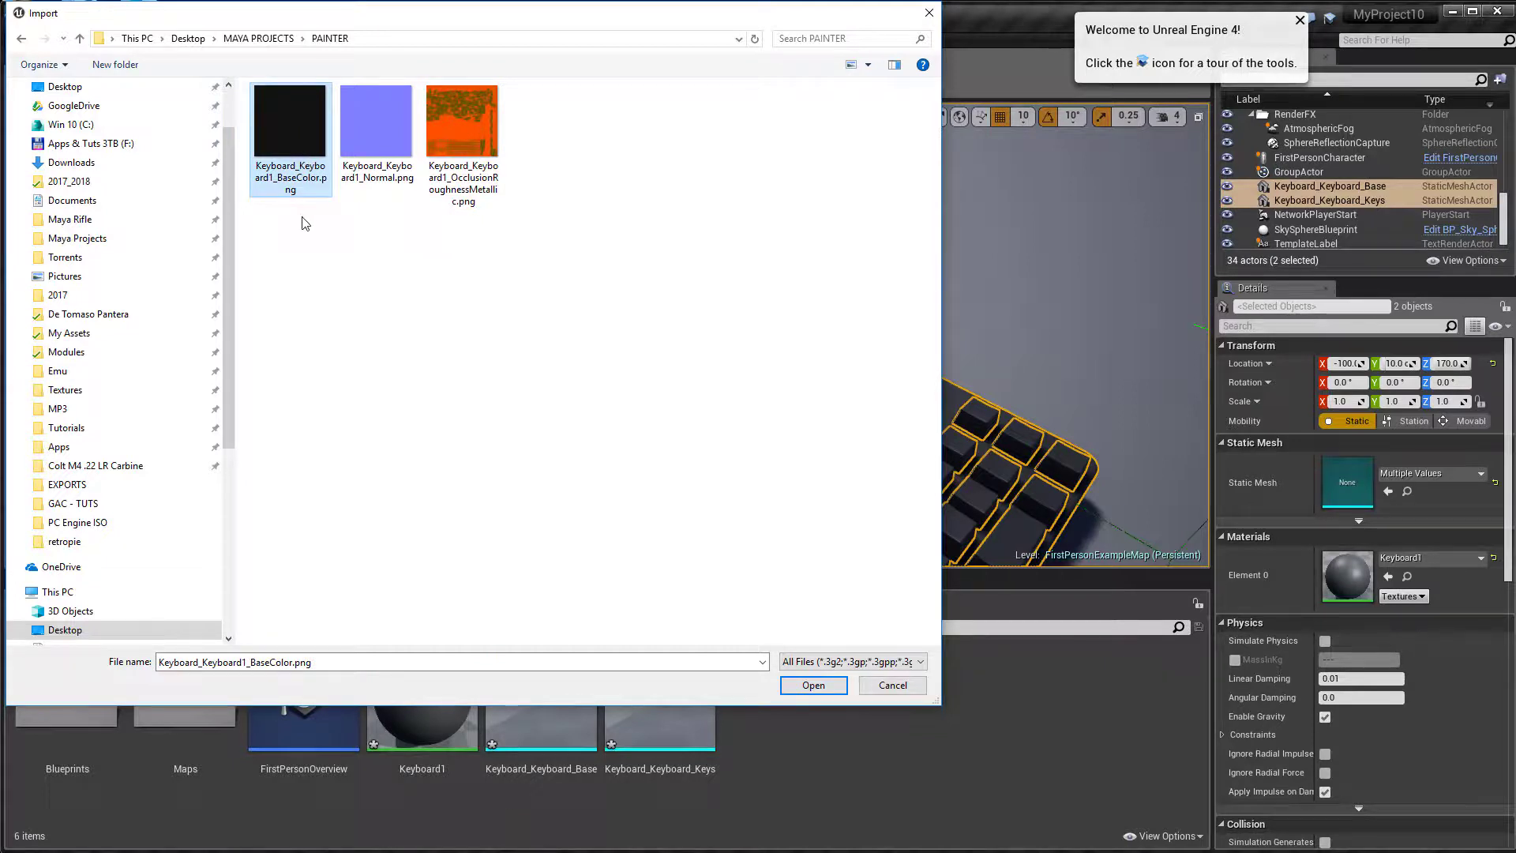
key("F2")
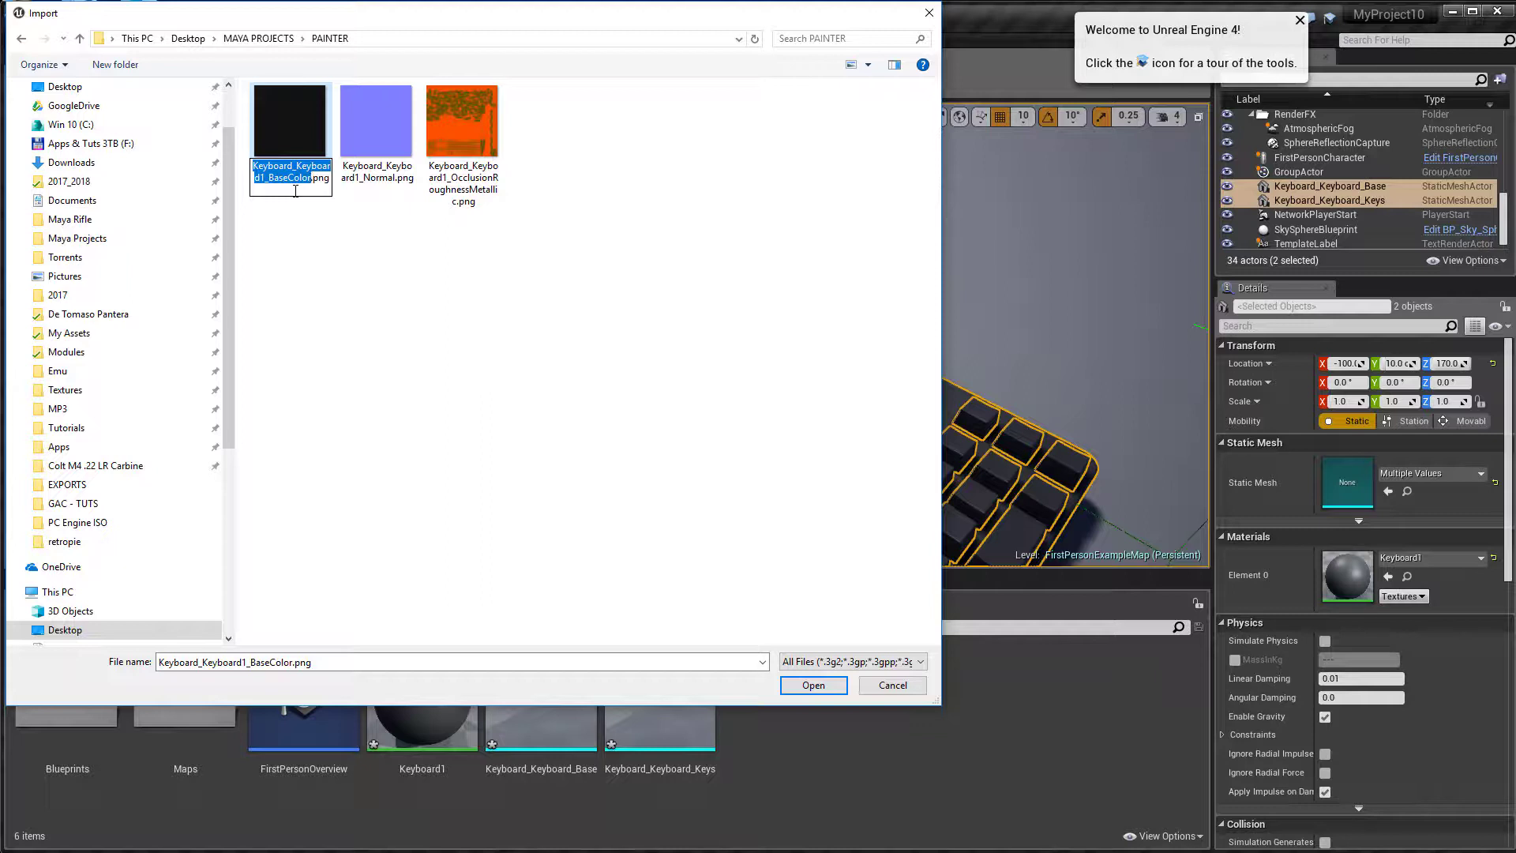
type("Key")
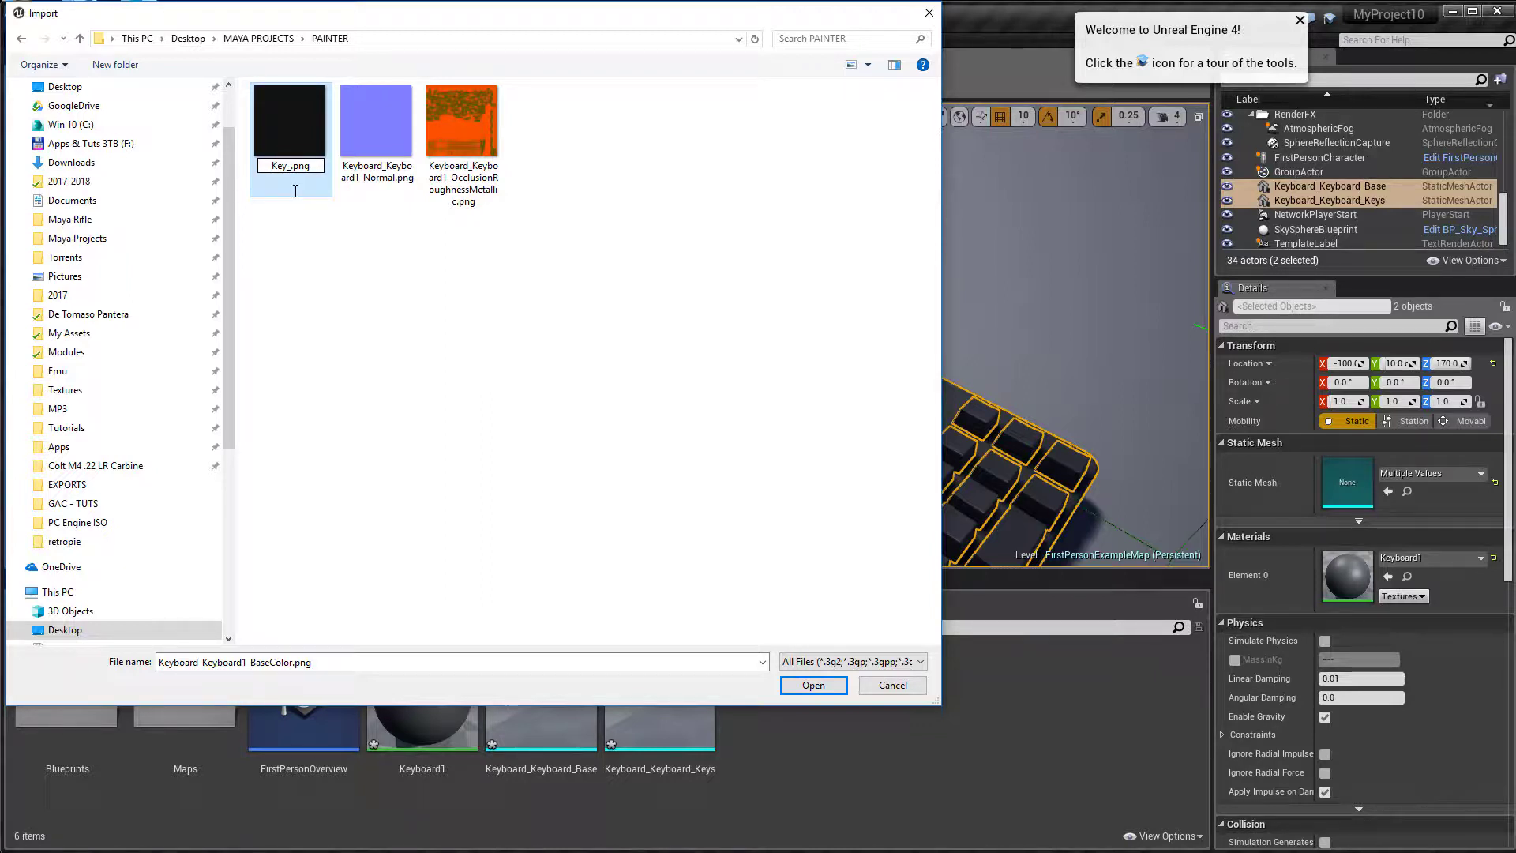
type("_KB")
key("BackSpace")
key("BackSpace")
key("BackSpace")
key("BackSpace")
key("BackSpace")
key("BackSpace")
key("Return")
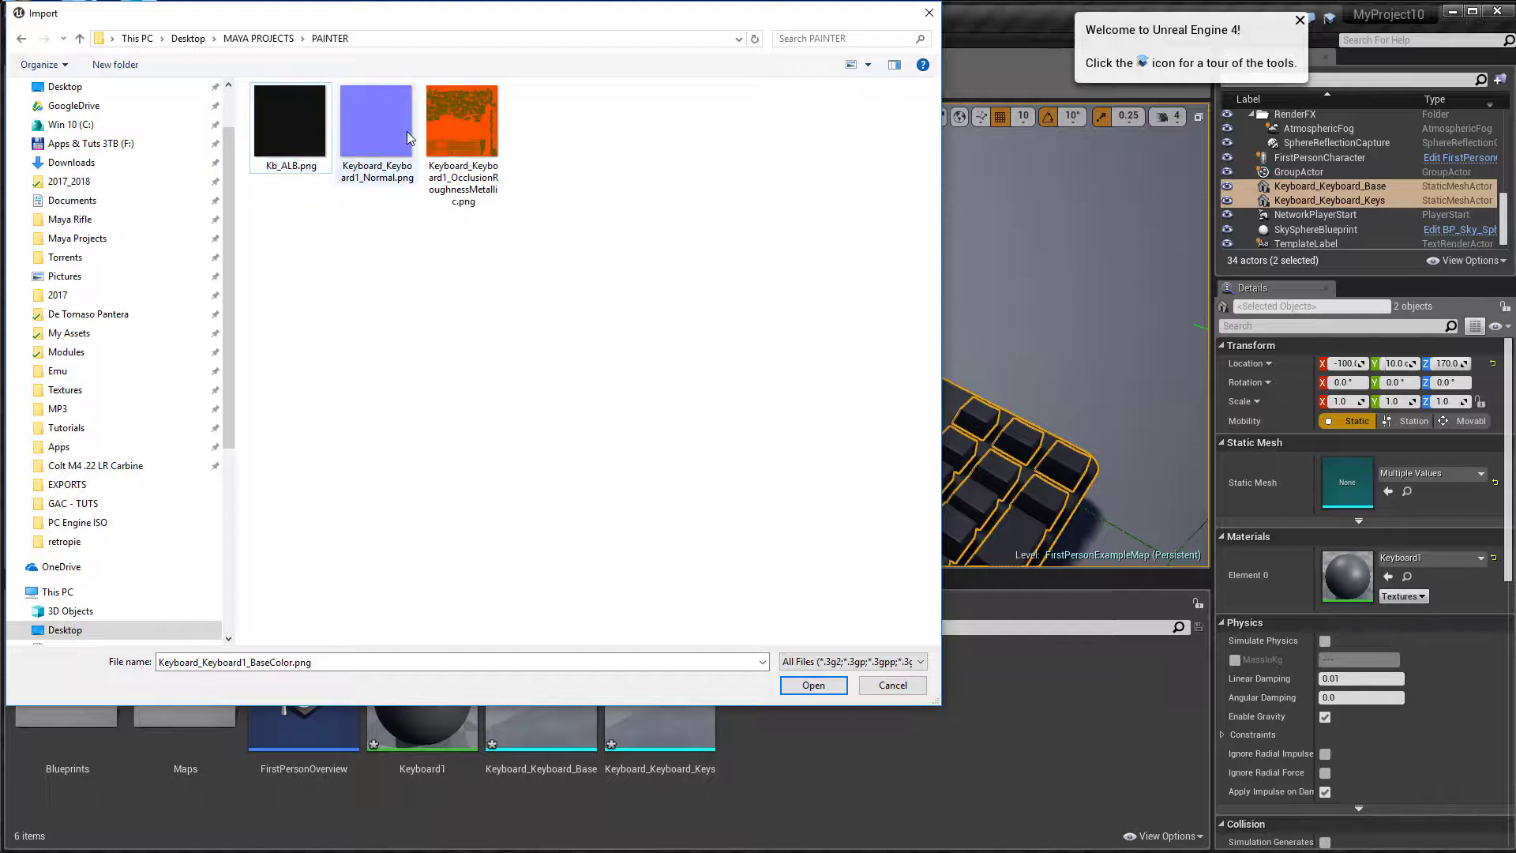
Step: Rename the keyboard's normal map file as Kb_NORM.png
left_click(406, 131)
key("F2")
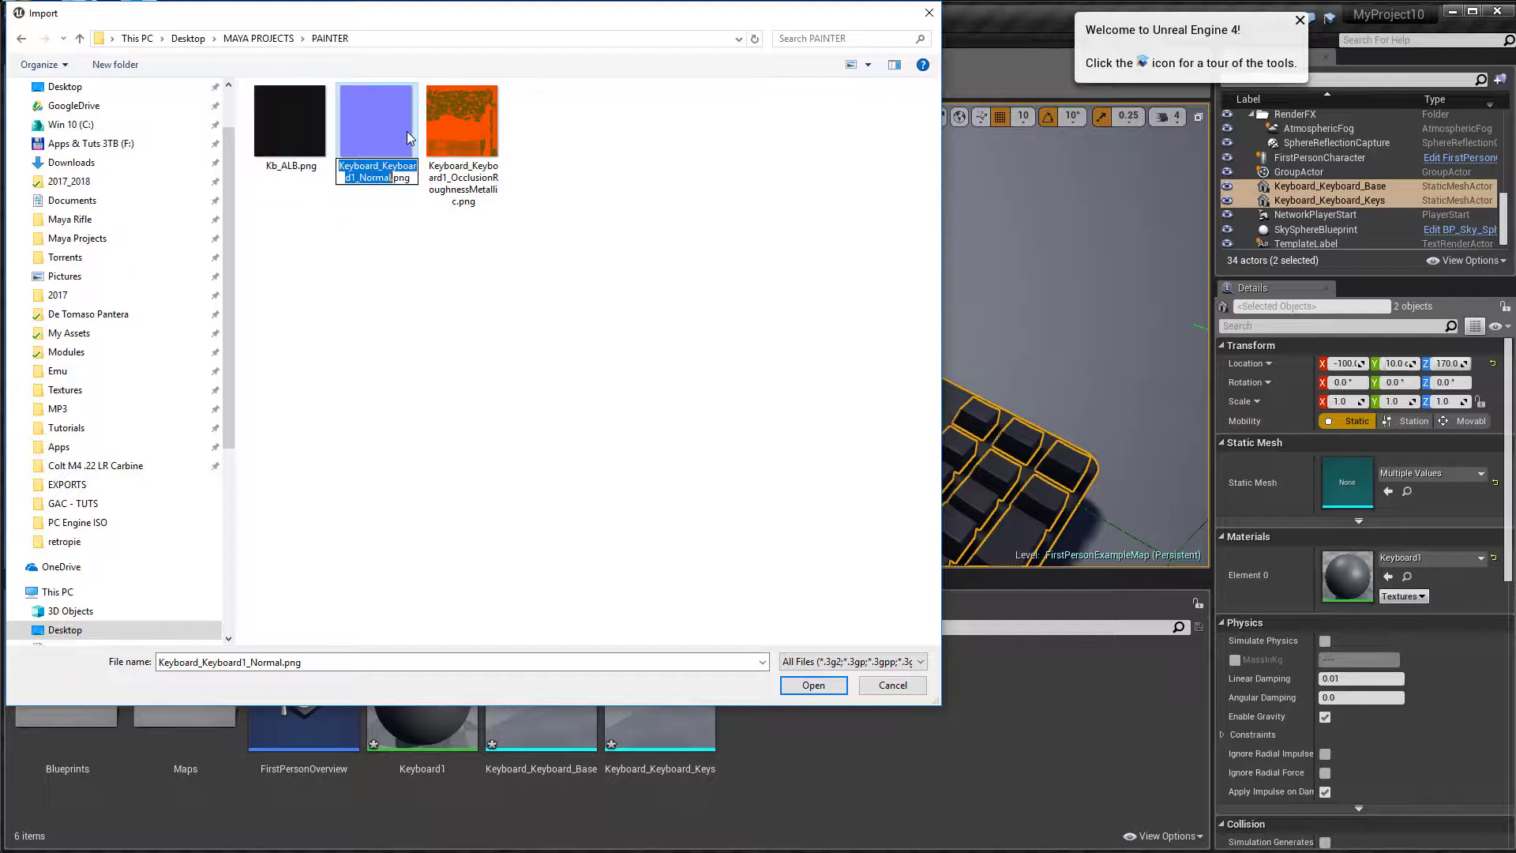
type("Kb_")
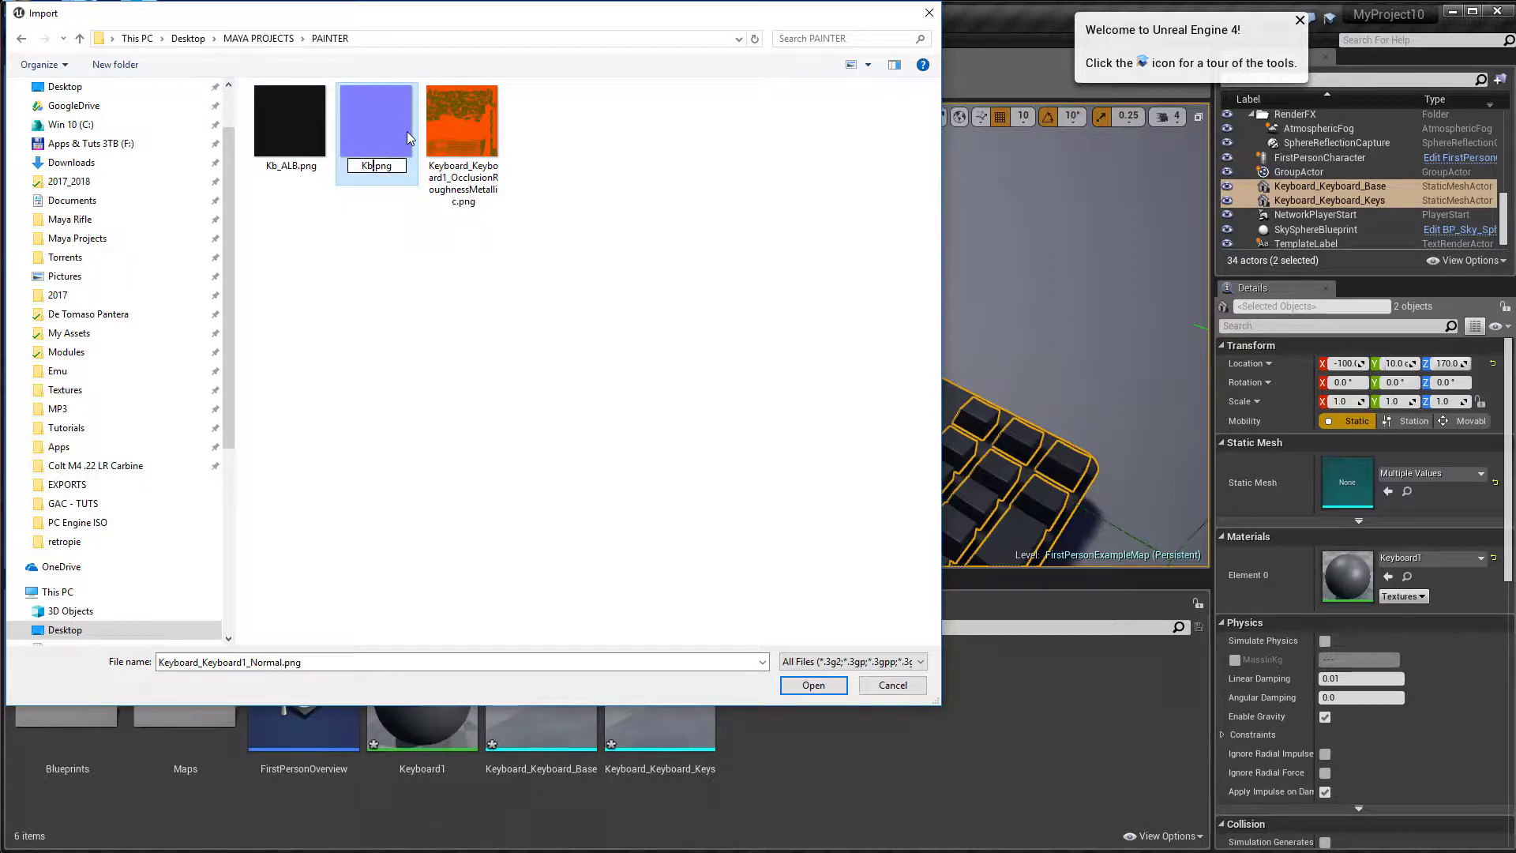
type("NORN")
key("BackSpace")
type("M")
key("Return")
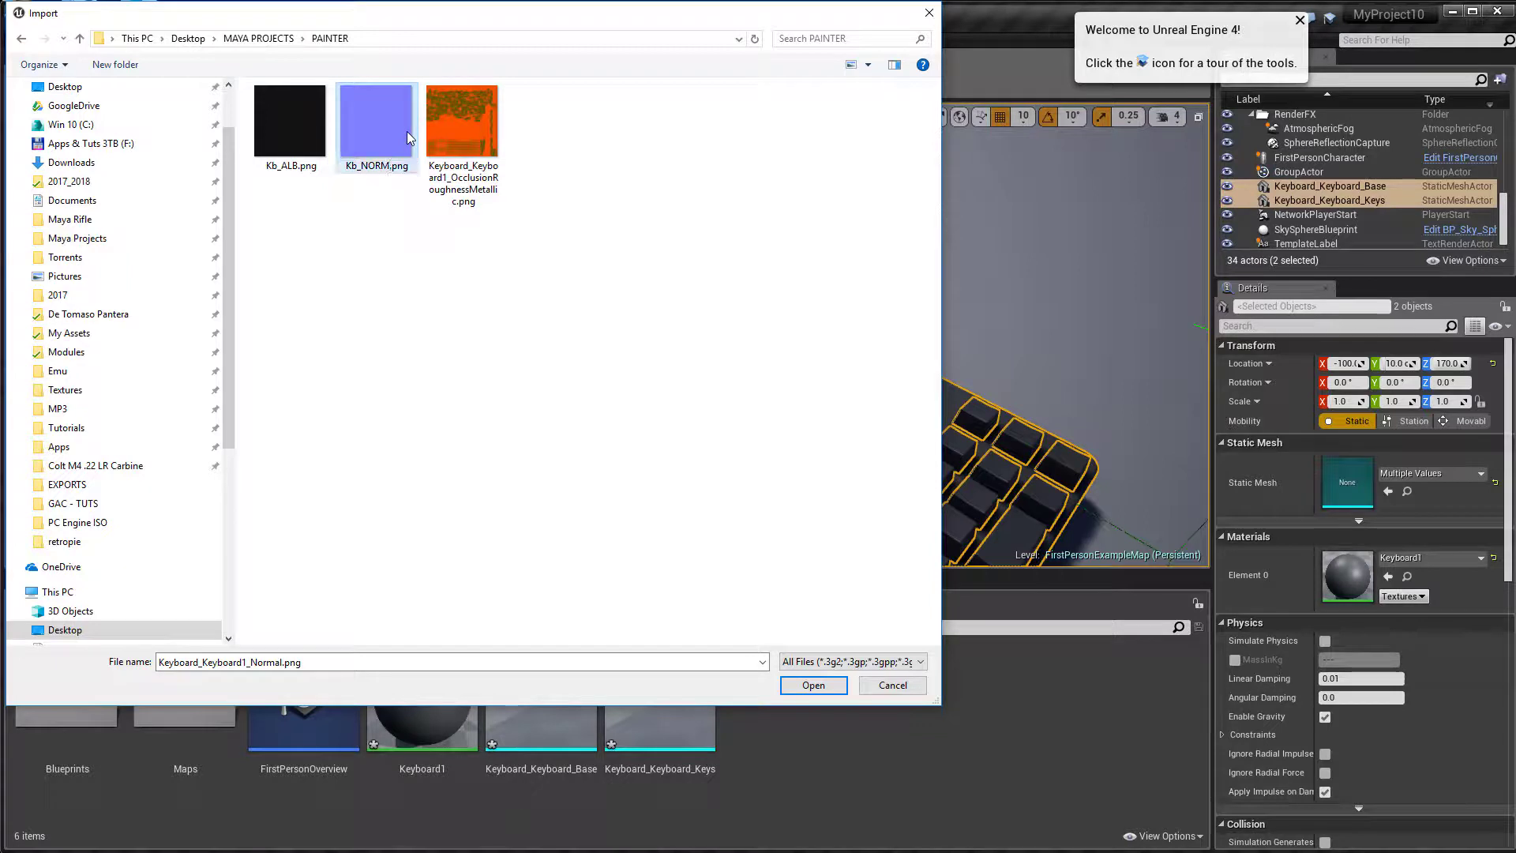
Step: Rename the packed occlusion, roughness and metallic texture file as Kb_RGB.png
left_click(483, 148)
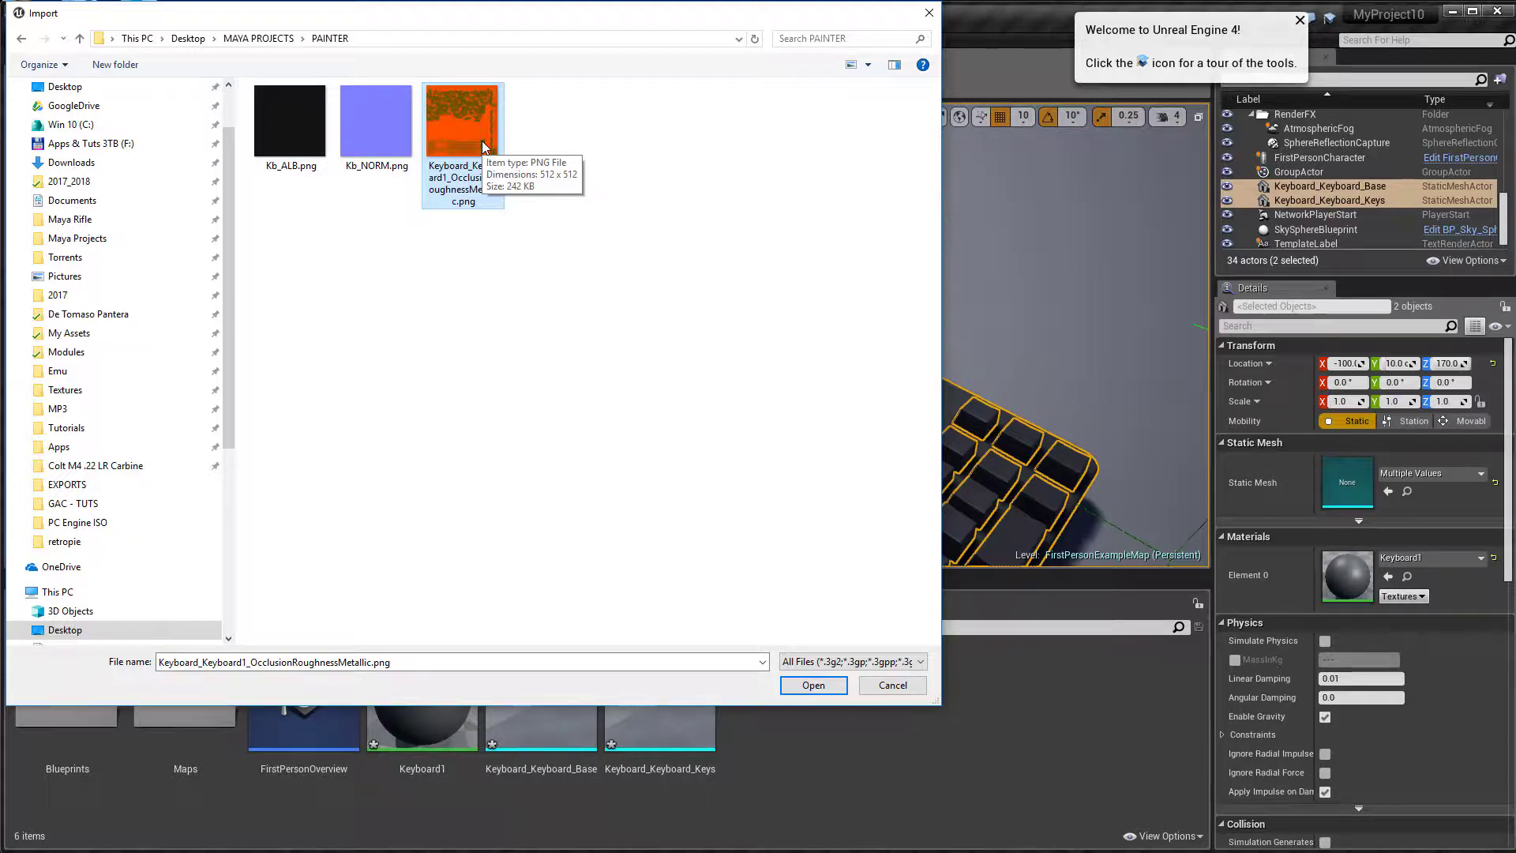
key("F2")
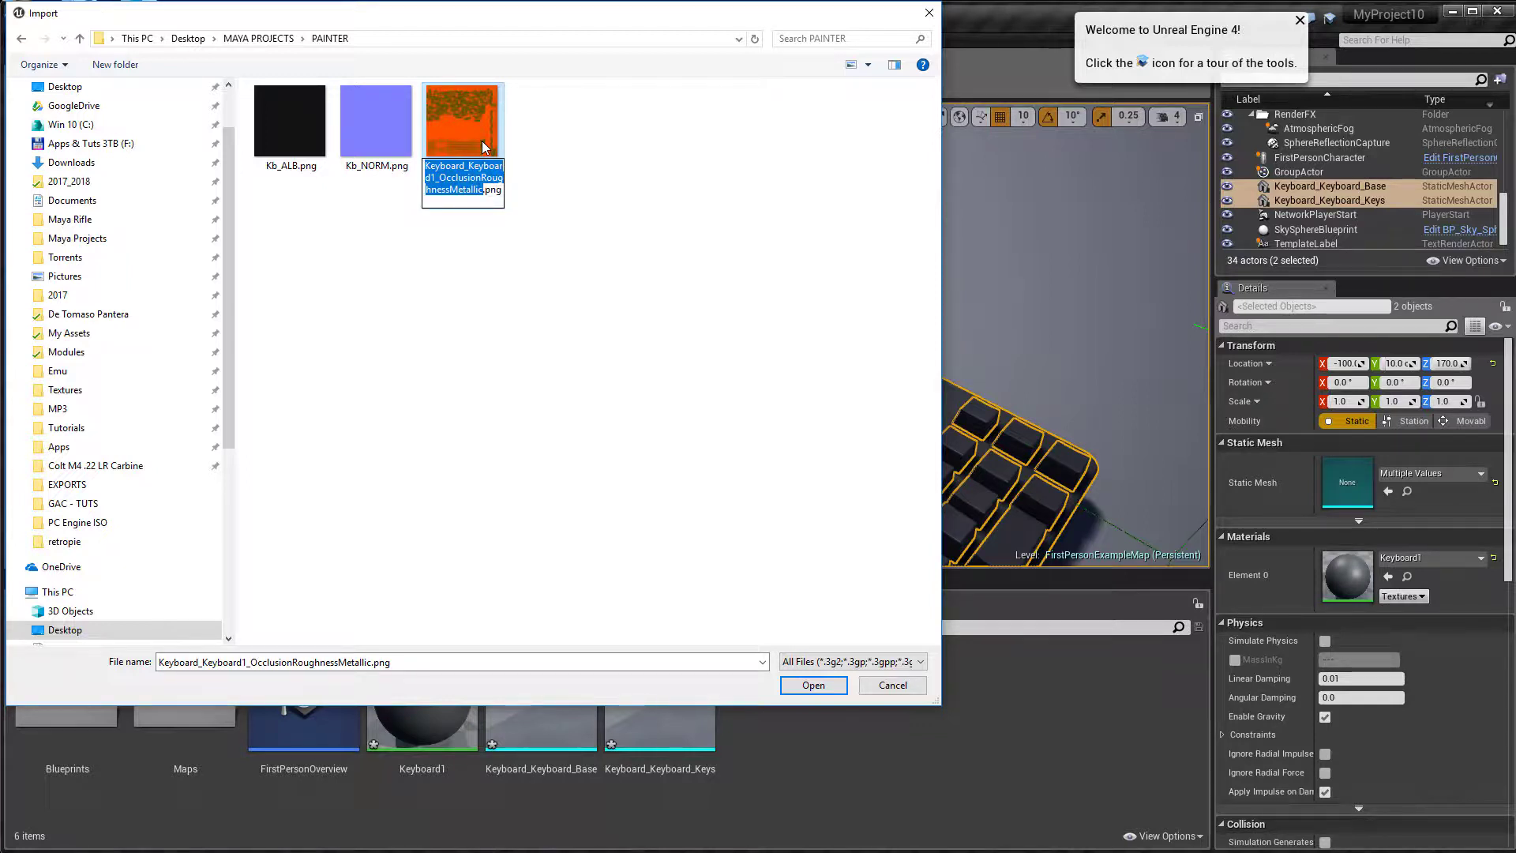
type("Kb_")
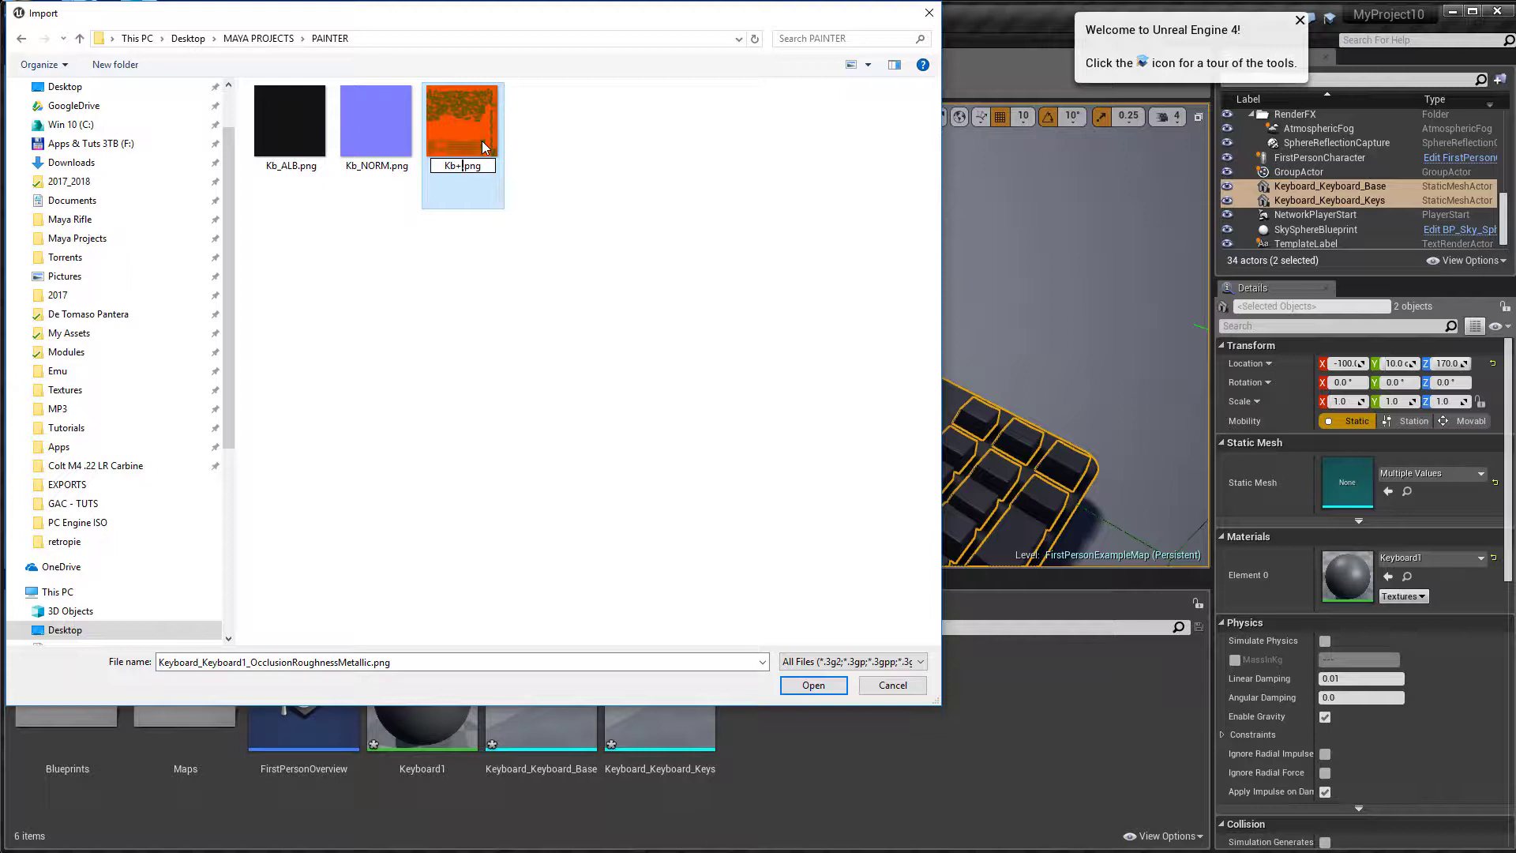
key("BackSpace")
type("_TGB")
key("BackSpace")
key("BackSpace")
key("BackSpace")
type("RGB")
key("Return")
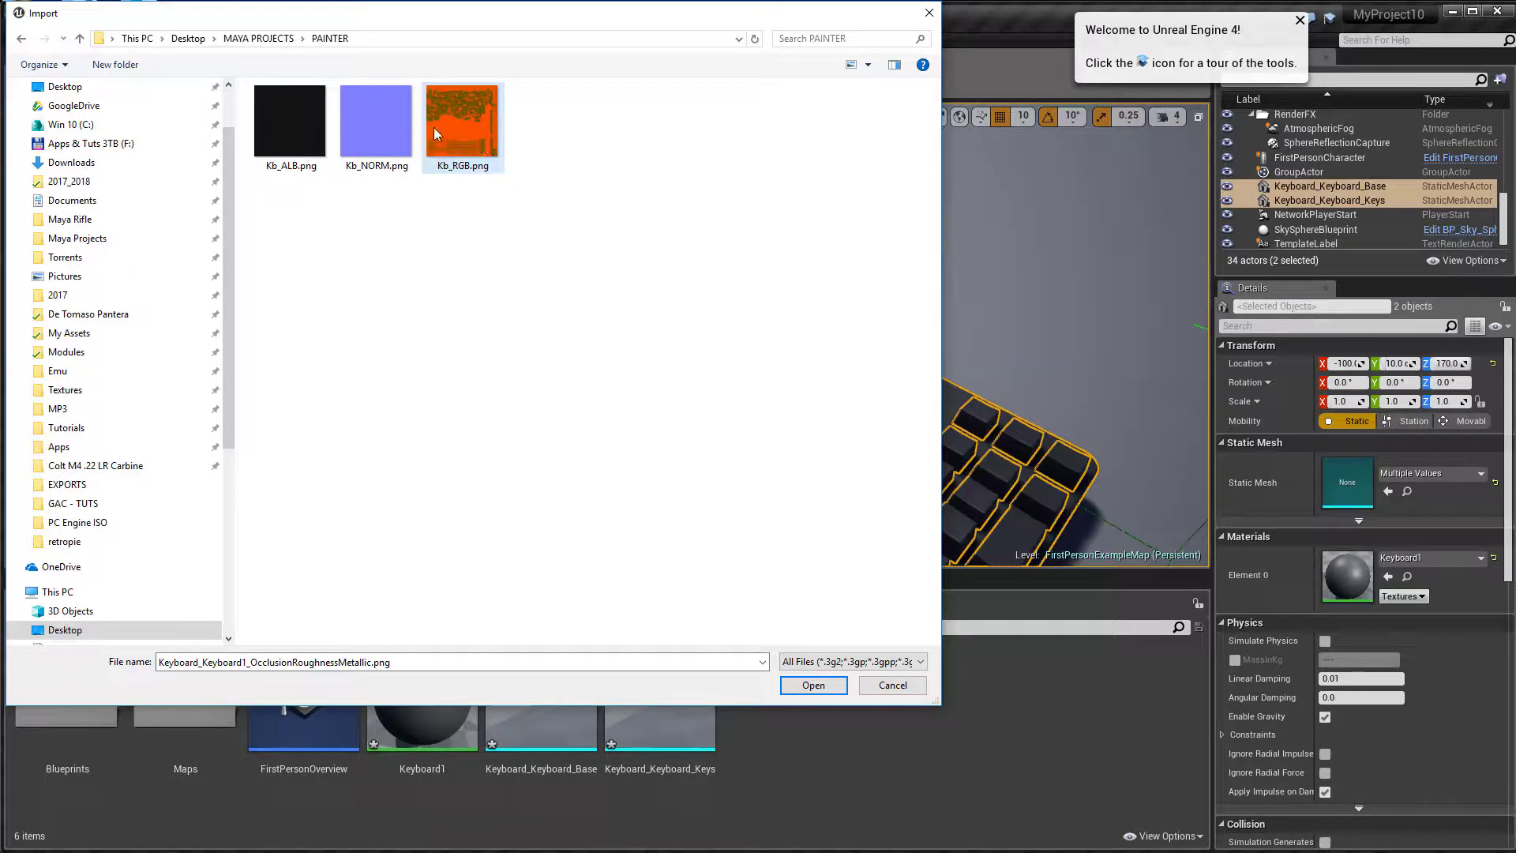
Step: Import the Kb_ALB, Kb_NORM and Kb_RGB textures into the FirstPersonBP folder
left_click(311, 121, "shift")
left_click(814, 685)
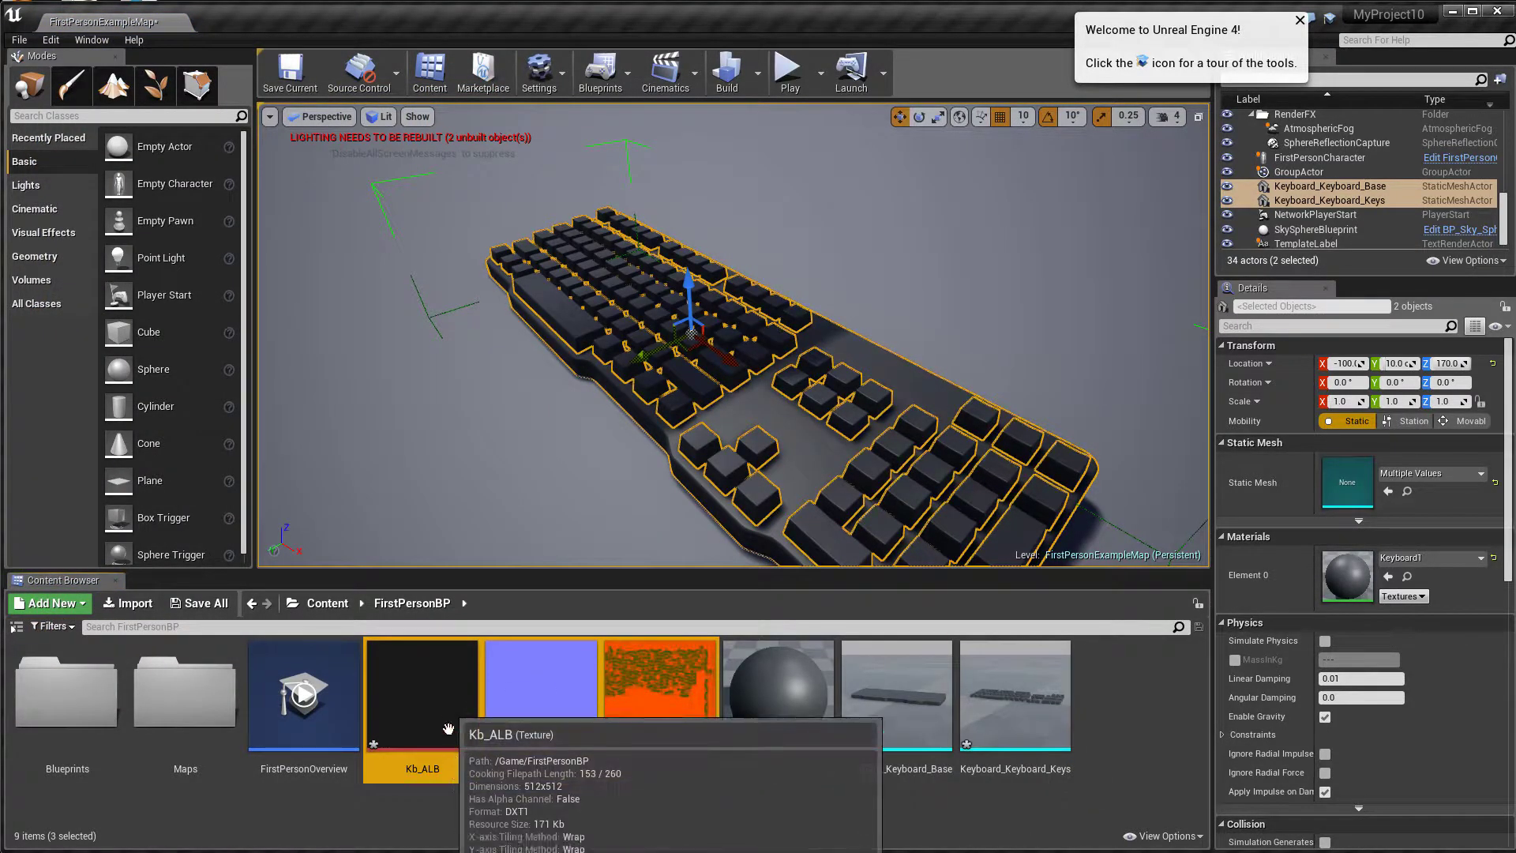
Step: Examine the Keyboard1 material's node graph in the material editor, and close the editor
left_click(780, 771)
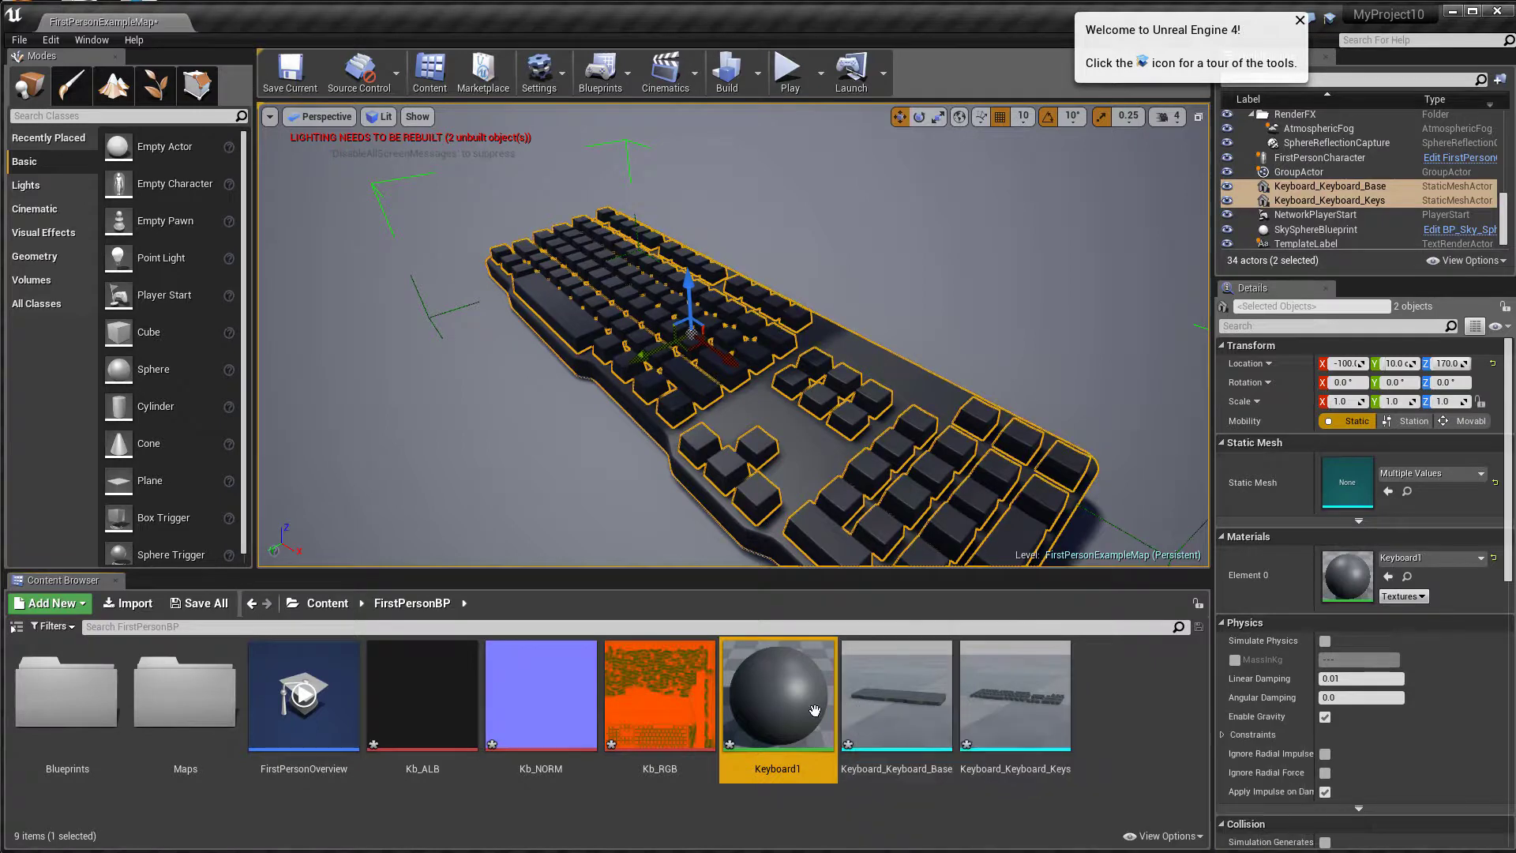
double_click(783, 767)
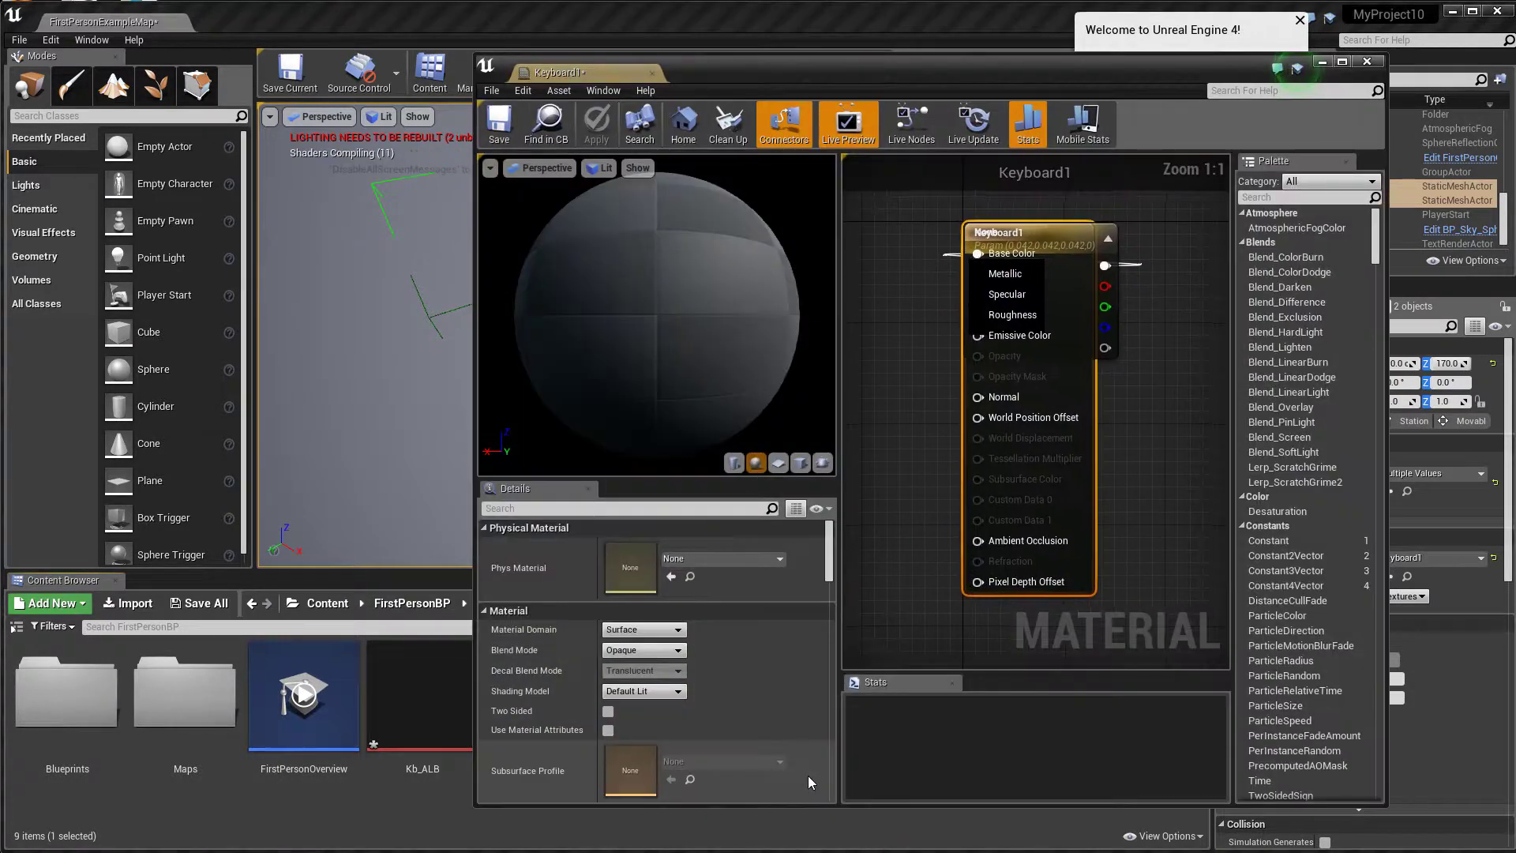
left_click(1374, 63)
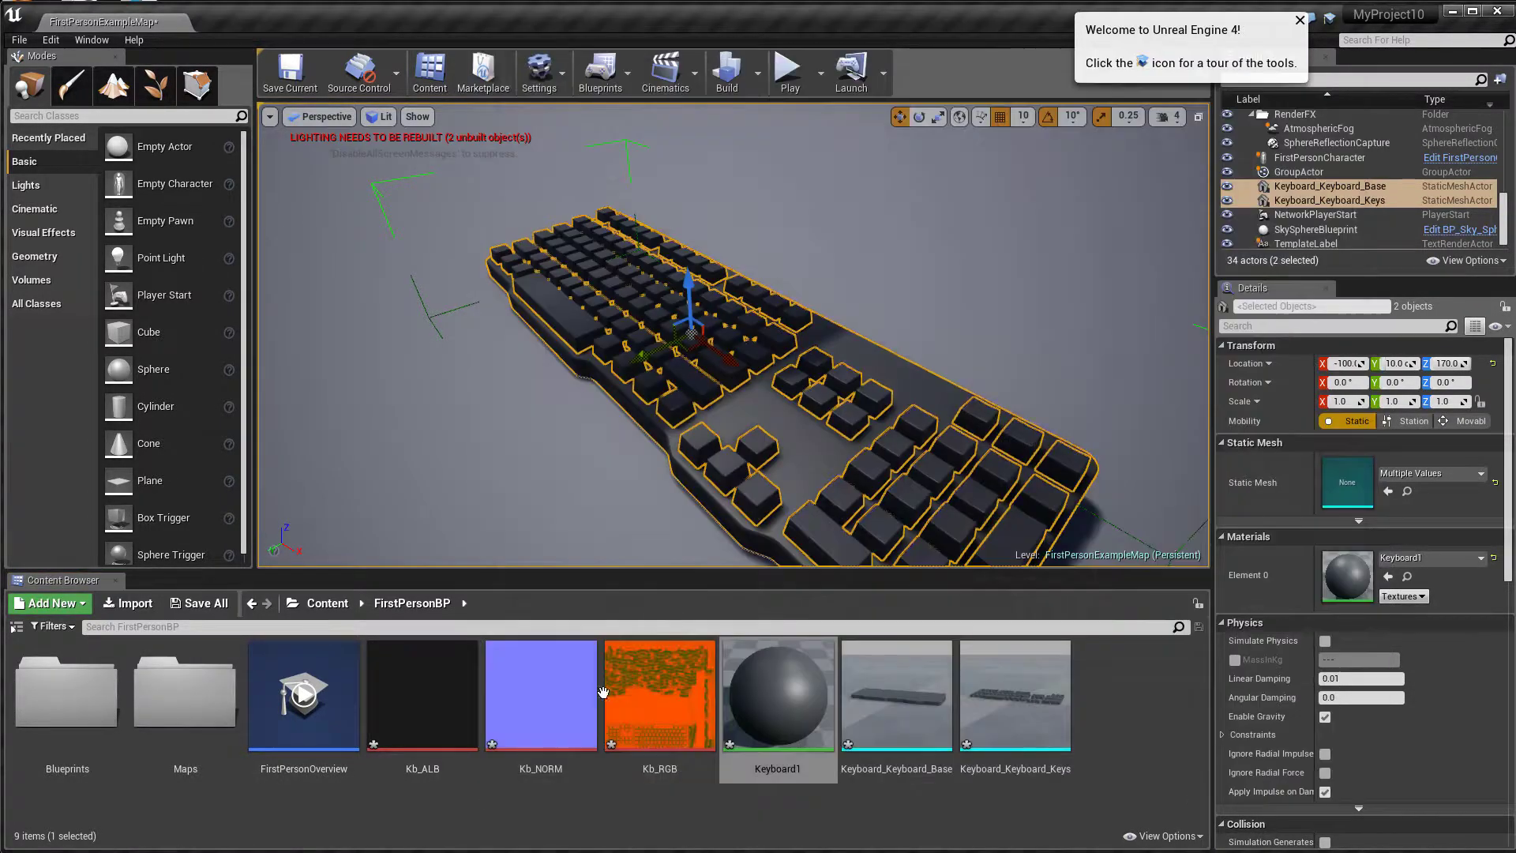
right_click(760, 766)
key("Escape")
double_click(762, 769)
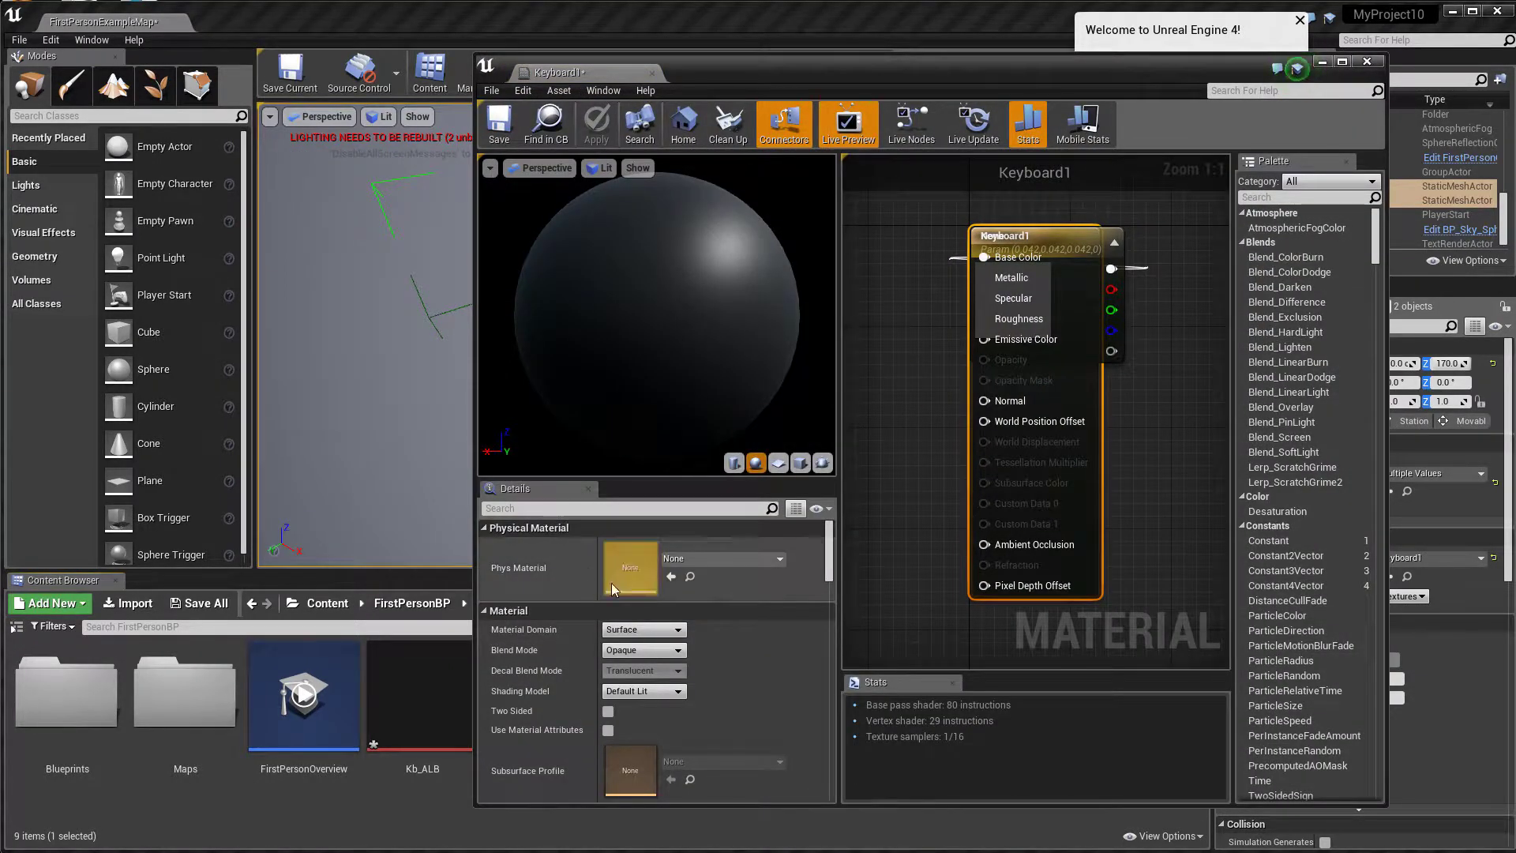
left_click_drag(993, 84, 930, 119)
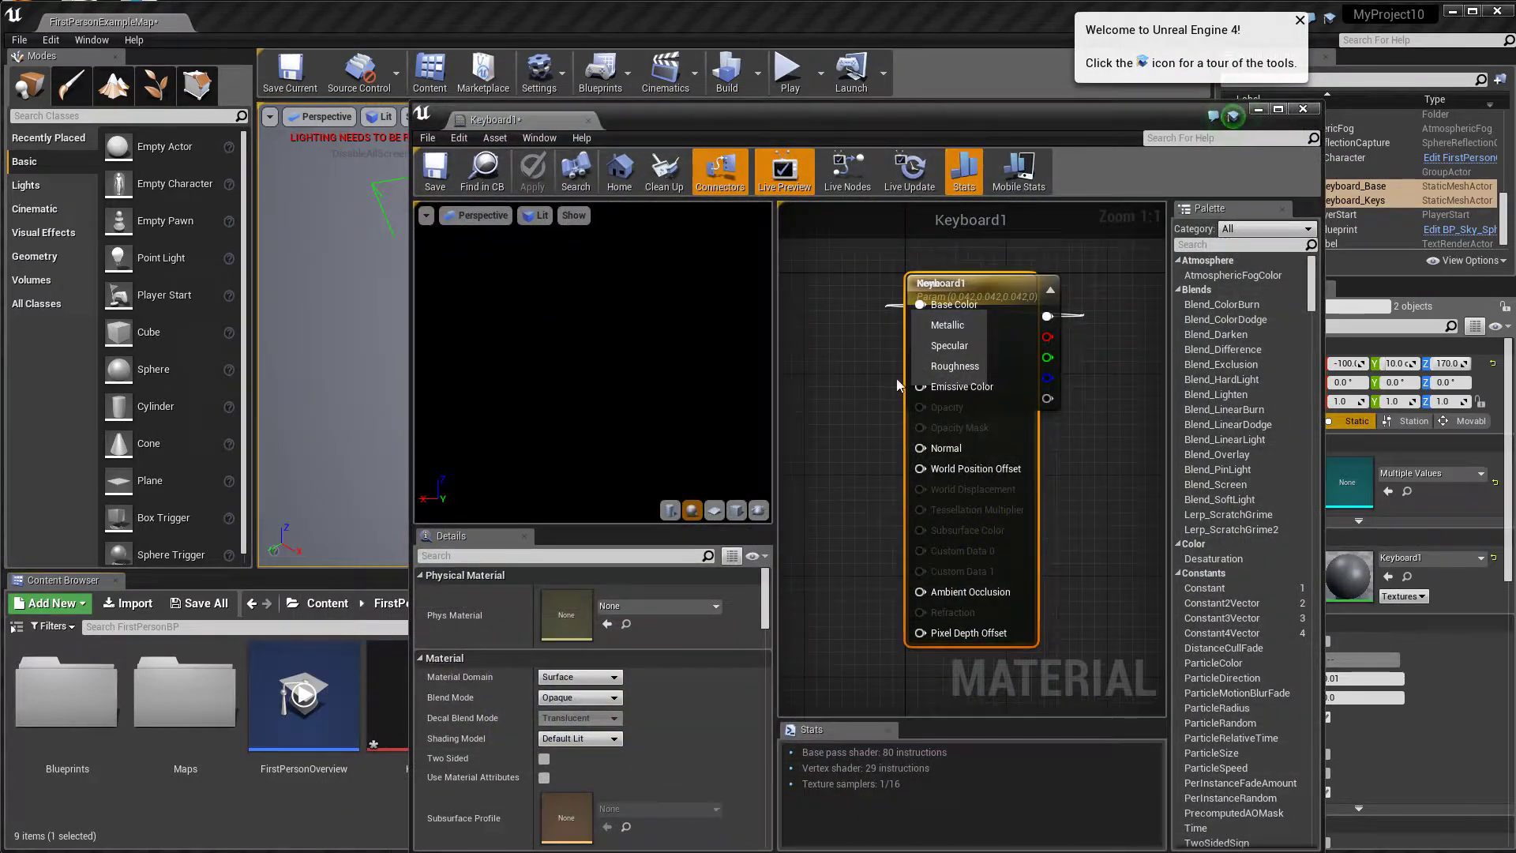
scroll(898, 395, "down", 7)
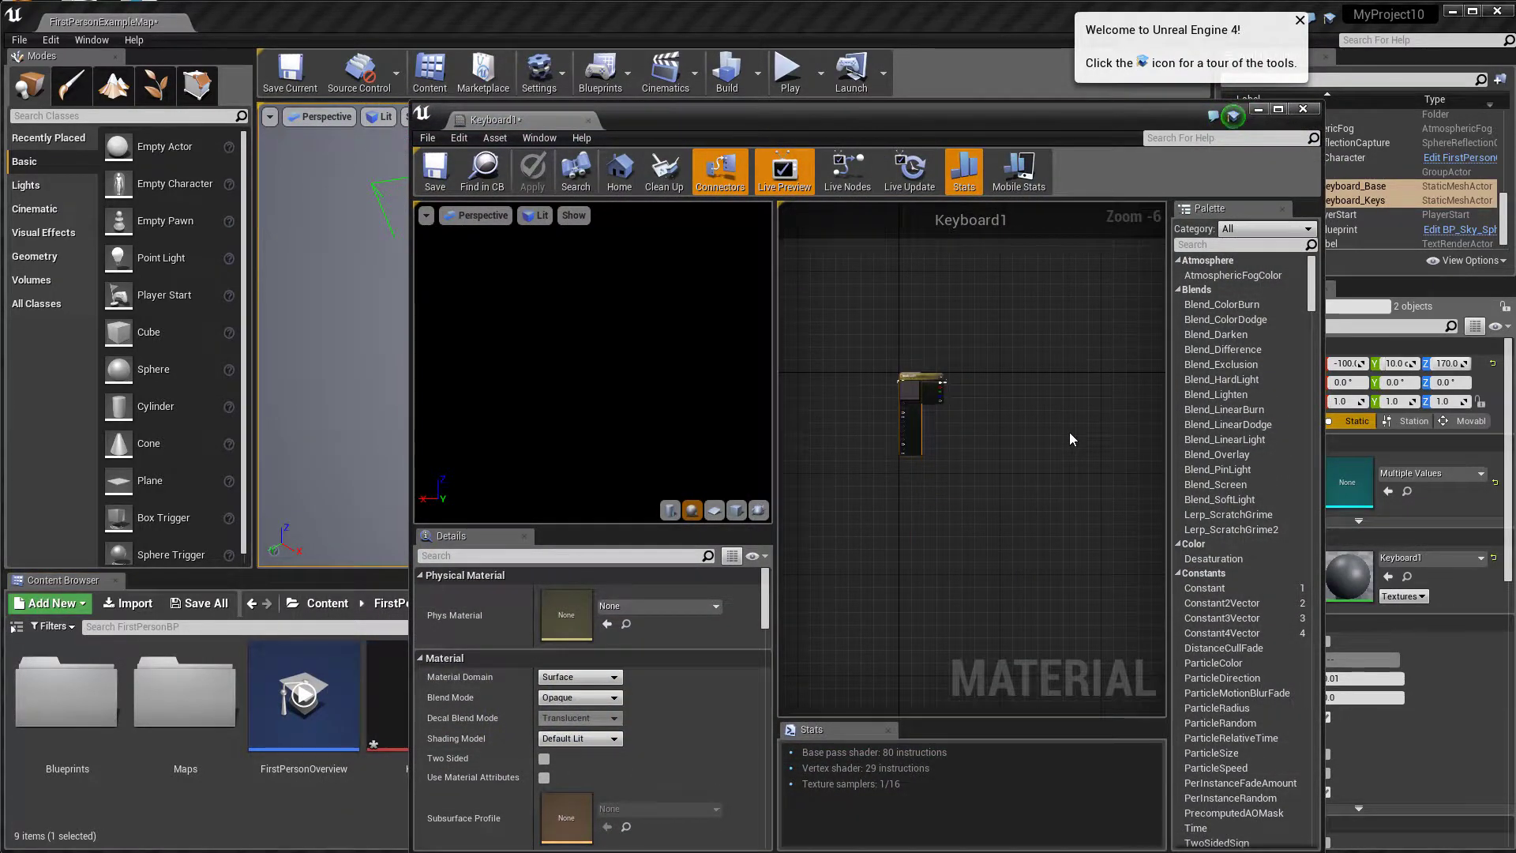
scroll(919, 455, "up", 4)
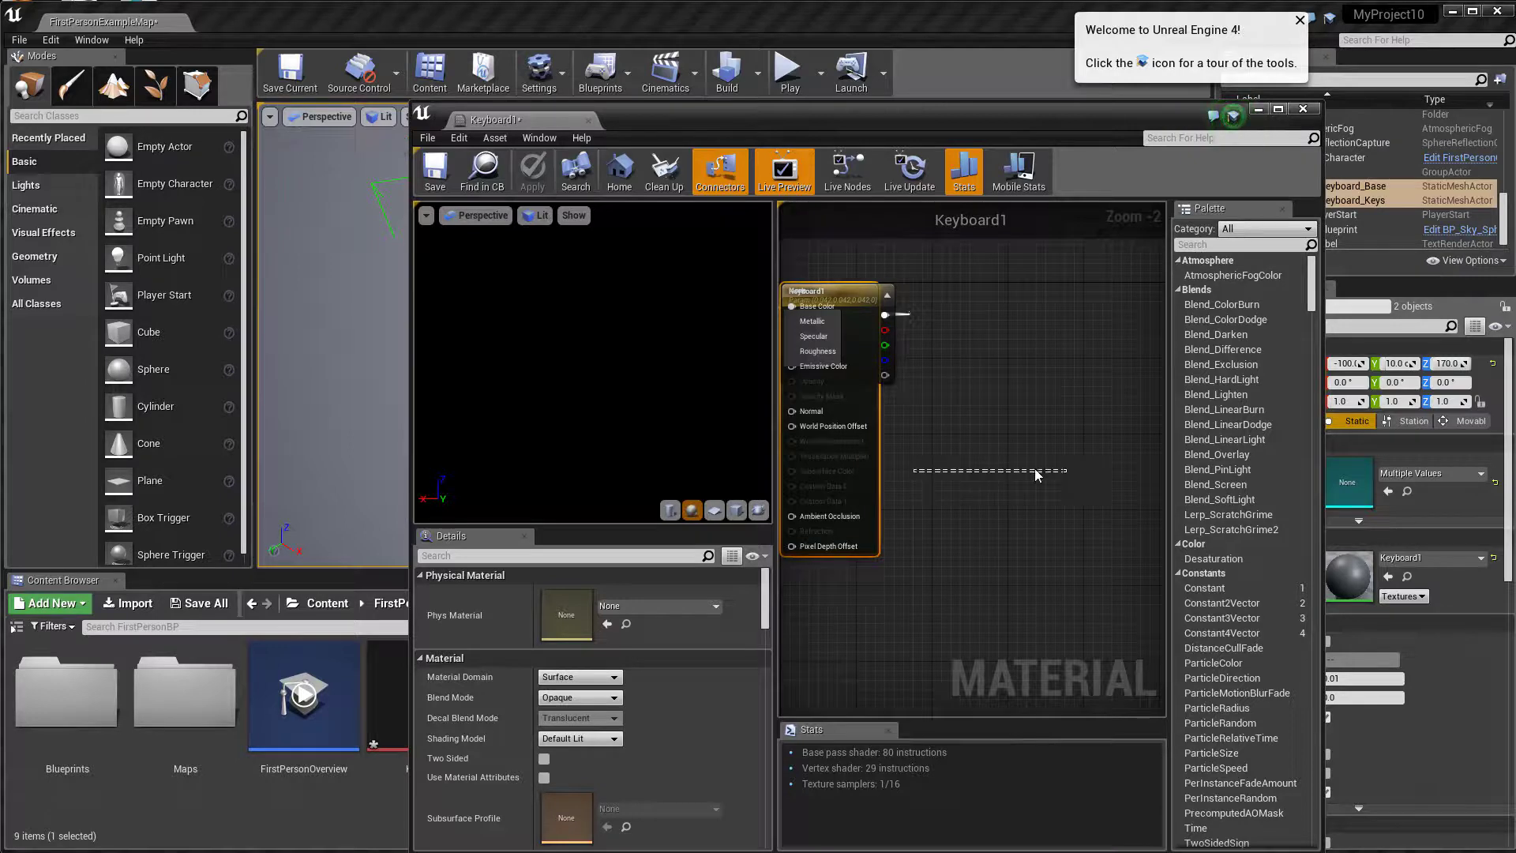
right_click_drag(936, 485, 1095, 498)
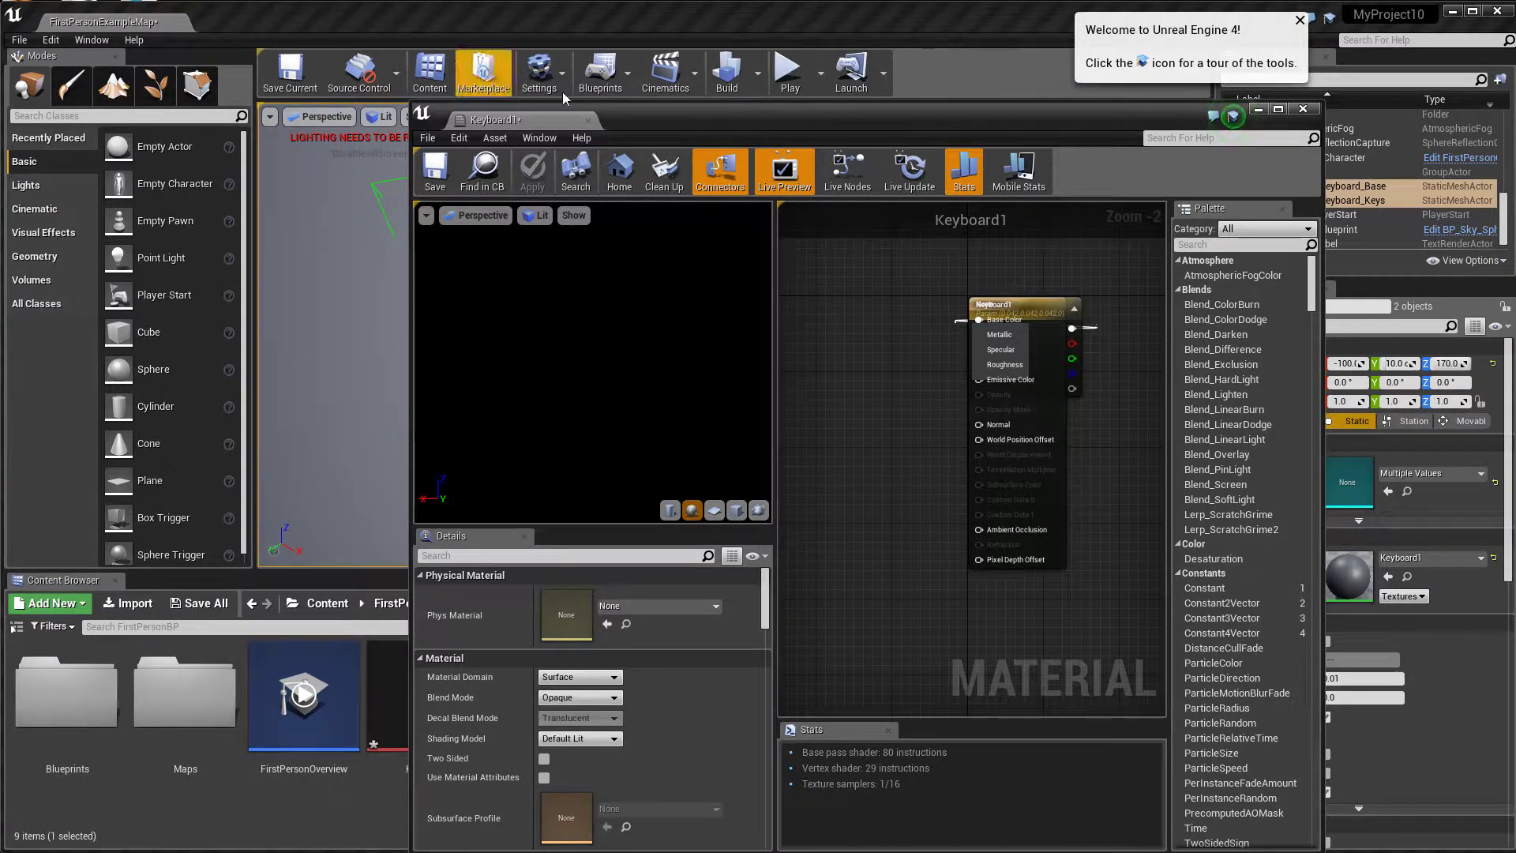
left_click(1302, 109)
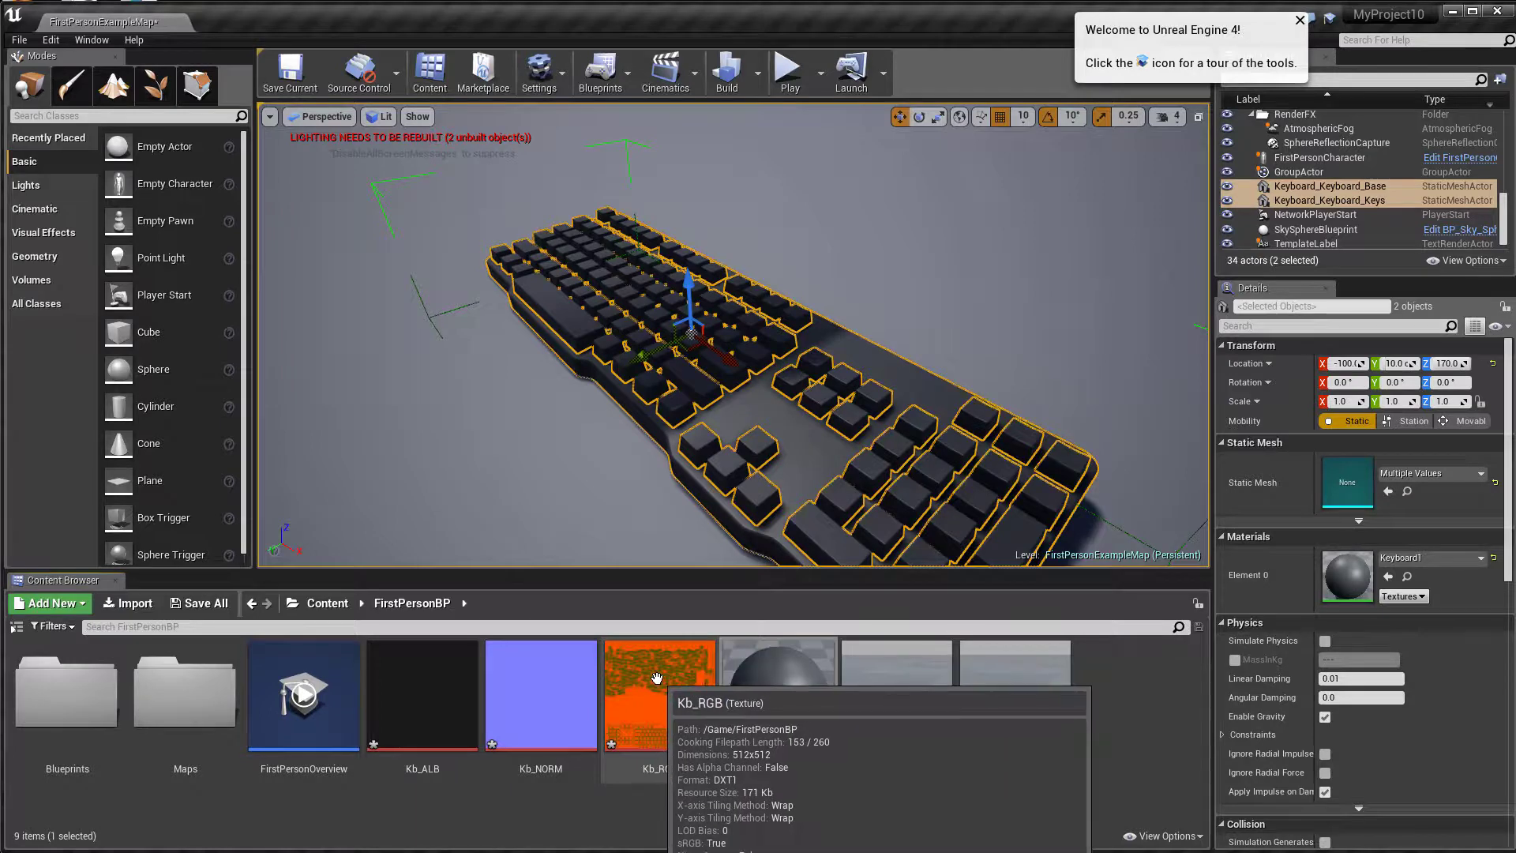
Step: Disable sRGB on the Kb_RGB texture, and save it along with all other modified project content
left_click(667, 710)
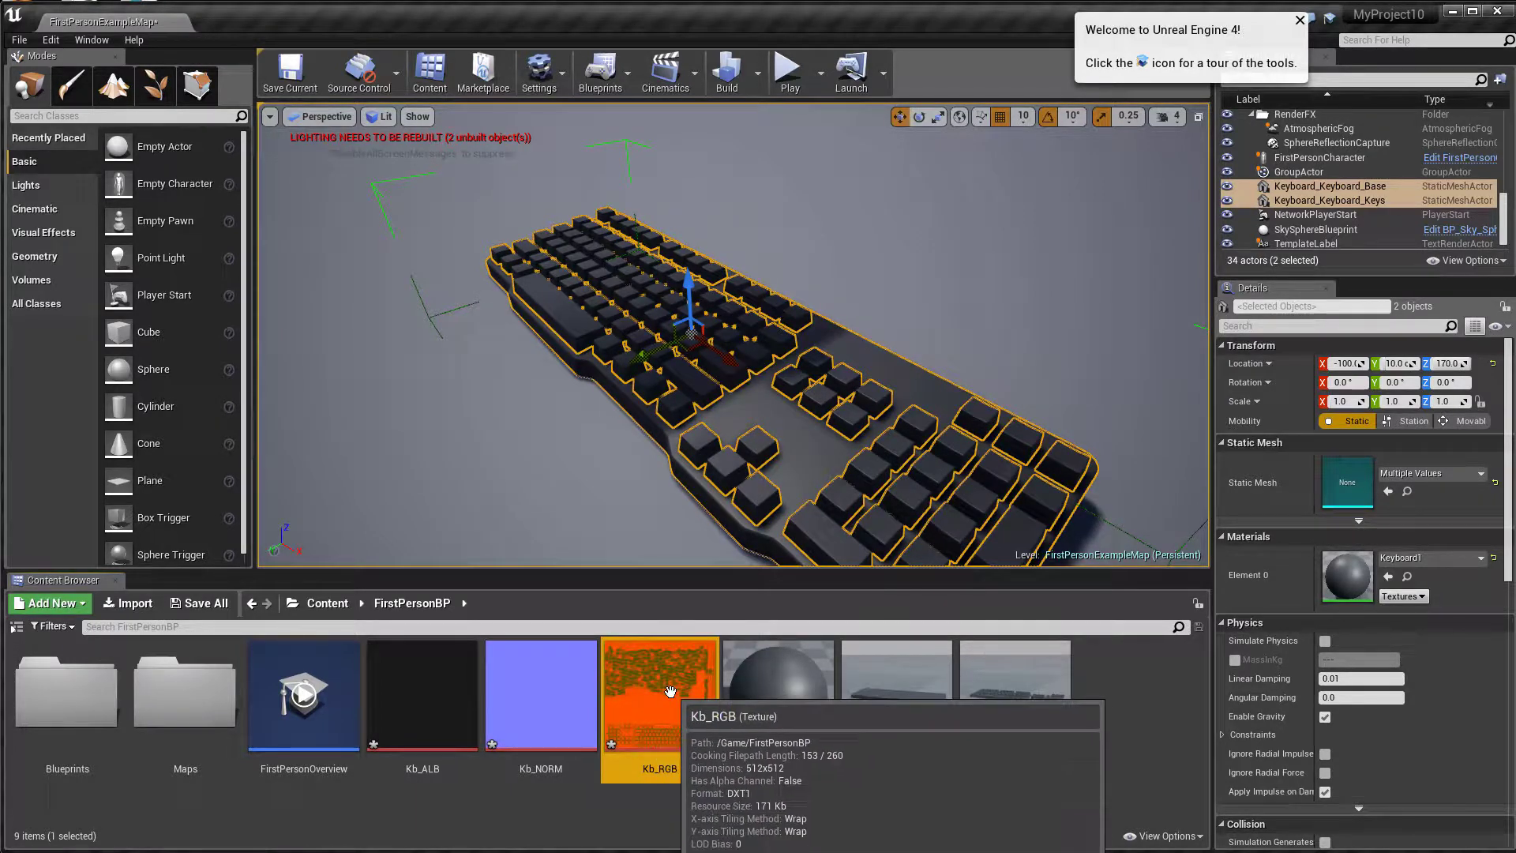
double_click(669, 692)
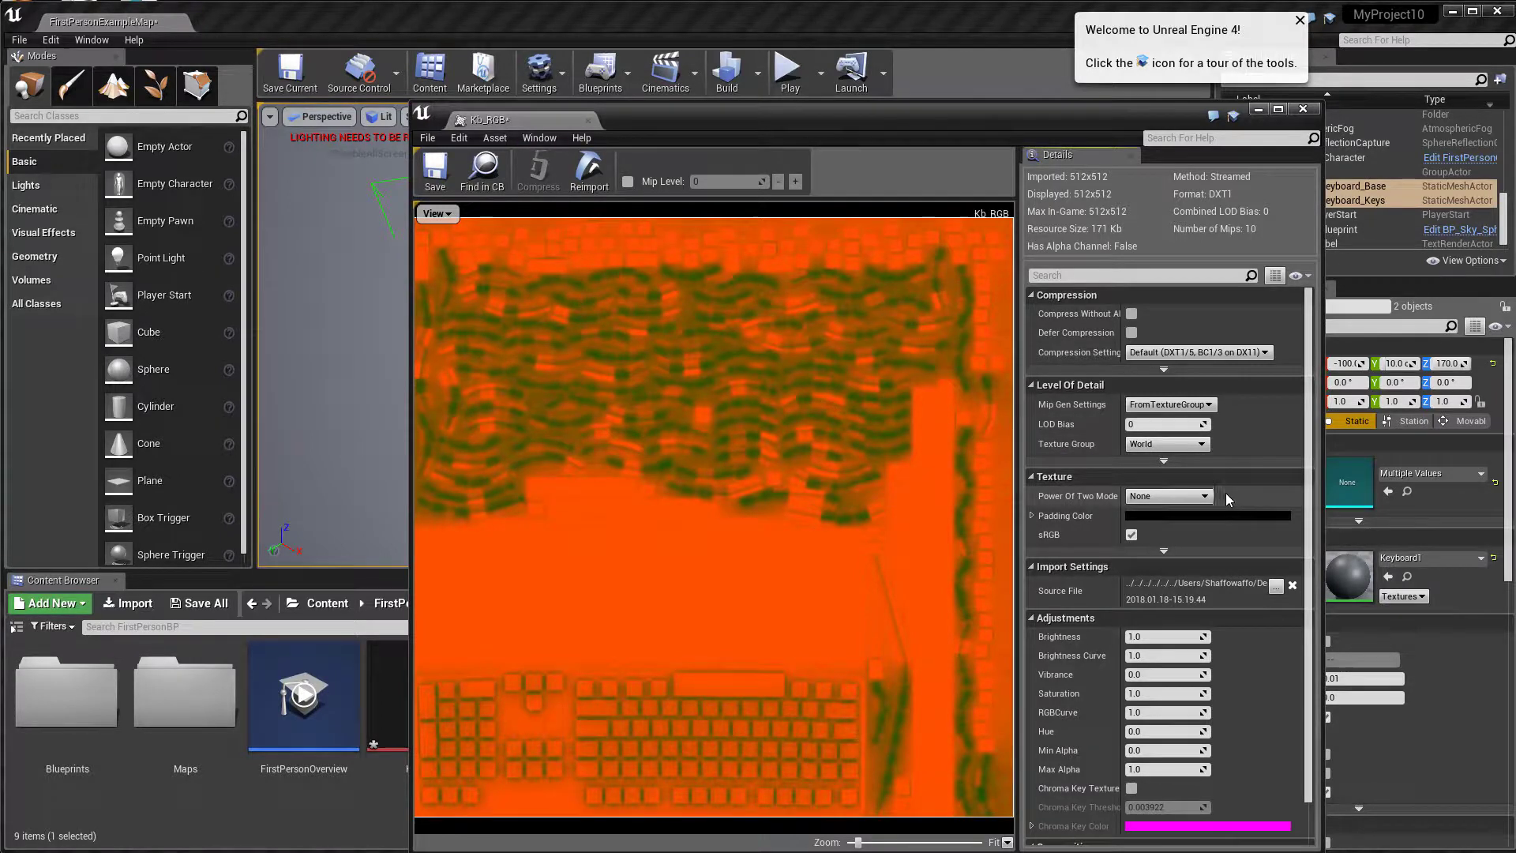
mouse_move(1058, 538)
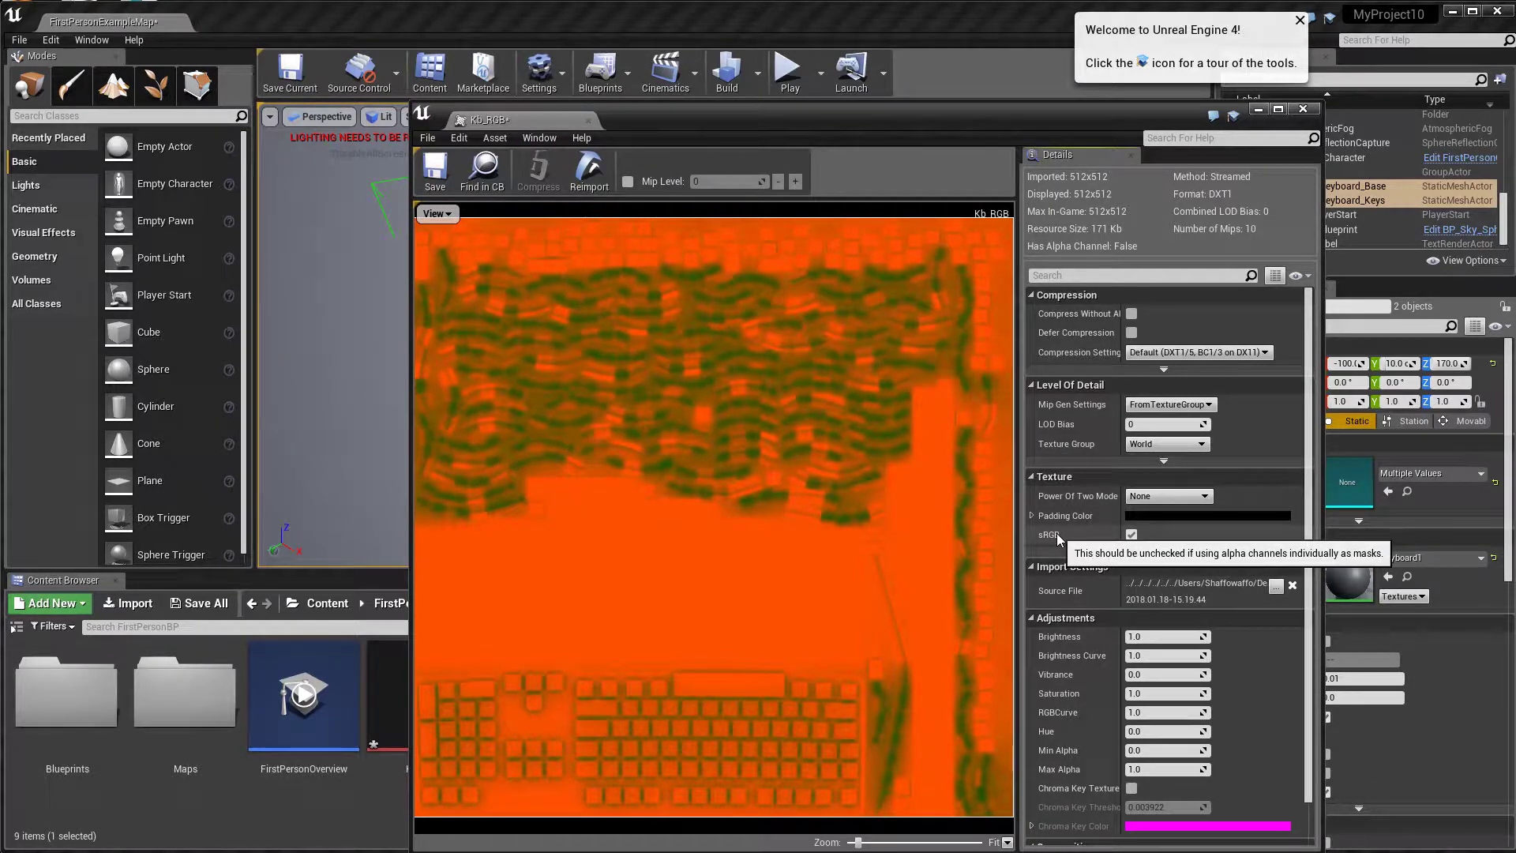
left_click(1132, 535)
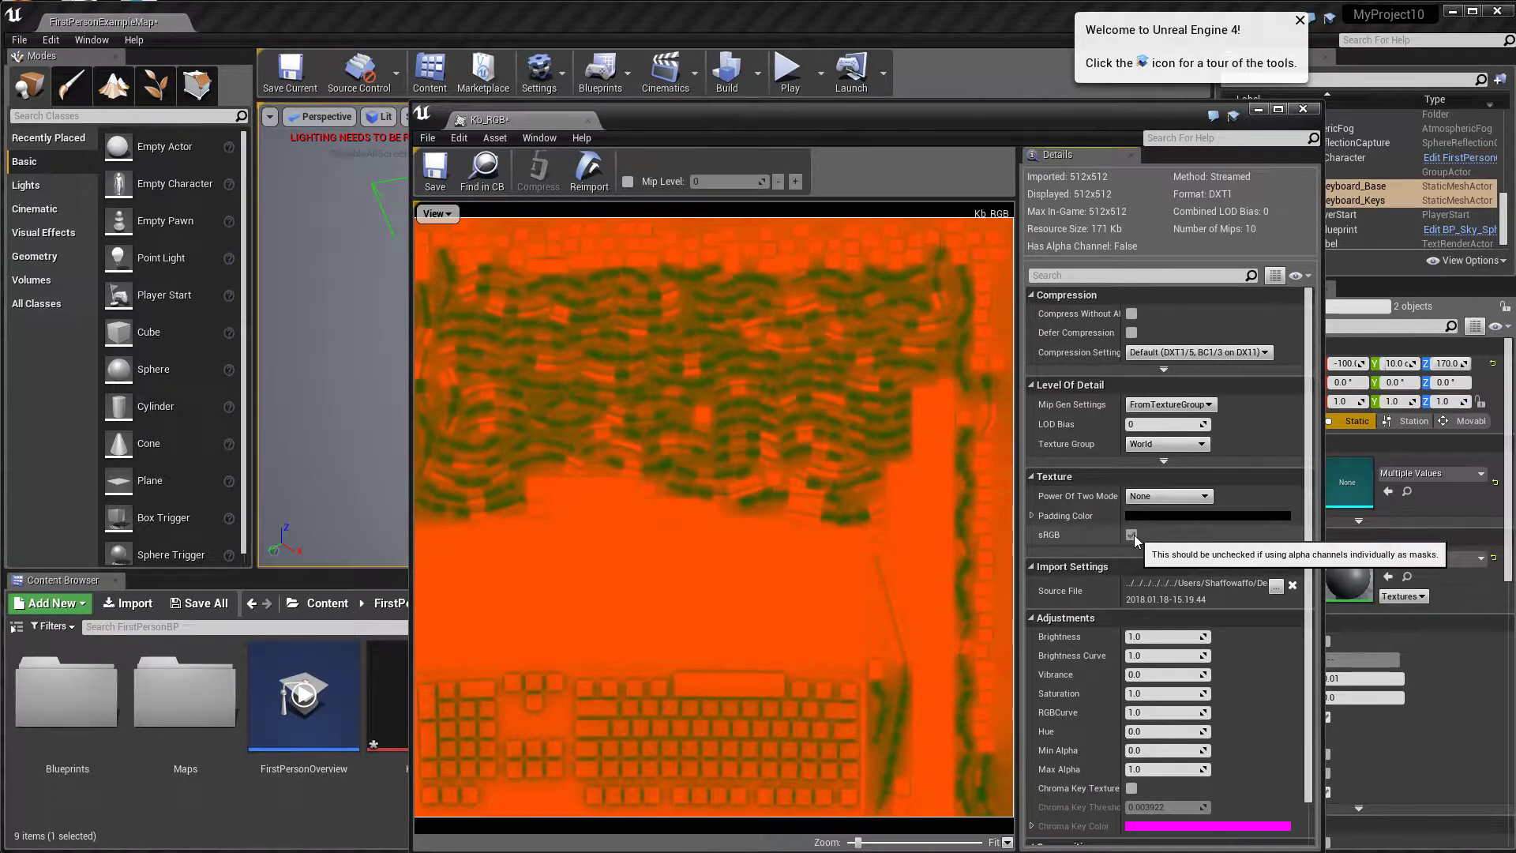
left_click(435, 178)
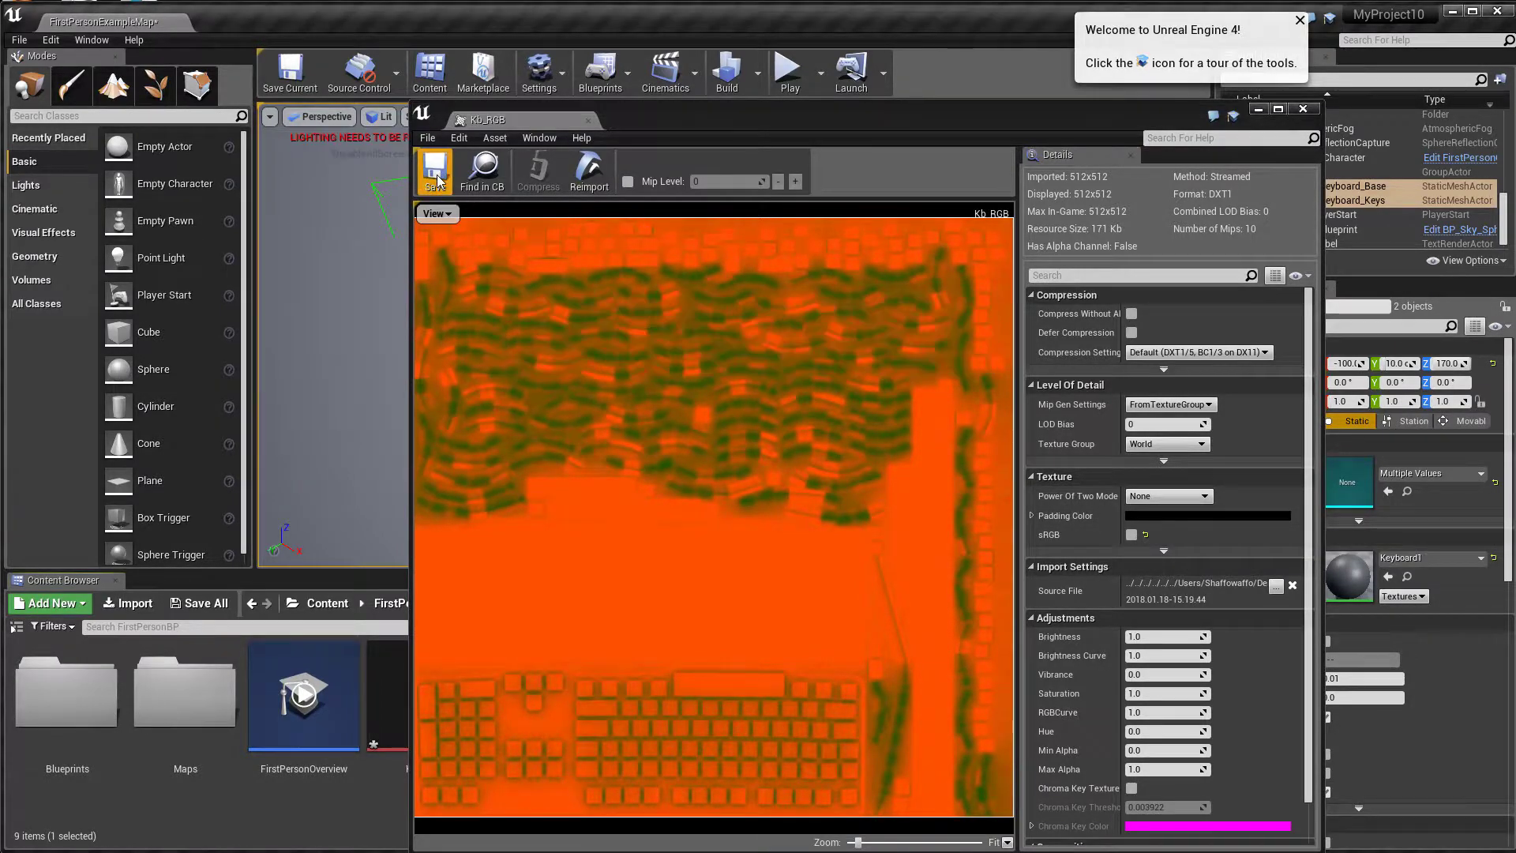
left_click(1303, 109)
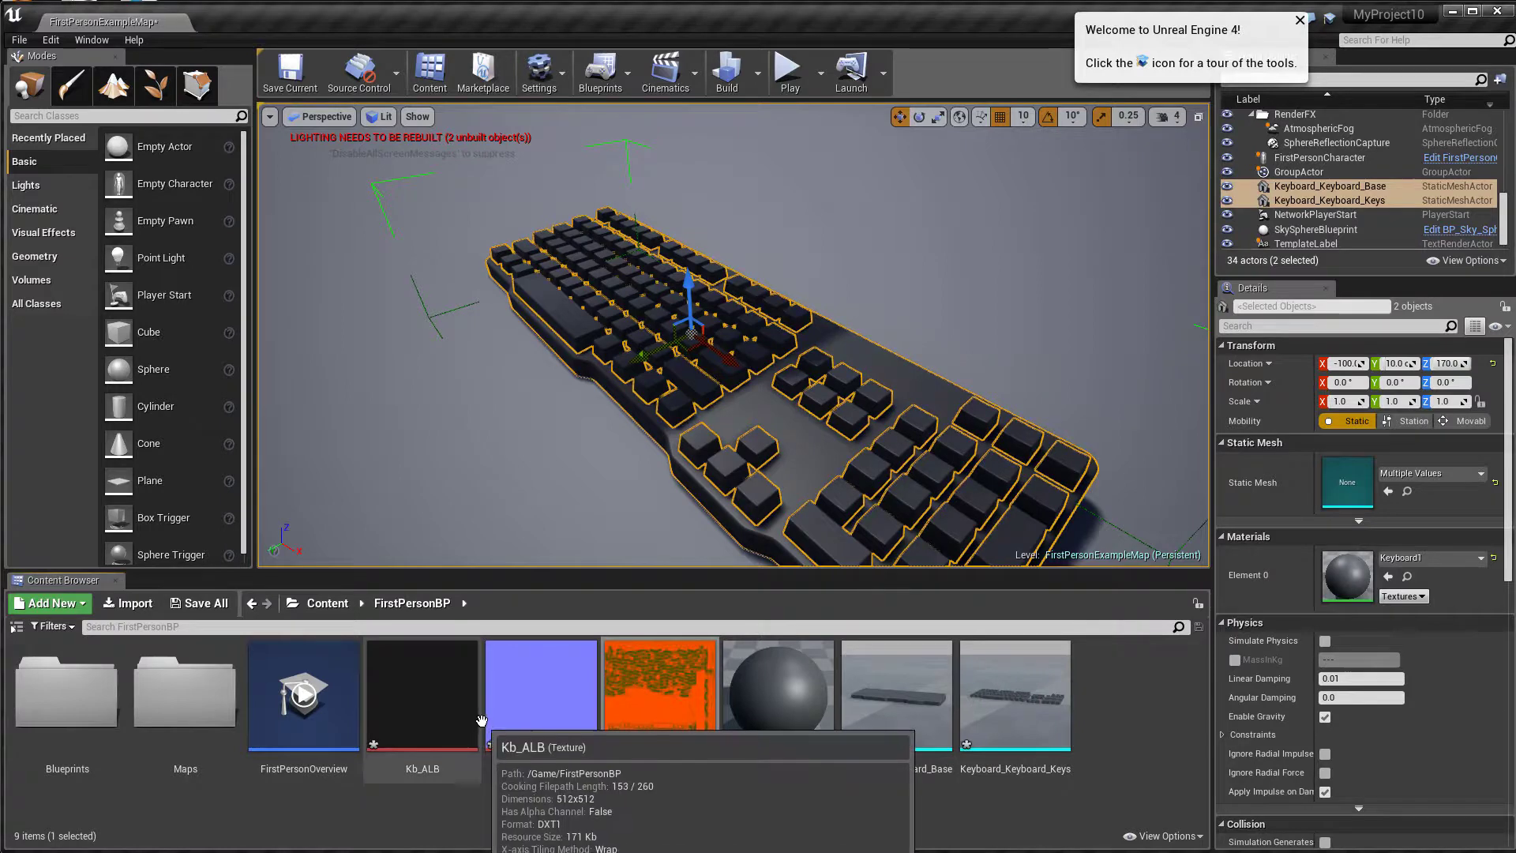
left_click(213, 603)
left_click(899, 488)
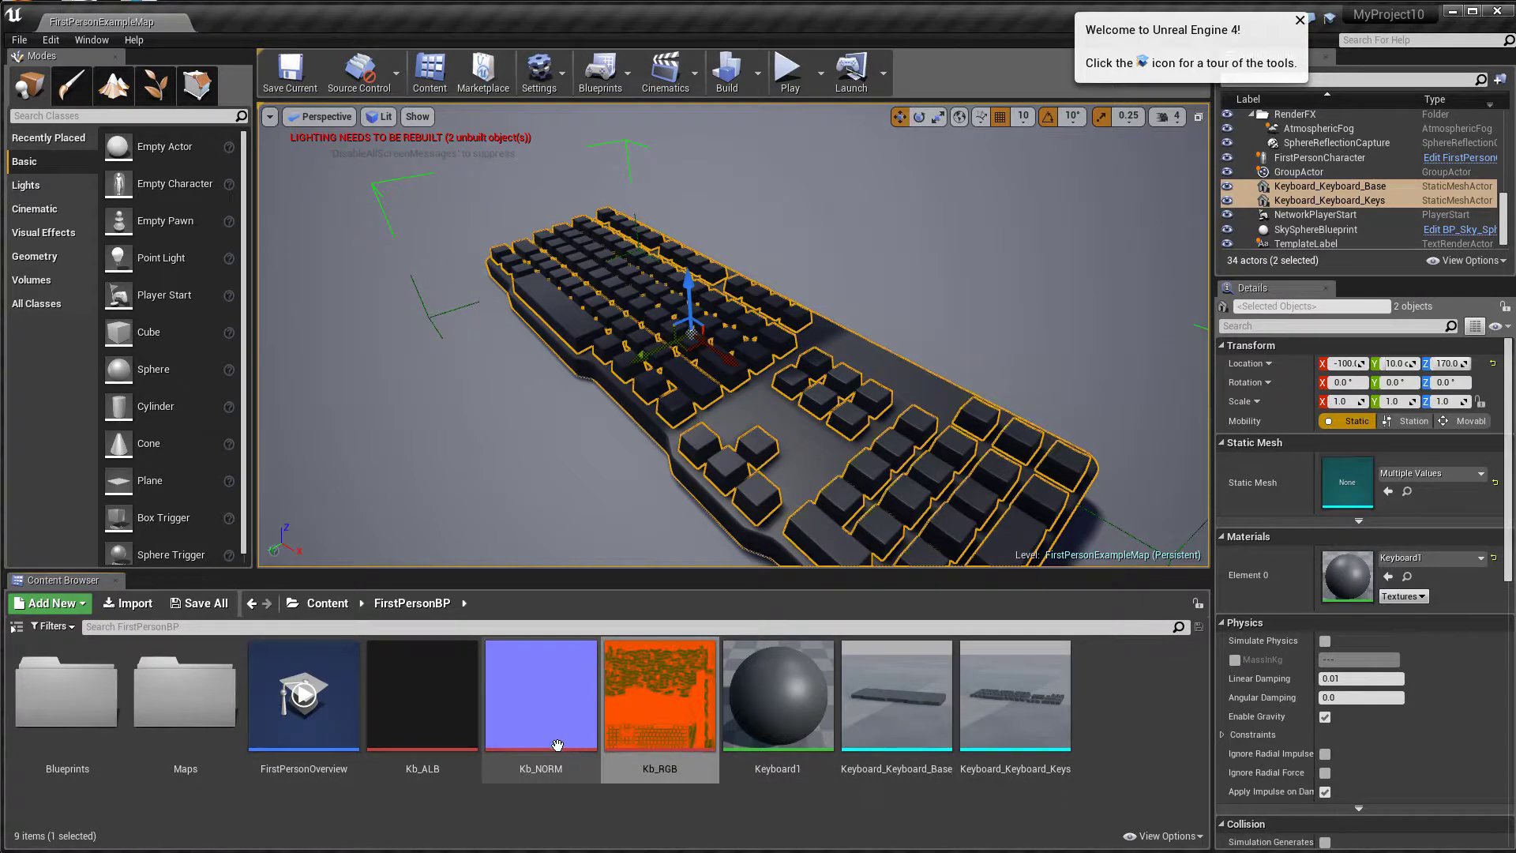
Step: Open the Keyboard1 material and delete the colour parameter node feeding its Base Color
left_click(786, 809)
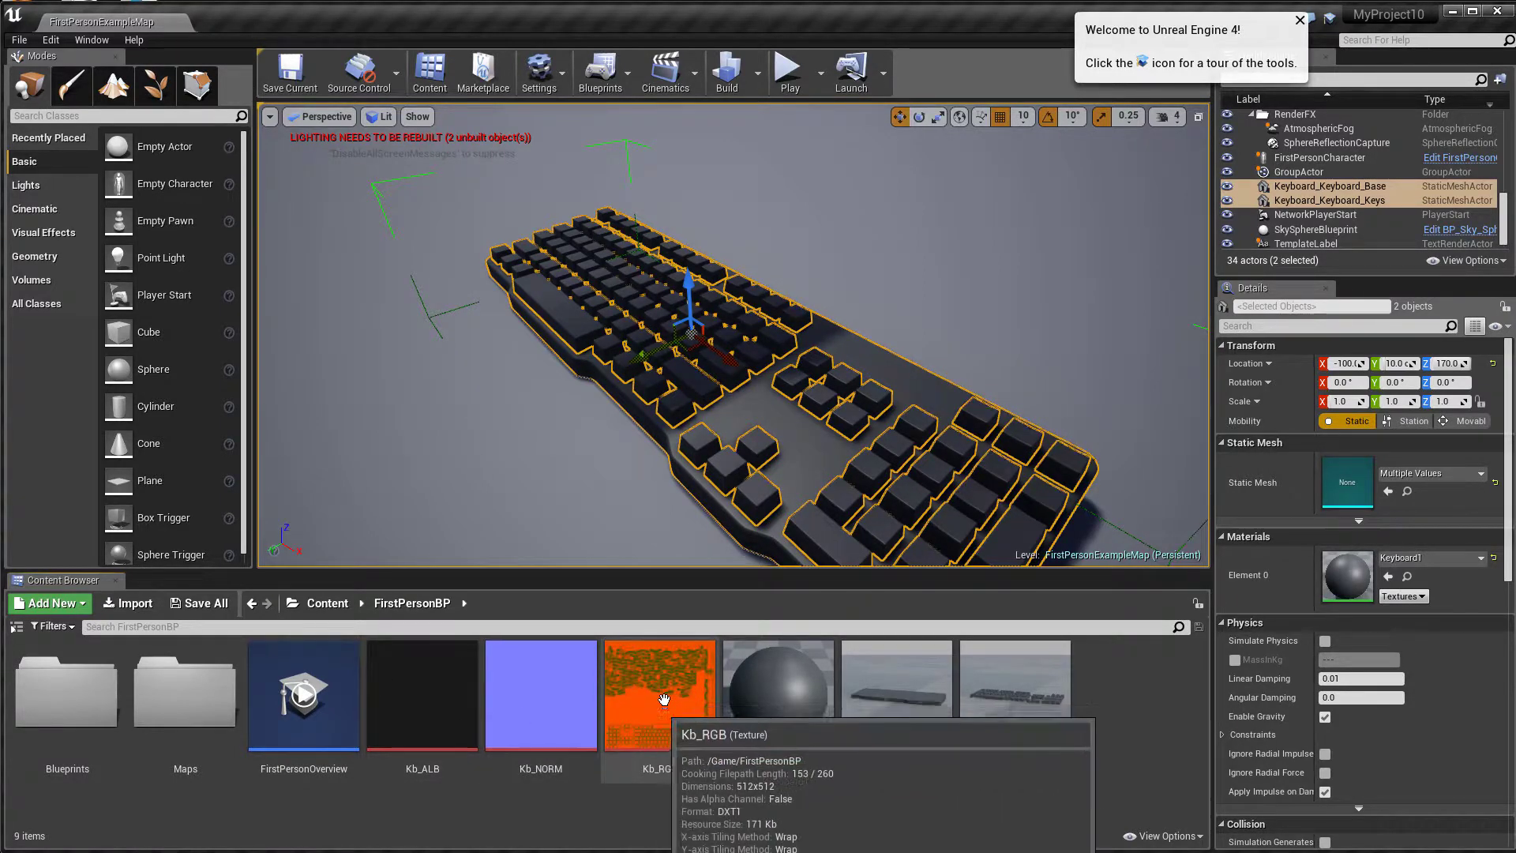
double_click(782, 701)
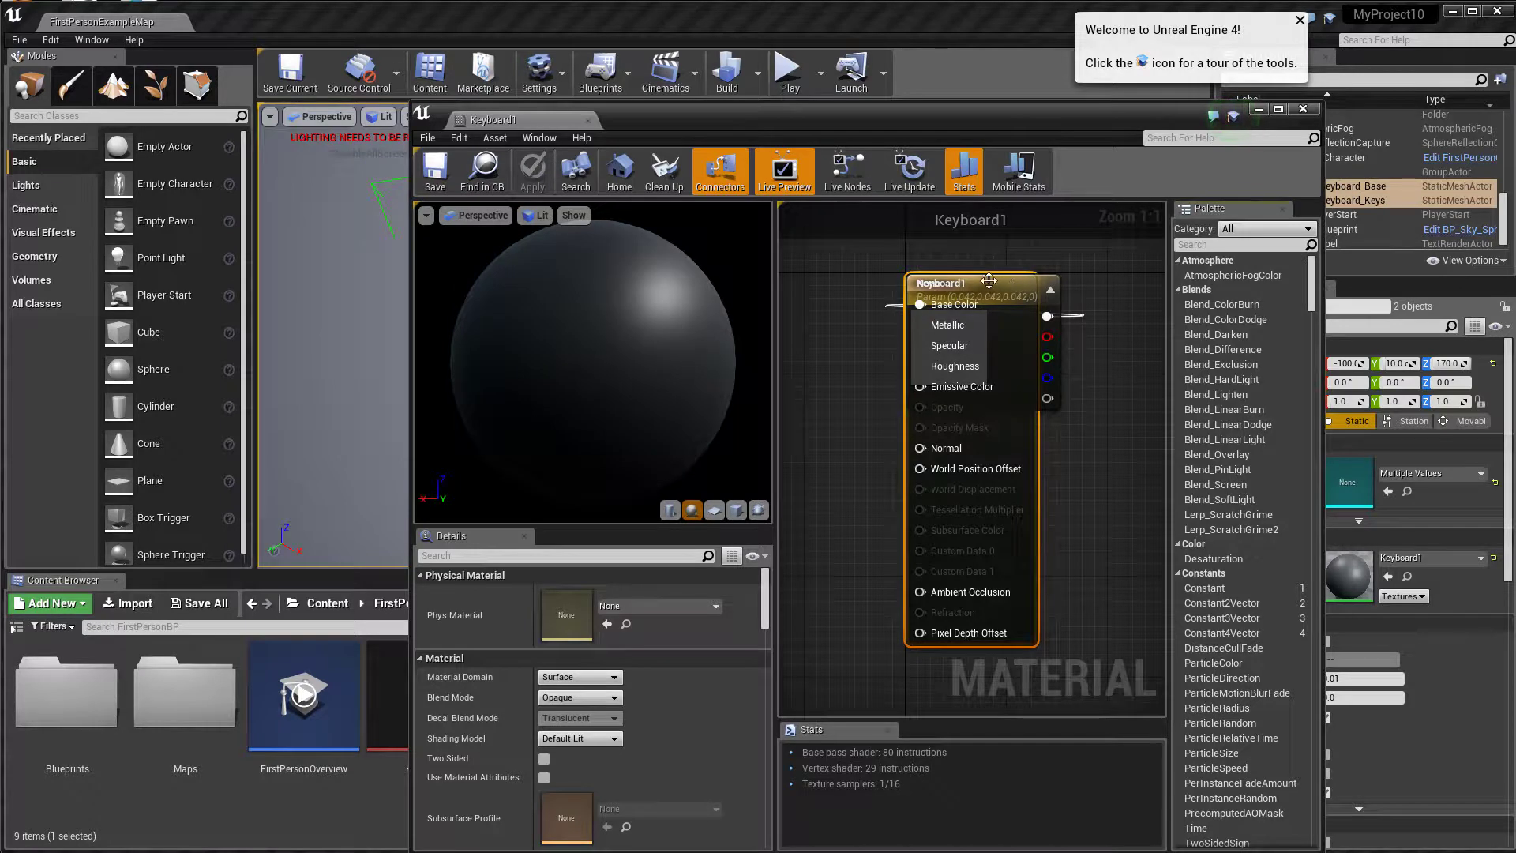
left_click_drag(974, 286, 1118, 367)
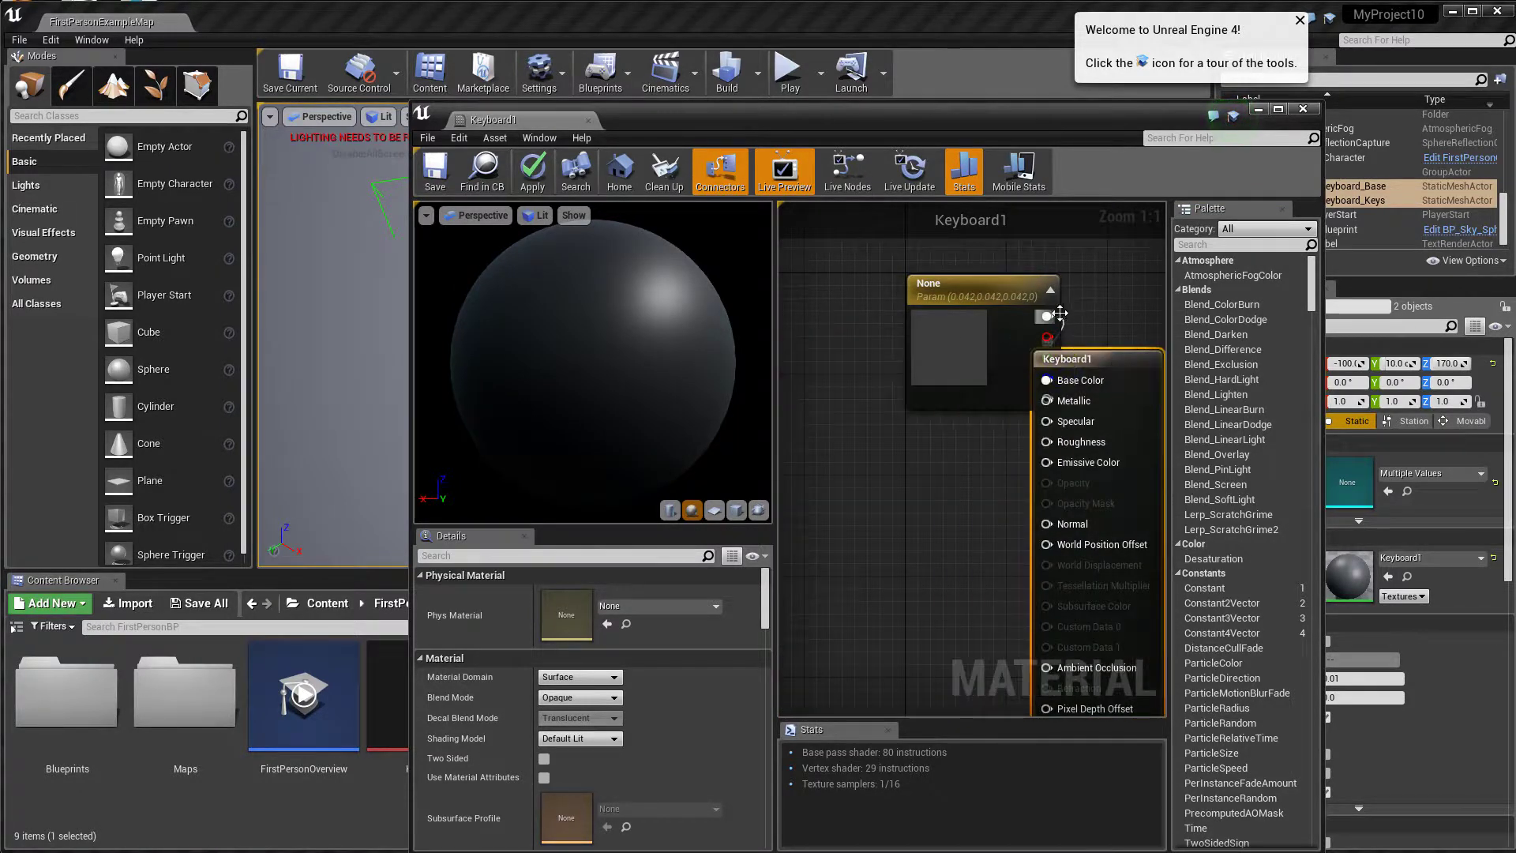
left_click_drag(1021, 291, 907, 291)
scroll(942, 369, "down", 5)
left_click(925, 399)
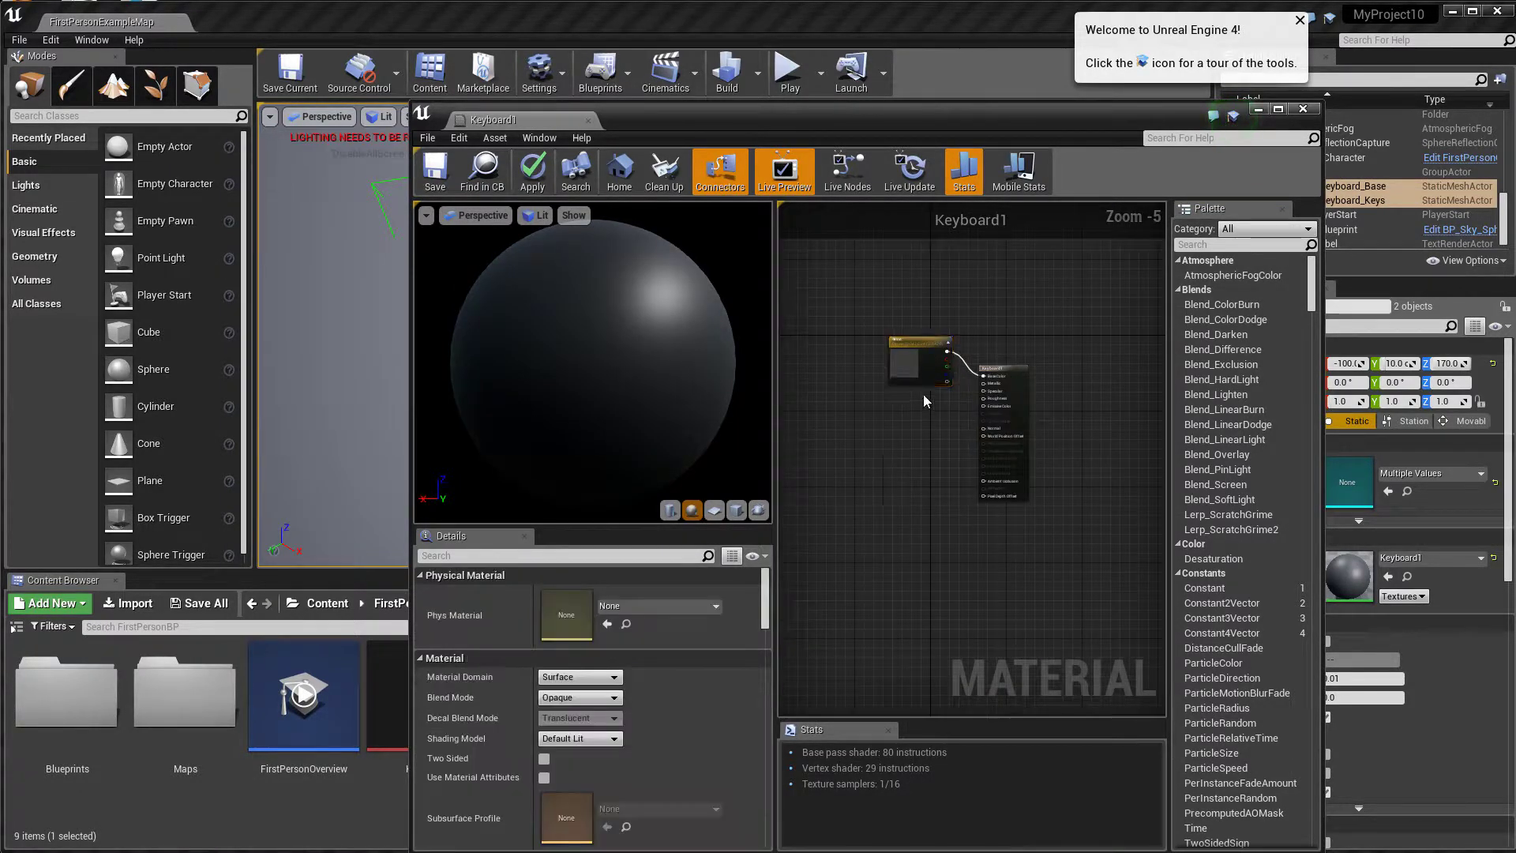
scroll(921, 393, "up", 1)
left_click(907, 357)
key("Delete")
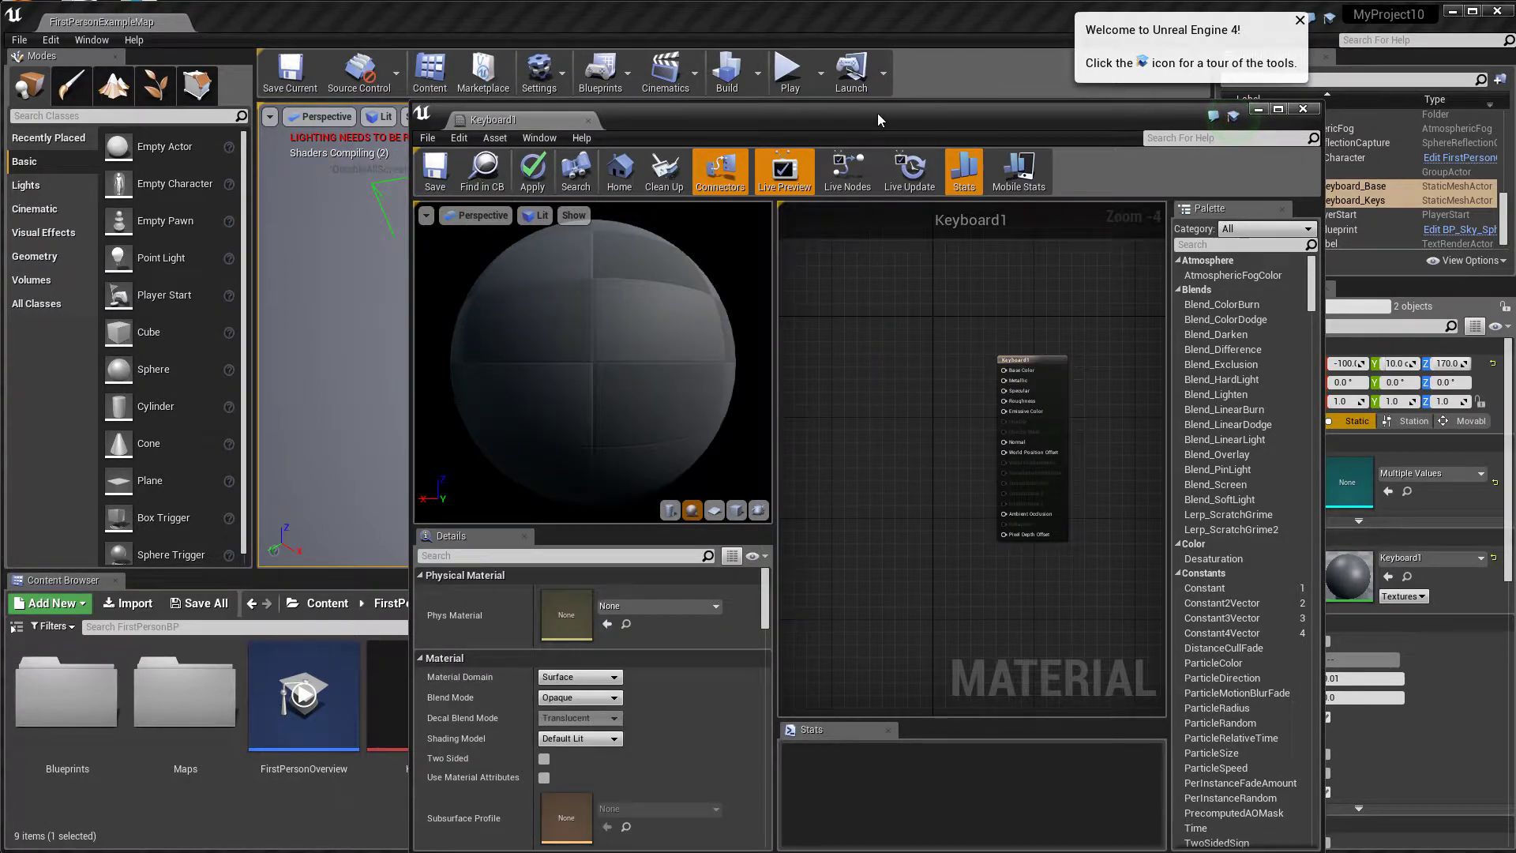
Step: Add the Kb_ALB, Kb_NORM and Kb_RGB textures to the Keyboard1 graph as texture samples, and enlarge the material editor window
left_click_drag(738, 108, 969, 118)
left_click(621, 679, "shift")
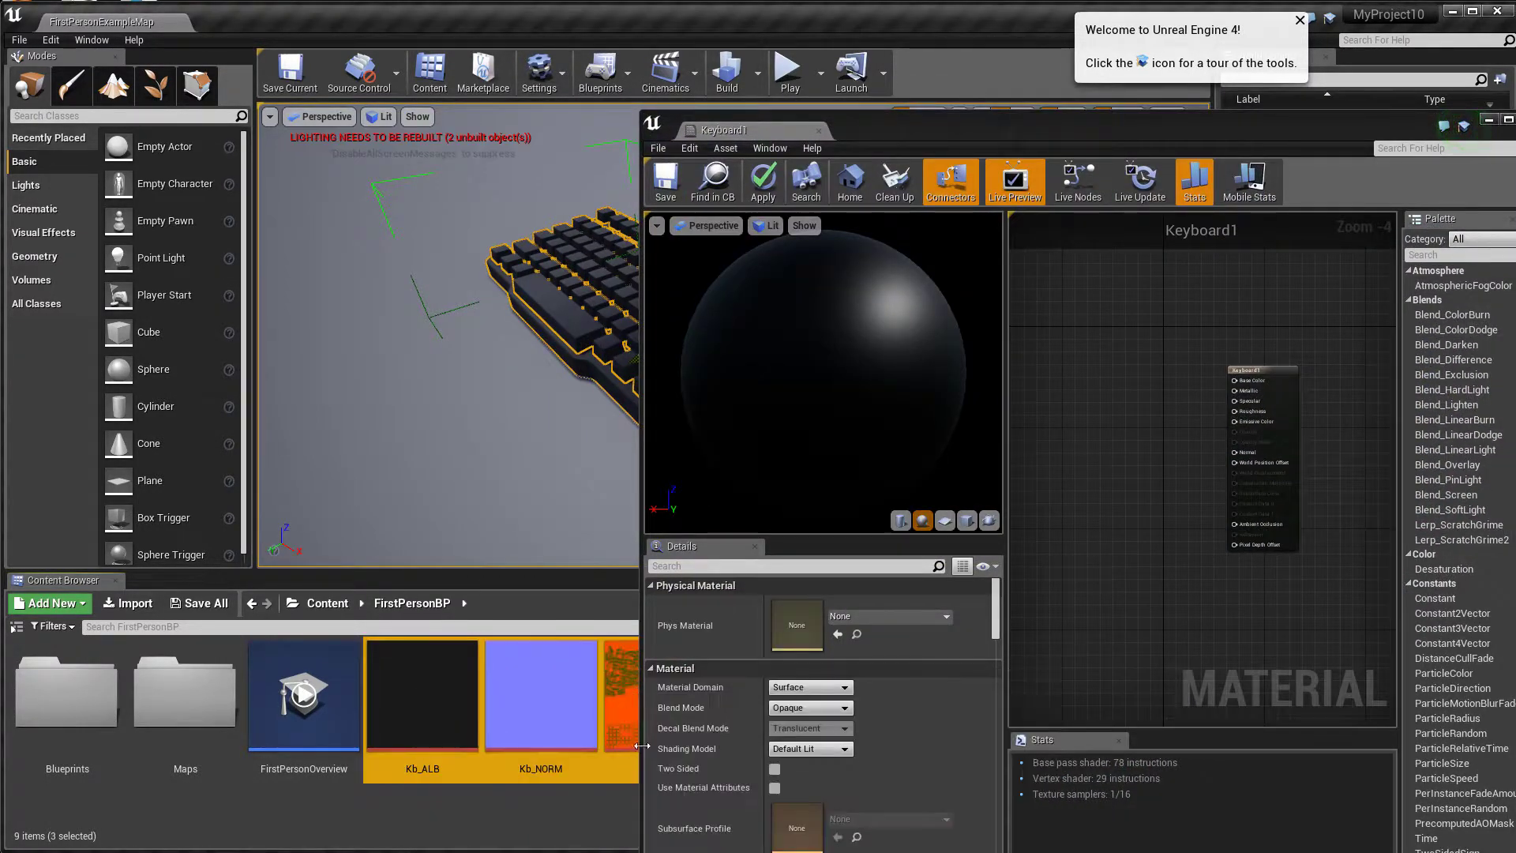
left_click_drag(621, 679, 1121, 398)
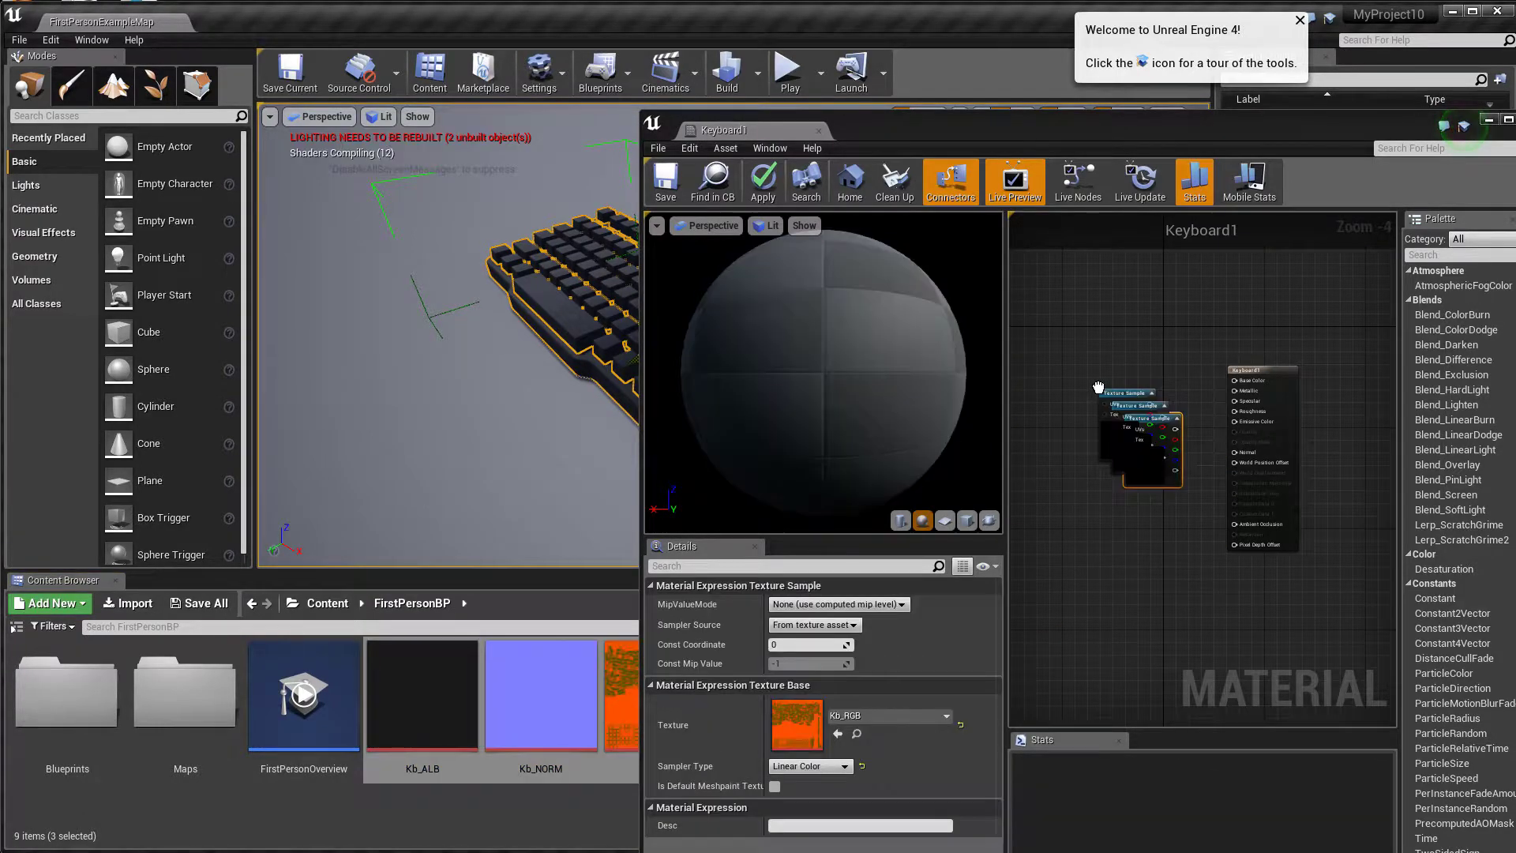
left_click_drag(1163, 126, 532, 21)
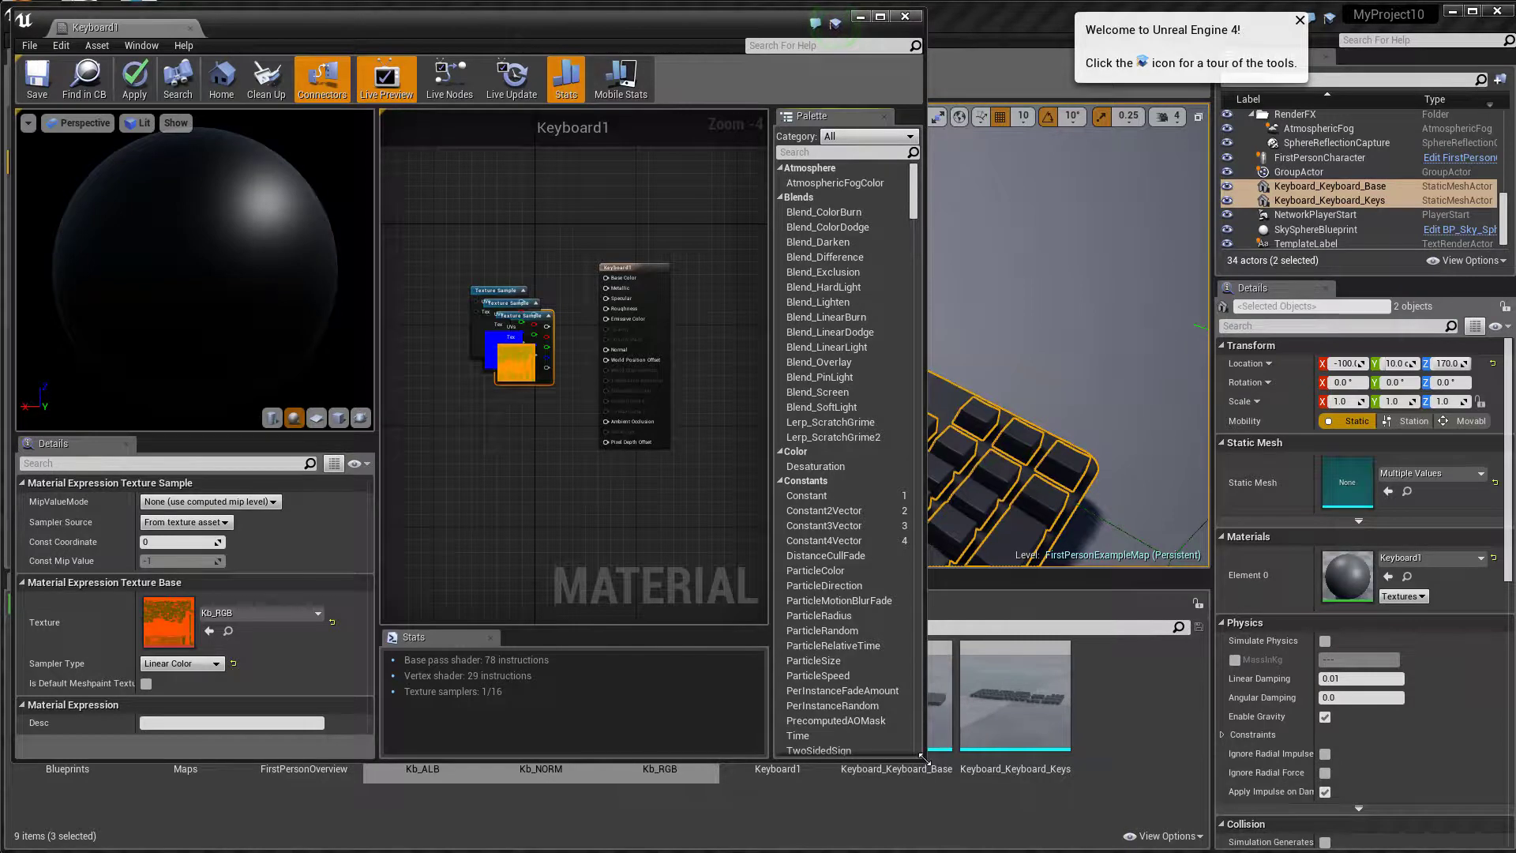
left_click_drag(928, 758, 1512, 844)
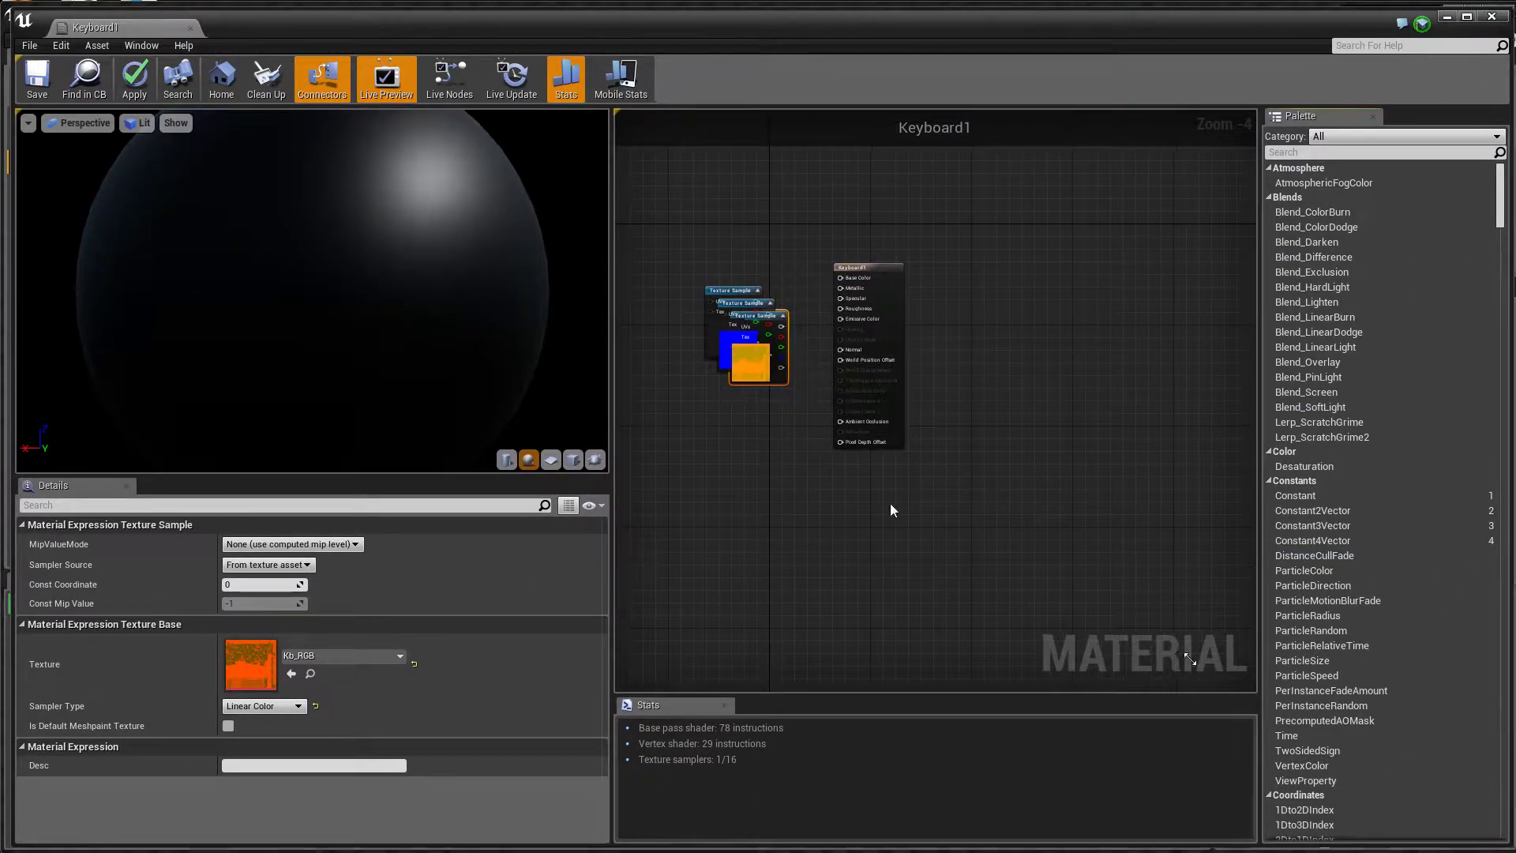
Step: Arrange the three overlapping texture samples in a column beside the Keyboard1 node, with Kb_ALB above Kb_NORM and Kb_RGB
scroll(790, 348, "up", 5)
left_click(821, 437)
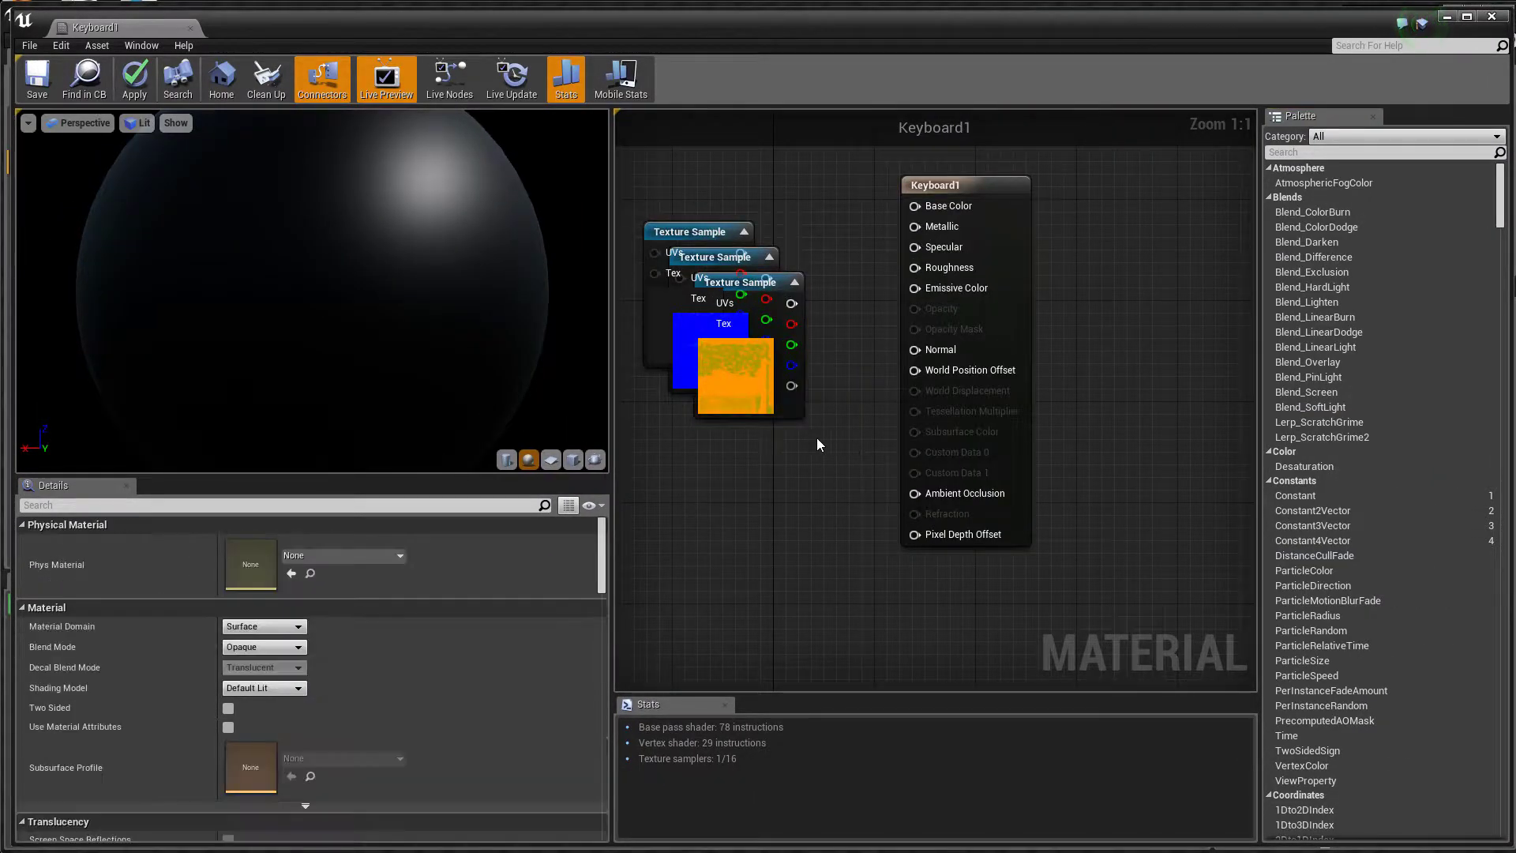
left_click_drag(854, 447, 834, 426)
scroll(825, 417, "down", 2)
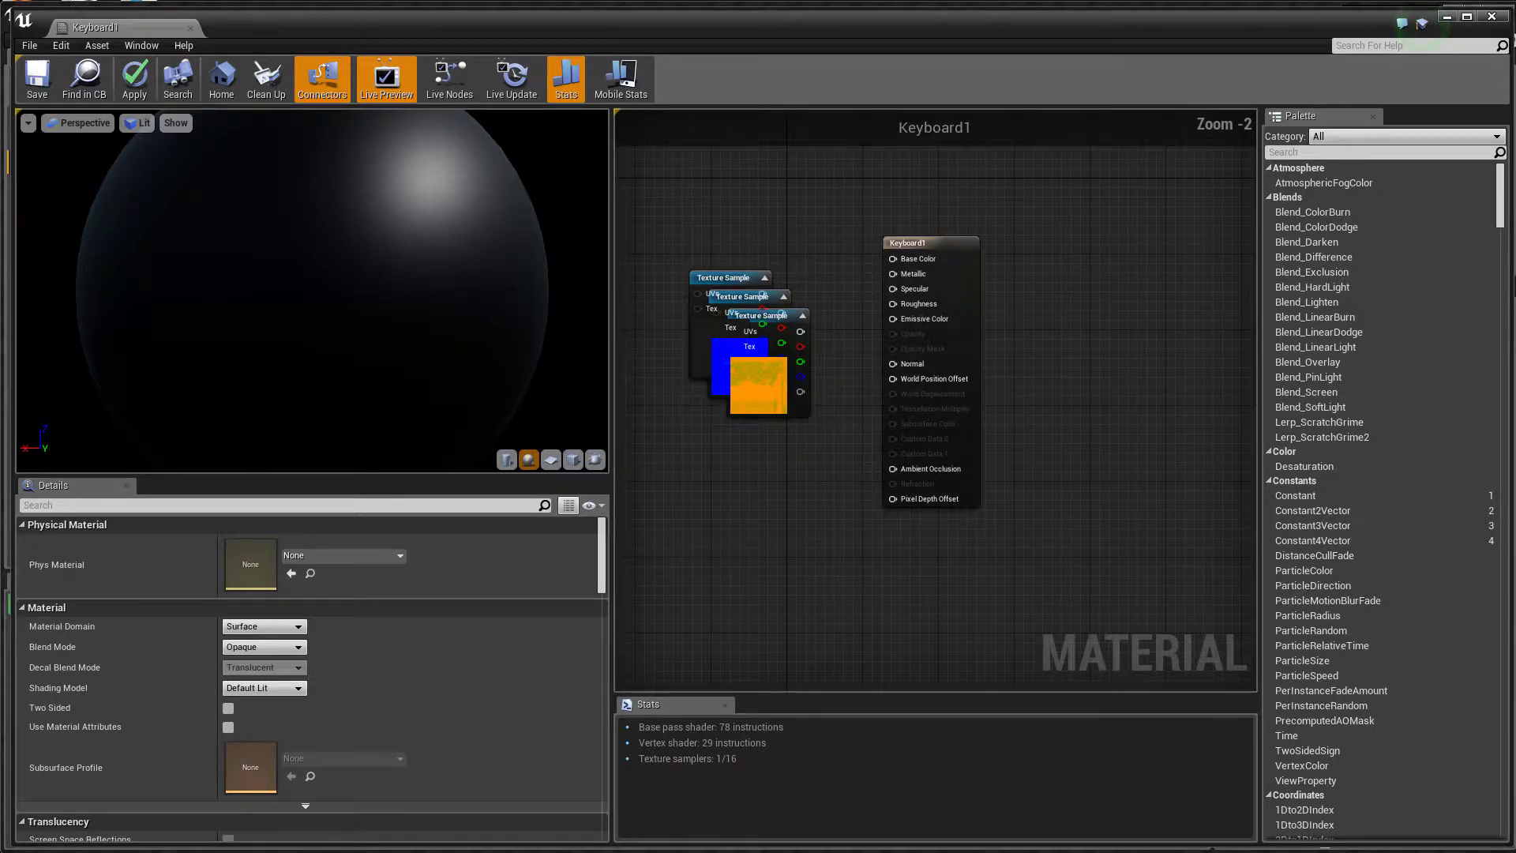
right_click_drag(799, 399, 974, 474)
scroll(976, 476, "up", 2)
scroll(1001, 306, "down", 5)
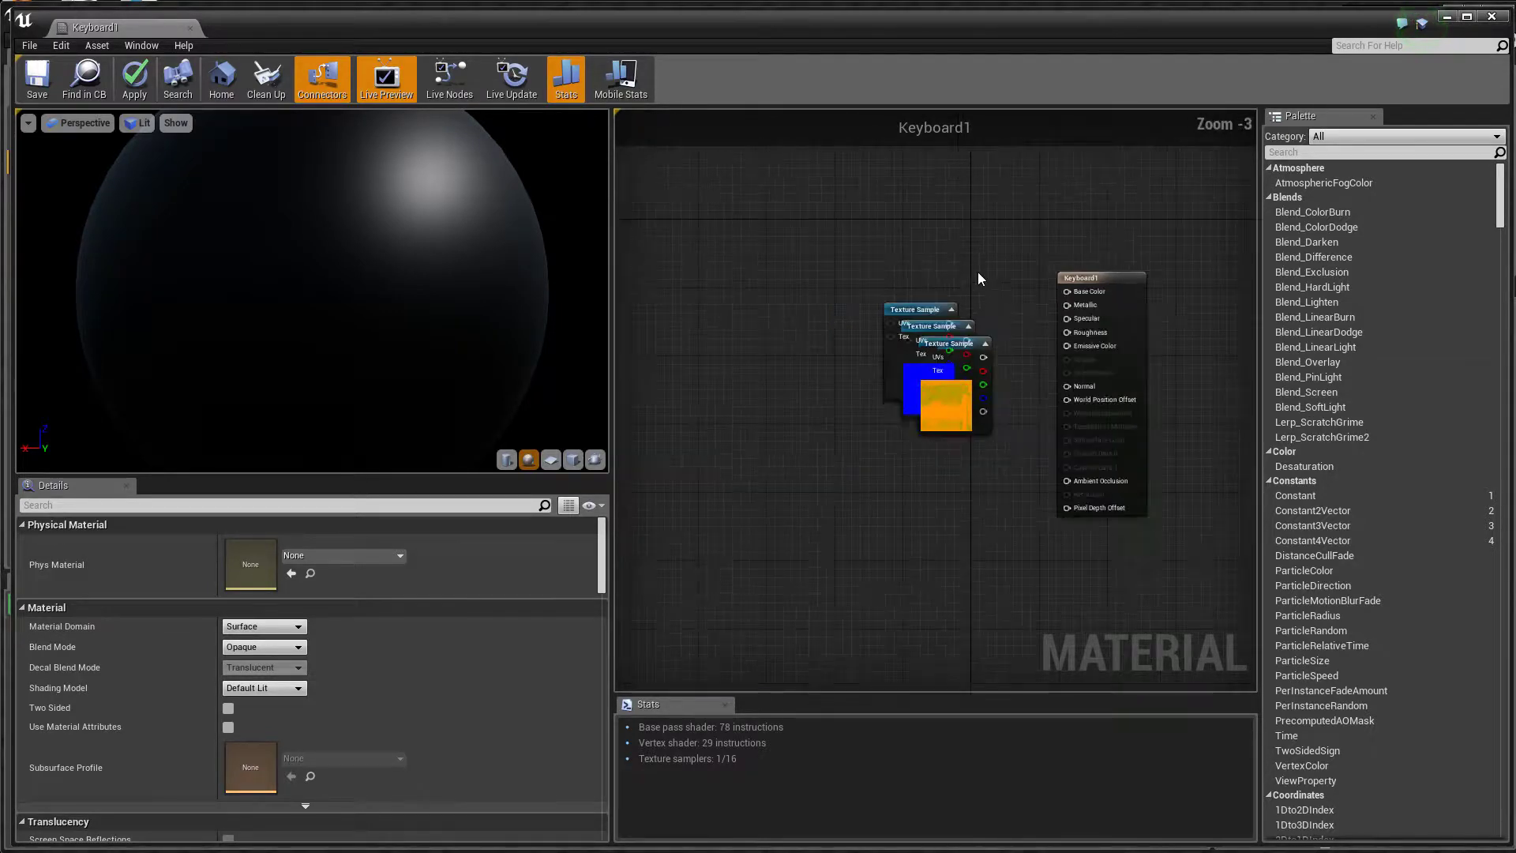
scroll(979, 279, "up", 5)
right_click_drag(1037, 314, 835, 268)
left_click_drag(714, 316, 697, 482)
left_click_drag(682, 265, 686, 206)
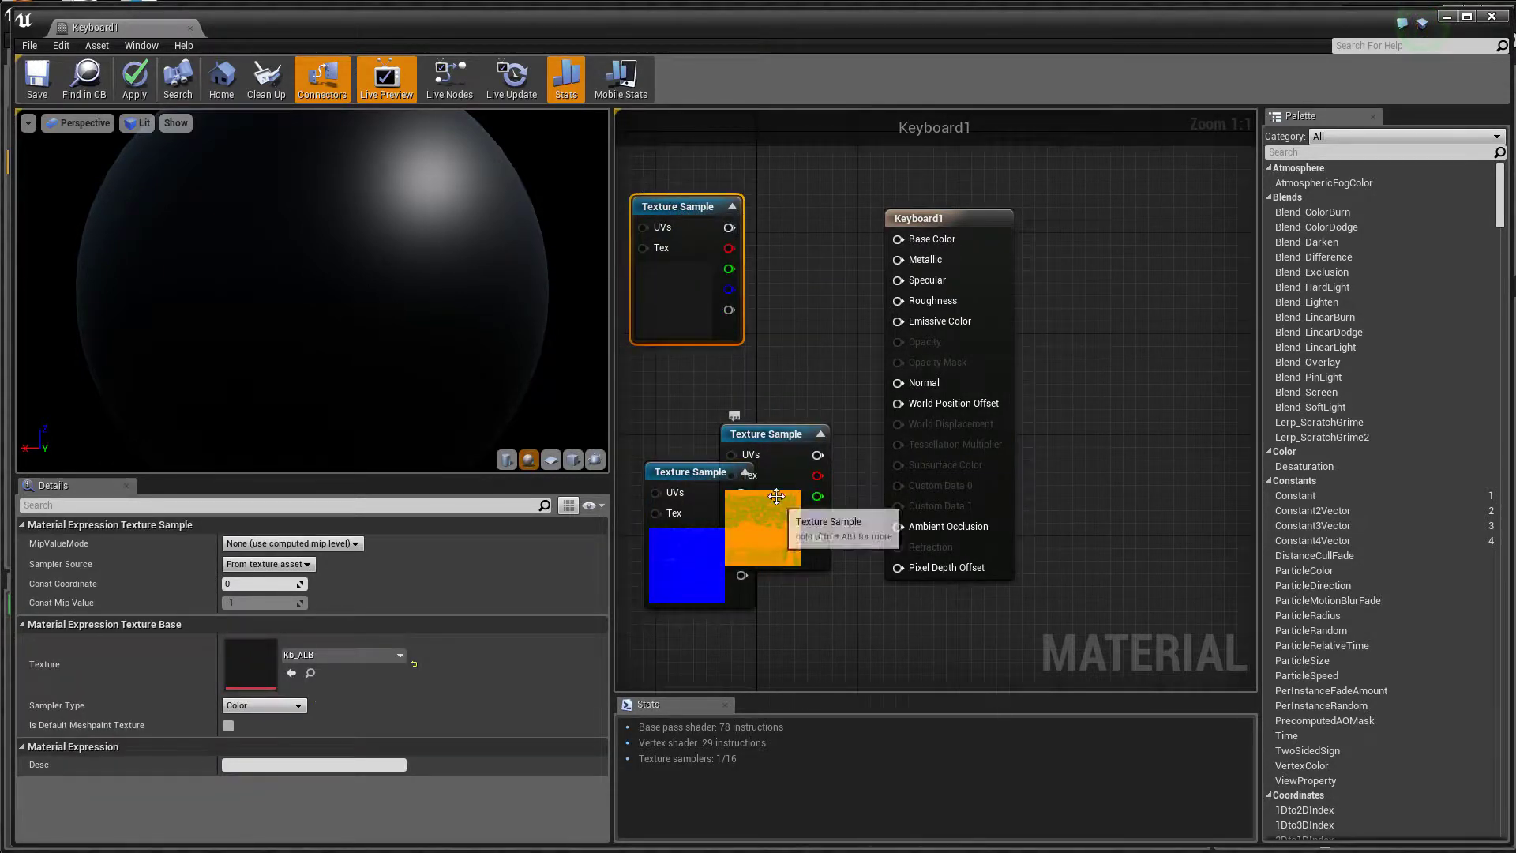
left_click_drag(768, 432, 791, 408)
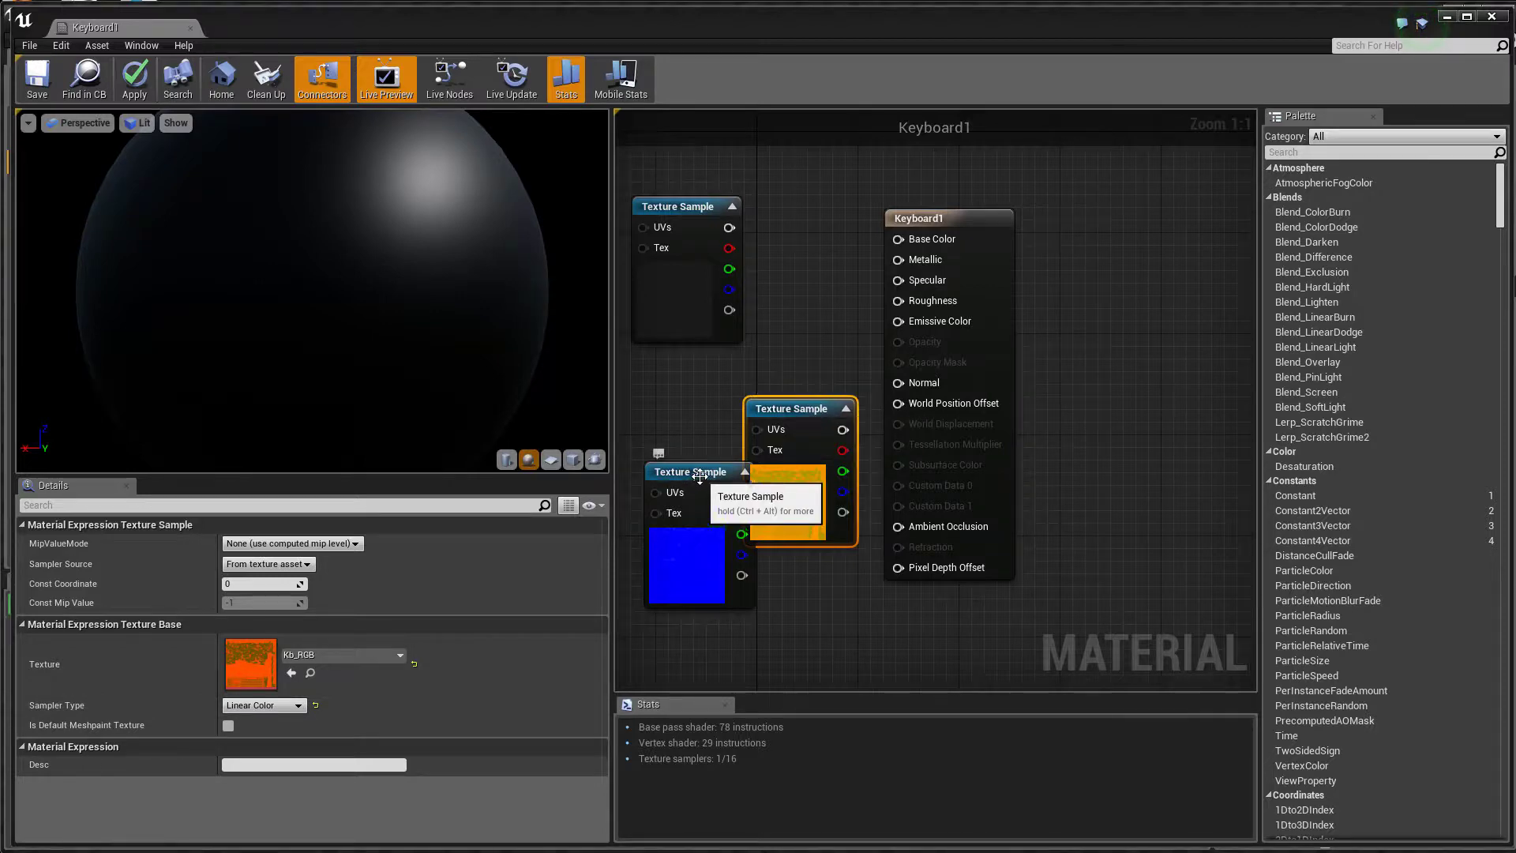
left_click_drag(702, 481, 701, 405)
left_click_drag(789, 411, 701, 525)
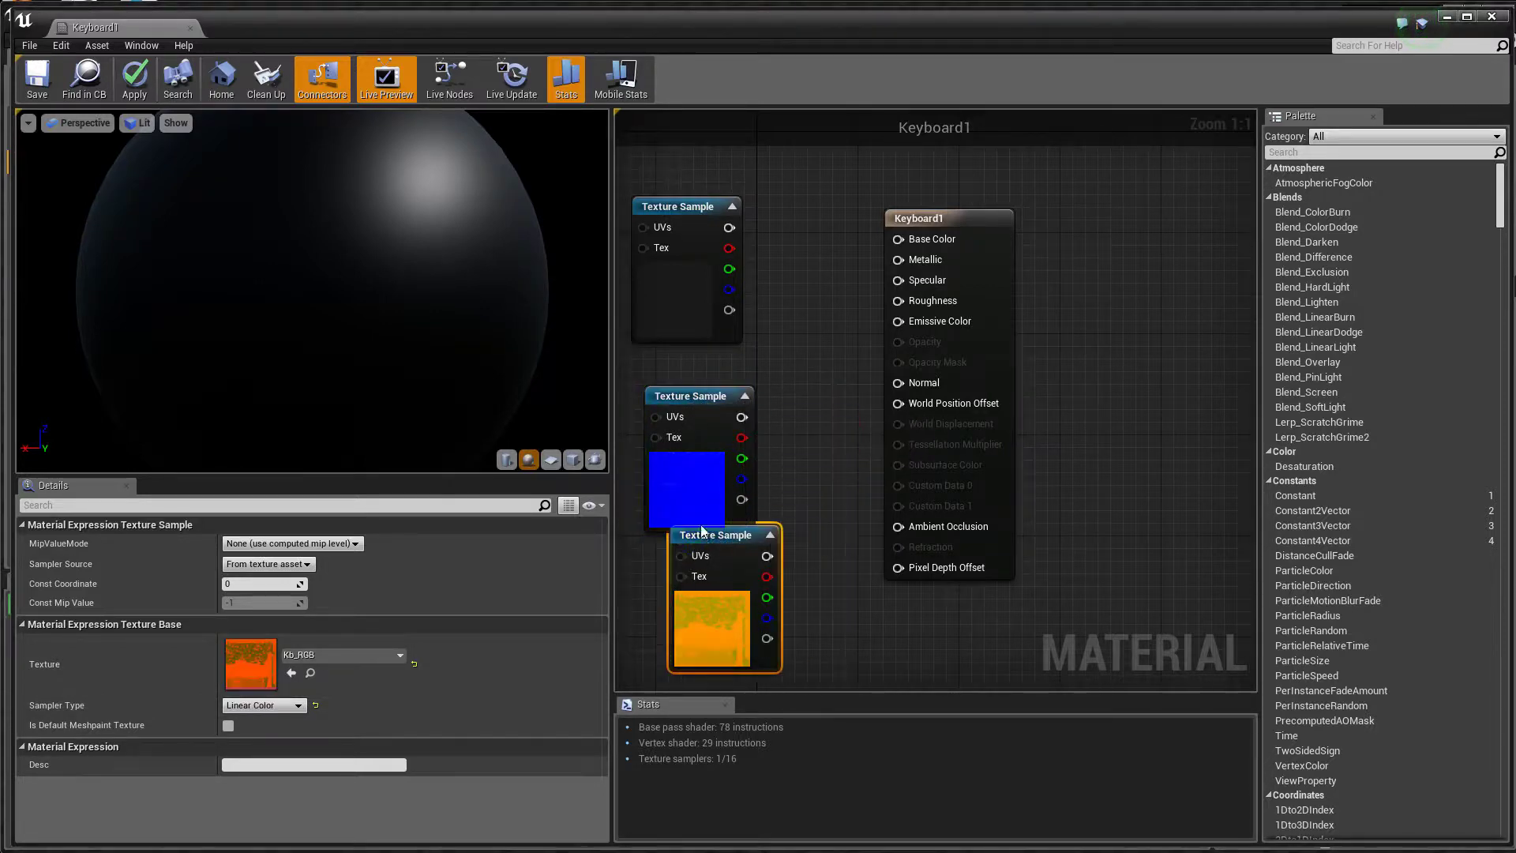
left_click(688, 395)
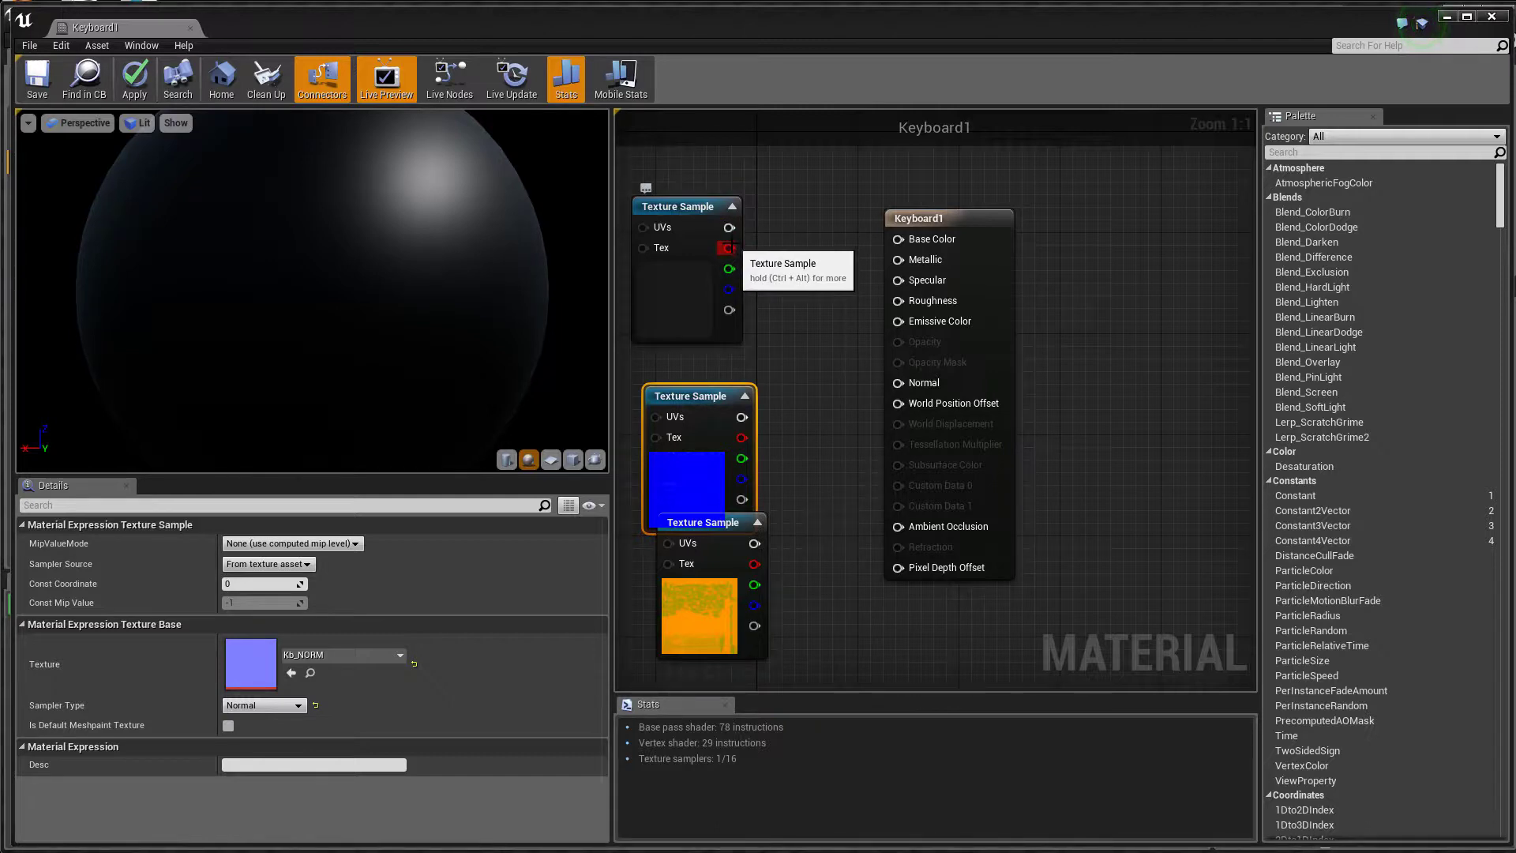
Step: Connect the Kb_ALB sample's colour output to Base Color and the Kb_NORM sample's to Normal
left_click(683, 206)
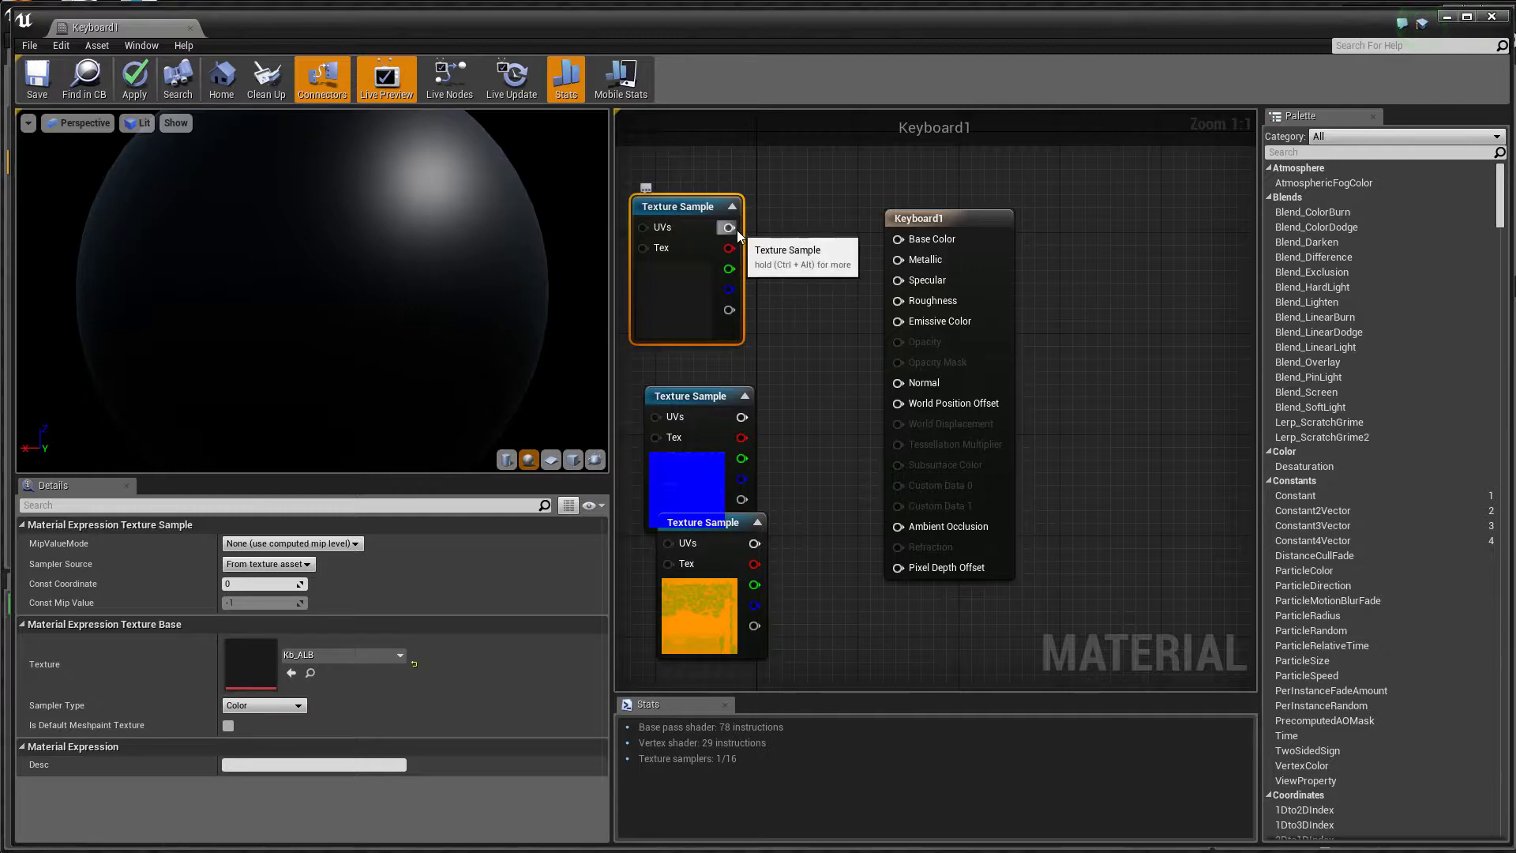
left_click_drag(732, 229, 897, 239)
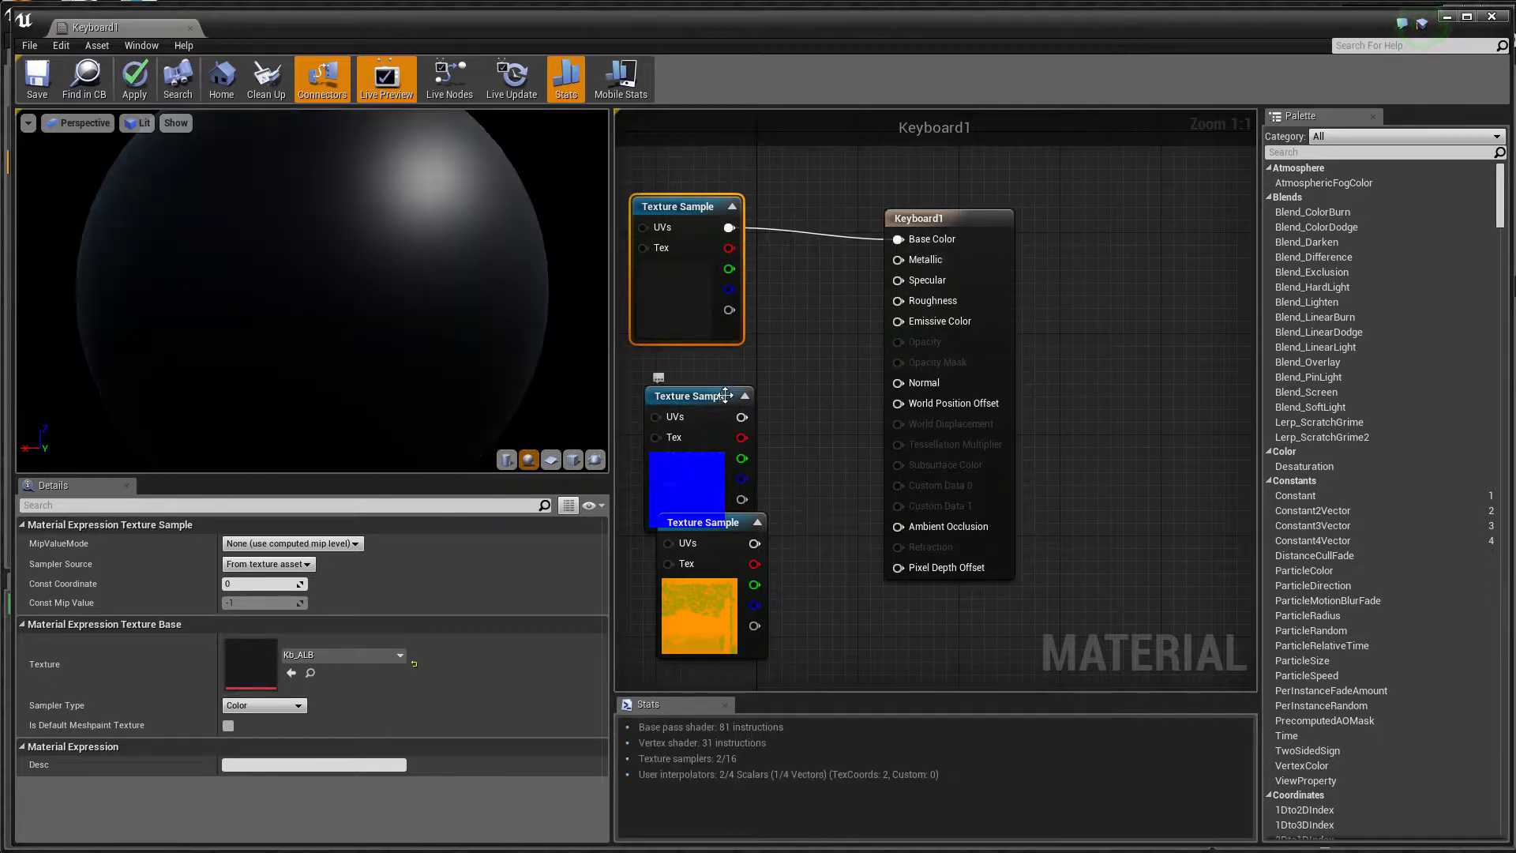
left_click(698, 398)
left_click_drag(697, 400, 899, 386)
Step: Connect the Kb_RGB sample's red channel to Ambient Occlusion, green to Roughness and blue to Metallic
left_click_drag(739, 519, 714, 544)
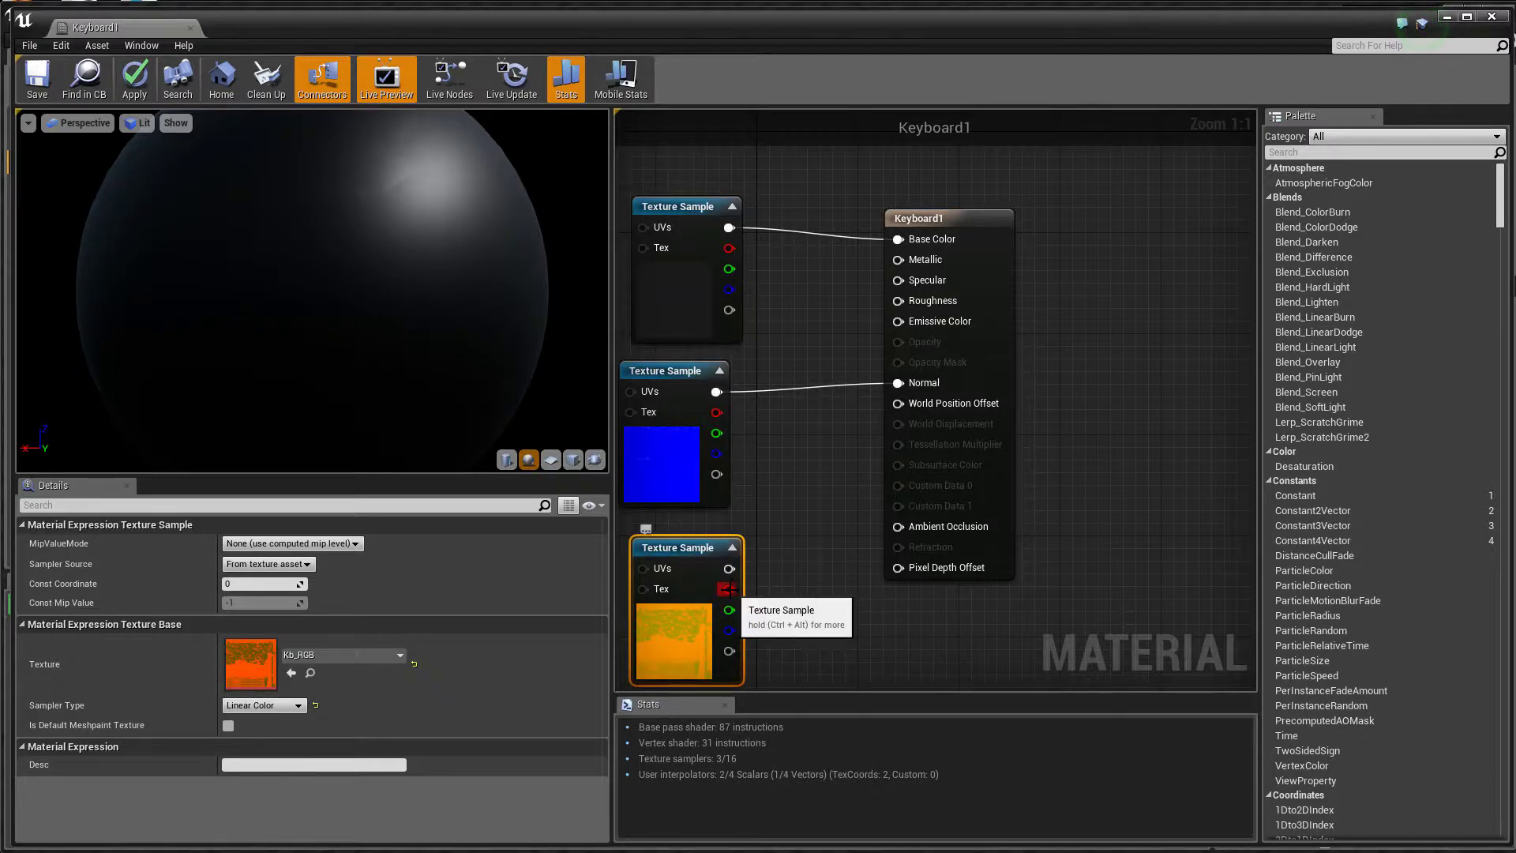
left_click_drag(841, 538, 896, 528)
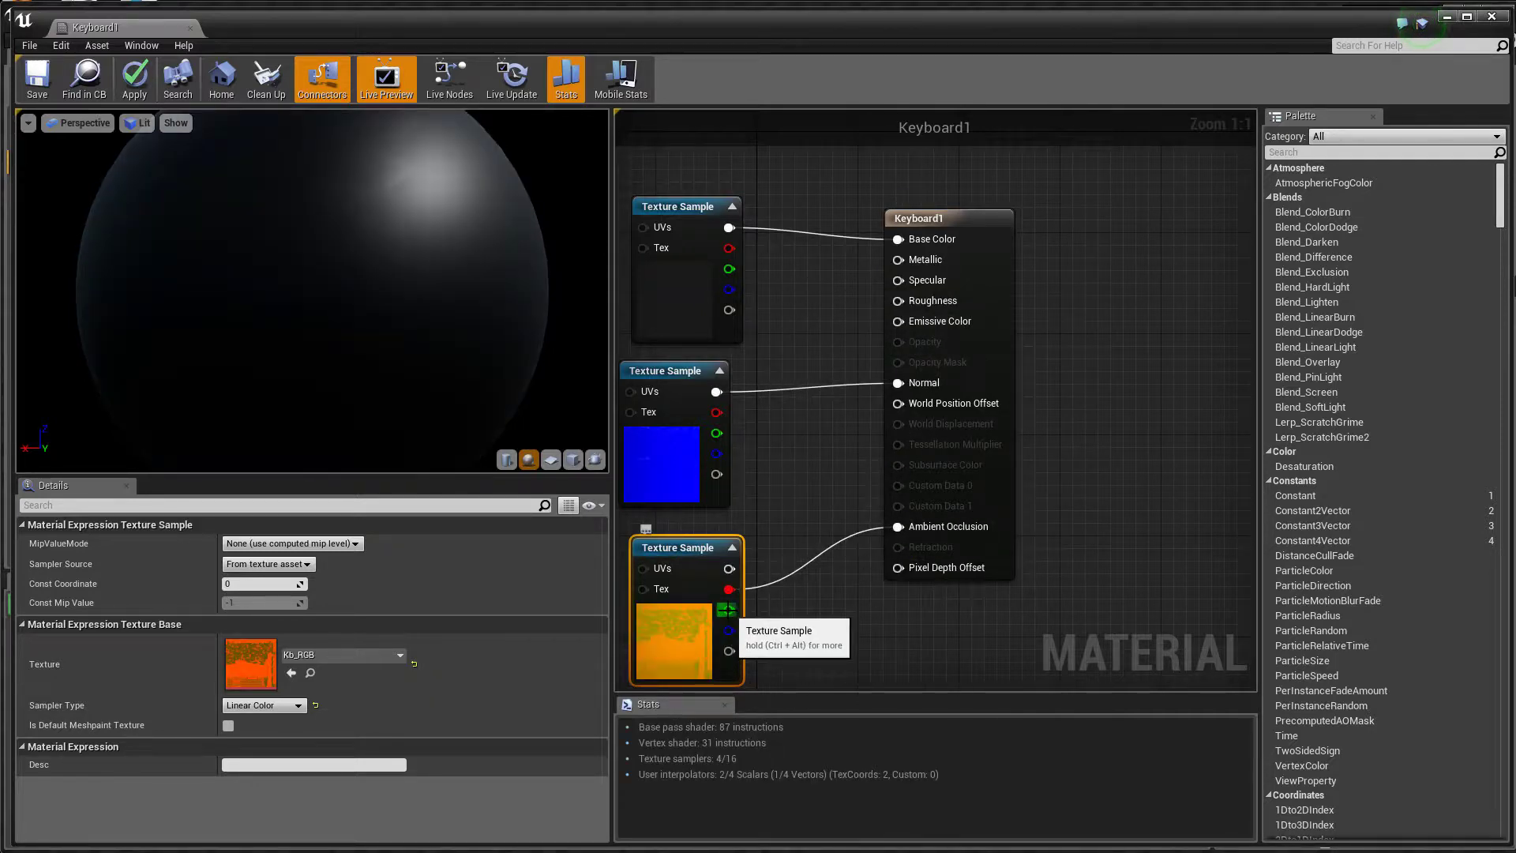
left_click_drag(727, 609, 899, 305)
left_click_drag(729, 629, 898, 259)
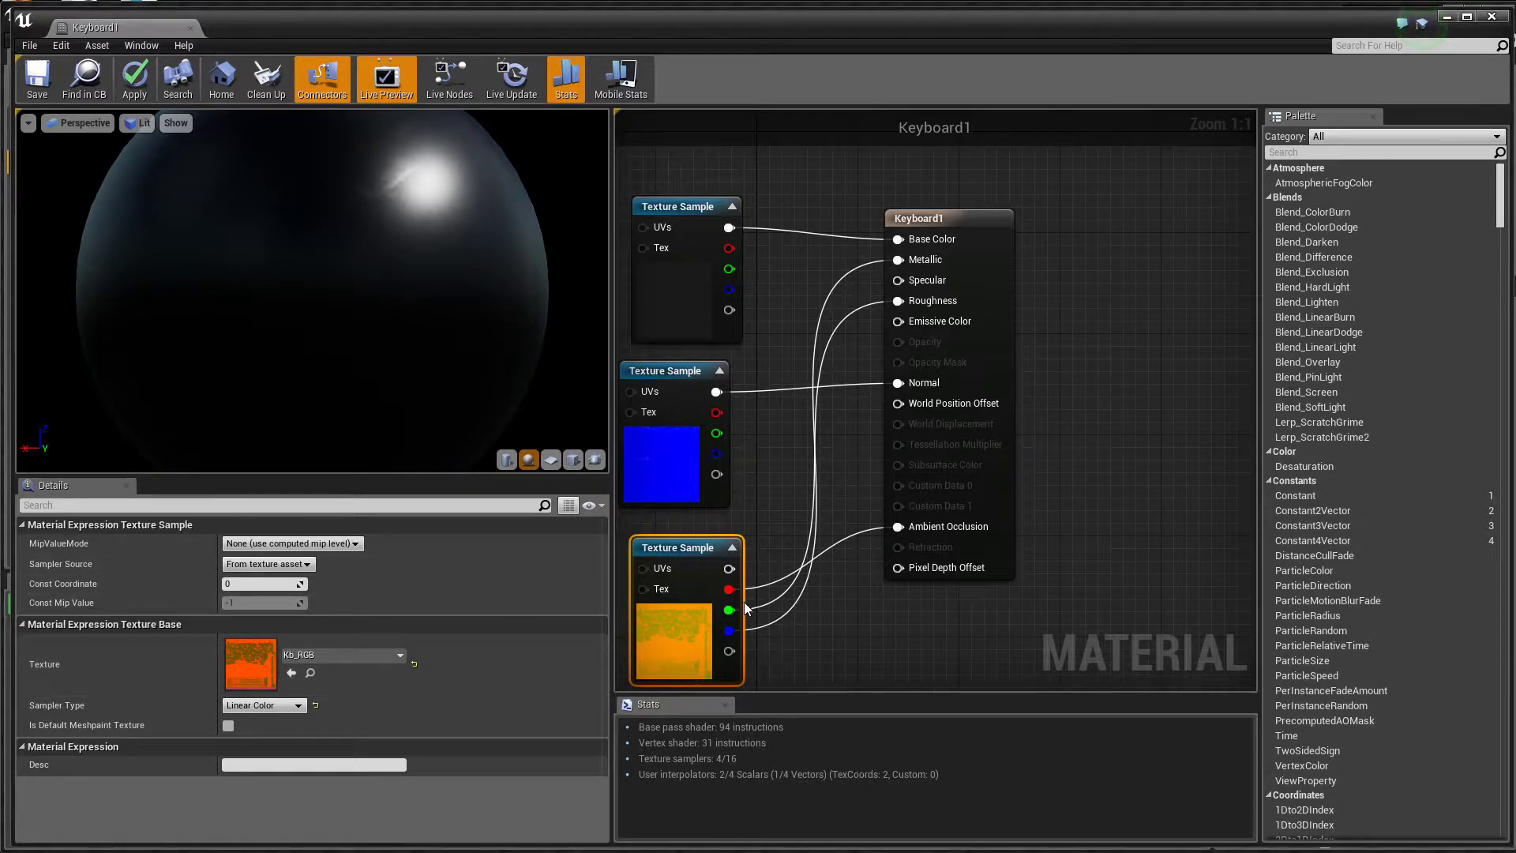
Step: Check the material on the preview sphere, save Keyboard1 and close its editor
left_click_drag(426, 292, 473, 205)
scroll(410, 264, "down", 4)
scroll(410, 263, "up", 5)
left_click_drag(399, 269, 441, 198)
scroll(401, 268, "up", 5)
scroll(398, 269, "down", 7)
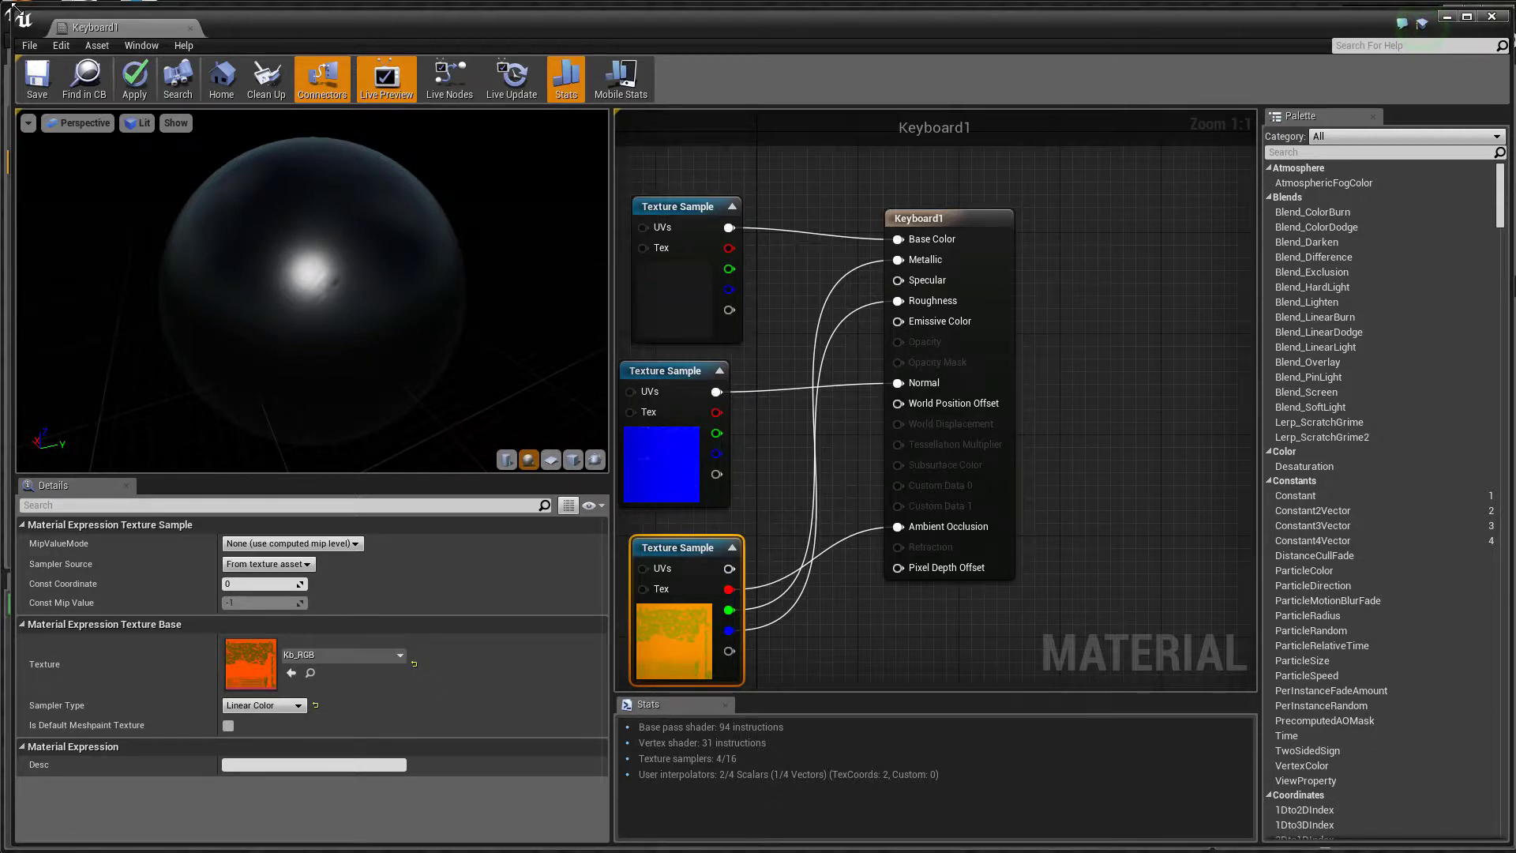
left_click_drag(12, 7, 177, 90)
left_click(195, 155)
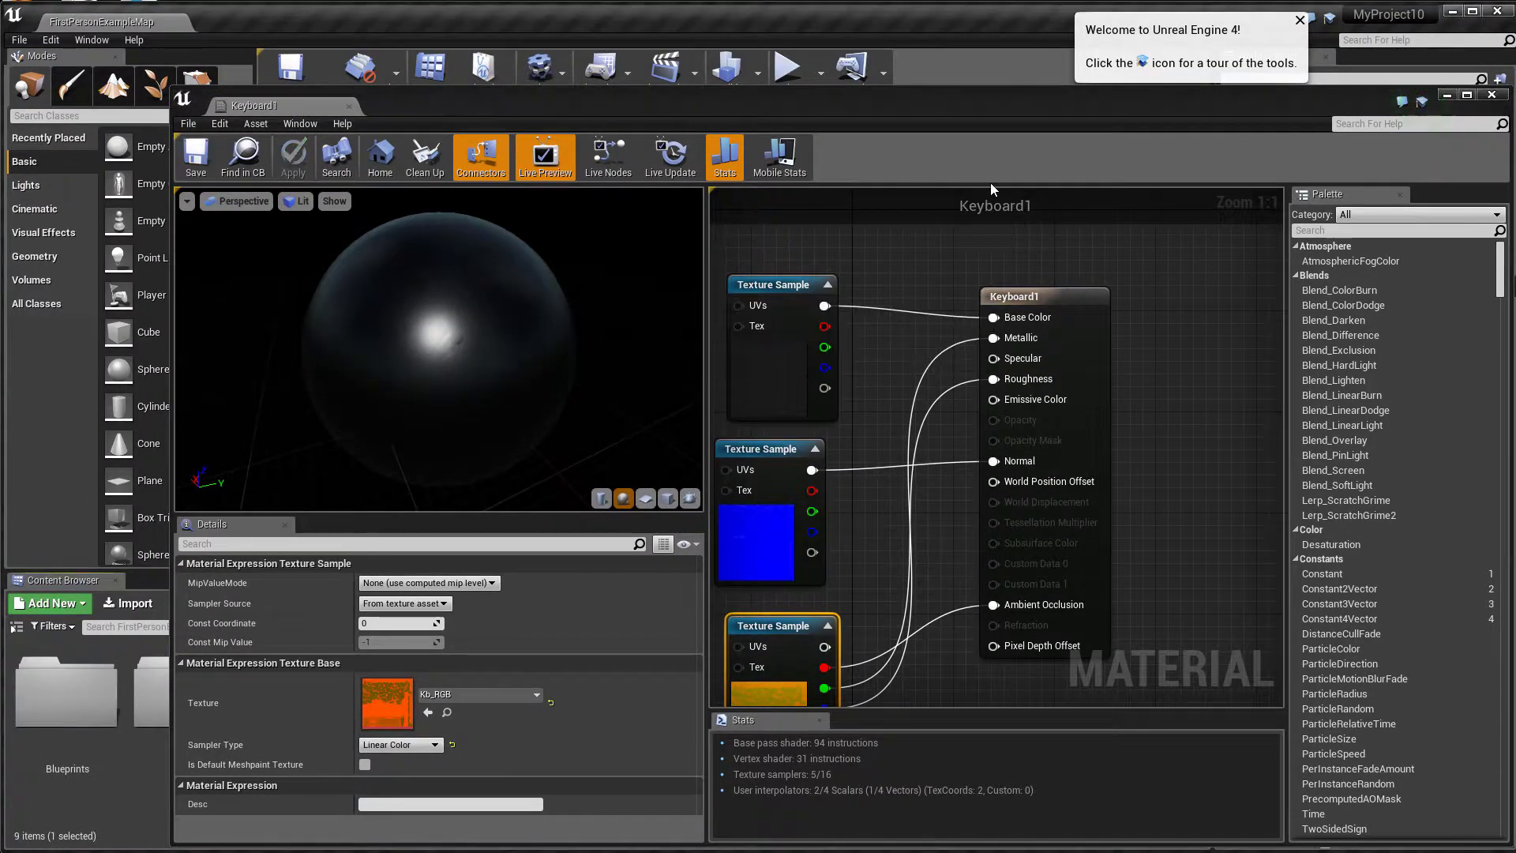
left_click_drag(546, 103, 305, 133)
left_click(1255, 128)
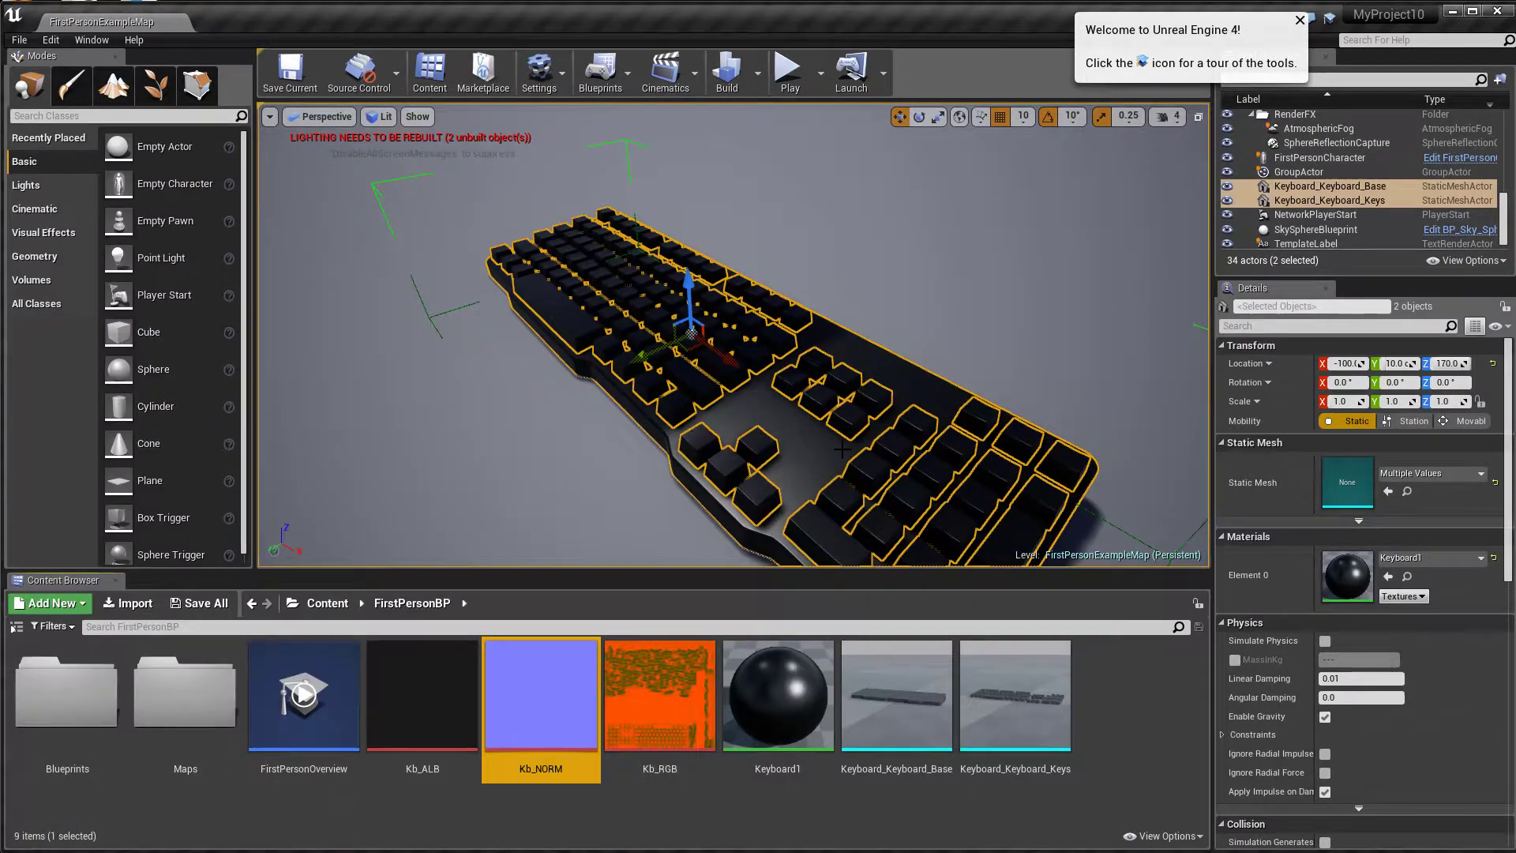
Step: Examine the keyboard's textured surface and reflections from several angles in the level viewport, including at full screen
left_click(975, 415)
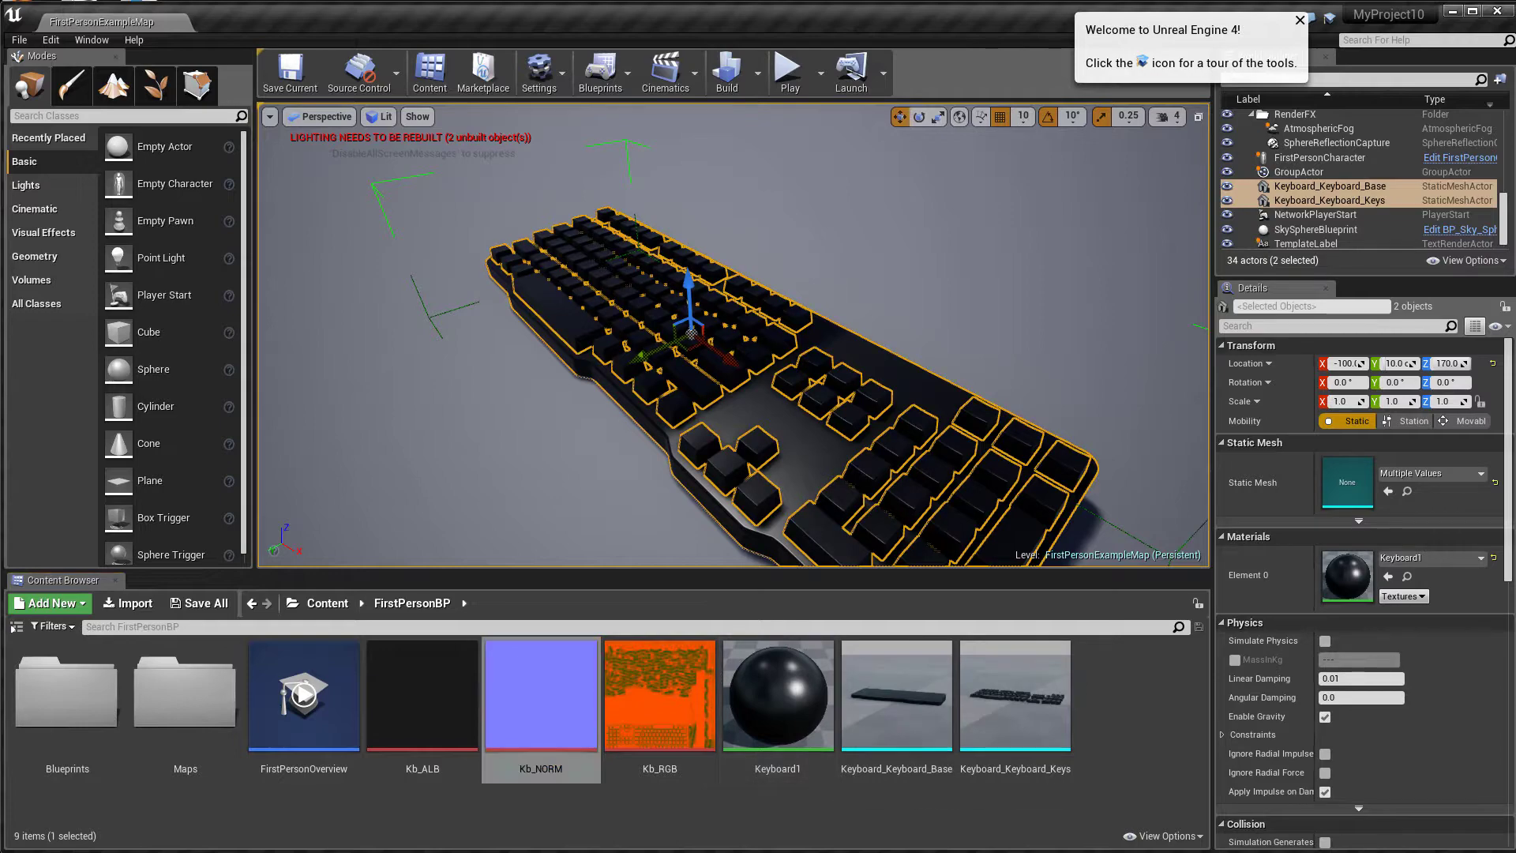
mouse_move(714, 351)
left_mouse_down("alt")
mouse_move(750, 426)
mouse_move(718, 379)
left_mouse_up("alt")
scroll(718, 372, "up", 10)
scroll(717, 372, "down", 9)
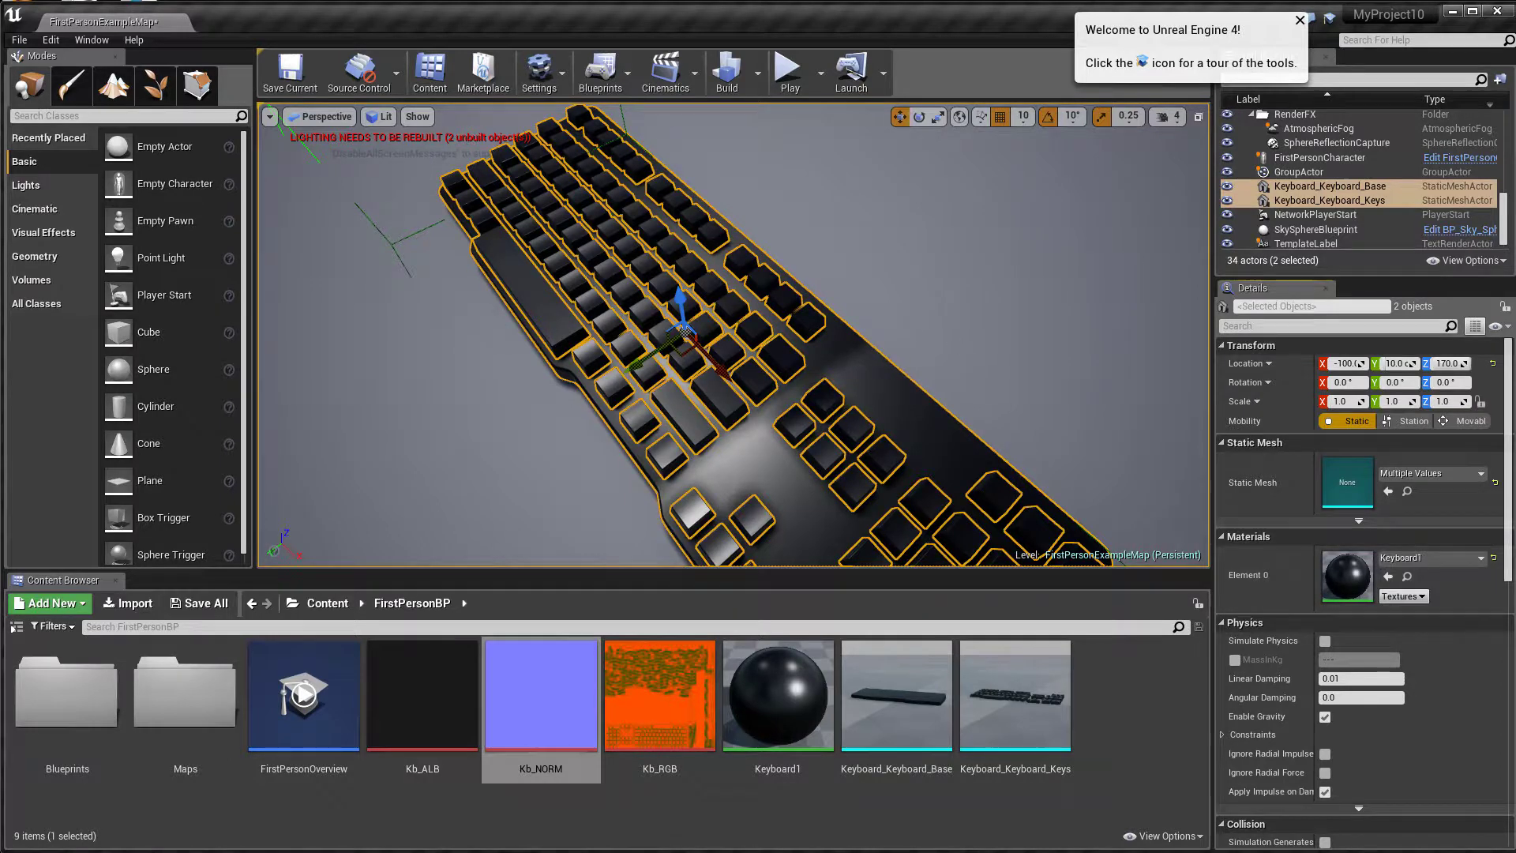
left_click(975, 283)
left_click(740, 379)
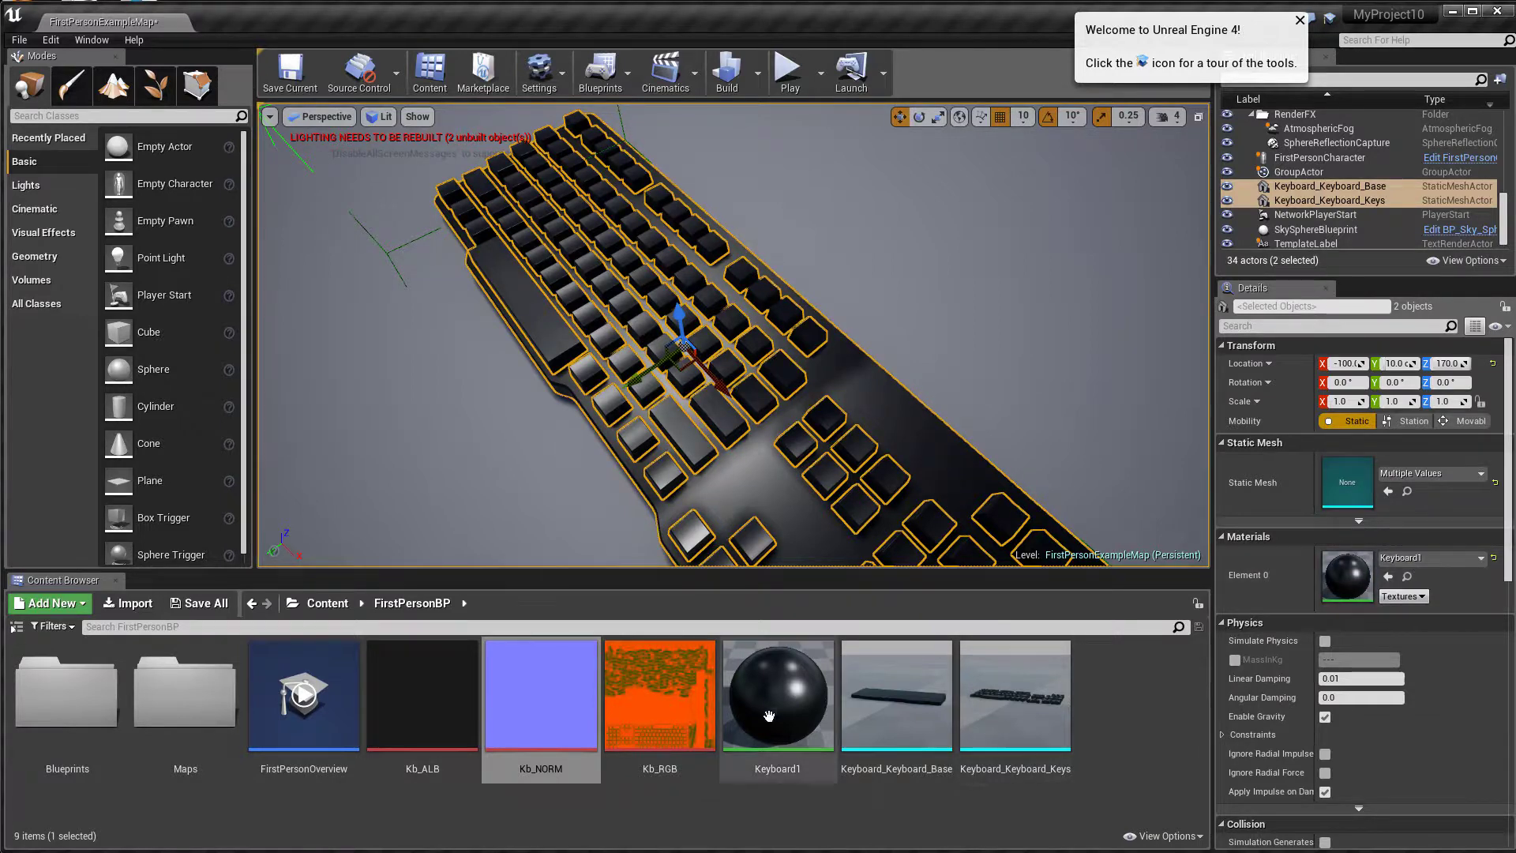
mouse_move(612, 407)
right_mouse_down()
mouse_move(678, 521)
mouse_move(735, 331)
mouse_move(694, 371)
mouse_move(615, 400)
right_mouse_up()
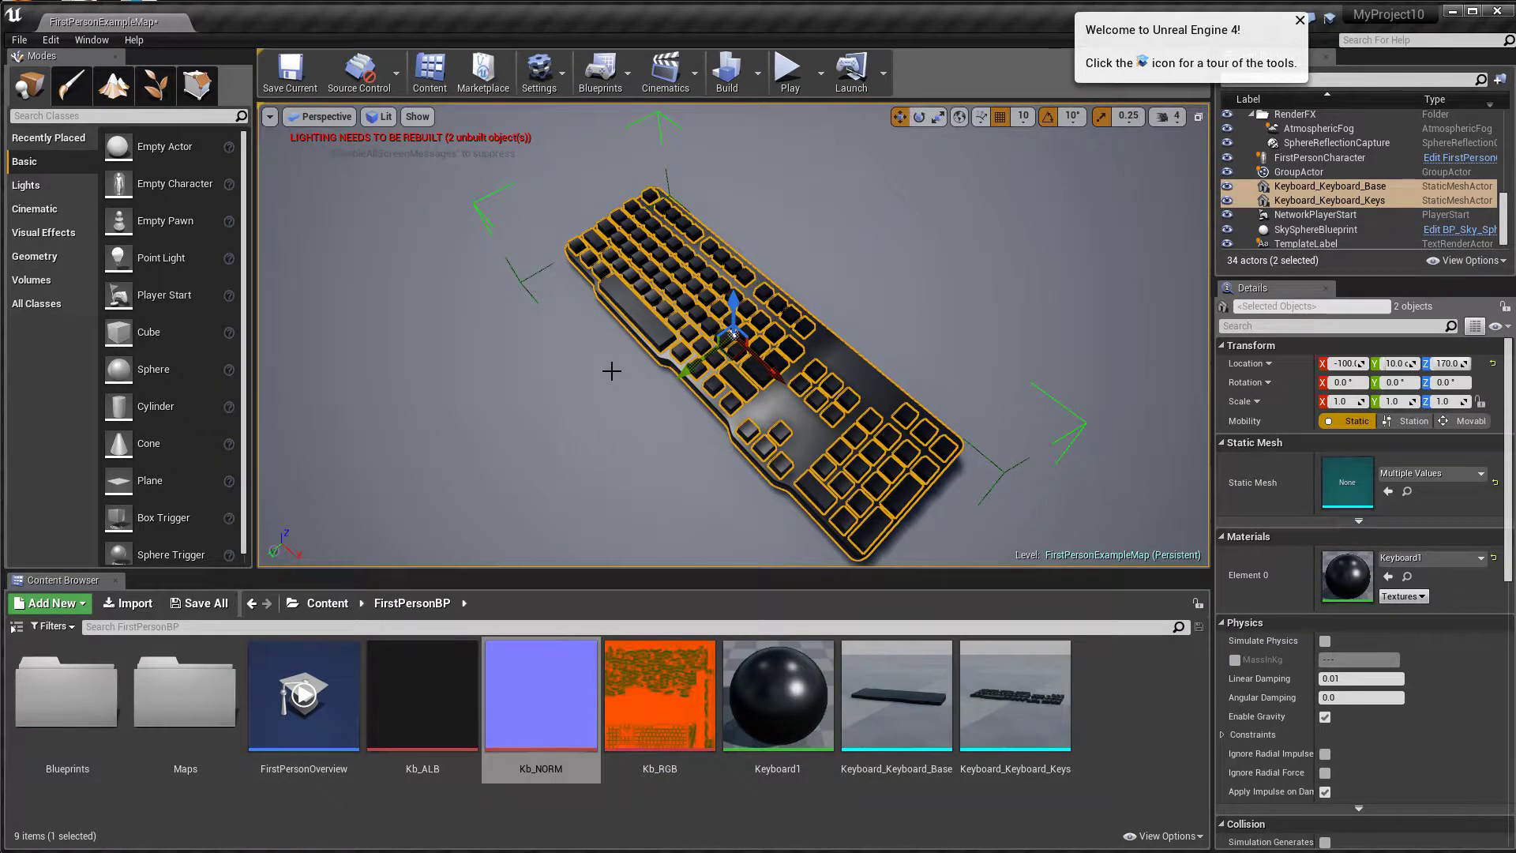
key("F11")
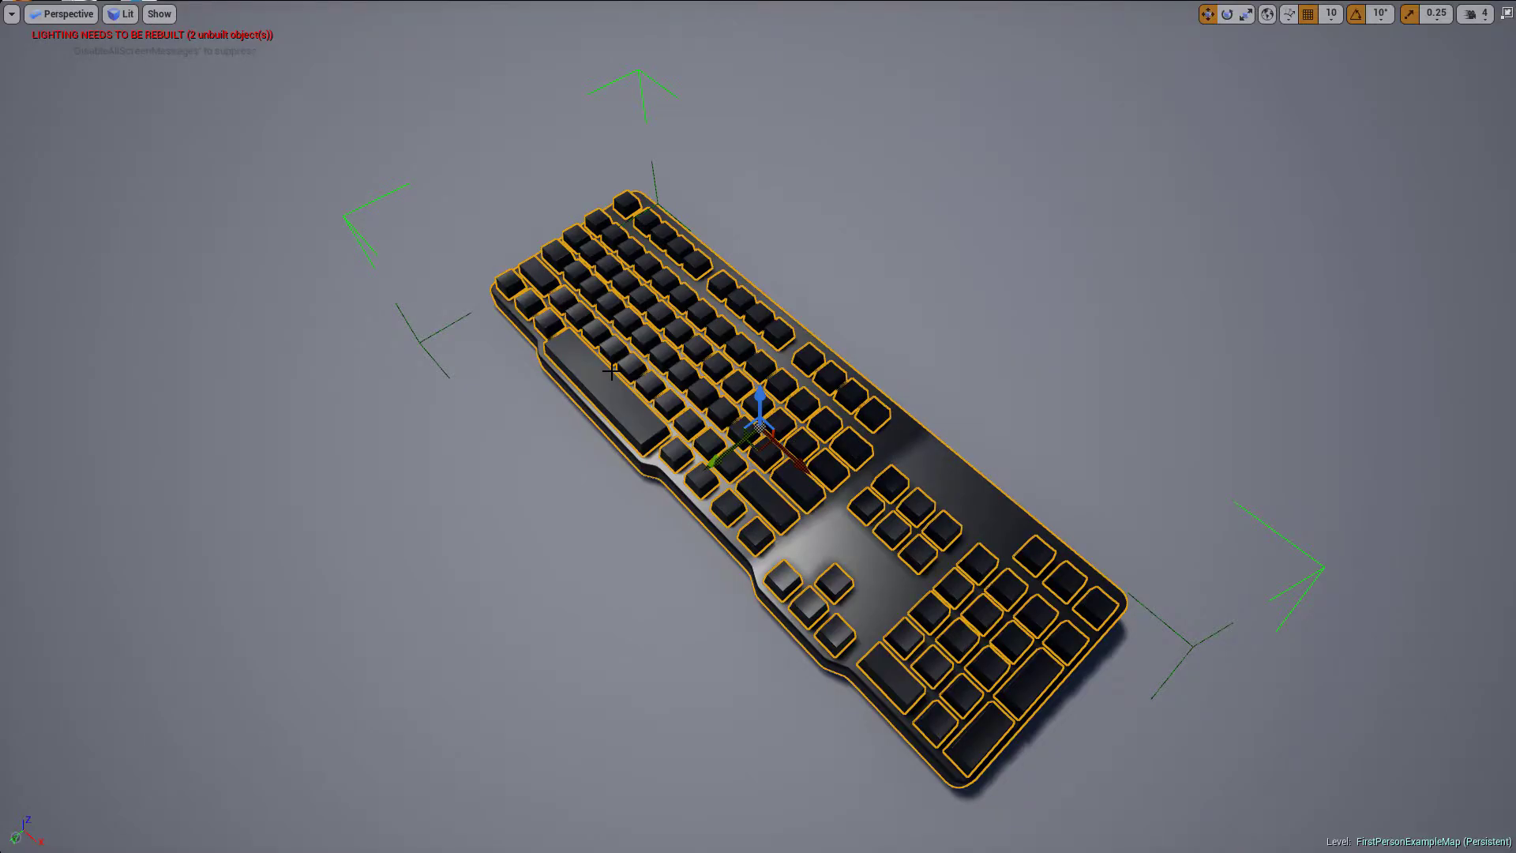
right_click_drag(759, 461, 808, 545)
right_click_drag(710, 341, 701, 394)
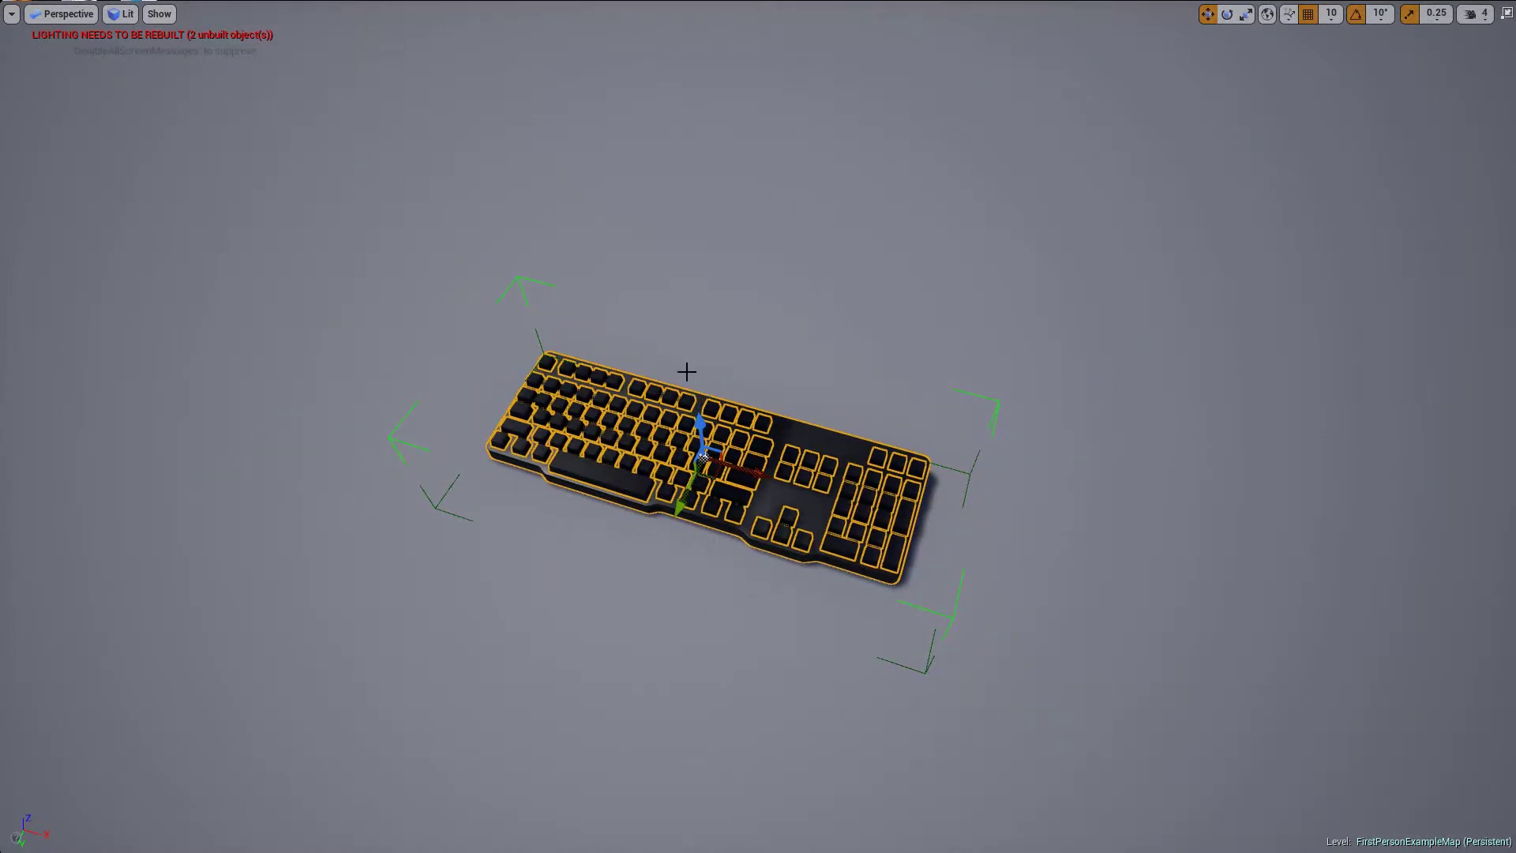
right_click_drag(903, 434, 987, 371)
key("a")
key("f")
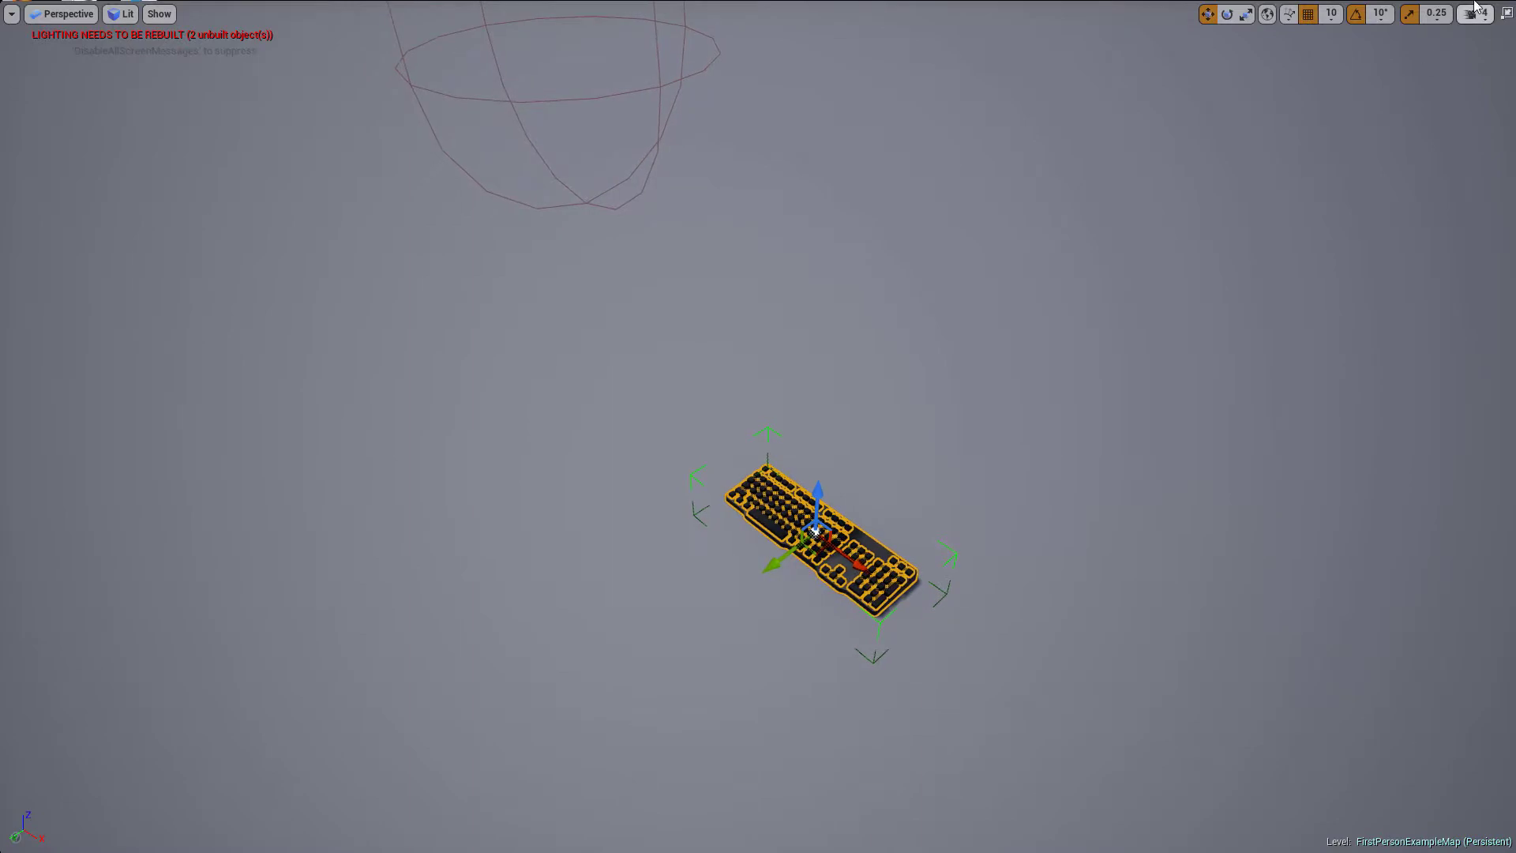
Step: Reduce the viewport camera speed to 1 and view the keyboard's keys close up without the selection outline
left_click(1480, 16)
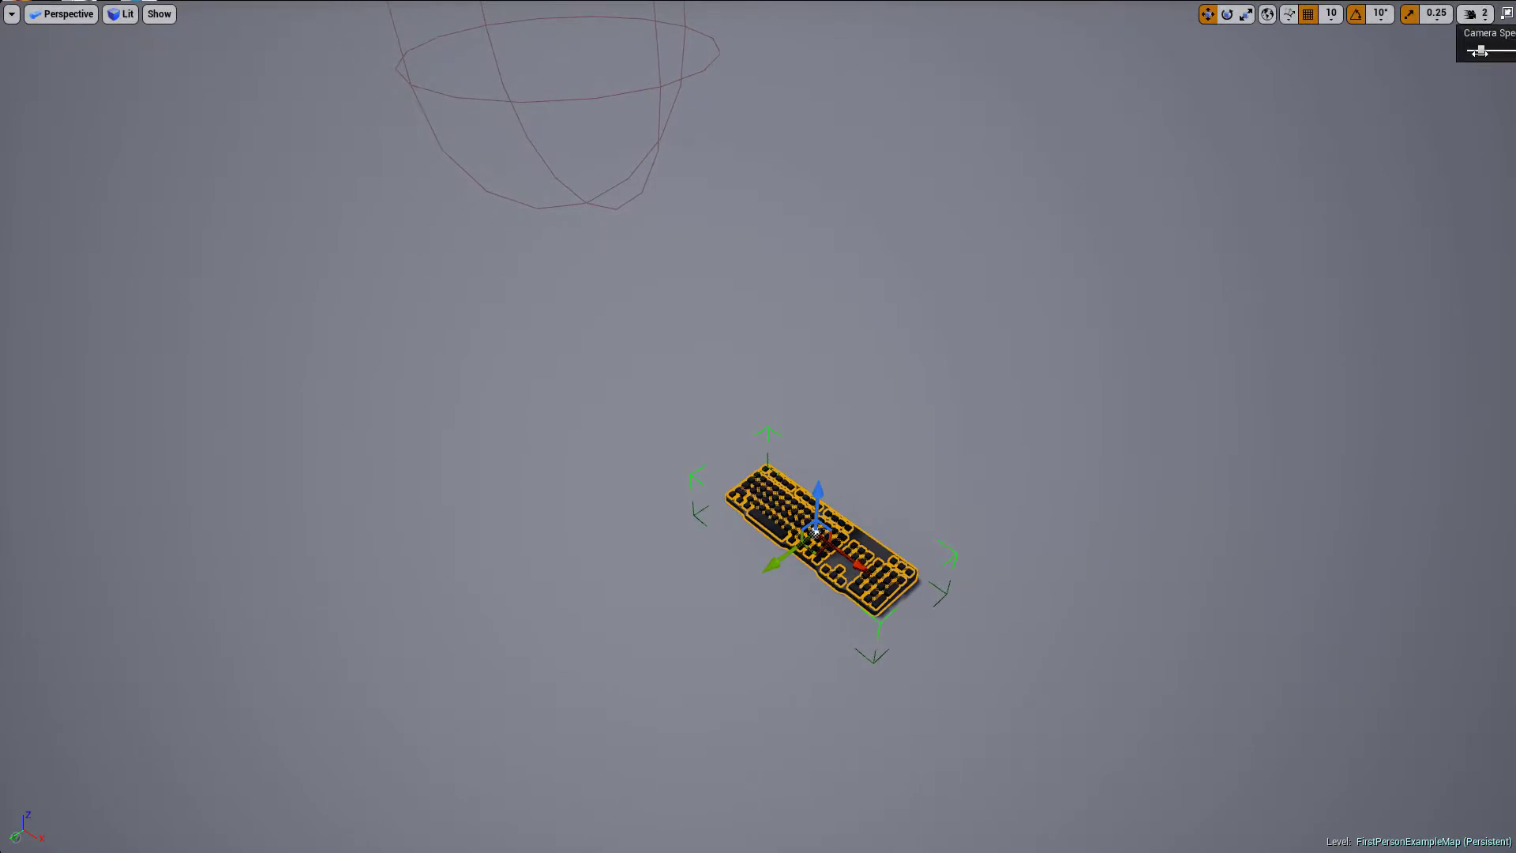
scroll(1293, 167, "up", 8)
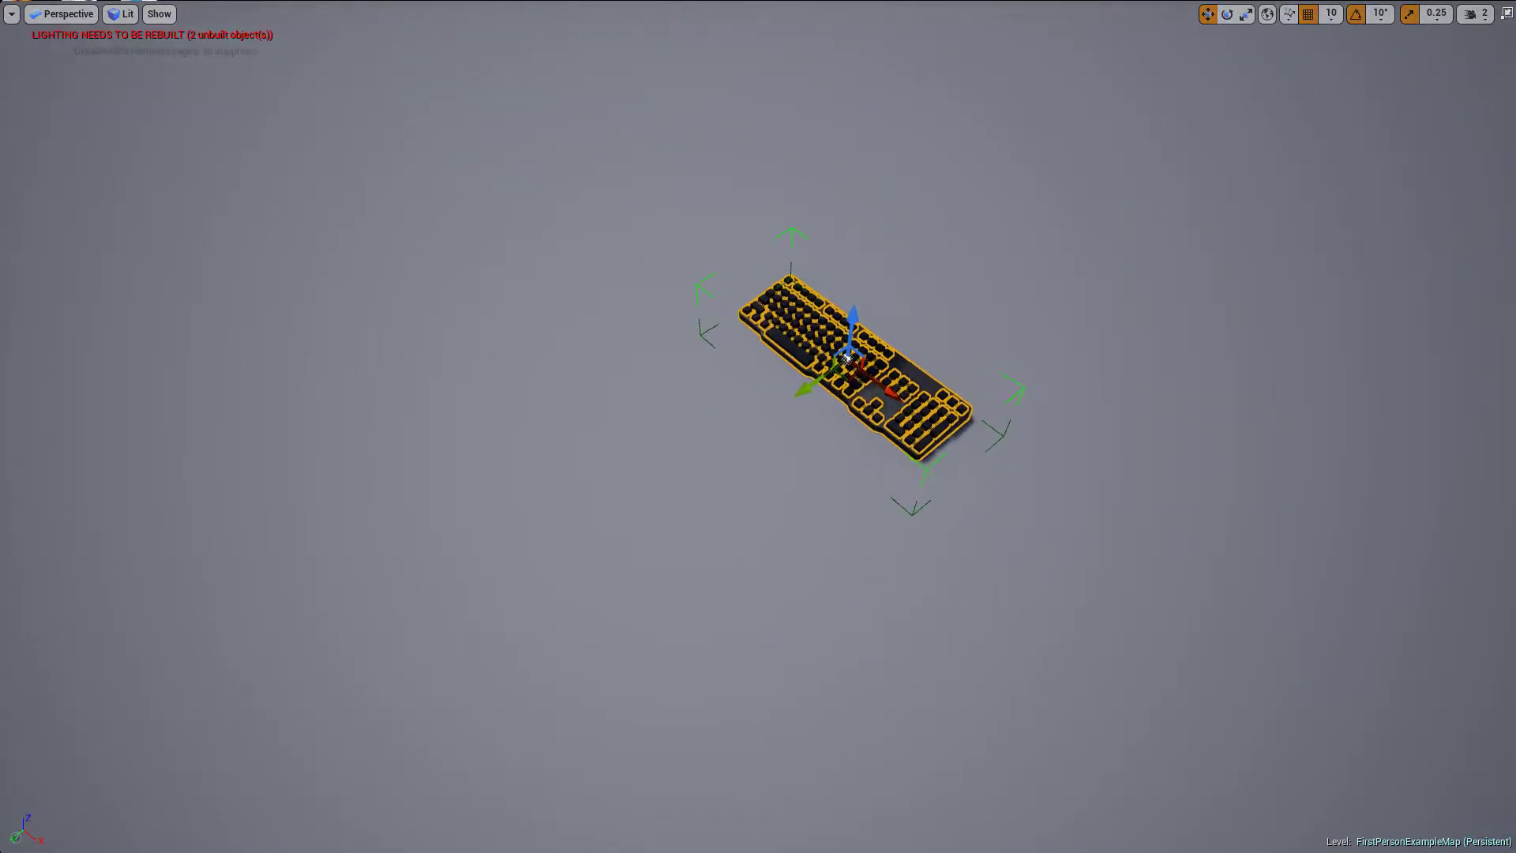
left_click(1473, 23)
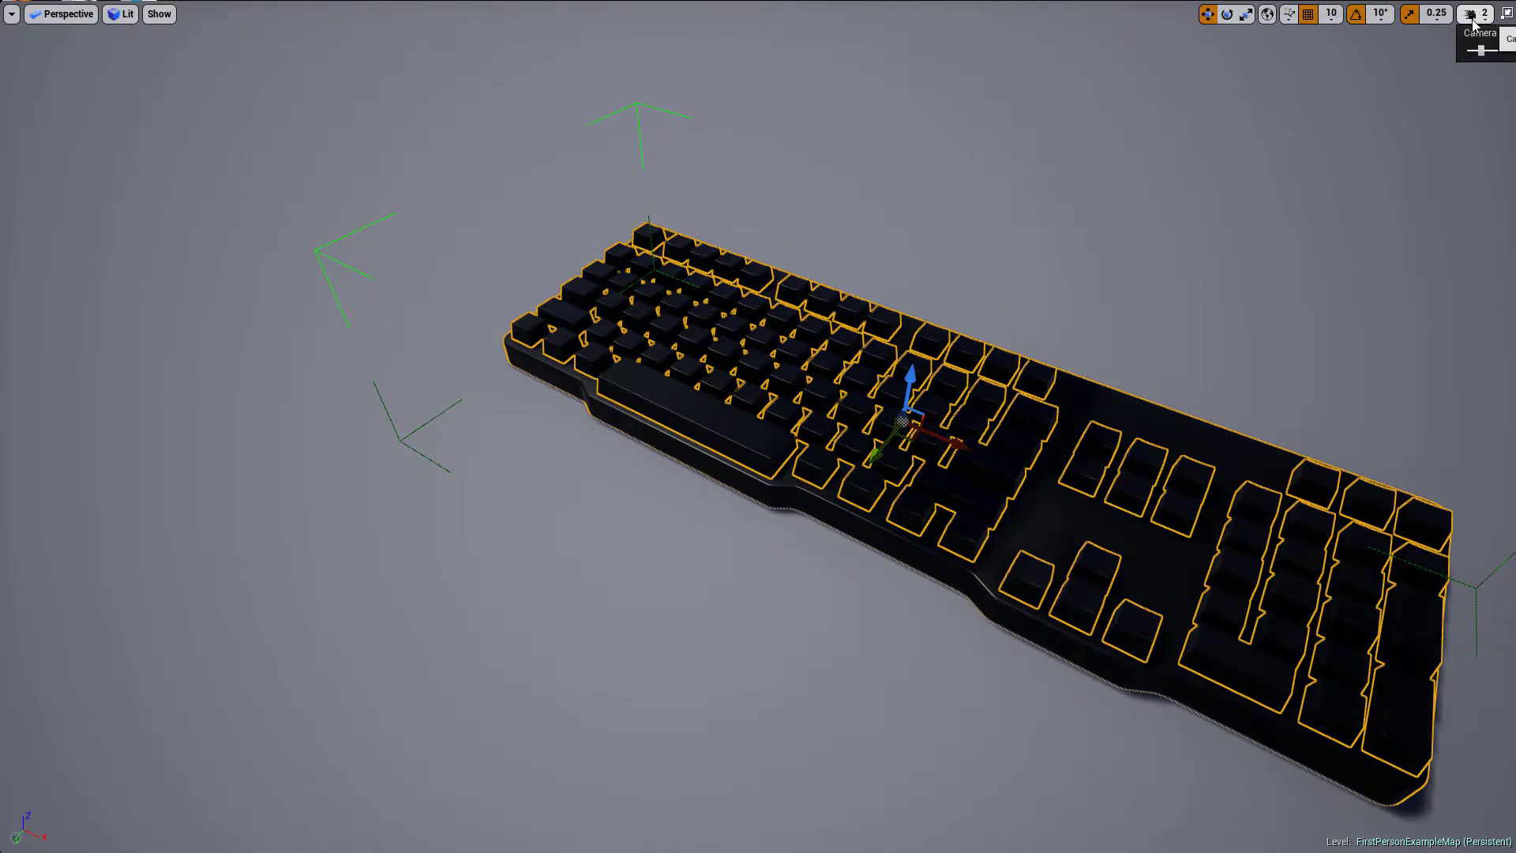
right_click_drag(757, 426, 1042, 395)
mouse_move(997, 210)
right_mouse_down()
mouse_move(782, 237)
mouse_move(997, 210)
right_mouse_up()
left_click(938, 209)
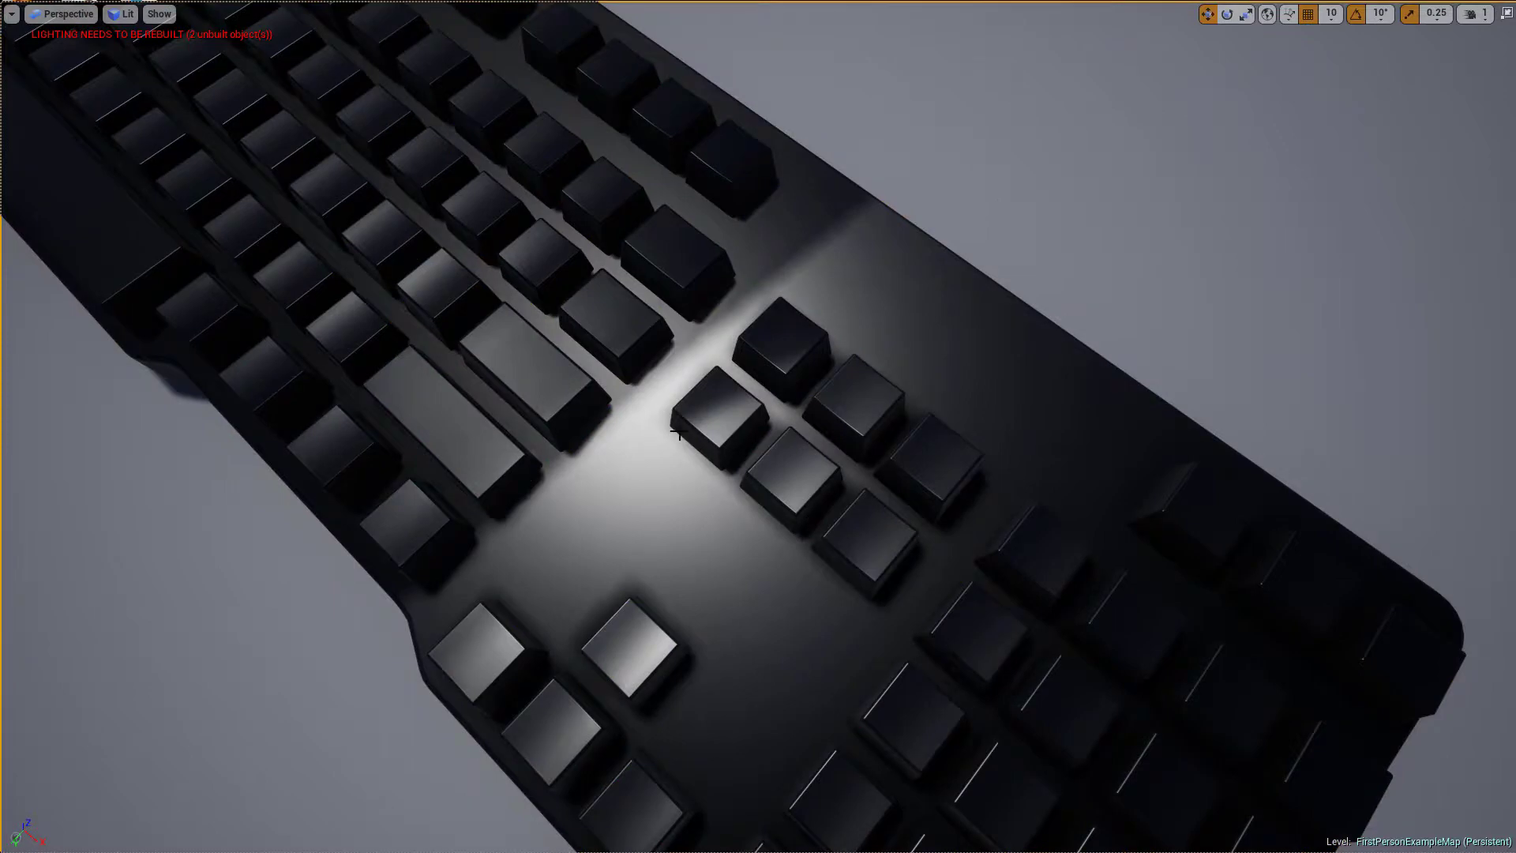
Step: Set the lighting build quality to Production and build the level
right_click_drag(757, 427, 789, 458)
mouse_move(773, 223)
right_mouse_down()
mouse_move(772, 190)
mouse_move(758, 198)
mouse_move(772, 223)
right_mouse_up()
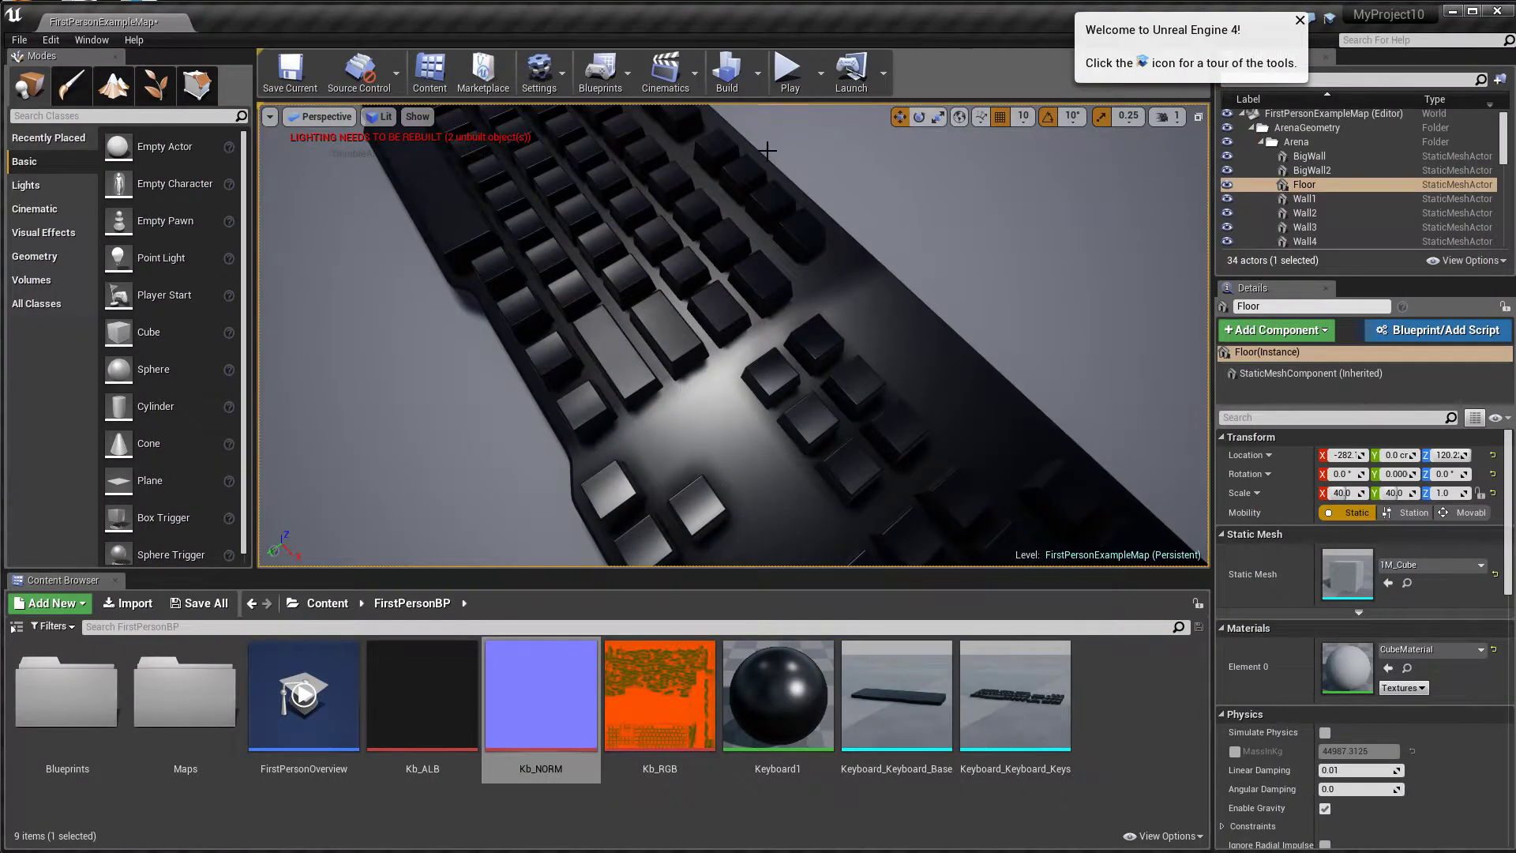
left_click(756, 79)
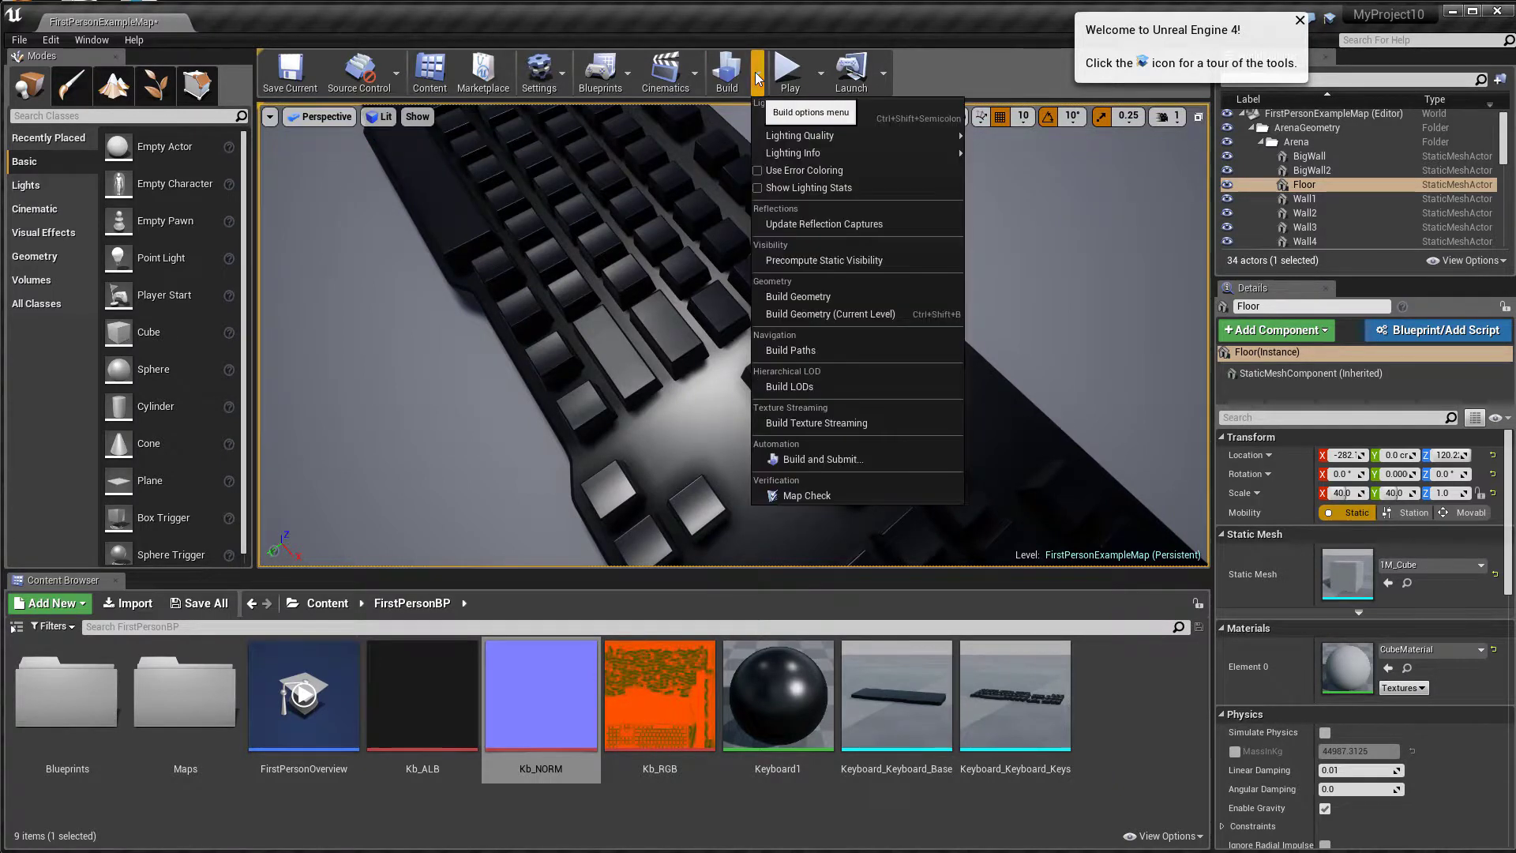
mouse_move(836, 136)
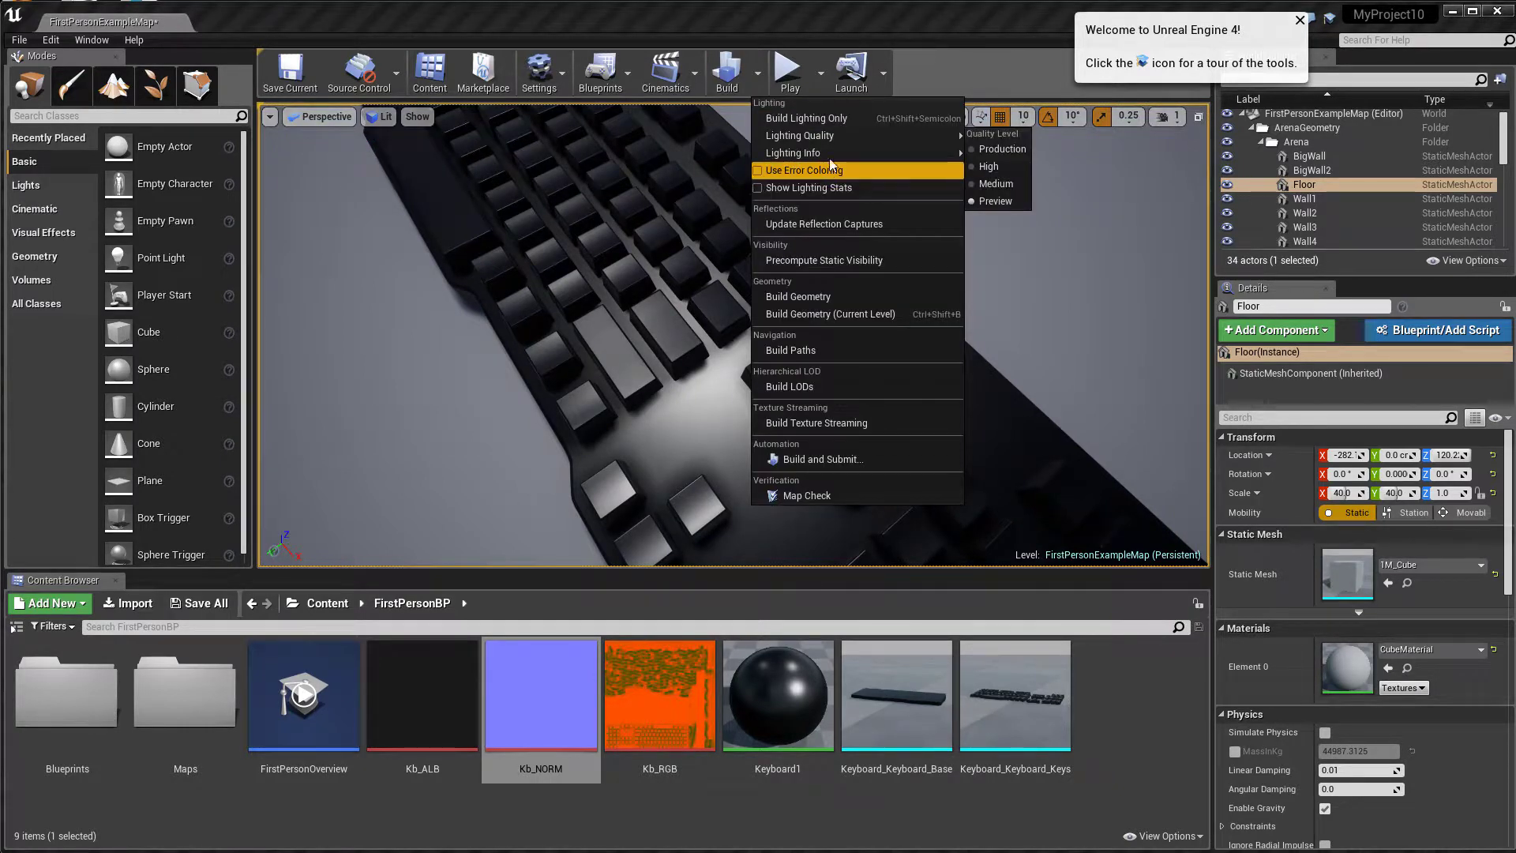
left_click(1012, 149)
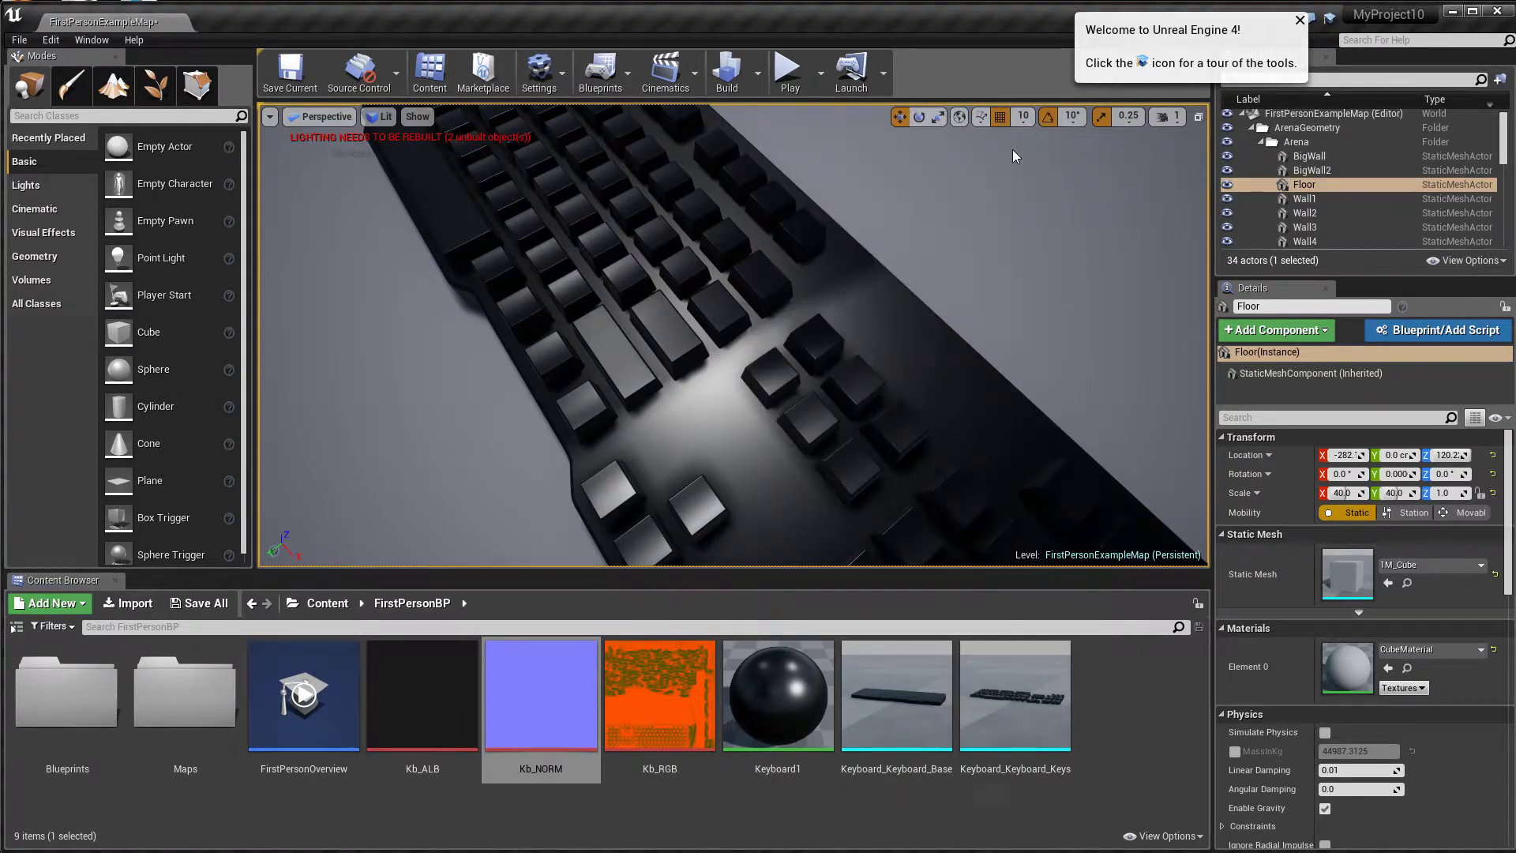
left_click(727, 74)
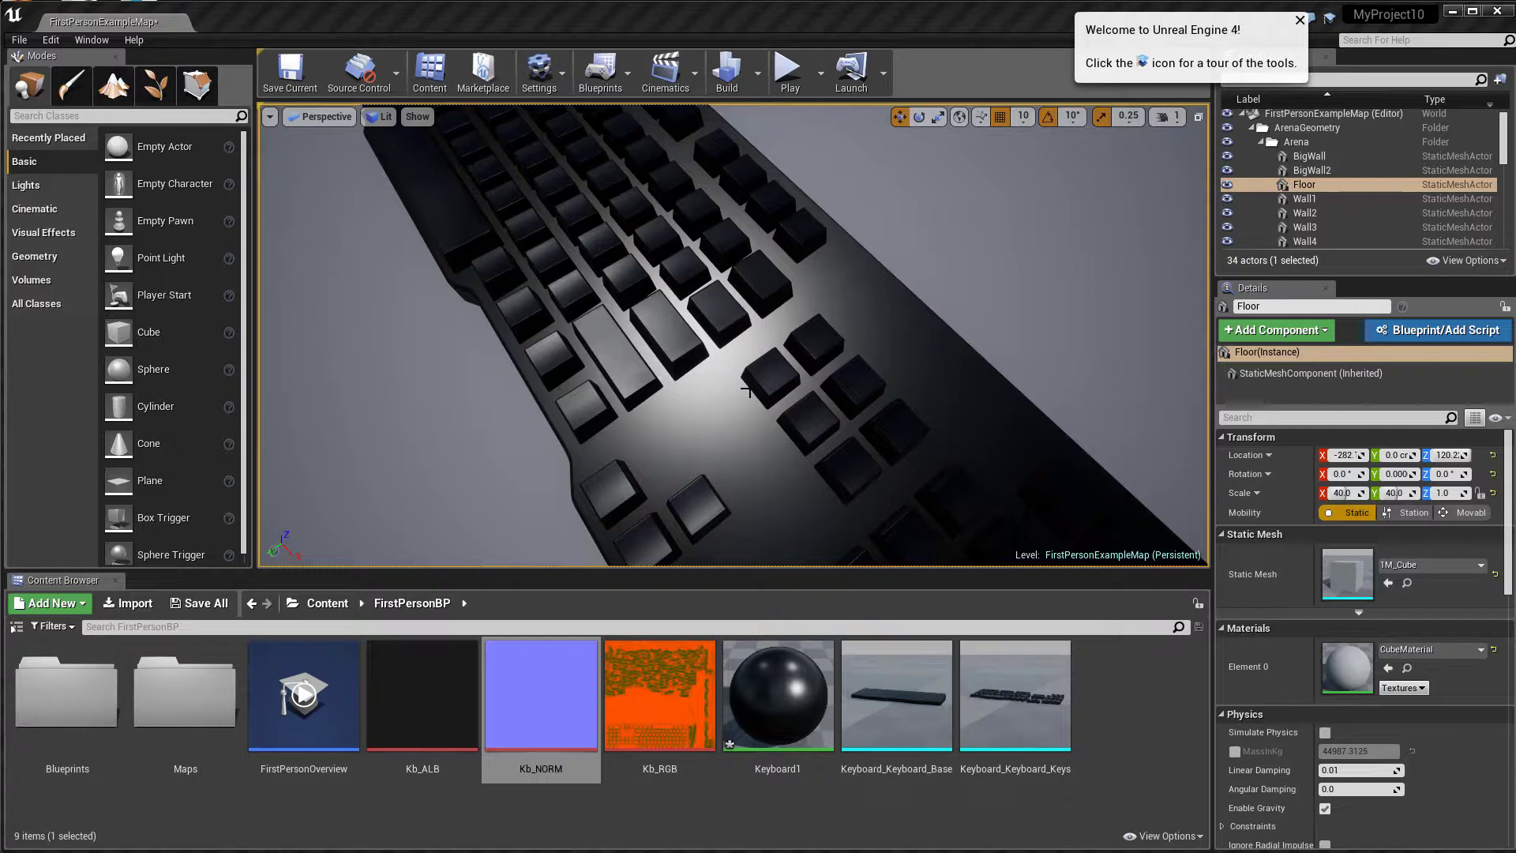
Step: Examine the keyboard's shading and highlights under the rebuilt lighting in the full-screen viewport, both close up and from farther away
right_click_drag(748, 390, 652, 261)
key("F11")
right_click_drag(572, 460, 438, 536)
right_click_drag(505, 489, 544, 497)
right_click_drag(758, 426, 742, 324)
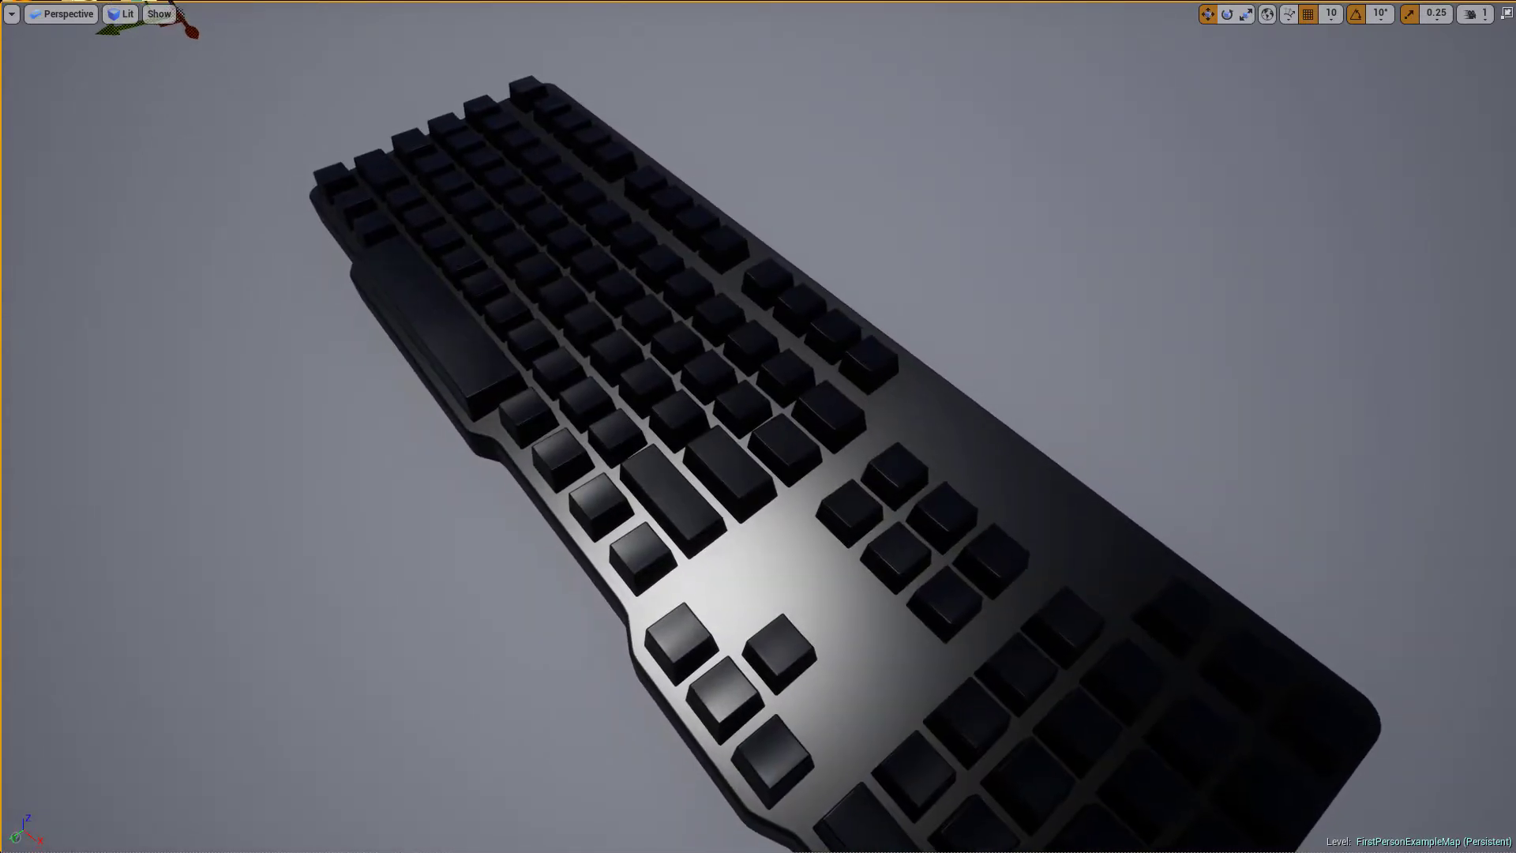
mouse_move(758, 426)
right_mouse_down()
mouse_move(782, 474)
mouse_move(742, 379)
mouse_move(750, 410)
mouse_move(782, 394)
mouse_move(806, 498)
mouse_move(757, 442)
mouse_move(718, 426)
mouse_move(820, 411)
mouse_move(702, 426)
mouse_move(781, 418)
right_mouse_up()
right_click_drag(606, 409, 594, 406)
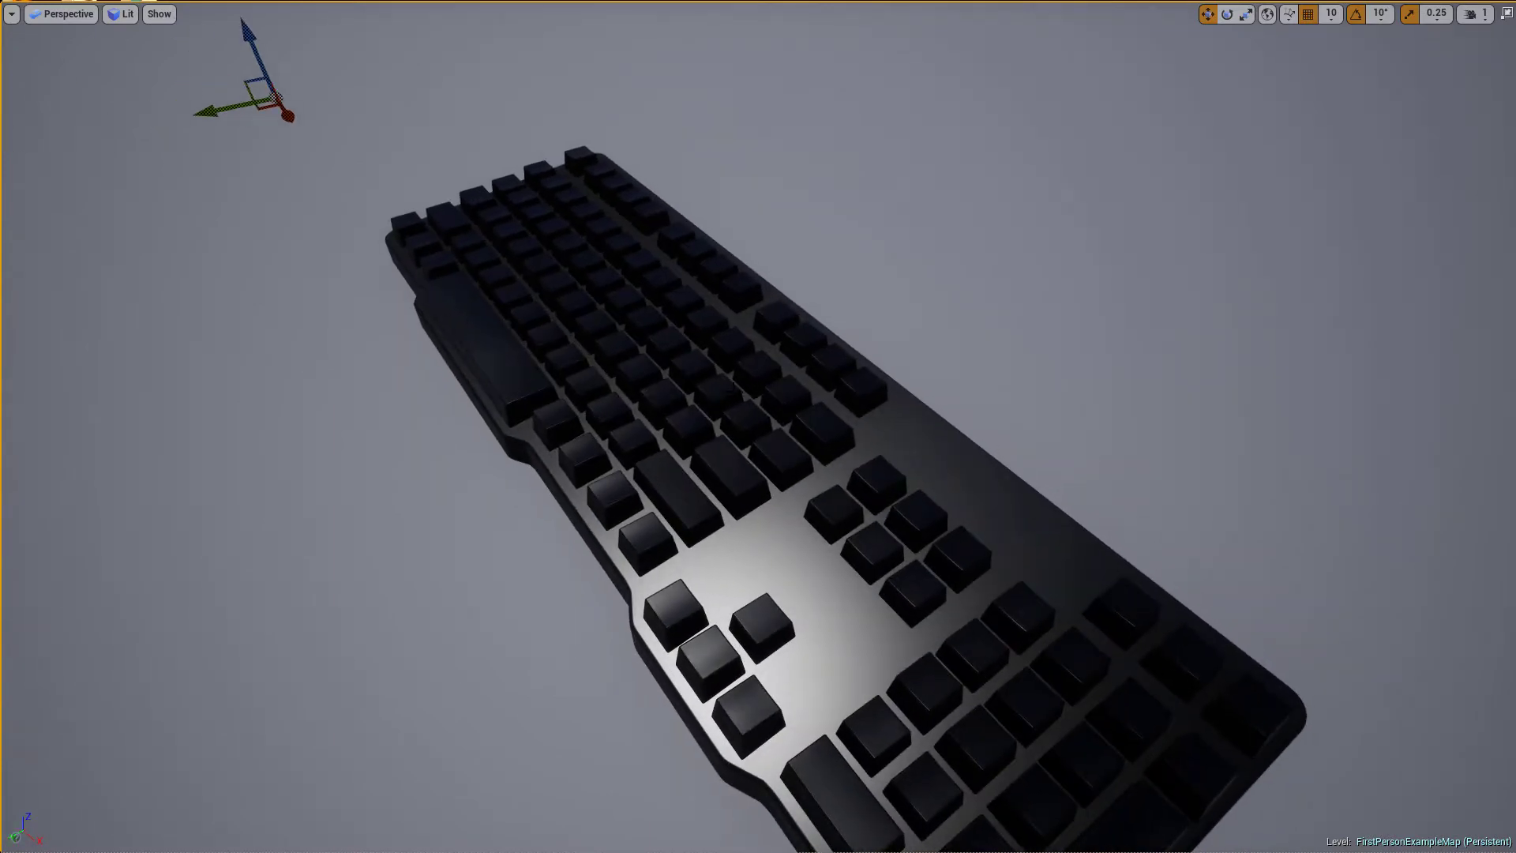
right_click_drag(732, 389, 553, 360)
left_click_drag(552, 360, 442, 360, "alt")
Step: Select the whole keyboard on the arena floor and scale it up uniformly to many times its size
right_click_drag(468, 374, 753, 617)
left_click(796, 733)
key("s")
mouse_move(795, 733)
right_mouse_down()
mouse_move(795, 693)
mouse_move(795, 749)
mouse_move(812, 750)
right_mouse_up()
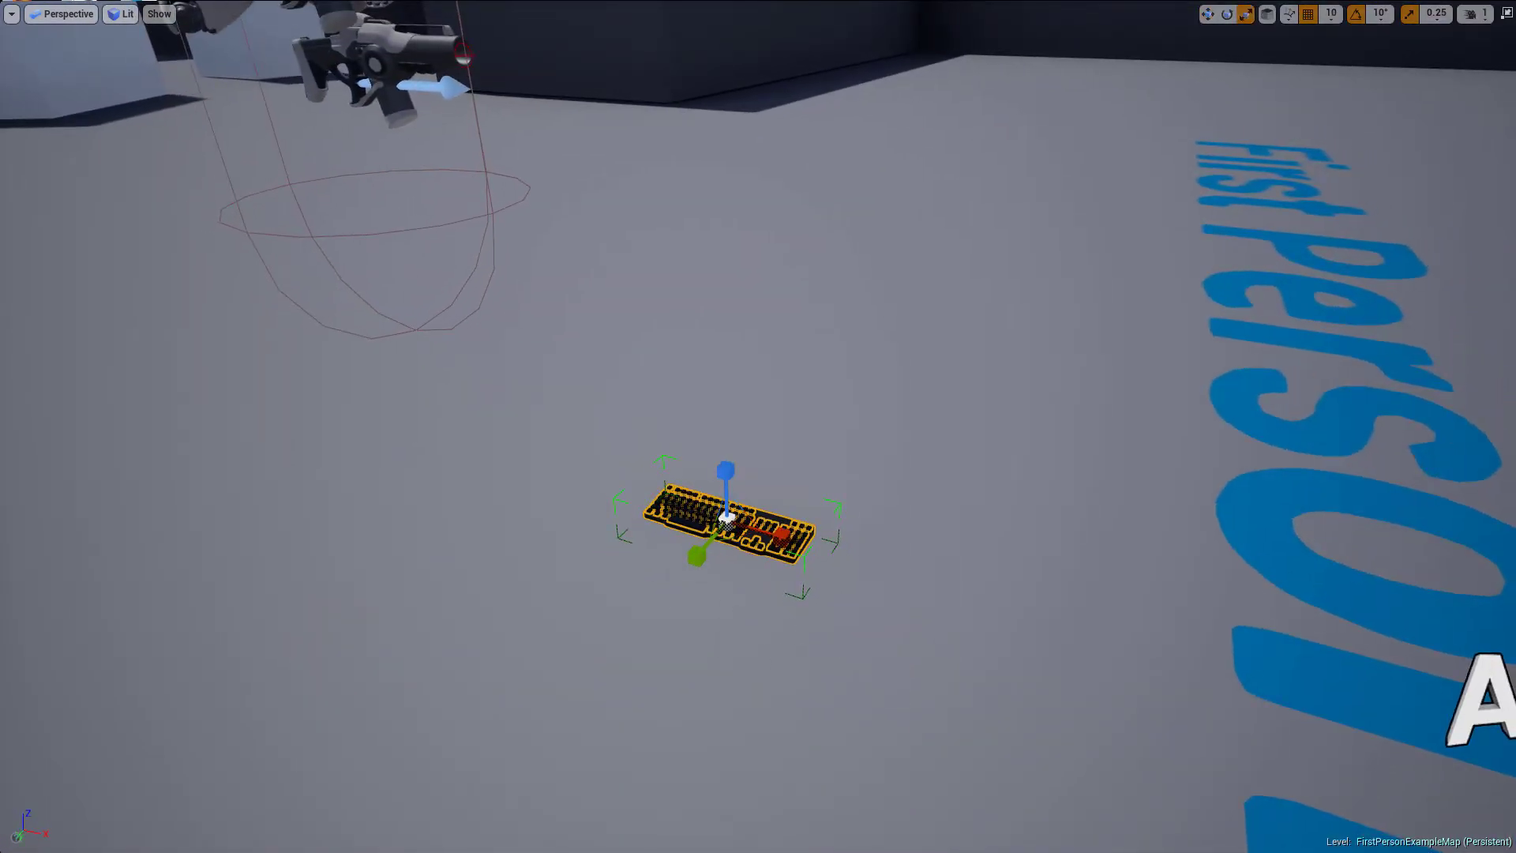
left_click_drag(726, 517, 848, 434)
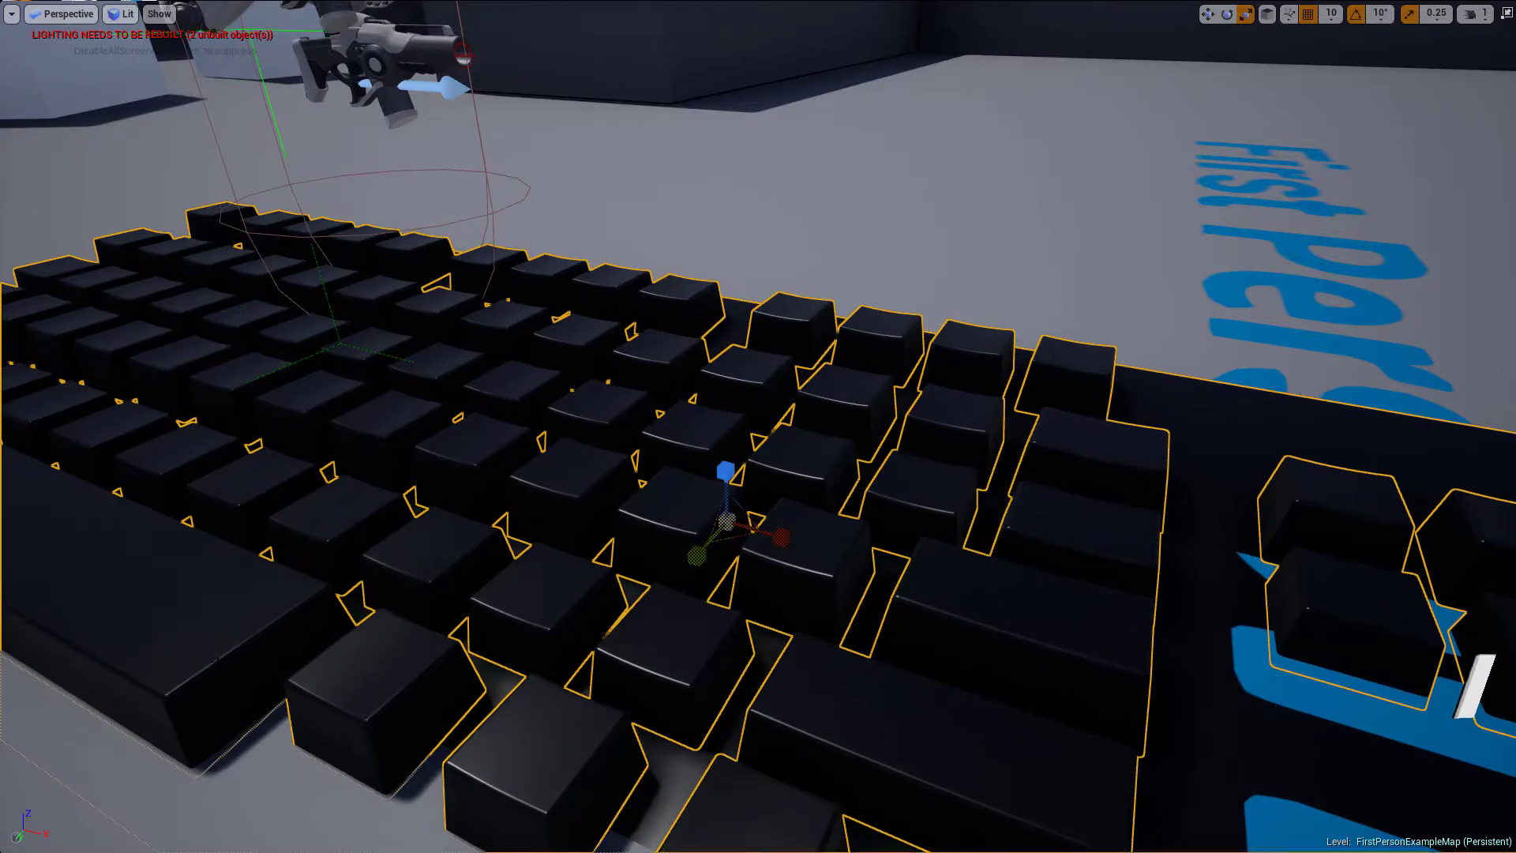
Step: Set the viewport camera speed to 3 and raise the enlarged keyboard vertically until its base clears the floor
right_click_drag(727, 517, 1144, 576)
key("s")
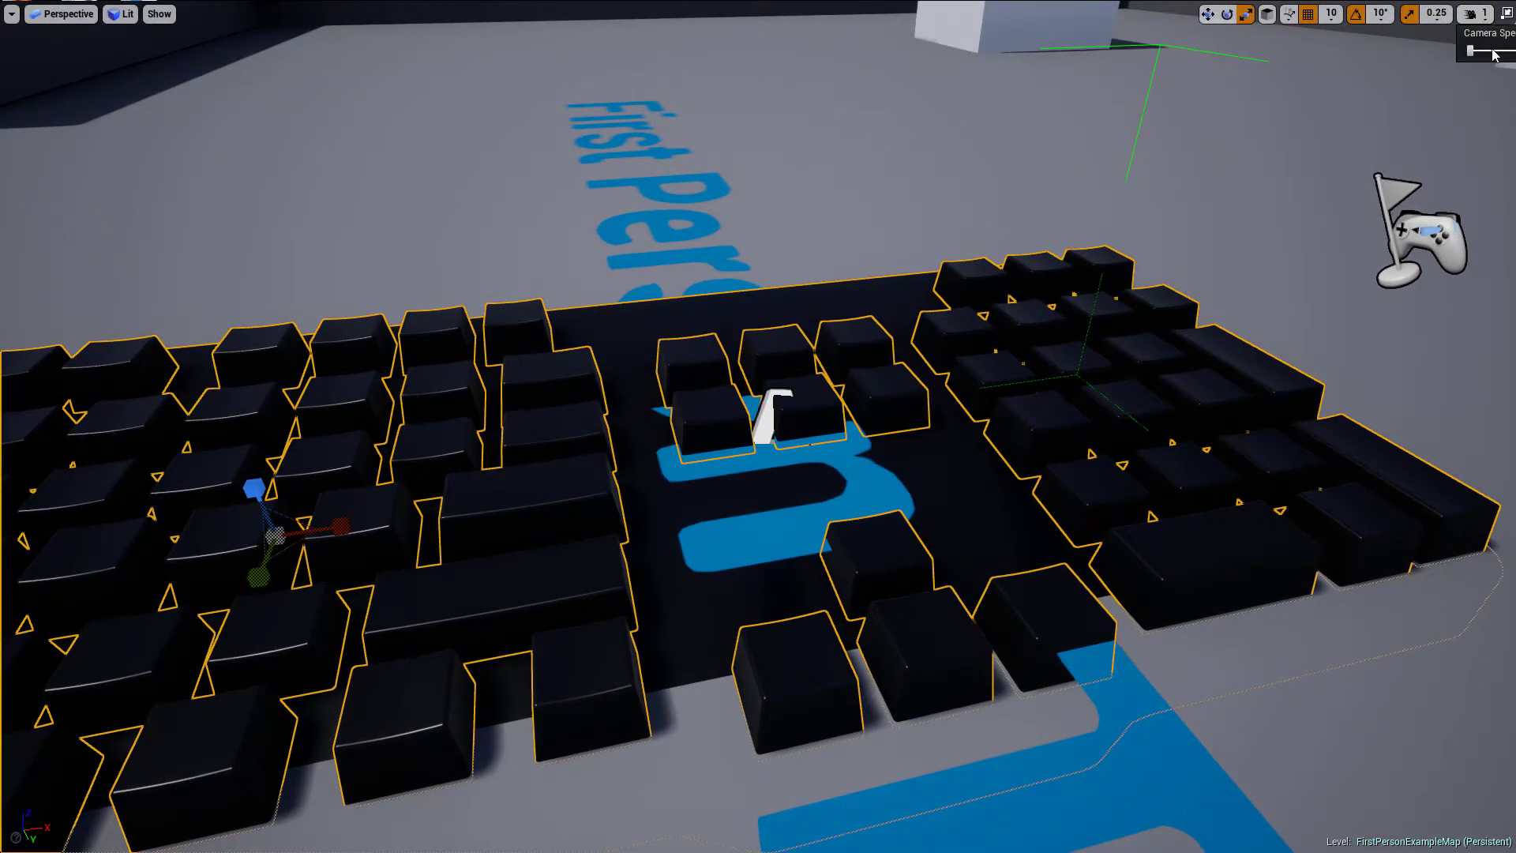
right_click_drag(798, 442, 679, 403)
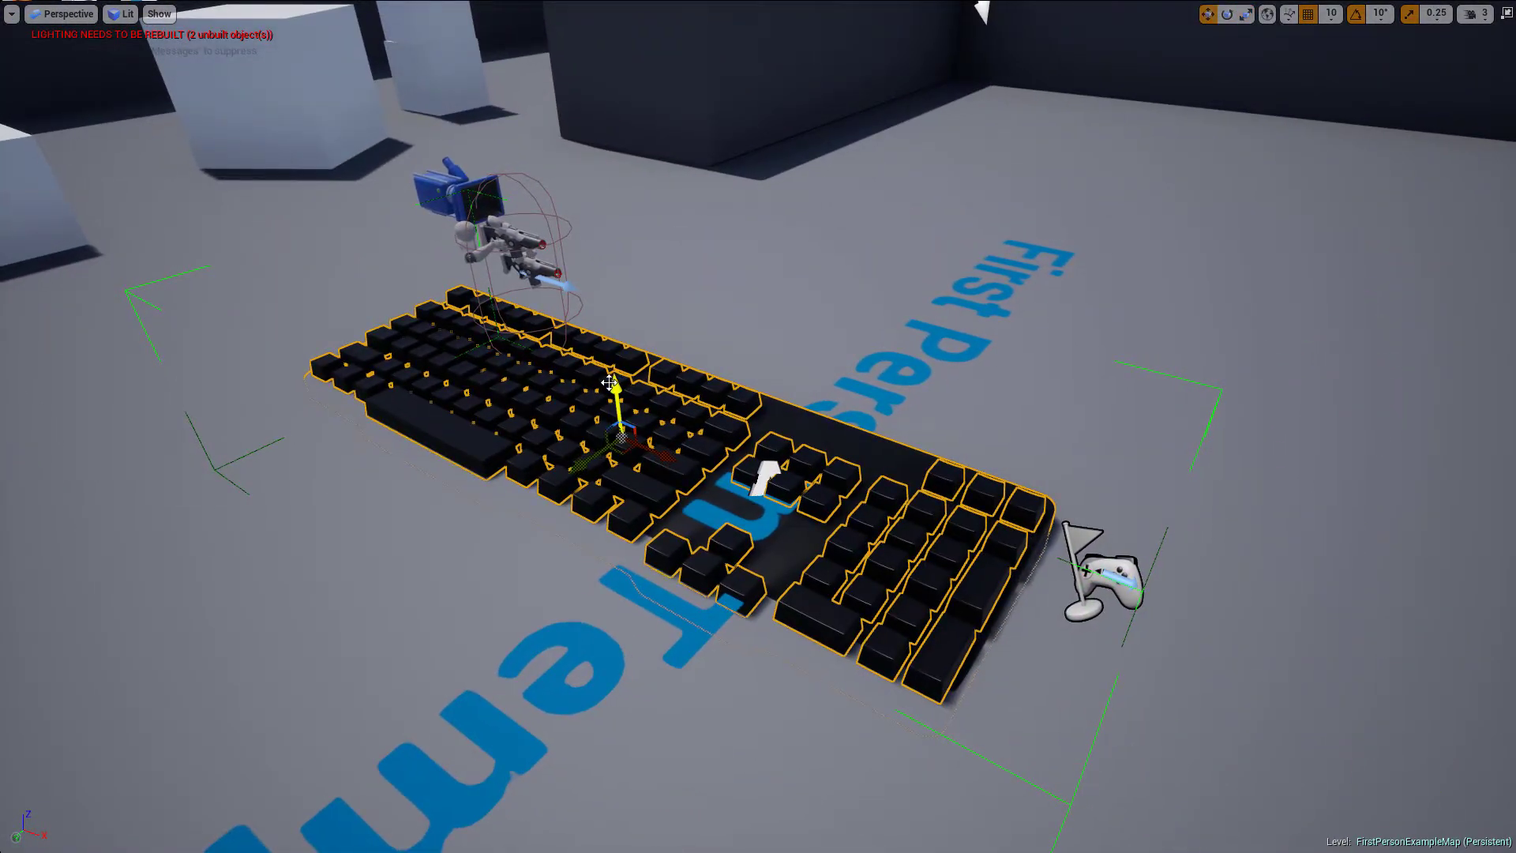
left_click_drag(610, 382, 622, 366)
right_click_drag(547, 509, 510, 534)
key("a")
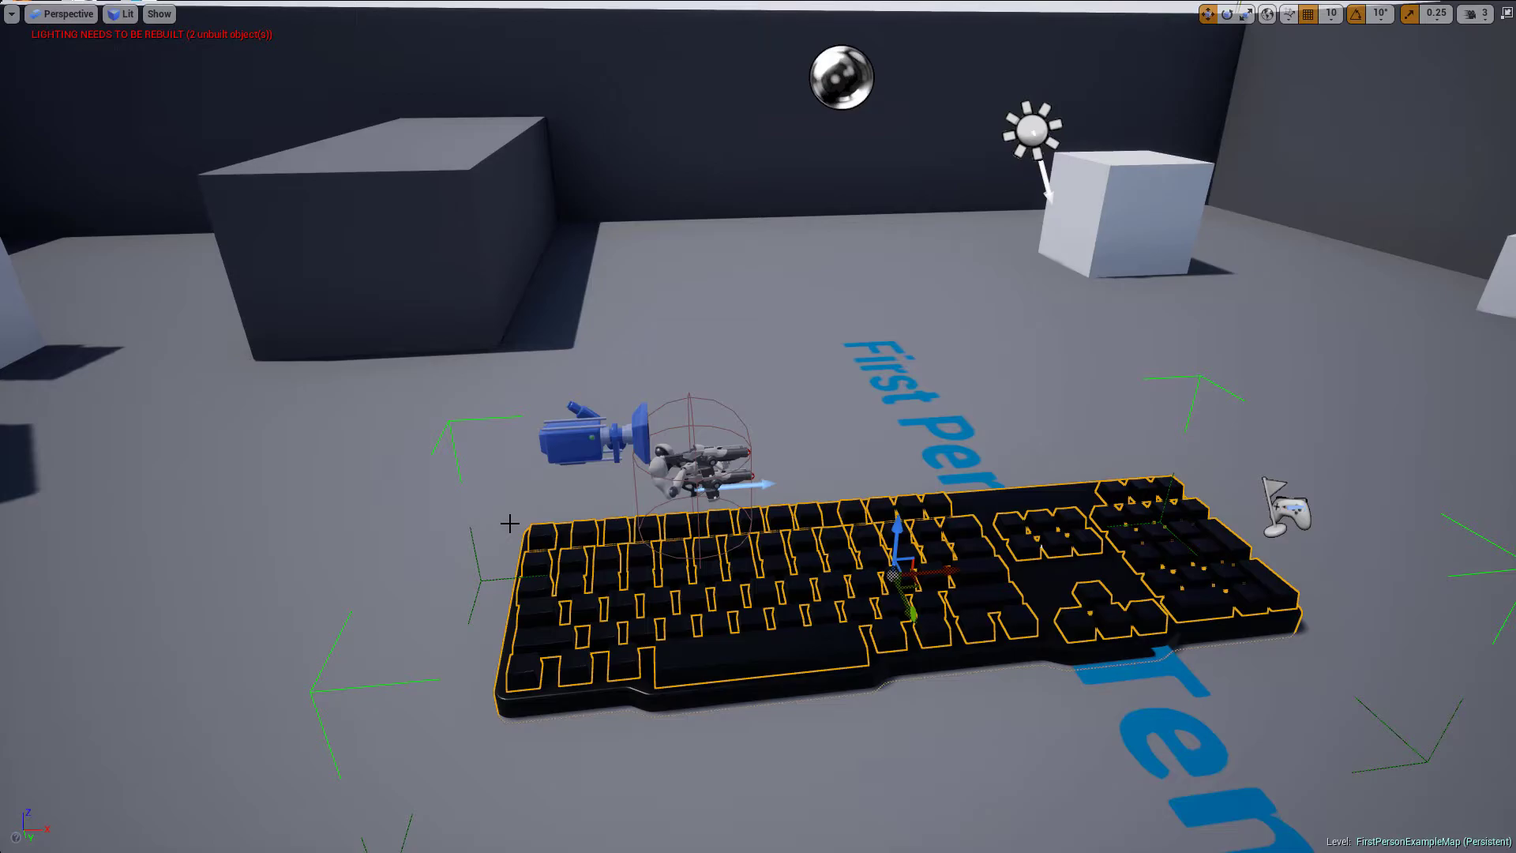
Step: Play the level and inspect the giant keyboard in first person from its space bar side and its left end
key("alt+p")
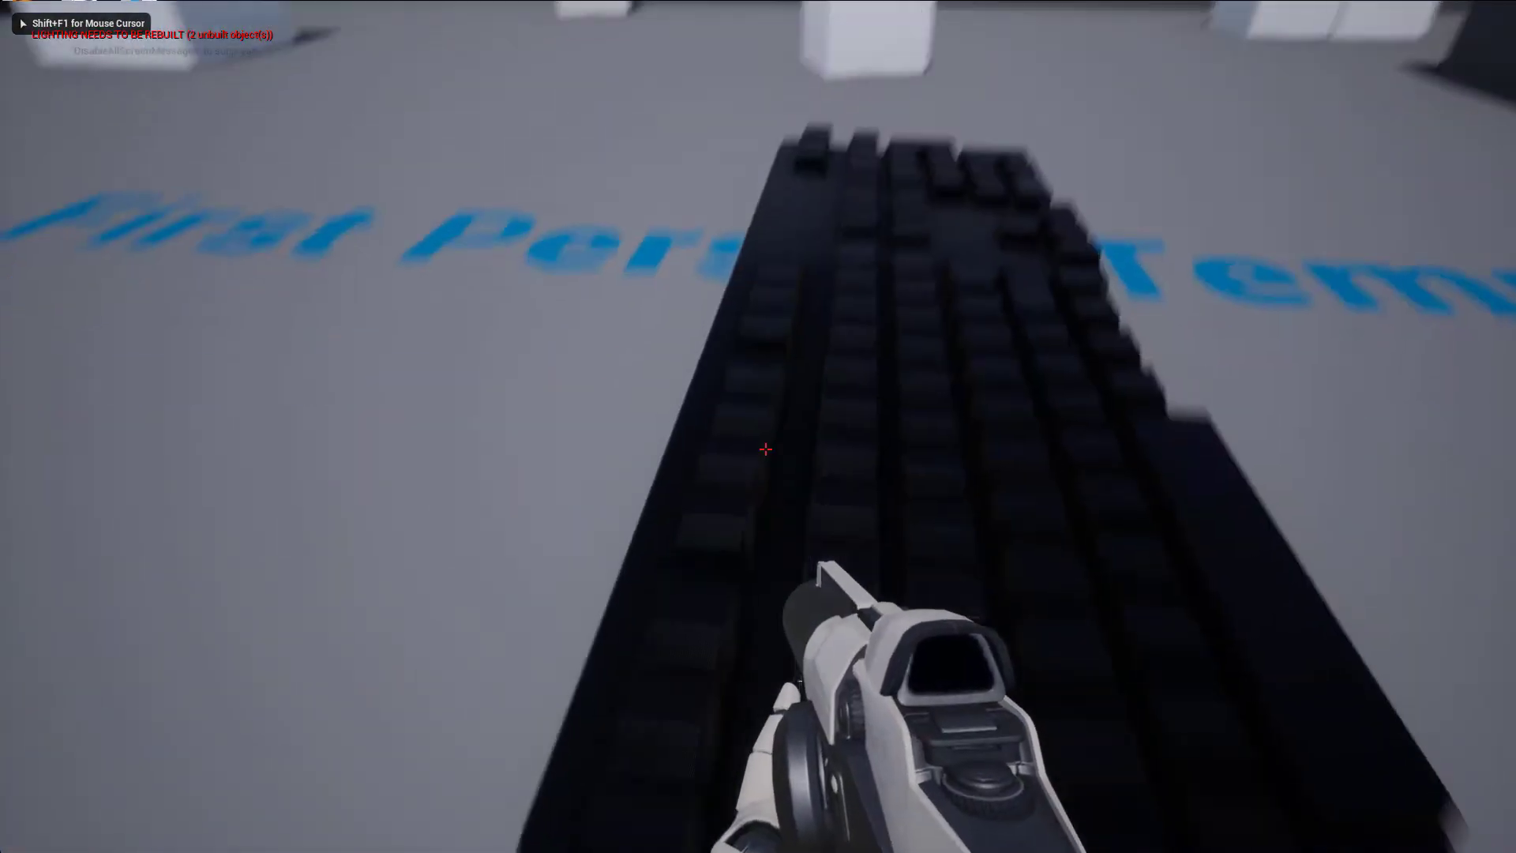
key("d")
key("w")
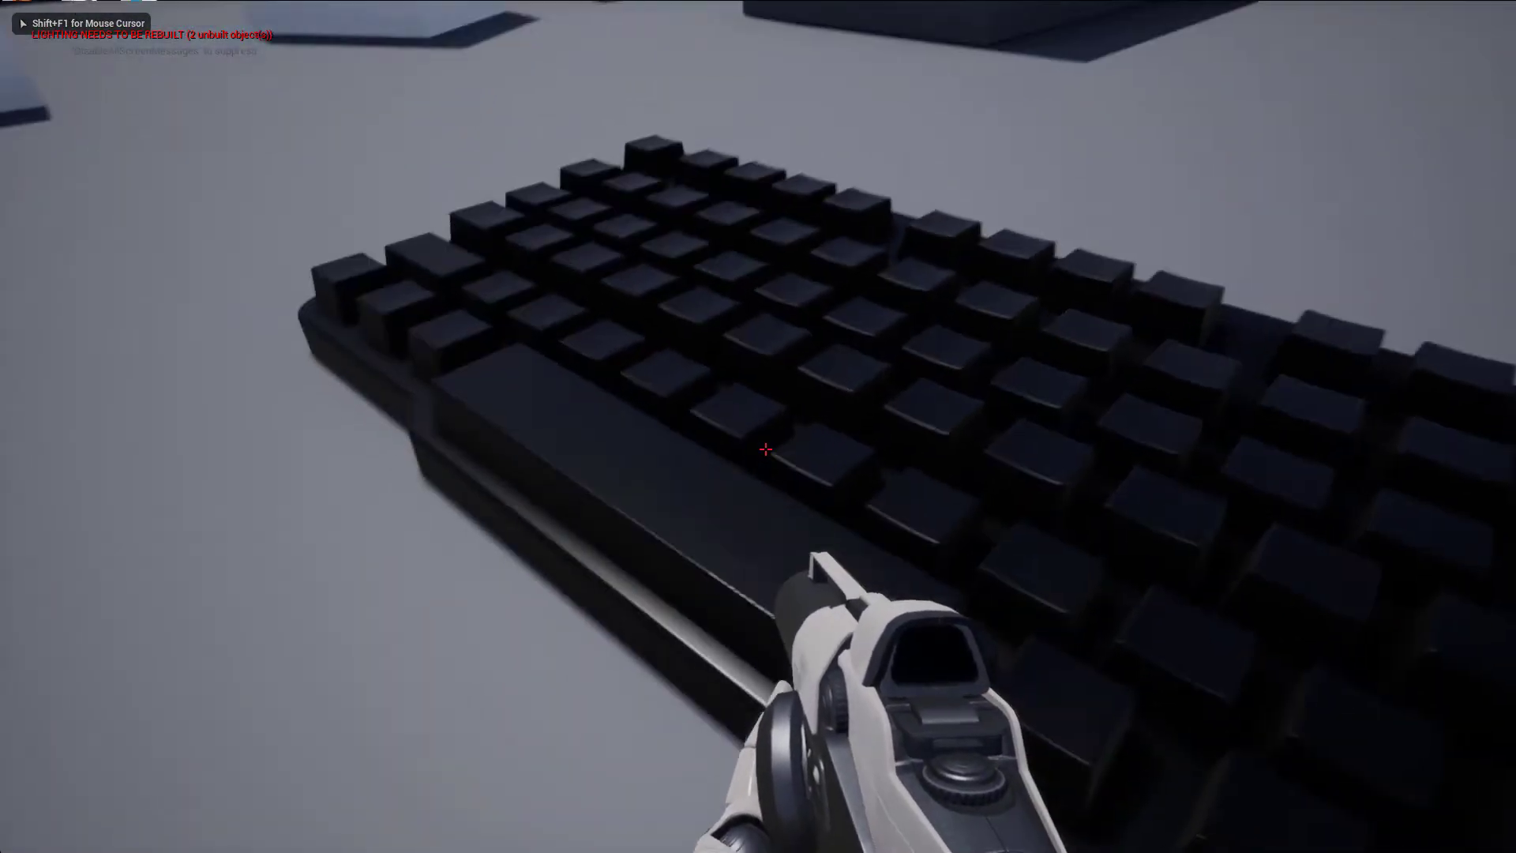
key("s")
key("a")
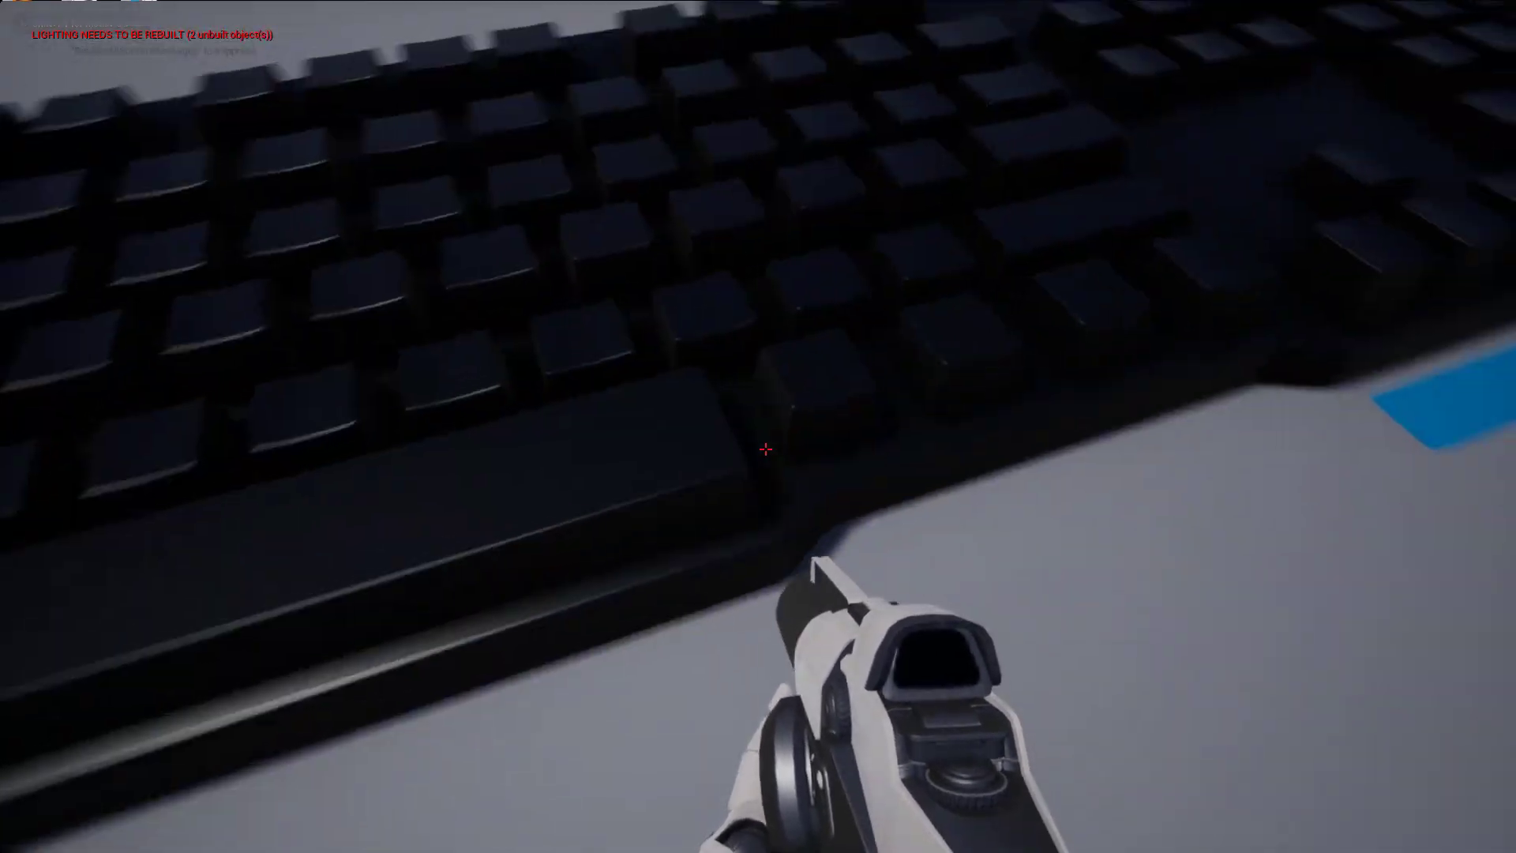
key("a")
key("a")
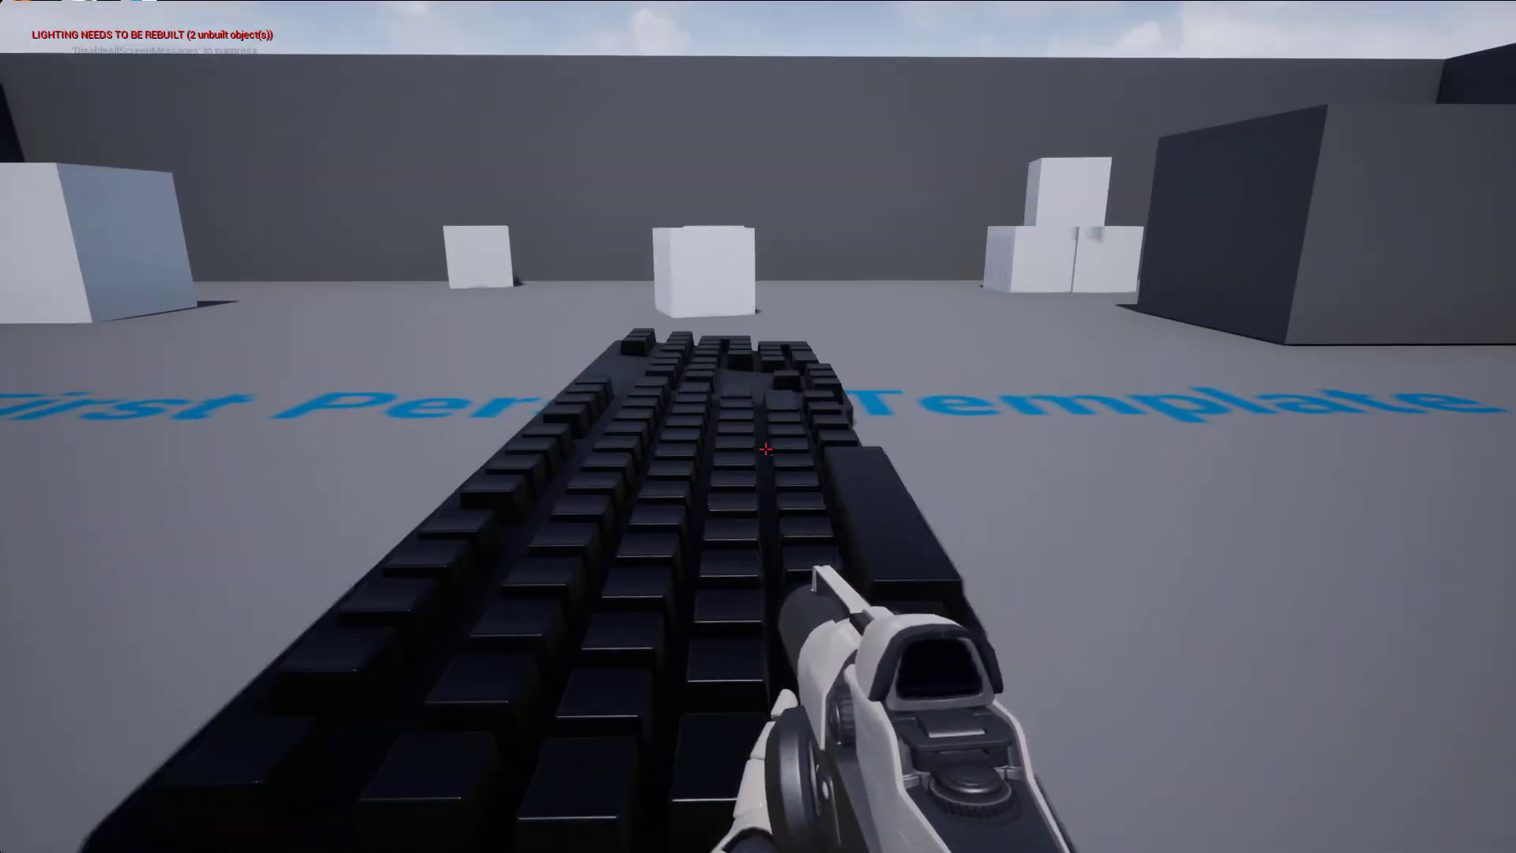
key("d")
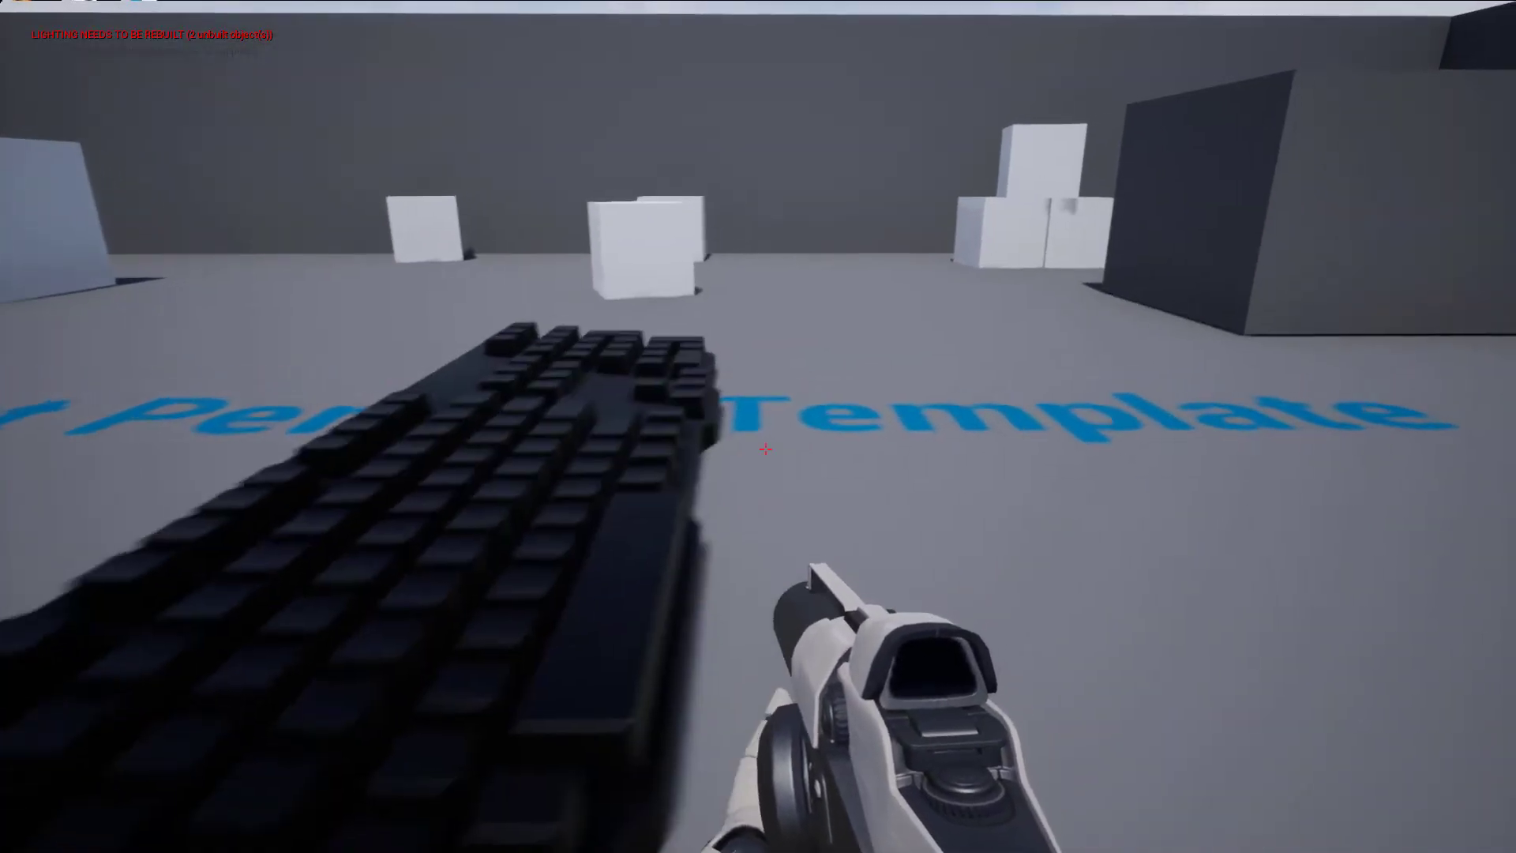
key("d")
Step: Walk around the number pad end and front edge of the keyboard, examining the key edges and base from near and far
key("s")
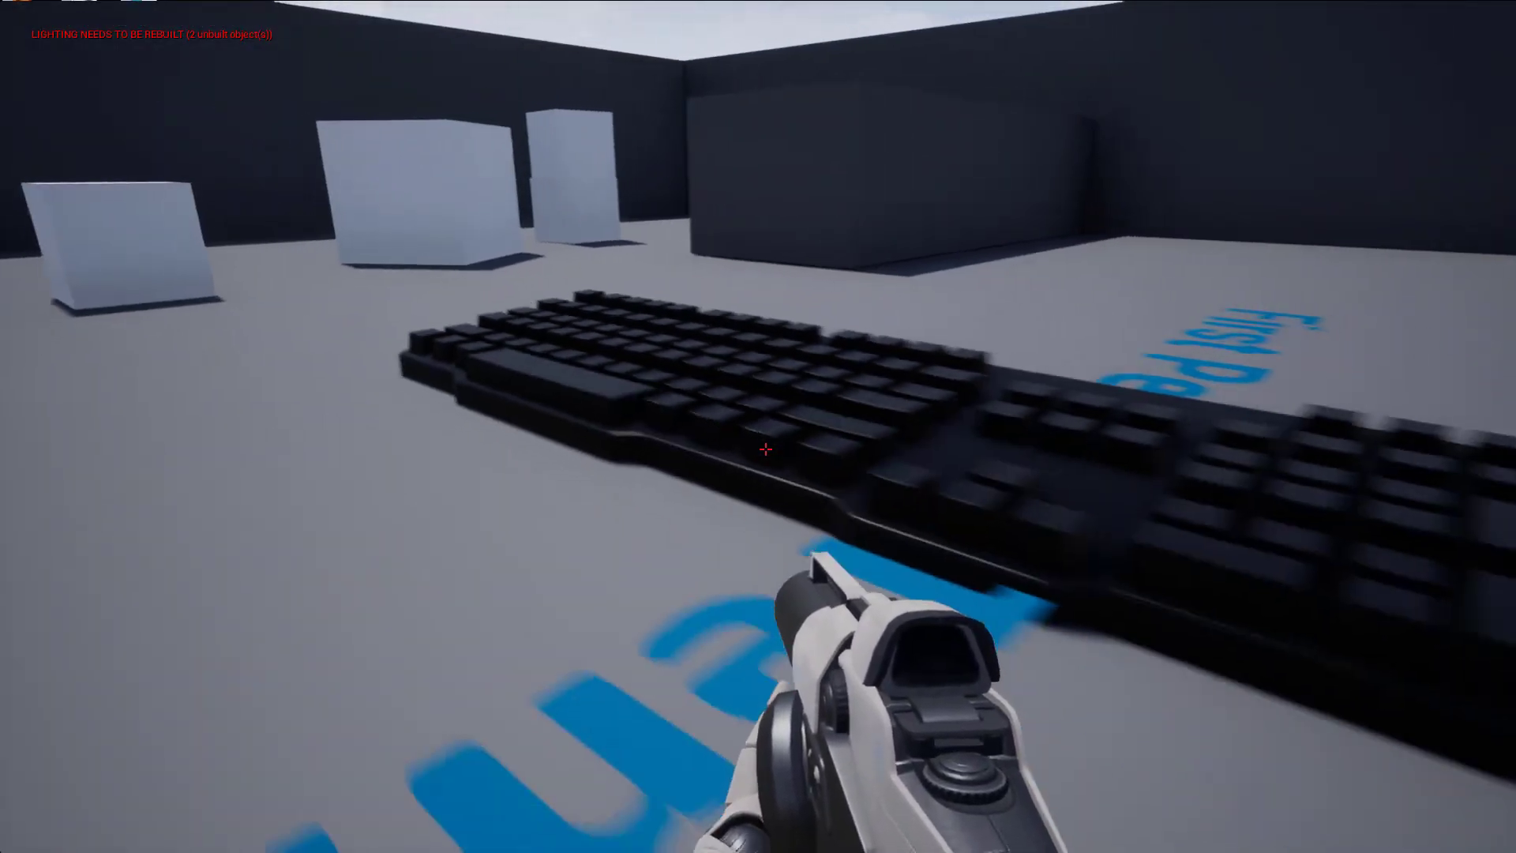
key("w")
key("d")
key("s")
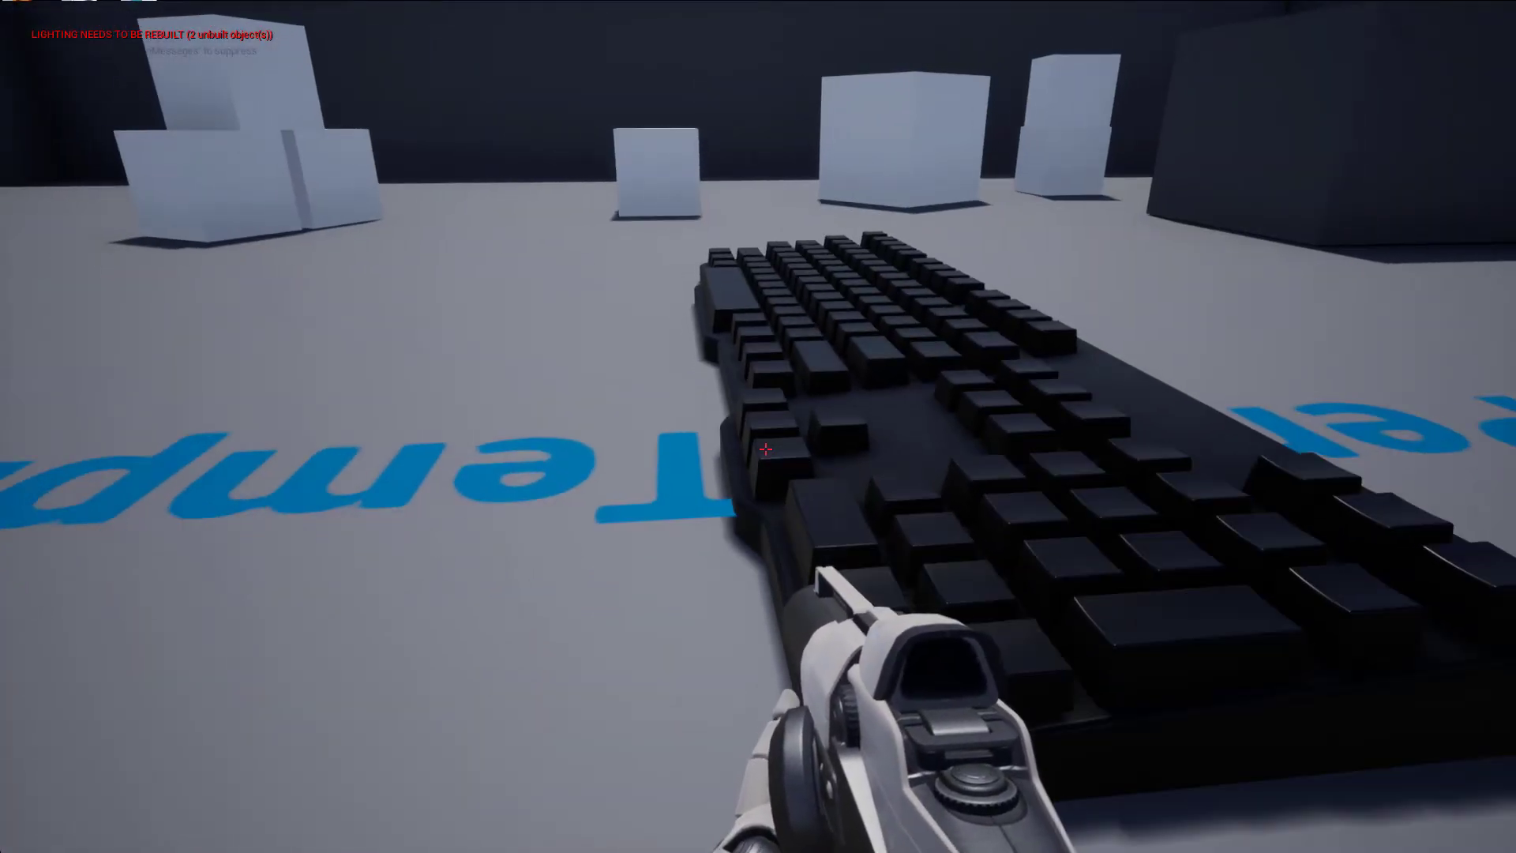
key("w")
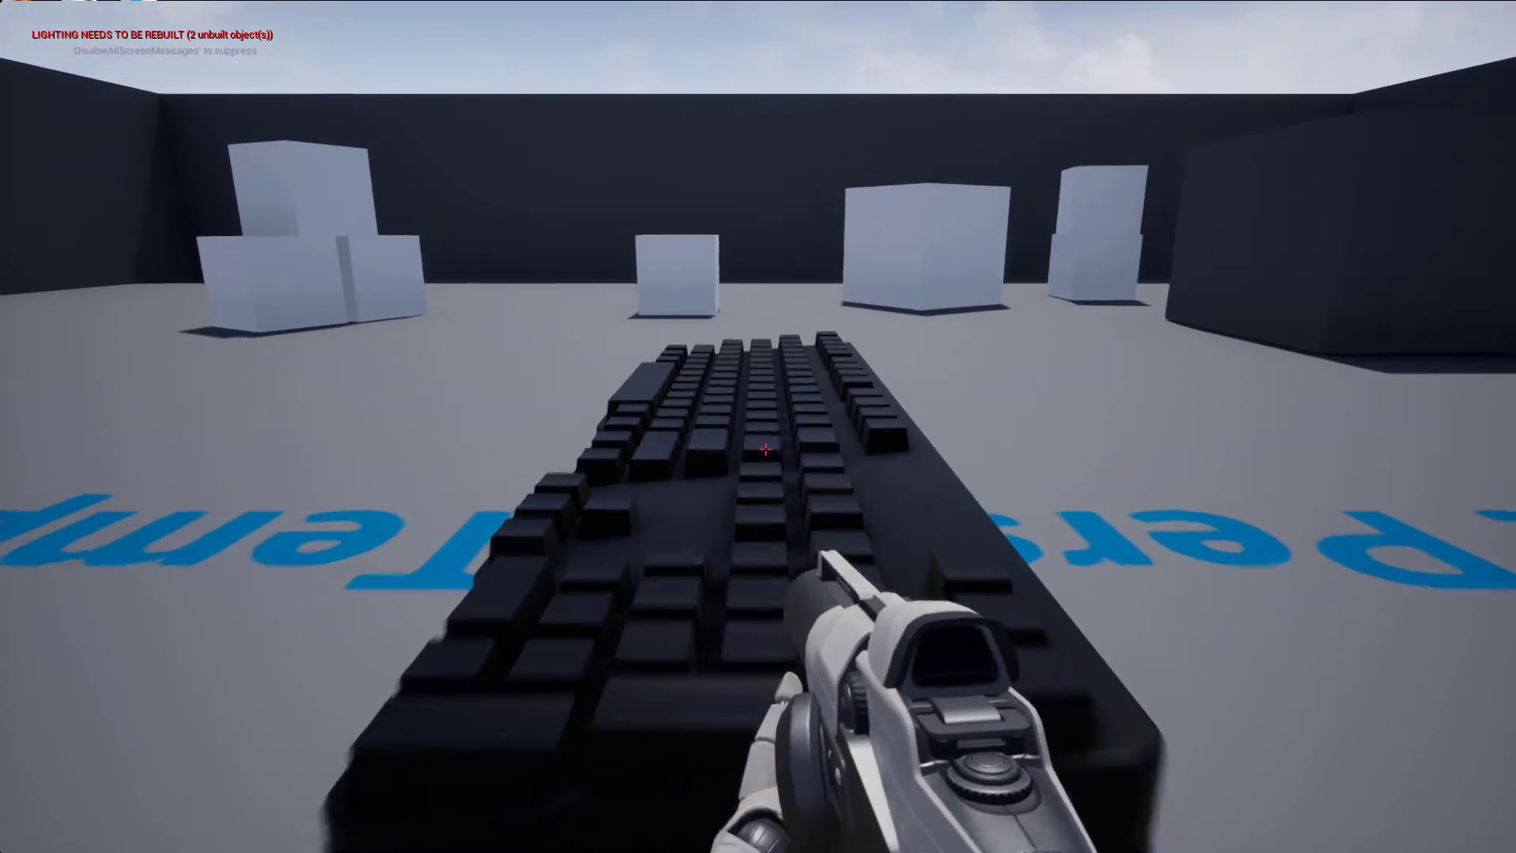
key("a")
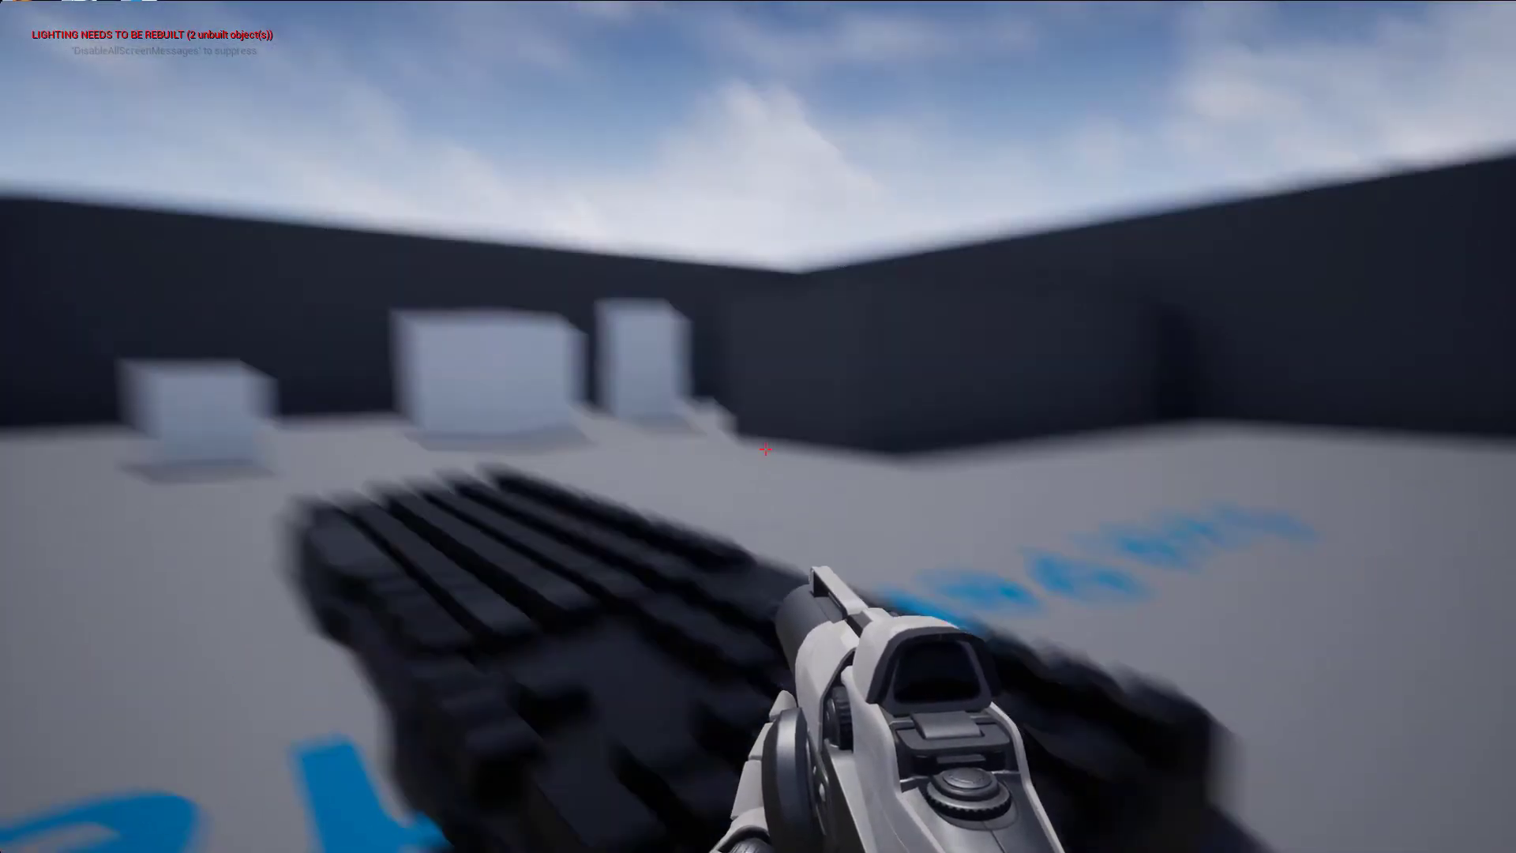
key("a")
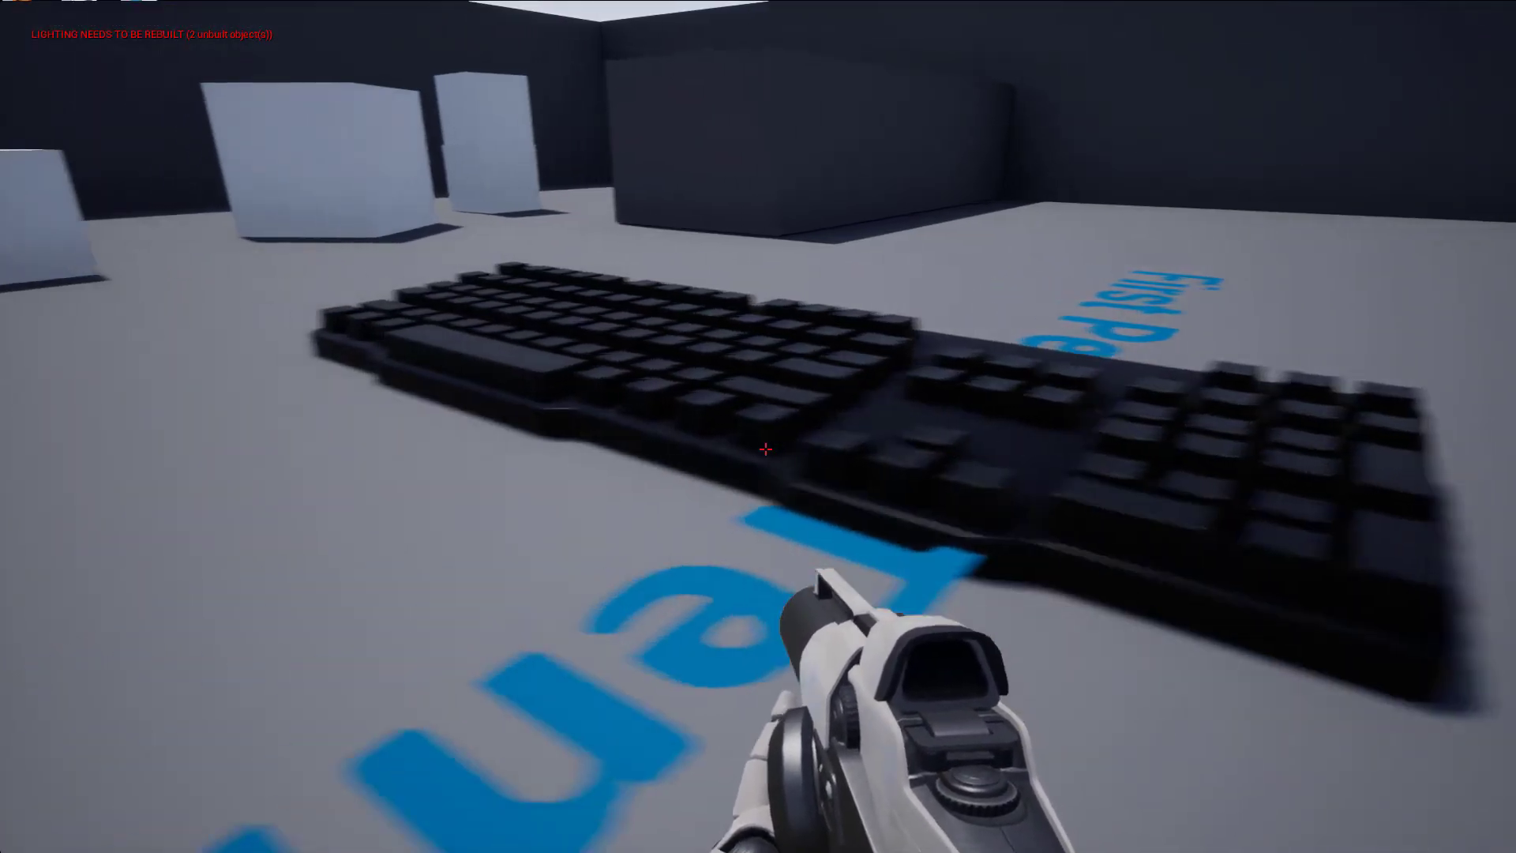
key("w")
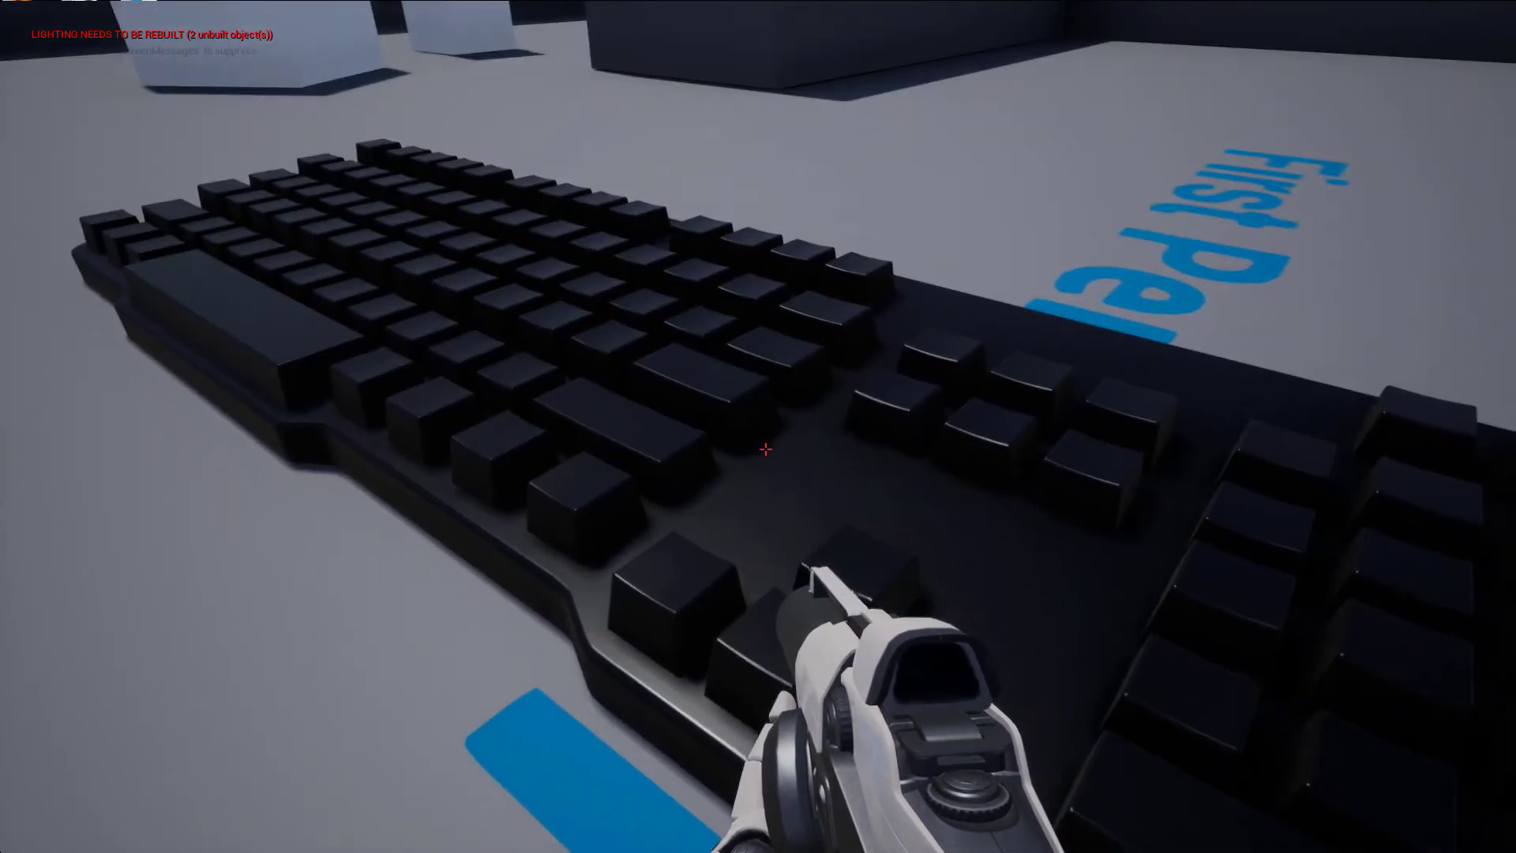
key("s")
key("s")
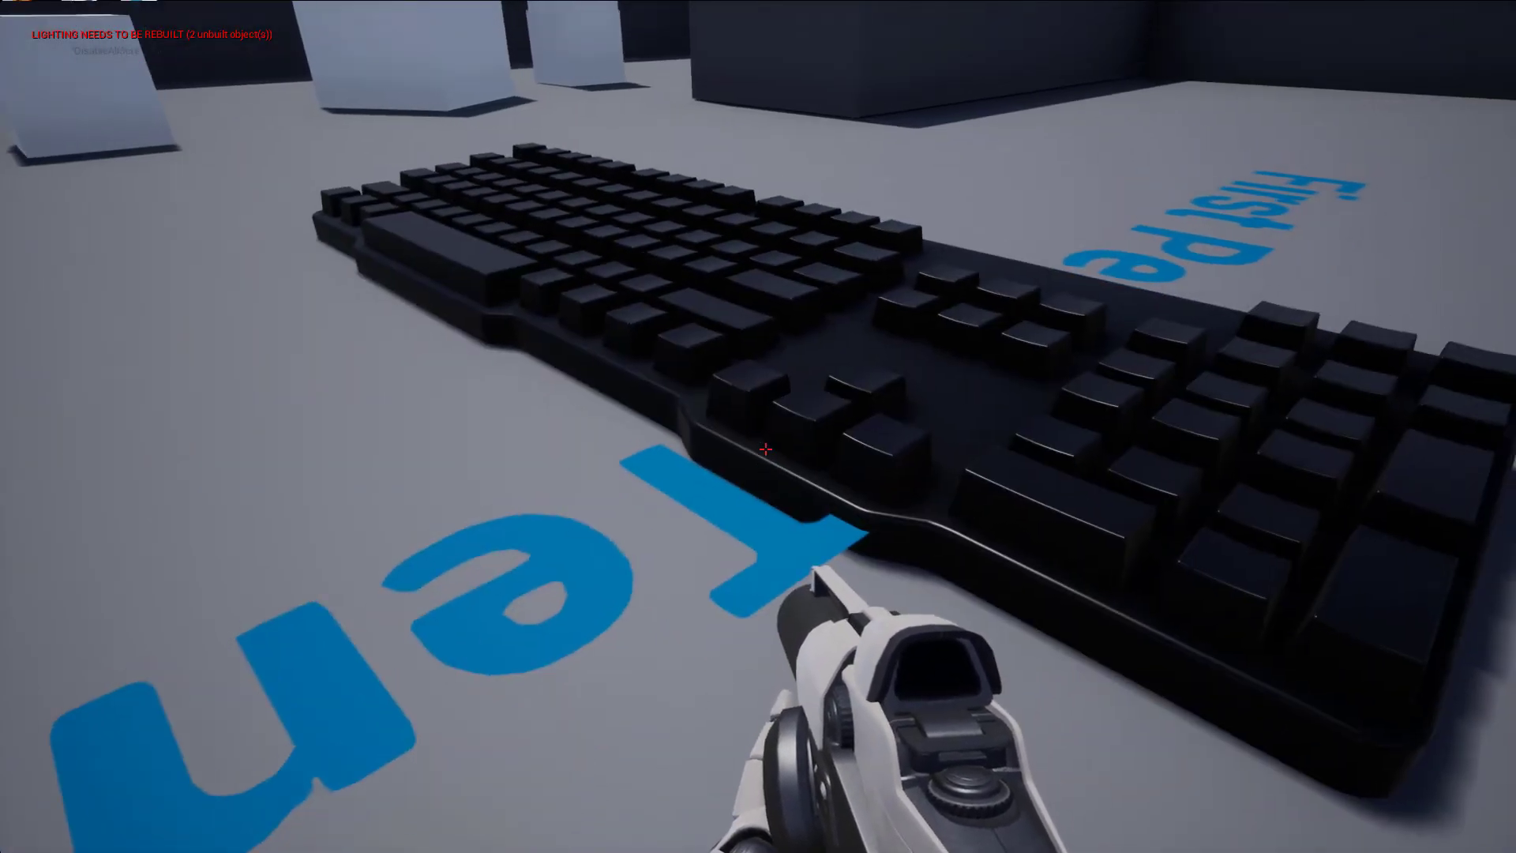
key("w")
key("s")
key("s")
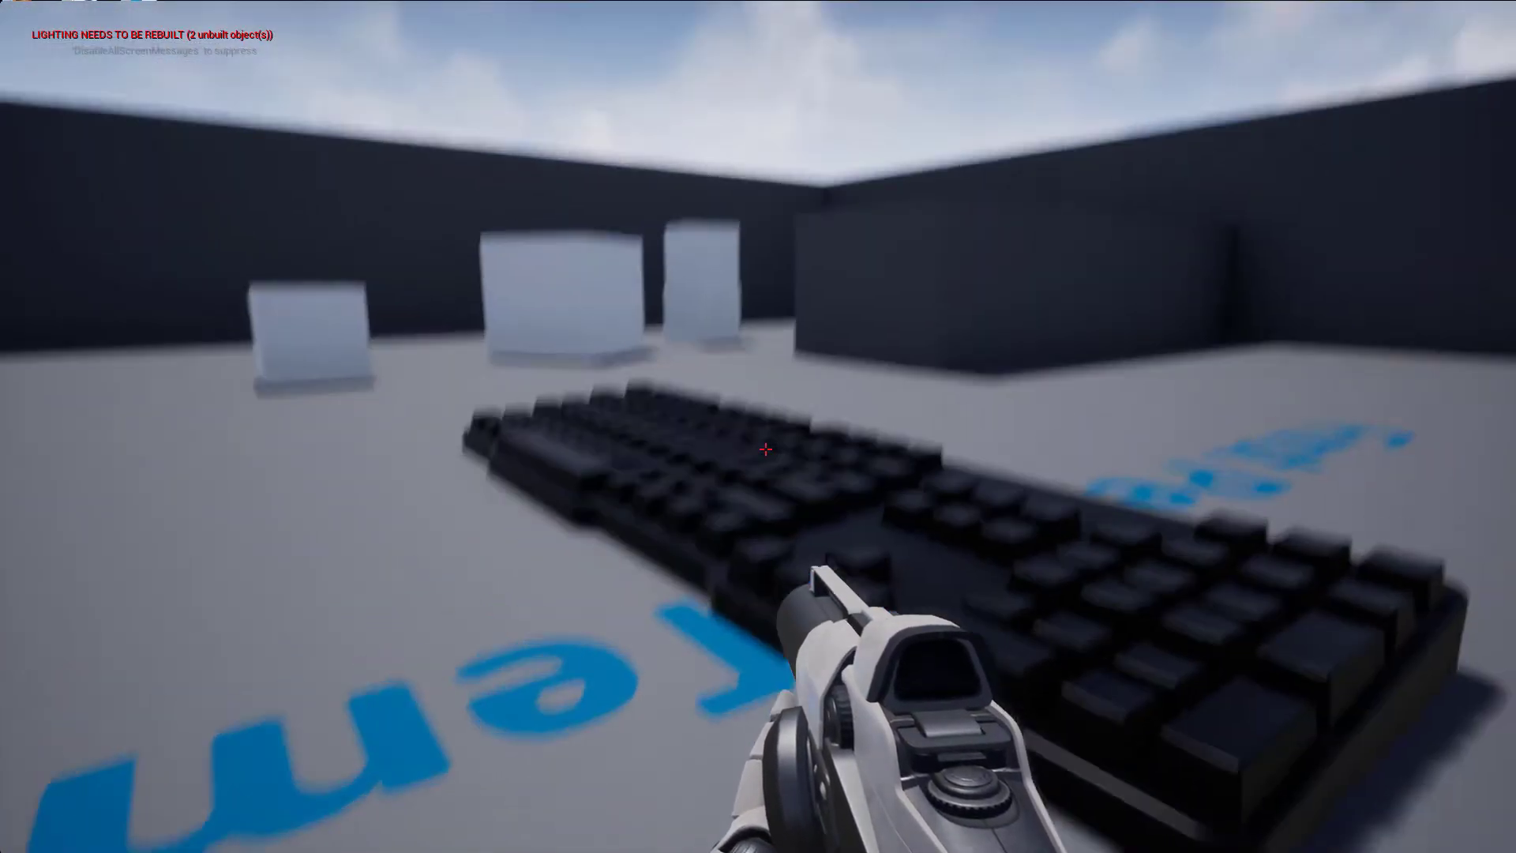
key("w")
key("d")
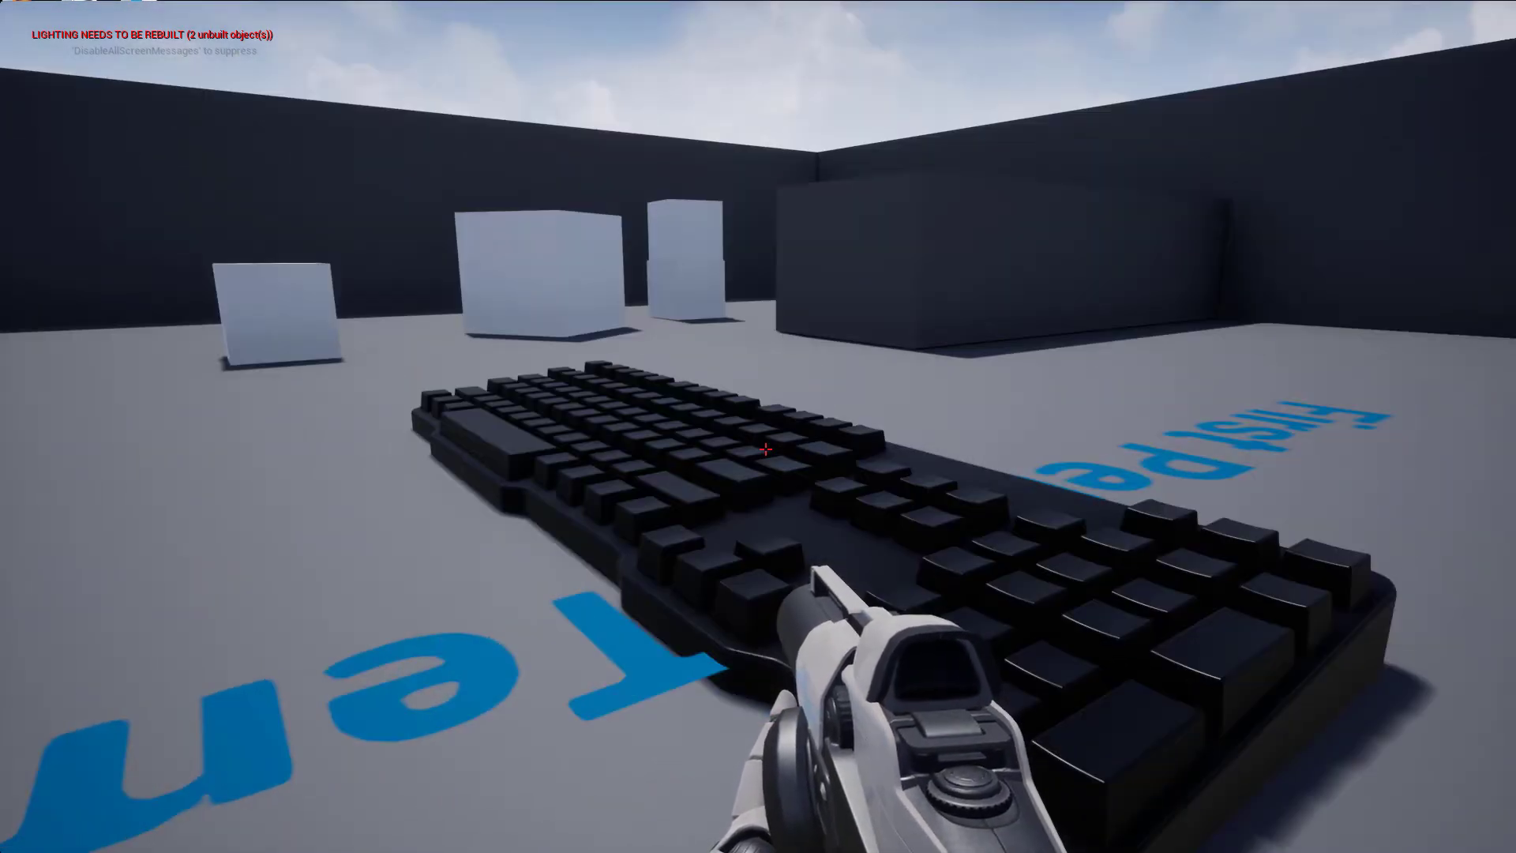
key("s")
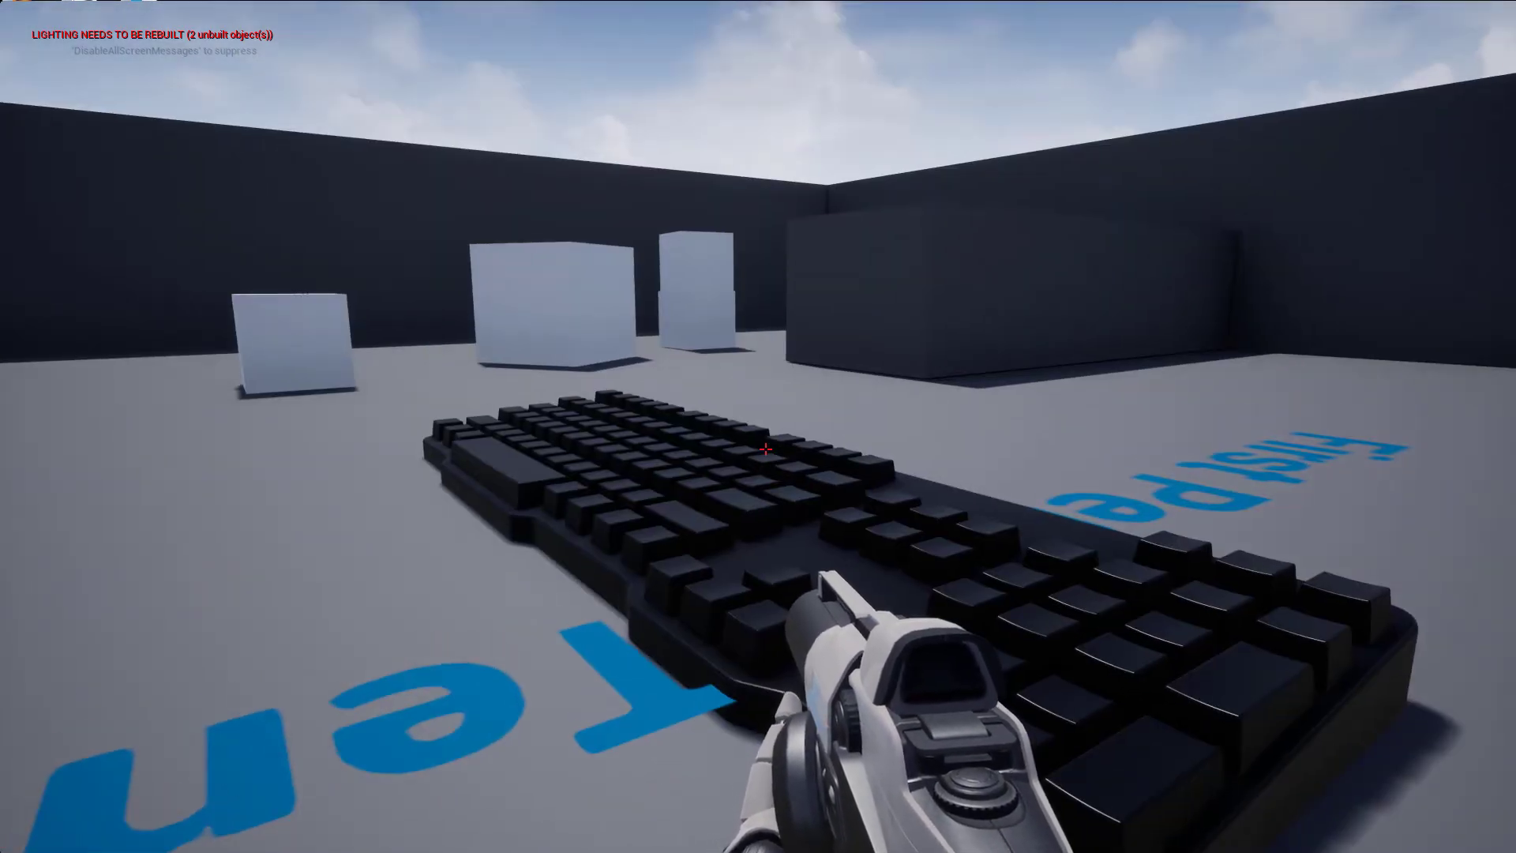
key("a")
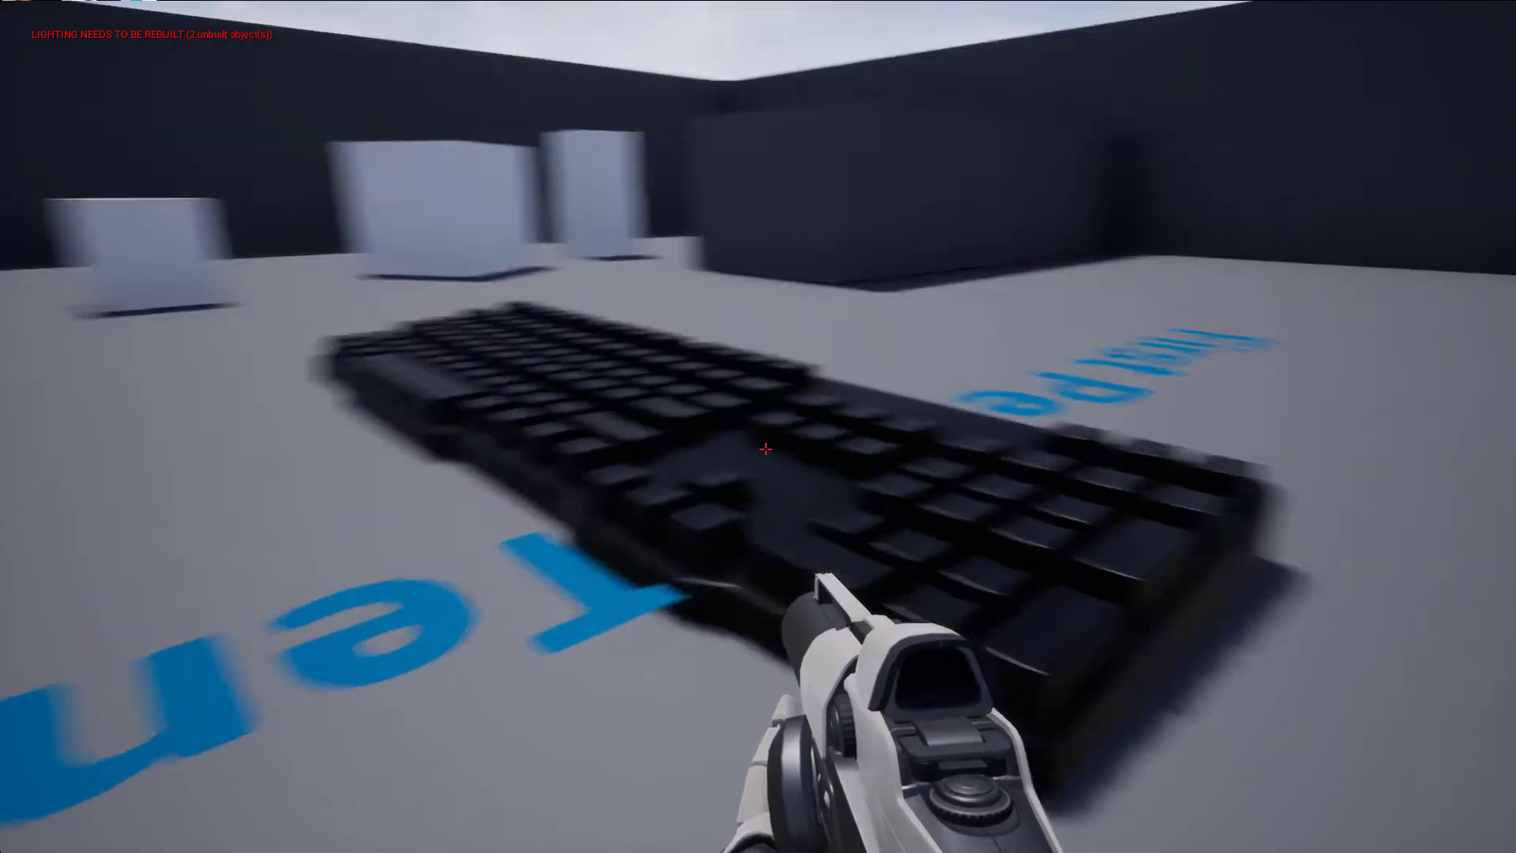
key("d")
key("w")
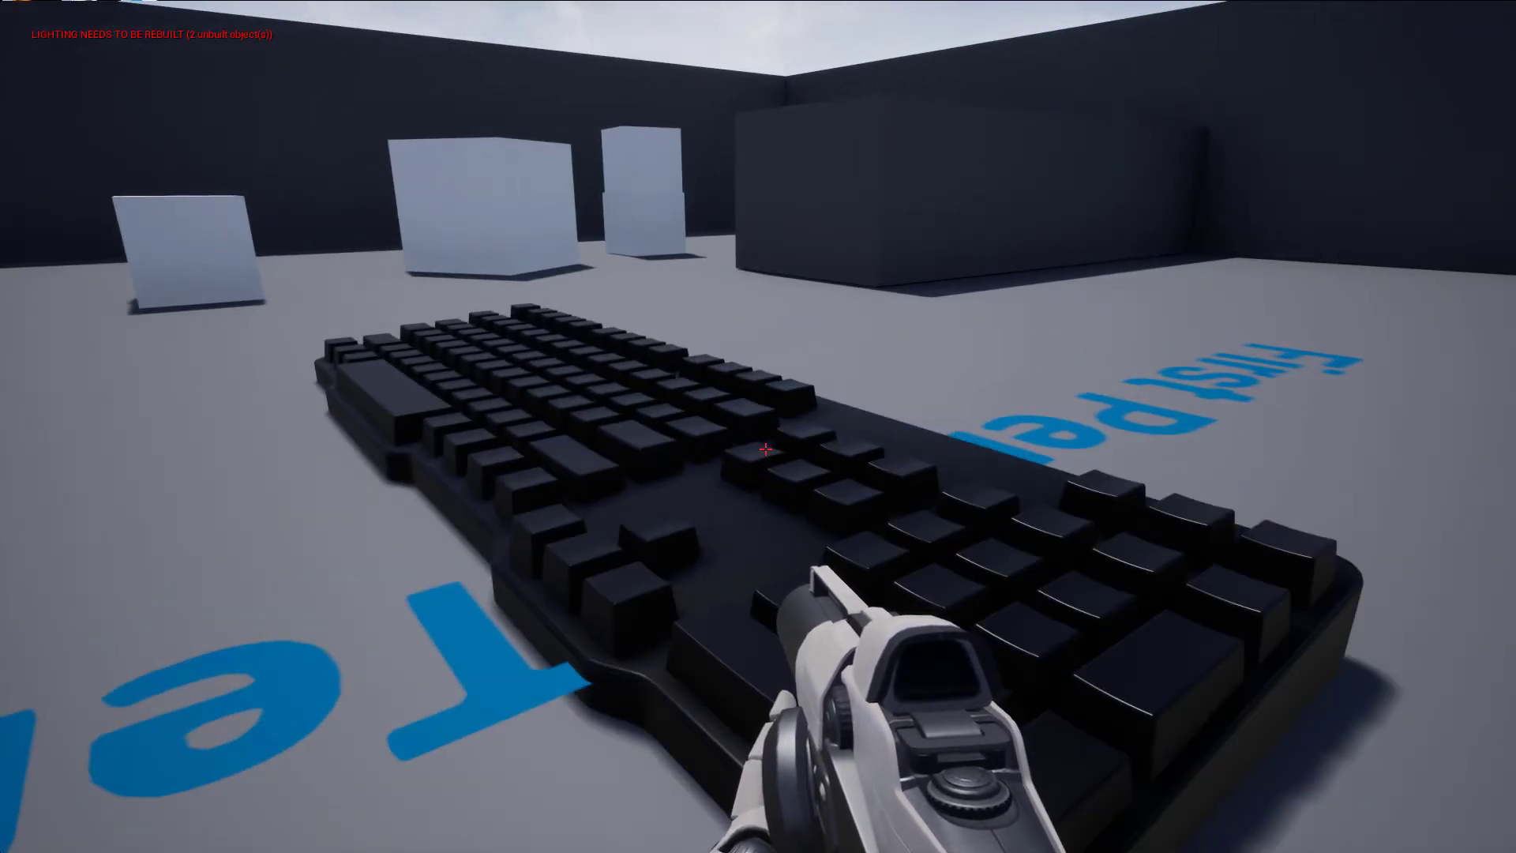
key("w")
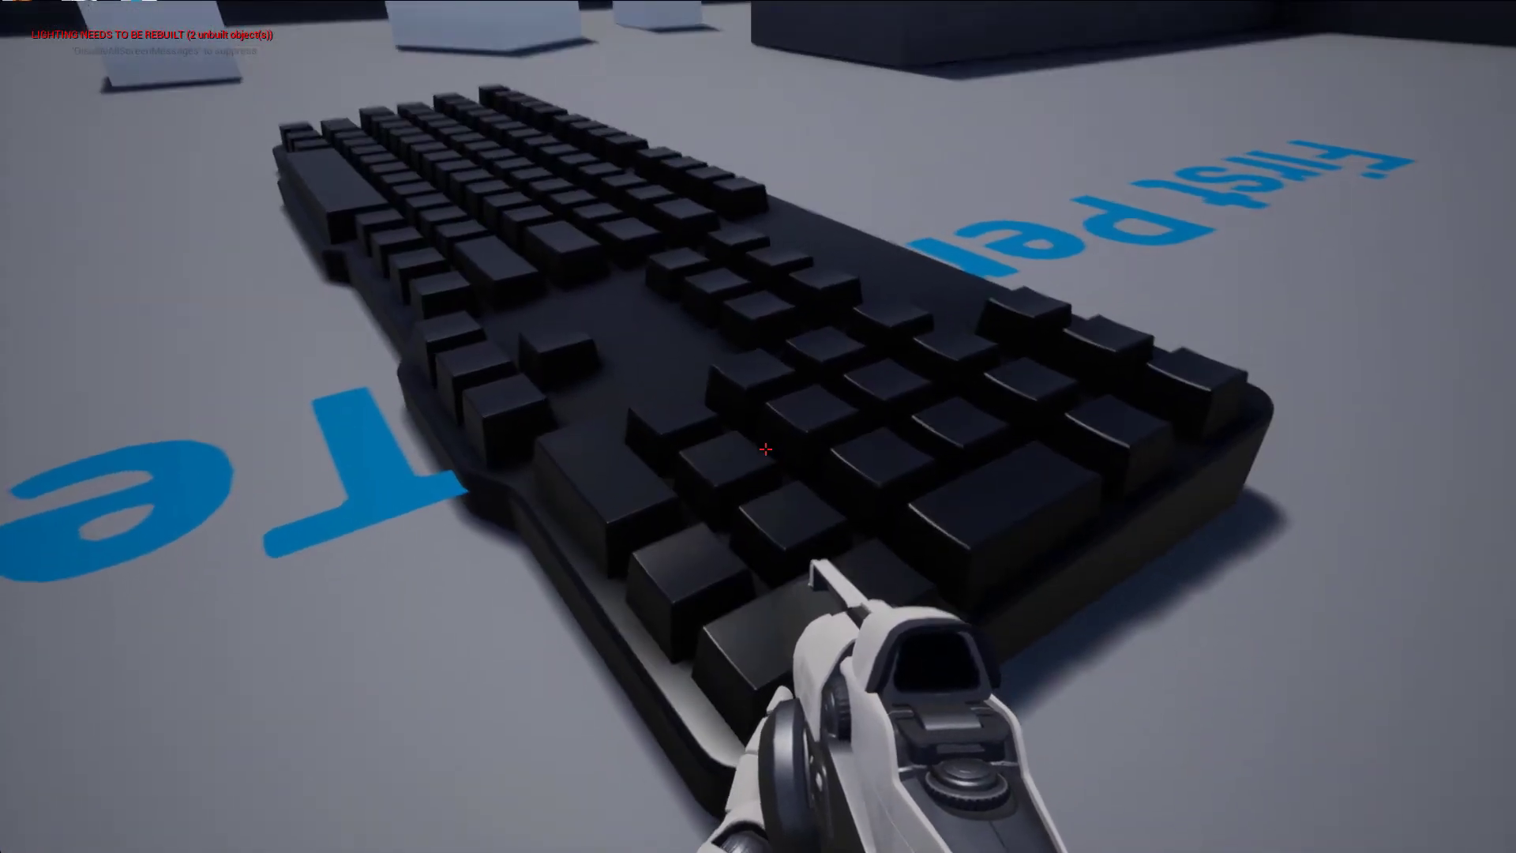
key("d")
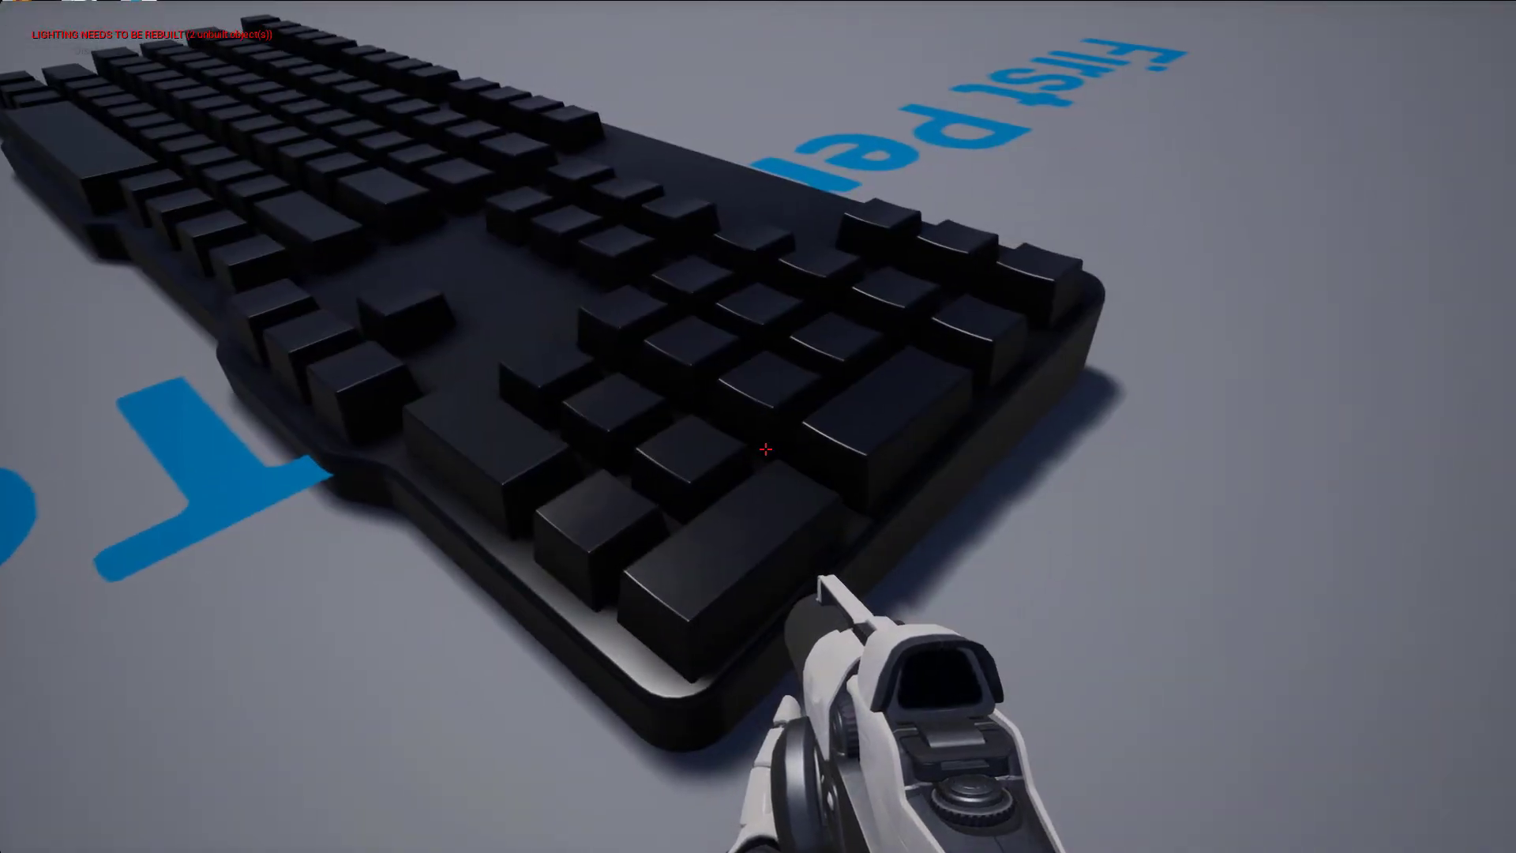
key("a")
key("s")
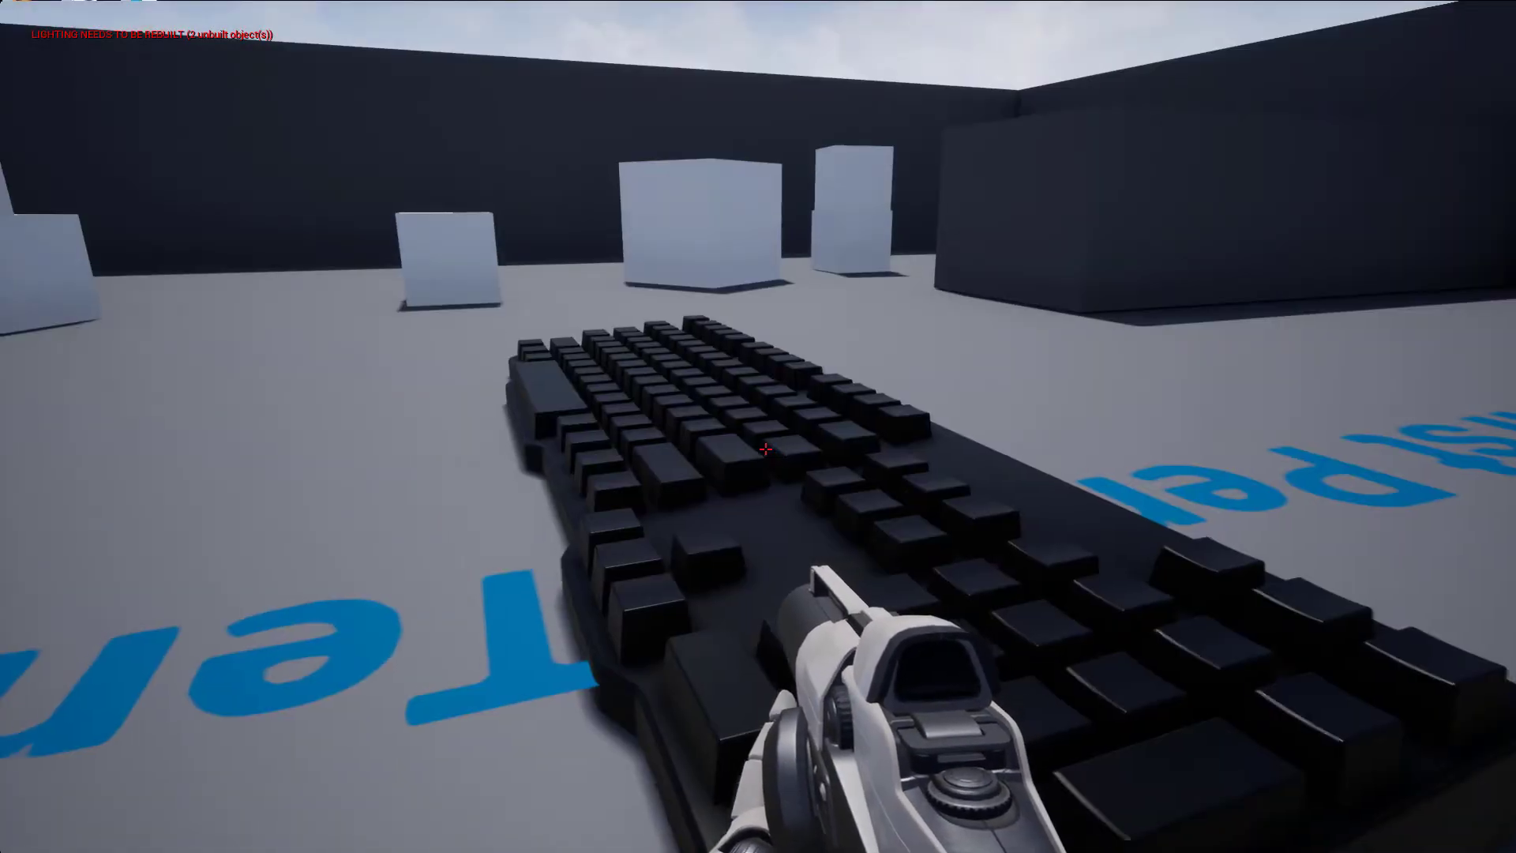
Step: Circle the giant keyboard in first person, viewing it from a distance, from its left end and from the space bar side
key("a")
key("w")
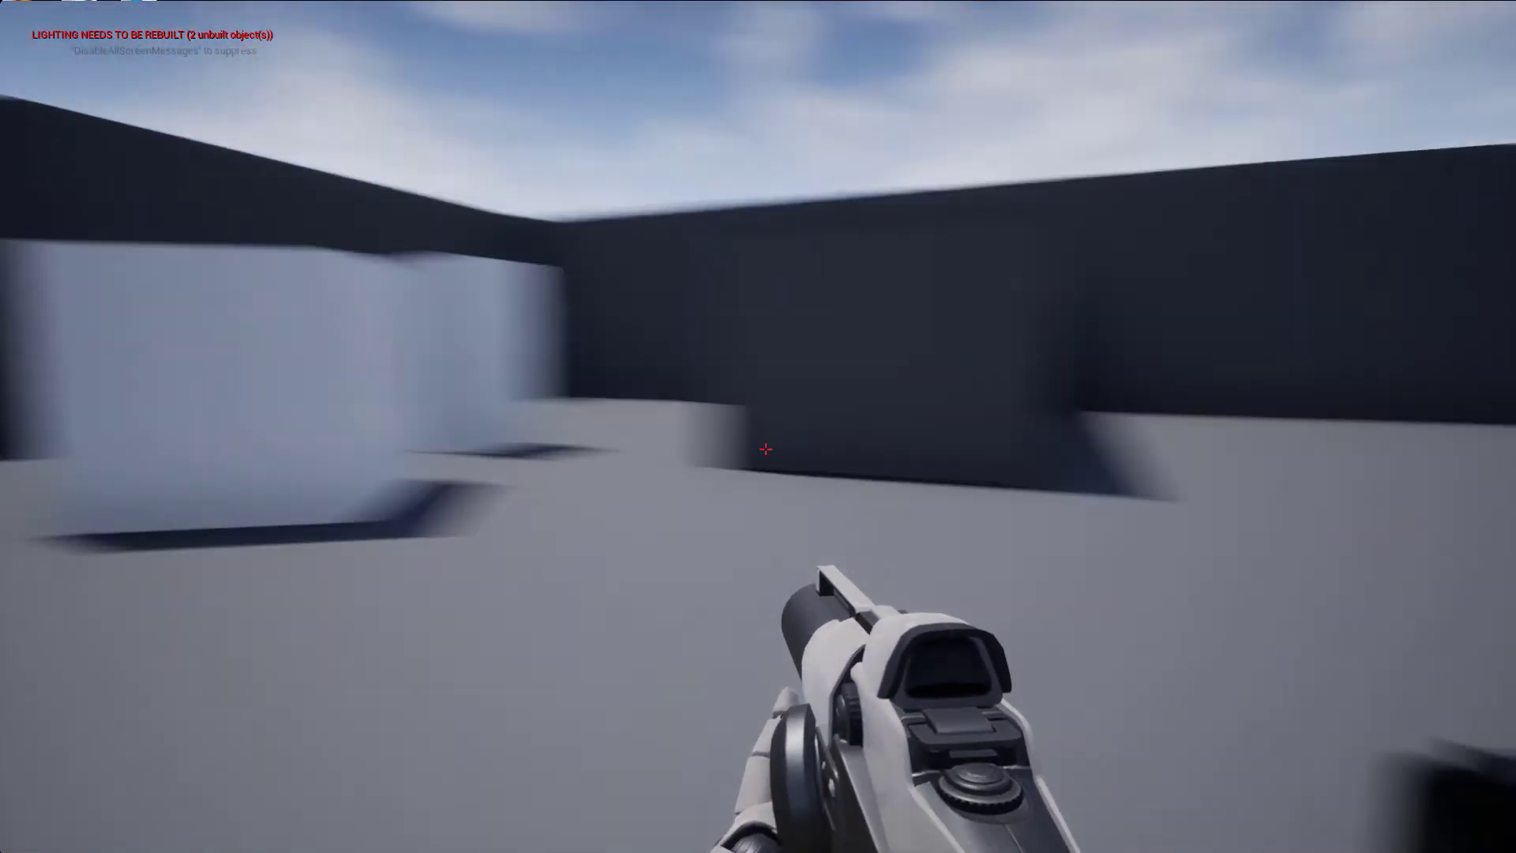
key("a")
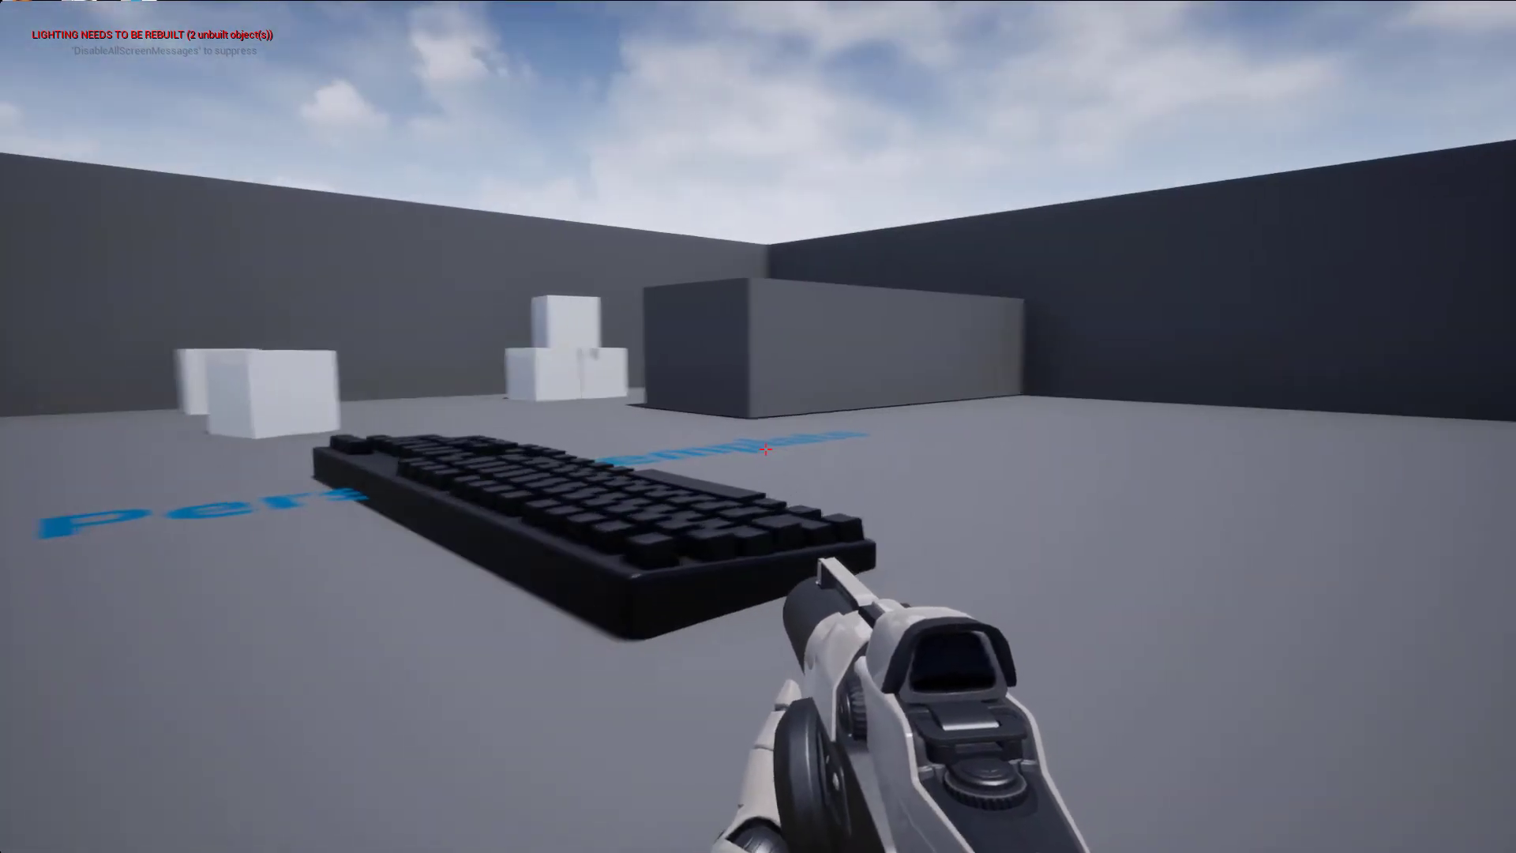
key("d")
key("w")
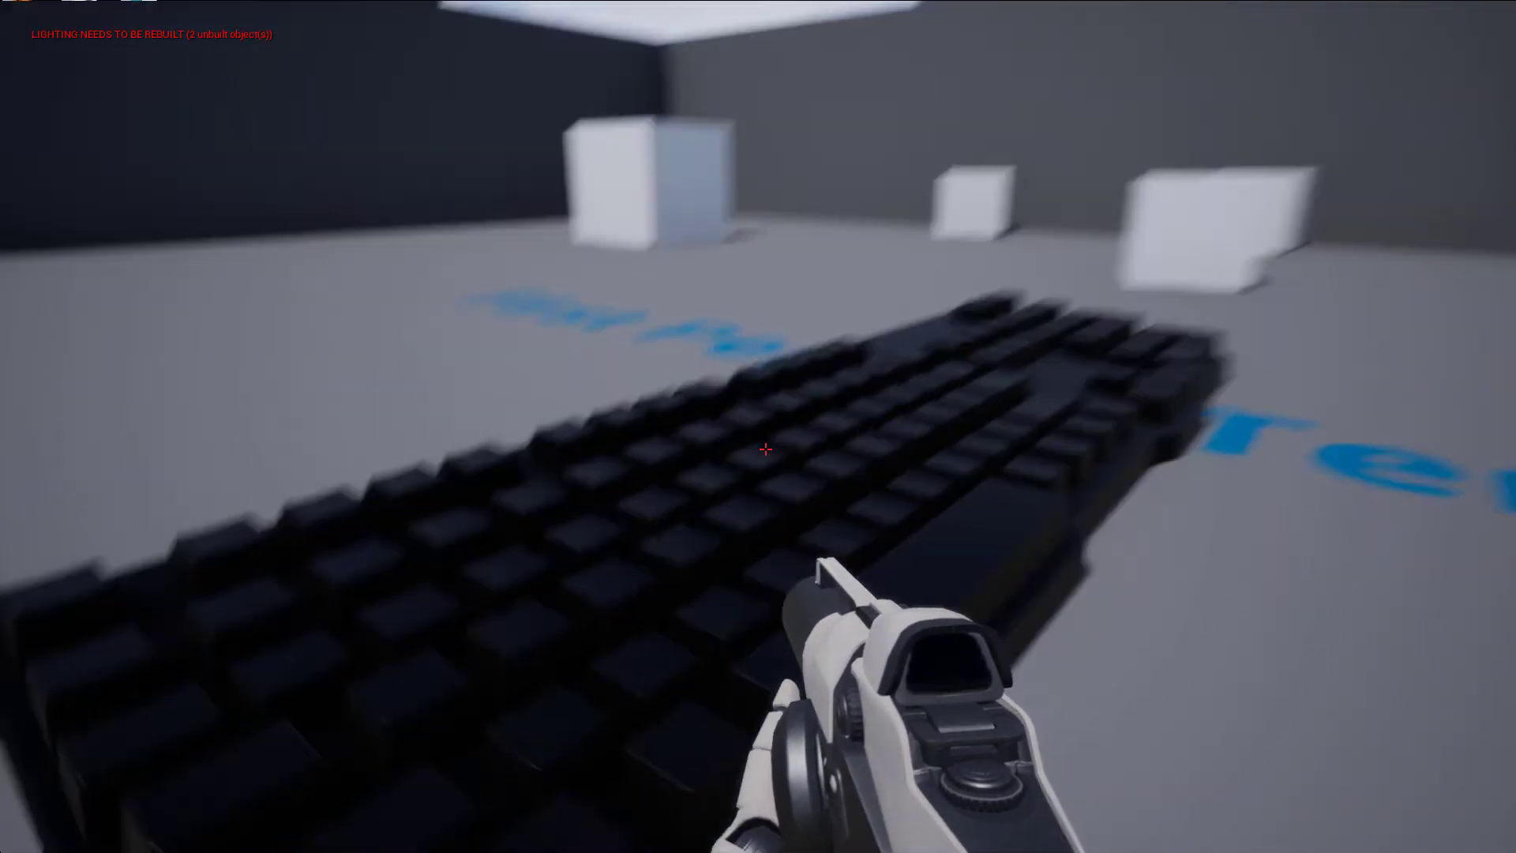
key("s")
key("d")
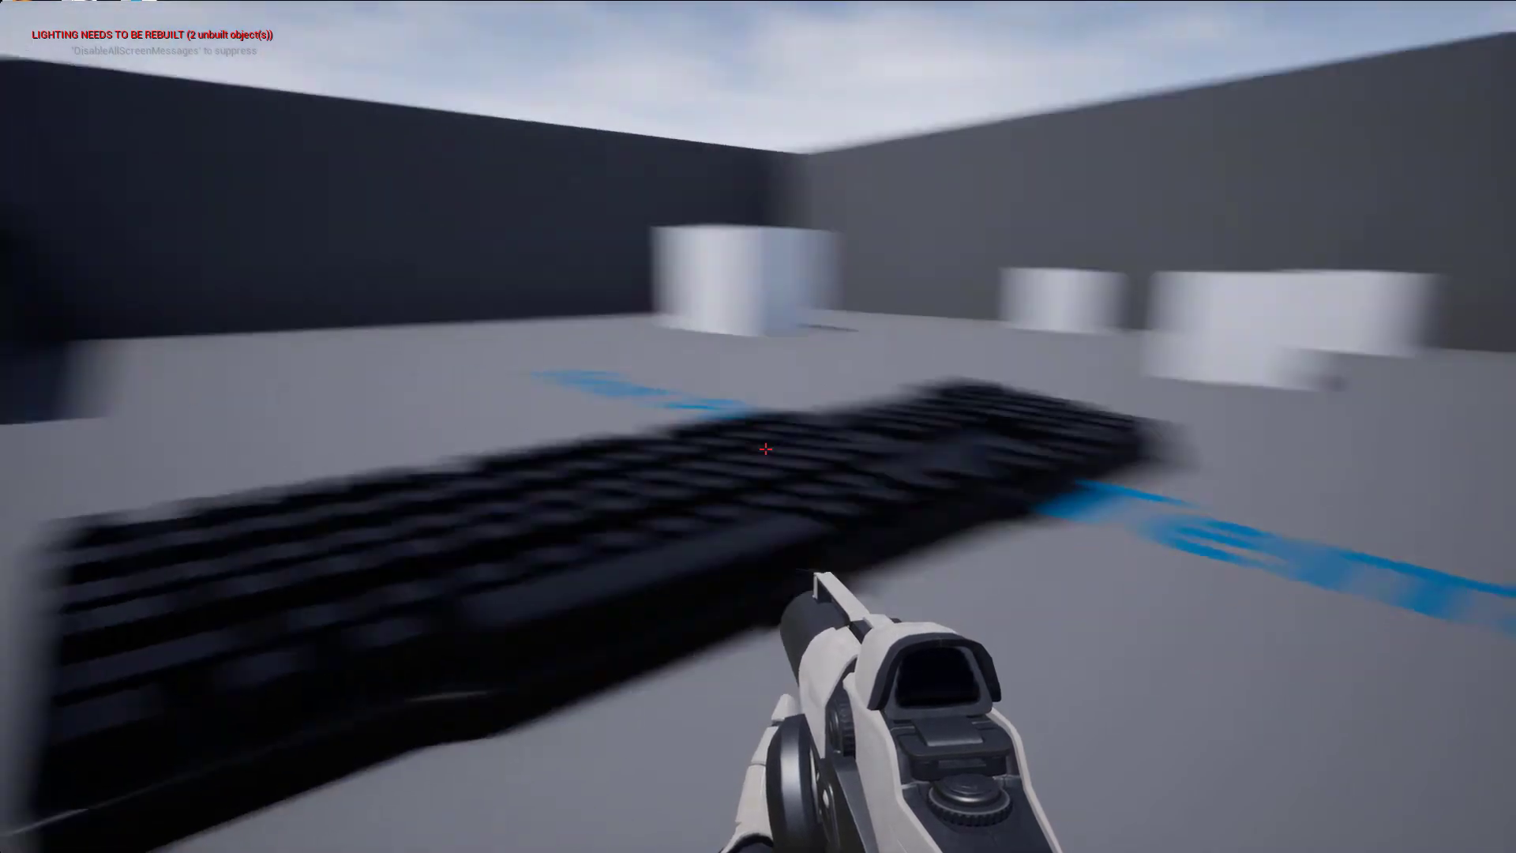
key("w")
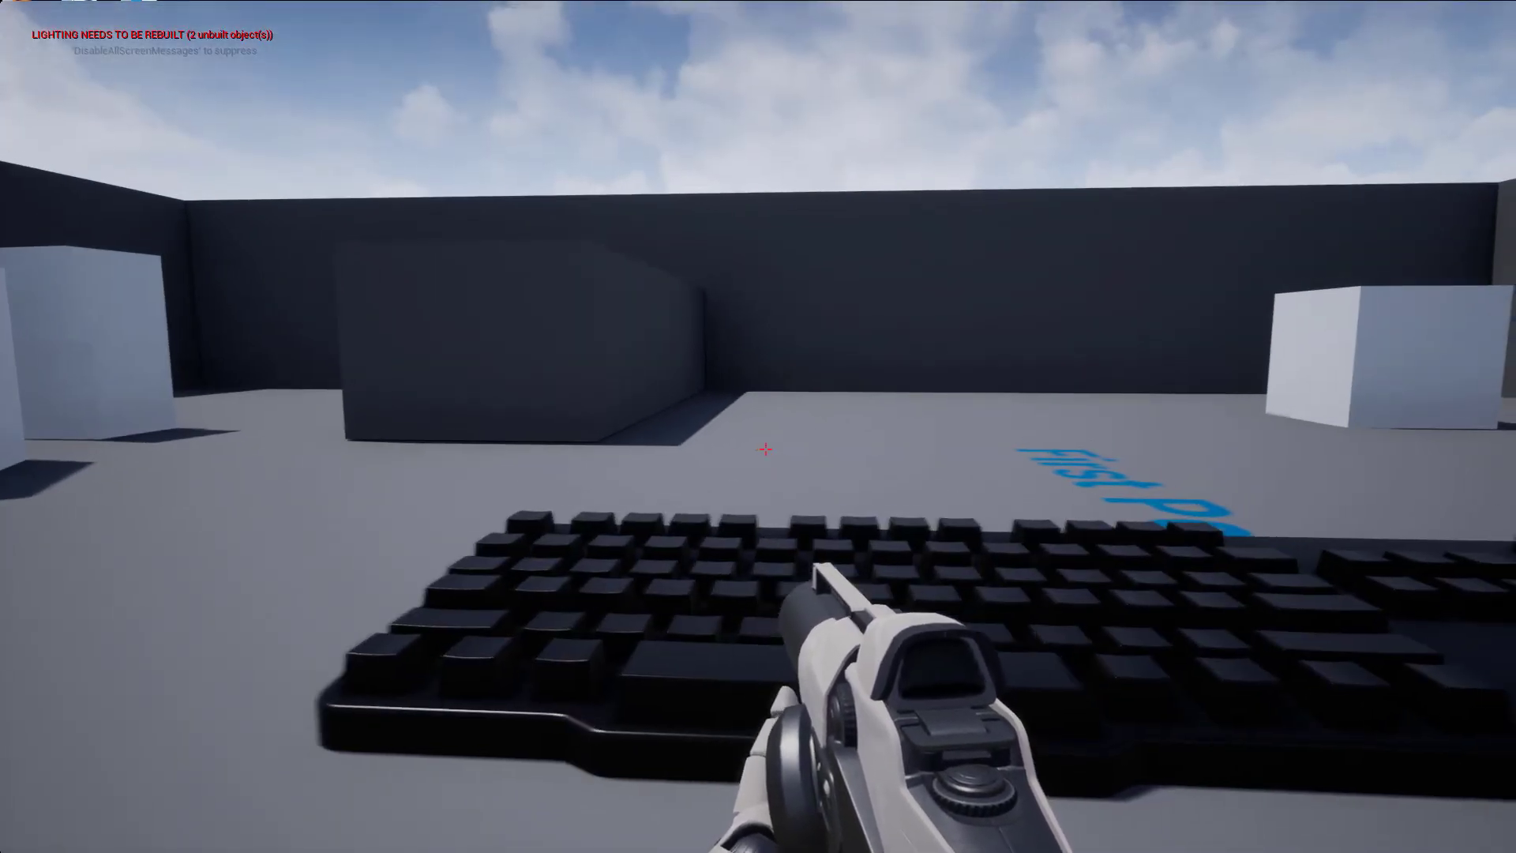
key("d")
key("w")
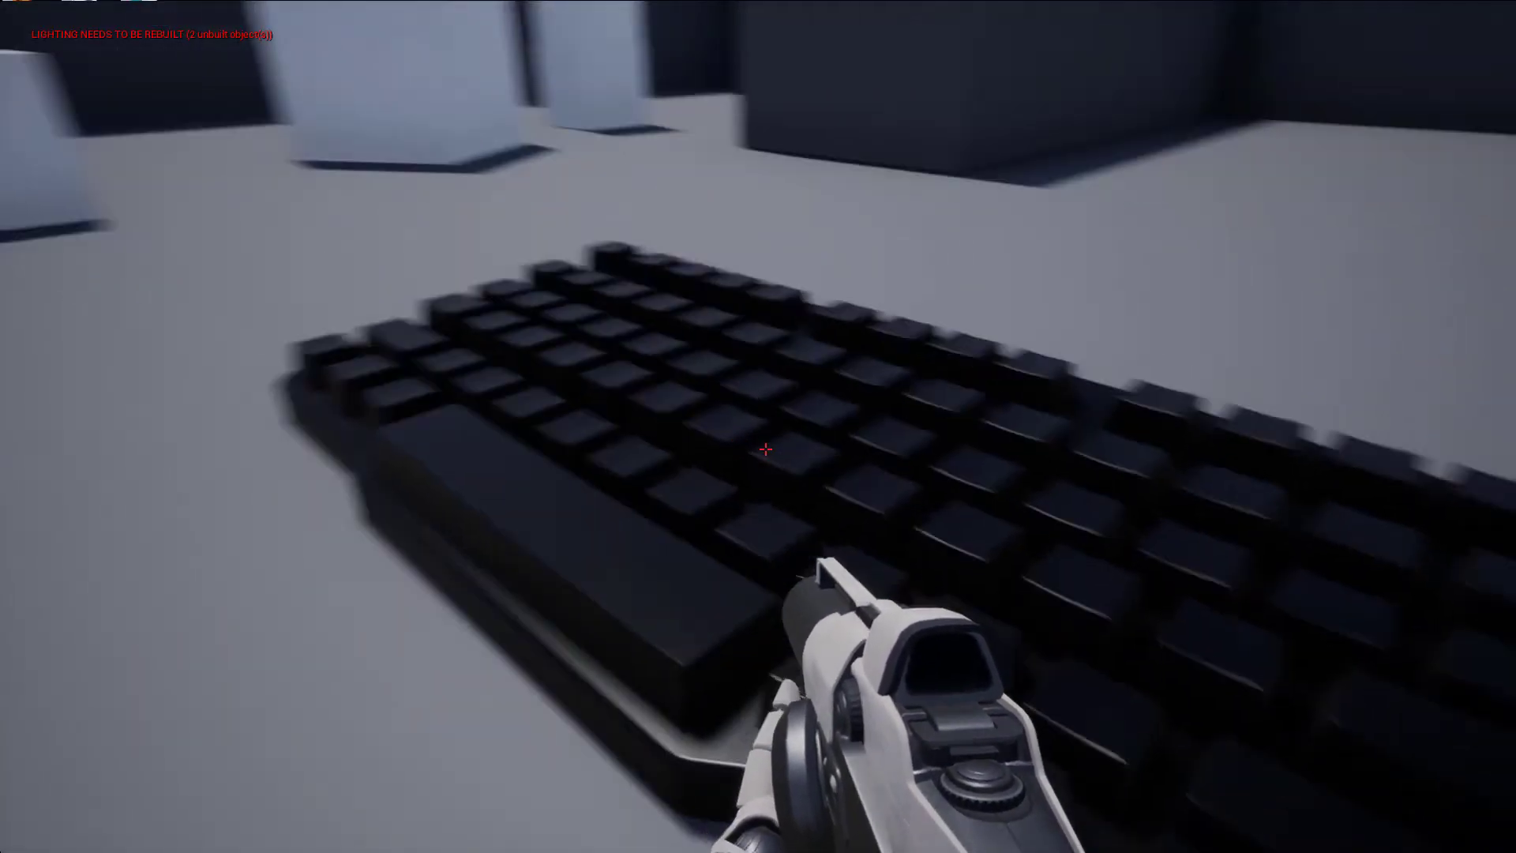
Step: Move along the front edge to the arrow keys and examine the key rows and base looking back towards the space bar
key("s")
key("d")
key("w")
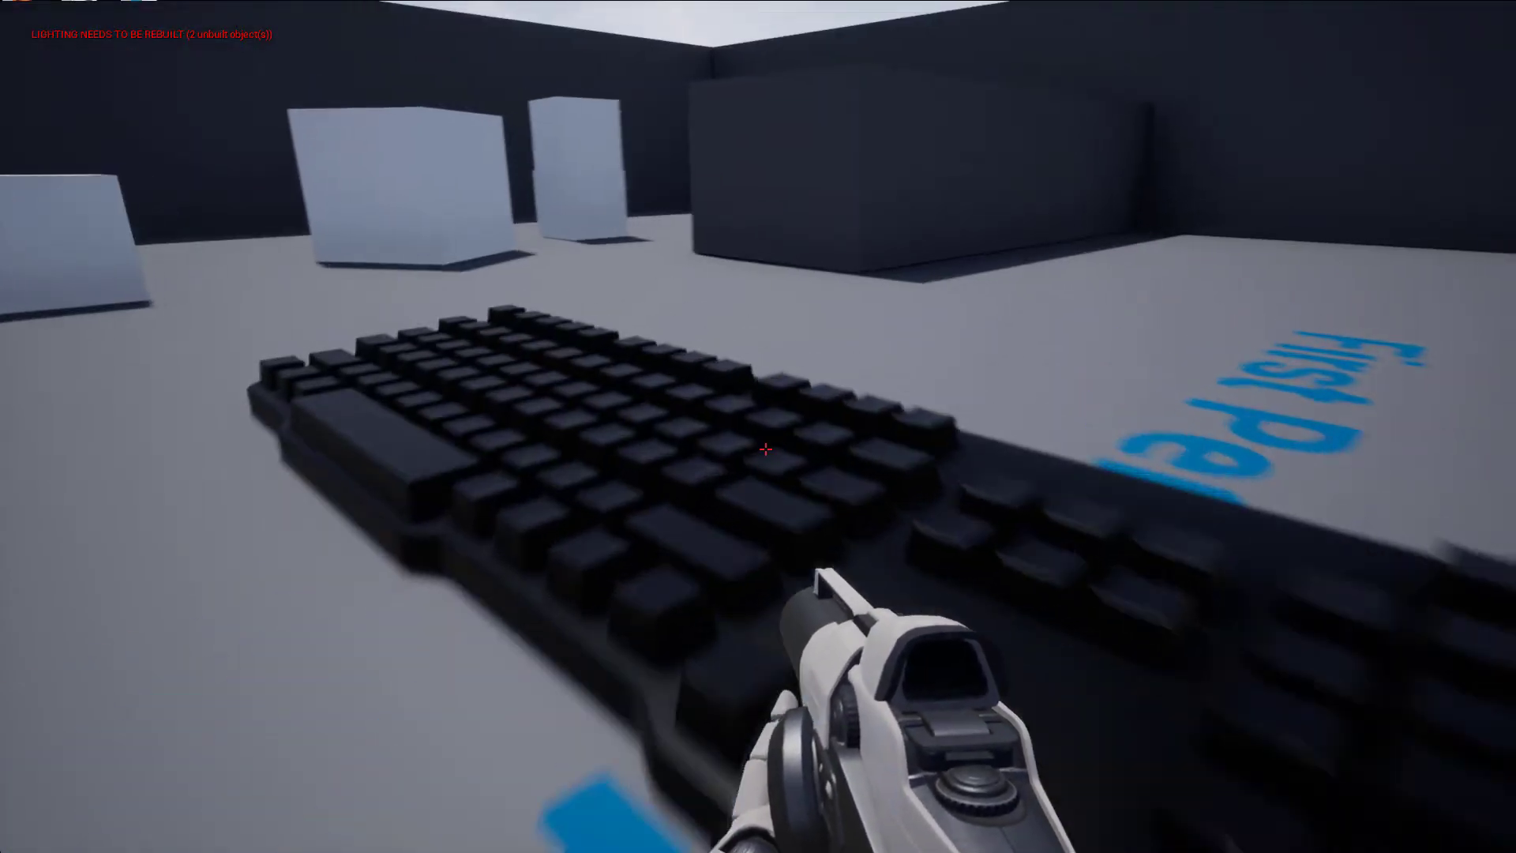
key("w")
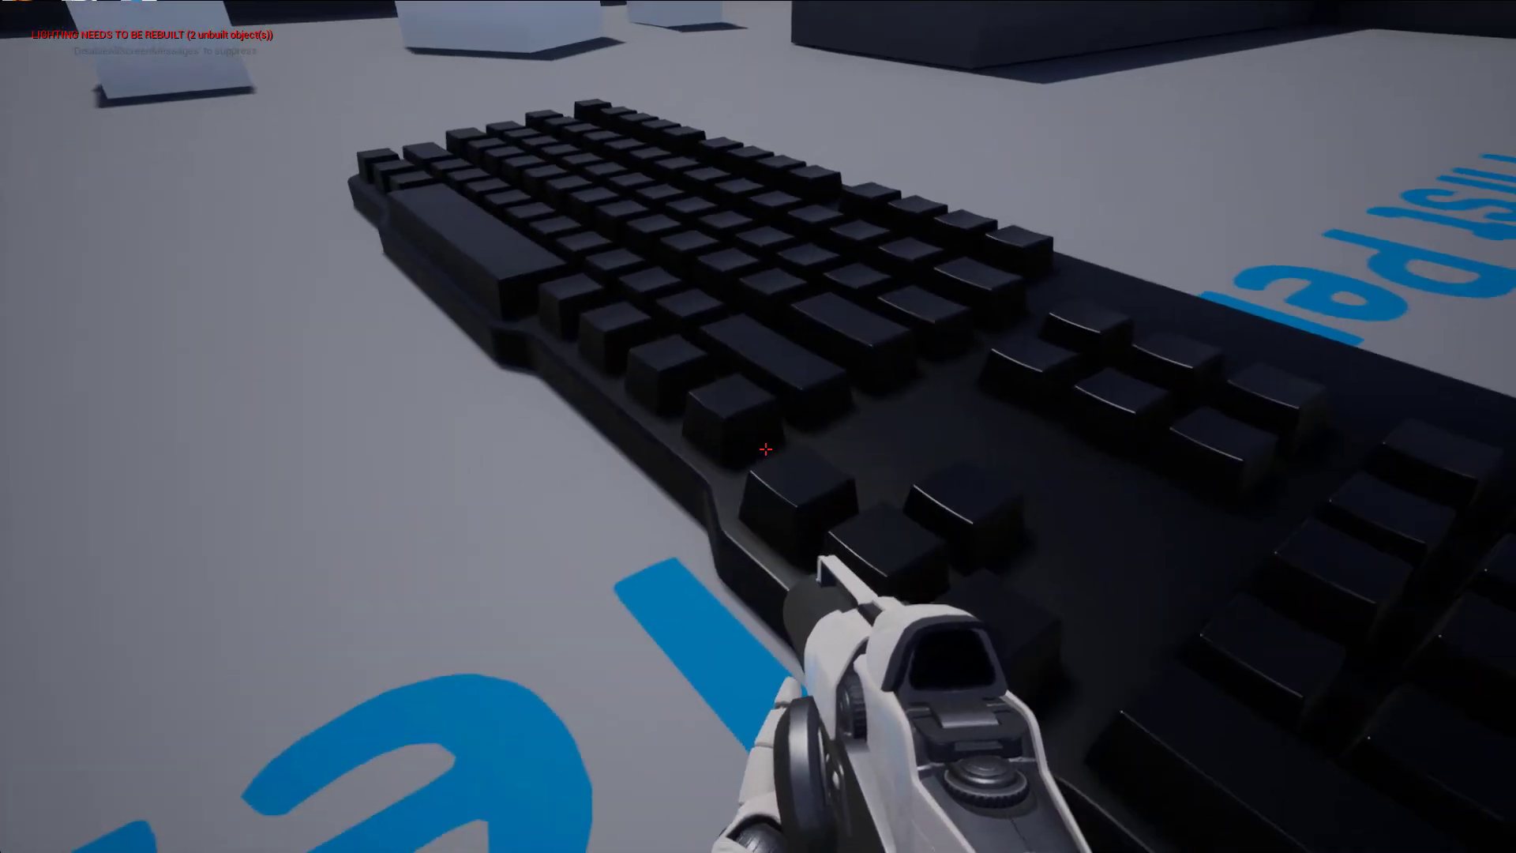
key("s")
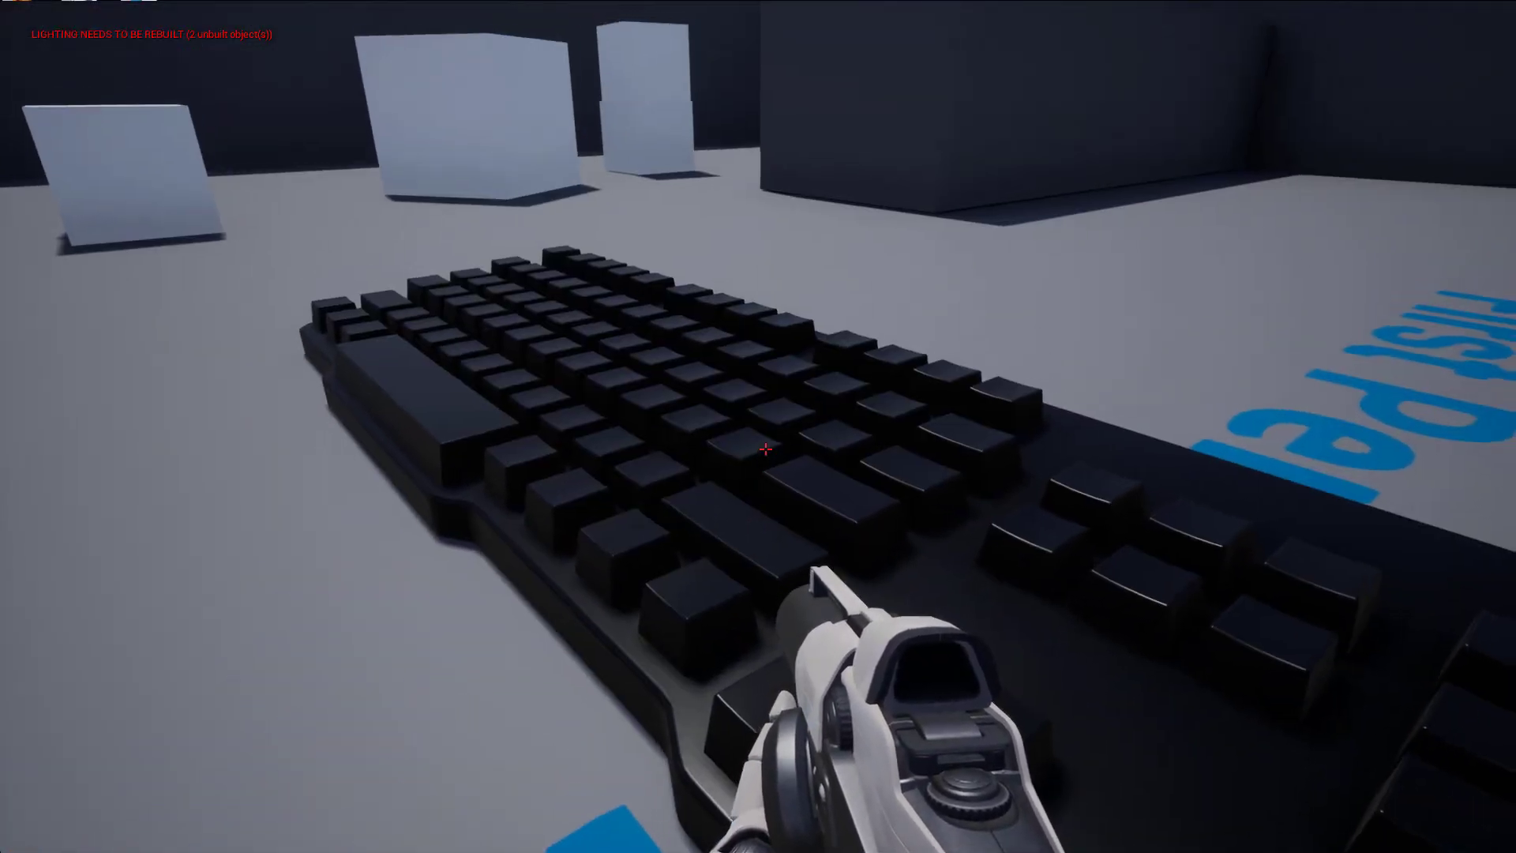
key("s")
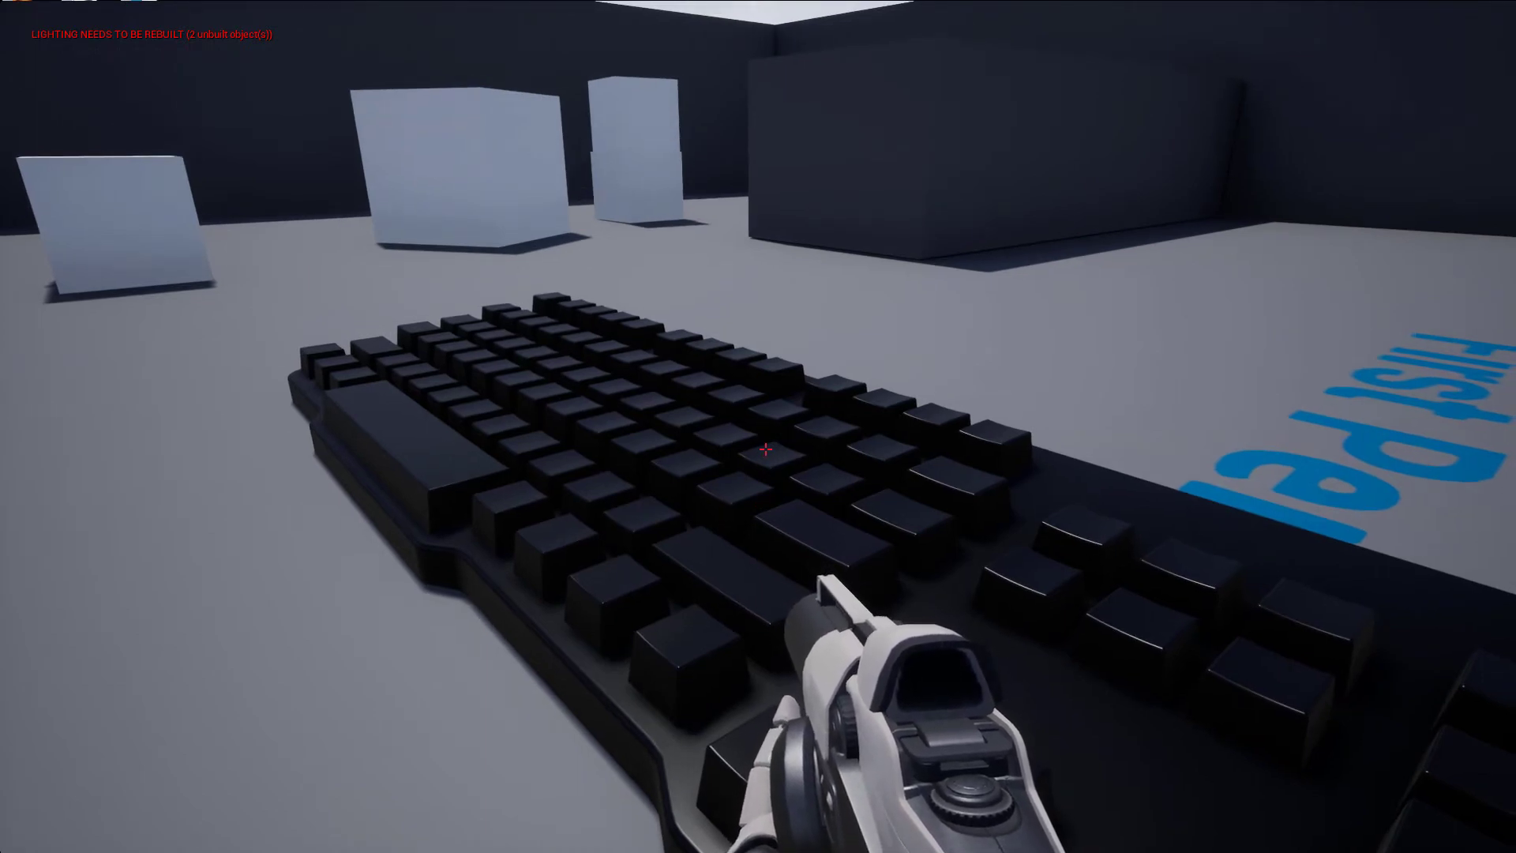
key("s")
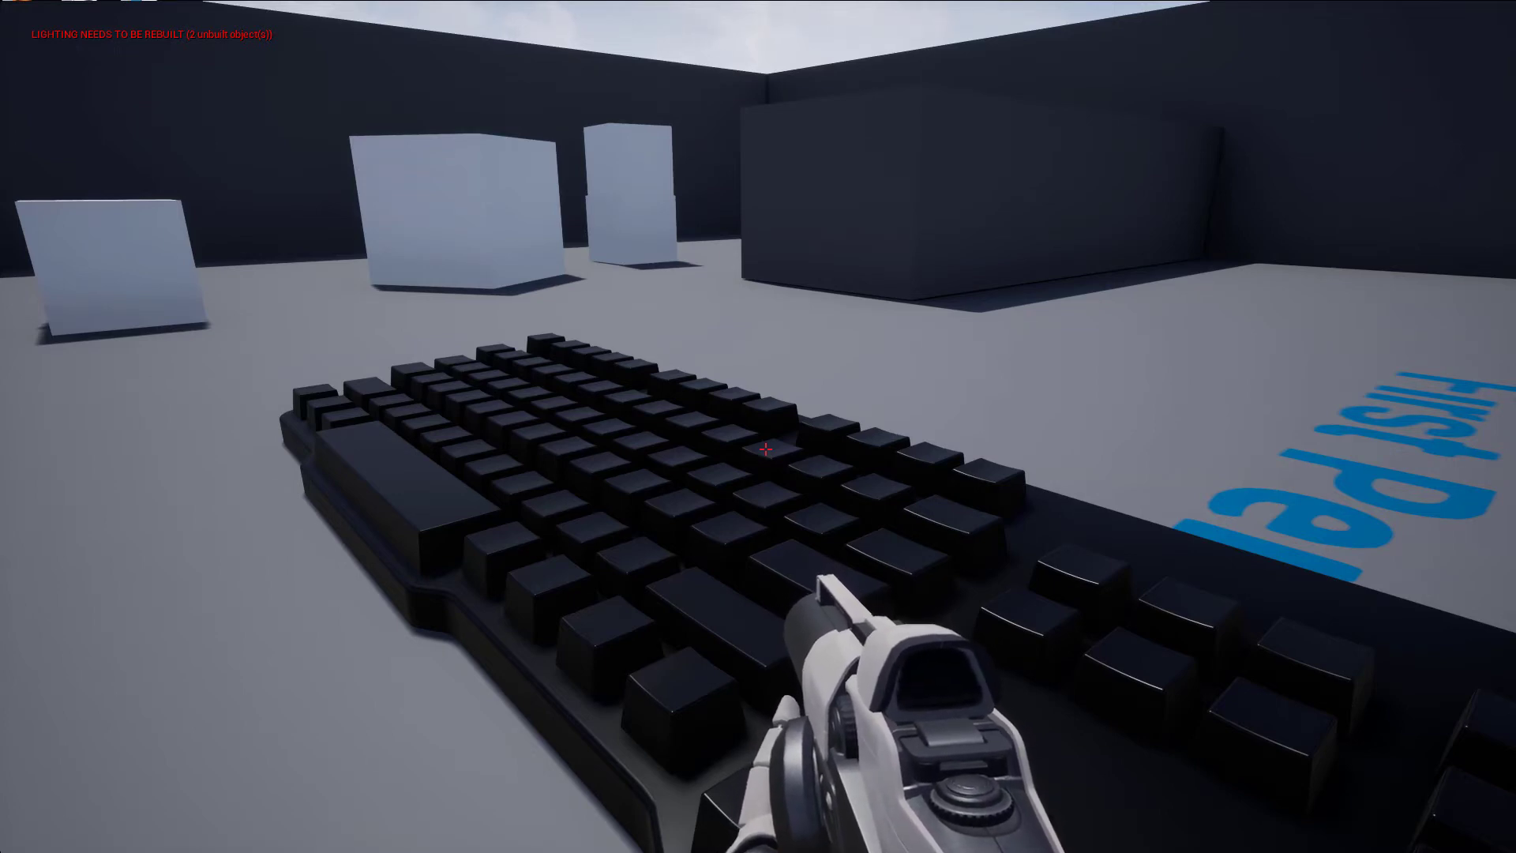
key("s")
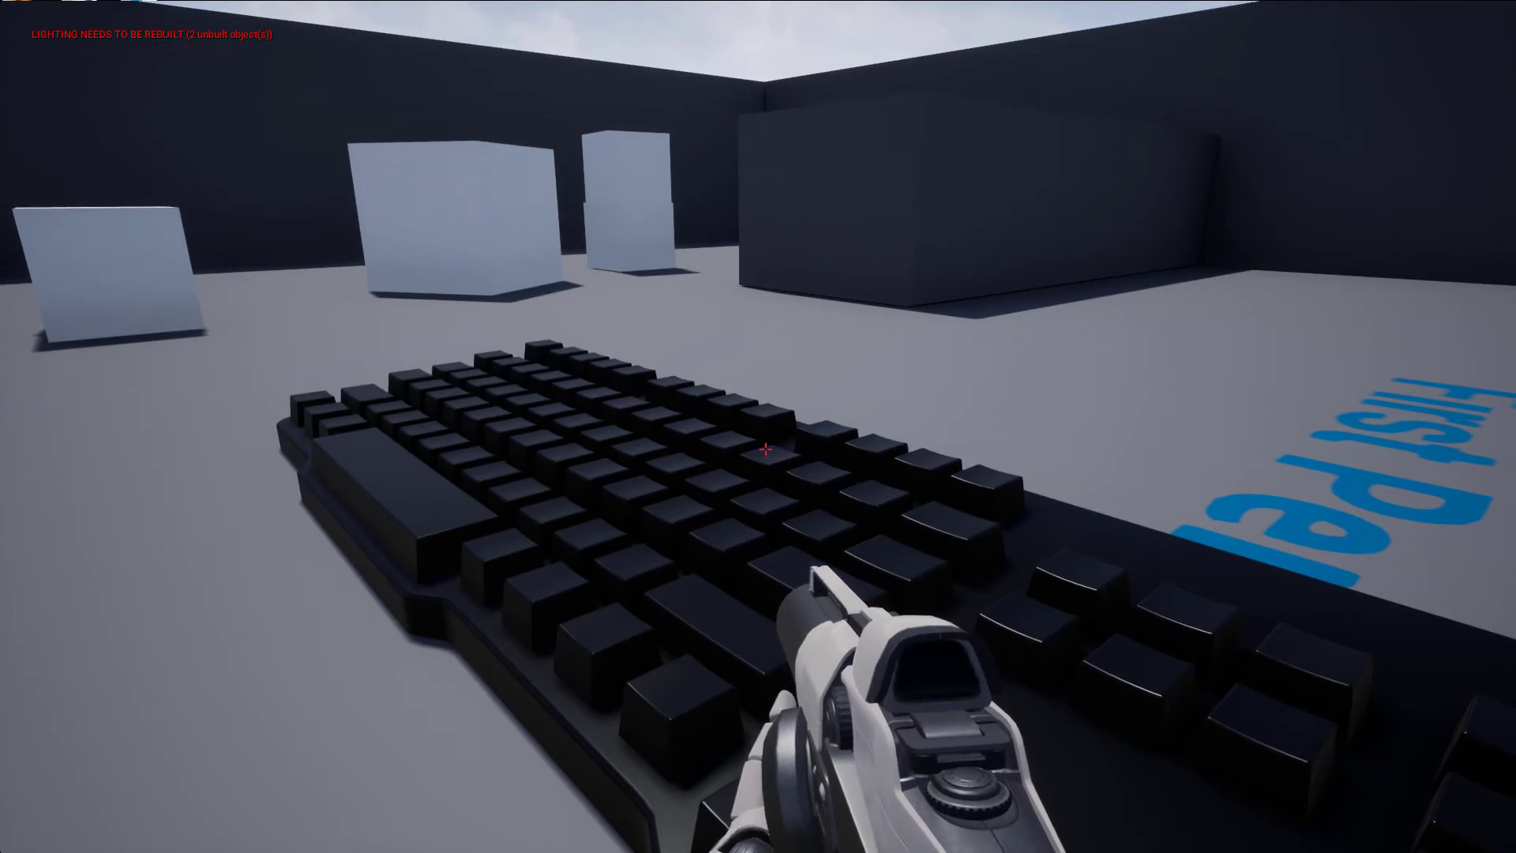
key("s")
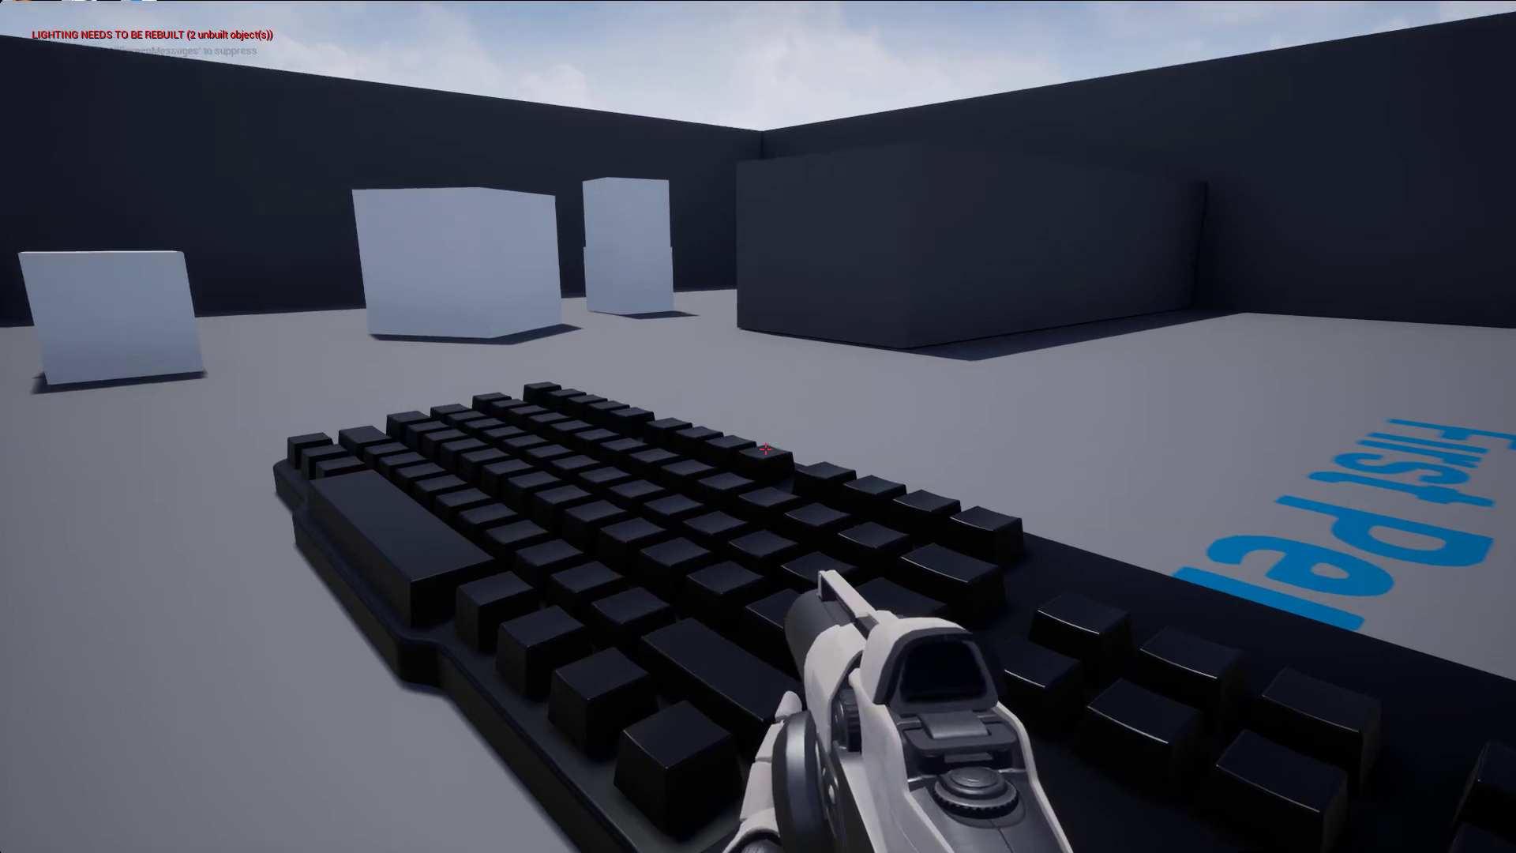
Step: Walk between the space bar and the number pad, inspecting the keycaps, arrow keys and front base edge up close
key("a")
key("w")
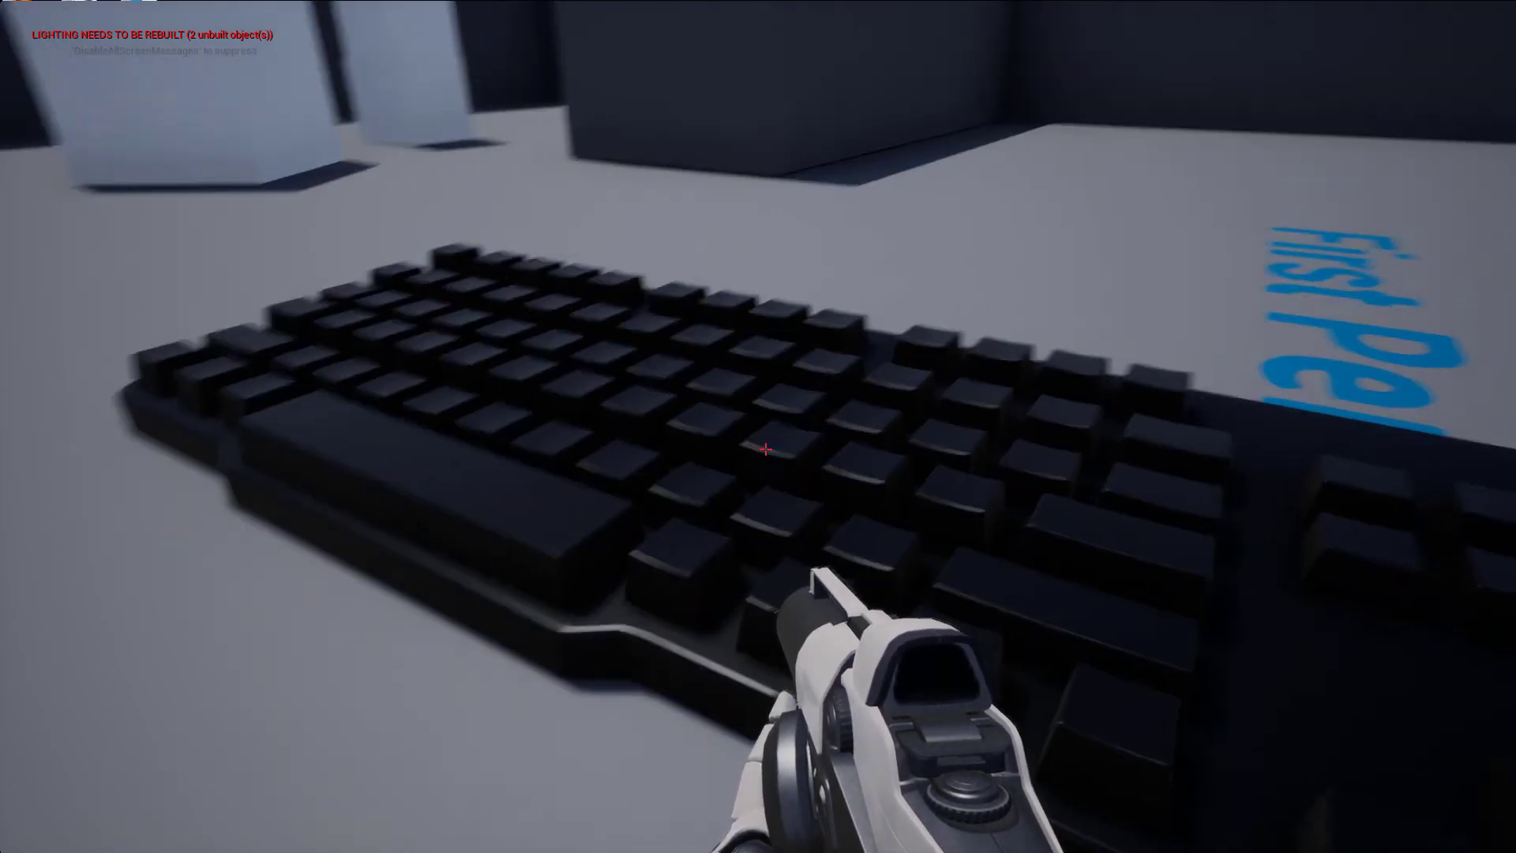
key("a")
key("d")
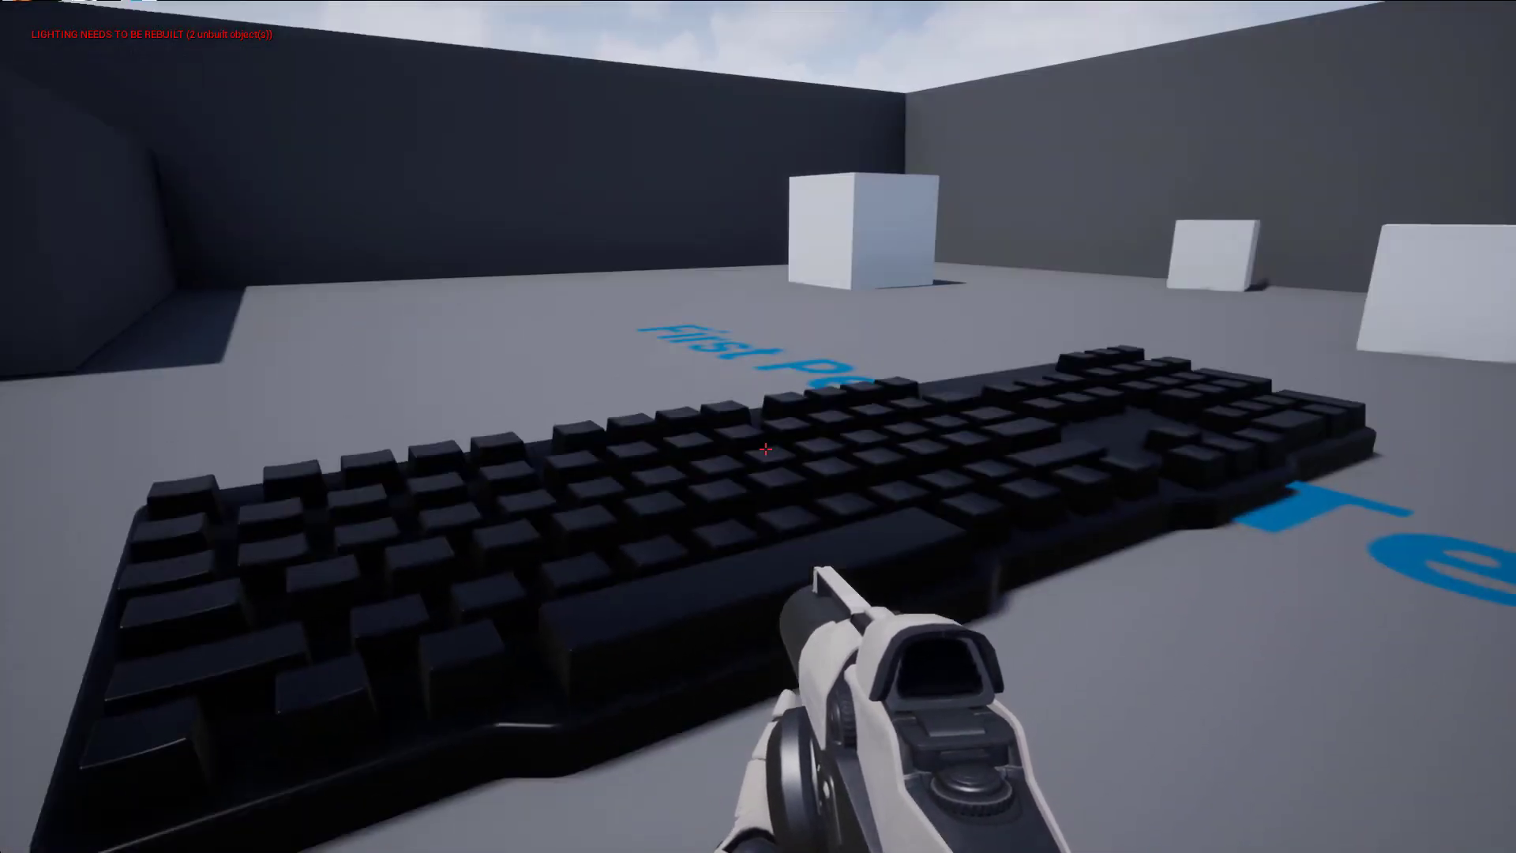
key("w")
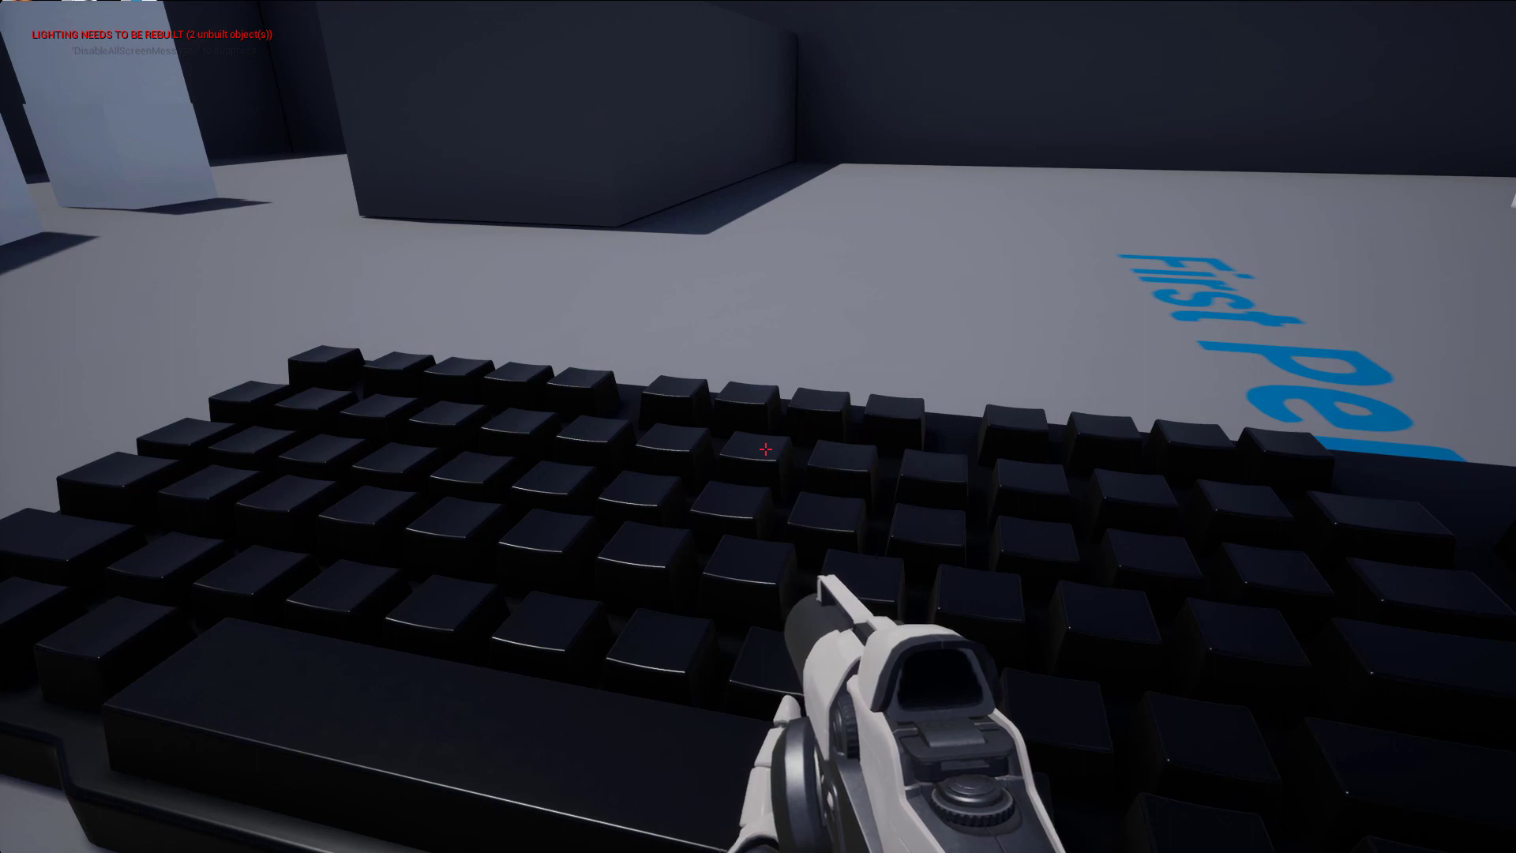
key("s")
key("d")
key("w")
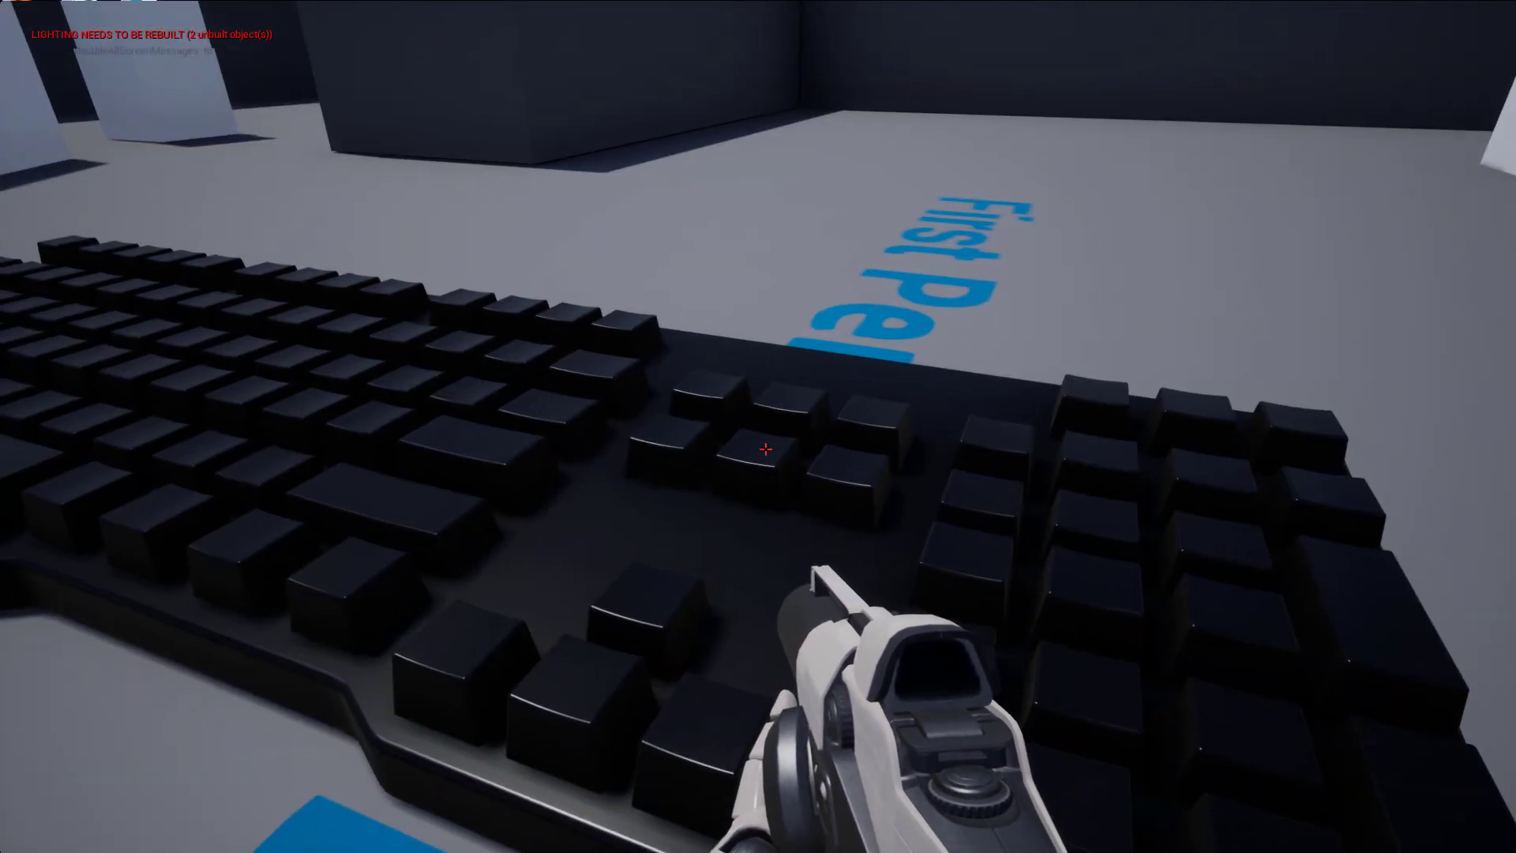
key("d")
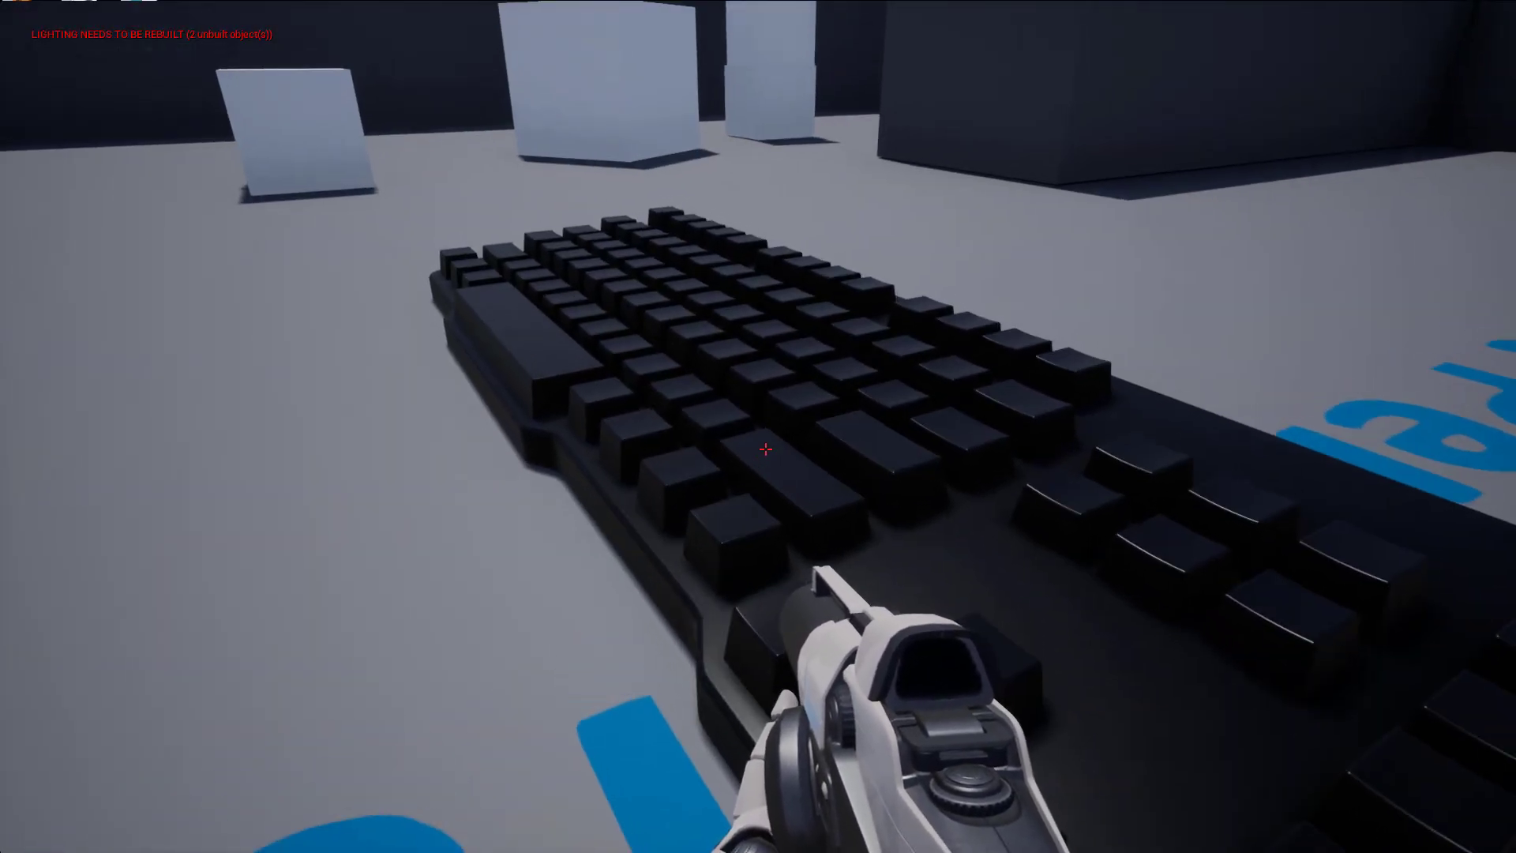
key("a")
key("w")
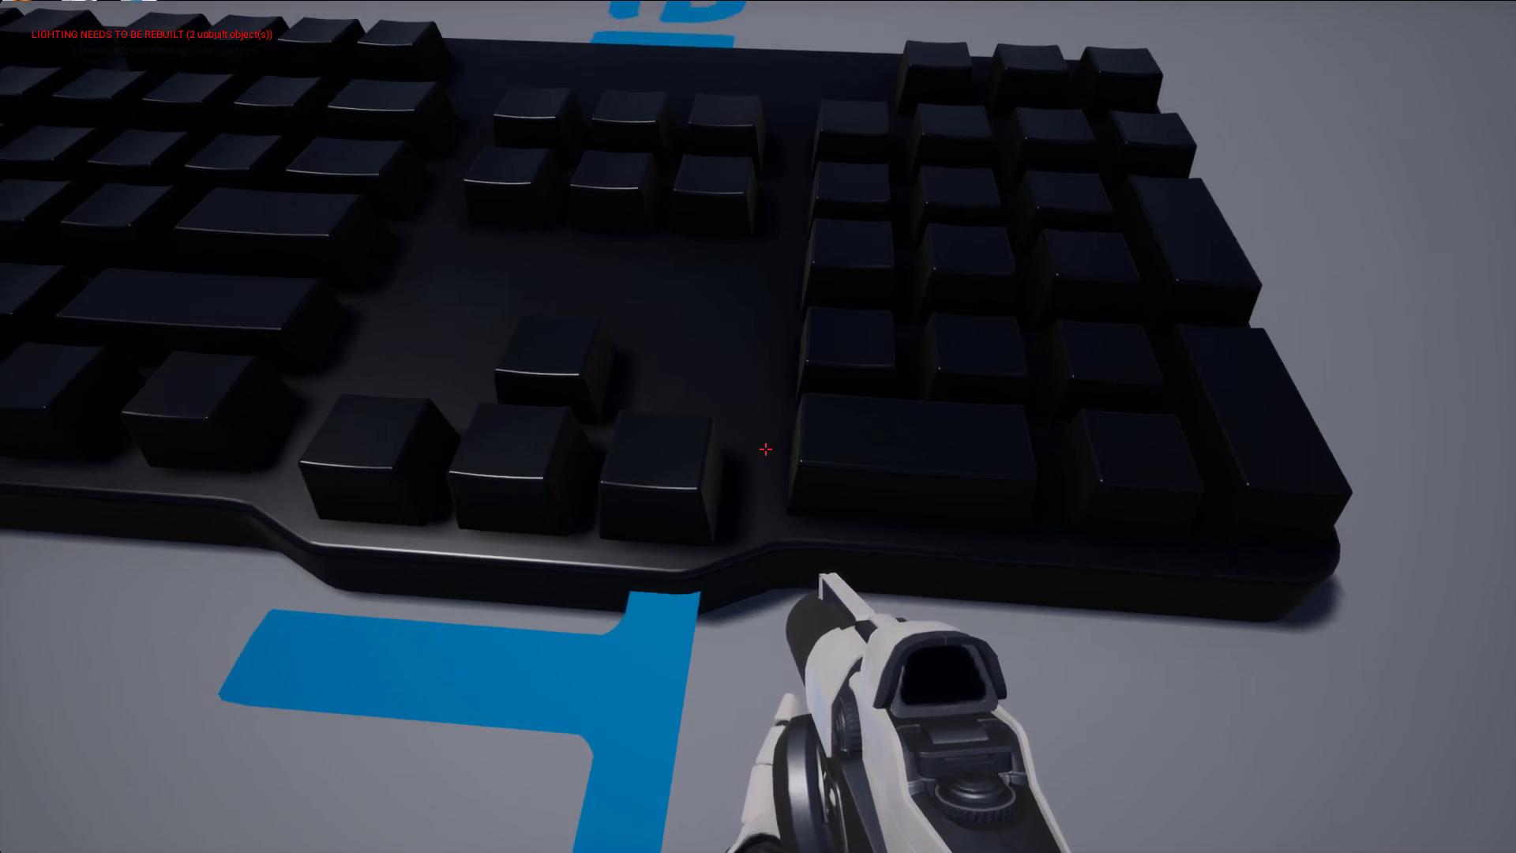
key("s")
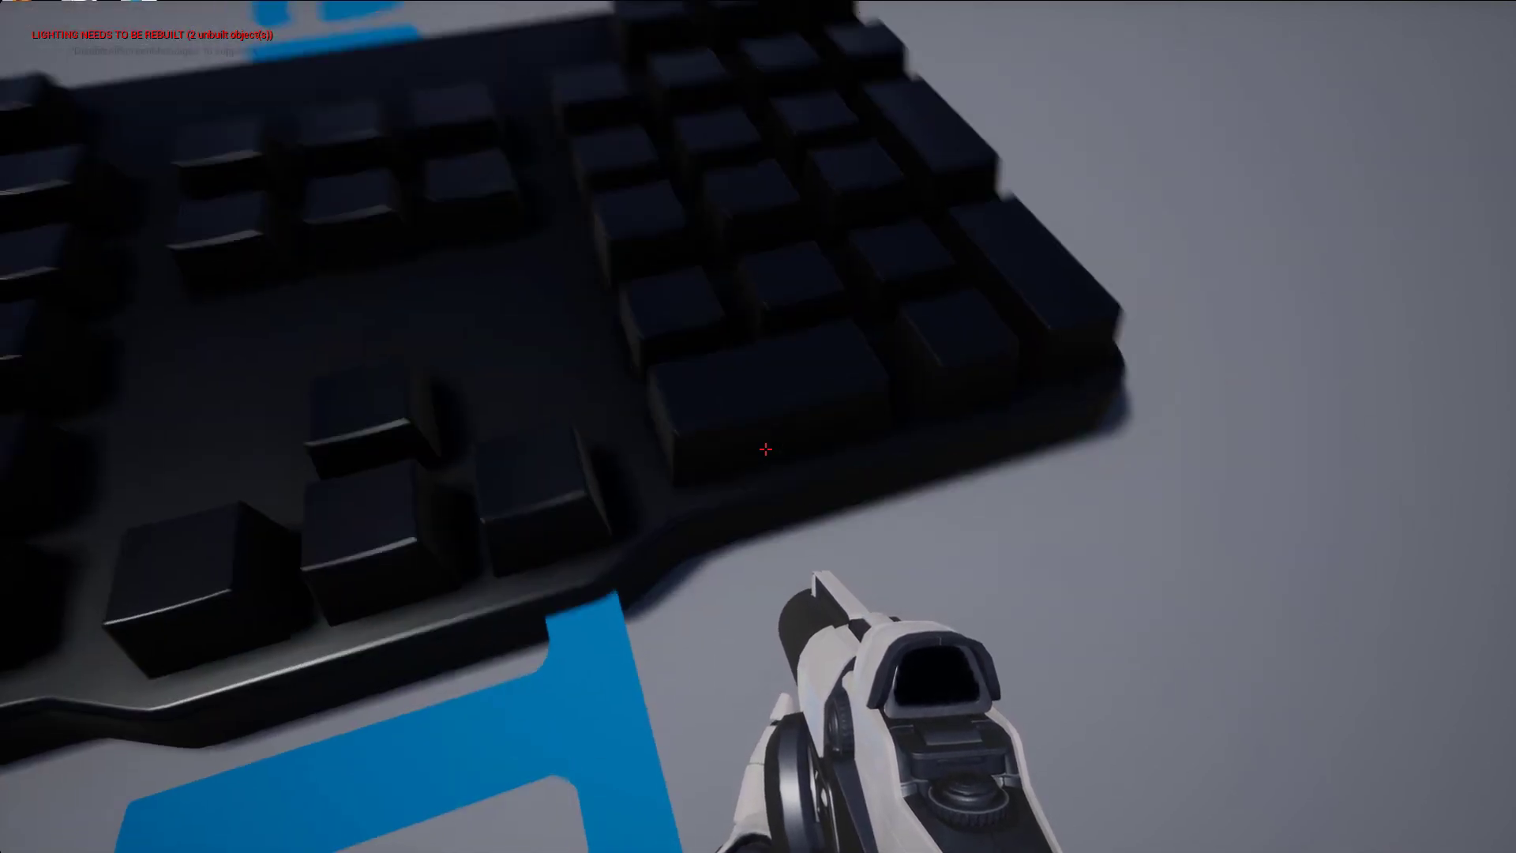